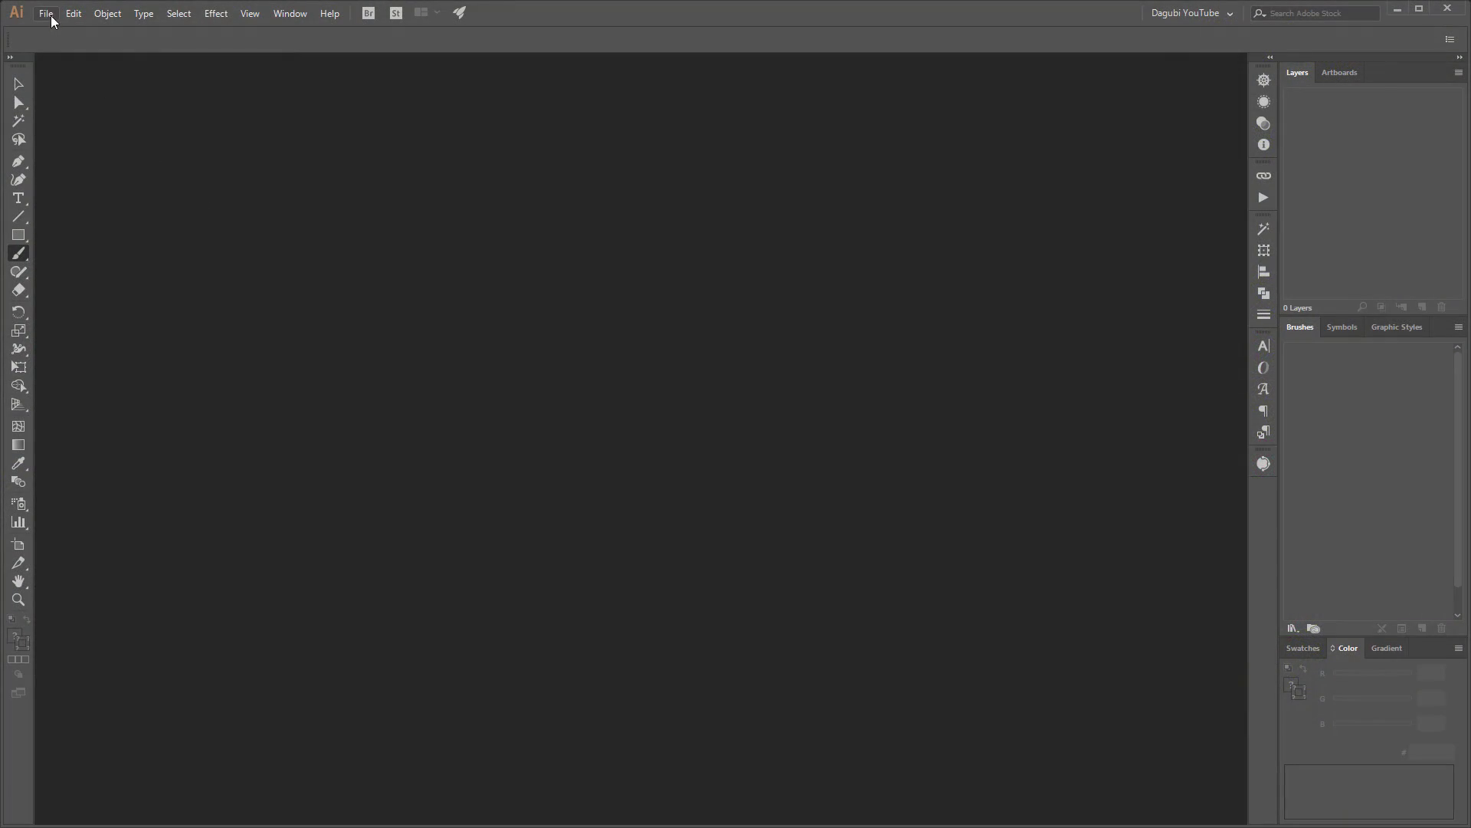
Step: Create a new blank 340 × 210 mm landscape document
left_click(50, 15)
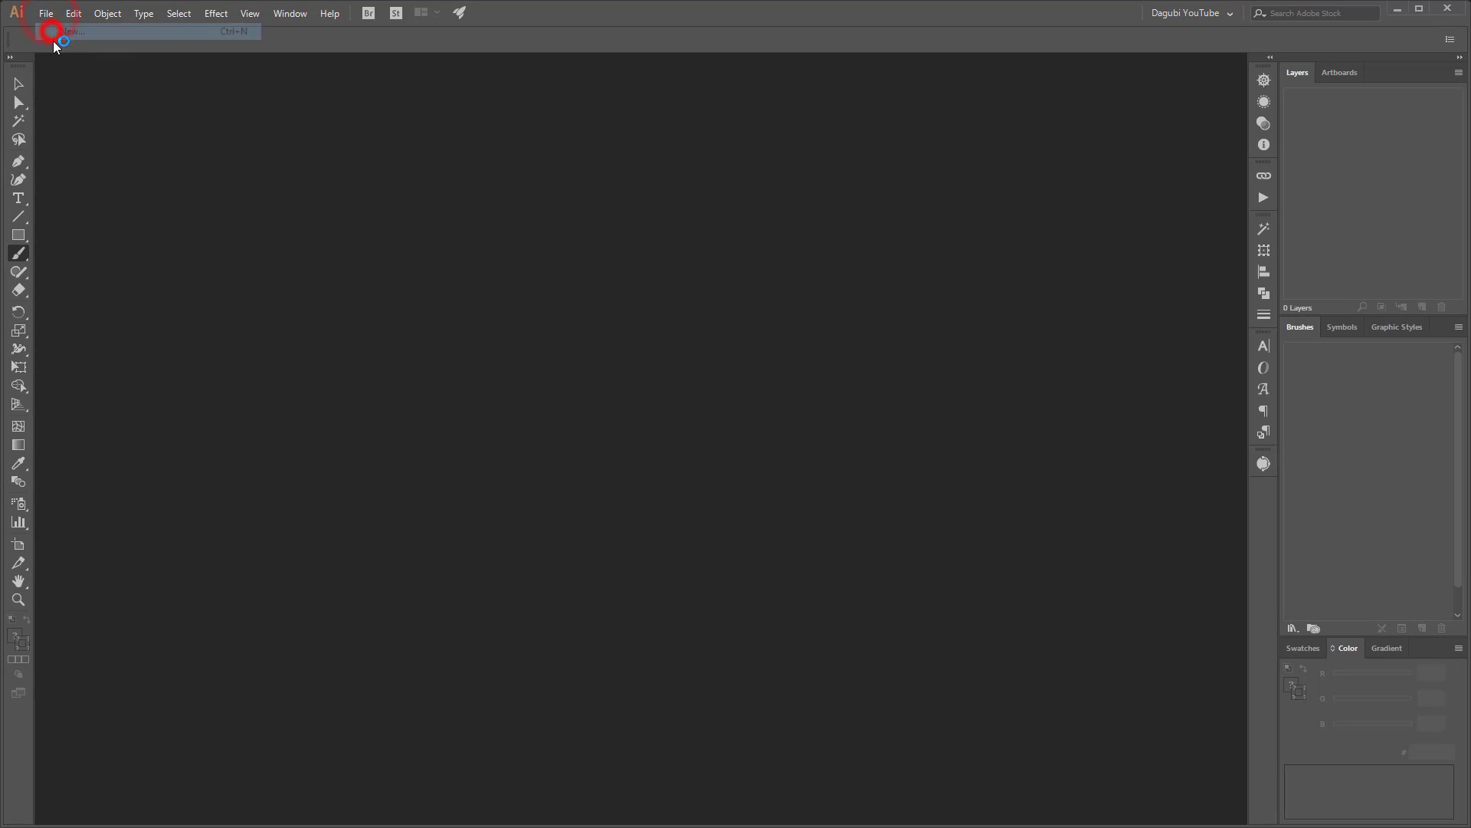
double_click(961, 376)
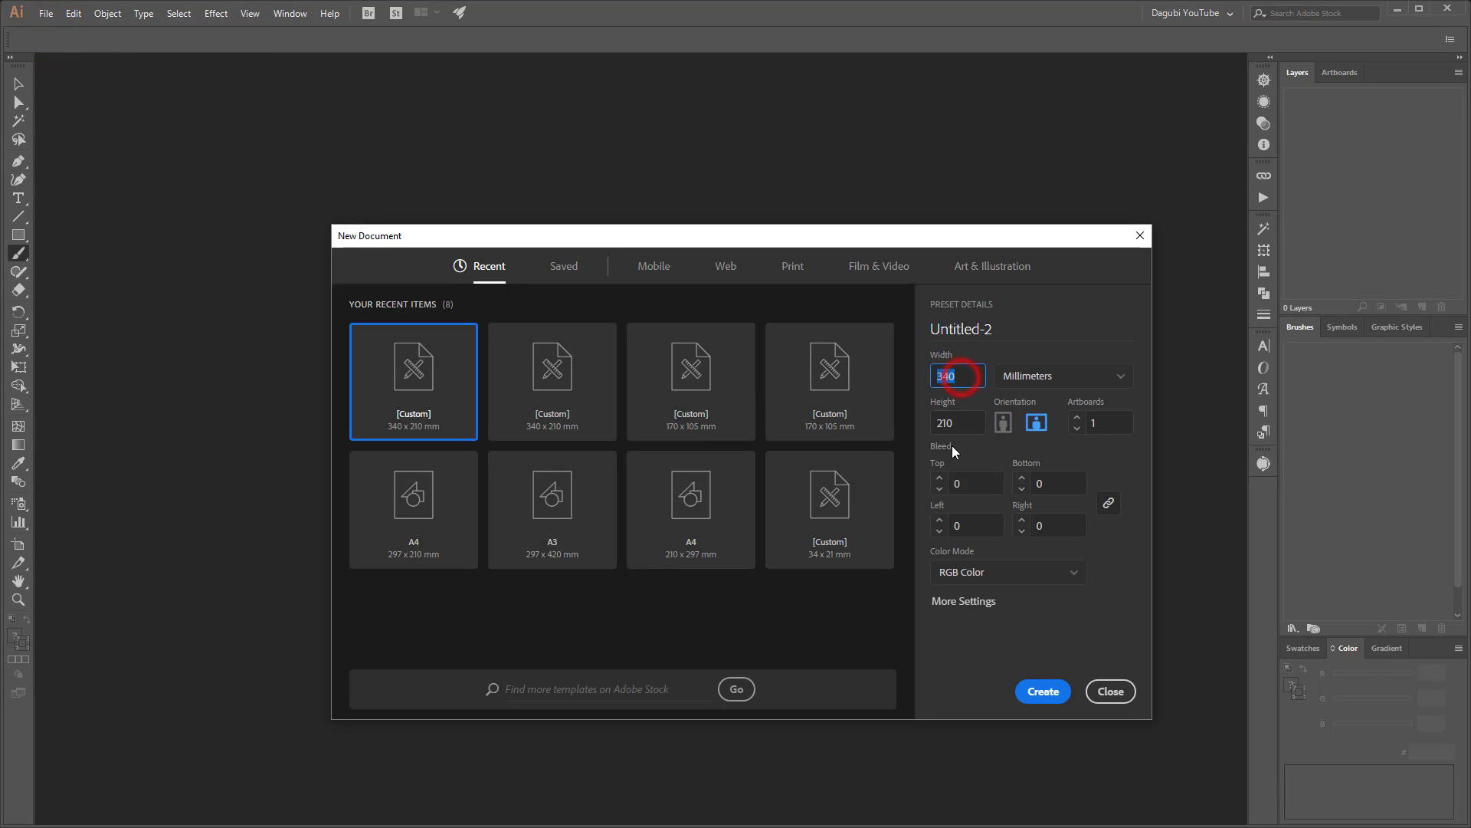
double_click(943, 423)
left_click(1038, 424)
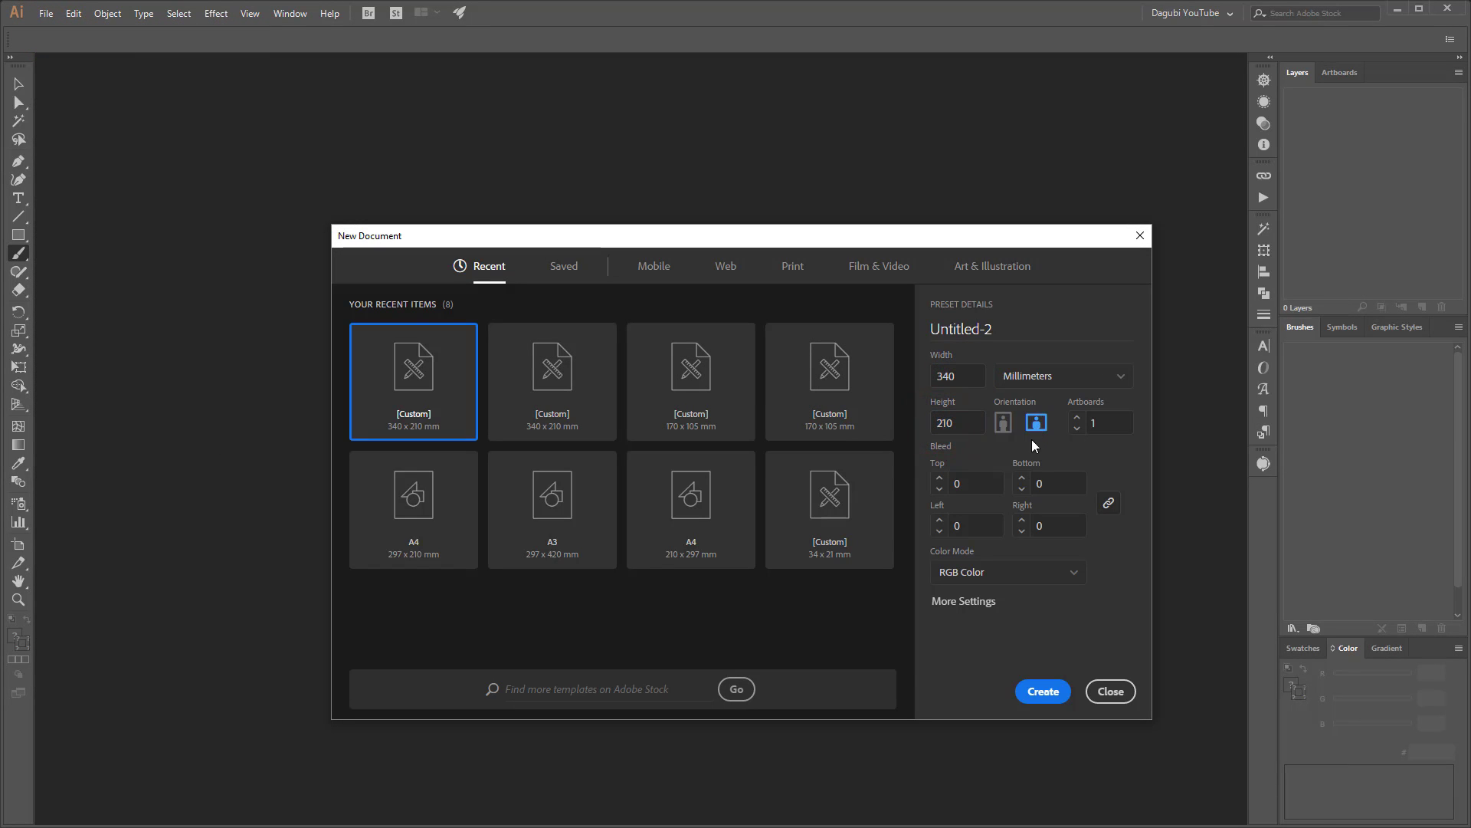
left_click(1044, 692)
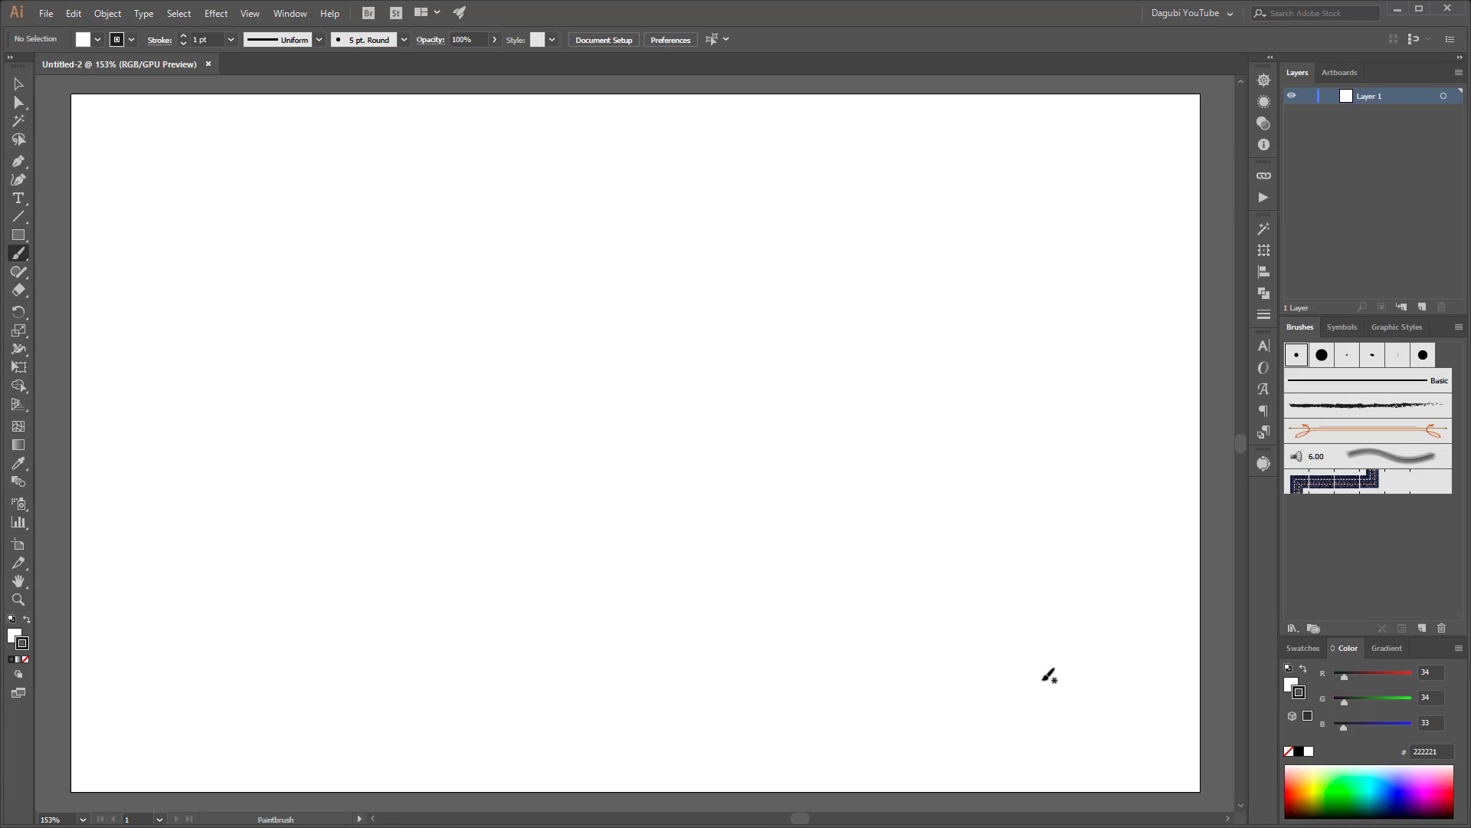
Step: Load the Dagubi grape element, leaves and grapevine brush libraries, ending on the element brushes
left_click(1291, 629)
mouse_move(1364, 736)
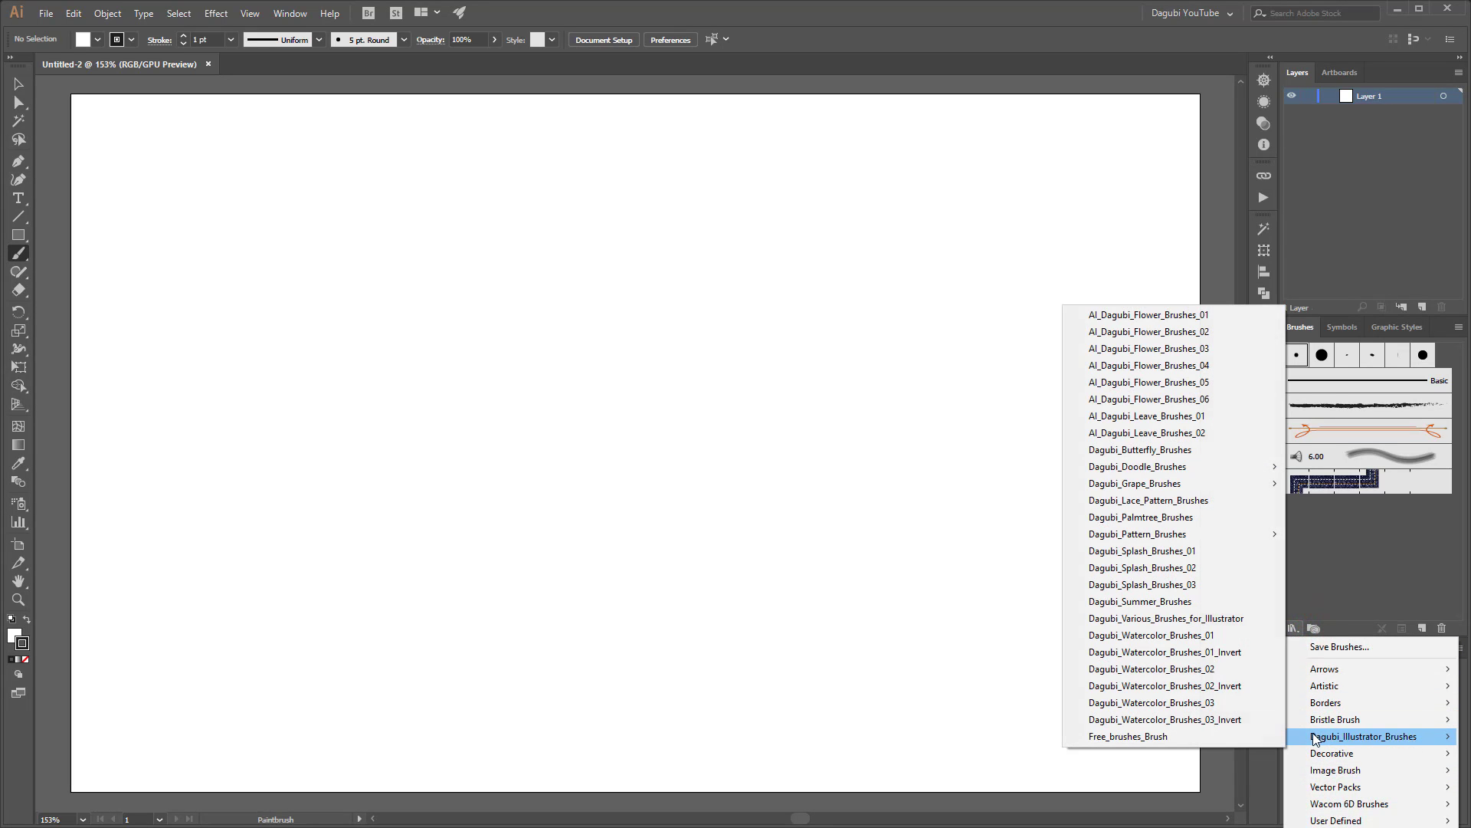
mouse_move(1134, 483)
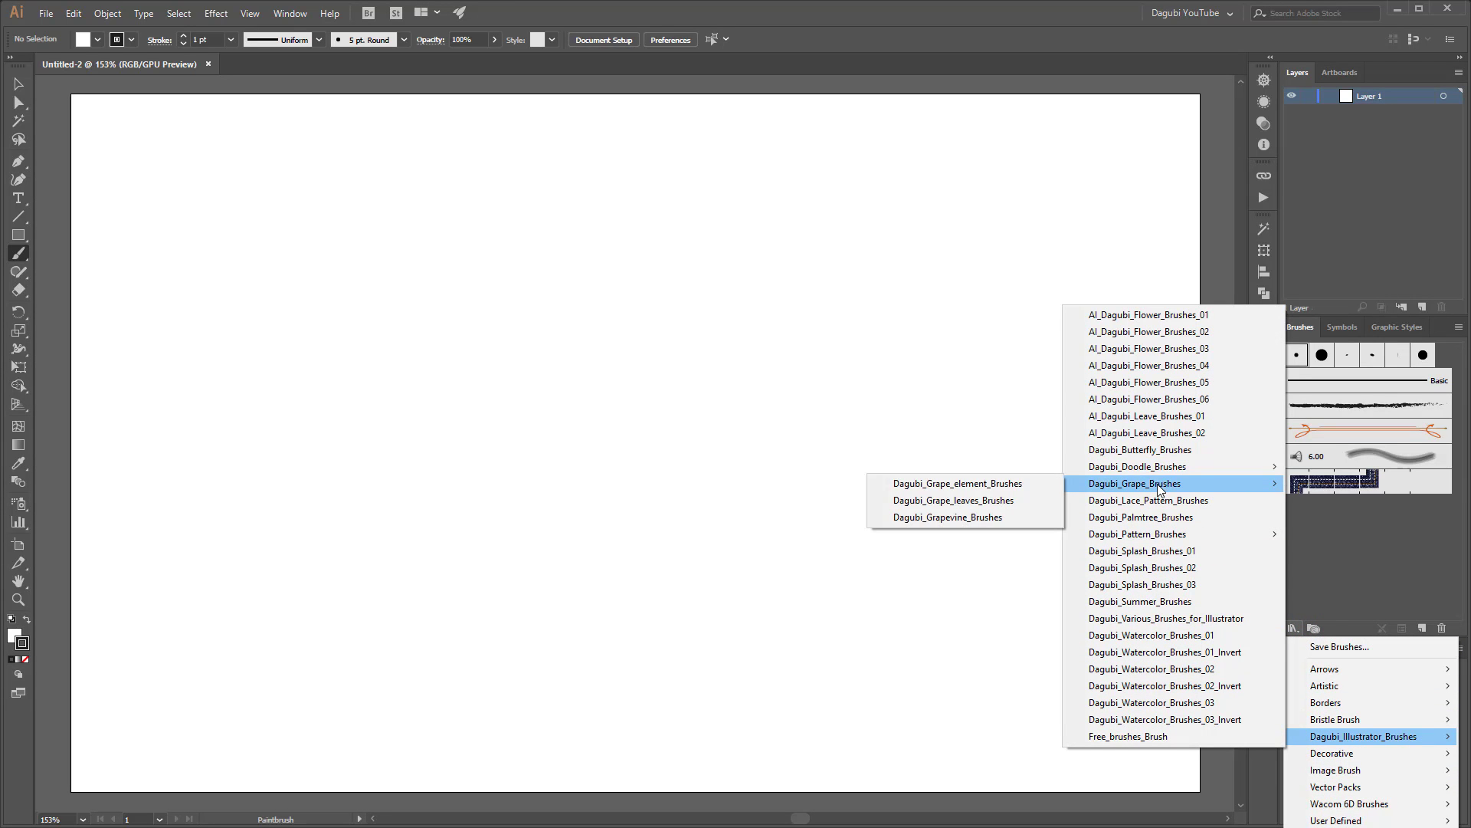
left_click(1012, 483)
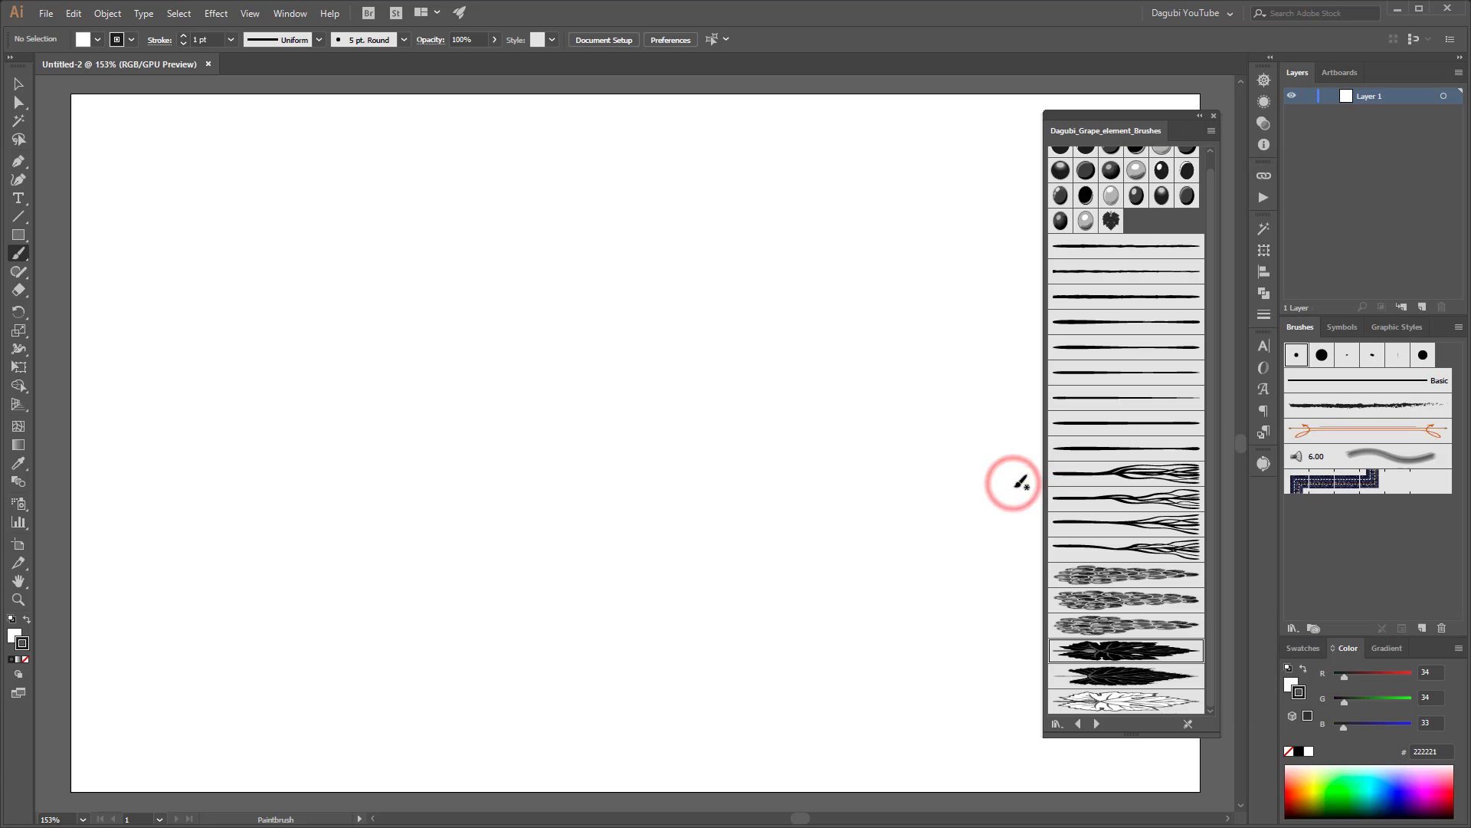
left_click(1096, 723)
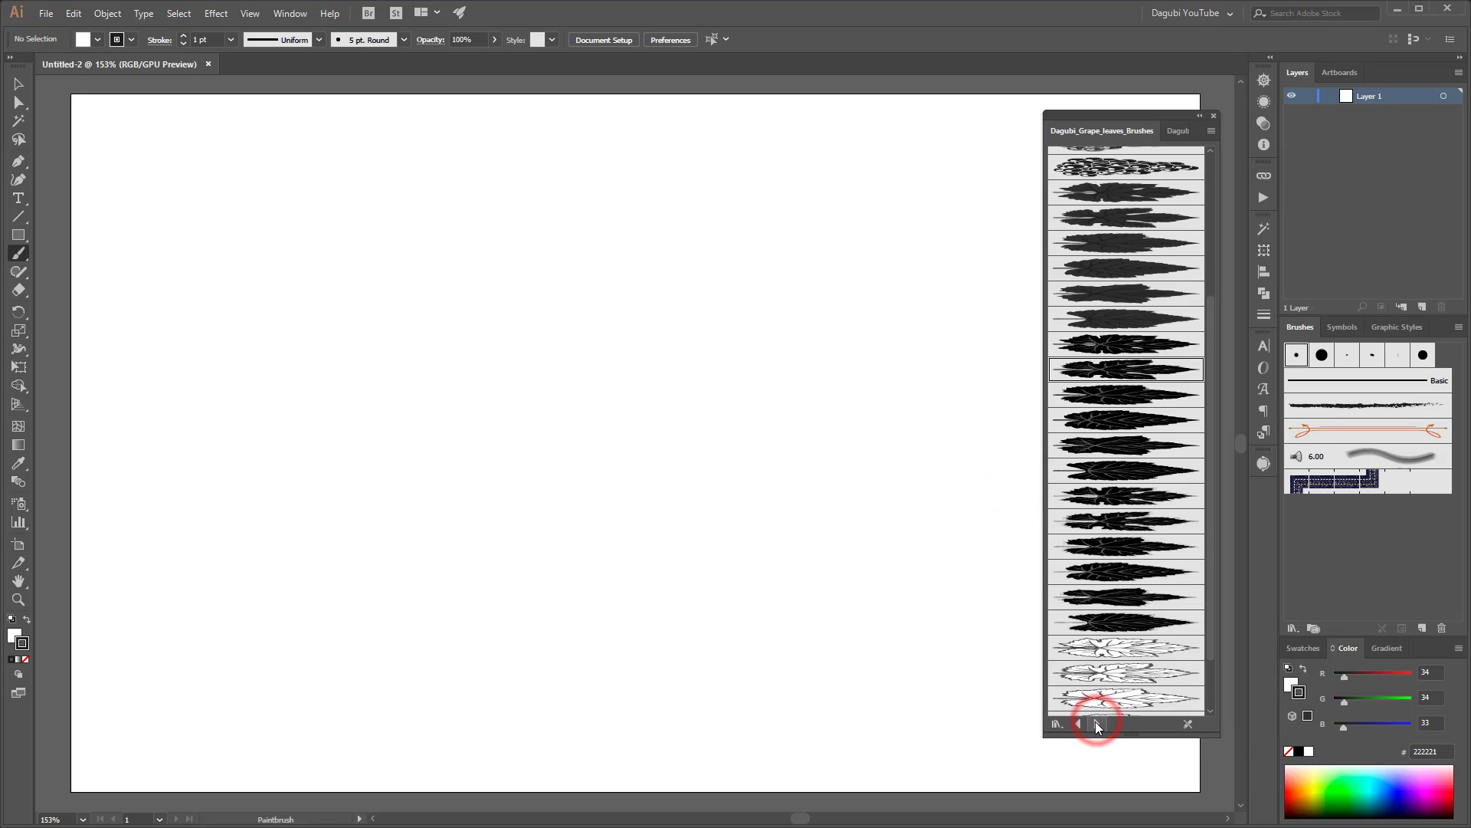
left_click(1096, 722)
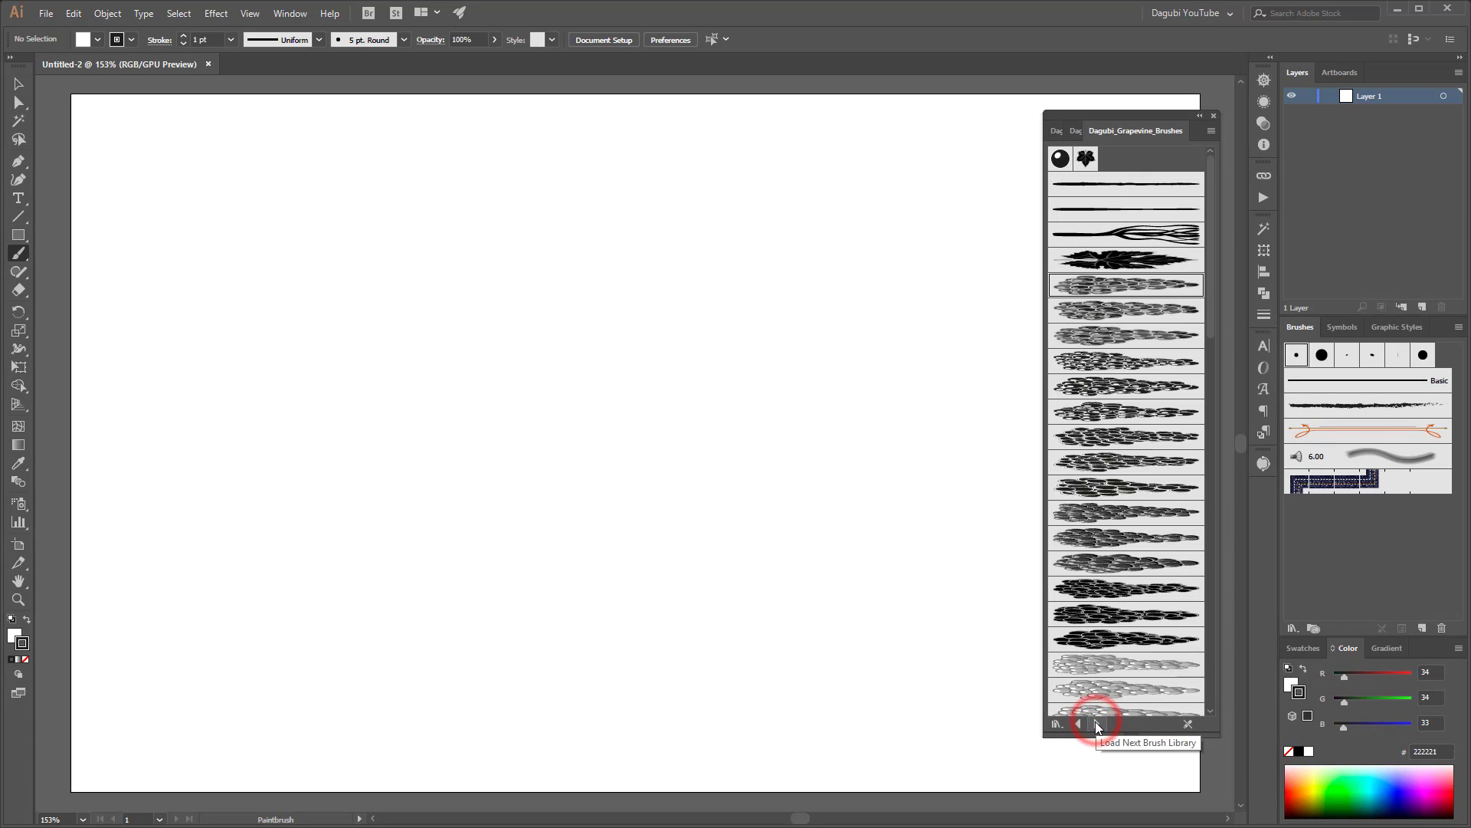
left_click(1080, 723)
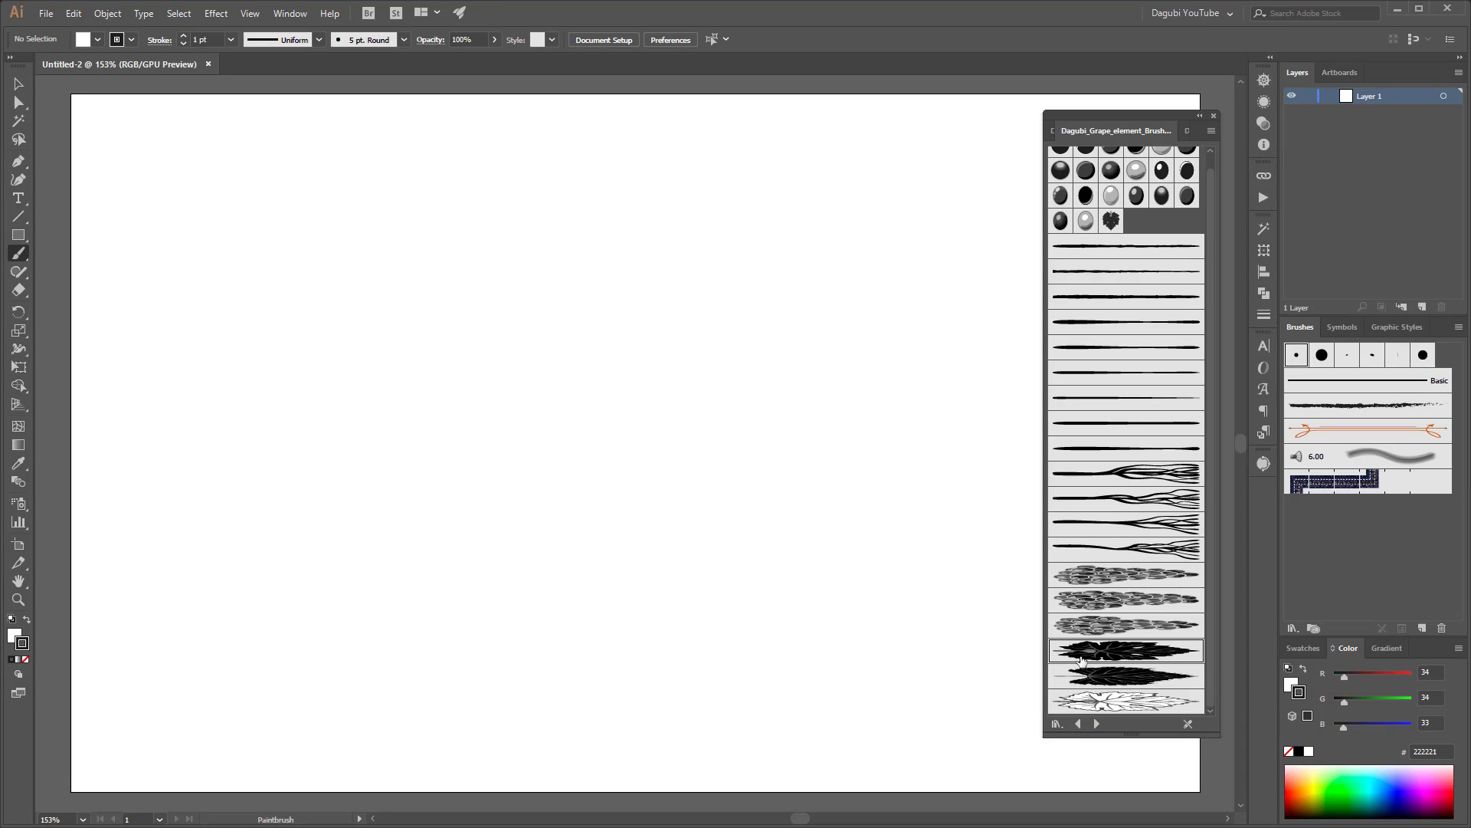
Step: Set the stroke colour to brown and pick a thin grape element vine brush
left_click(1309, 651)
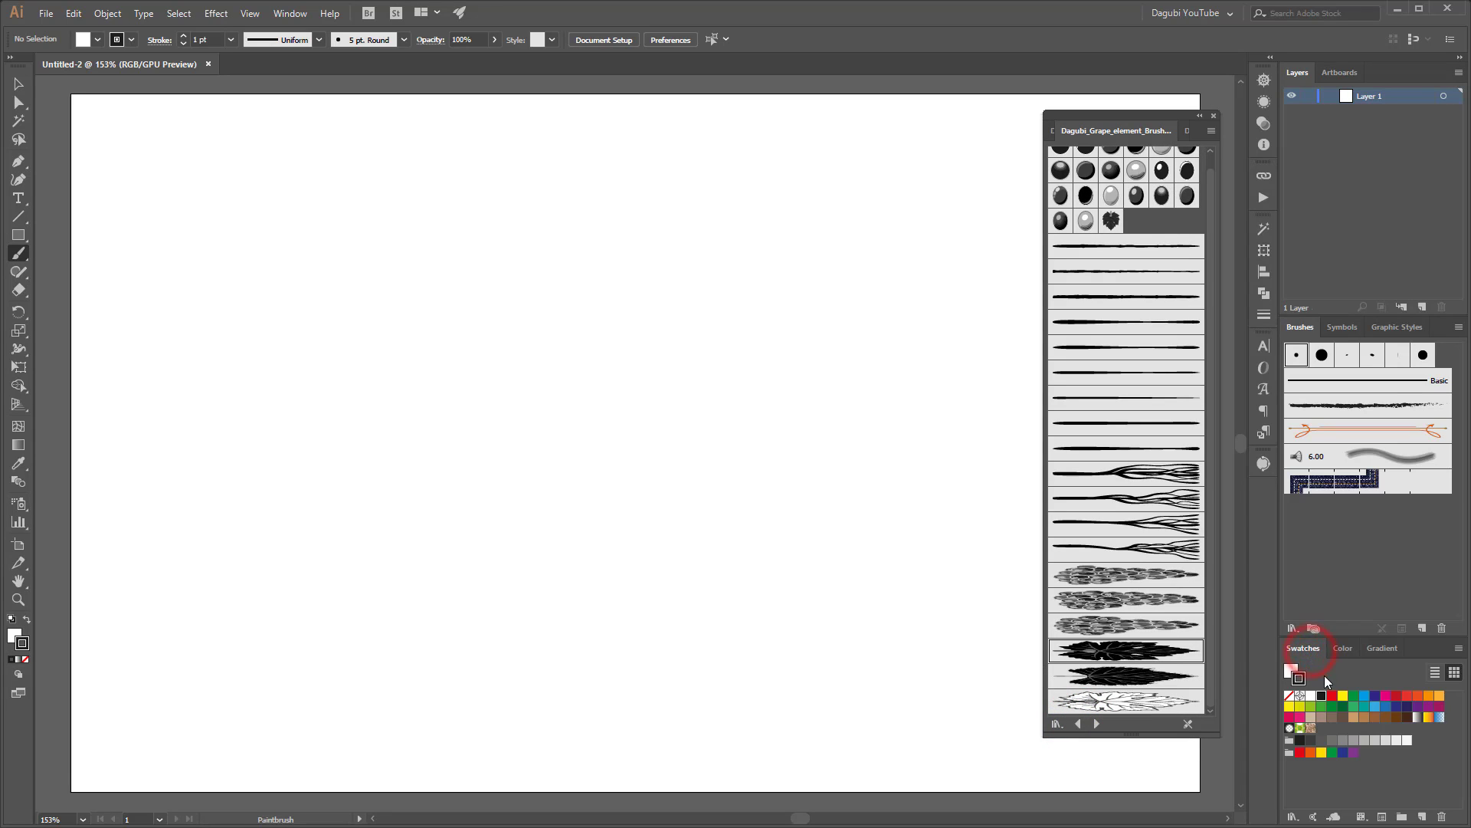
left_click(1364, 719)
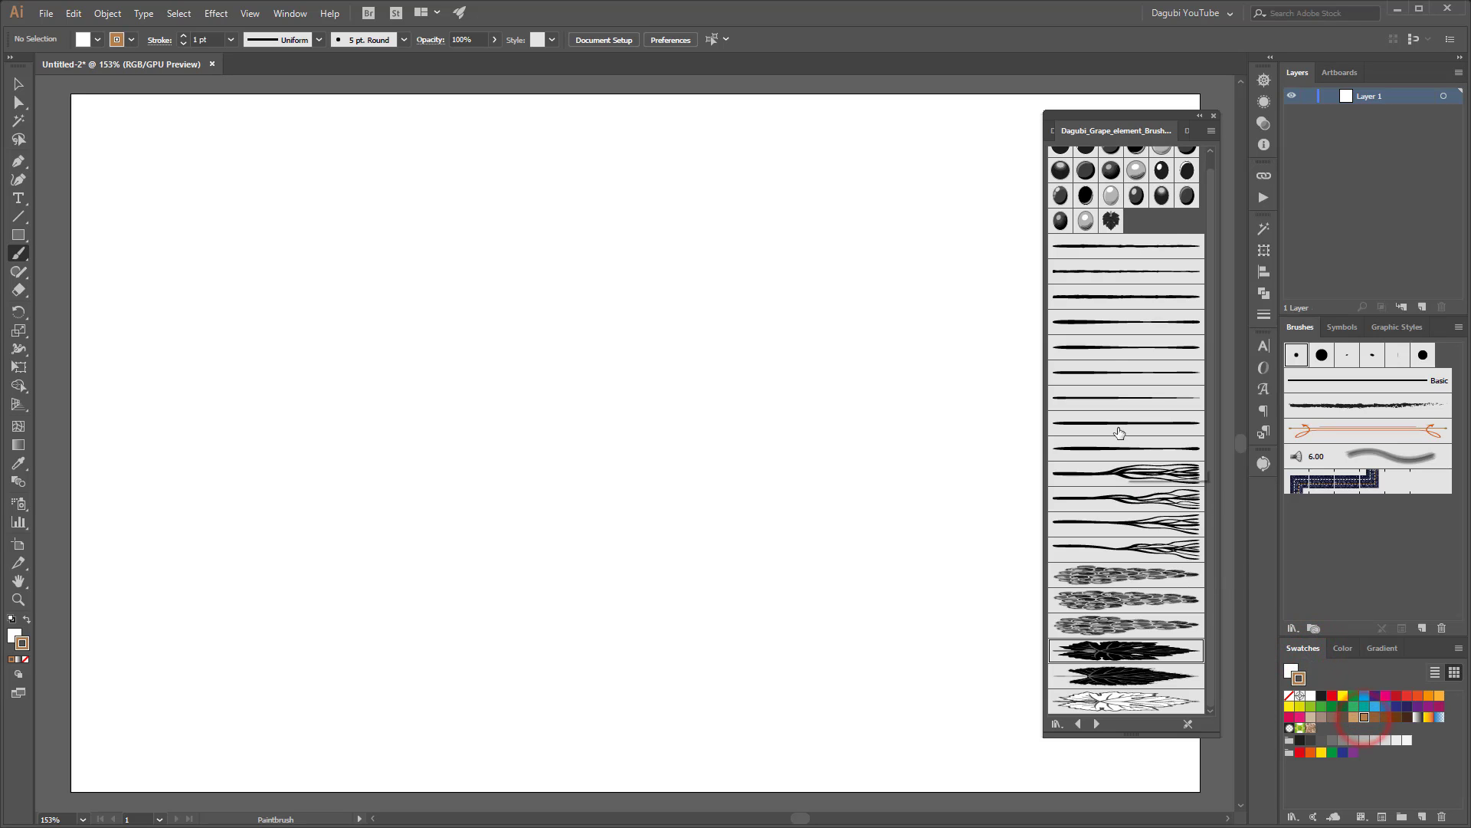
left_click(1114, 347)
Step: Paint two curved test strokes with the thin brush, then select and delete them
left_click_drag(621, 381, 856, 424)
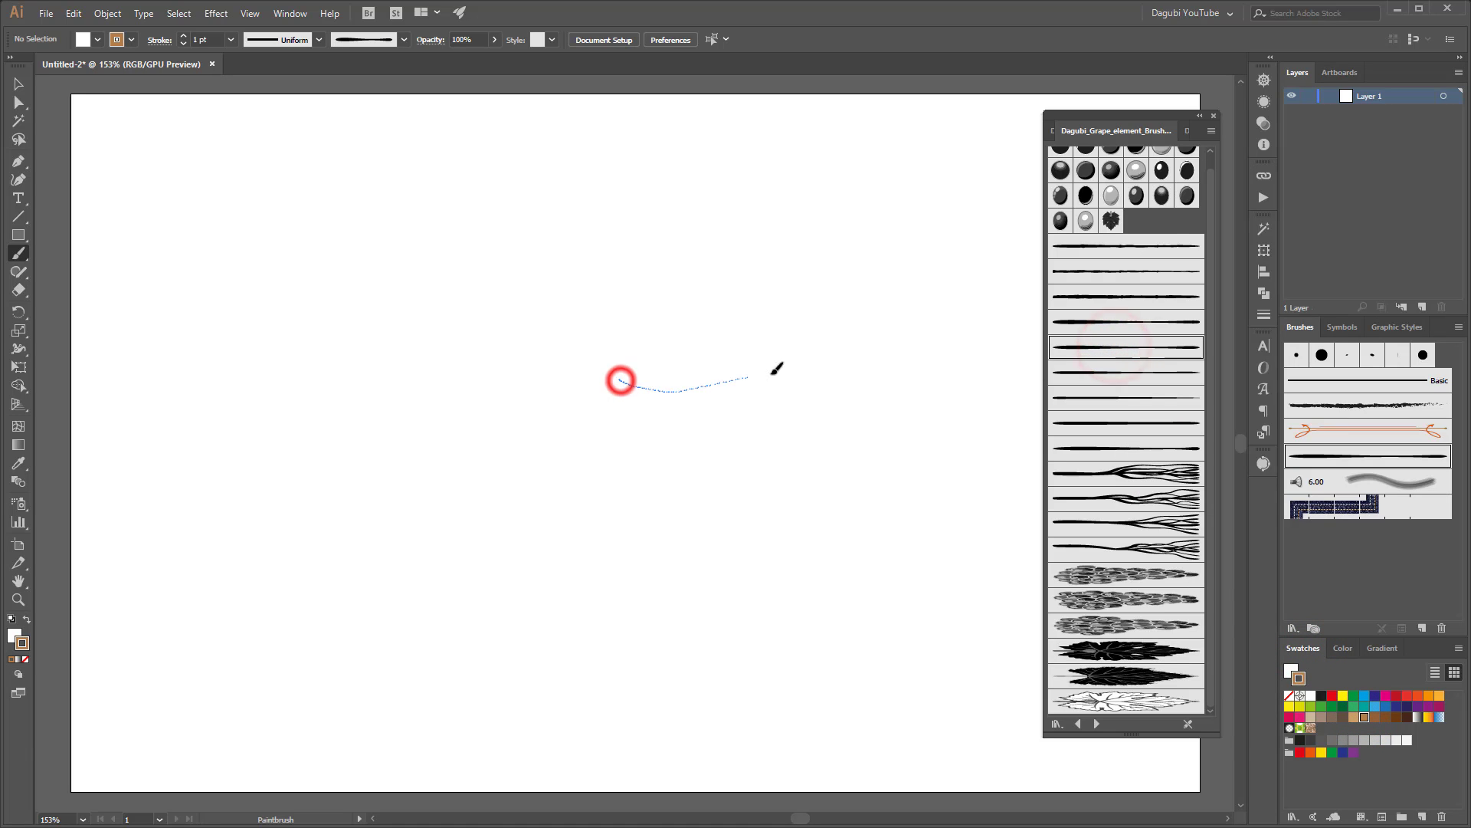
left_click(1123, 330)
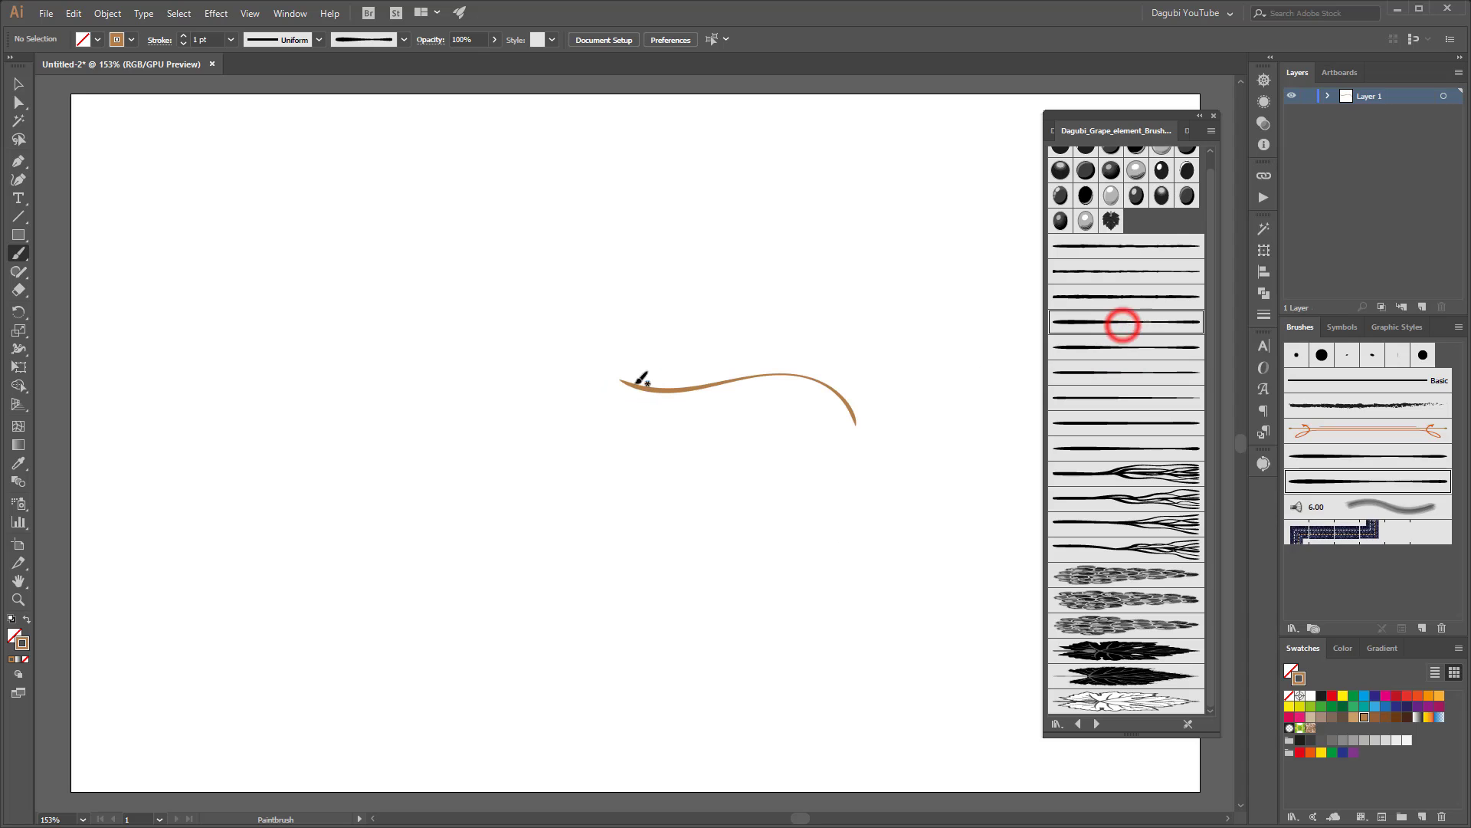
left_click_drag(621, 381, 796, 418)
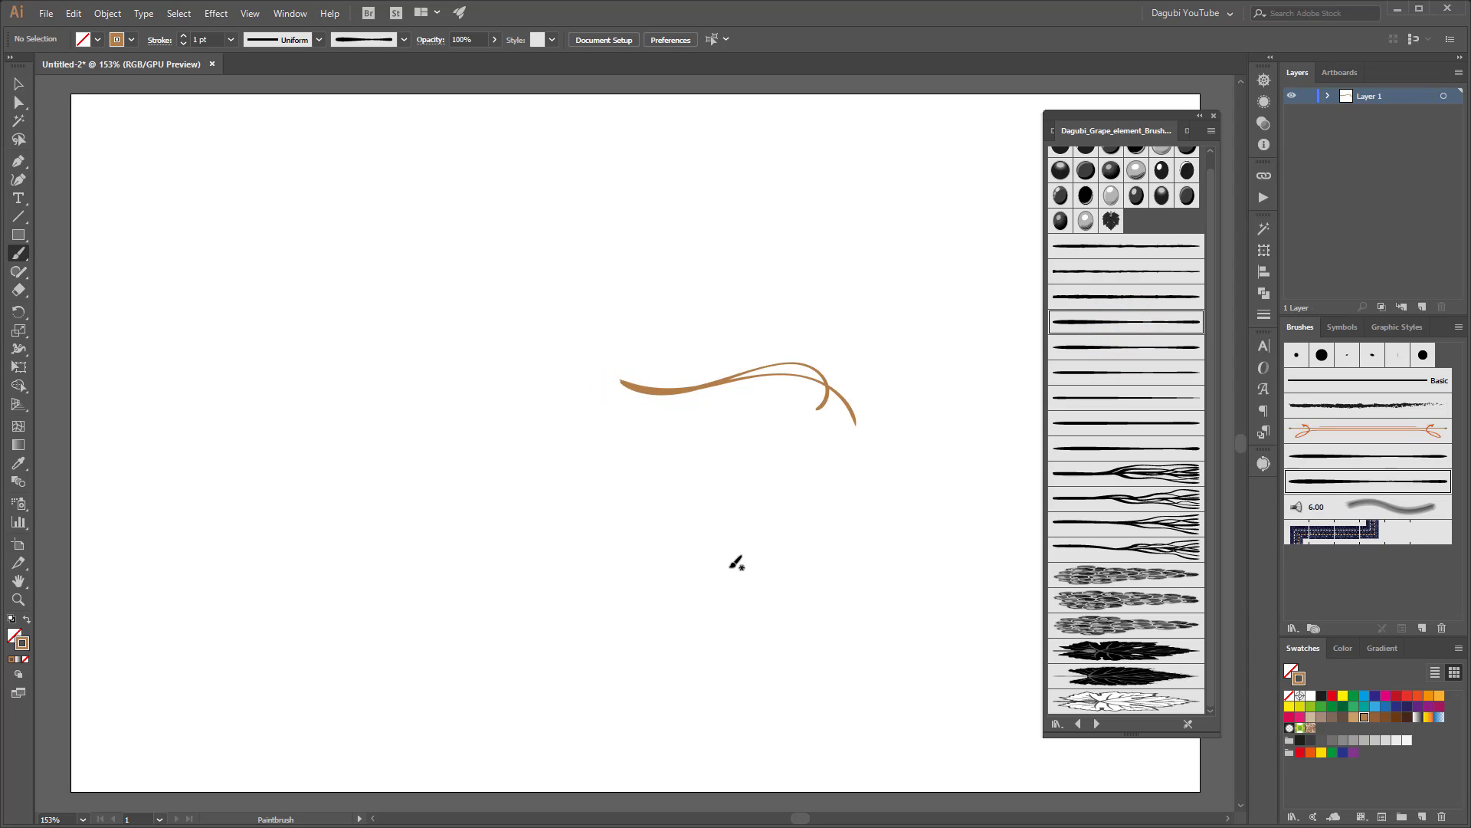
left_click_drag(604, 344, 911, 532)
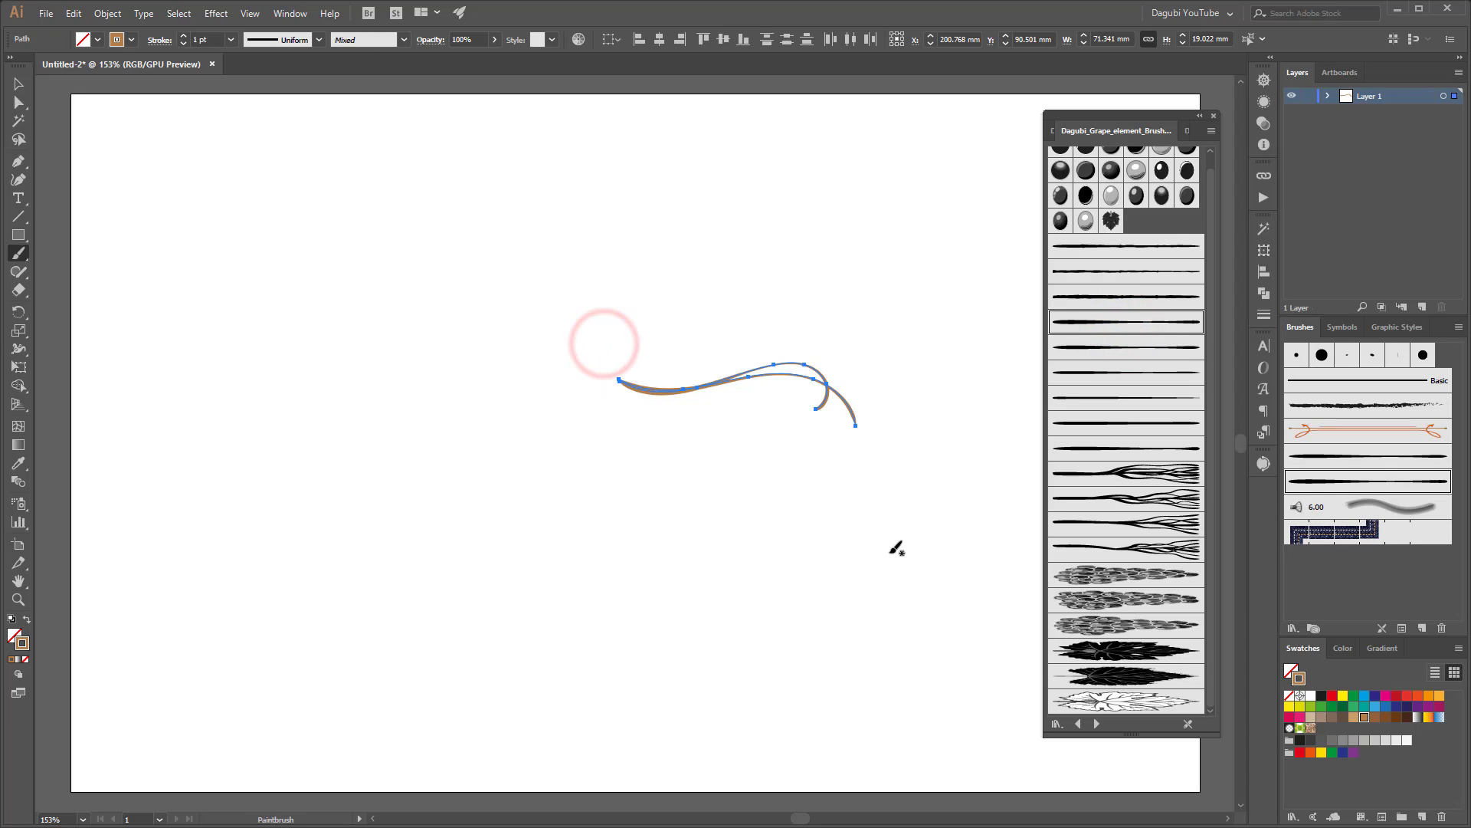
key("Delete")
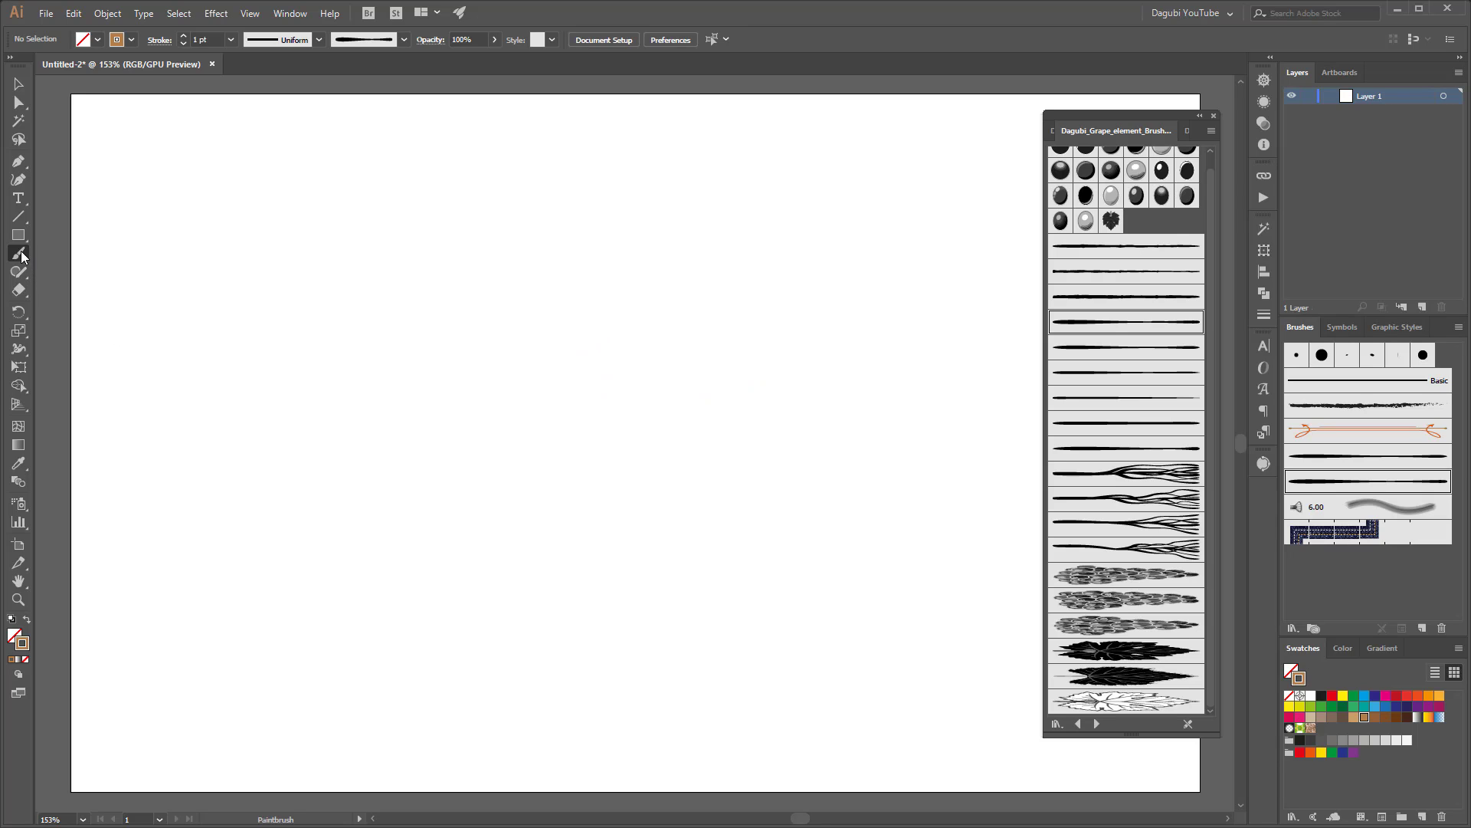
Step: Set Paintbrush fidelity toward Smooth and paint a two-stroke horizontal brown branch across the artboard
double_click(19, 254)
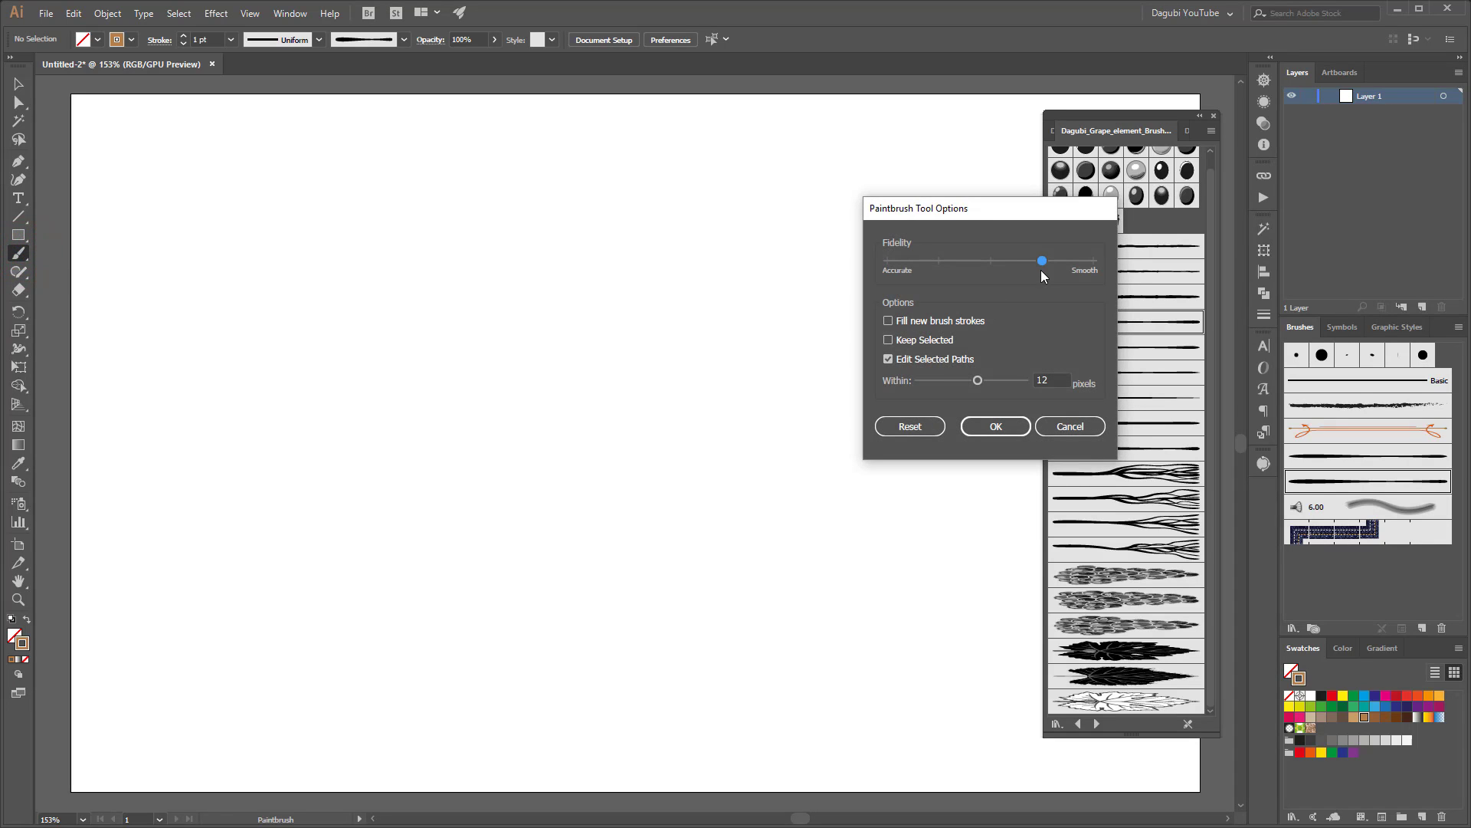
left_click(996, 427)
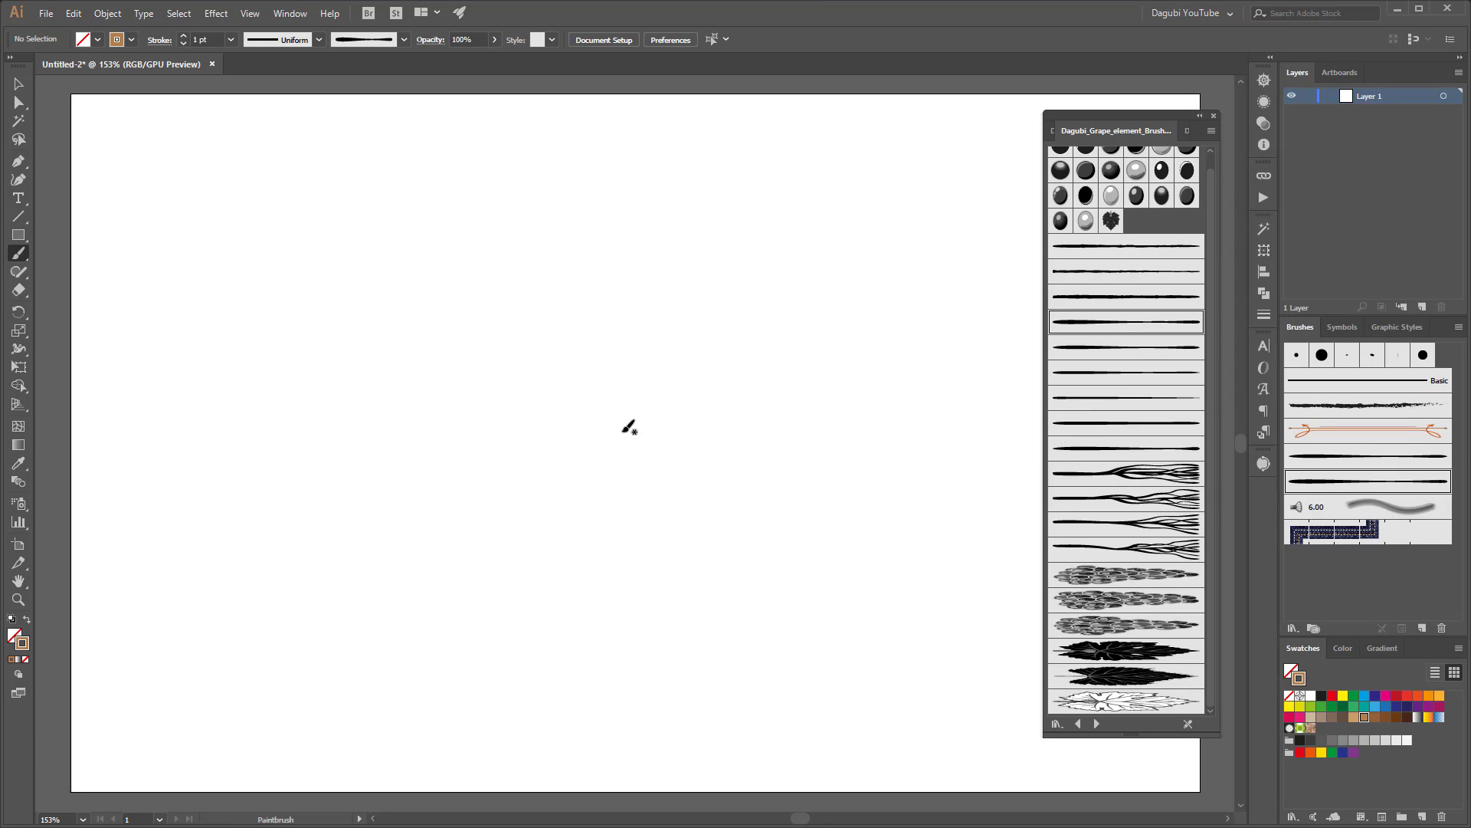
left_click_drag(623, 430, 949, 431)
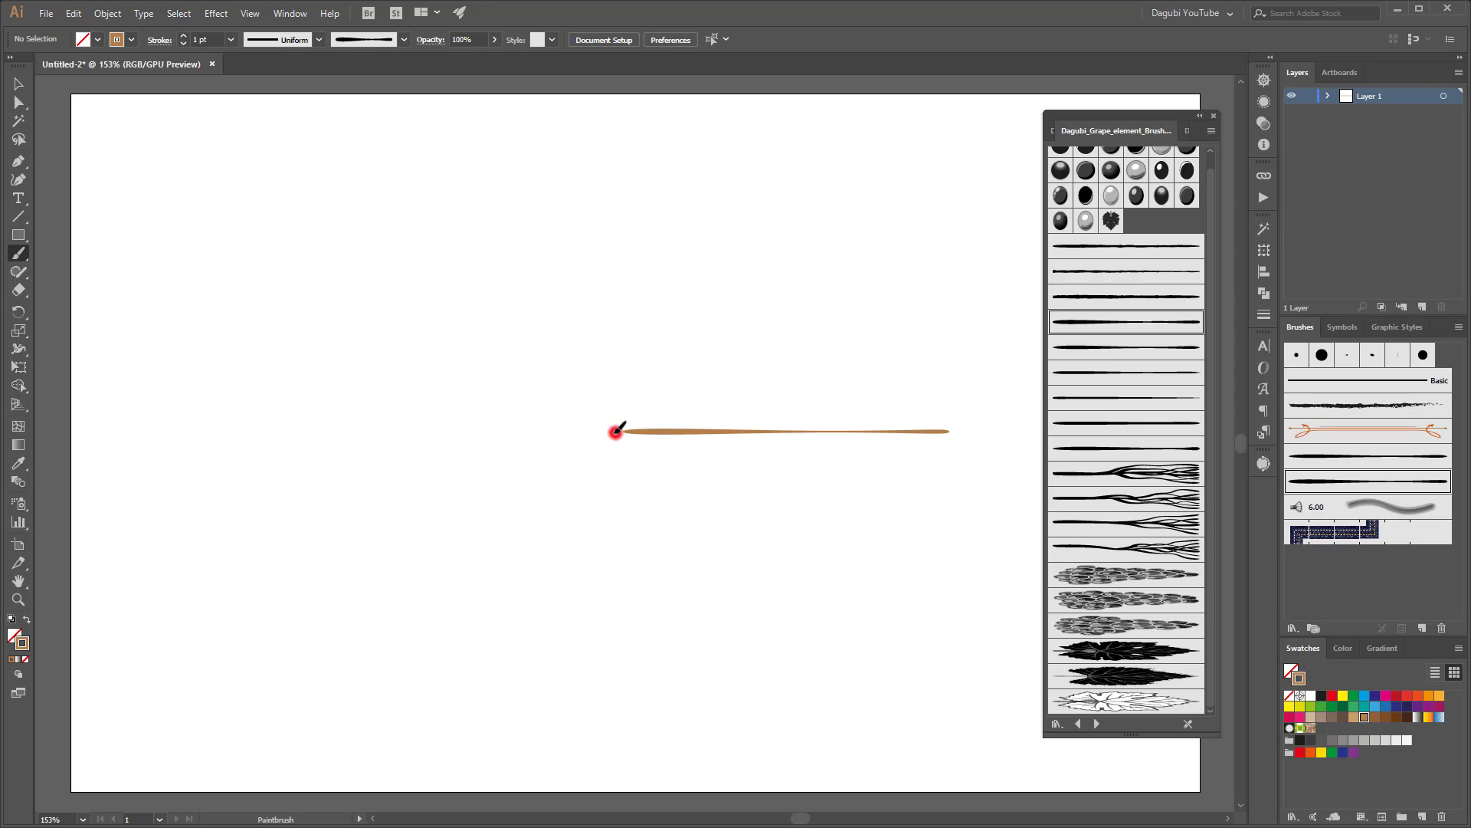
left_click_drag(617, 431, 268, 432)
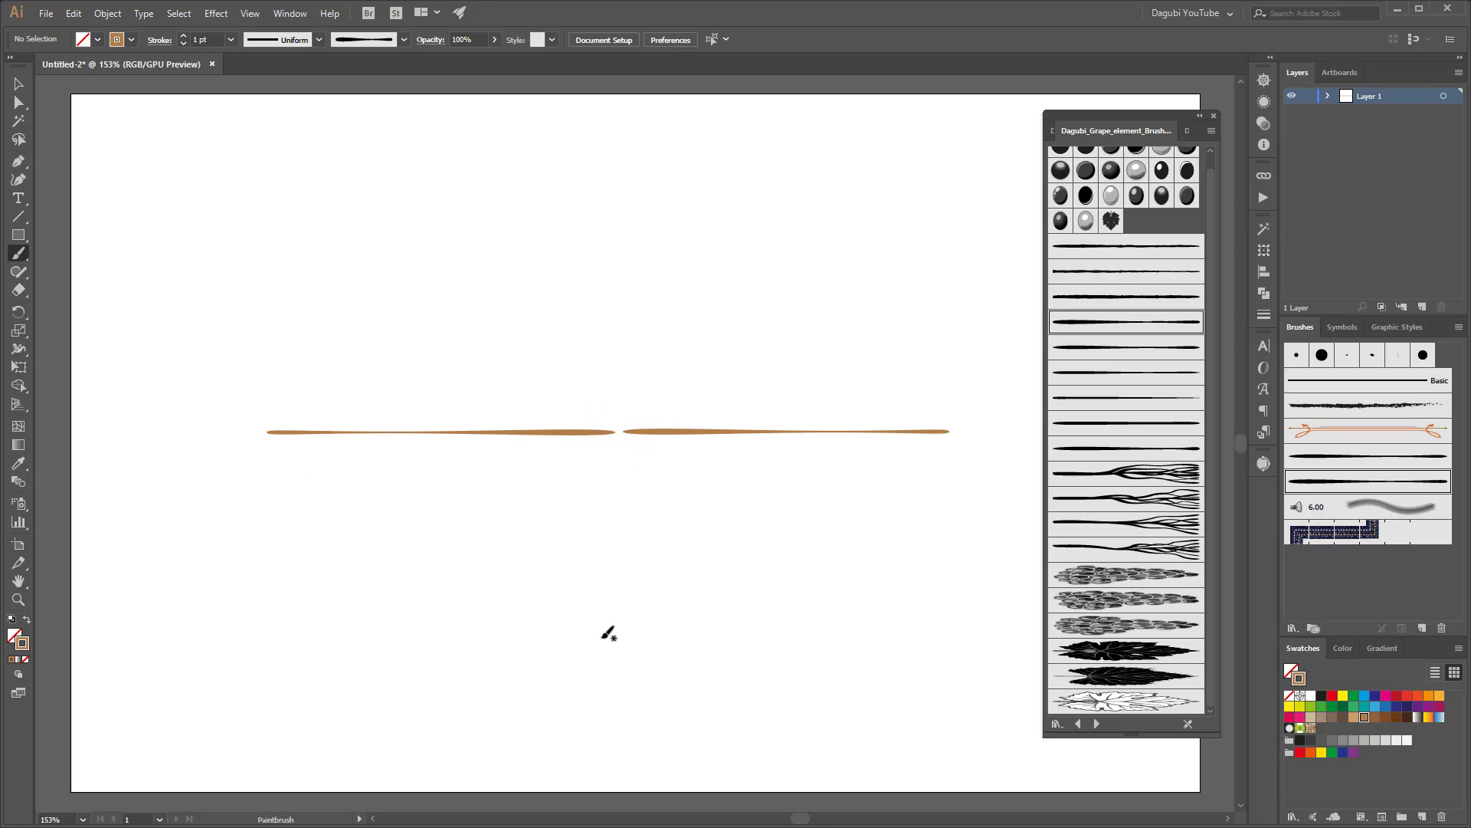
Step: Load the grape leaves library, then zoom in and nudge the left branch half toward the right
left_click(1099, 724)
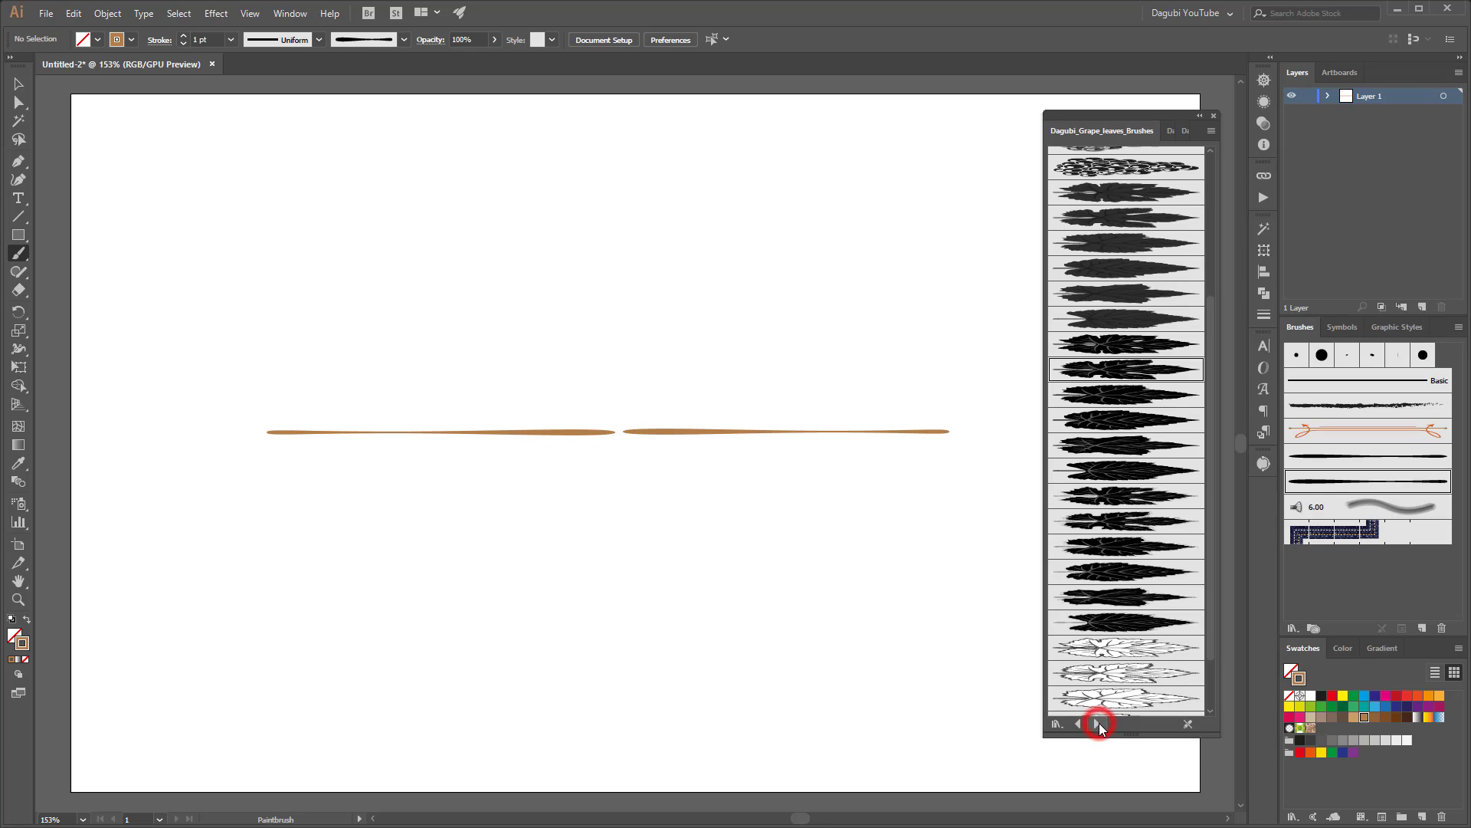
left_click(1129, 344)
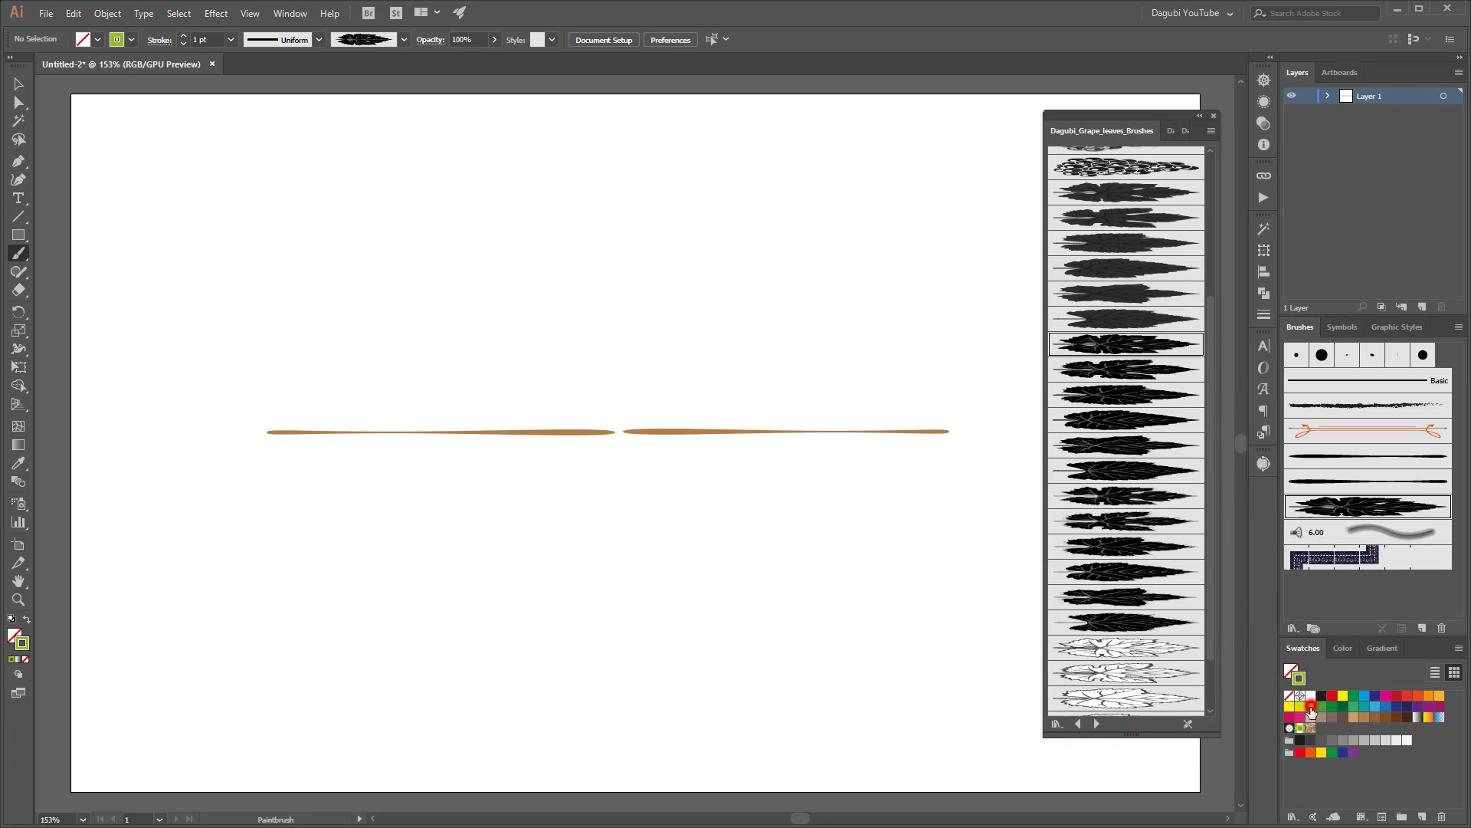
left_click_drag(506, 369, 747, 539)
left_click(755, 630)
left_click(761, 613, "ctrl")
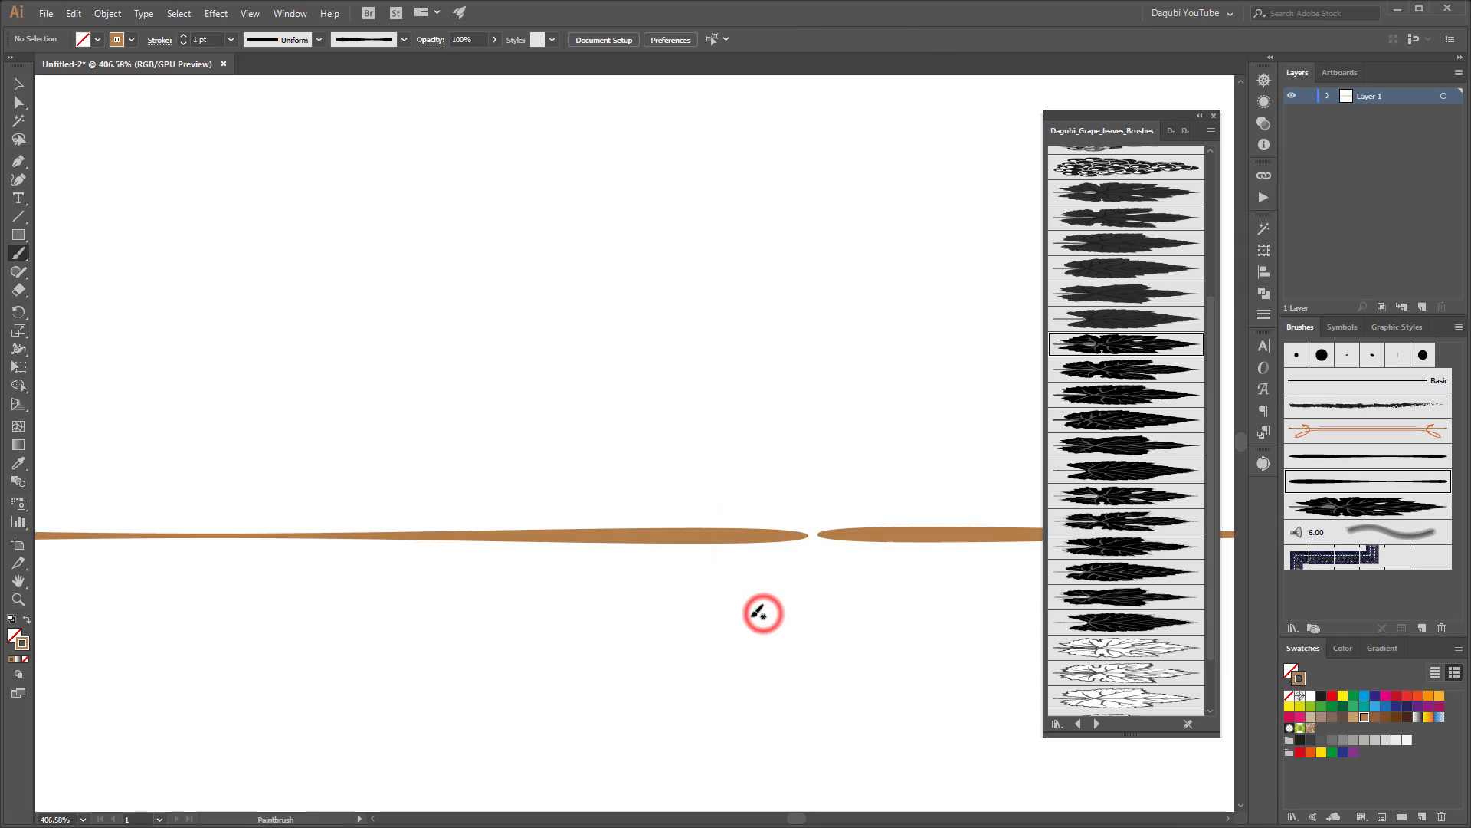
key("ctrl+0")
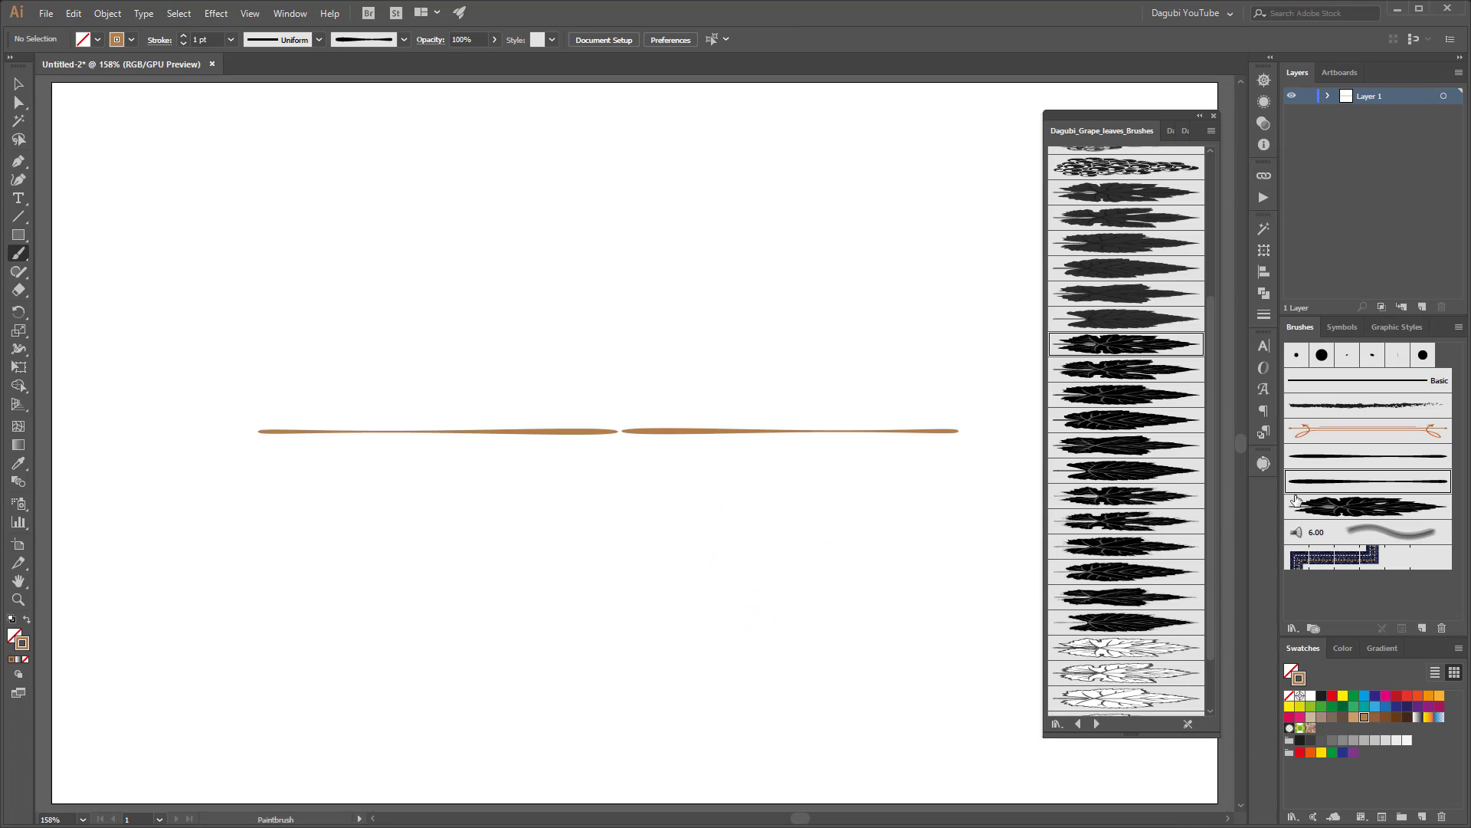
Step: Paint a green grape leaf on the branch and switch Drawing Mode to Draw Behind
left_click(1352, 505)
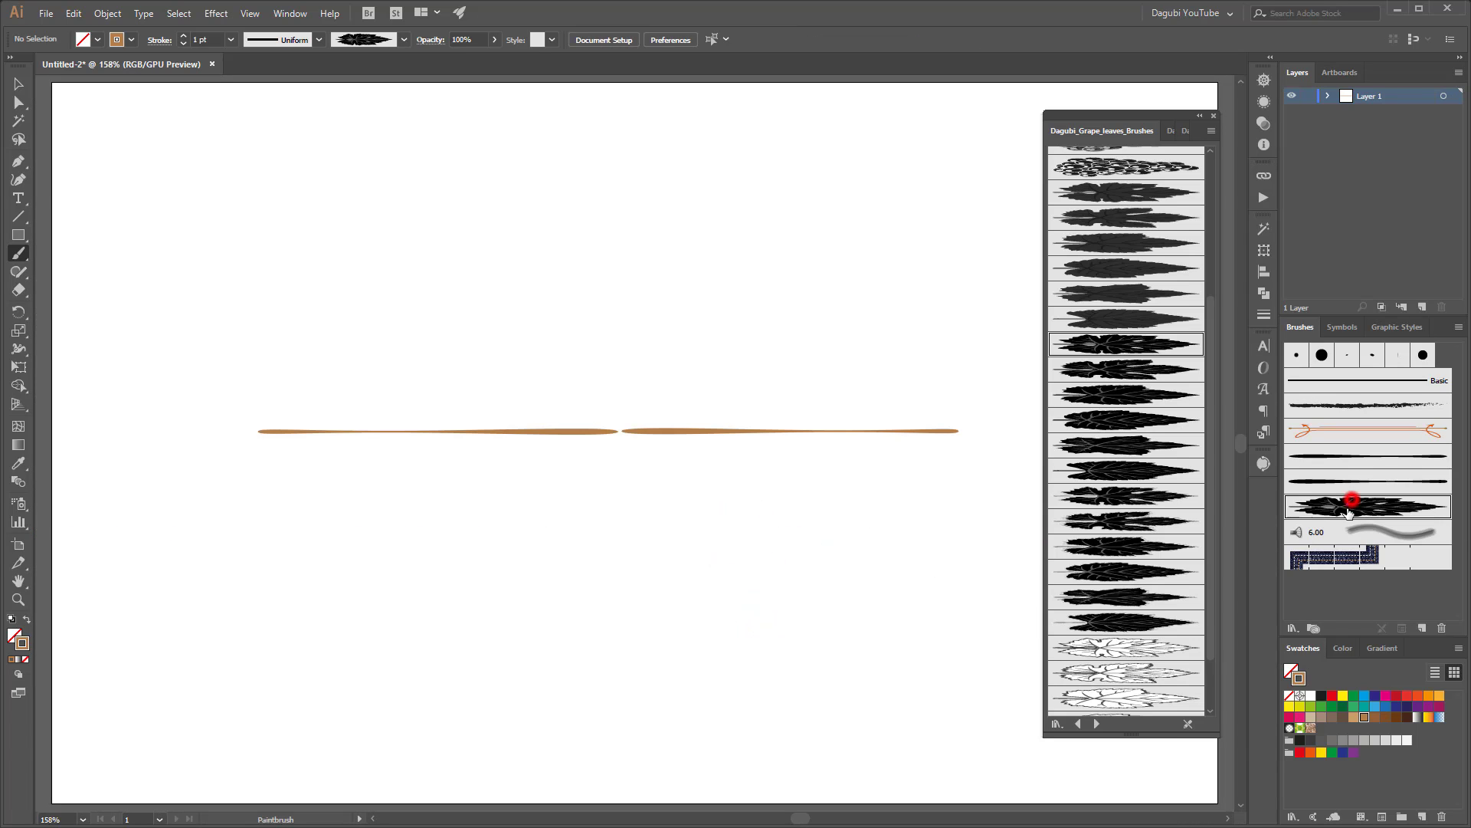
left_click(1311, 706)
left_click_drag(624, 464, 644, 611)
left_click(21, 682)
left_click(69, 692)
Step: Paint about eight grape leaves above and below the branch, from centre to both ends
left_click_drag(622, 426, 641, 454)
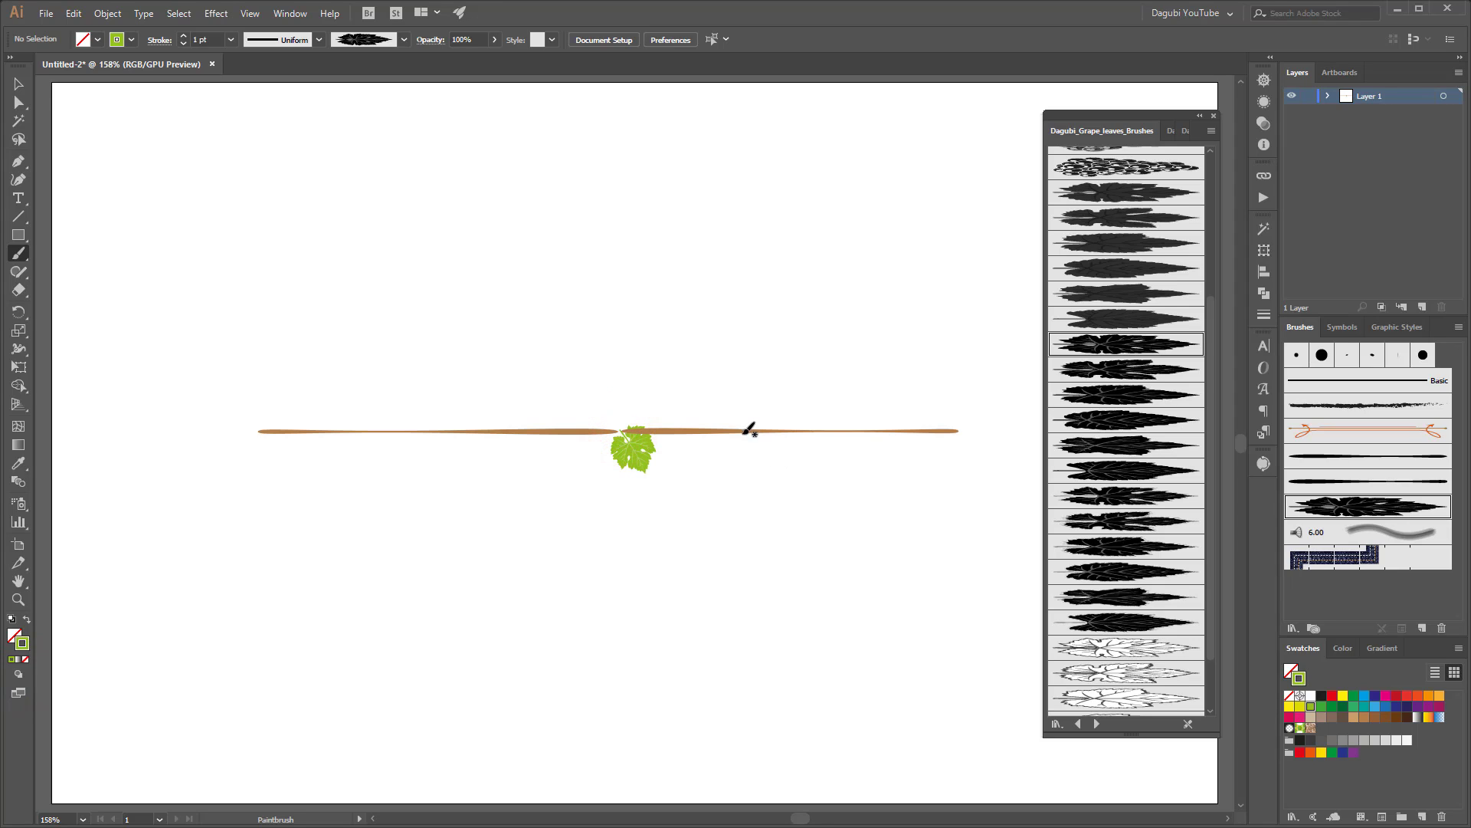
left_click_drag(745, 428, 749, 467)
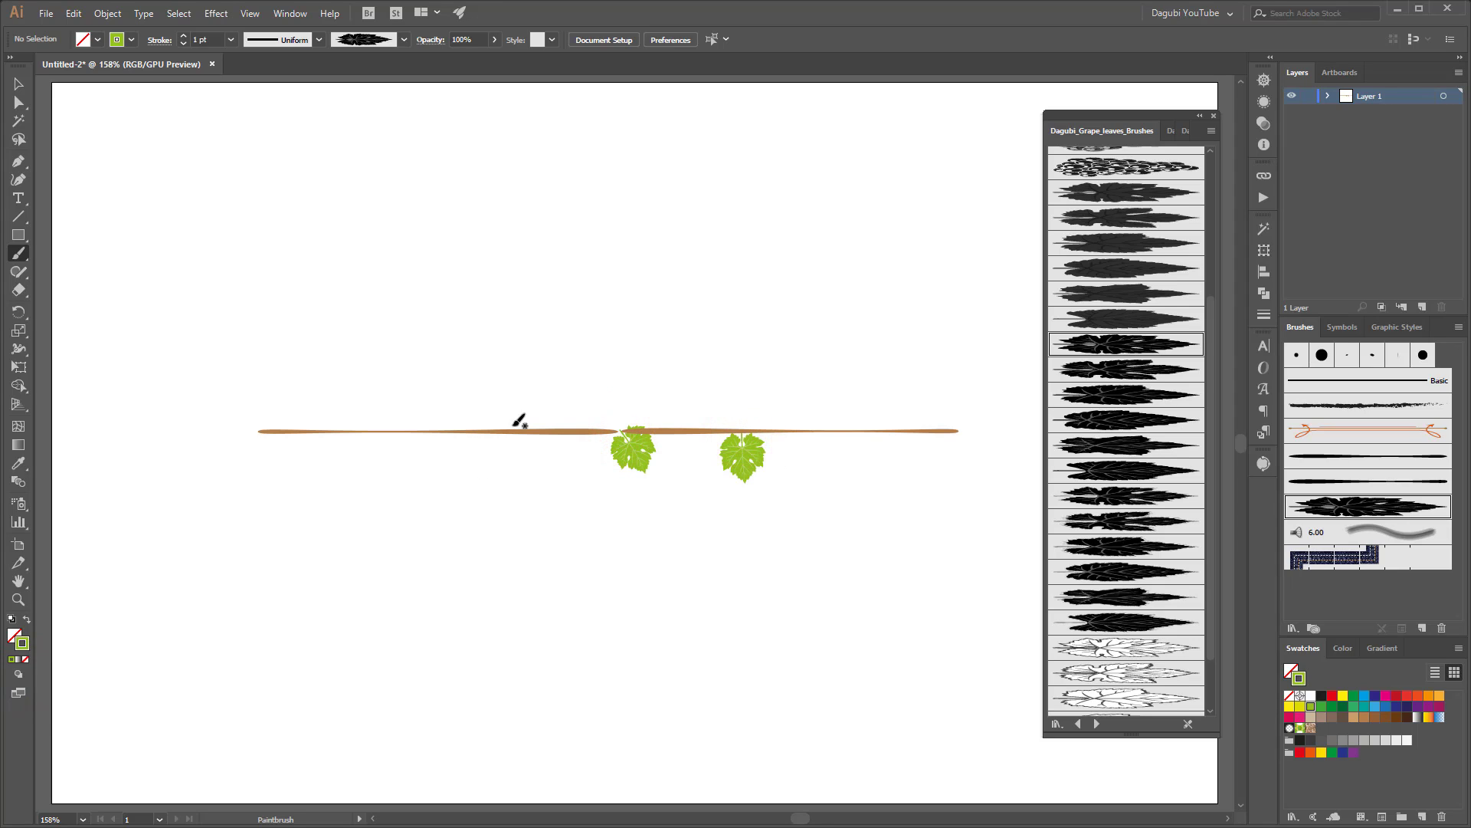
left_click_drag(530, 424, 526, 452)
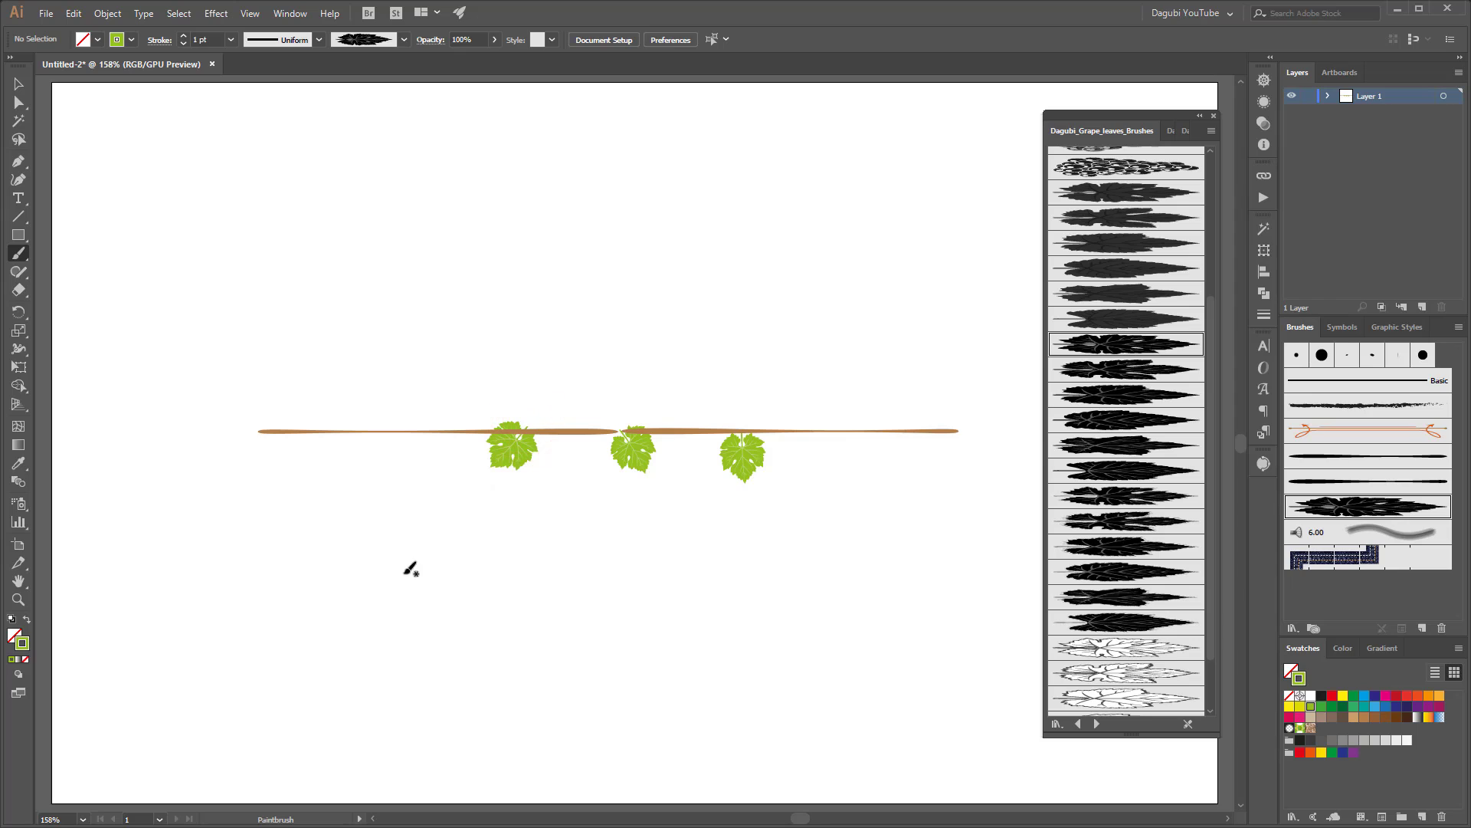
mouse_move(396, 430)
left_mouse_down()
mouse_move(393, 448)
mouse_move(300, 450)
left_mouse_up()
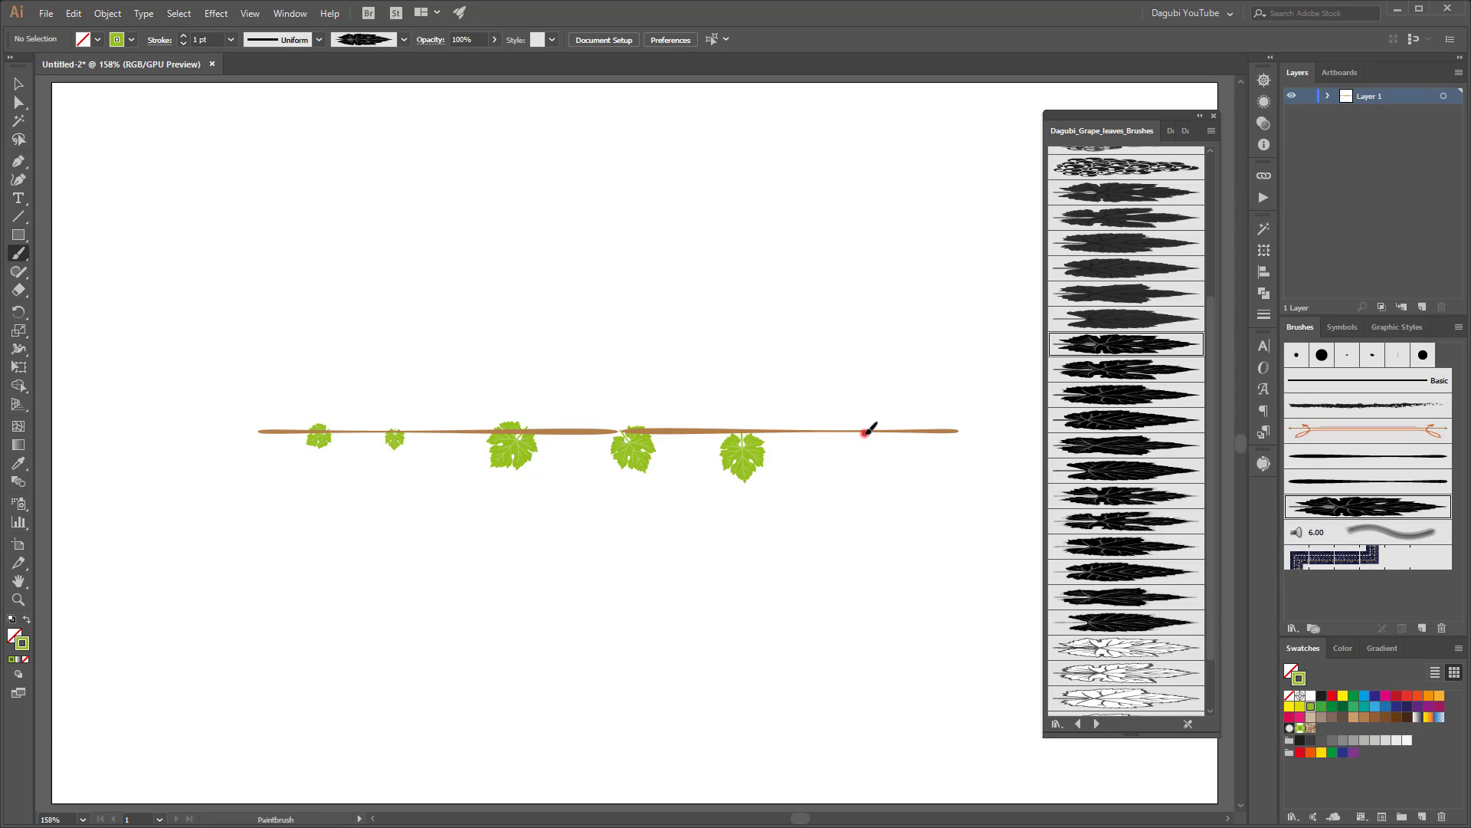
mouse_move(869, 430)
left_mouse_down()
mouse_move(881, 428)
mouse_move(839, 468)
left_mouse_up()
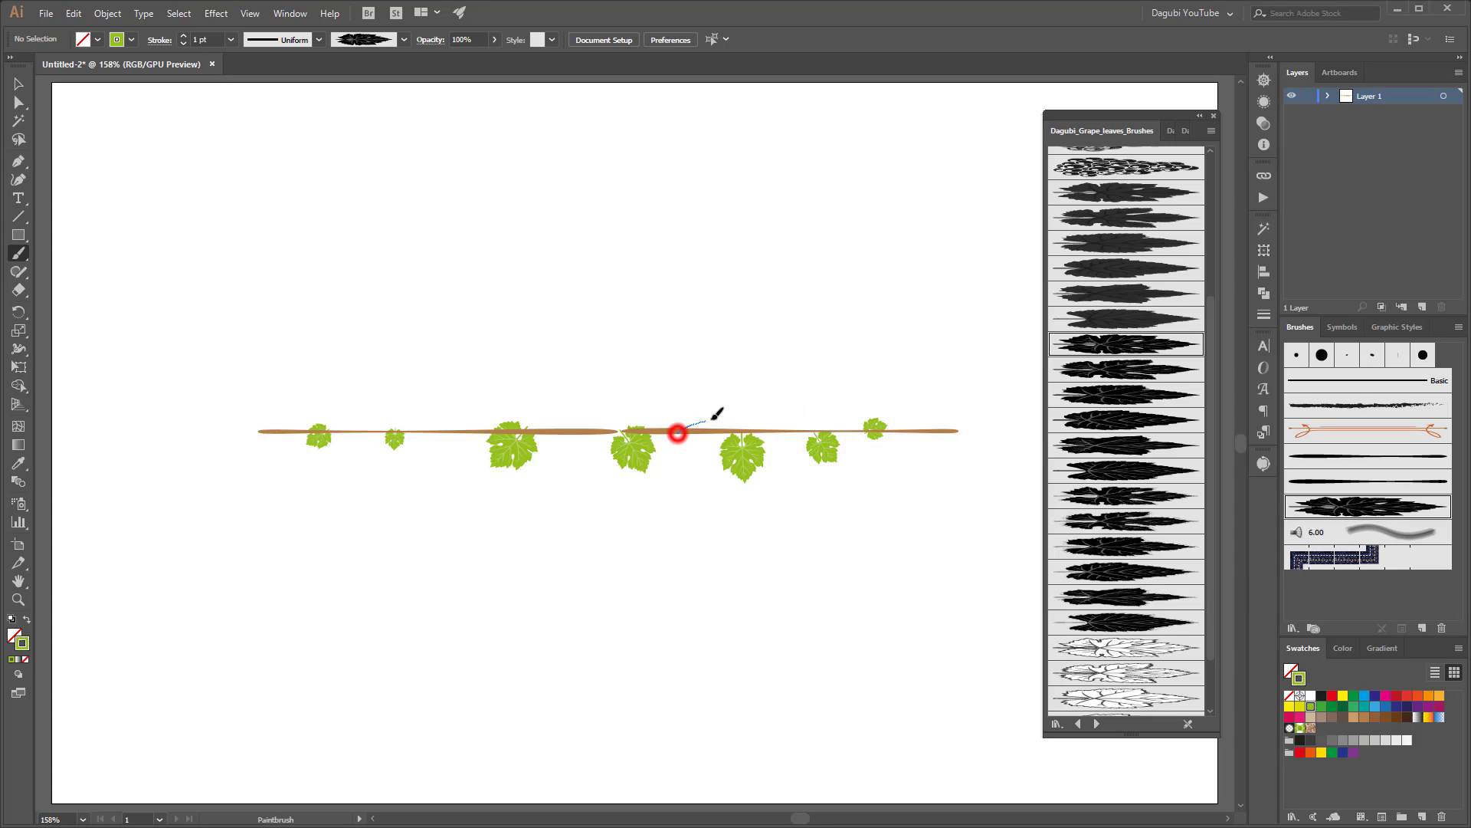
left_click_drag(717, 414, 728, 414)
left_click_drag(451, 432, 430, 404)
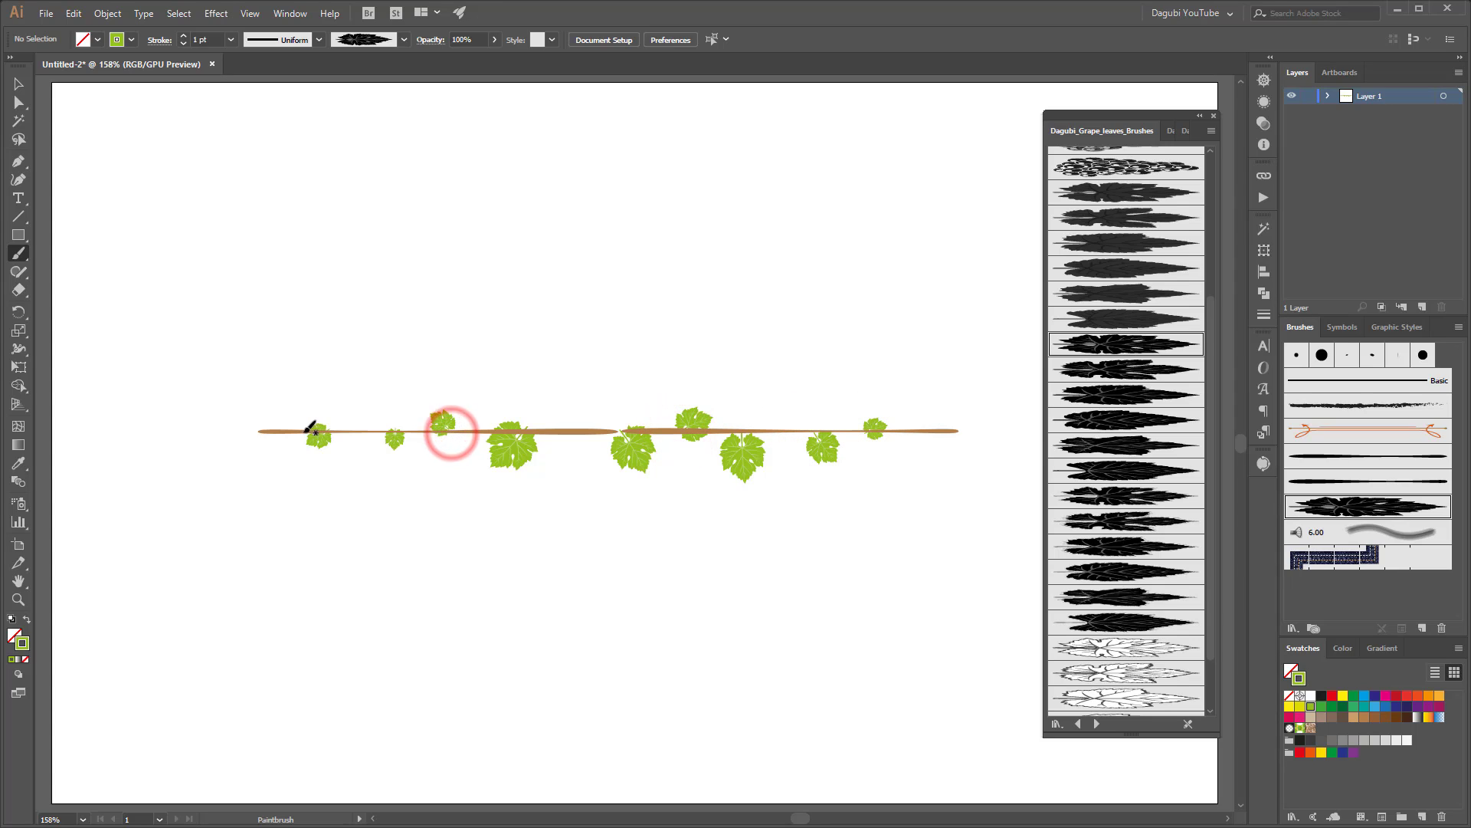
left_click_drag(286, 430, 261, 406)
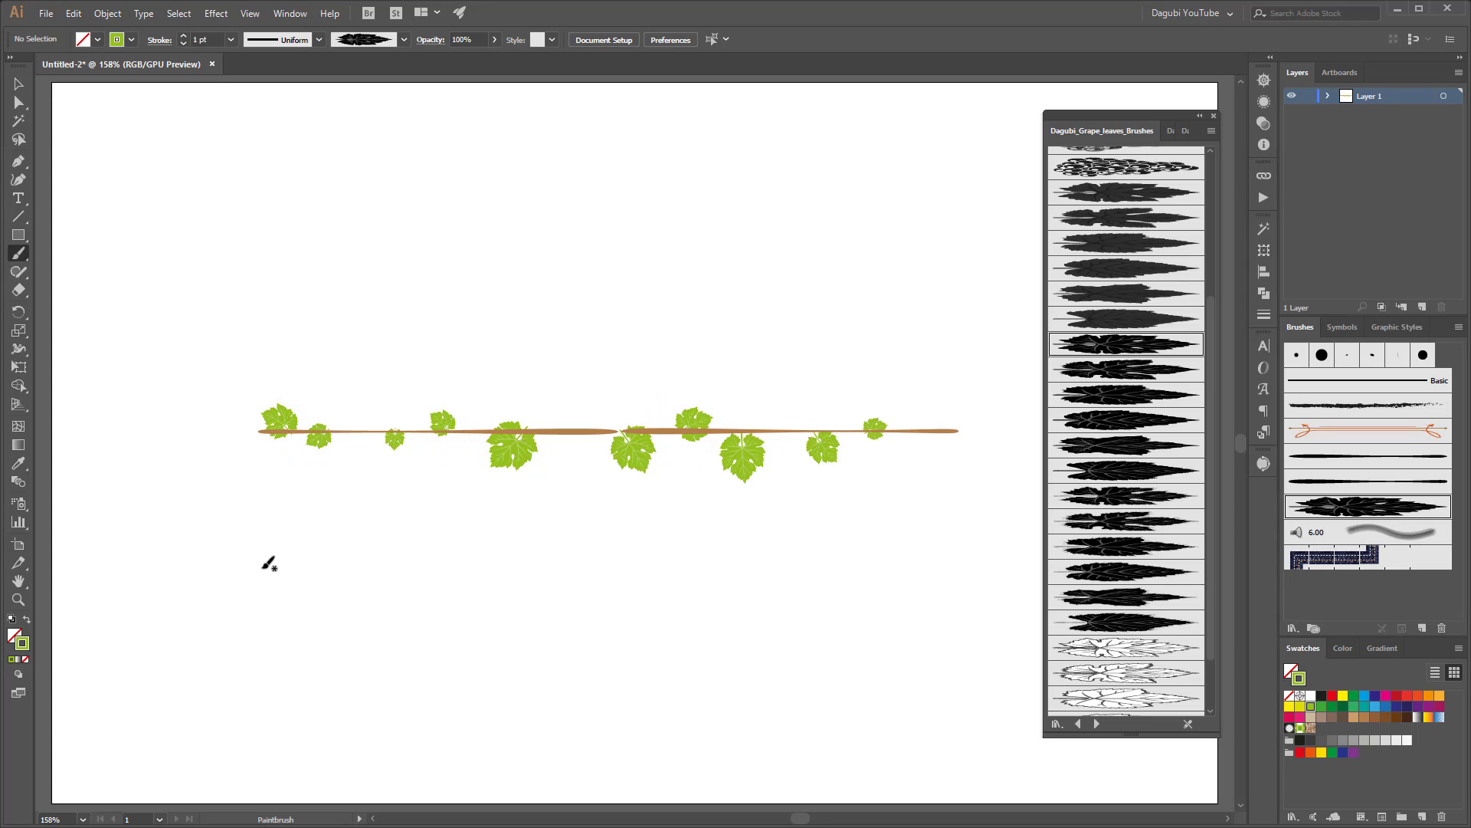
Step: Set Draw Behind mode and move the small right-end leaf toward the vine's middle
left_click(19, 679)
left_click(77, 694)
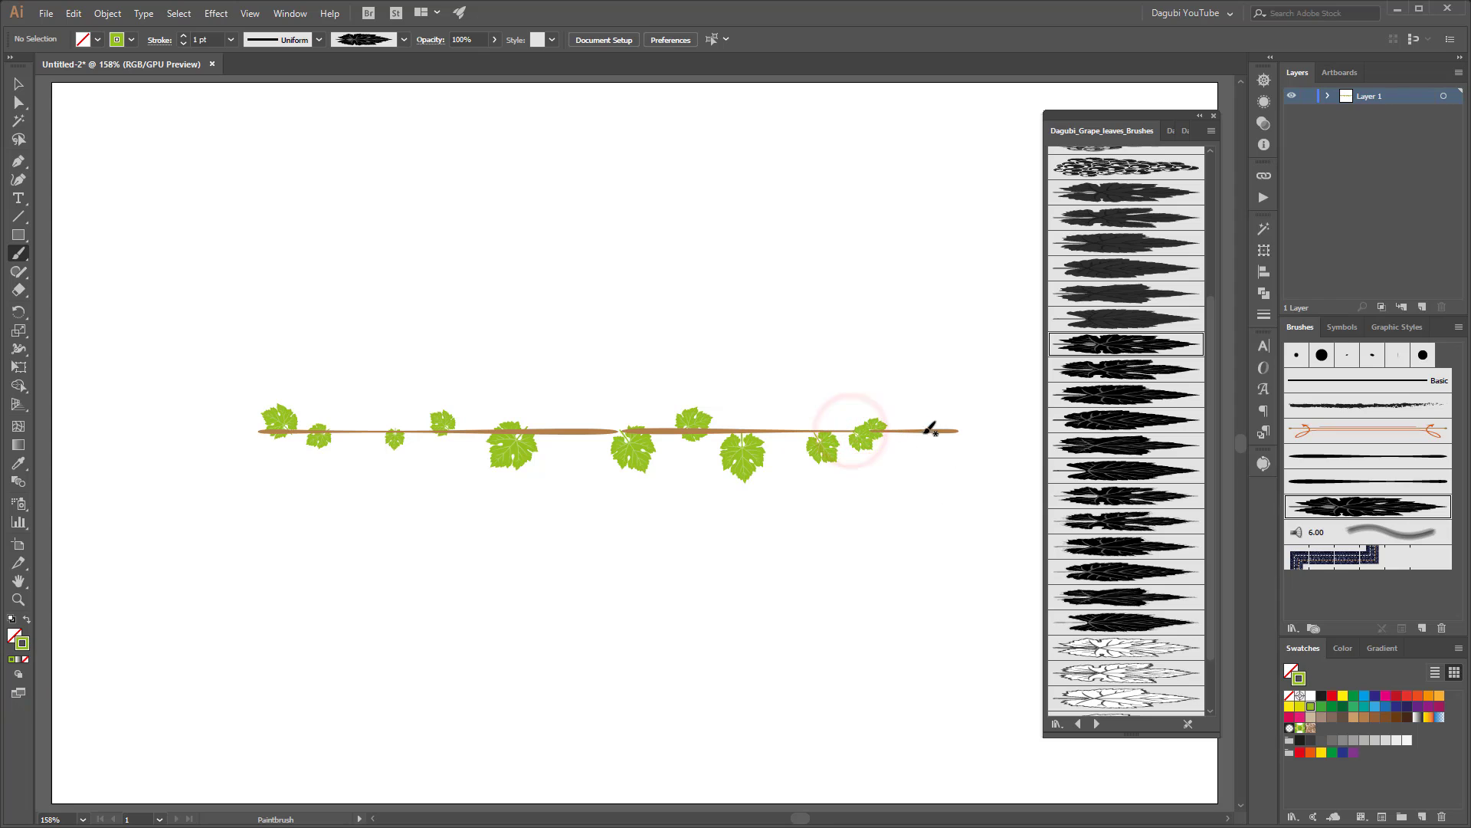
left_click(868, 447, "ctrl")
left_click_drag(868, 447, 702, 431)
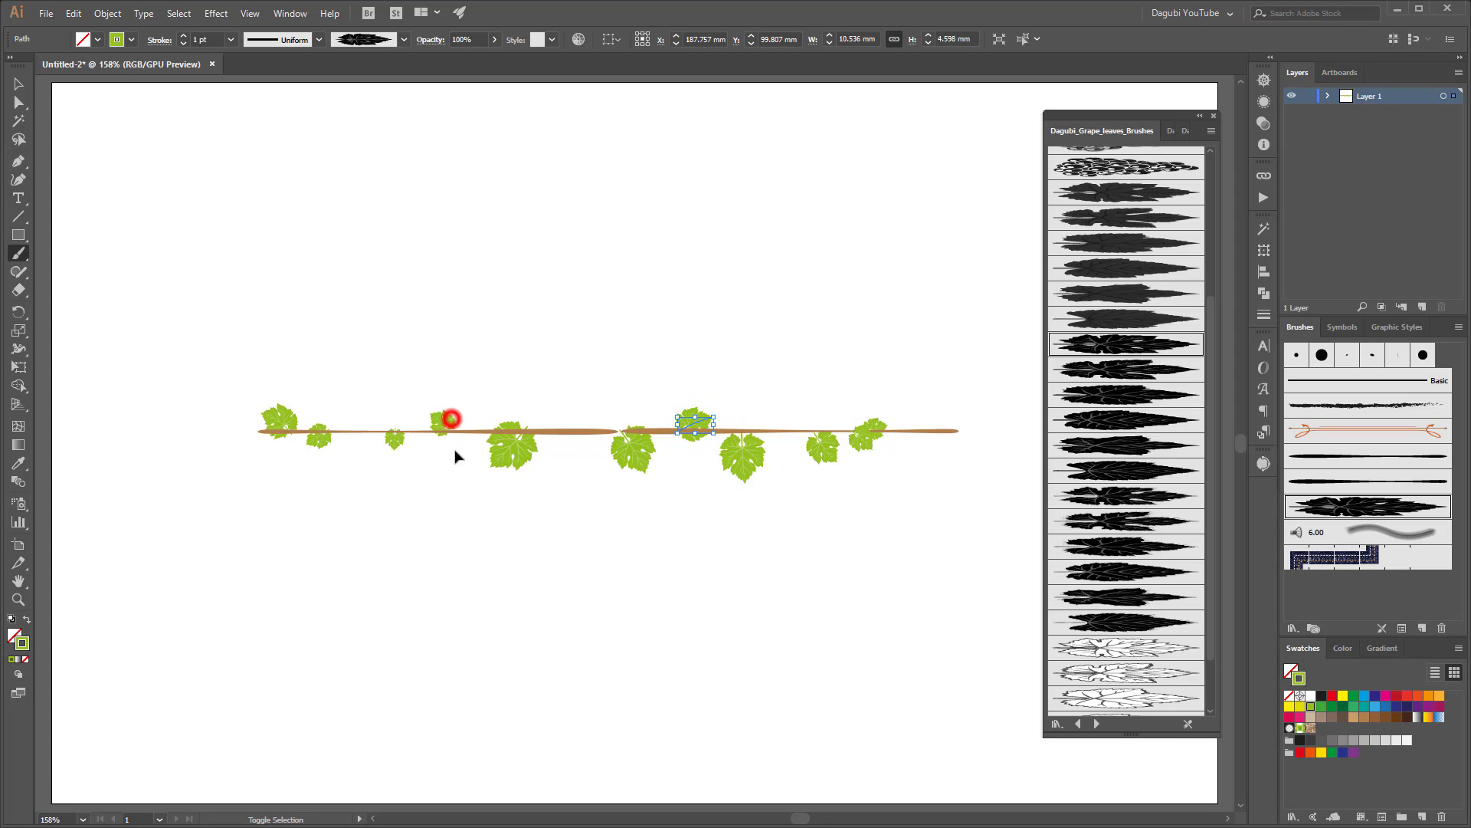
Step: Select several small leaves and darken them to olive green 96A737
left_click(19, 101)
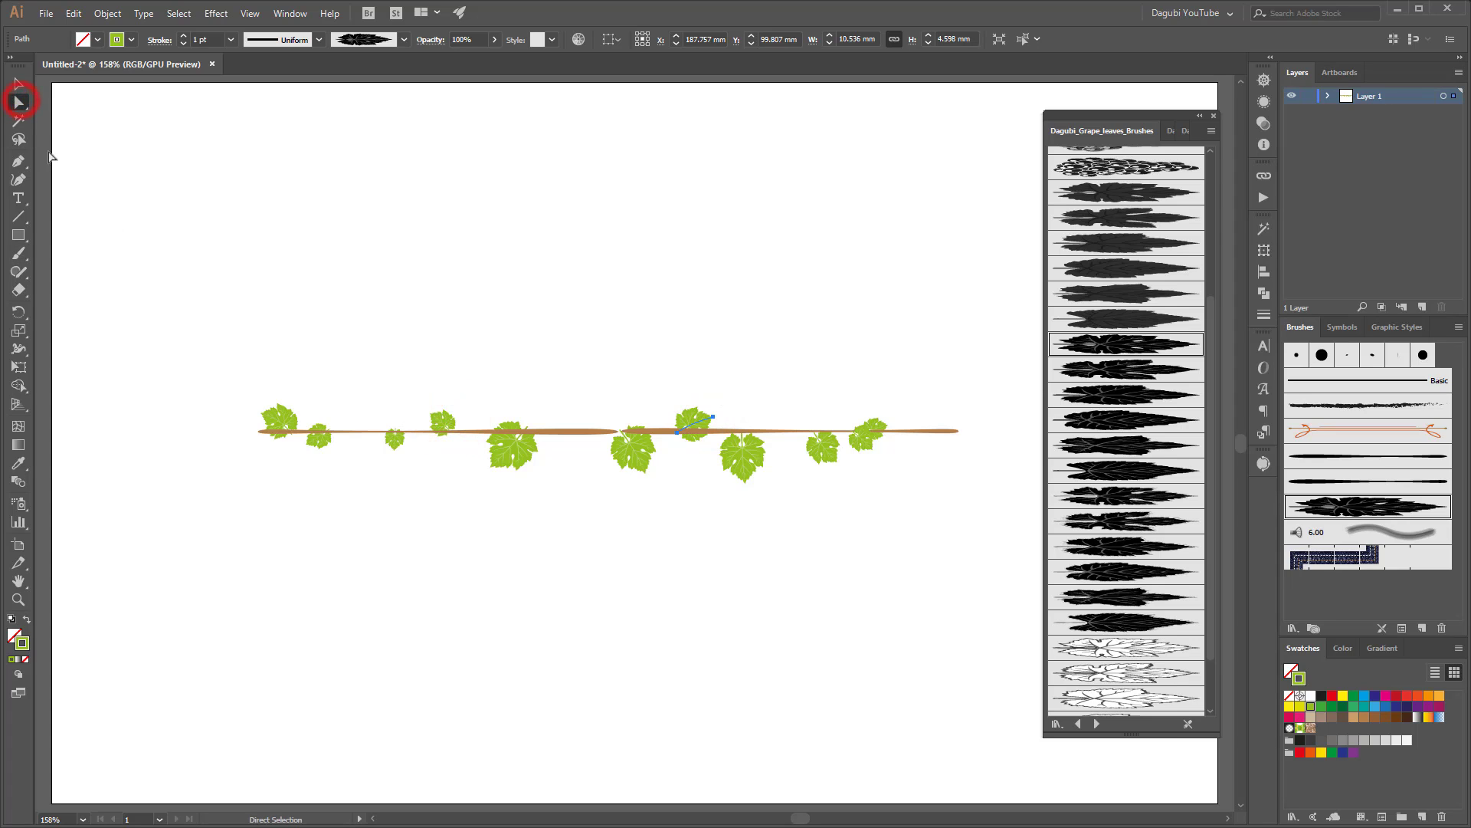
key("v")
left_click(434, 418, "shift")
left_click(323, 442, "shift")
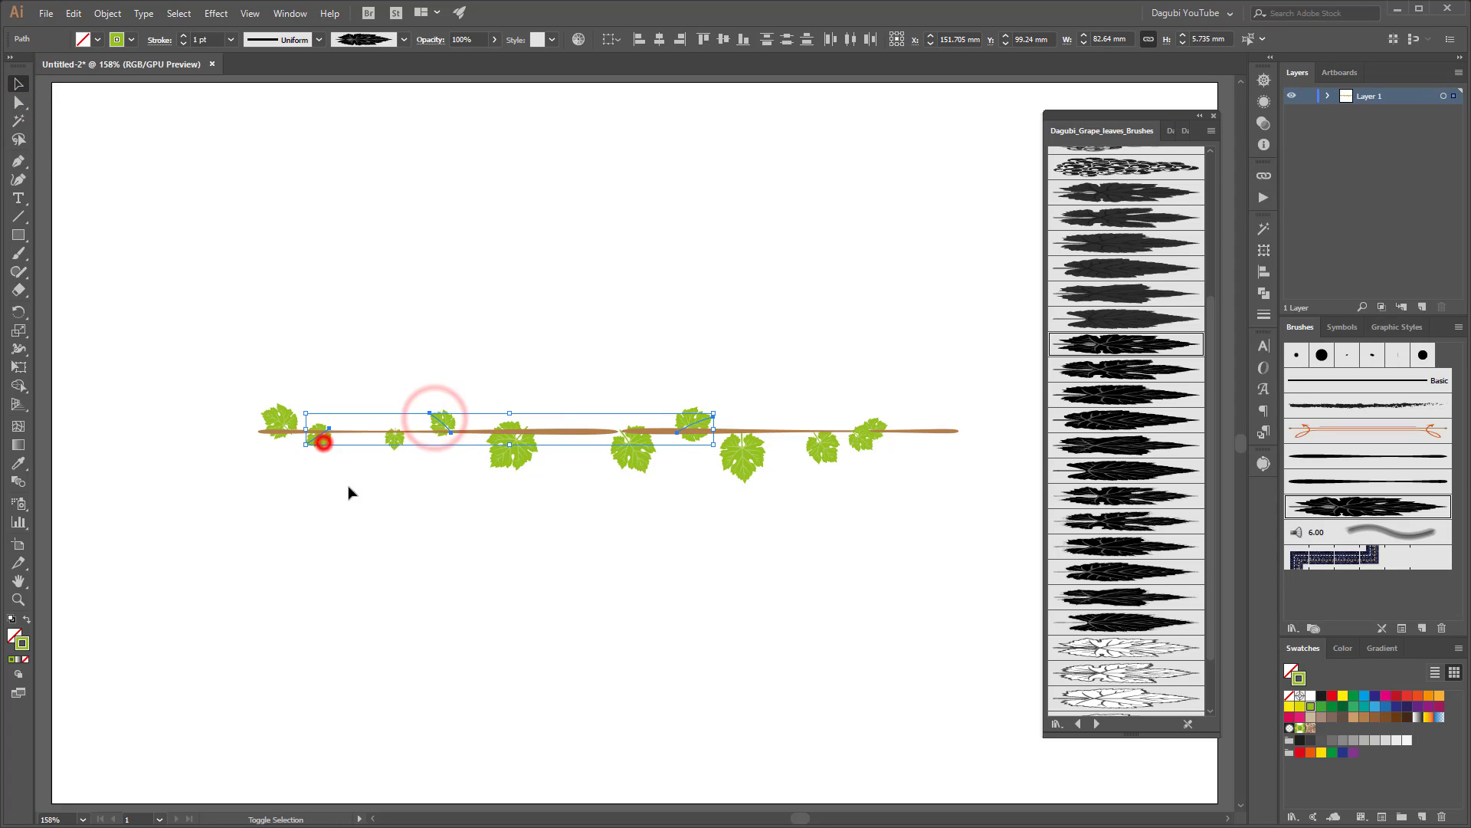
left_click(866, 439, "shift")
left_click(1345, 648)
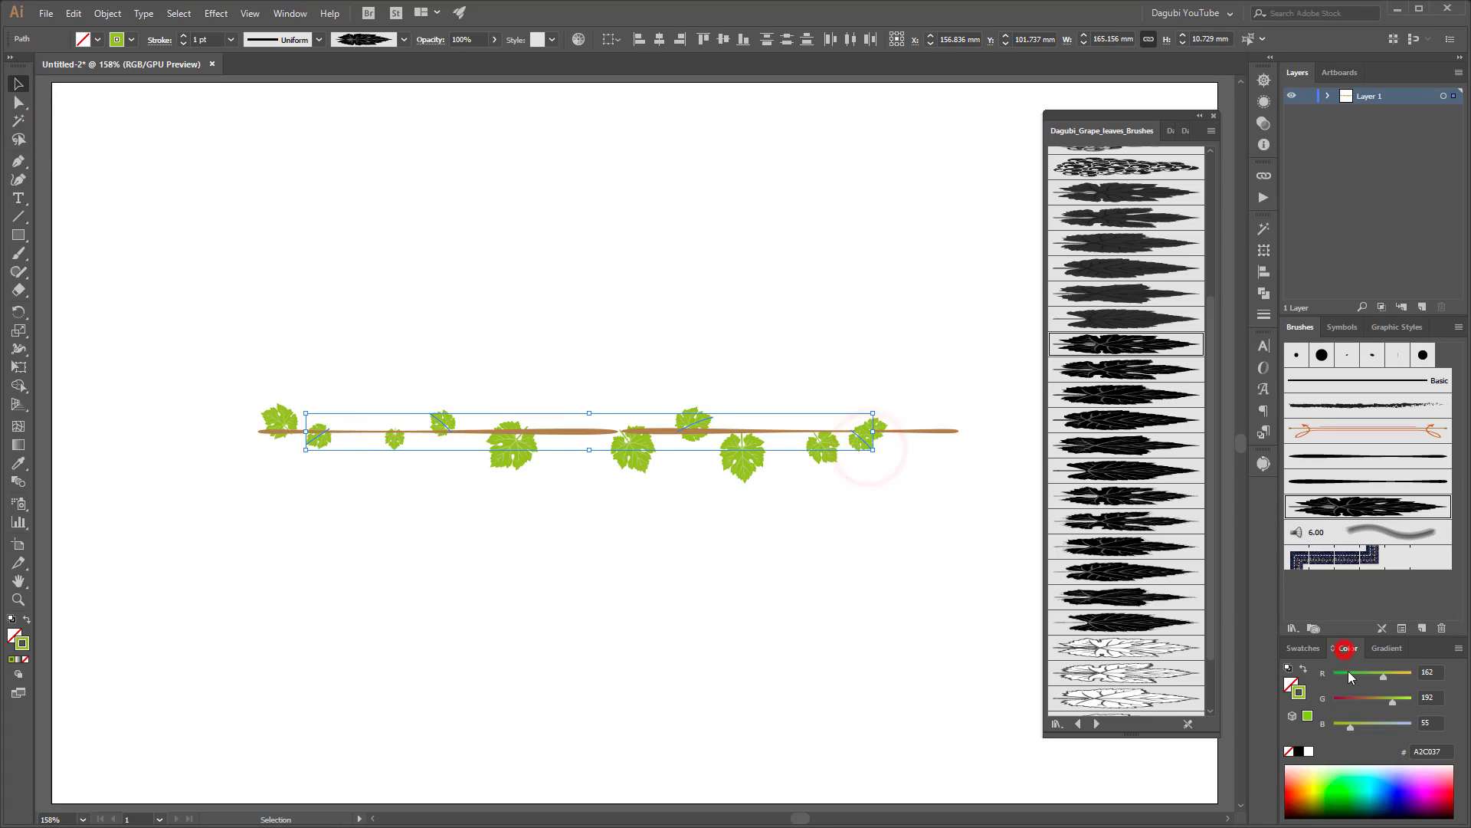
left_click_drag(1394, 707, 1380, 676)
left_click(934, 552)
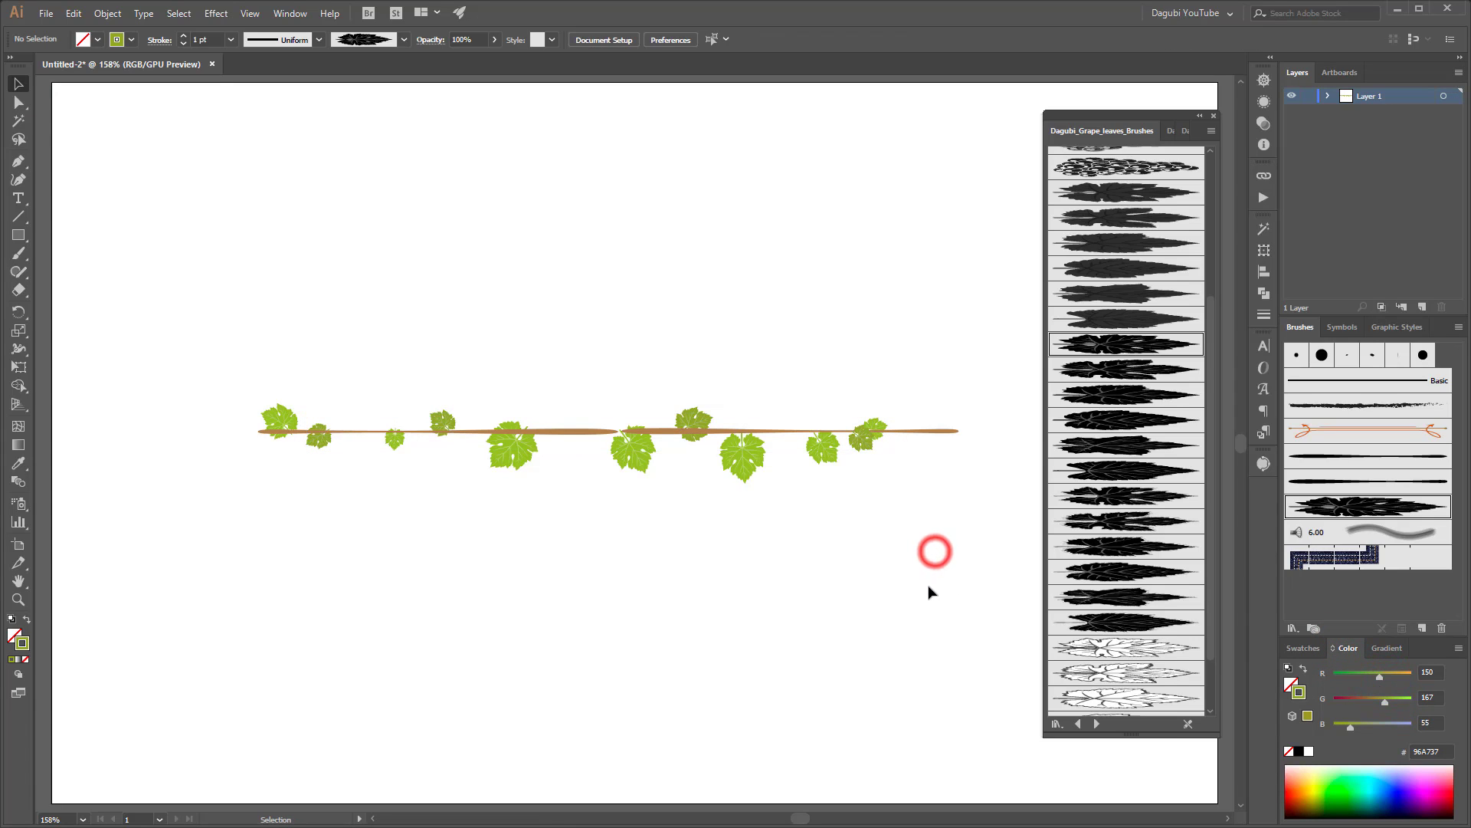
Step: Paint a leaf with a different grape leaf brush at the vine's right end
left_click(19, 252)
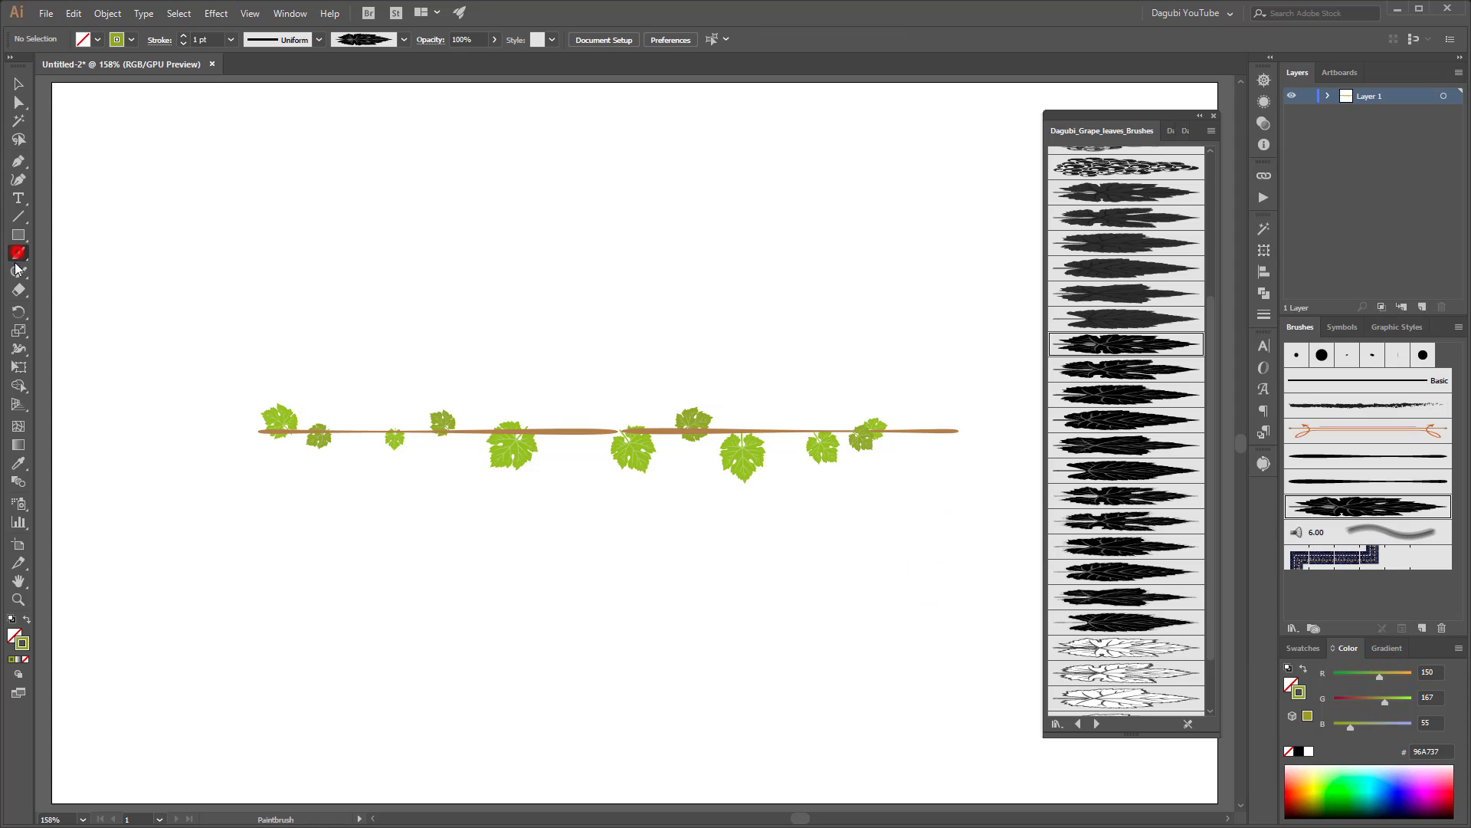
left_click(1135, 368)
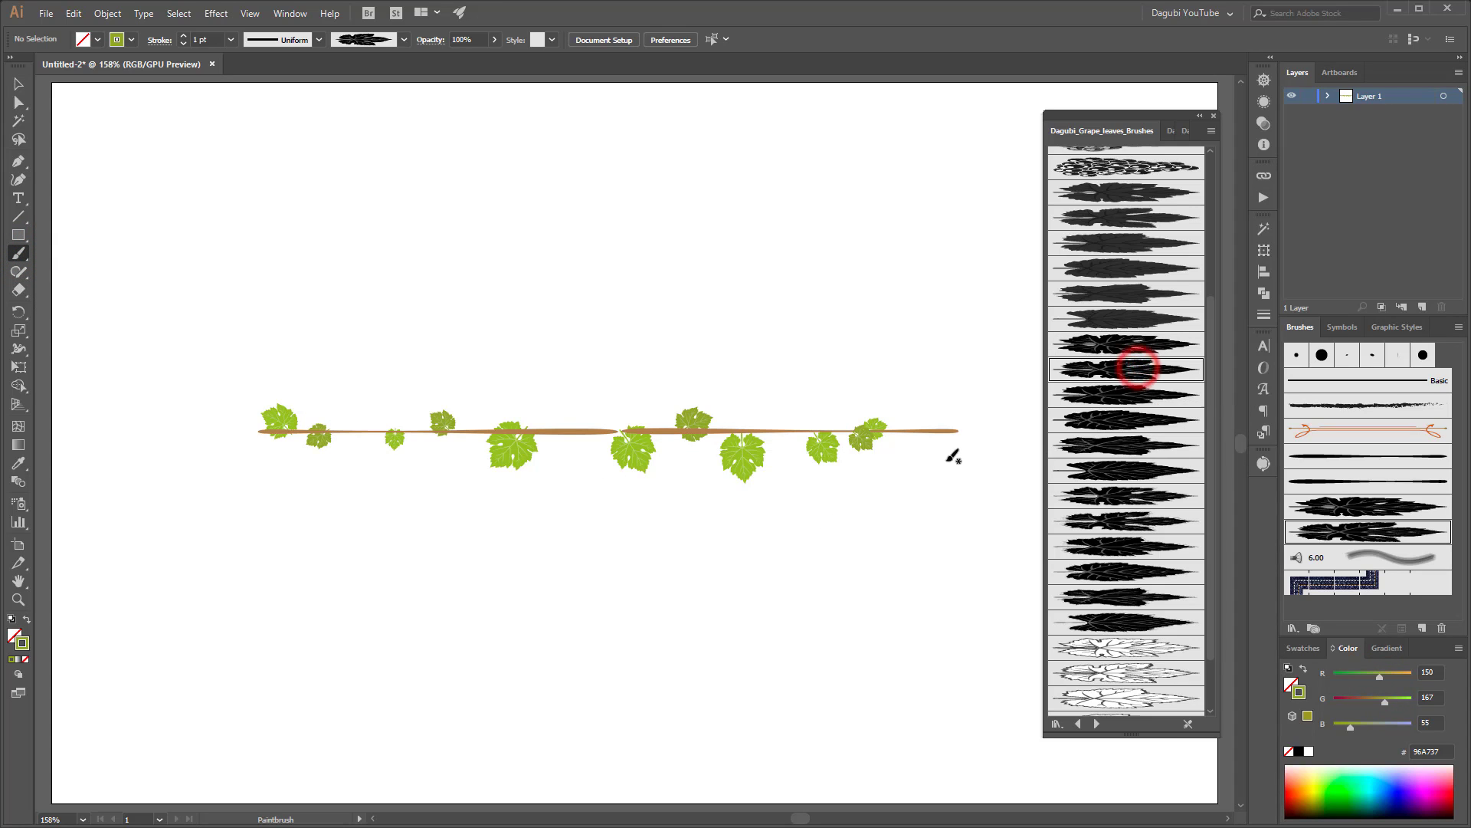
left_click_drag(919, 431, 941, 432)
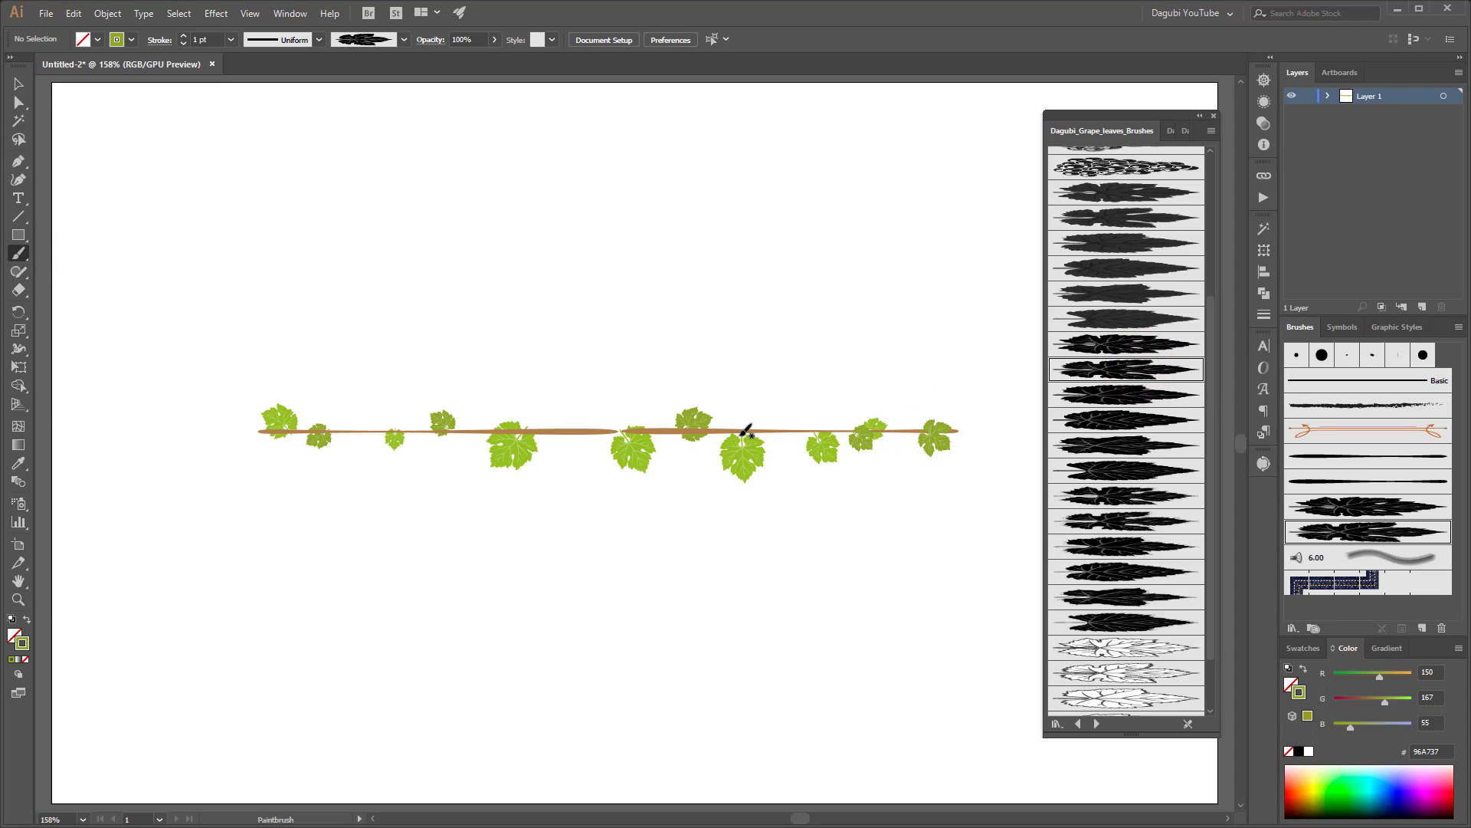
Step: Paint more leaves around the vine's middle and left, deleting one misplaced leaf
left_click_drag(737, 430, 774, 457)
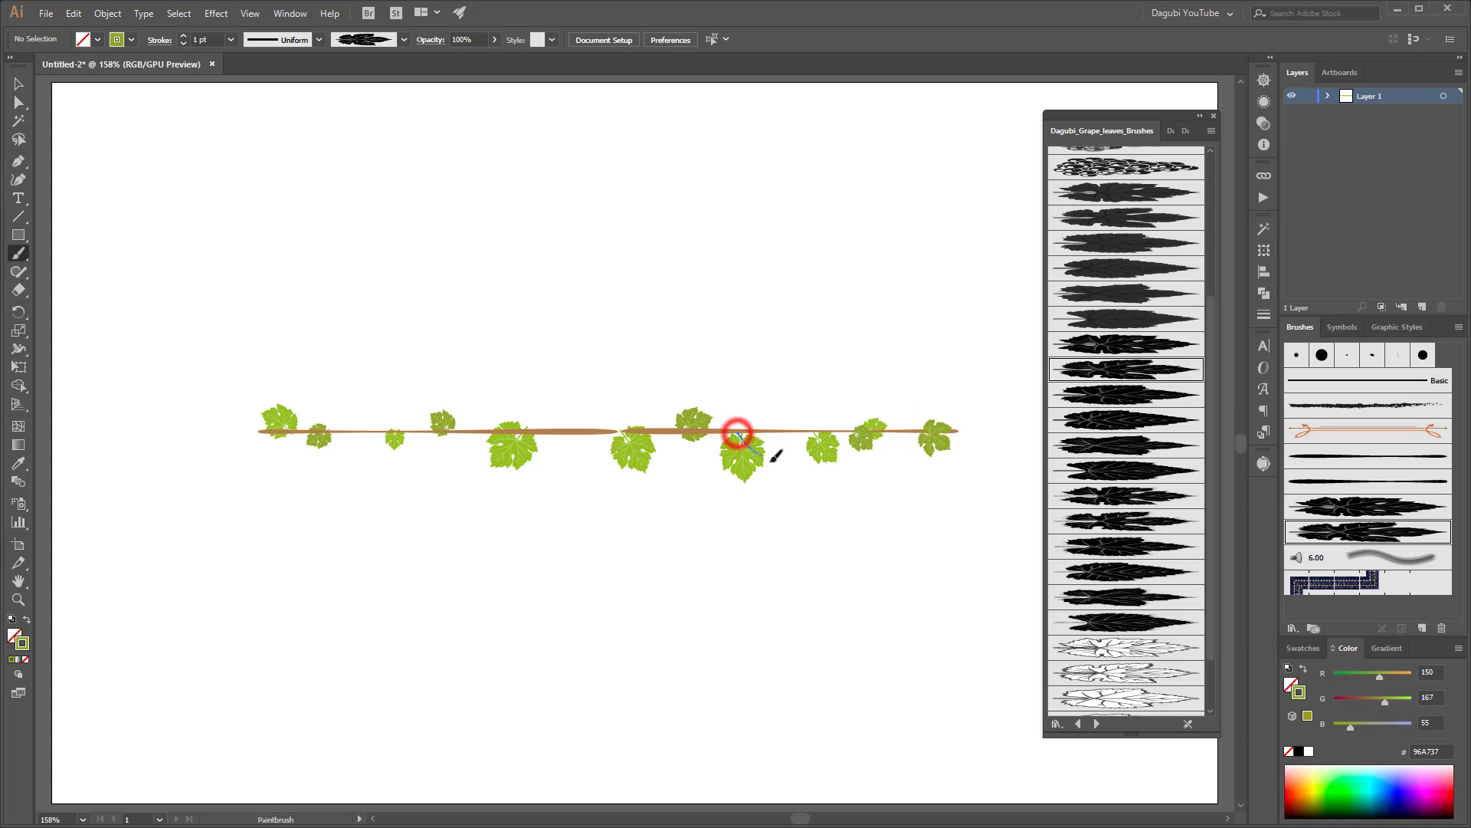
left_click(715, 434)
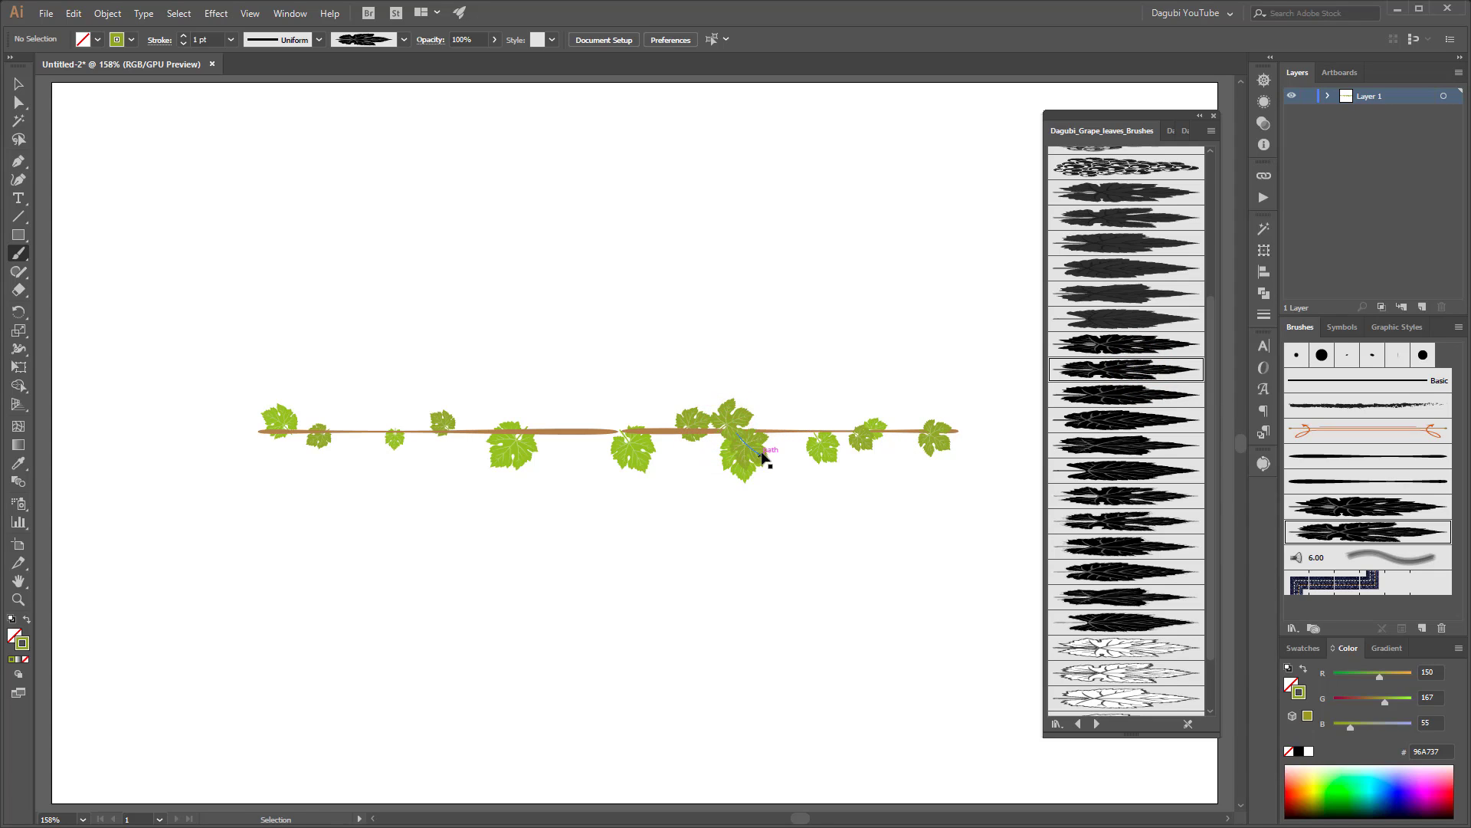
left_click(741, 419, "ctrl")
key("Delete")
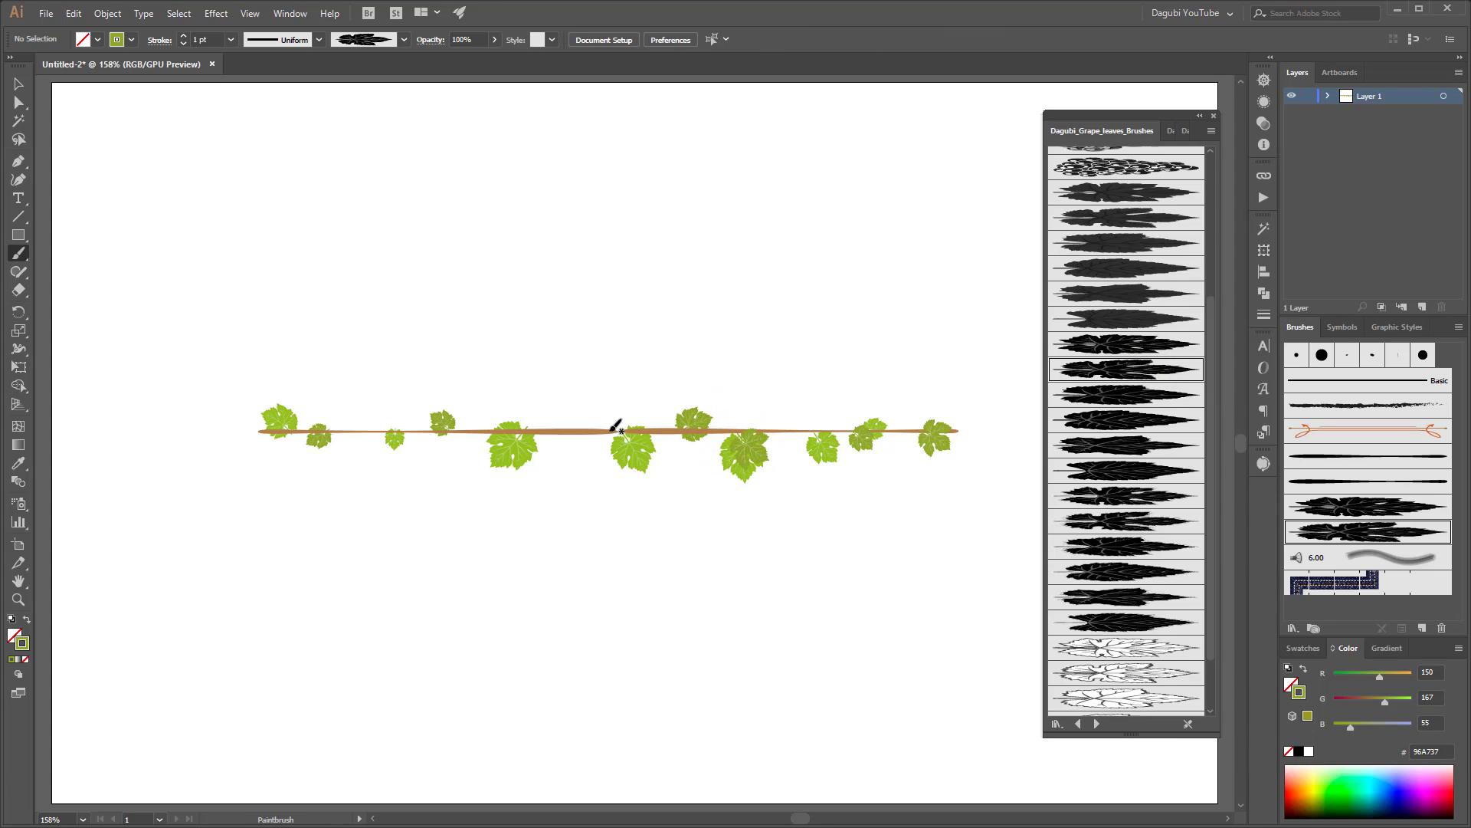
mouse_move(608, 430)
left_mouse_down()
mouse_move(624, 410)
mouse_move(588, 407)
left_mouse_up()
mouse_move(519, 459)
left_mouse_down()
mouse_move(512, 468)
mouse_move(565, 415)
left_mouse_up()
left_click(573, 513, "ctrl")
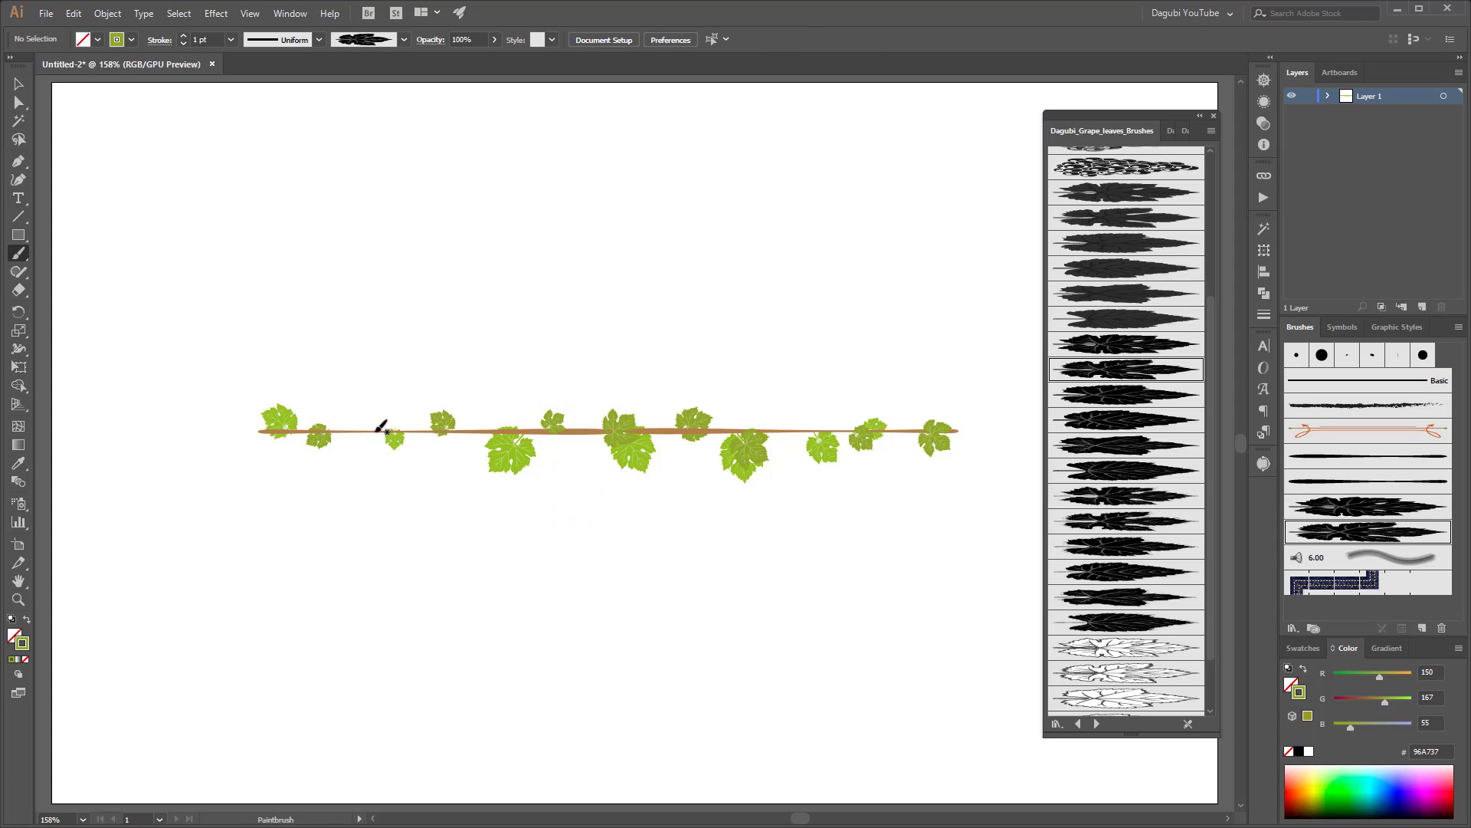
left_click_drag(366, 421, 363, 419)
Step: Darken the leaf green slightly and paint leaves along the vine out to both ends
left_click(1381, 702)
left_click_drag(790, 424, 792, 423)
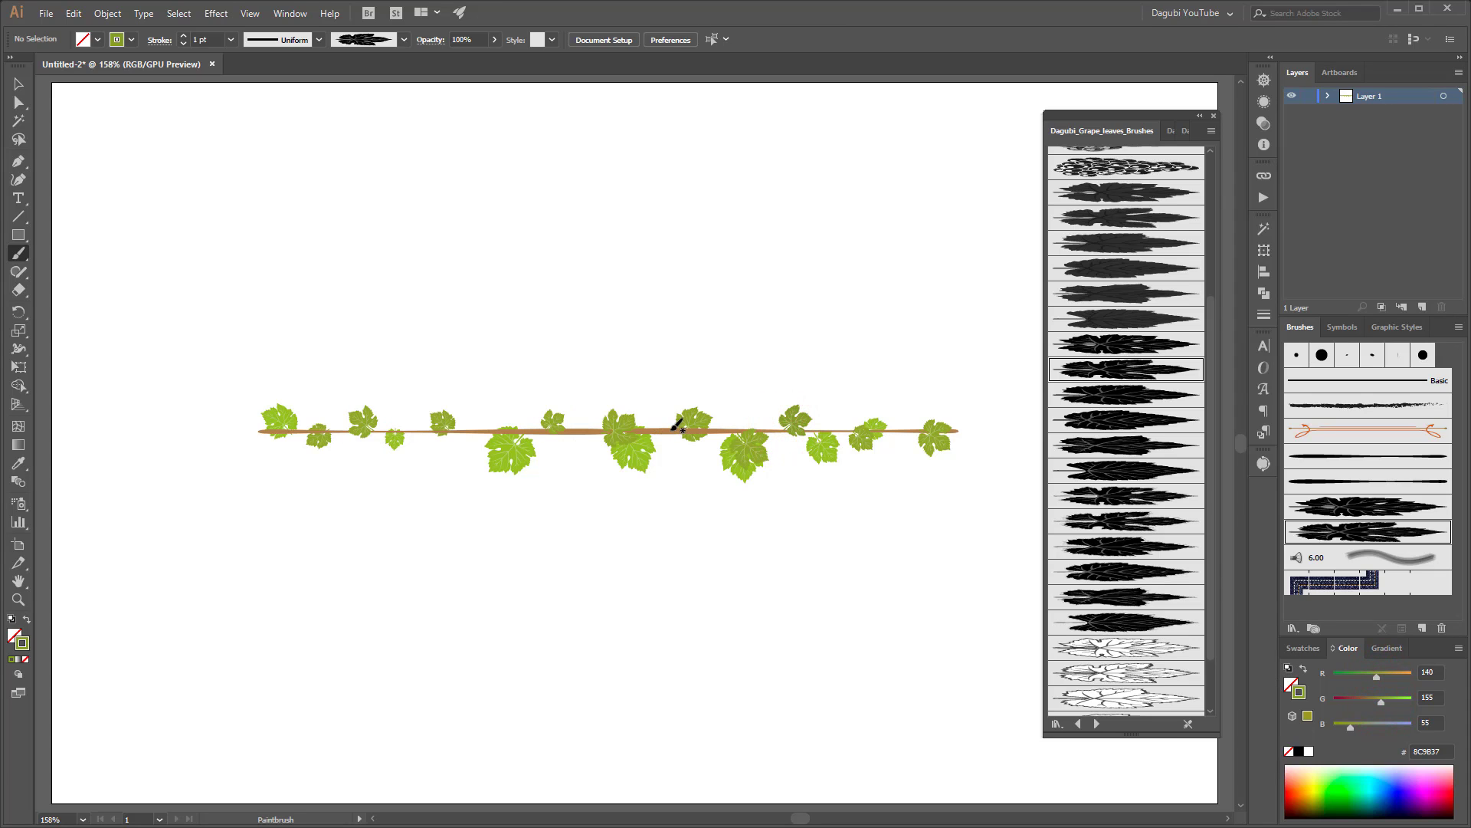
left_click_drag(675, 427, 687, 450)
left_click_drag(465, 432, 460, 456)
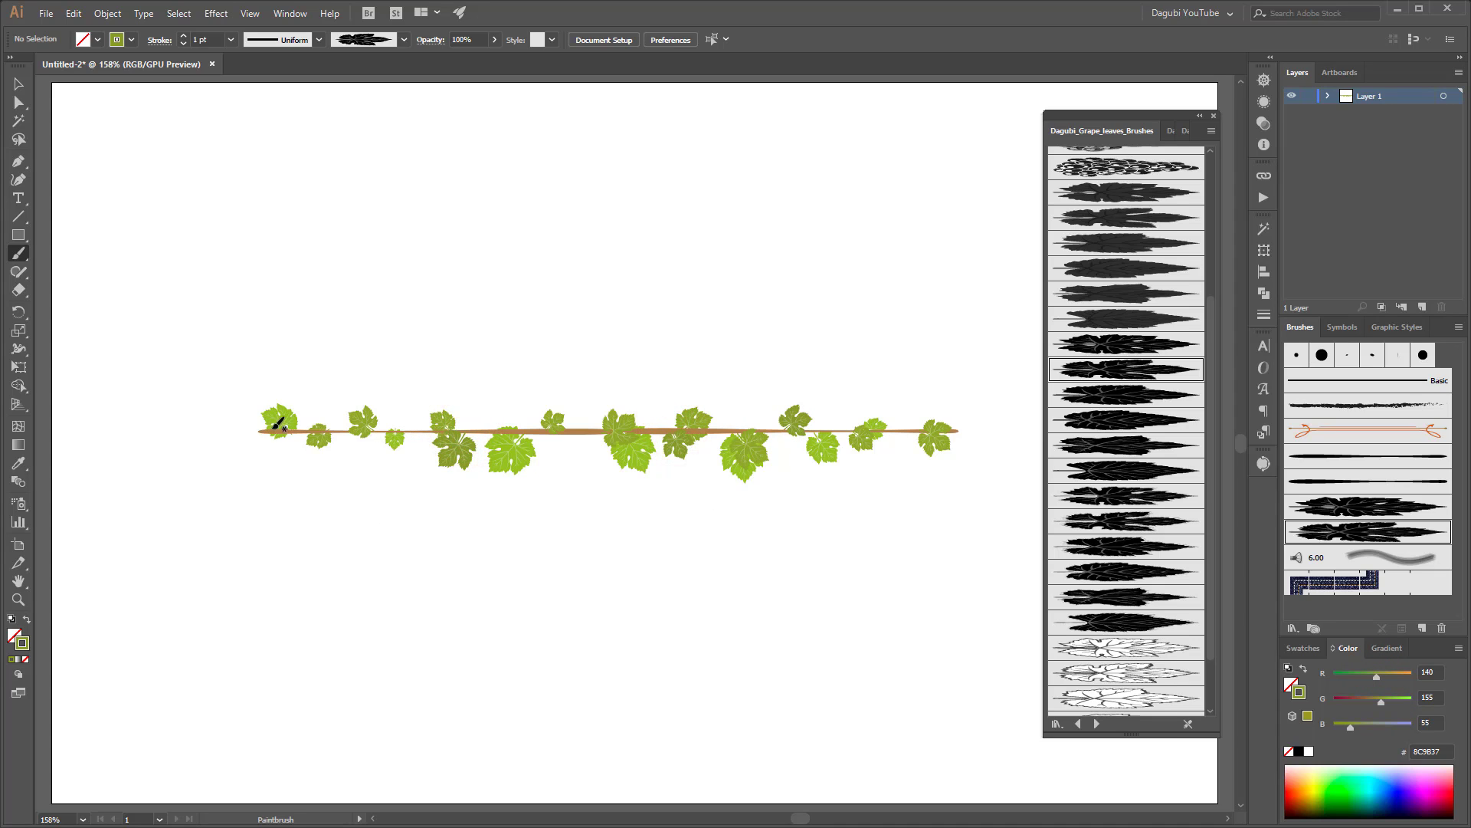
left_click_drag(274, 427, 277, 434)
left_click_drag(278, 429, 237, 421)
left_click_drag(954, 426, 985, 411)
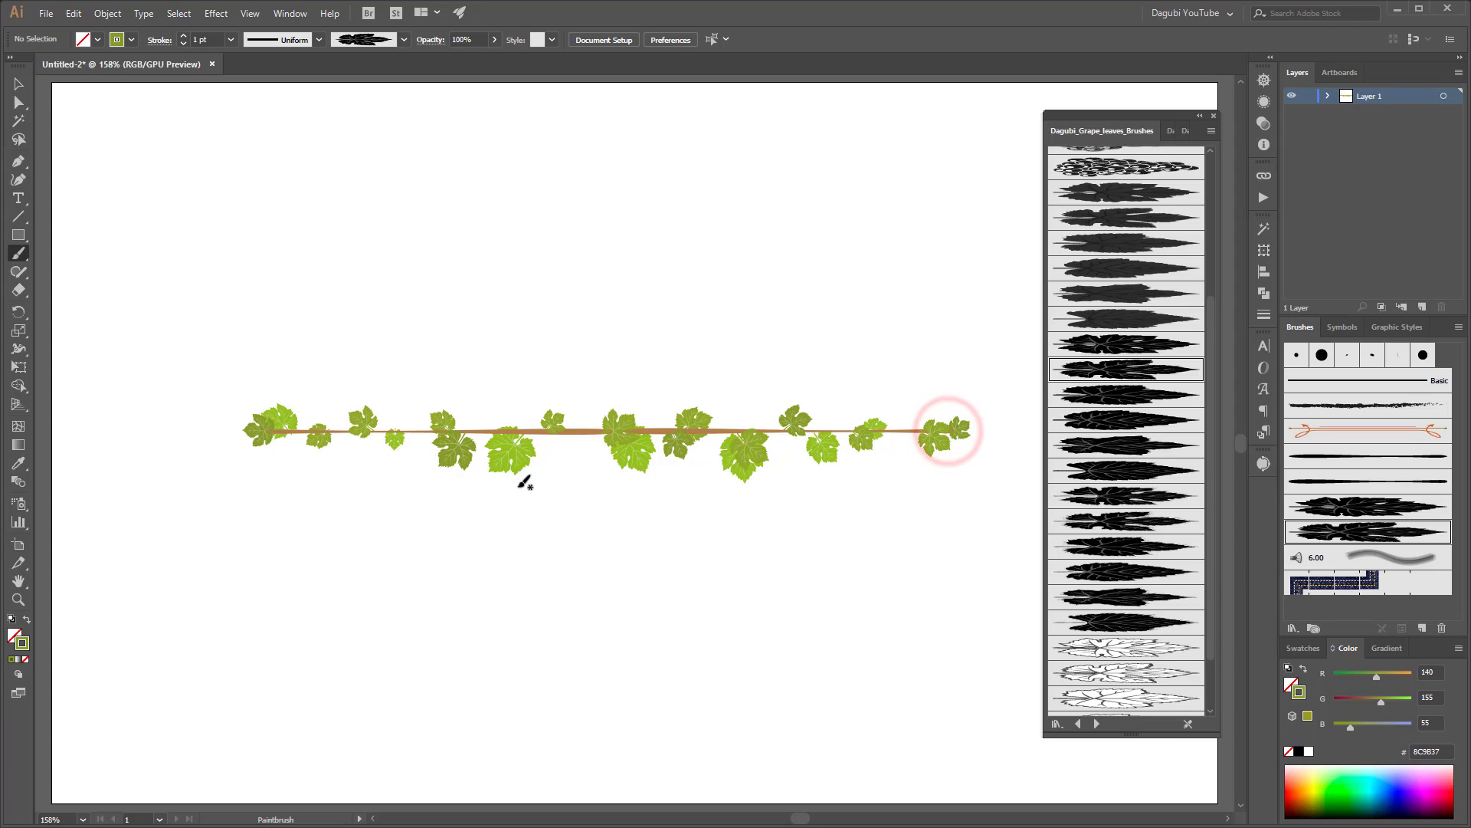
Step: Delete the unwanted leftmost leaf and repaint a leaf at the vine's left end
left_click(264, 437, "ctrl")
key("Delete")
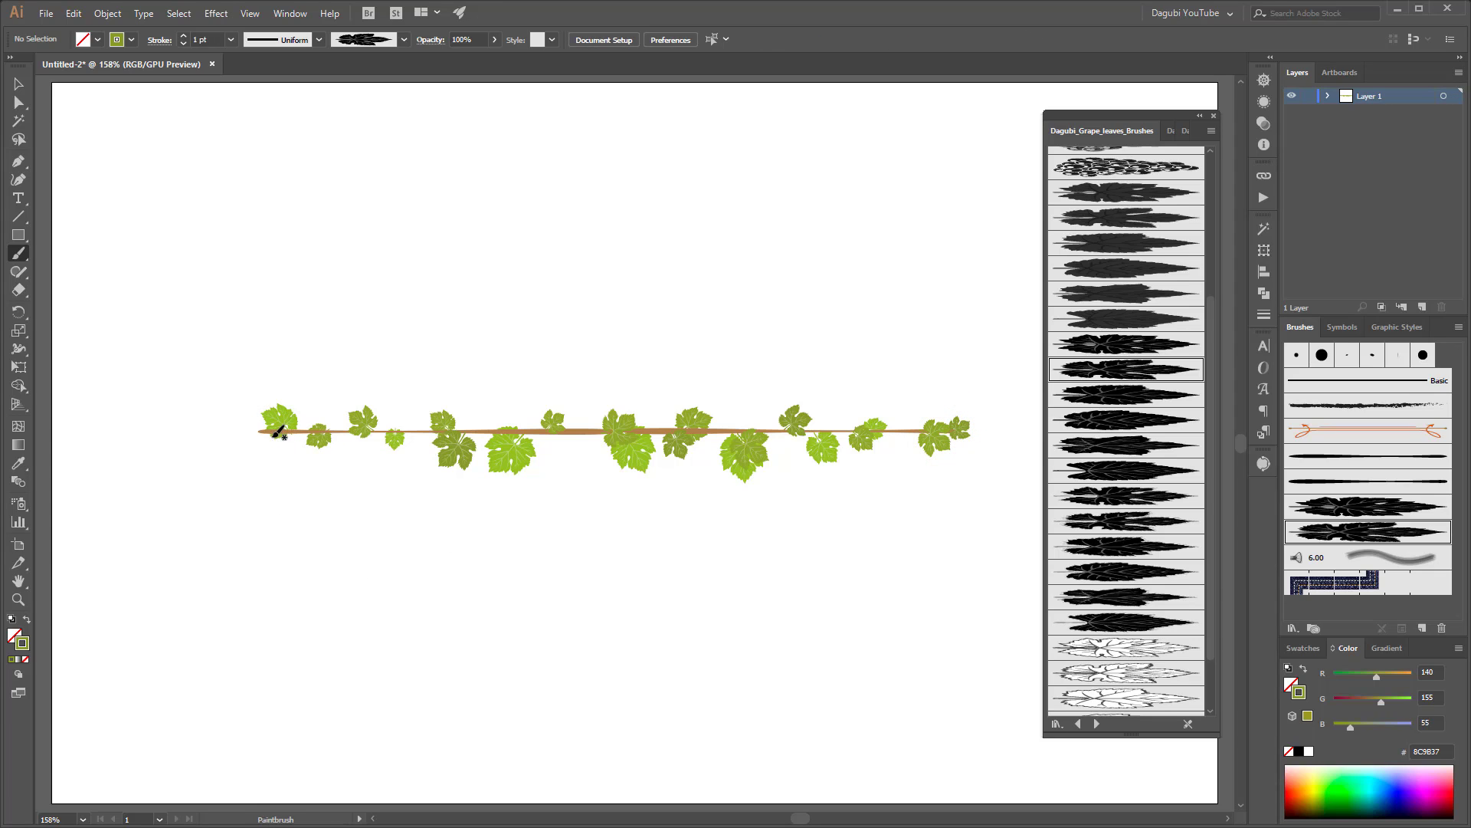
left_click_drag(263, 427, 210, 460)
left_click(282, 417, "ctrl")
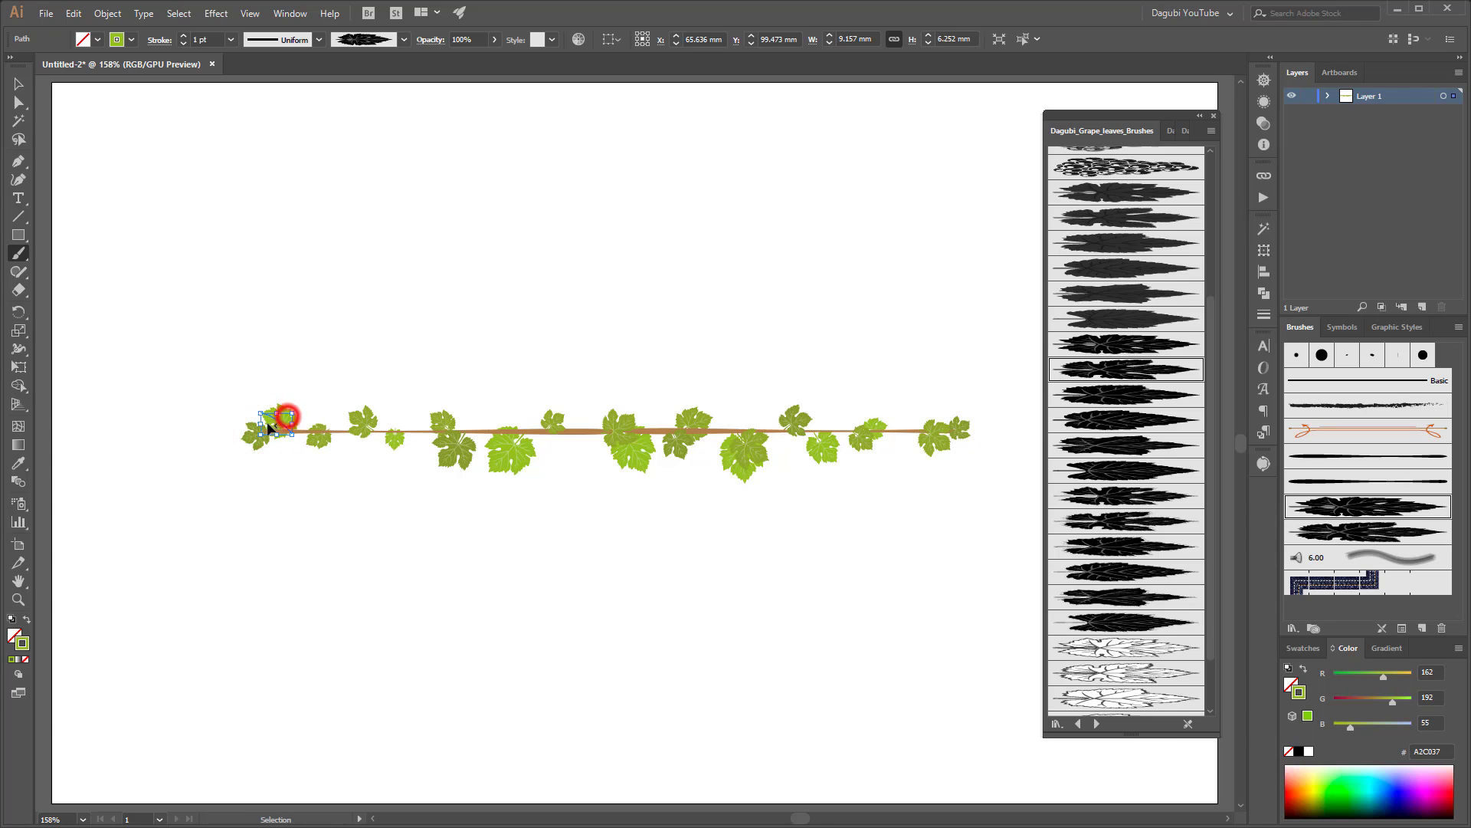
left_click(325, 537, "ctrl")
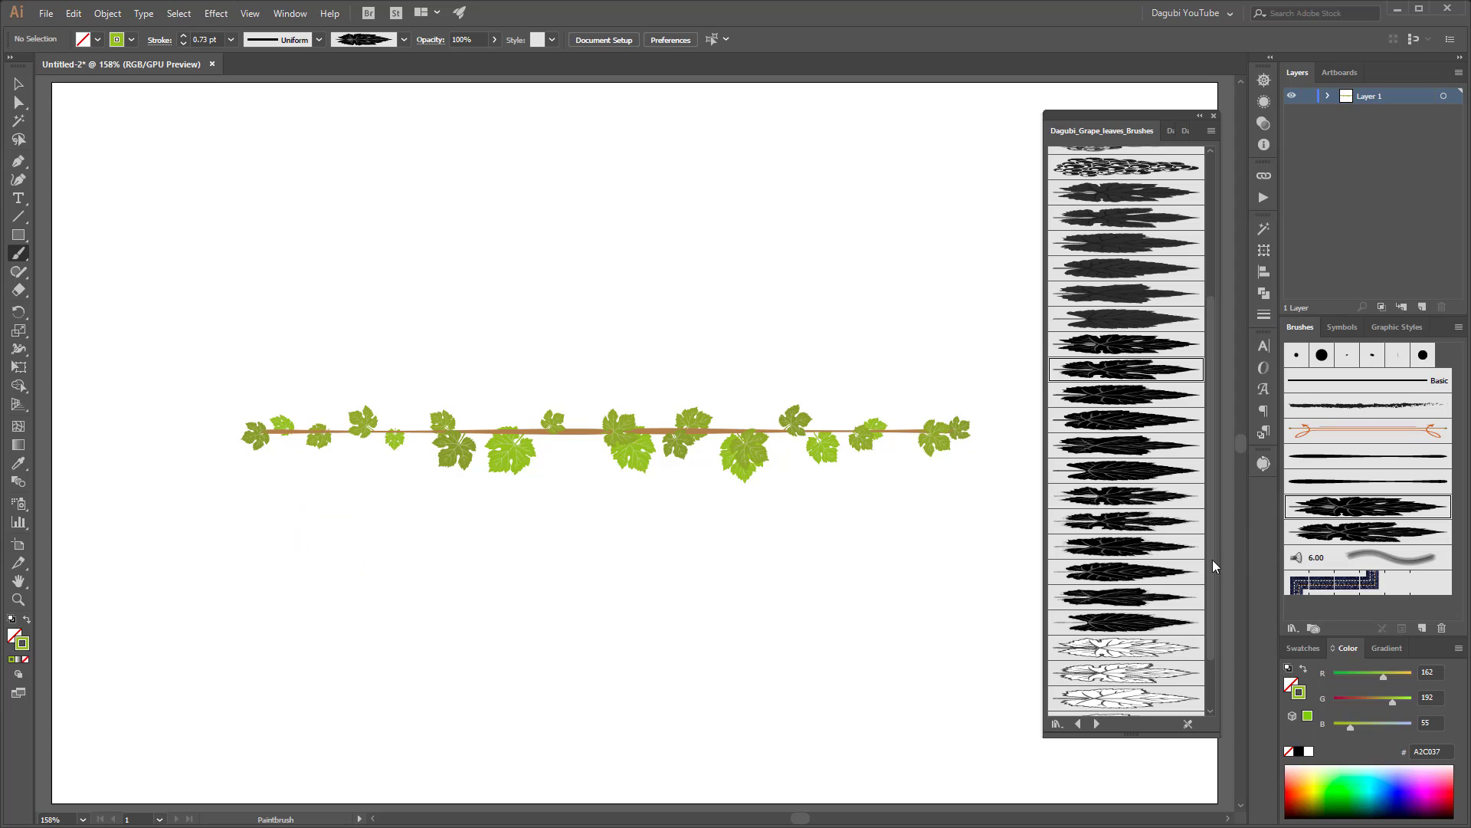
Step: Thin the stroke to 0.5 pt, draw a curly tendril off the vine and colour it green
left_click(587, 436, "ctrl")
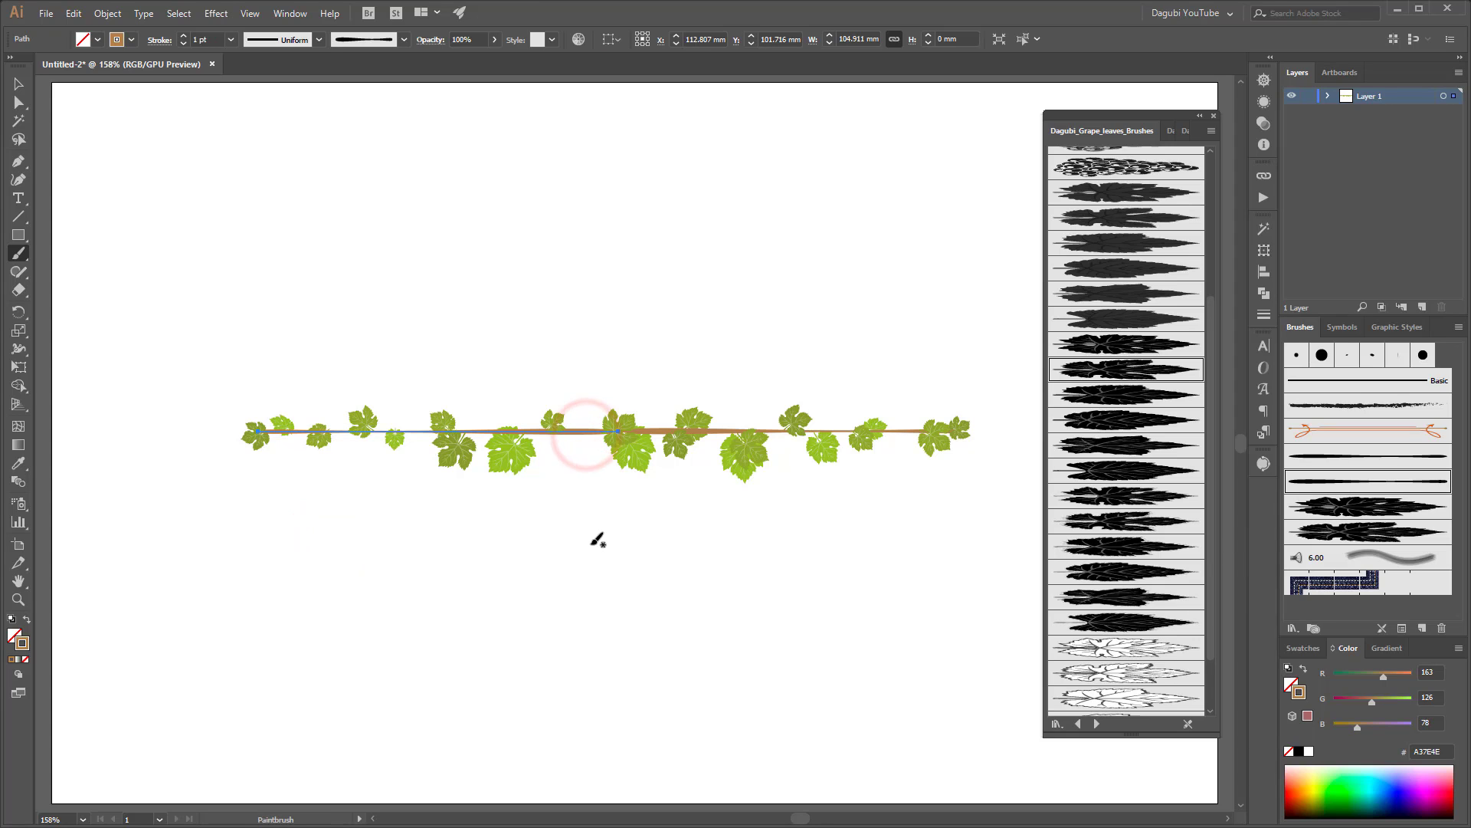
left_click(611, 571, "ctrl")
left_click(183, 44)
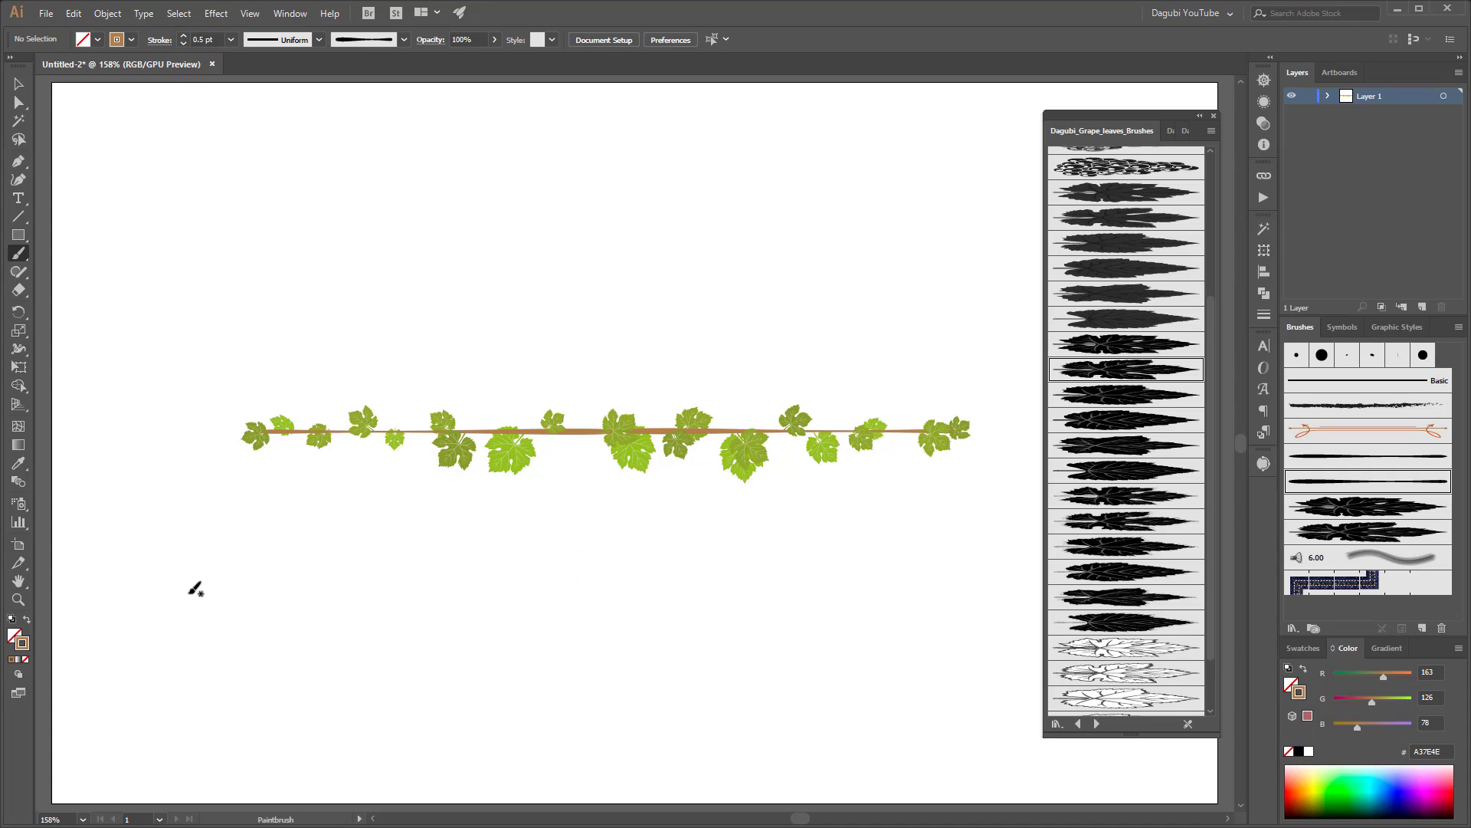
mouse_move(706, 430)
left_mouse_down()
mouse_move(729, 404)
mouse_move(738, 420)
left_mouse_up()
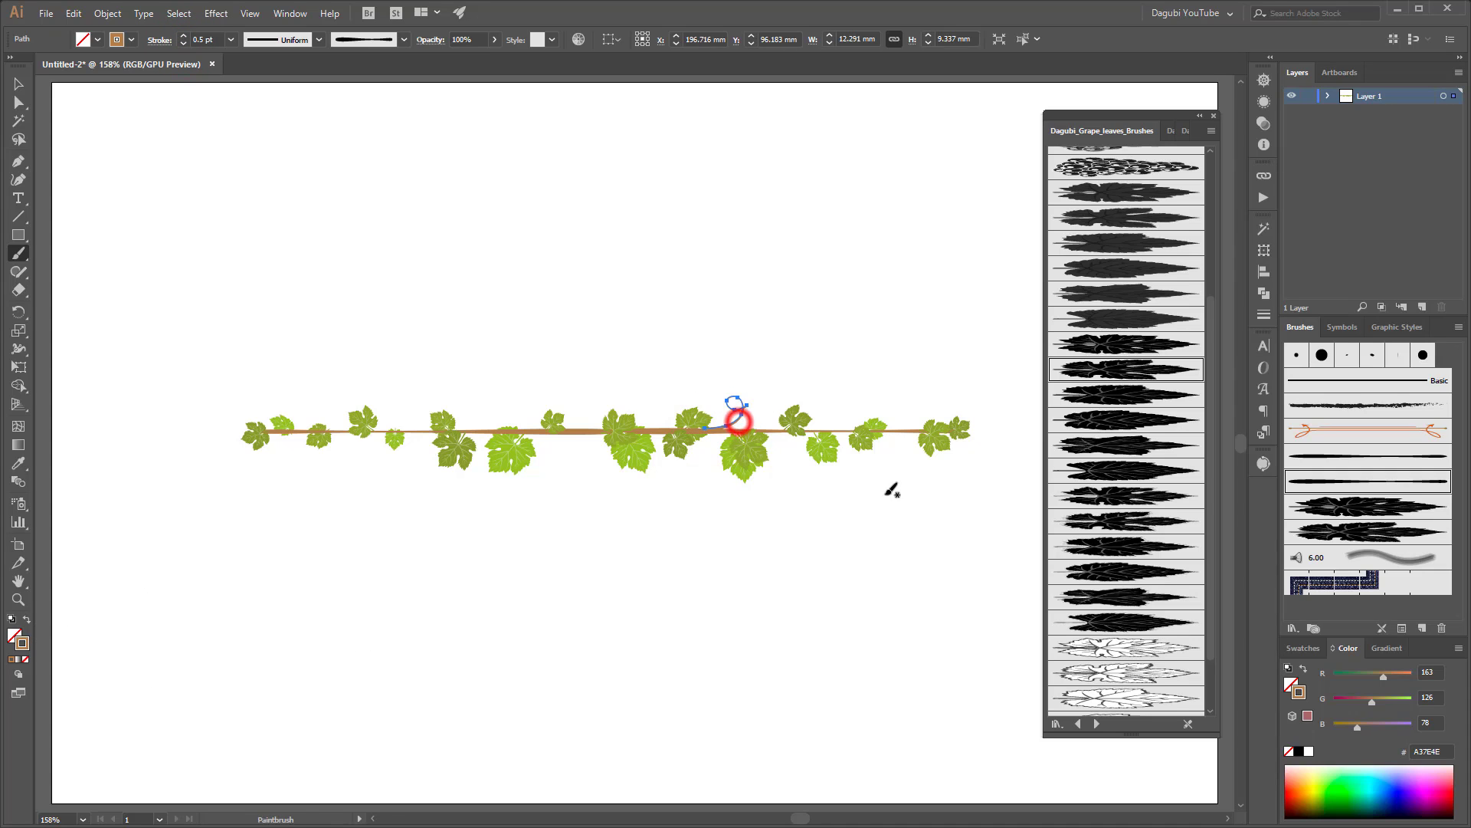
left_click(1312, 648)
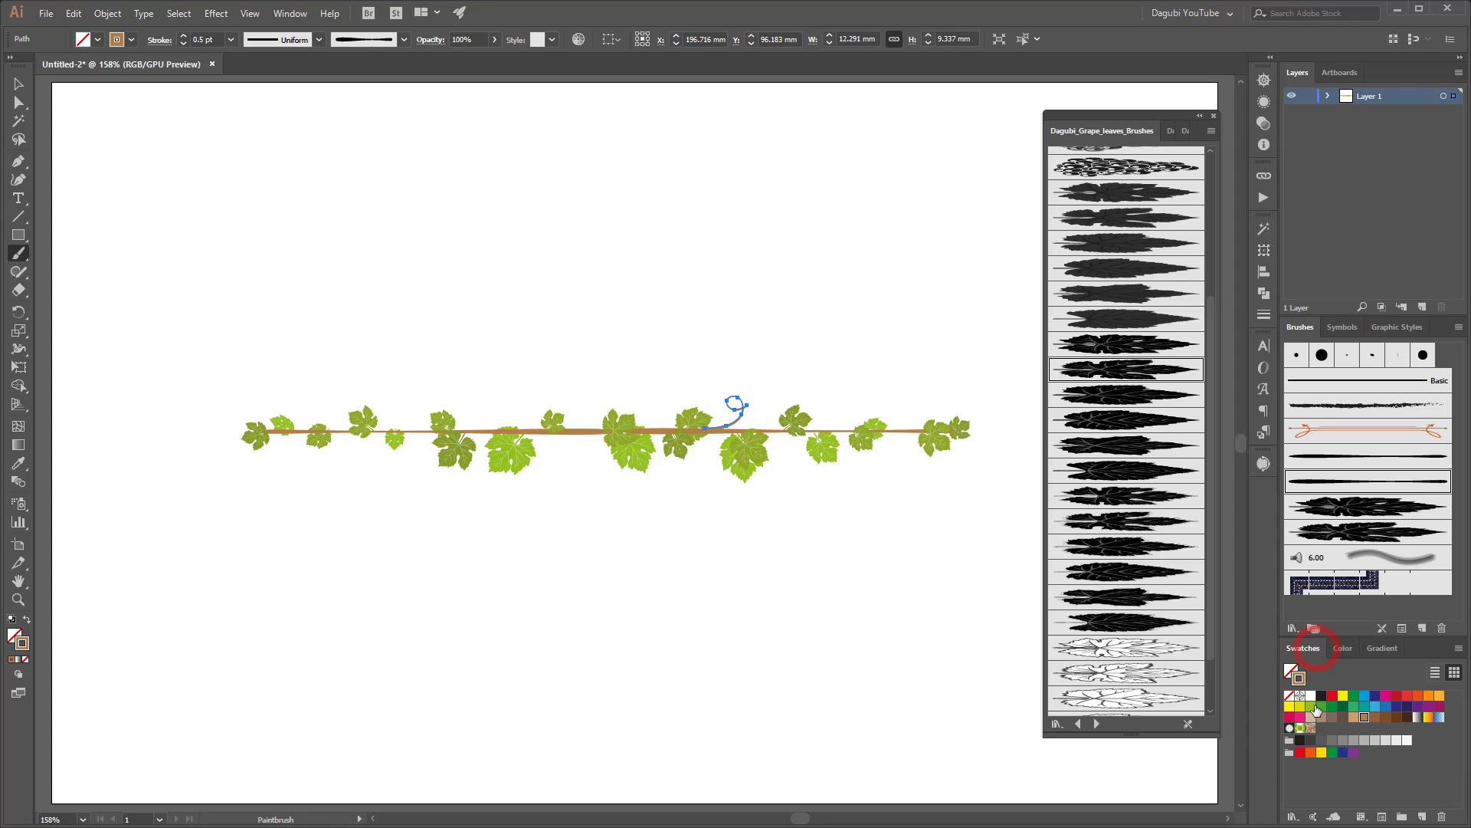
left_click(1313, 707)
left_click(836, 557)
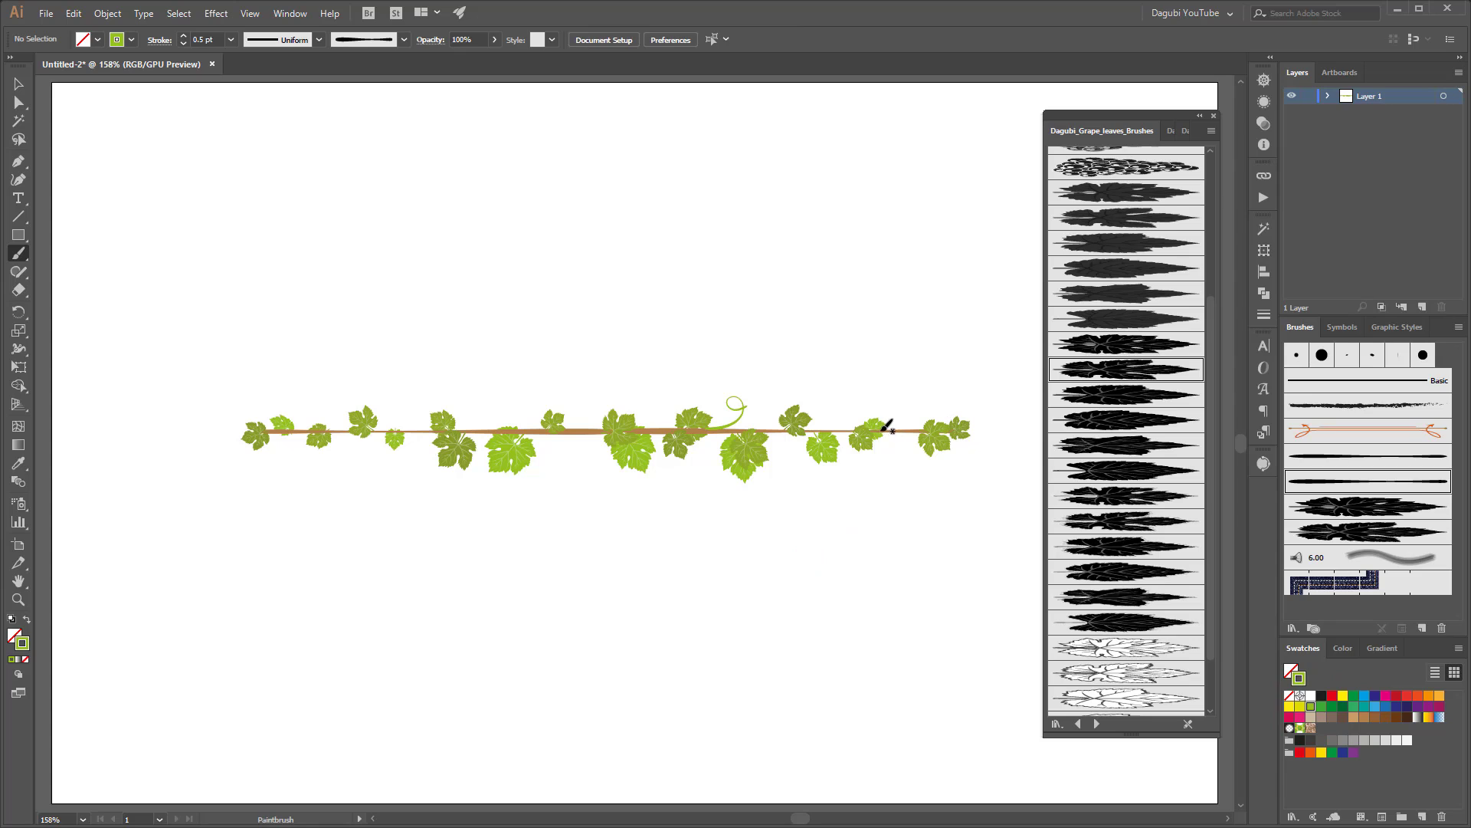
Step: Draw three more curly tendrils near the right end and left of centre
left_click_drag(882, 430, 895, 457)
mouse_move(483, 429)
left_mouse_down()
mouse_move(491, 412)
mouse_move(506, 419)
left_mouse_up()
left_click_drag(421, 432, 388, 404)
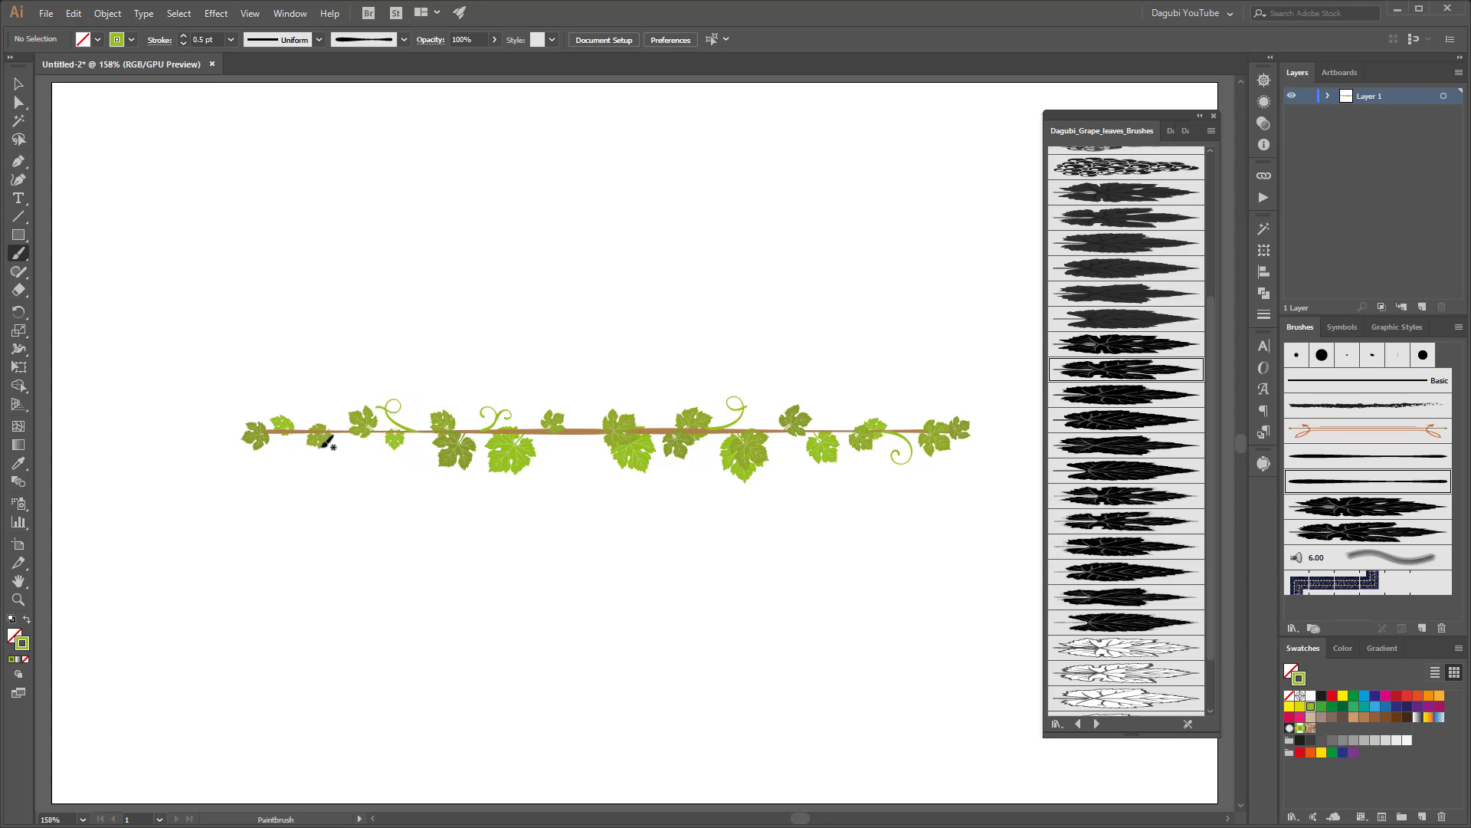
Step: Change the drawing mode and shift the tendril green by lowering its red value
left_click(18, 674)
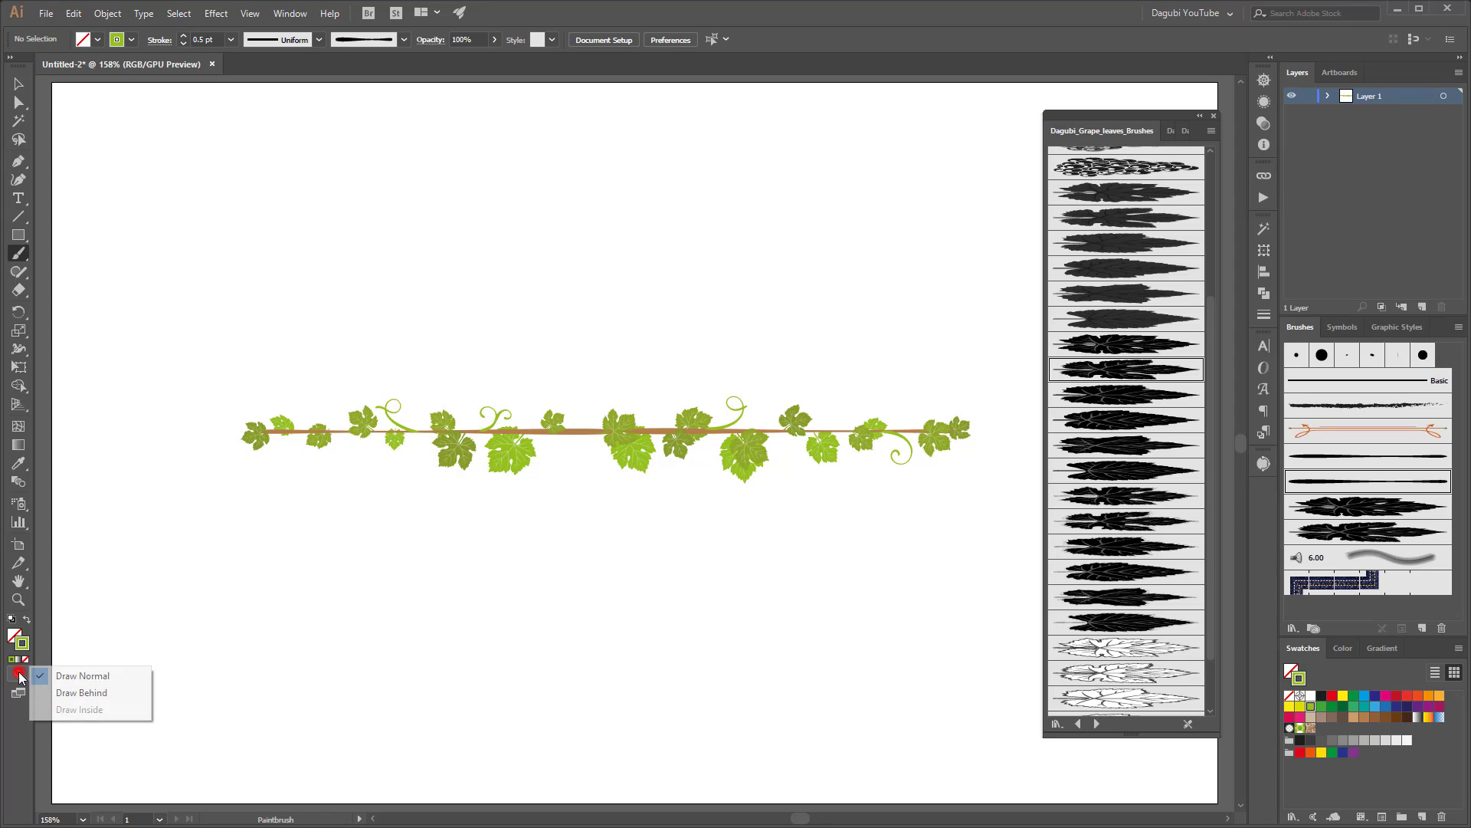
left_click(58, 718)
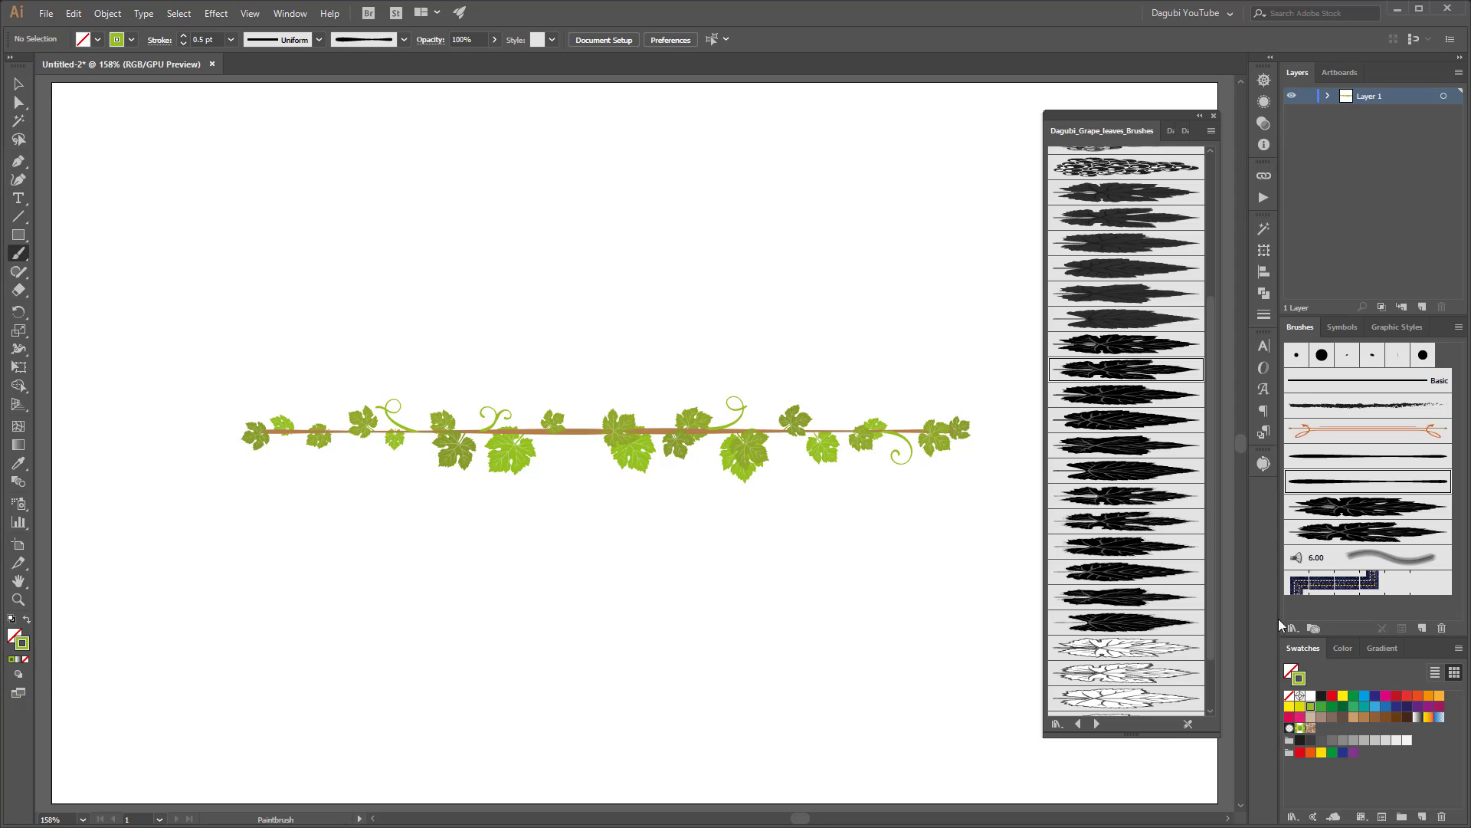
left_click(1346, 648)
left_click_drag(1384, 678, 1377, 678)
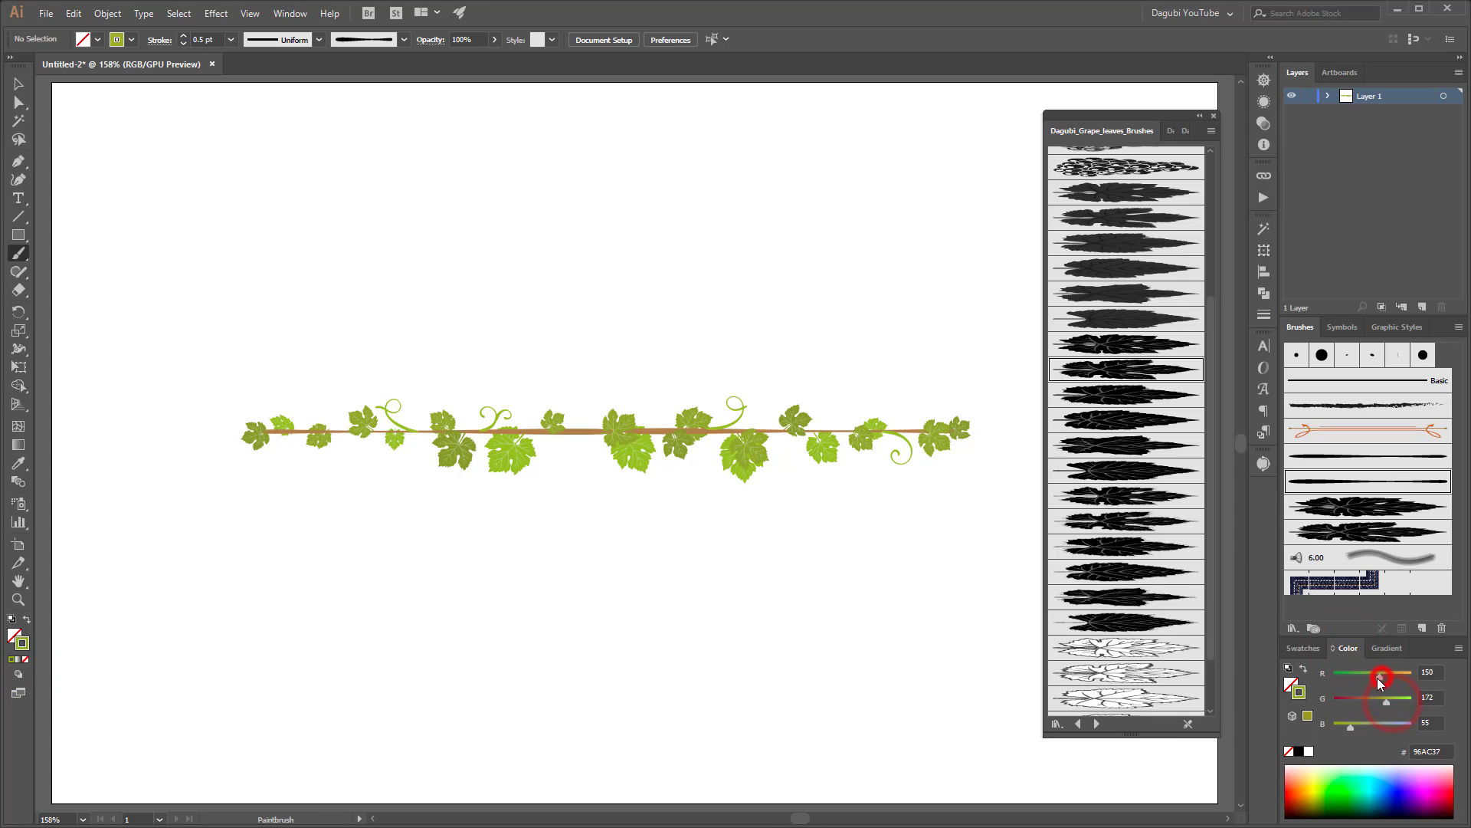
Step: Paint seven more curly tendrils along the vine, mostly on its left half
left_click_drag(765, 430, 840, 452)
left_click_drag(599, 429, 567, 432)
left_click_drag(338, 427, 331, 414)
mouse_move(645, 431)
left_mouse_down()
mouse_move(665, 466)
mouse_move(698, 462)
left_mouse_up()
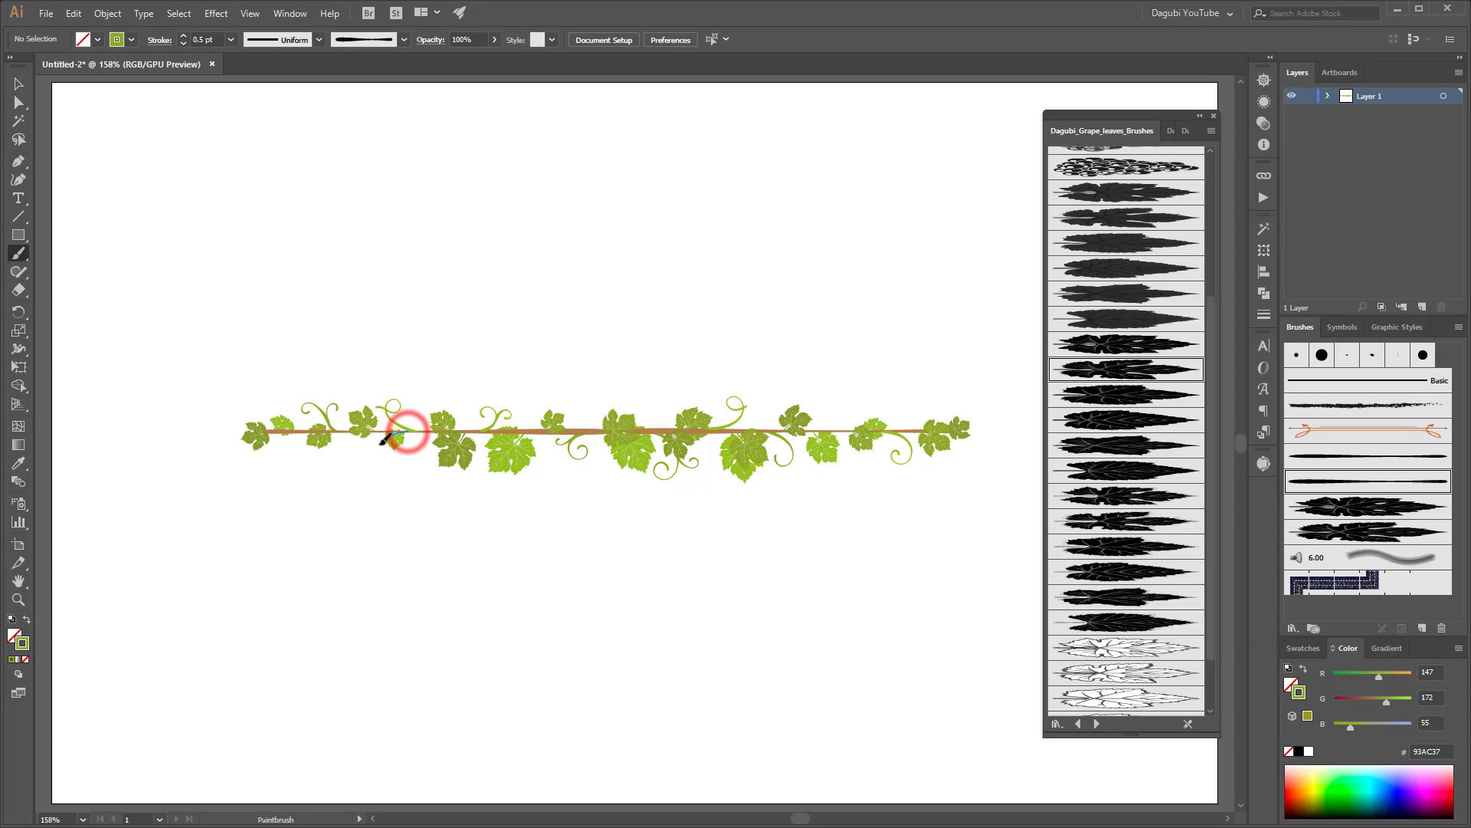
mouse_move(409, 429)
left_mouse_down()
mouse_move(383, 458)
mouse_move(345, 434)
left_mouse_up()
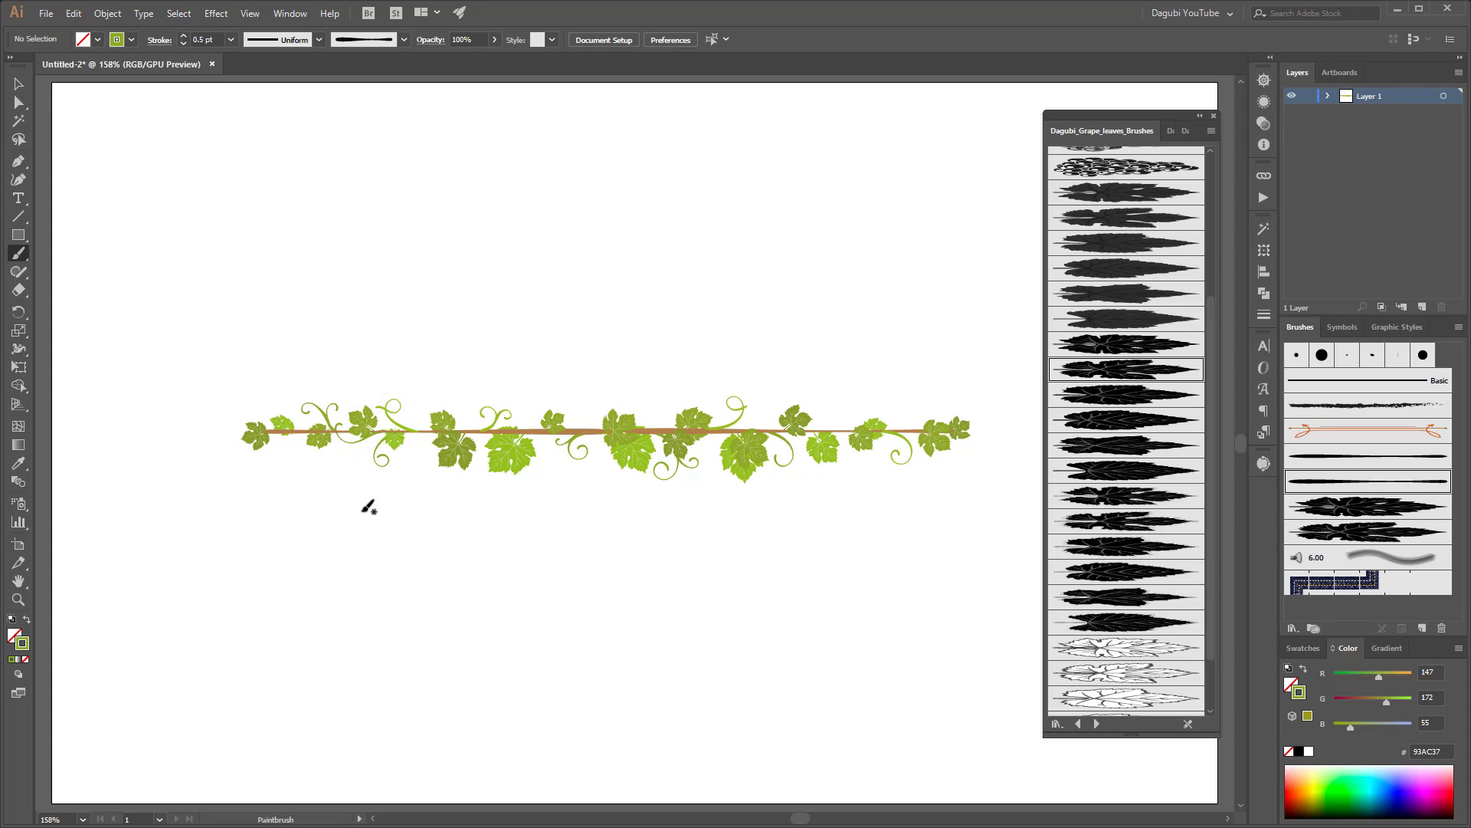
left_click_drag(330, 427, 289, 431)
left_click_drag(861, 436, 914, 415)
left_click(1096, 723)
Step: Paint a trial red grape bunch at 1 pt below the vine, then delete it
left_click(1131, 285)
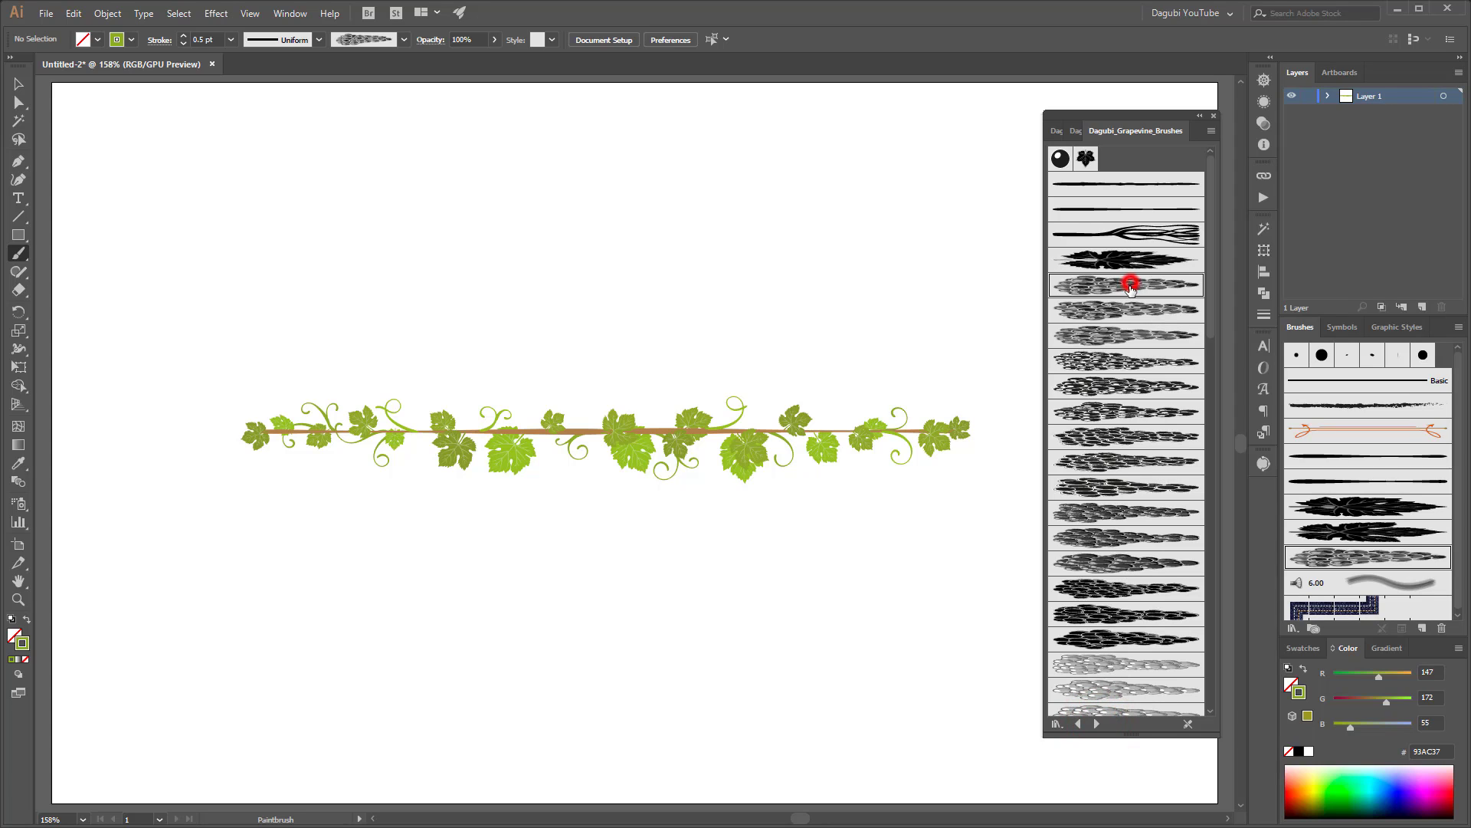
left_click(1309, 649)
left_click(1396, 696)
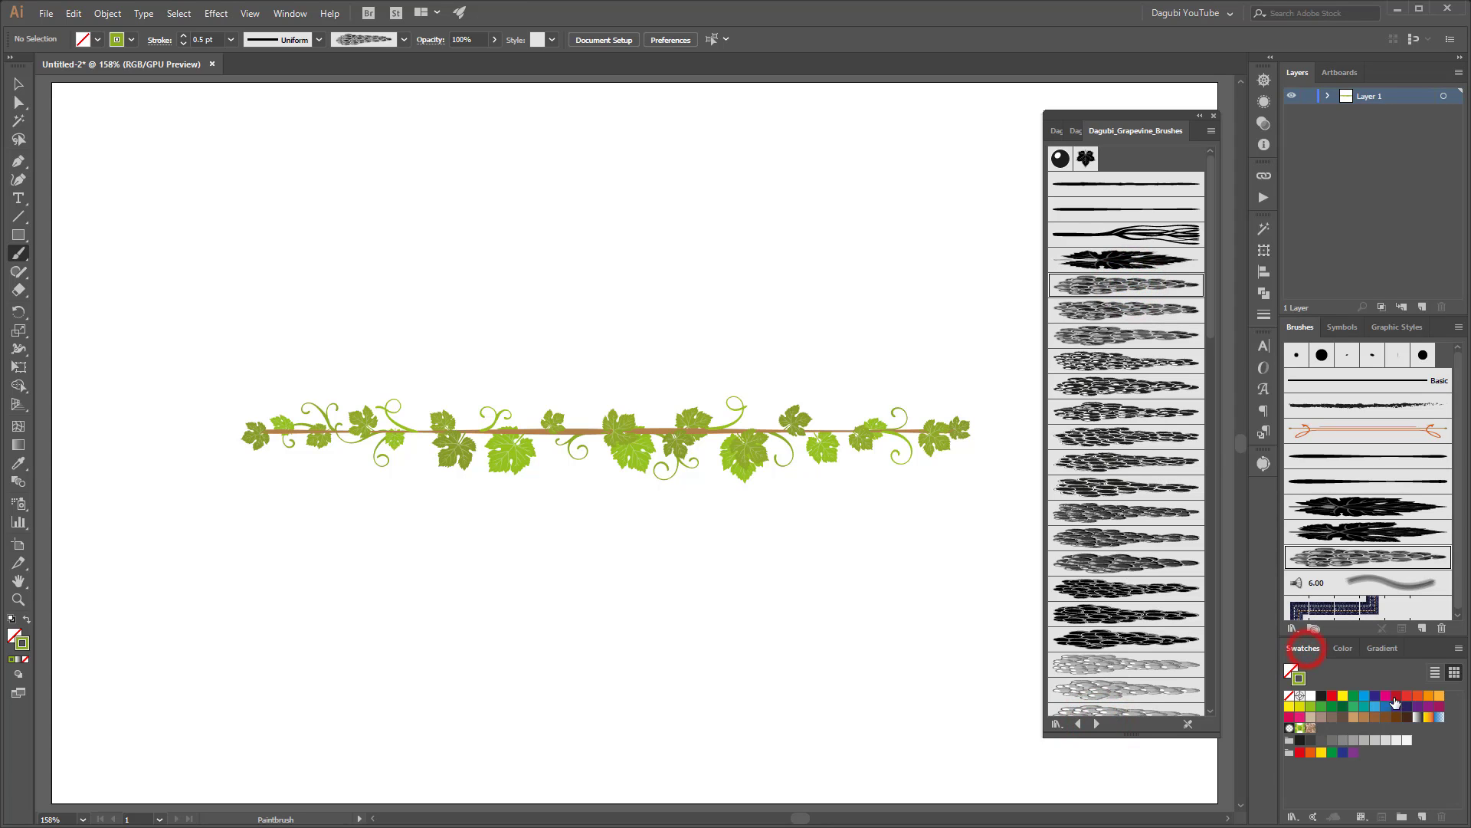
left_click_drag(811, 552, 814, 638)
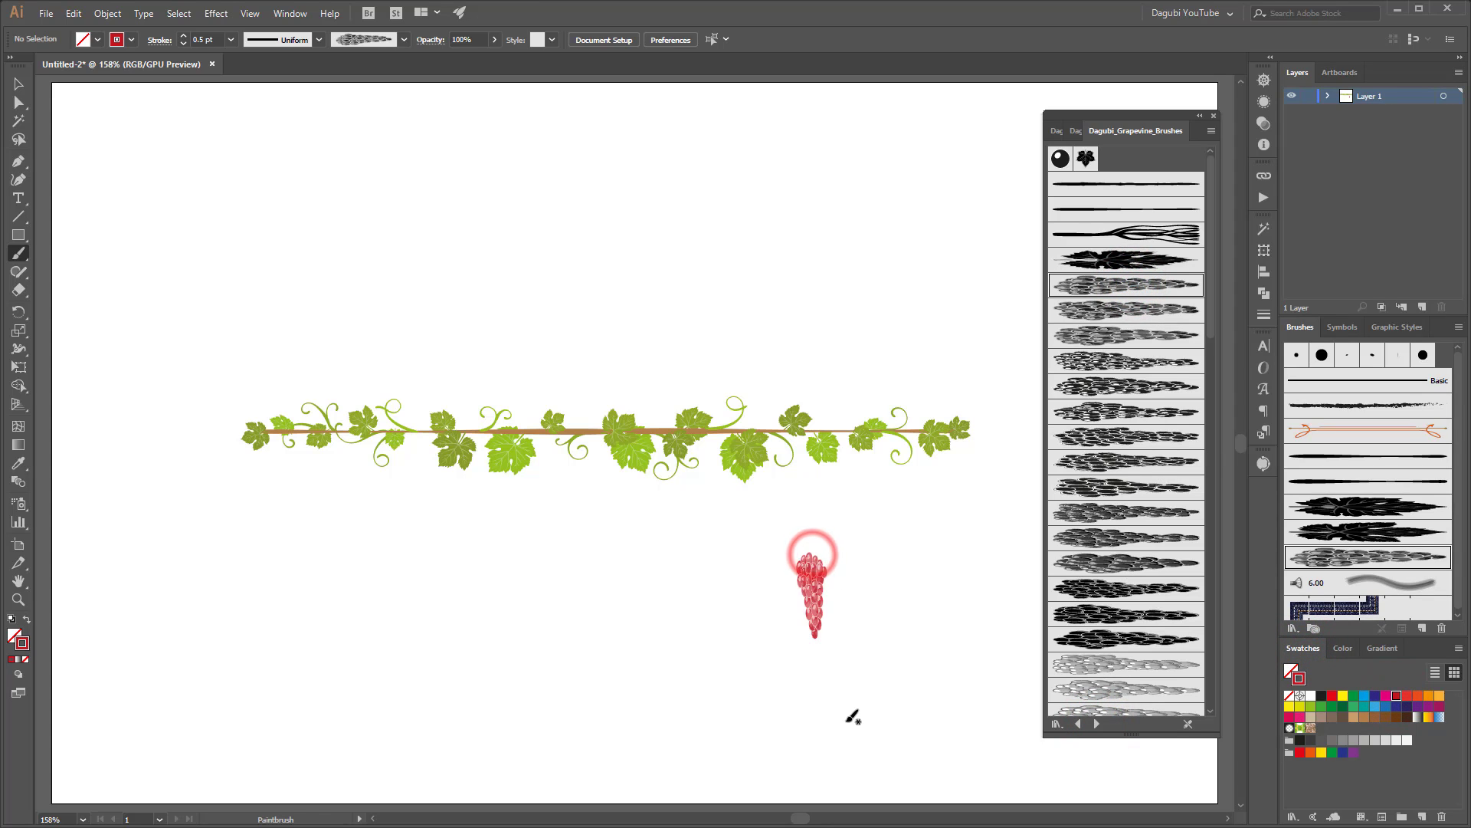
left_click(183, 35)
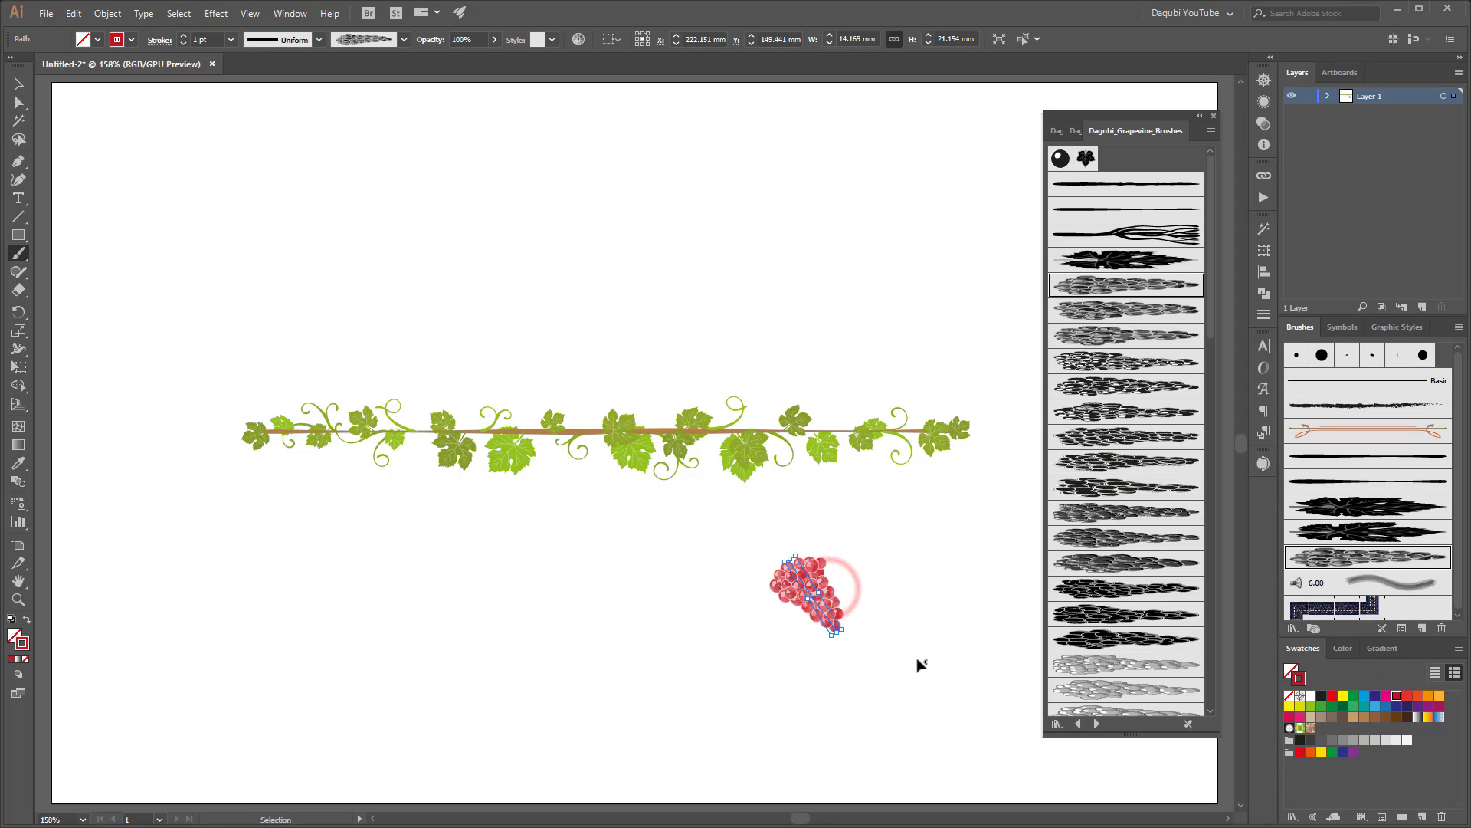
key("Delete")
Step: Paint another red grape bunch and a green stem above it from the grape element brushes
left_click_drag(808, 520, 809, 613)
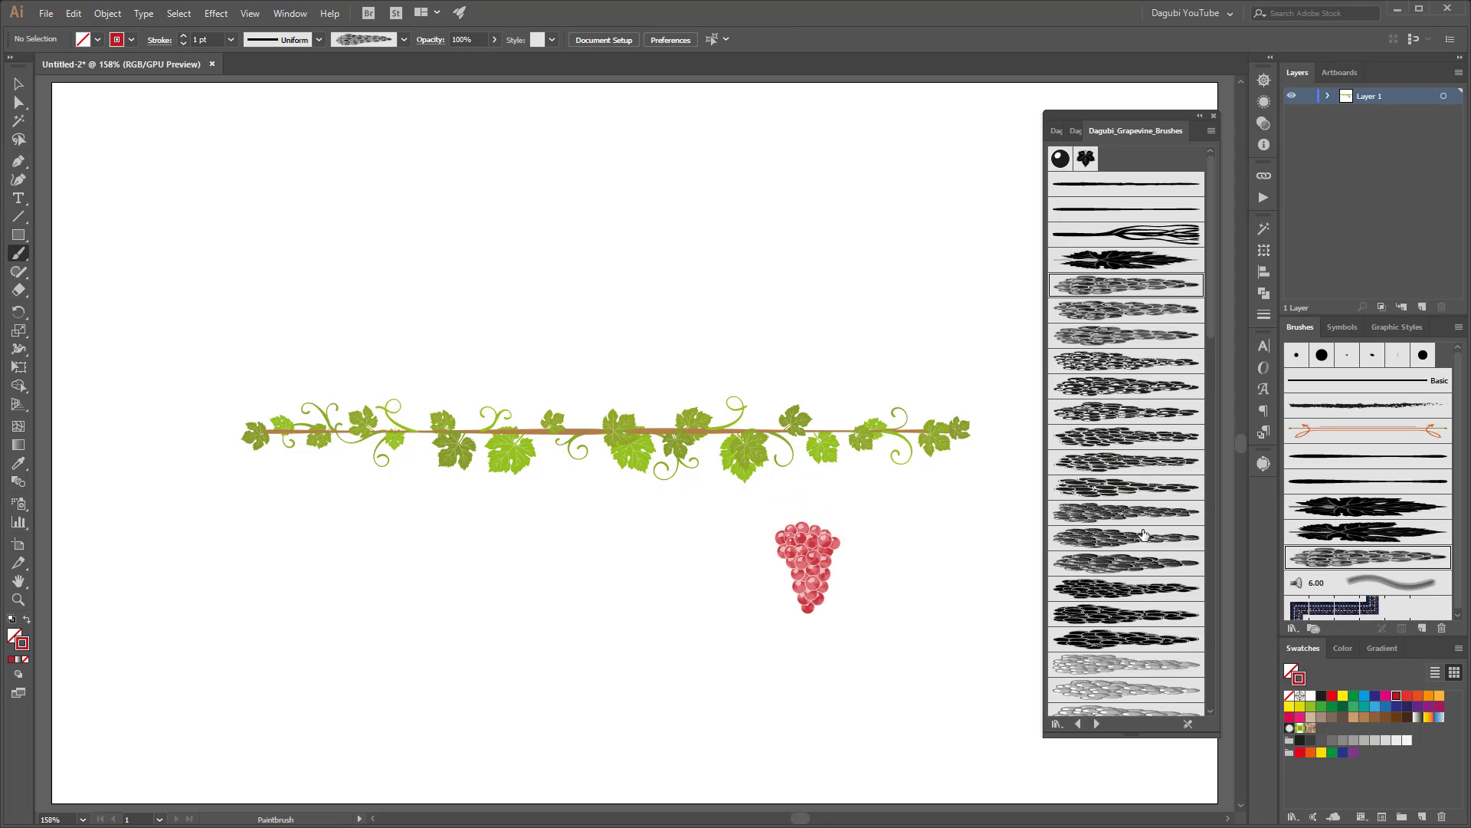
left_click(1079, 724)
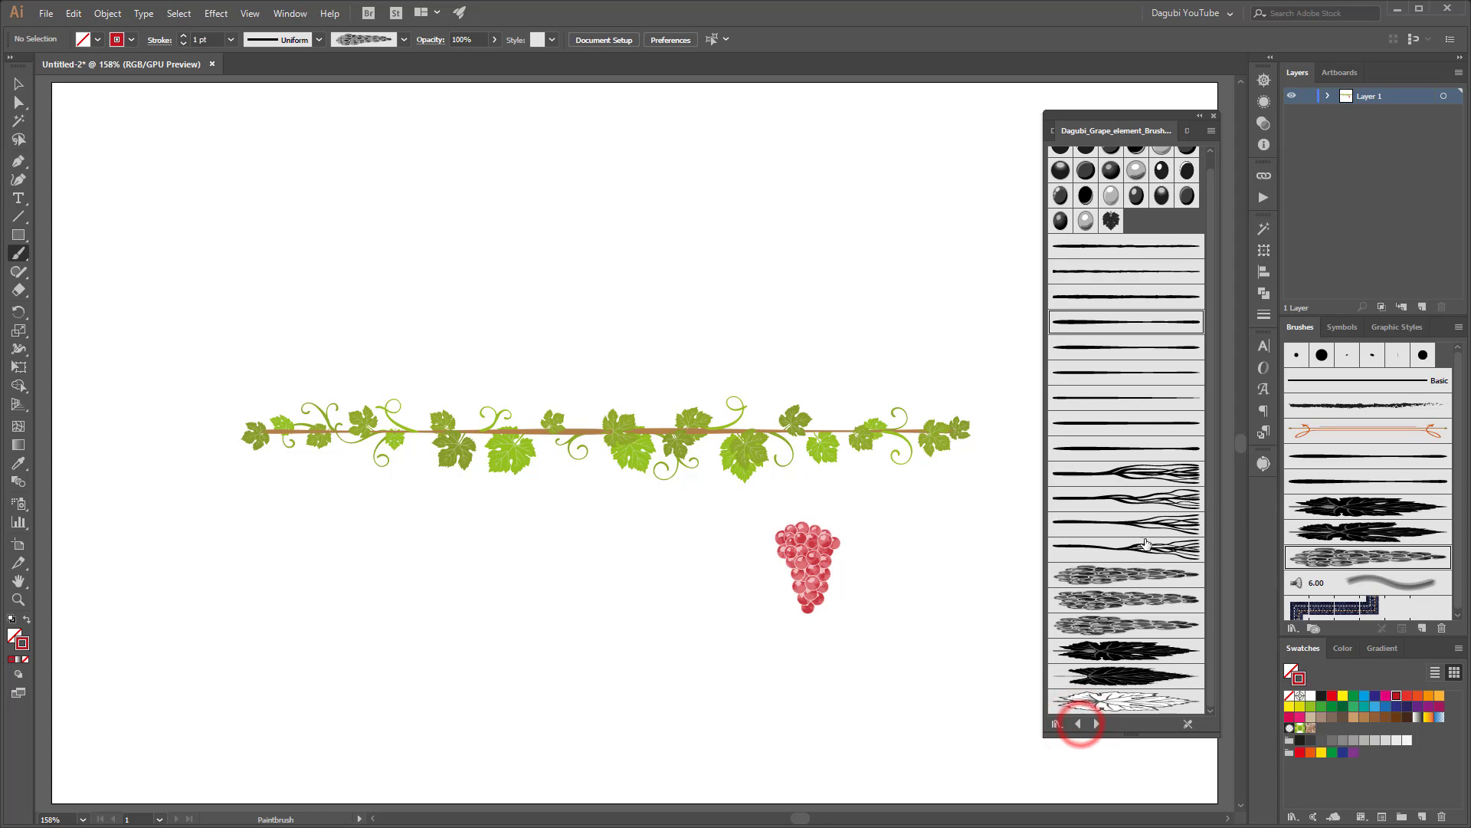
left_click(1154, 471)
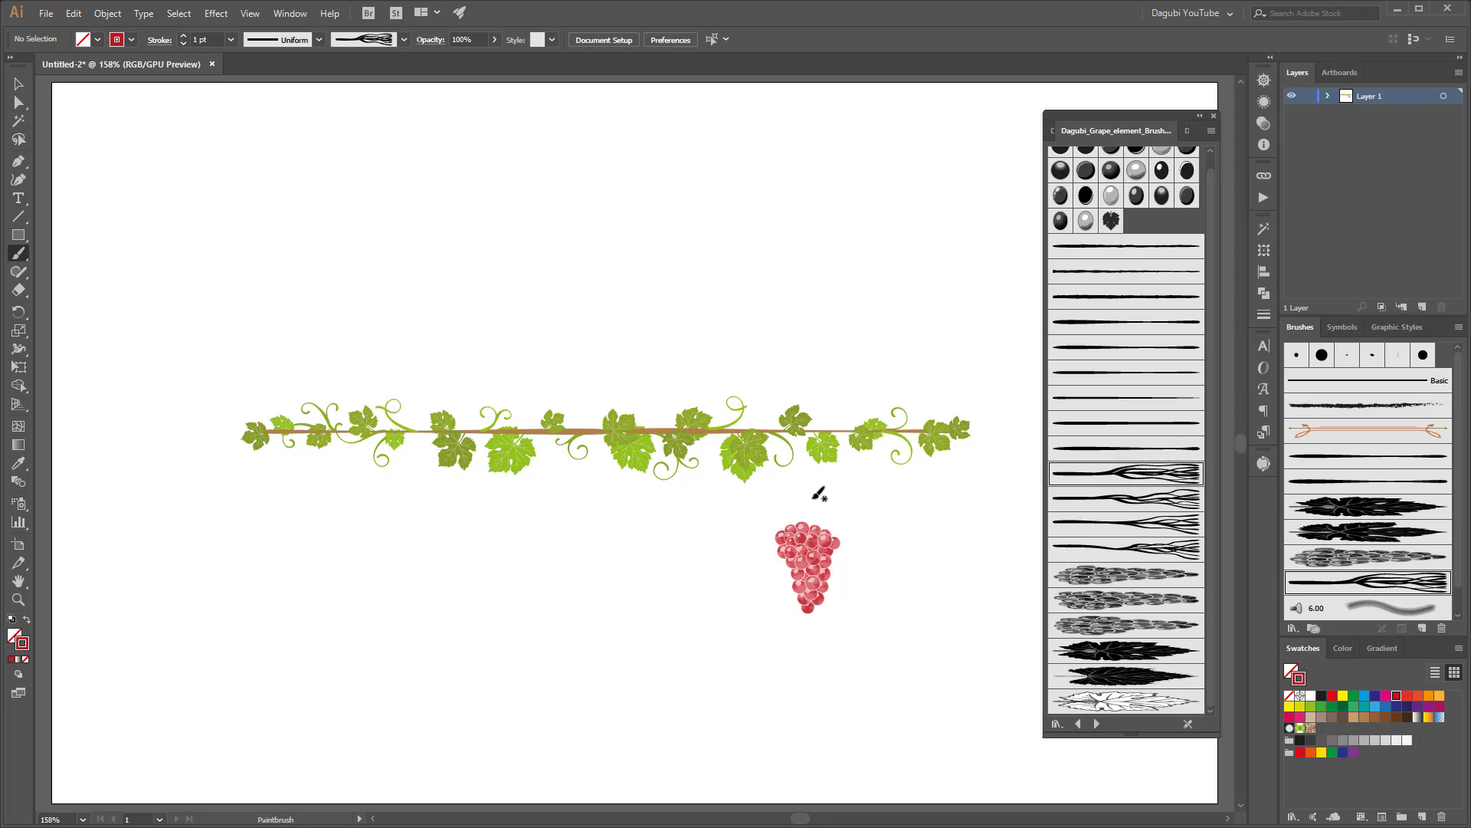
left_click(1312, 706)
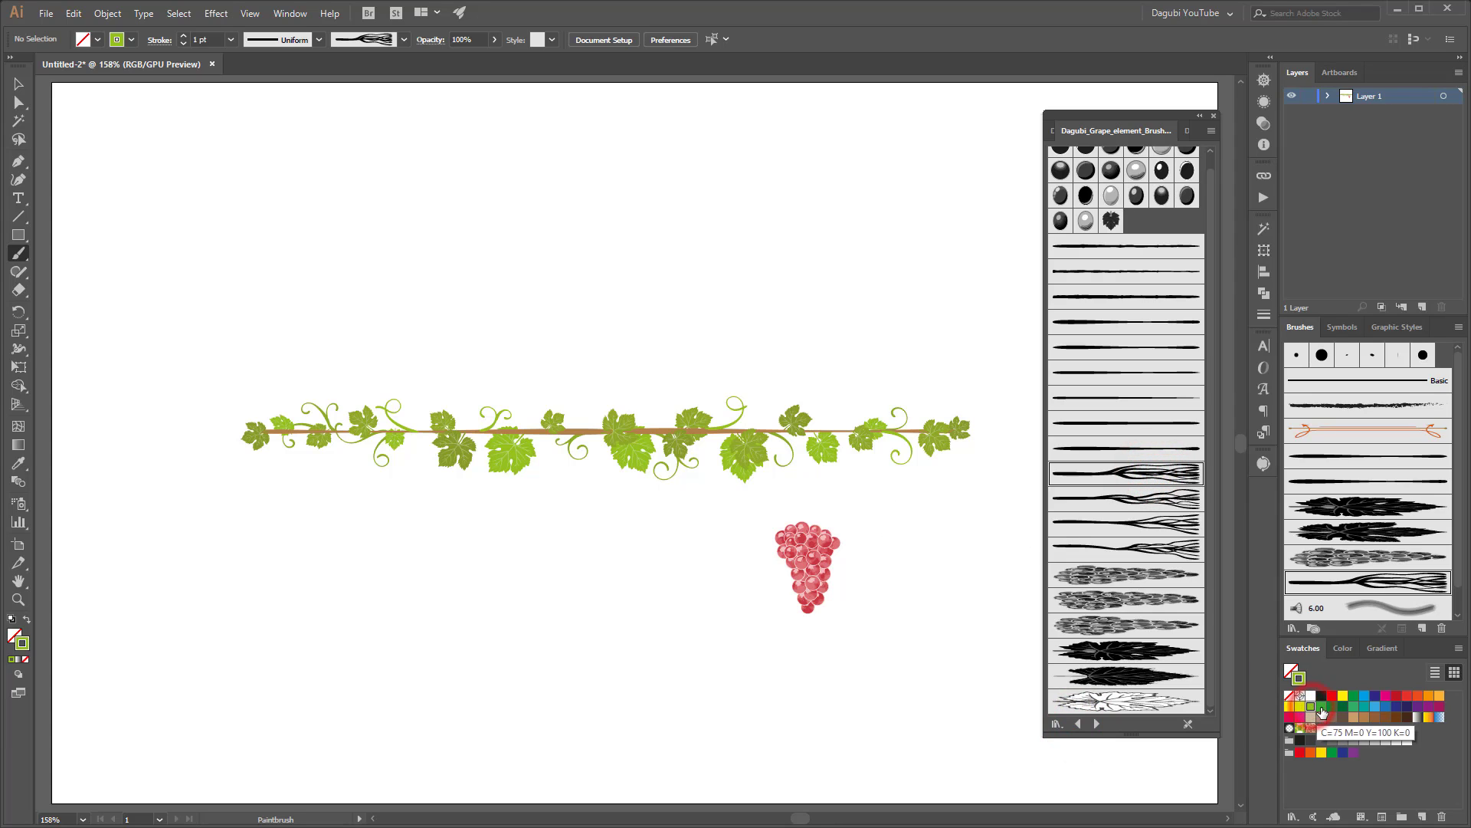
left_click_drag(808, 488, 808, 527)
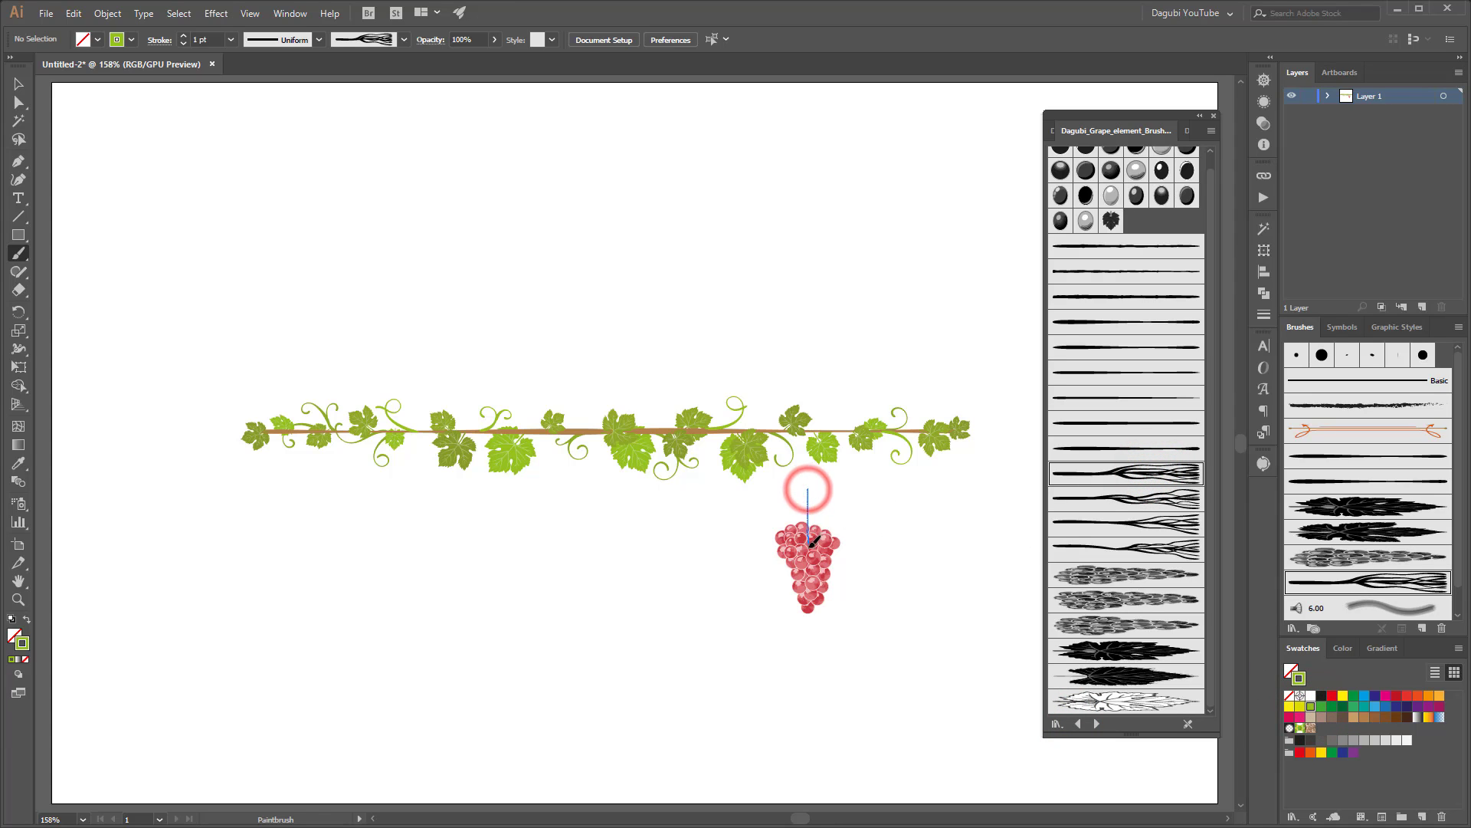
Step: Lower the green's red and blue values, paint another stem, then delete the trial stem and bunch
left_click(1345, 649)
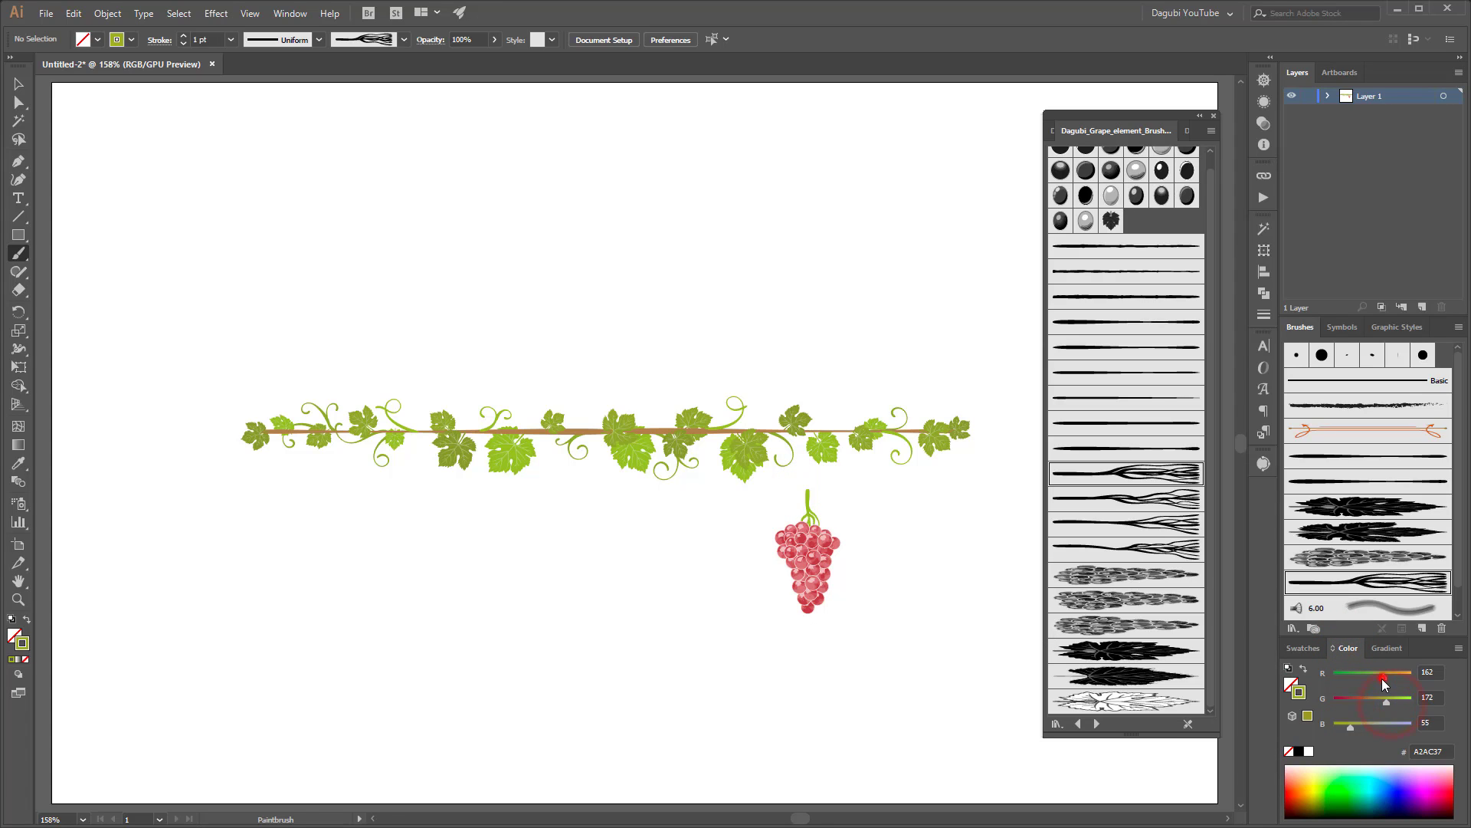
left_click_drag(1382, 680, 1380, 679)
left_click_drag(1351, 727, 1348, 727)
mouse_move(725, 496)
left_mouse_down()
mouse_move(722, 548)
mouse_move(907, 624)
left_mouse_up()
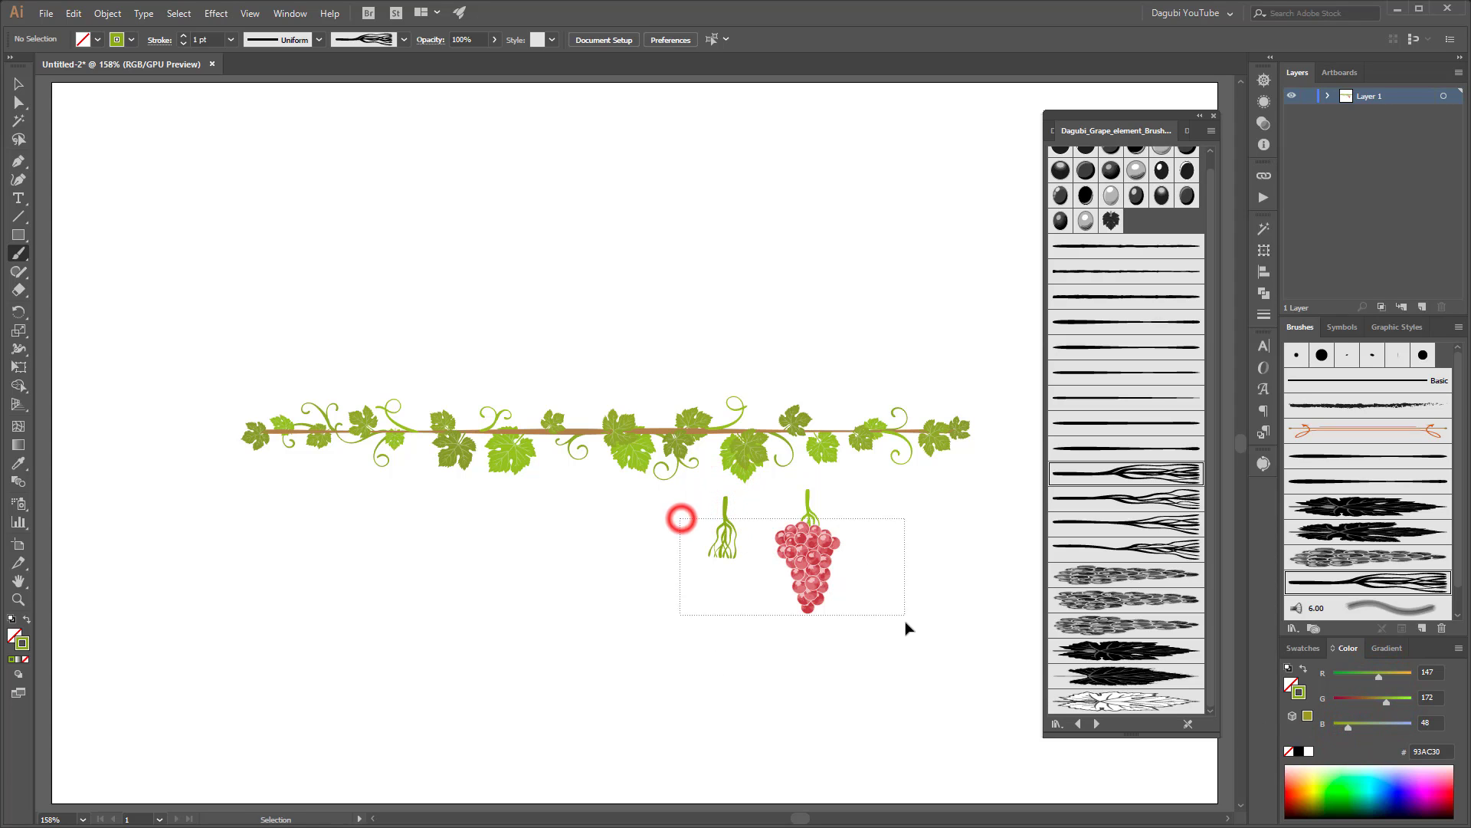
key("Delete")
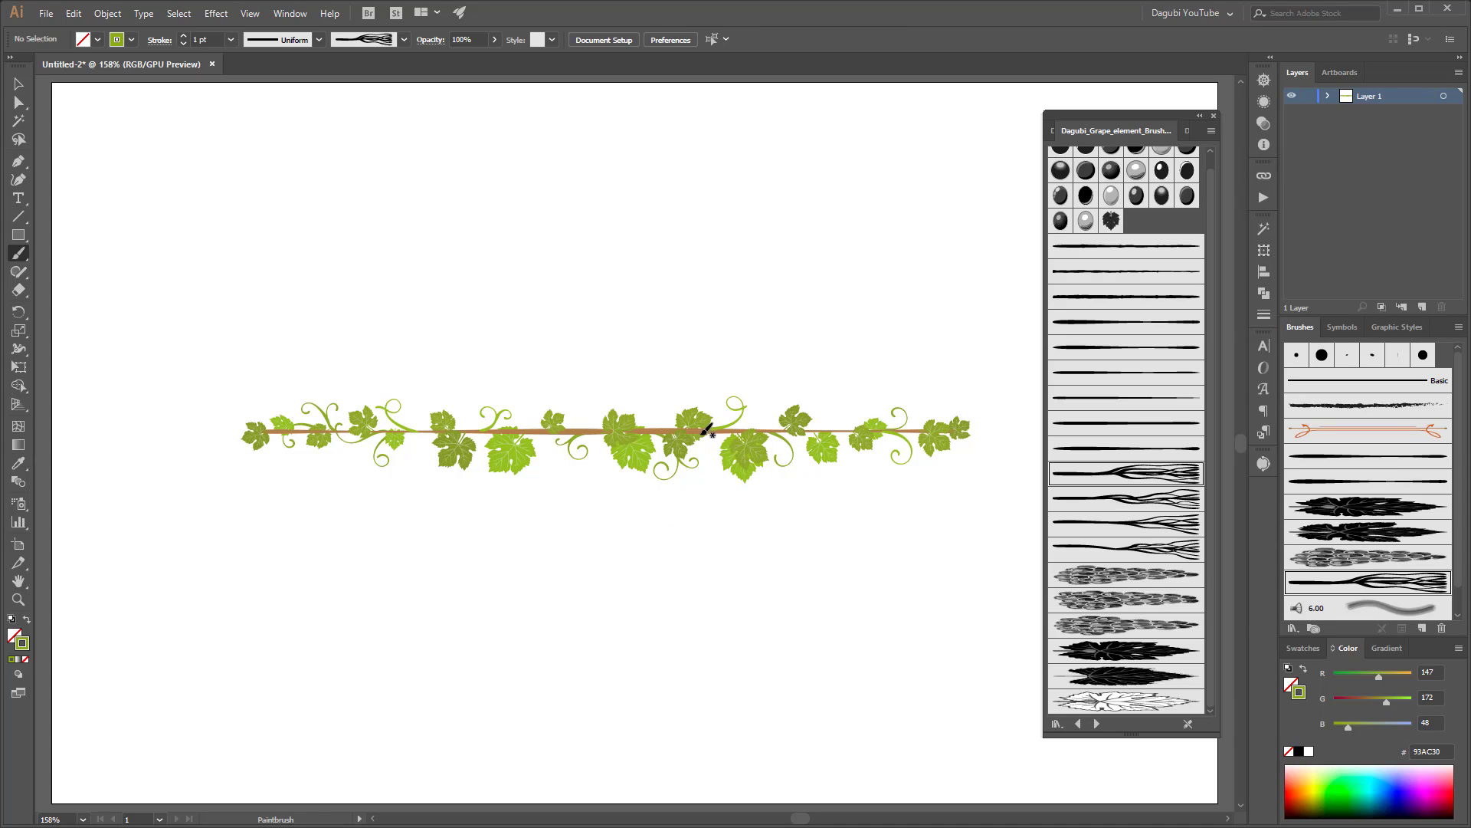
Step: Paint three small stems and a curly tendril hanging below the vine
left_click_drag(705, 431, 701, 464)
left_click_drag(539, 427, 536, 471)
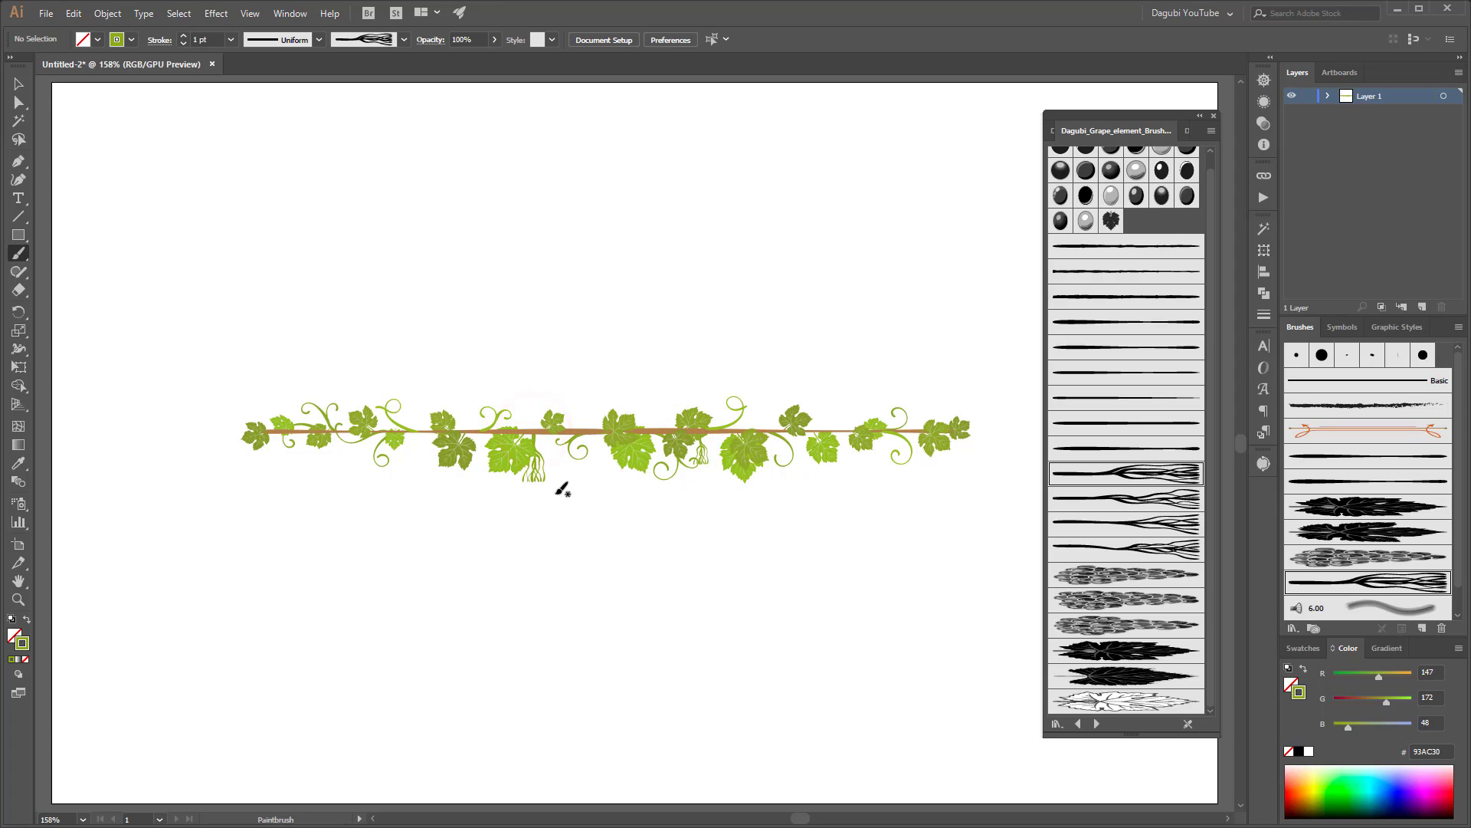
left_click(536, 476, "ctrl")
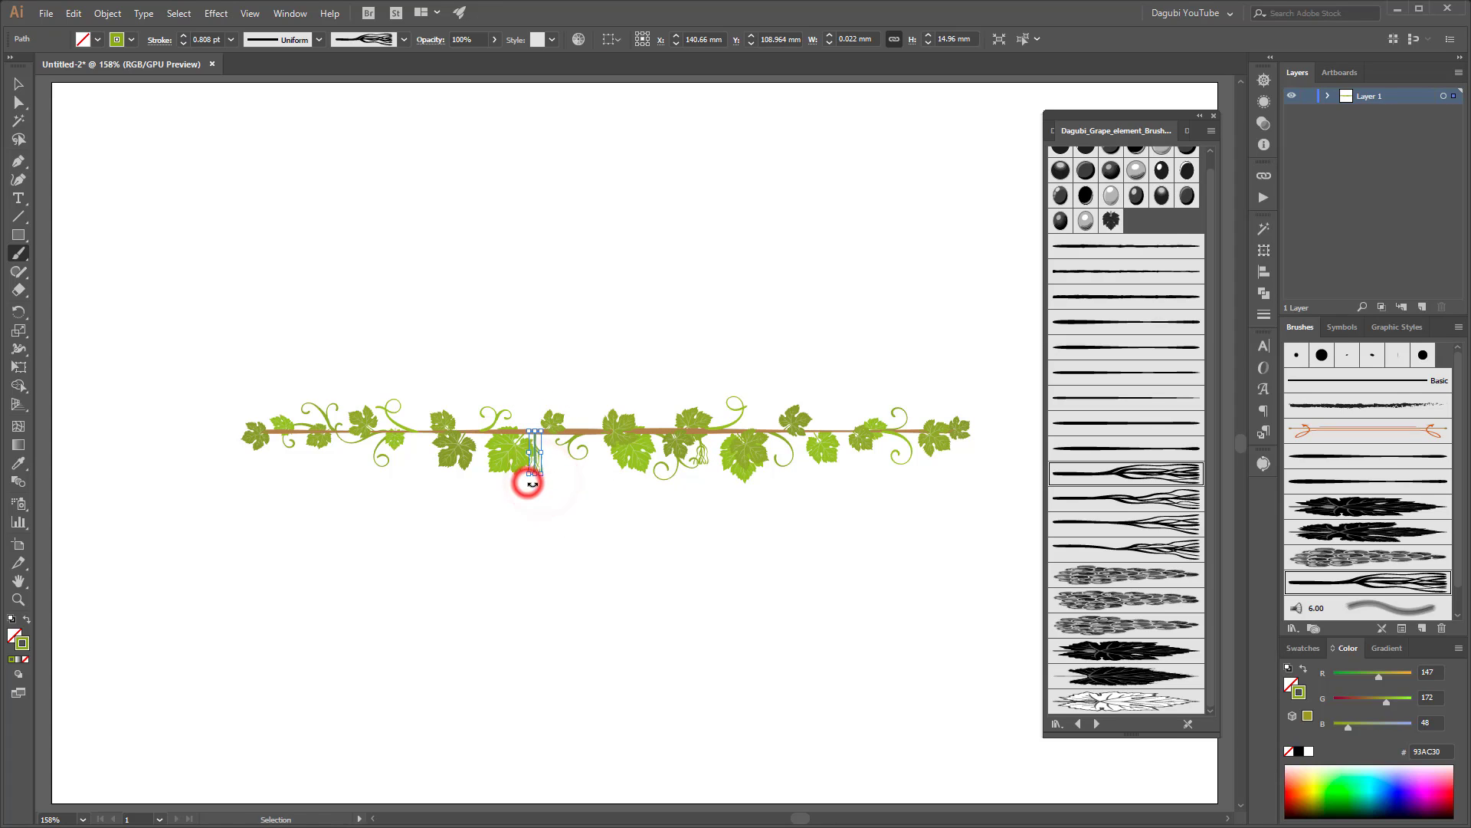
left_click(558, 563, "ctrl")
left_click_drag(438, 427, 431, 456)
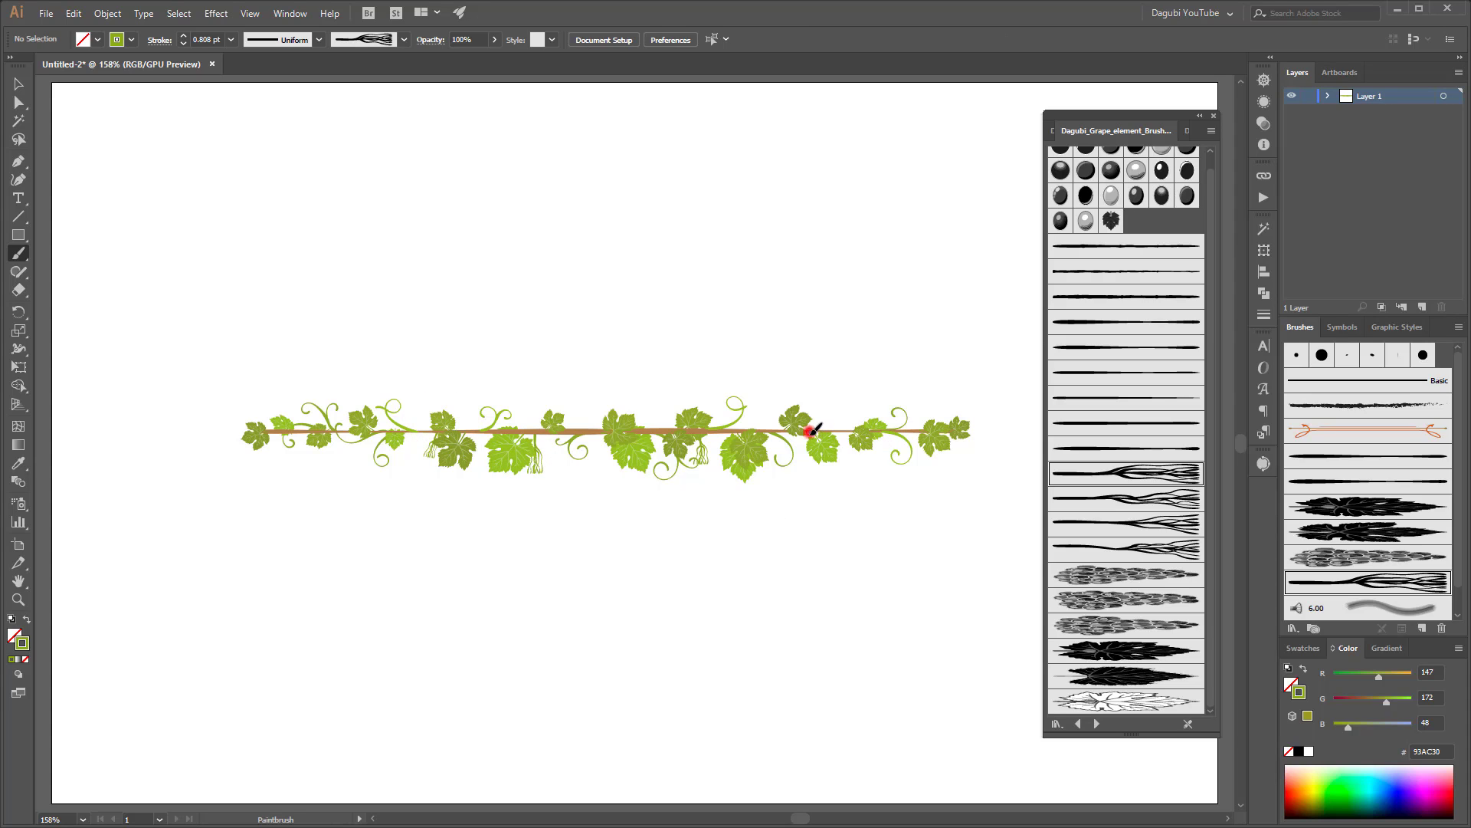
left_click_drag(812, 429, 814, 452)
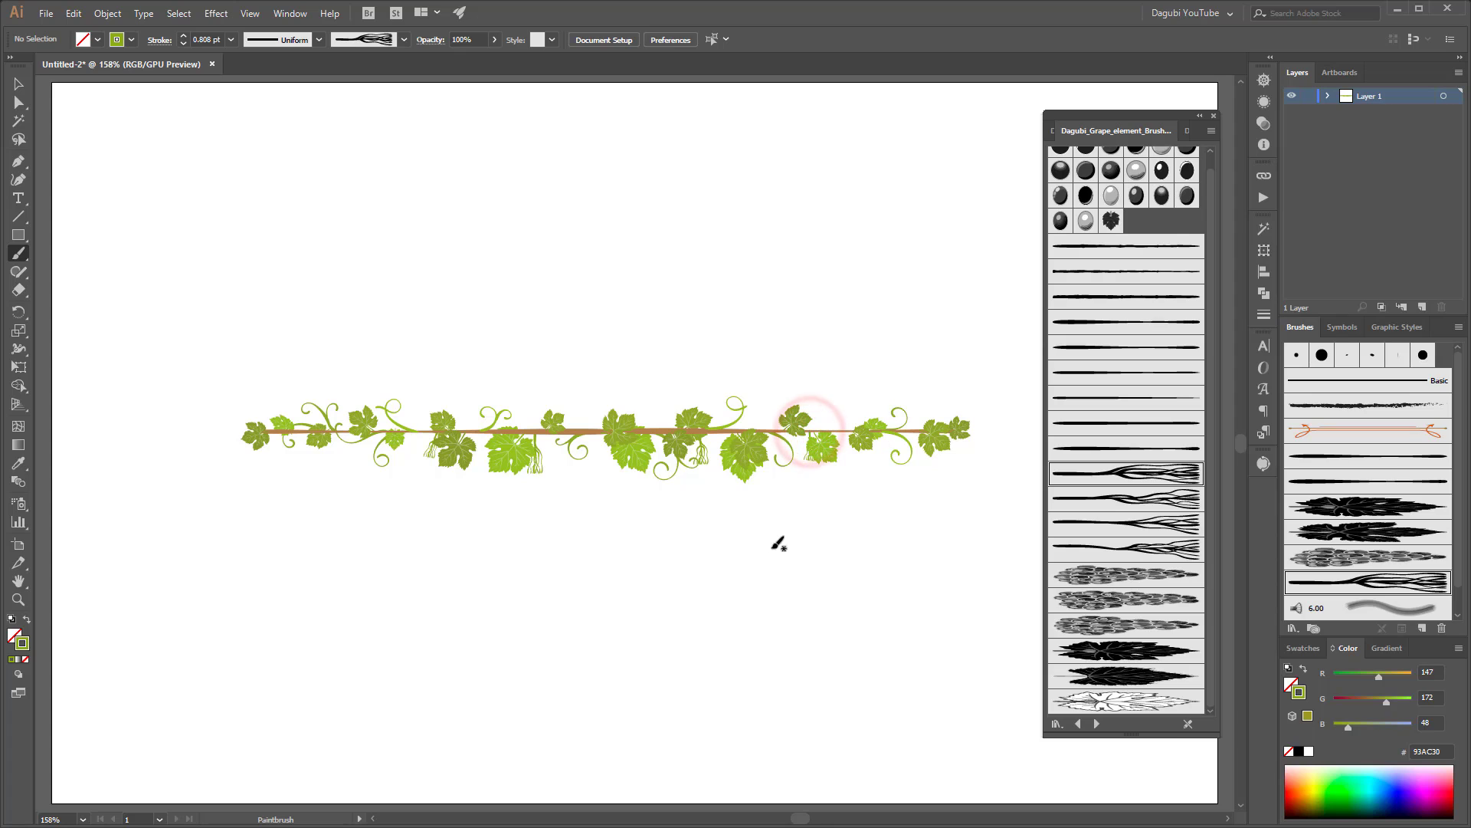
Step: Hang red grape clusters at 1 pt below the vine's right and left parts
left_click(1353, 558)
left_click(1302, 648)
left_click(1396, 695)
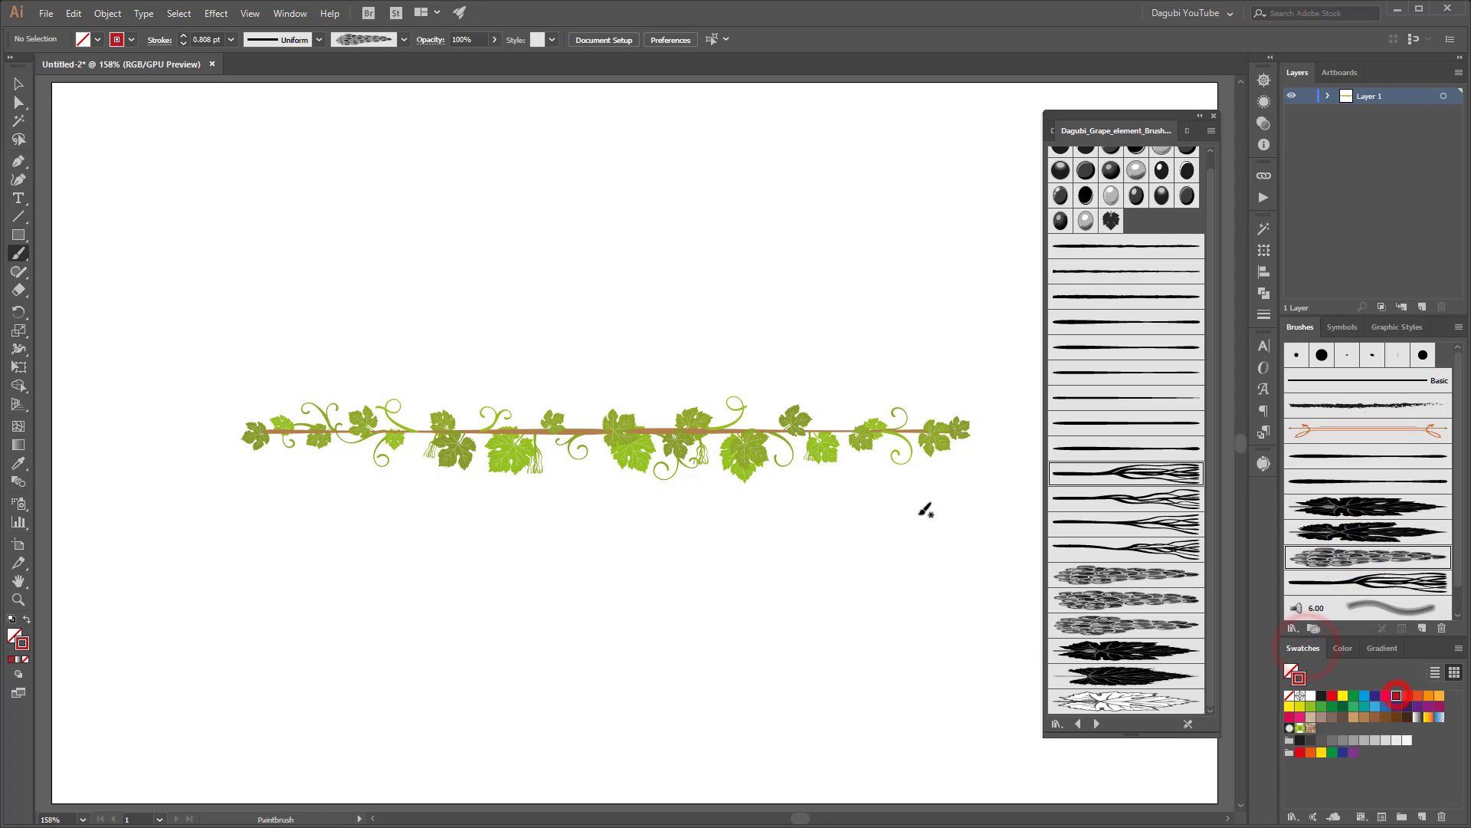
left_click_drag(810, 449, 811, 499)
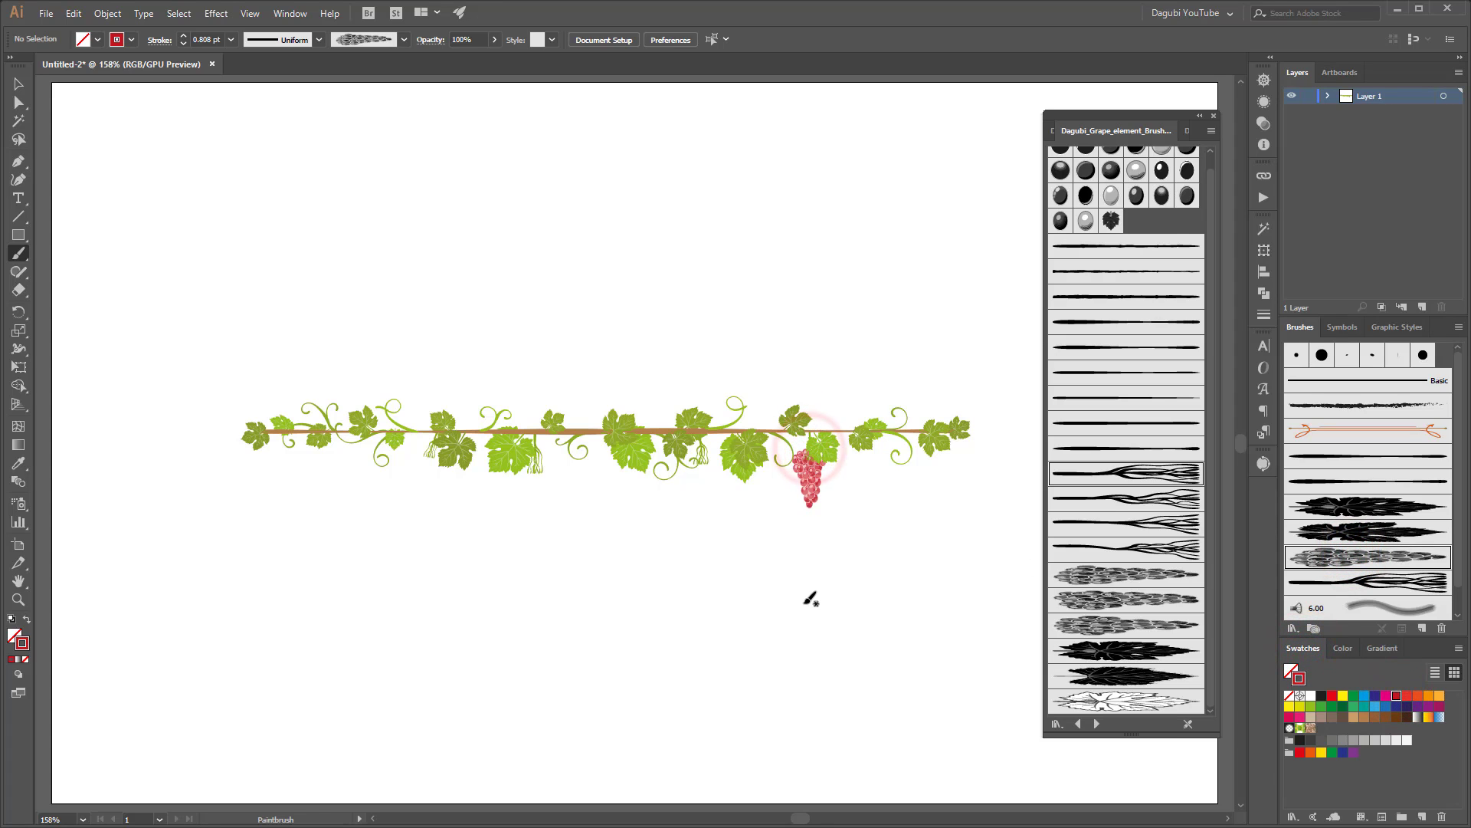
left_click(808, 491, "ctrl")
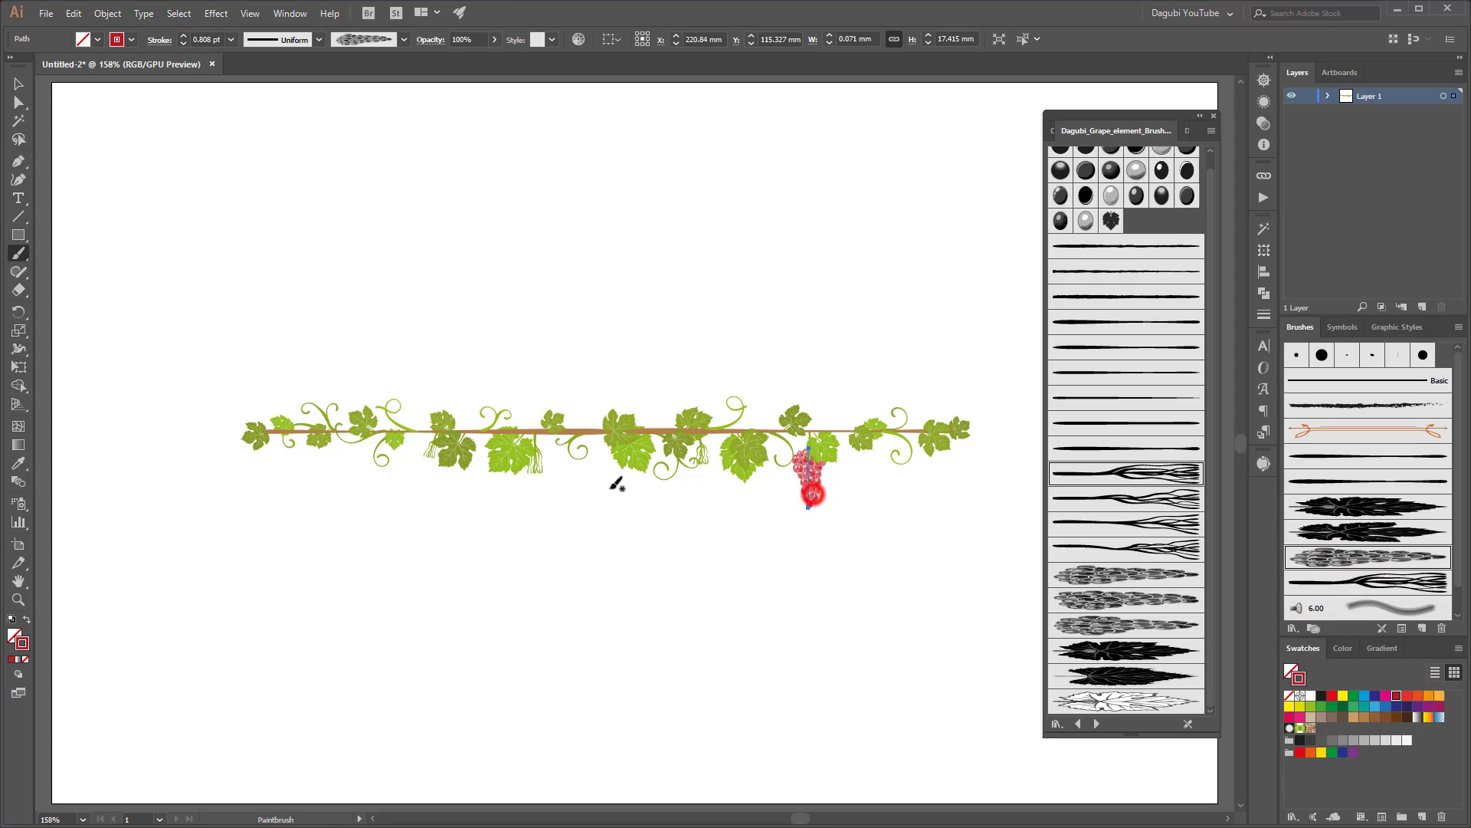
left_click(183, 35)
left_click(734, 620, "ctrl")
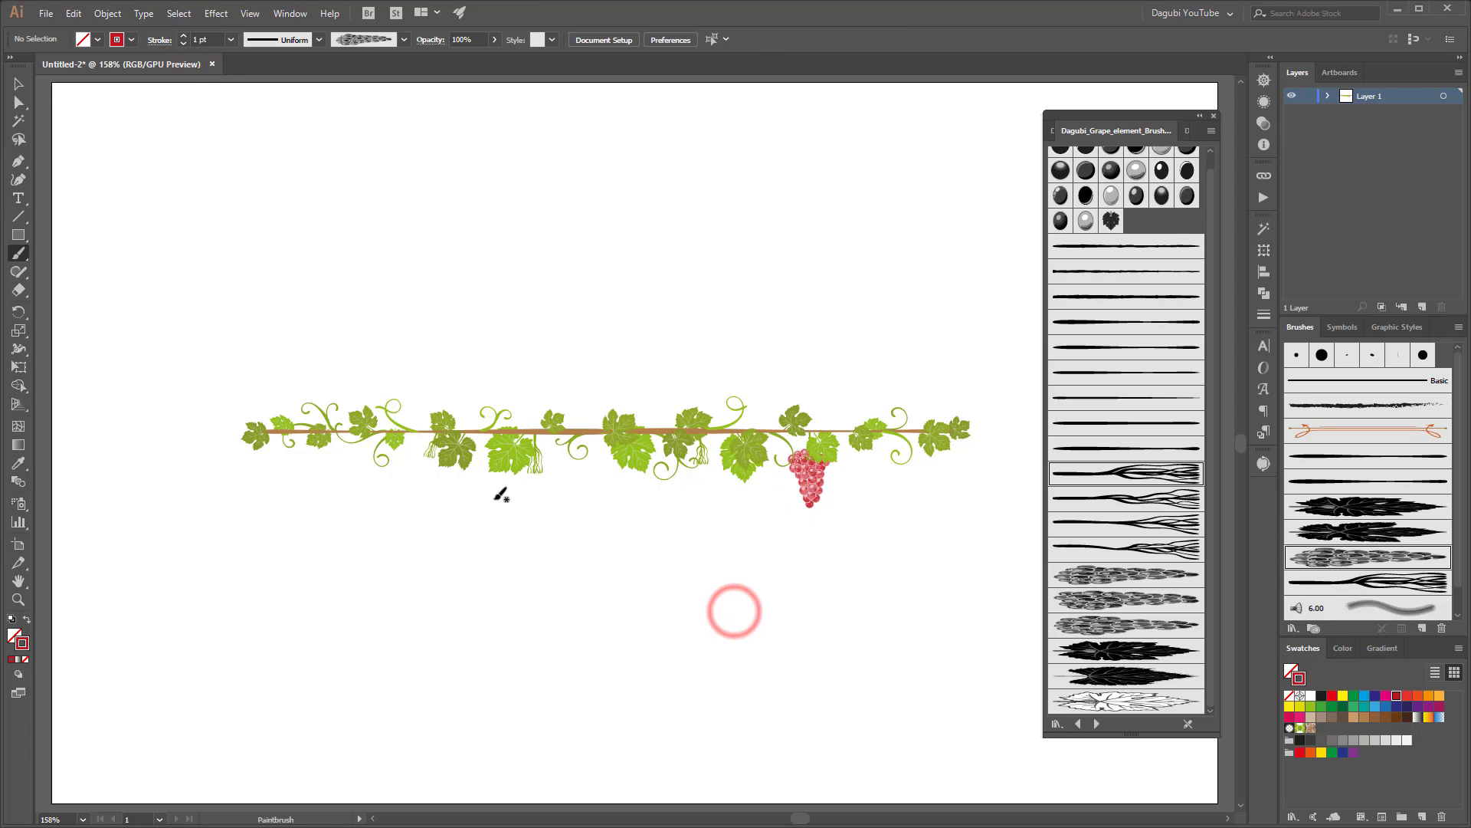
left_click_drag(434, 445, 436, 489)
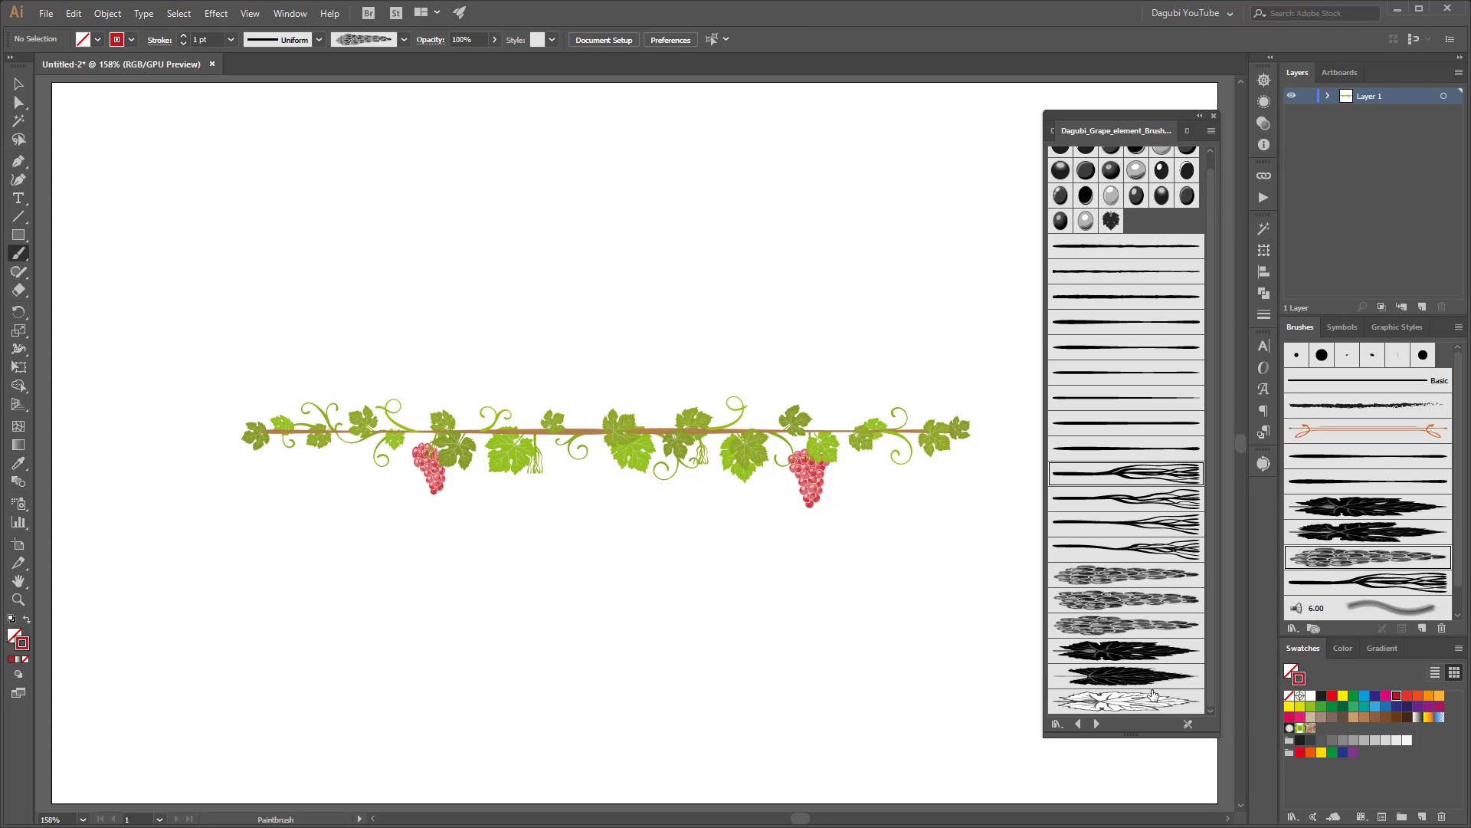
Step: Using the Grapes 02 brush with Draw Behind, hang three more grape clusters near the vine's centre
left_click(1097, 725)
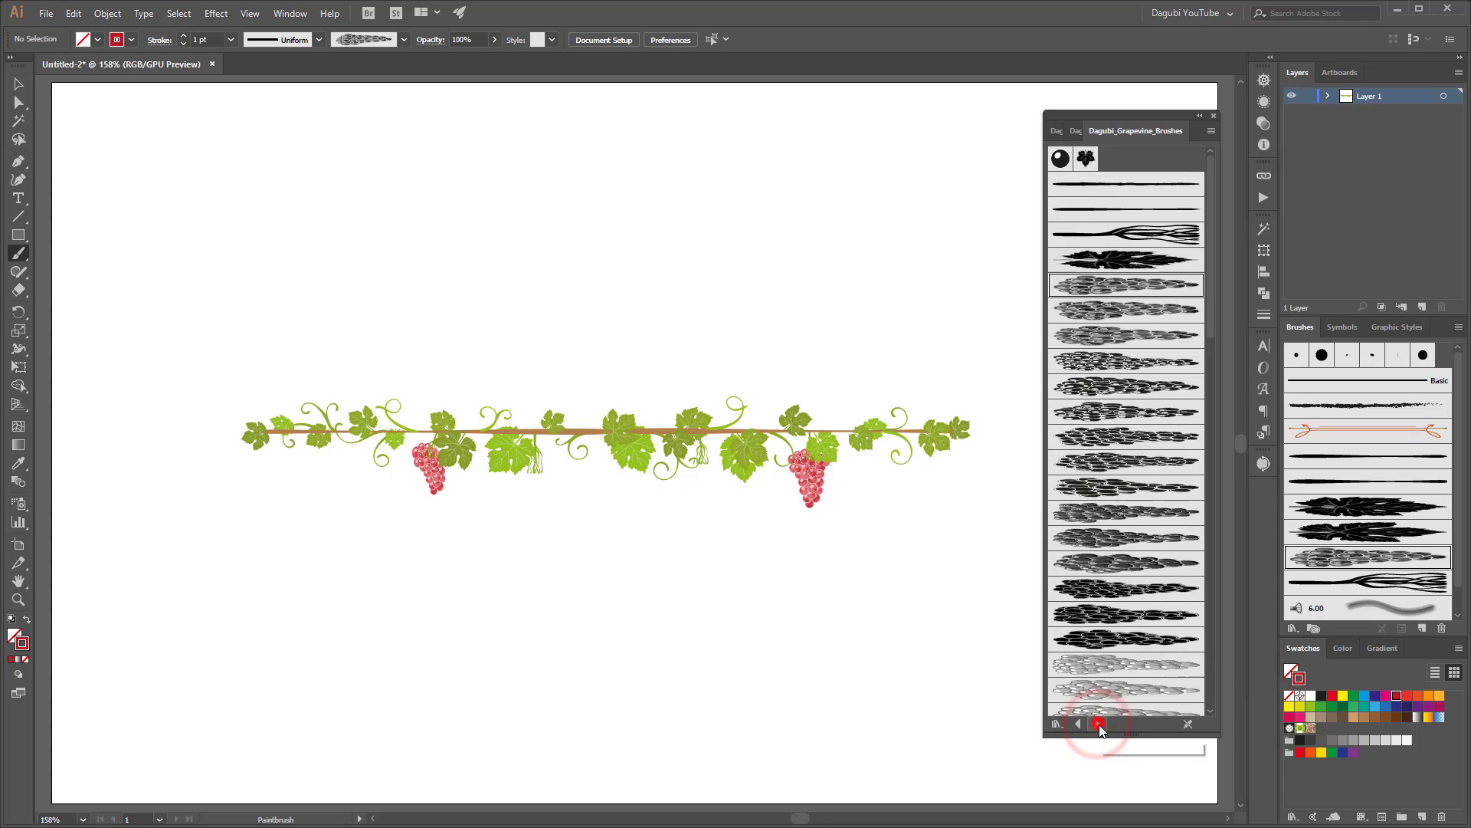
left_click(1112, 314)
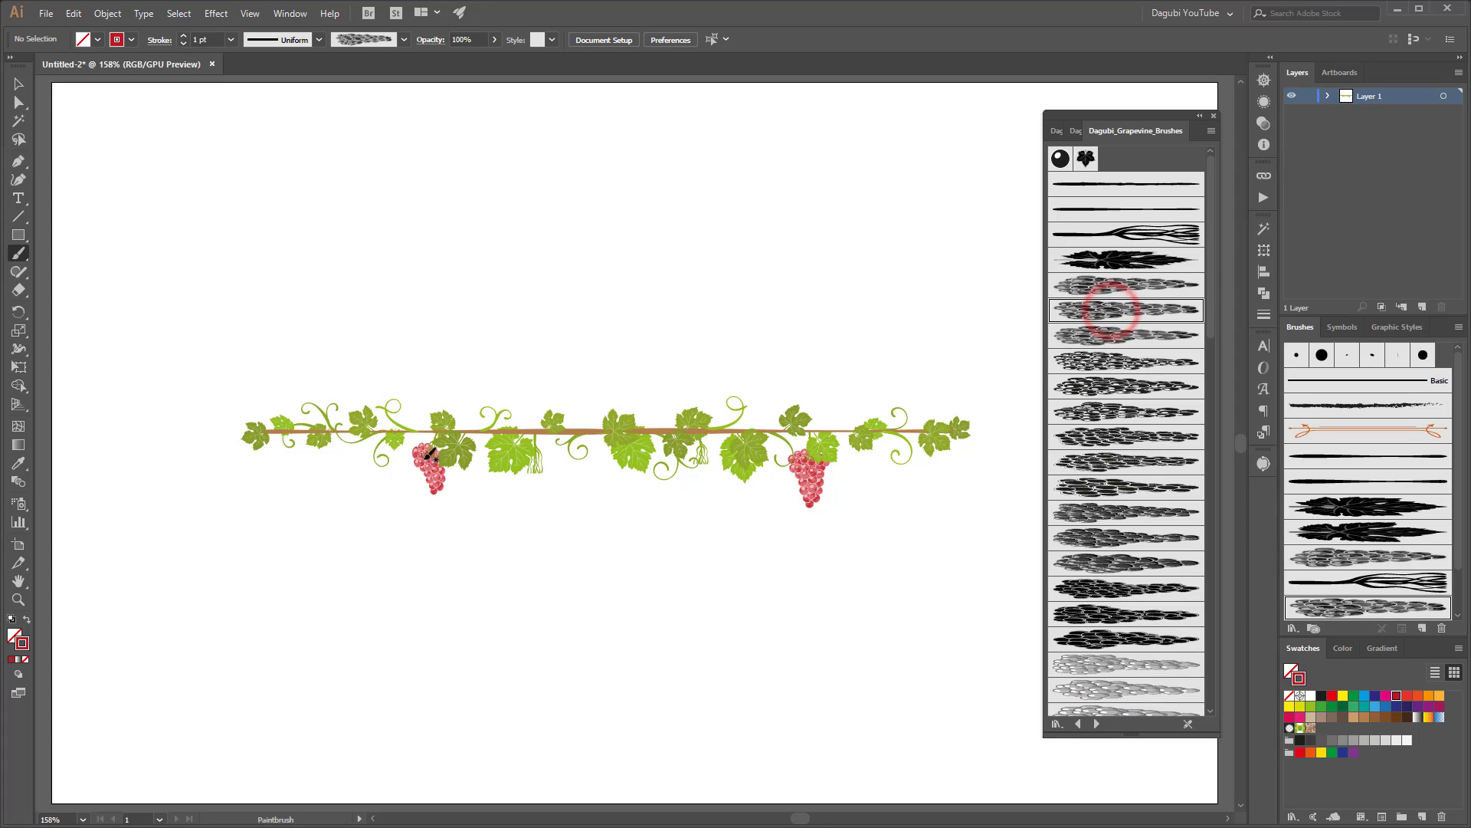
left_click(18, 674)
left_click_drag(701, 453, 701, 500)
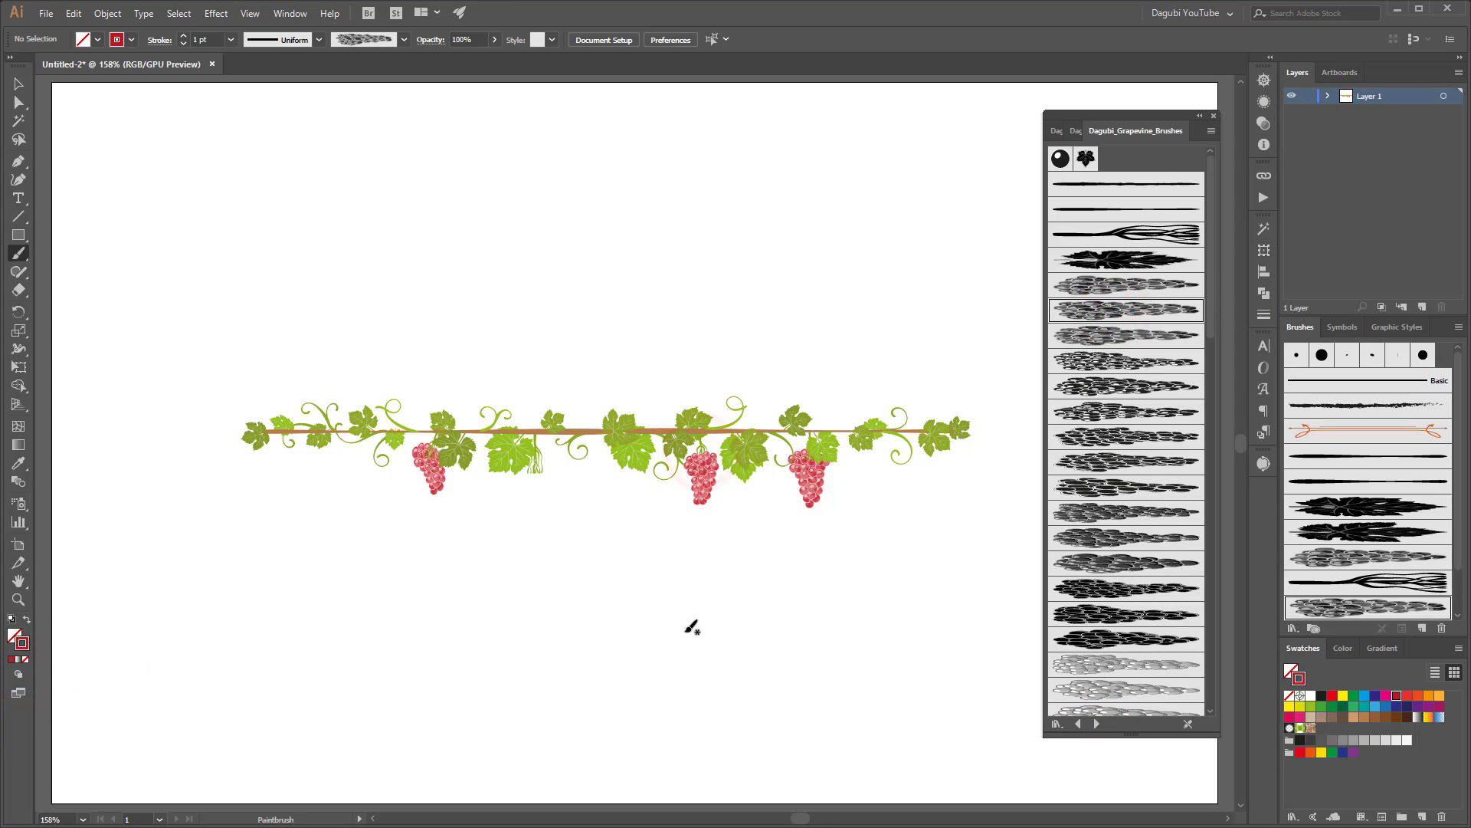
left_click_drag(536, 458, 536, 527)
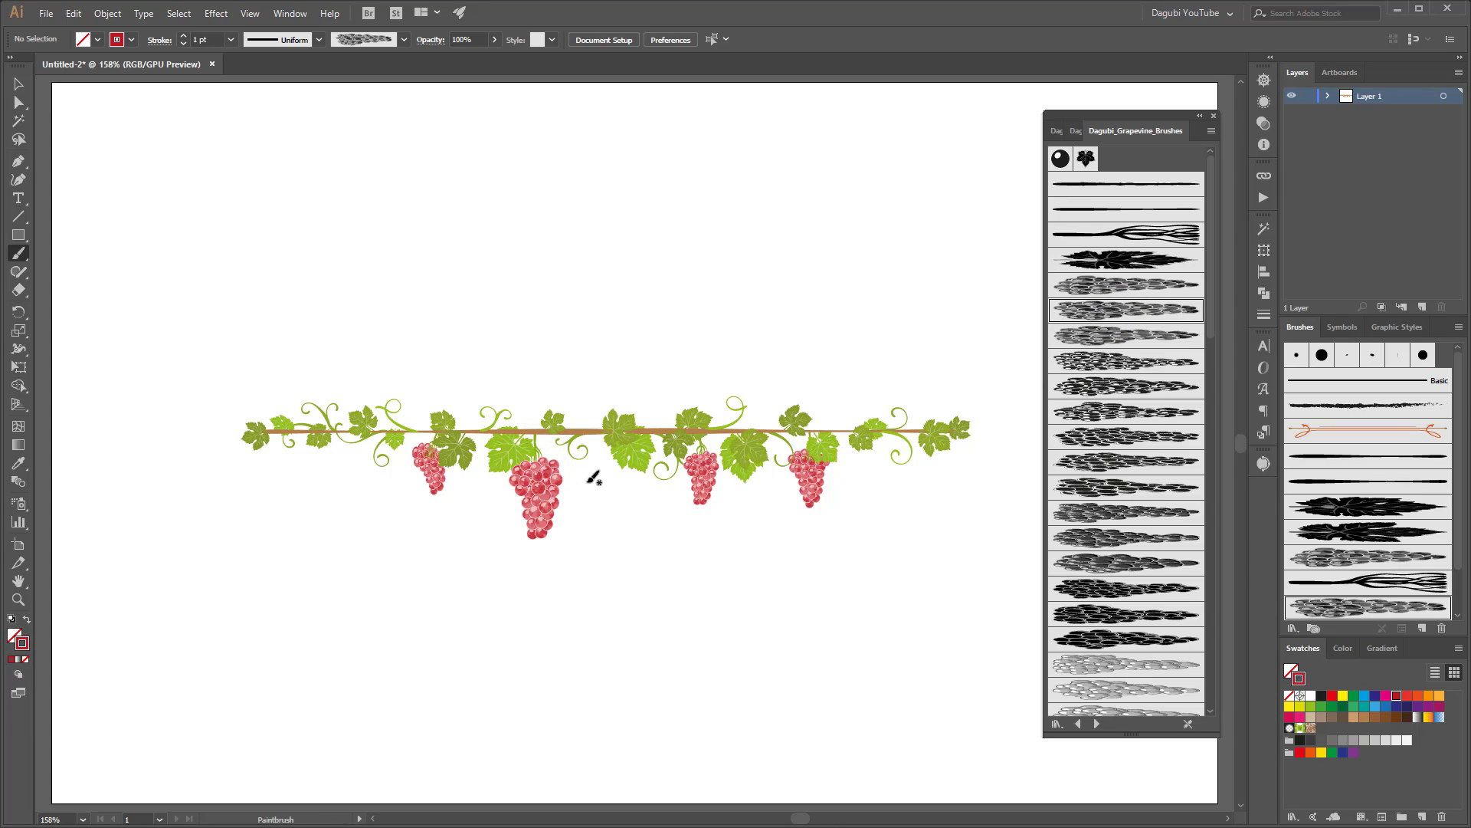
left_click_drag(540, 457, 537, 528)
left_click(644, 546)
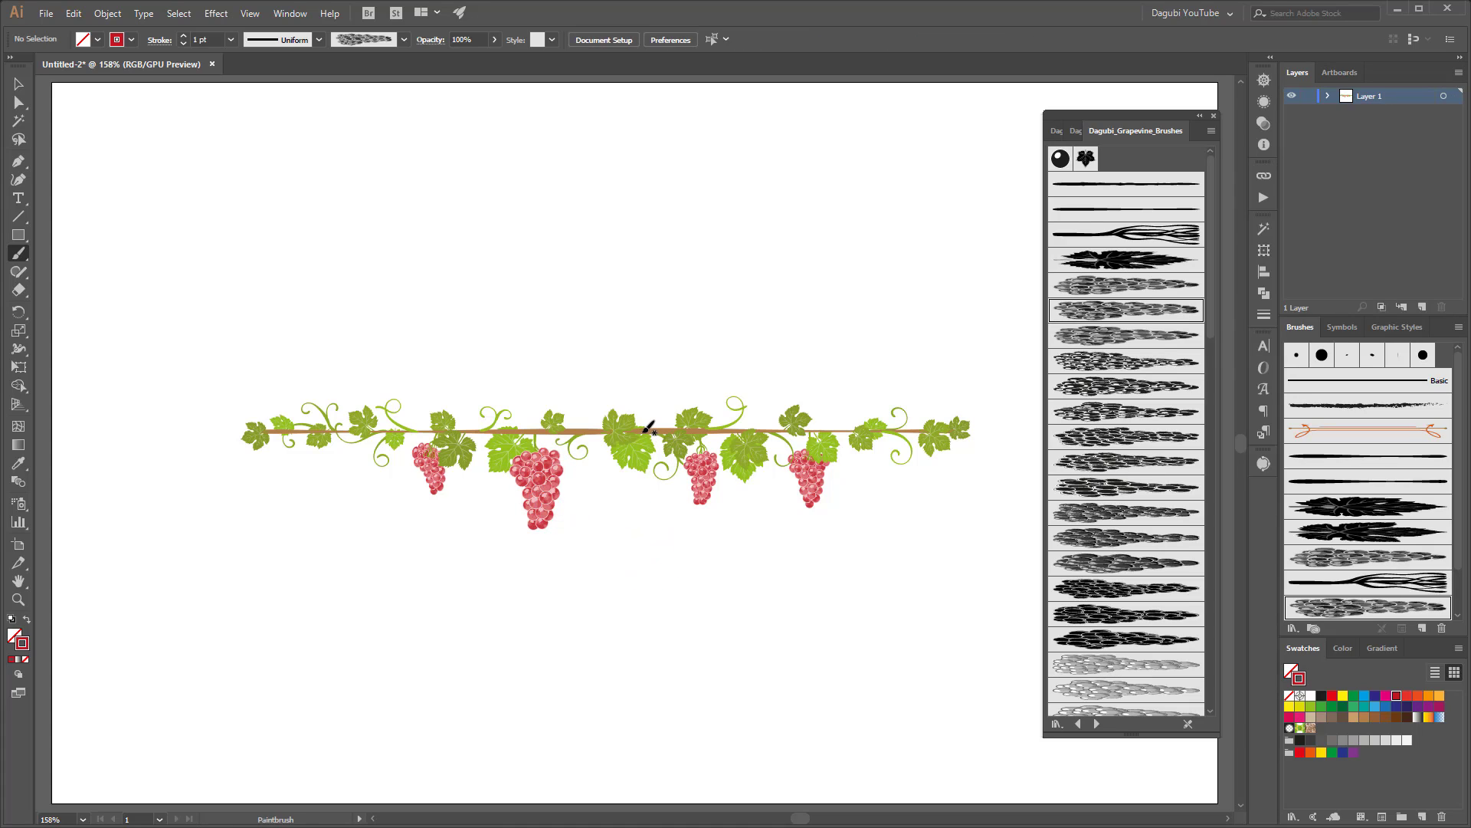
left_click_drag(646, 430, 645, 485)
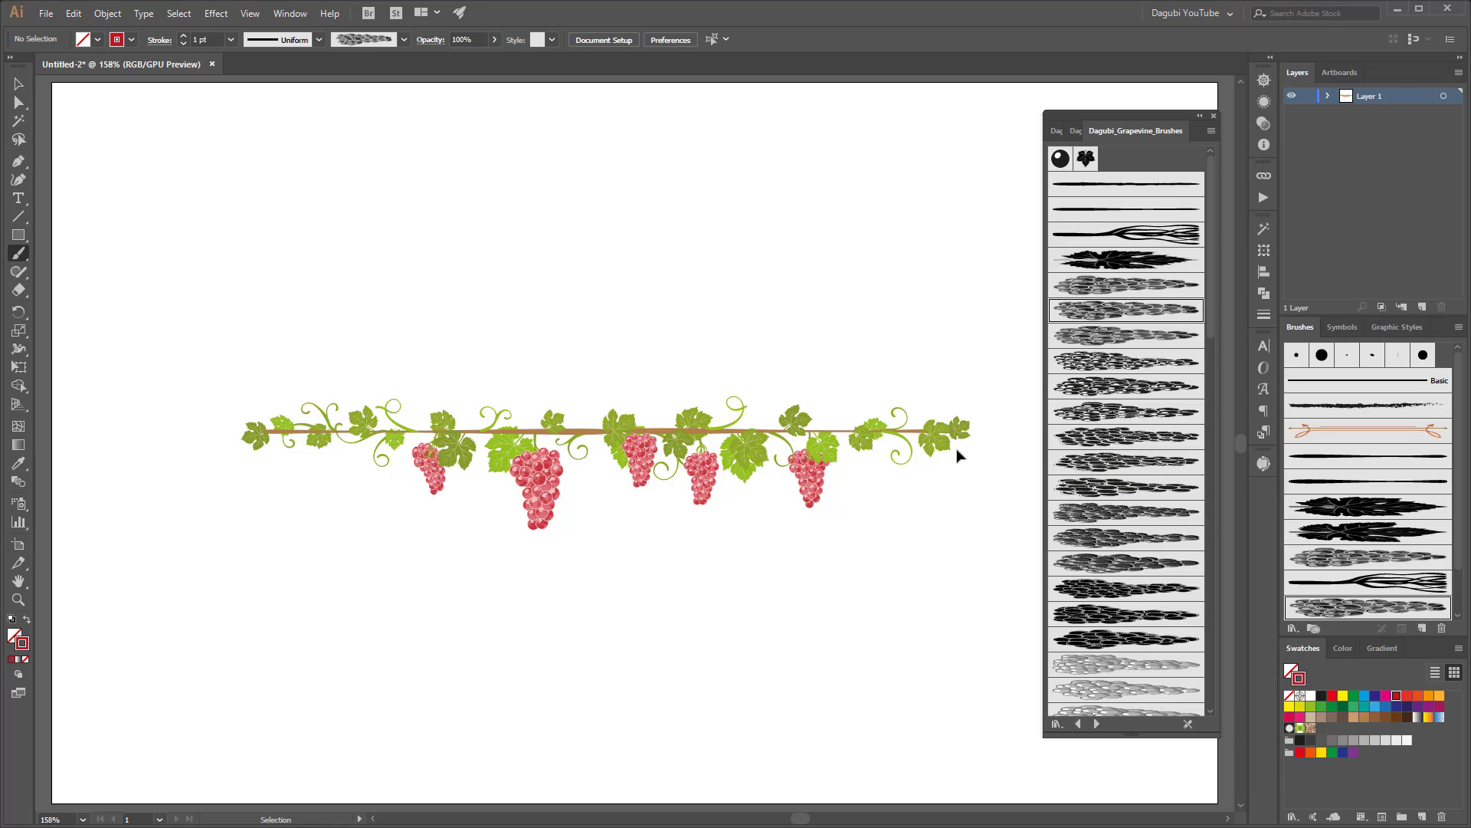
Step: Add grape leaves over the middle and left-centre grape bunches
left_click_drag(948, 457, 945, 452)
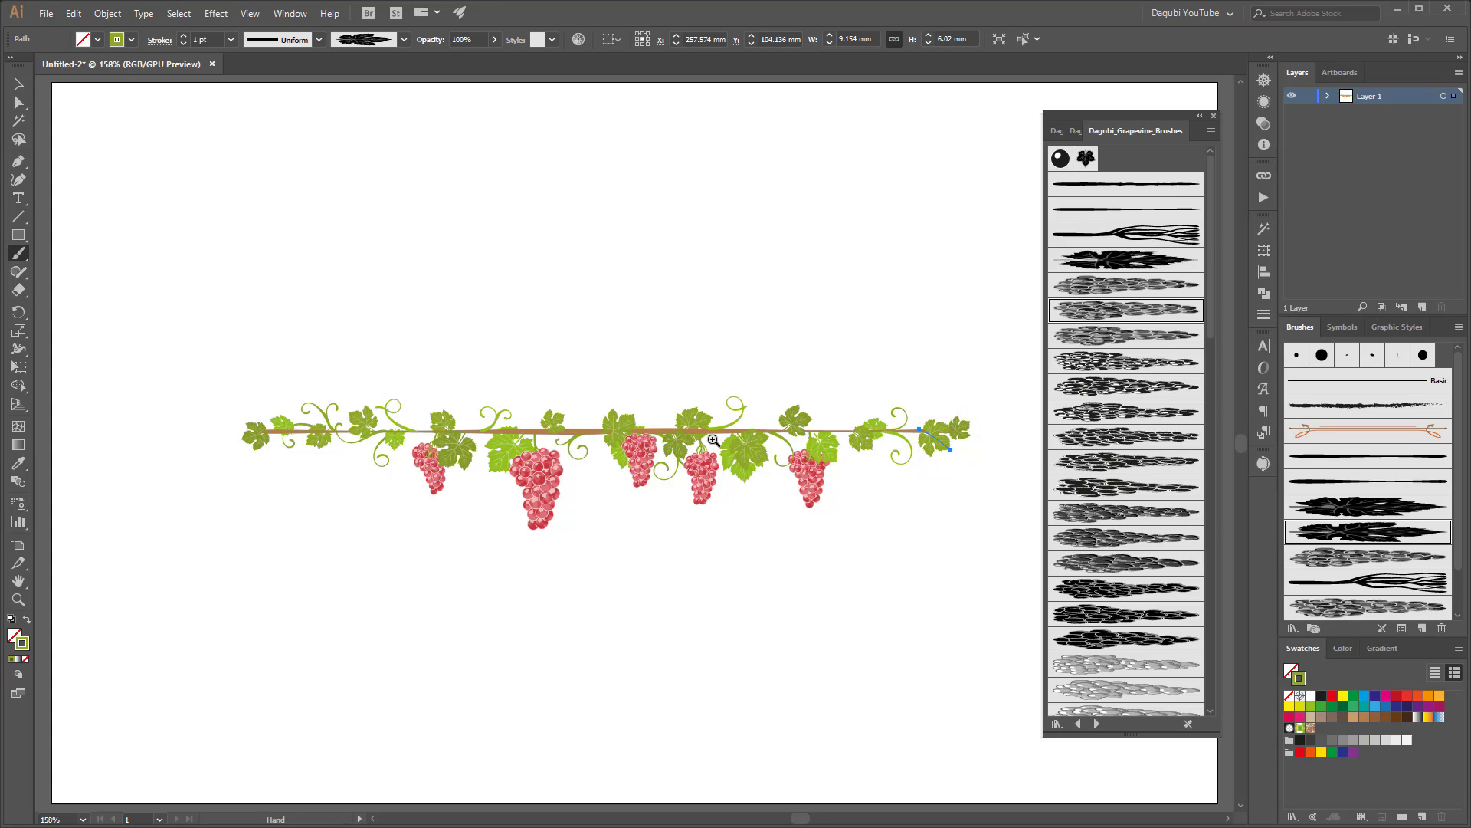
left_click_drag(709, 443, 861, 565)
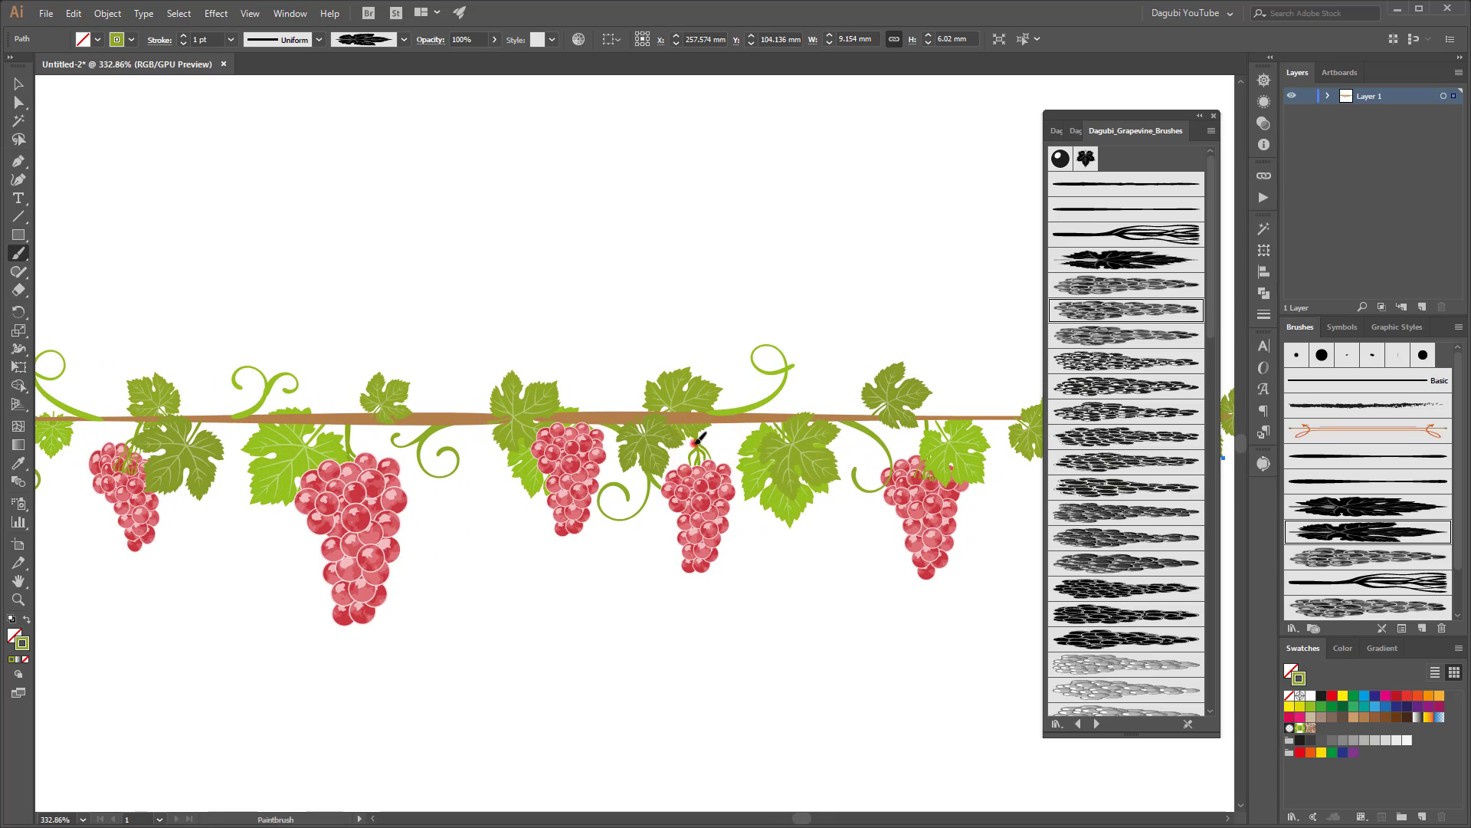
left_click_drag(696, 441, 725, 496)
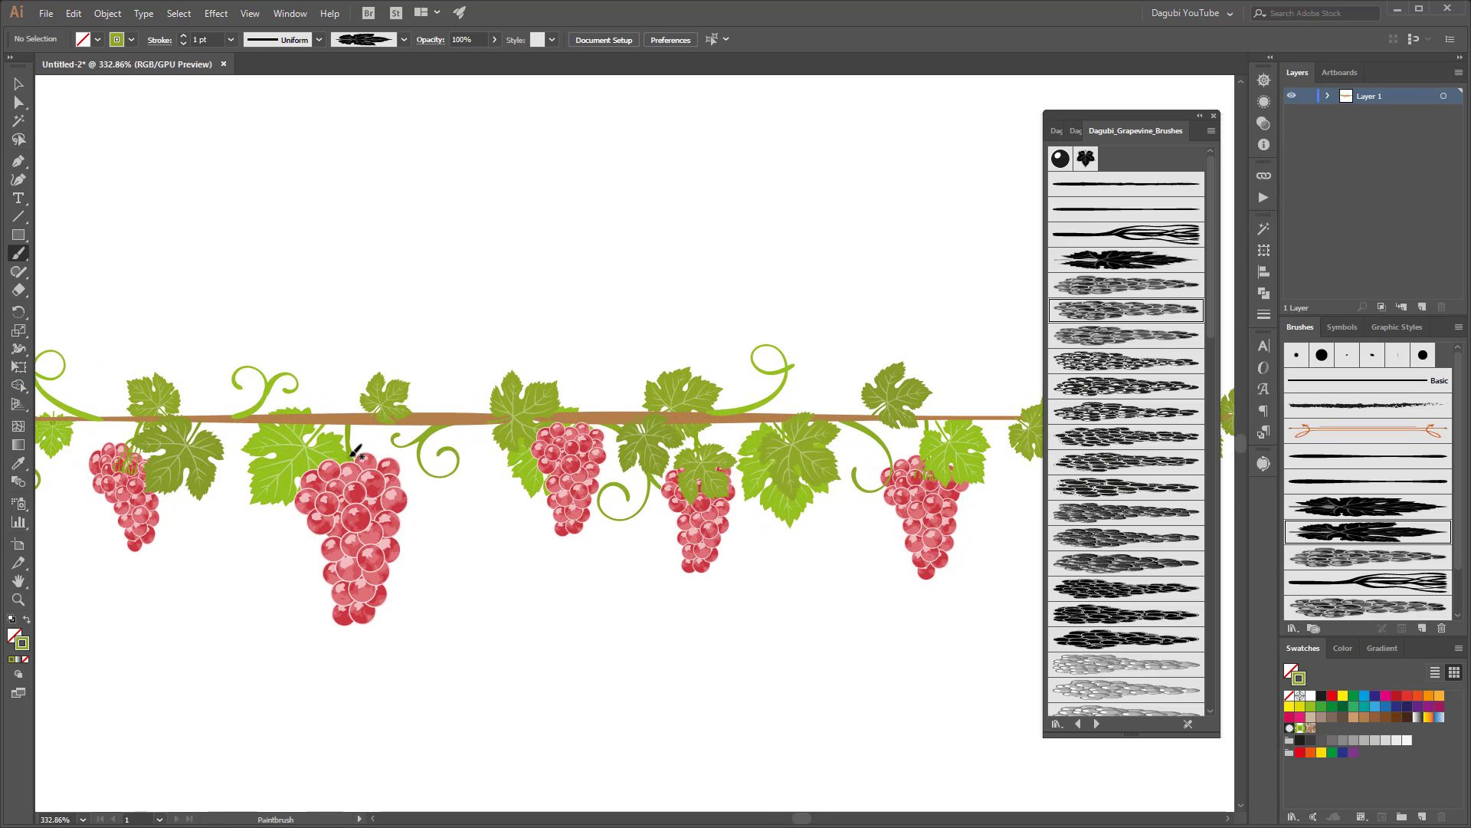
left_click_drag(355, 452, 383, 487)
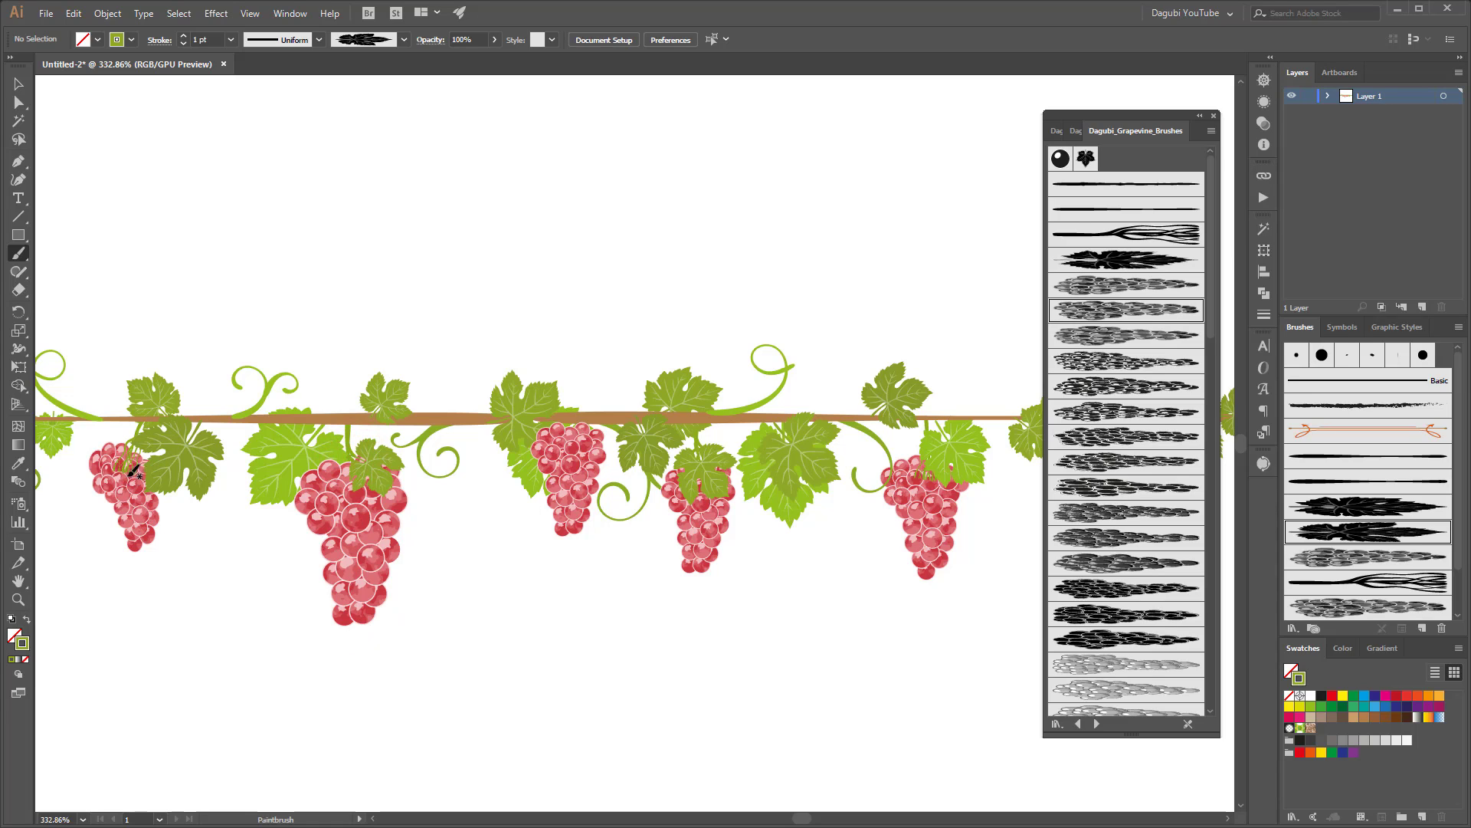
Step: Paint tendrils over the left and right bunches, sending one to back and one backward
left_click_drag(130, 458, 126, 542)
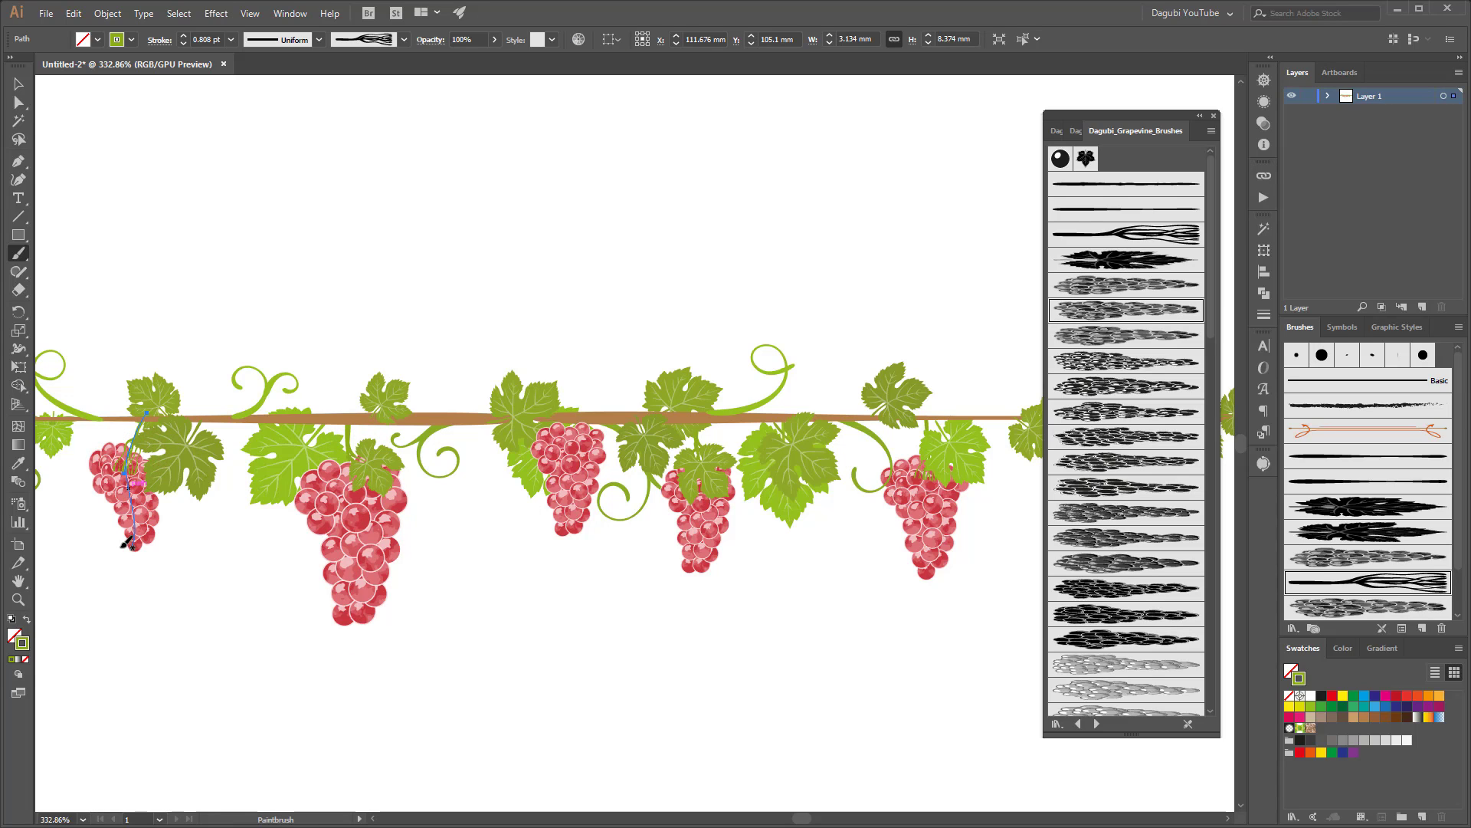
right_click(115, 459)
mouse_move(154, 701)
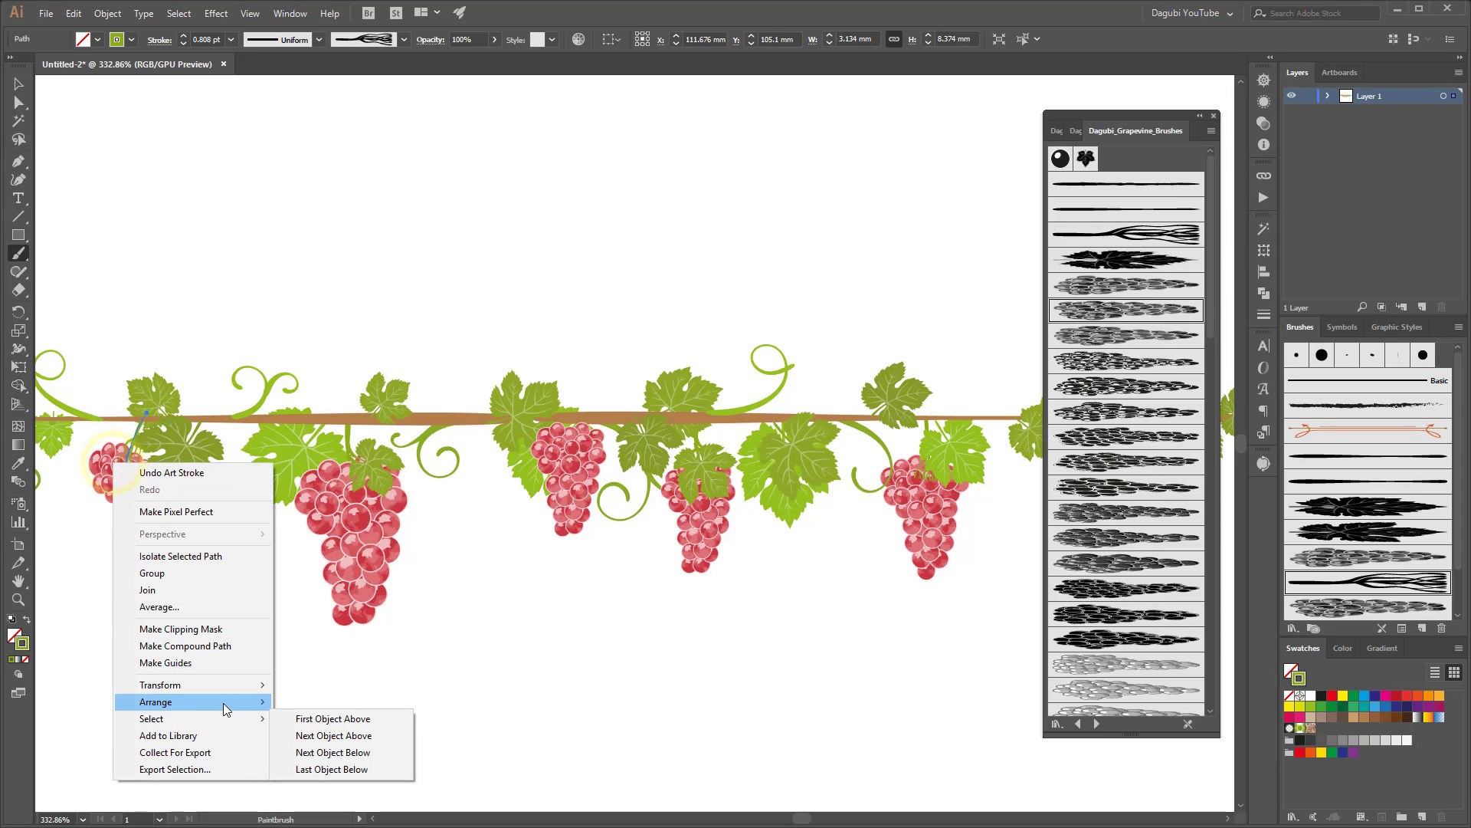
left_click(307, 753)
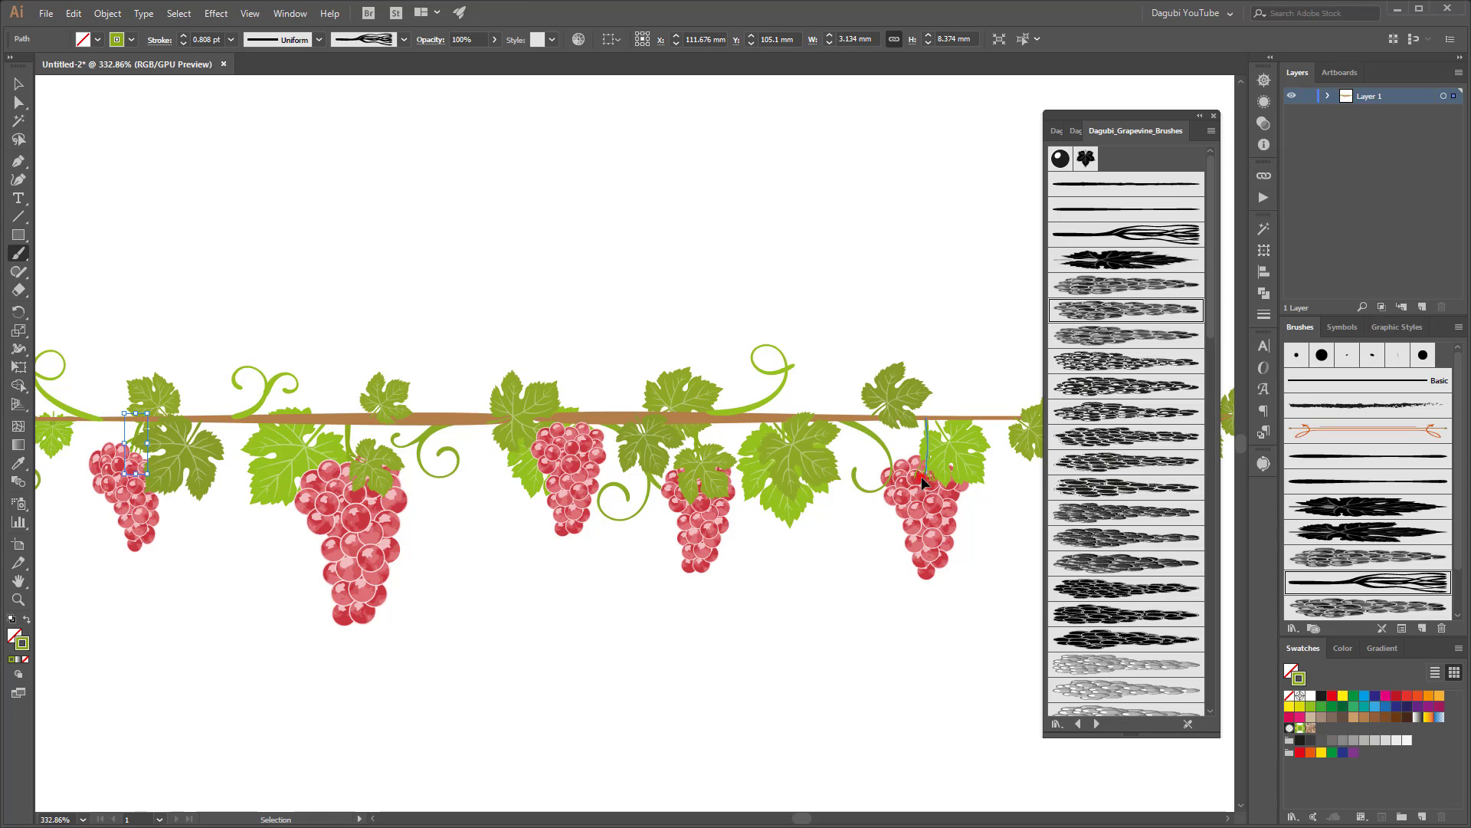
left_click_drag(924, 420, 918, 499)
right_click(831, 594)
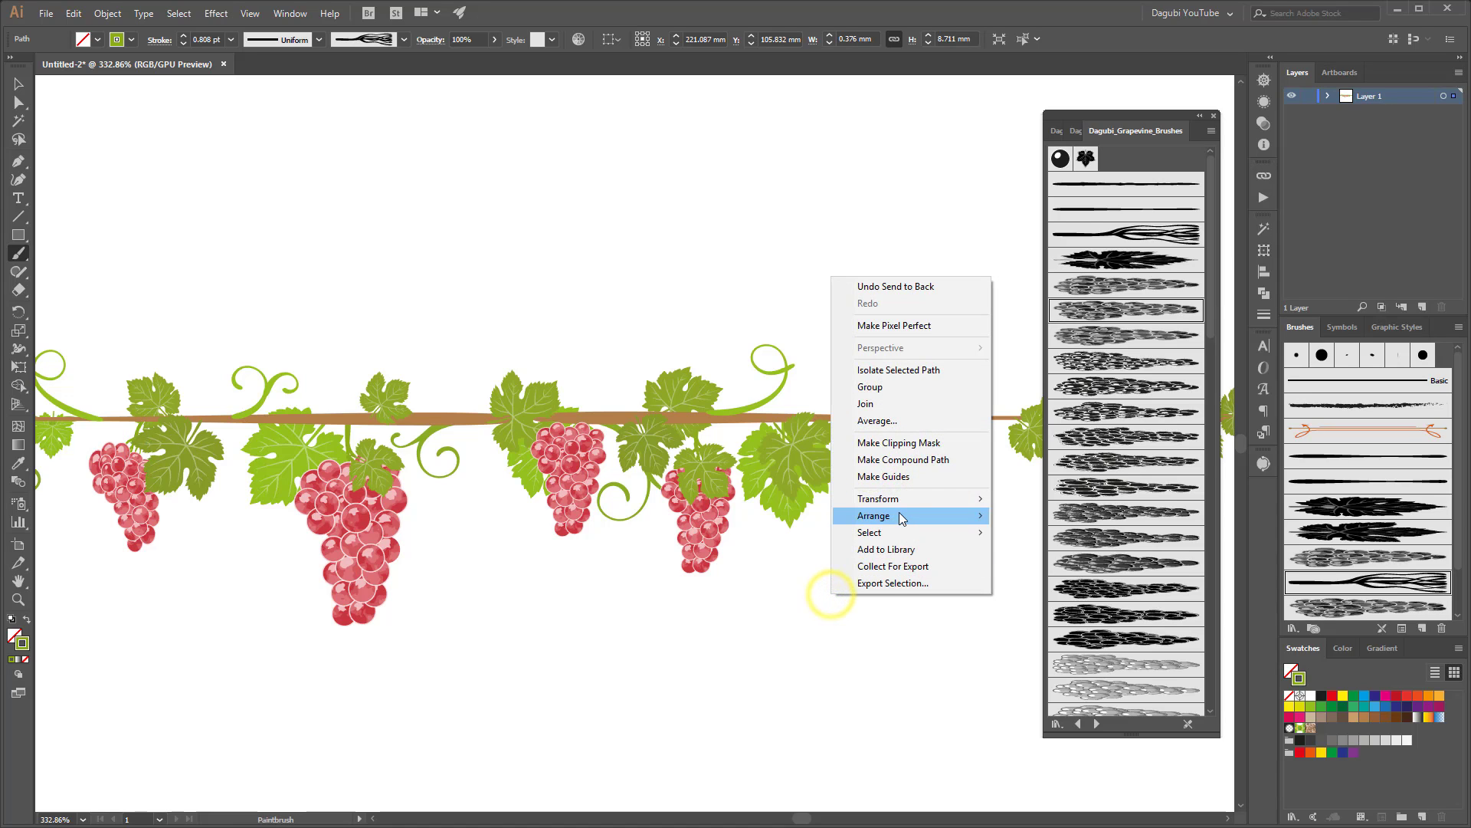
left_click(739, 562)
left_click(815, 583)
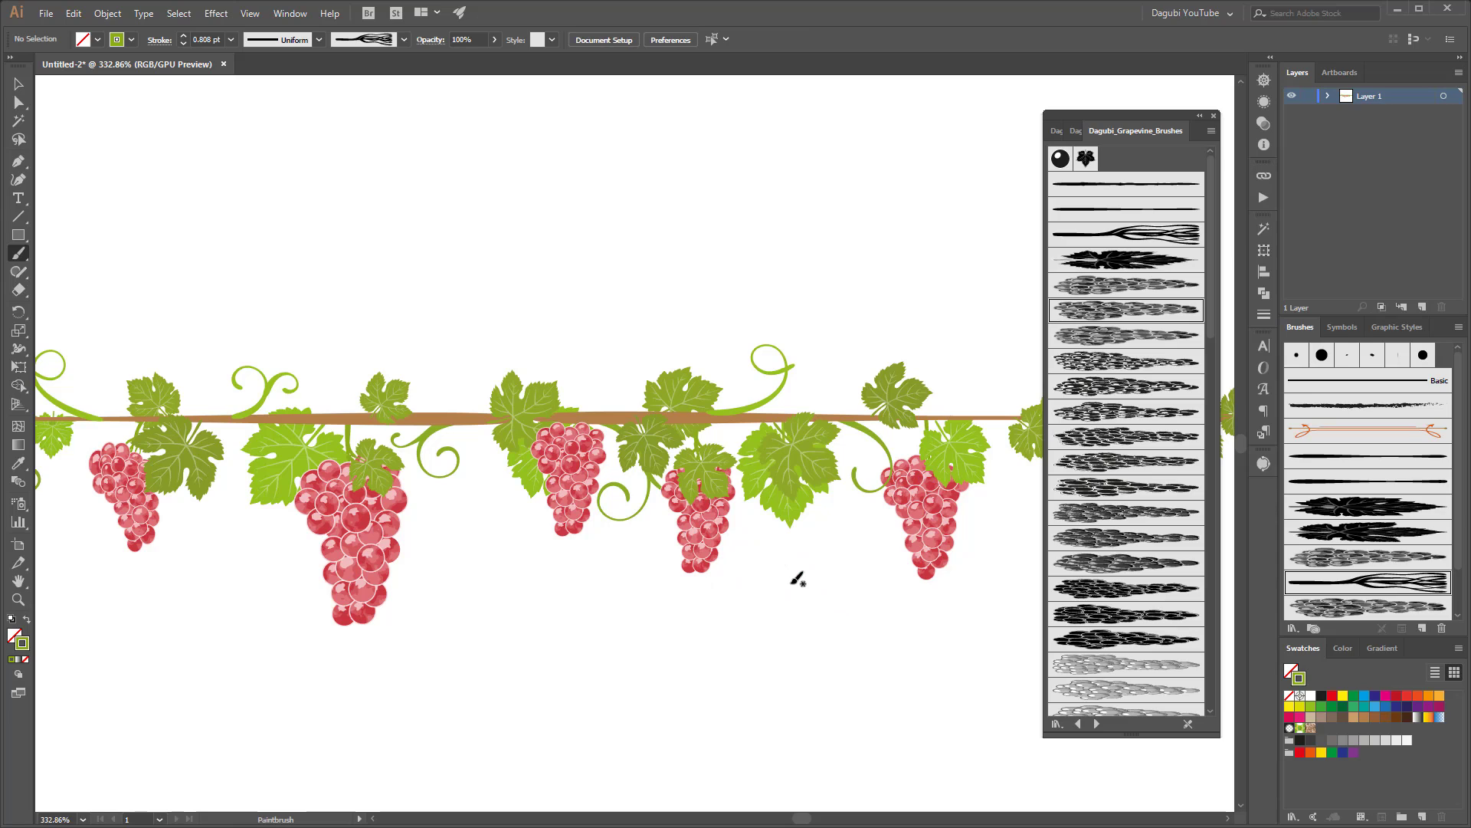
Step: Reuse a leaf stroke's brush to add a small leaf over the left grape bunch
left_click(399, 395, "ctrl")
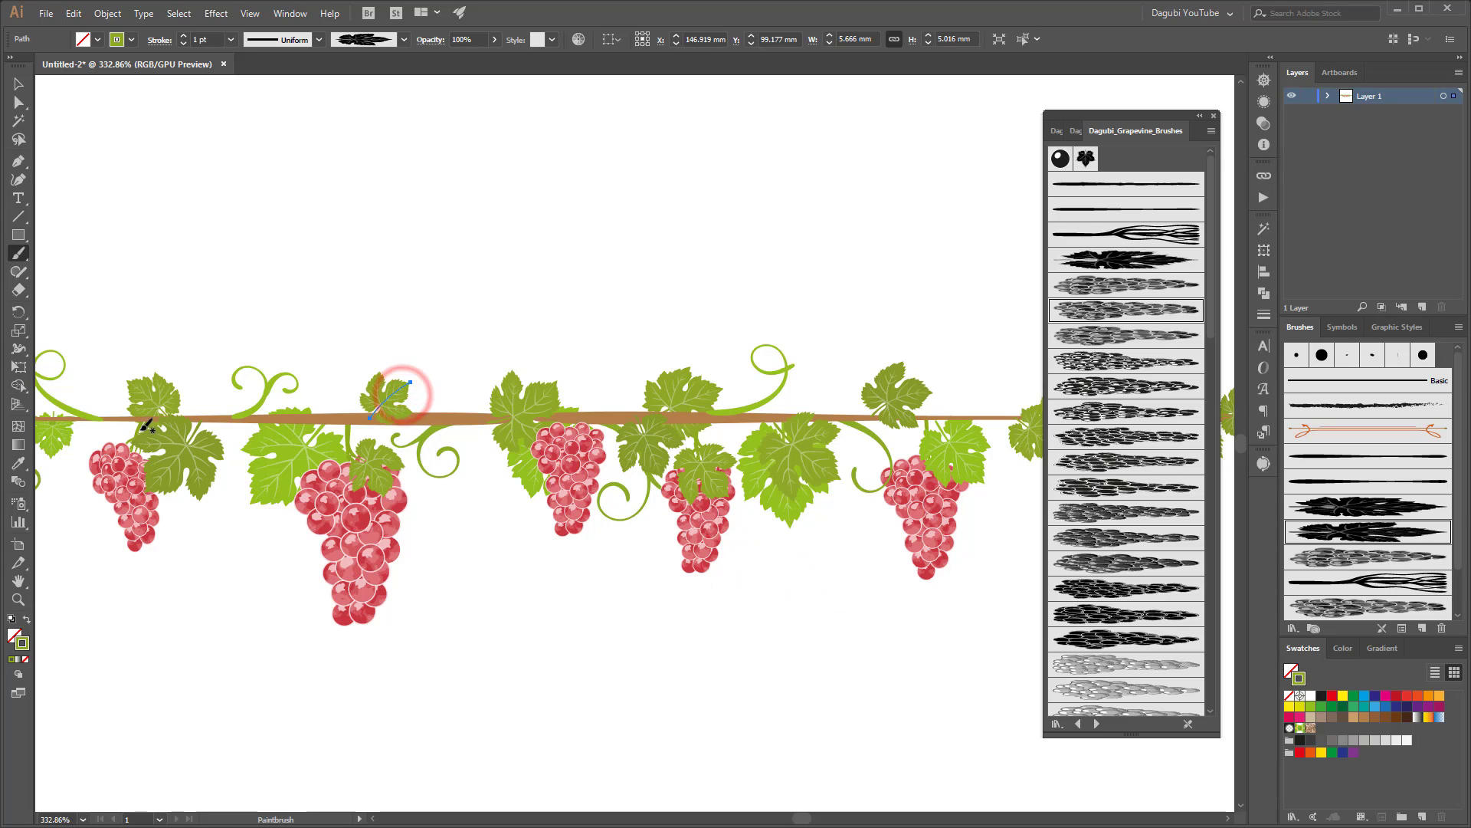
left_click_drag(138, 431, 98, 466)
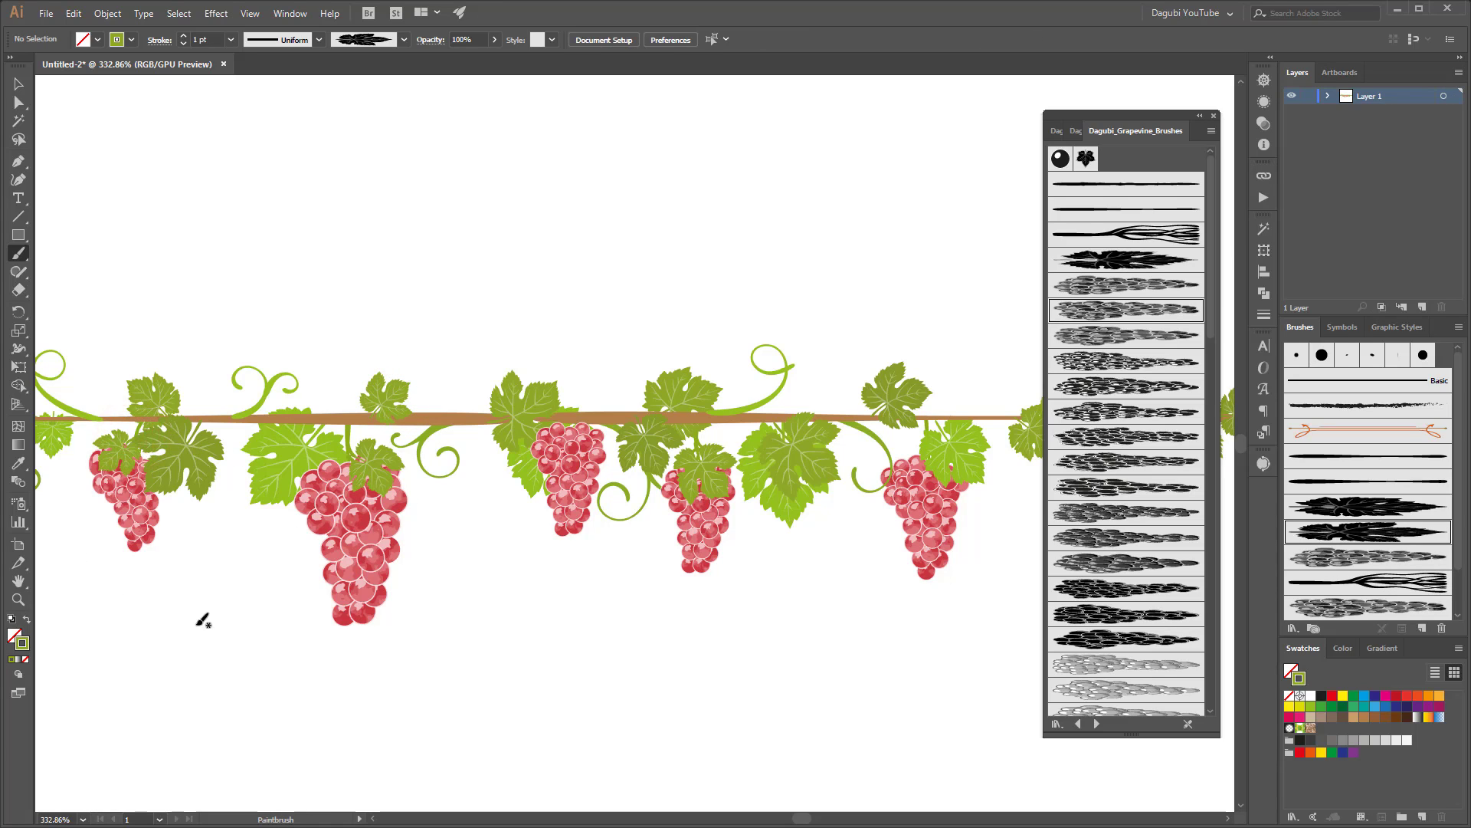
scroll(627, 646, "down", 5)
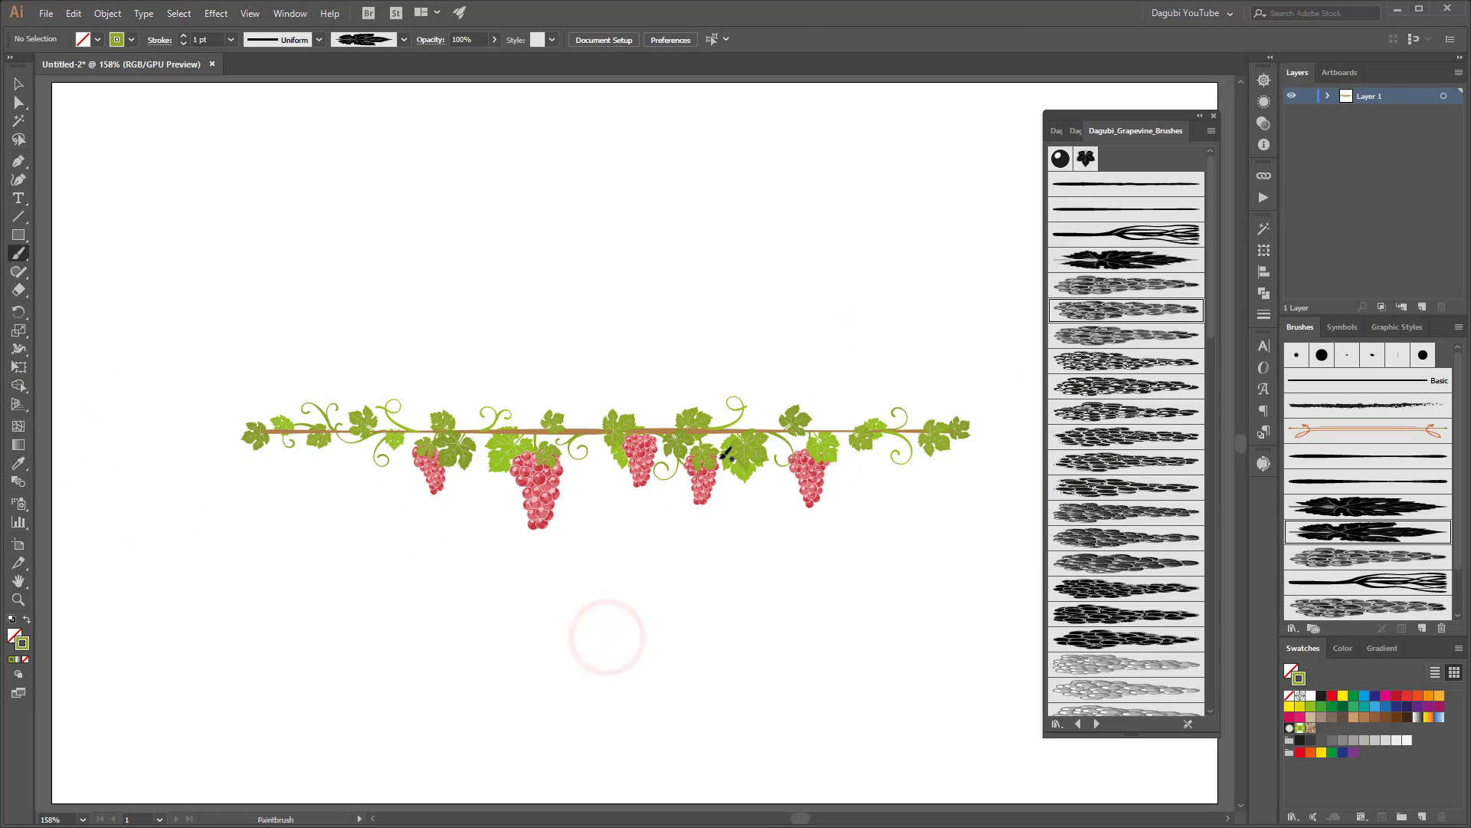
Step: Add a leaf and tendril curl by the middle bunch with the other leaf brush, then set Draw Behind
scroll(632, 440, "up", 3)
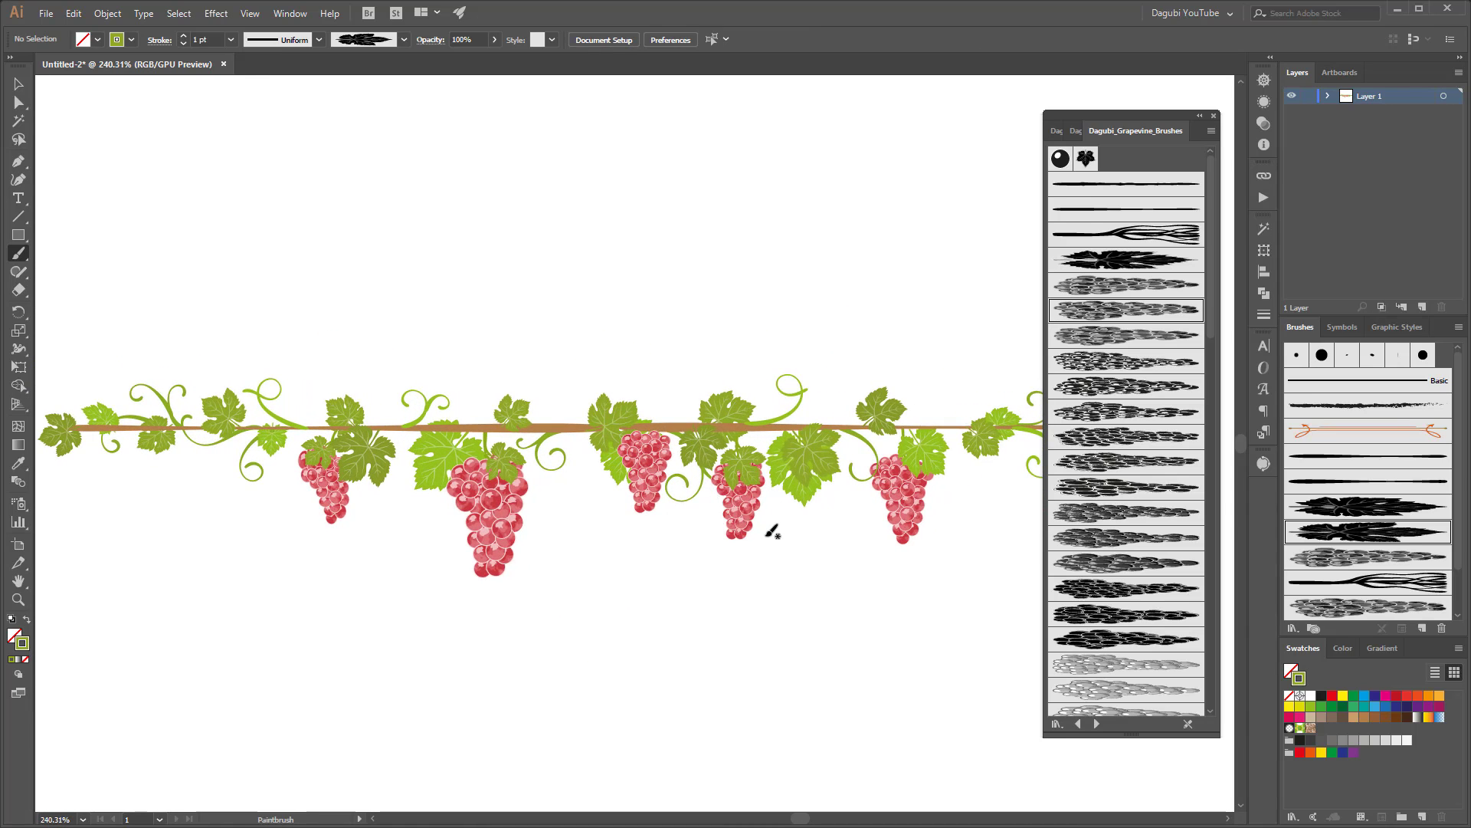
left_click(1377, 507)
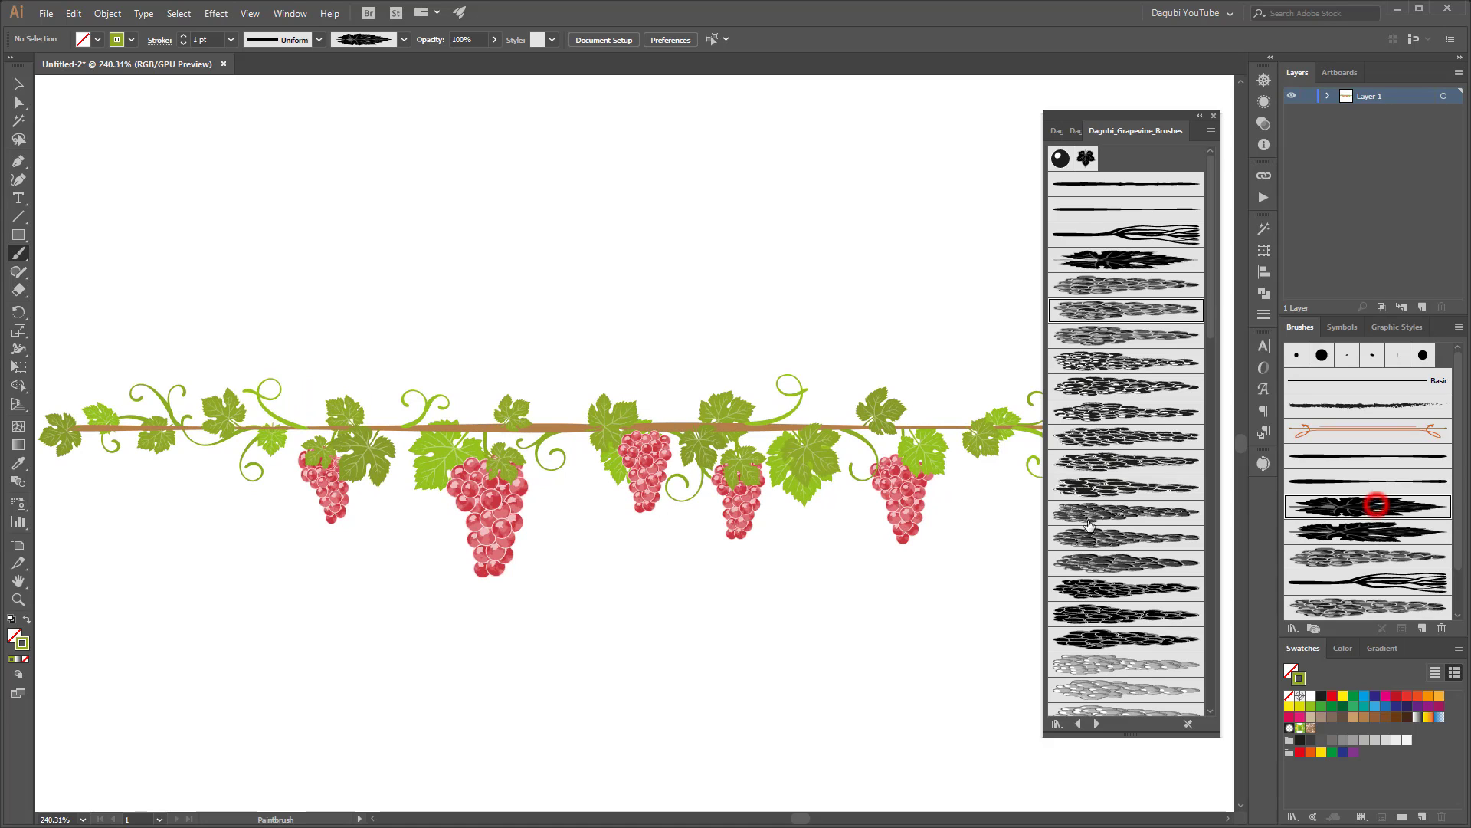
left_click_drag(629, 426, 649, 440)
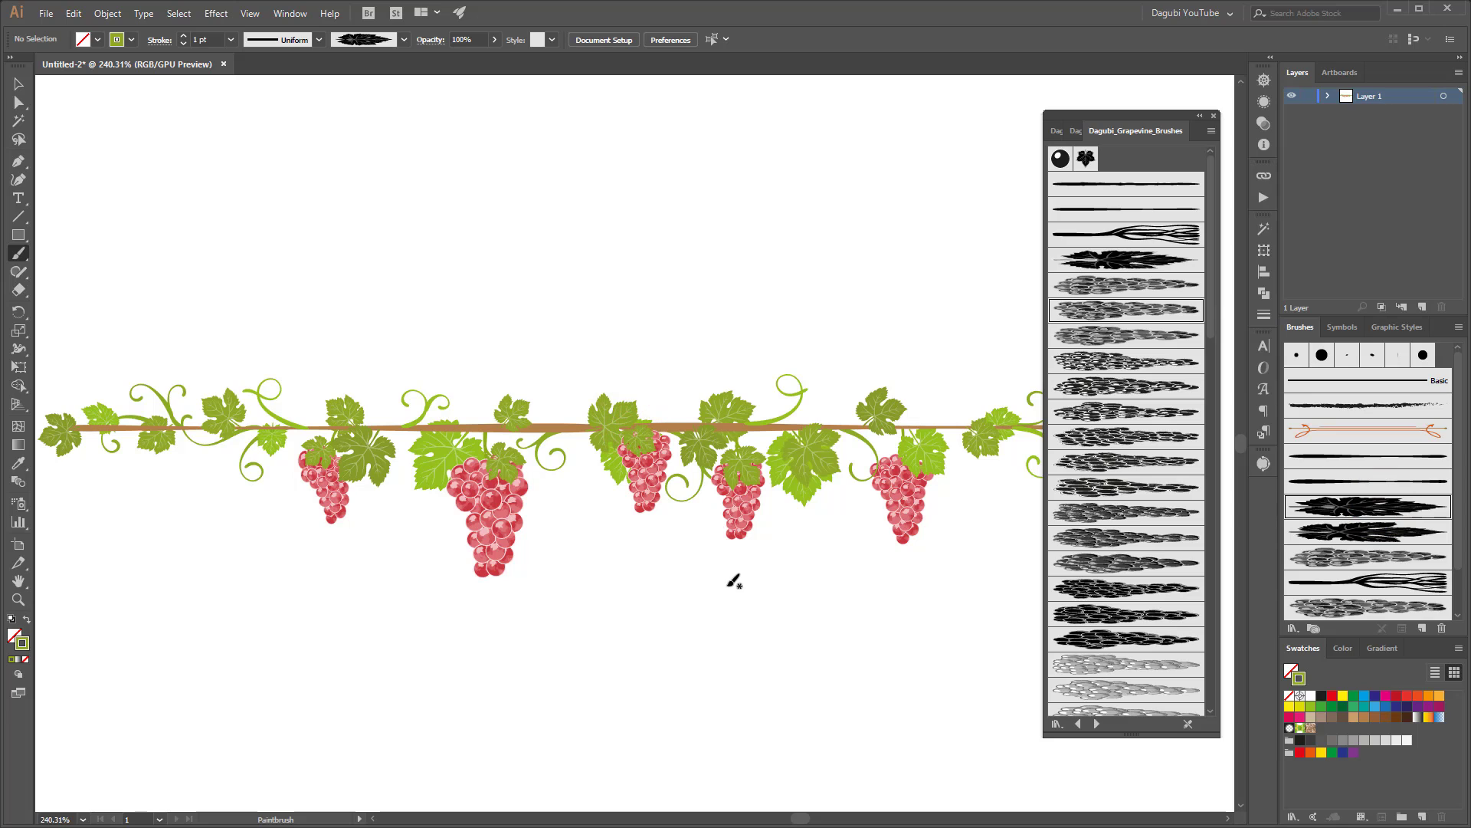
left_click_drag(677, 502, 678, 500)
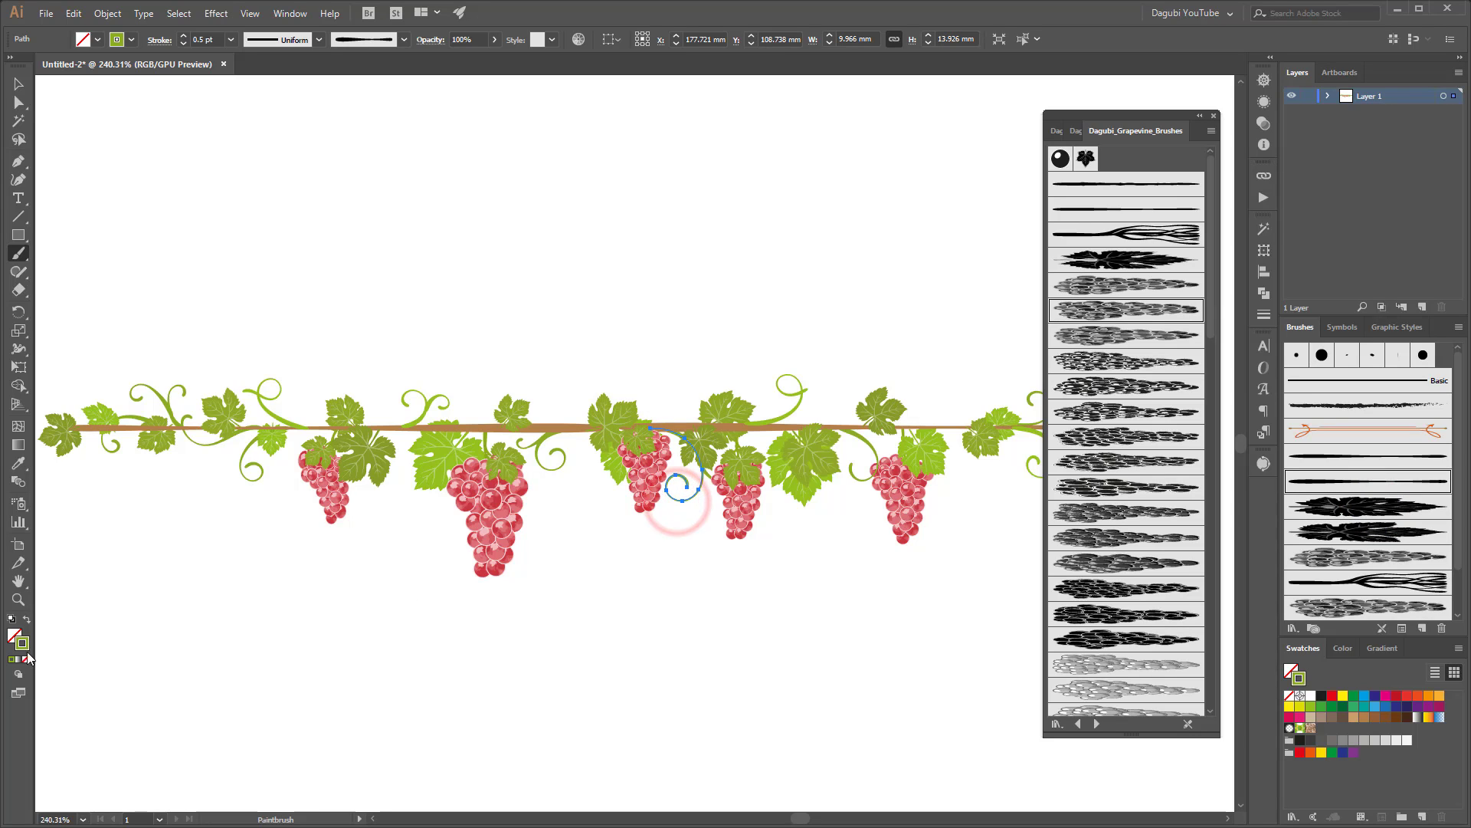
left_click(18, 674)
left_click(47, 692)
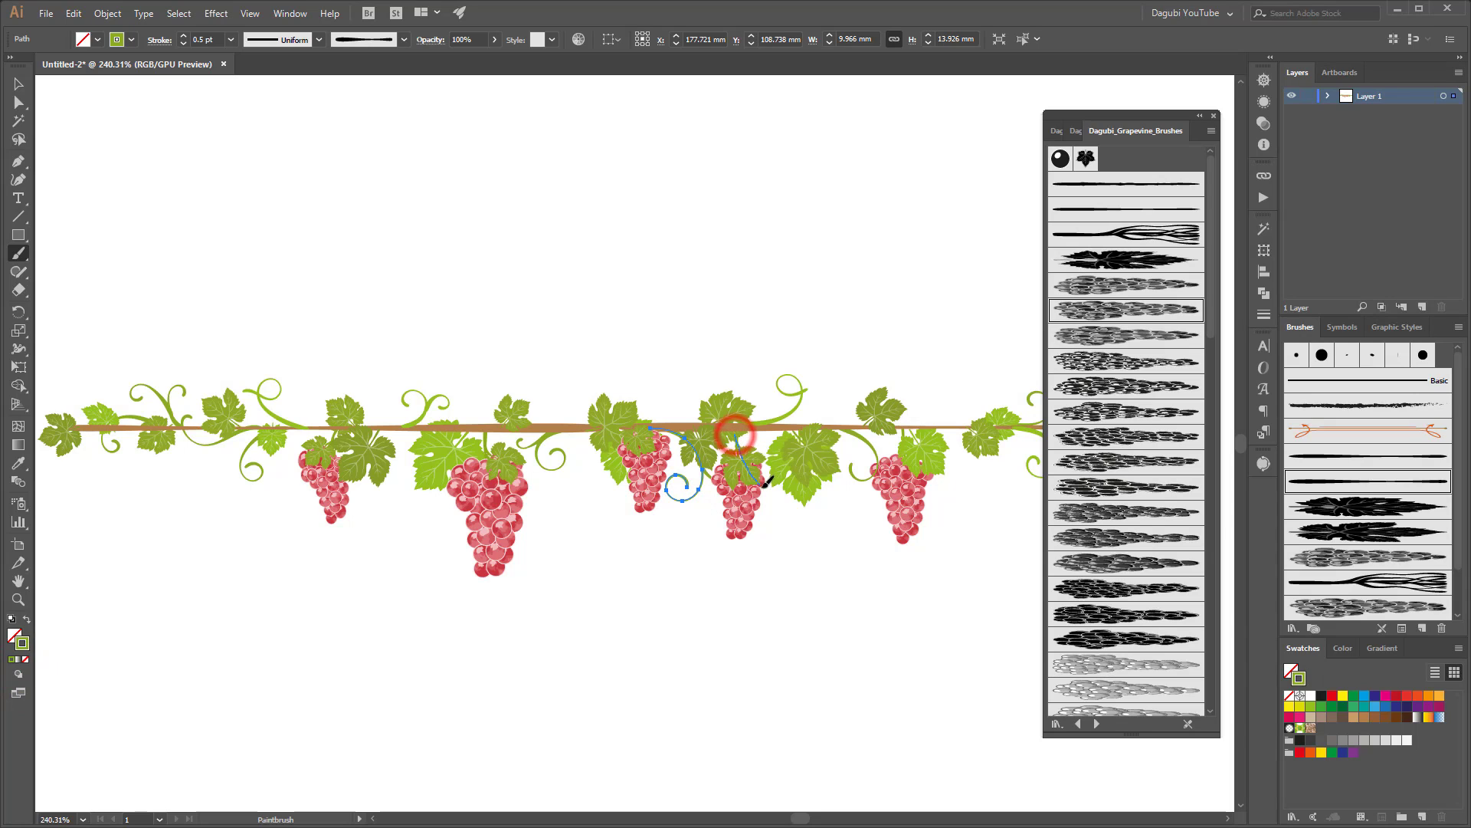
left_click(736, 434, "ctrl")
Step: Paint tendrils curling down and right from leaves, a curl below the centre leaf, and a leaf near the right bunch
left_click_drag(883, 512, 826, 508)
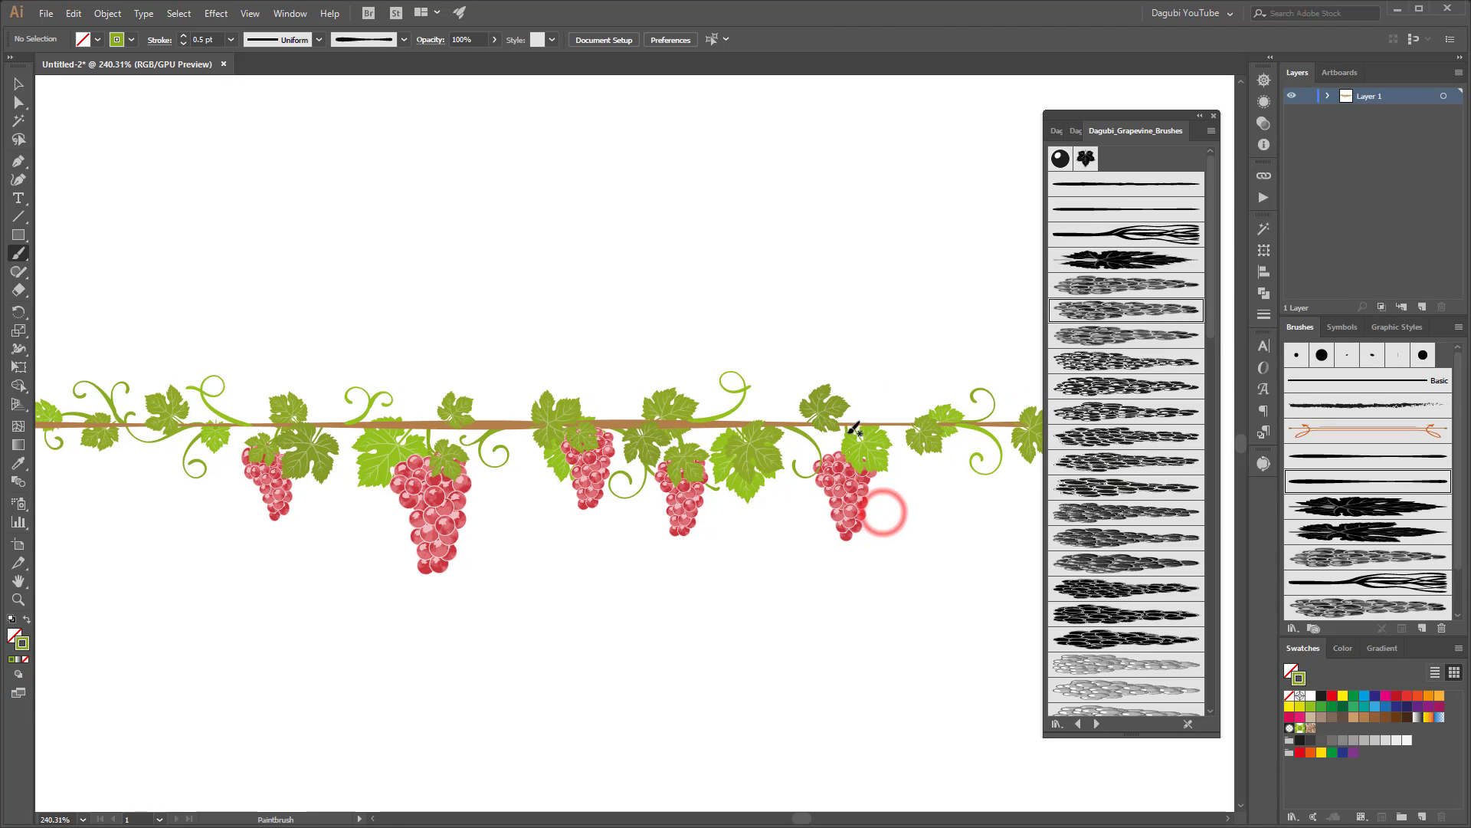
left_click_drag(846, 423, 903, 462)
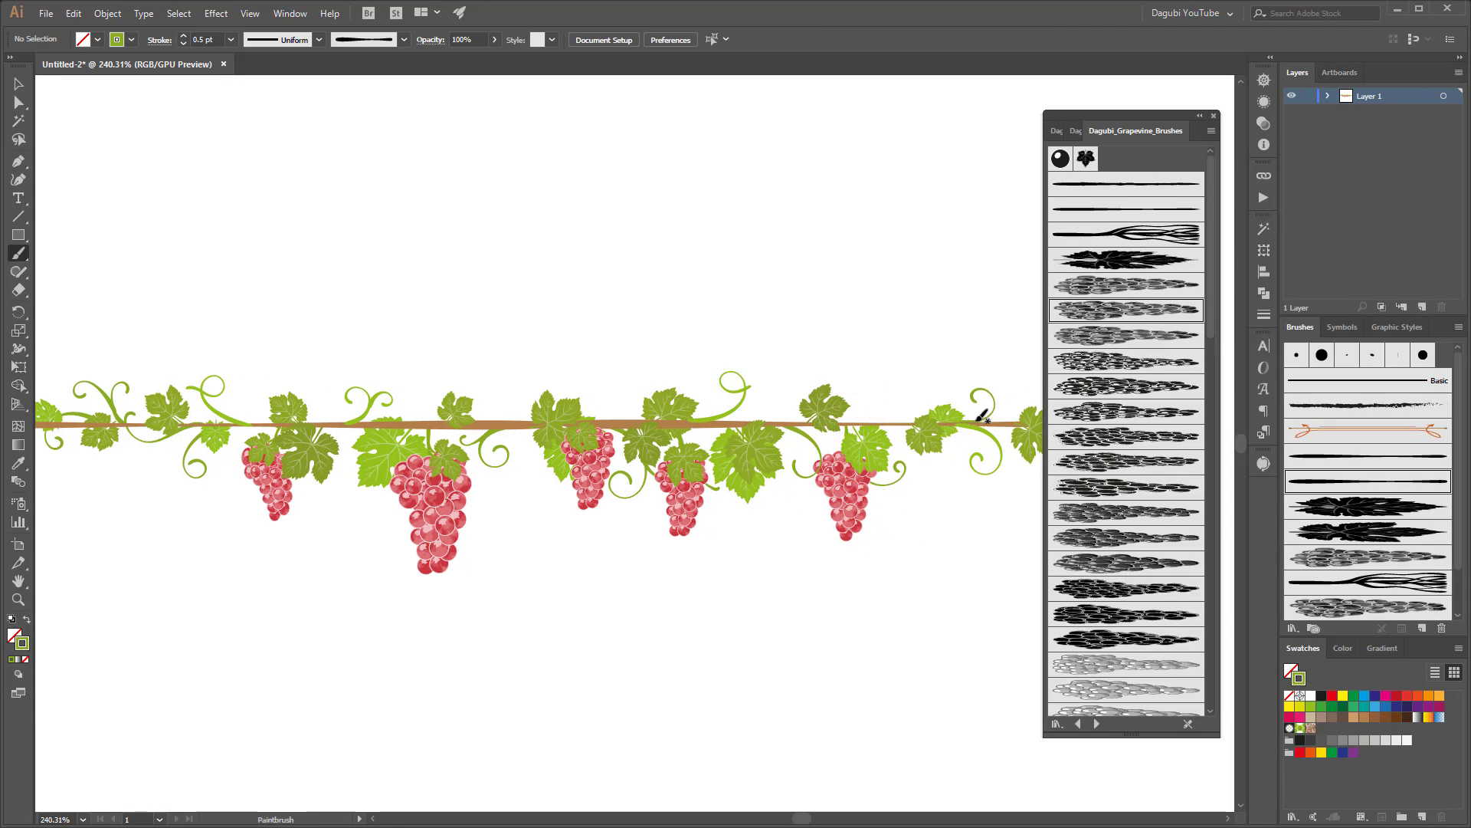
mouse_move(817, 421)
left_mouse_down()
mouse_move(898, 419)
mouse_move(886, 406)
left_mouse_up()
left_click_drag(461, 534, 767, 469)
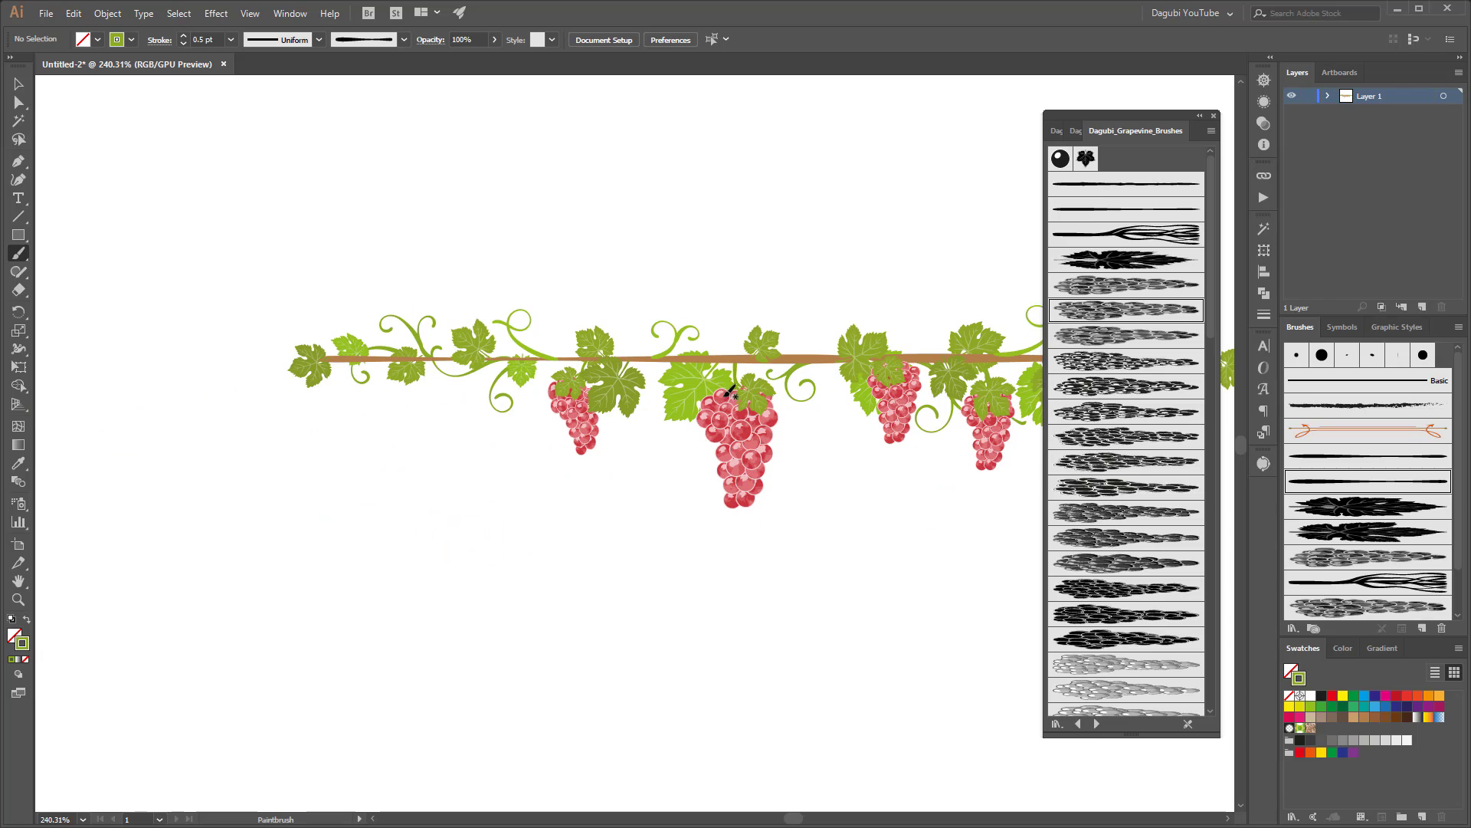
left_click_drag(738, 376, 676, 437)
mouse_move(845, 515)
left_mouse_down()
mouse_move(717, 510)
mouse_move(654, 487)
left_mouse_up()
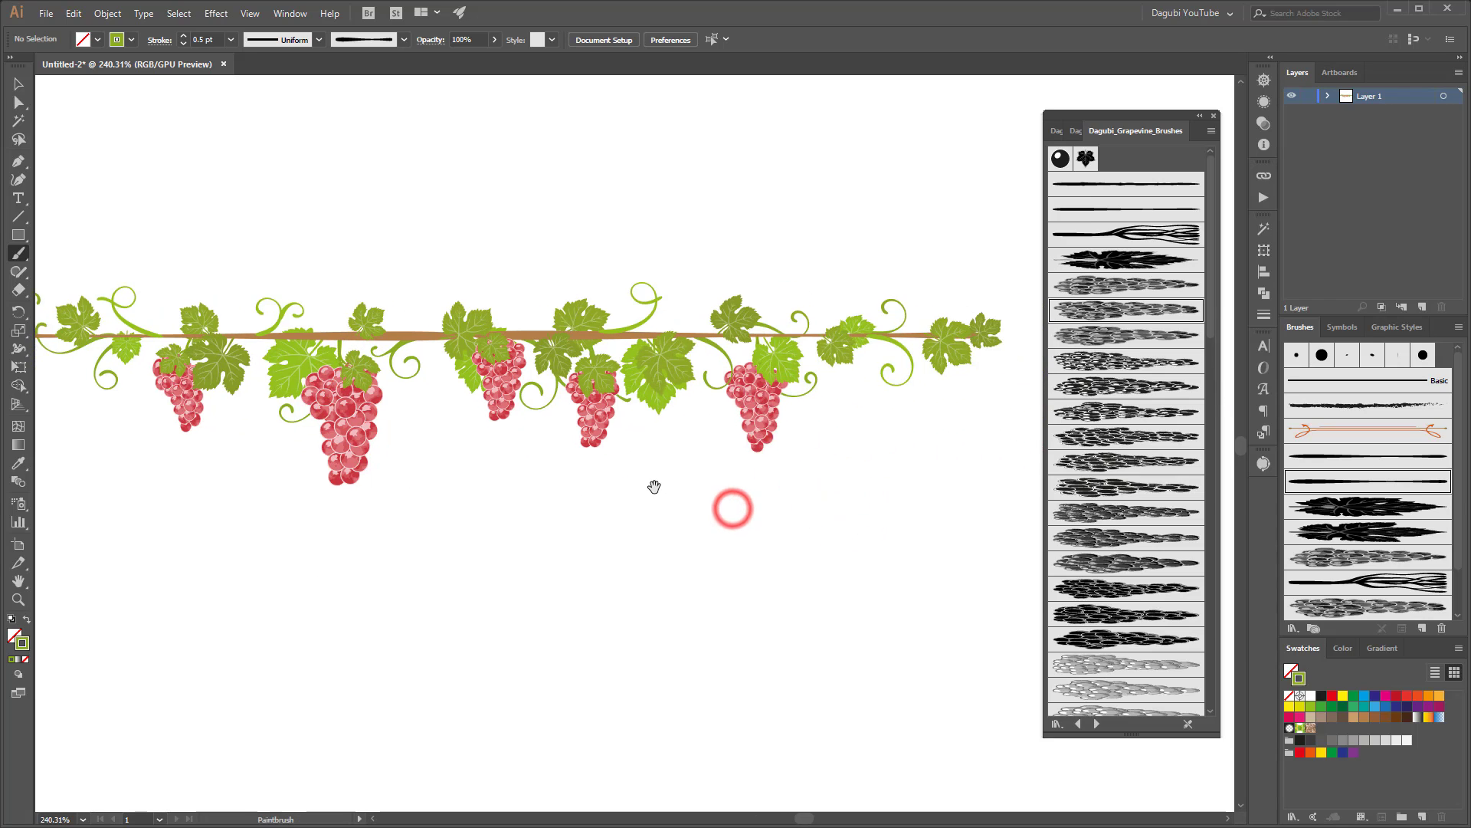
scroll(683, 426, "up", 2)
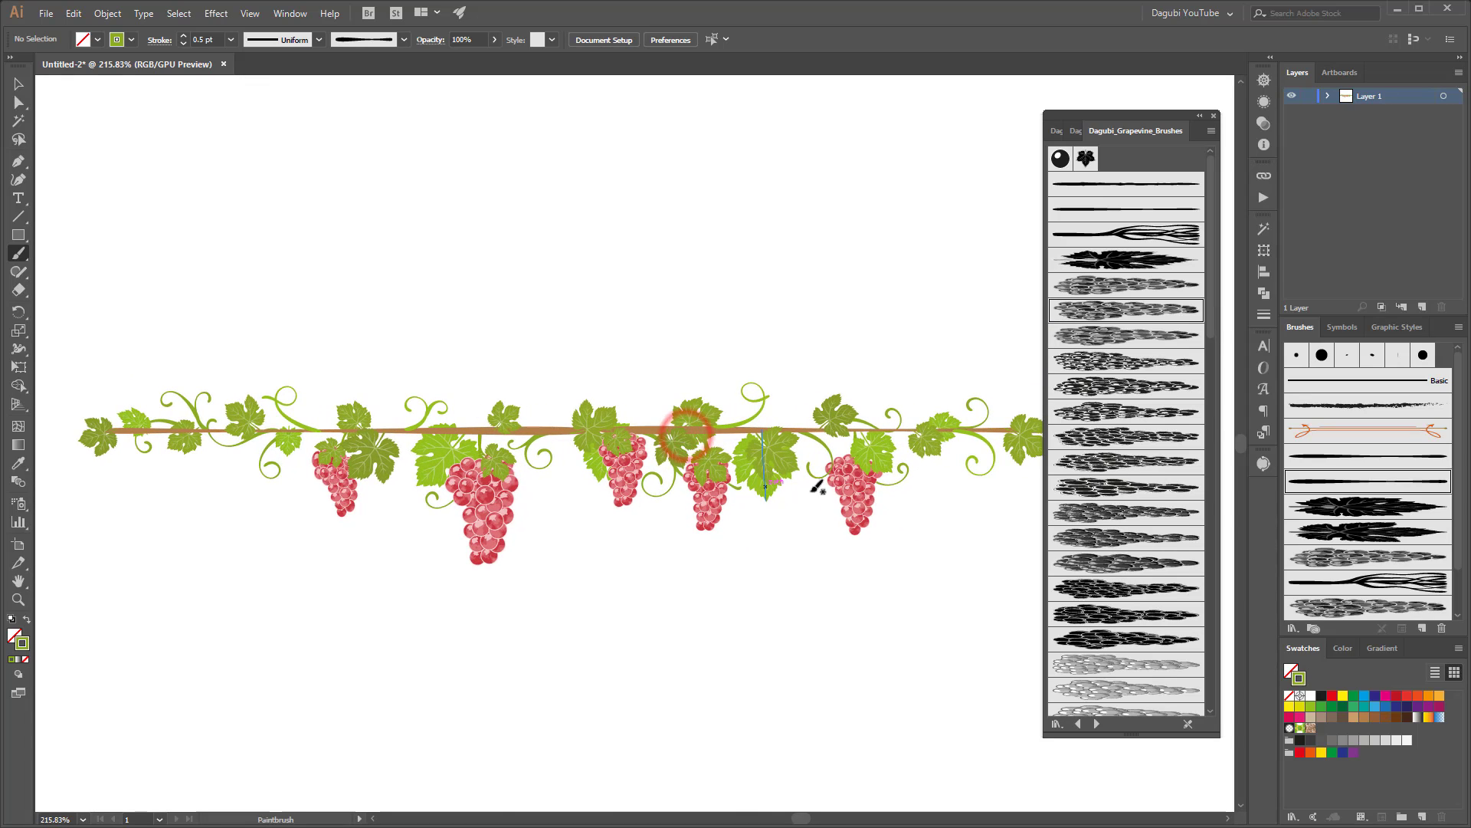
left_click(972, 578)
Step: Add leaves near the right bunch, above the left-centre bunch and right of centre, then restore Draw Normal
left_click_drag(818, 428, 858, 414)
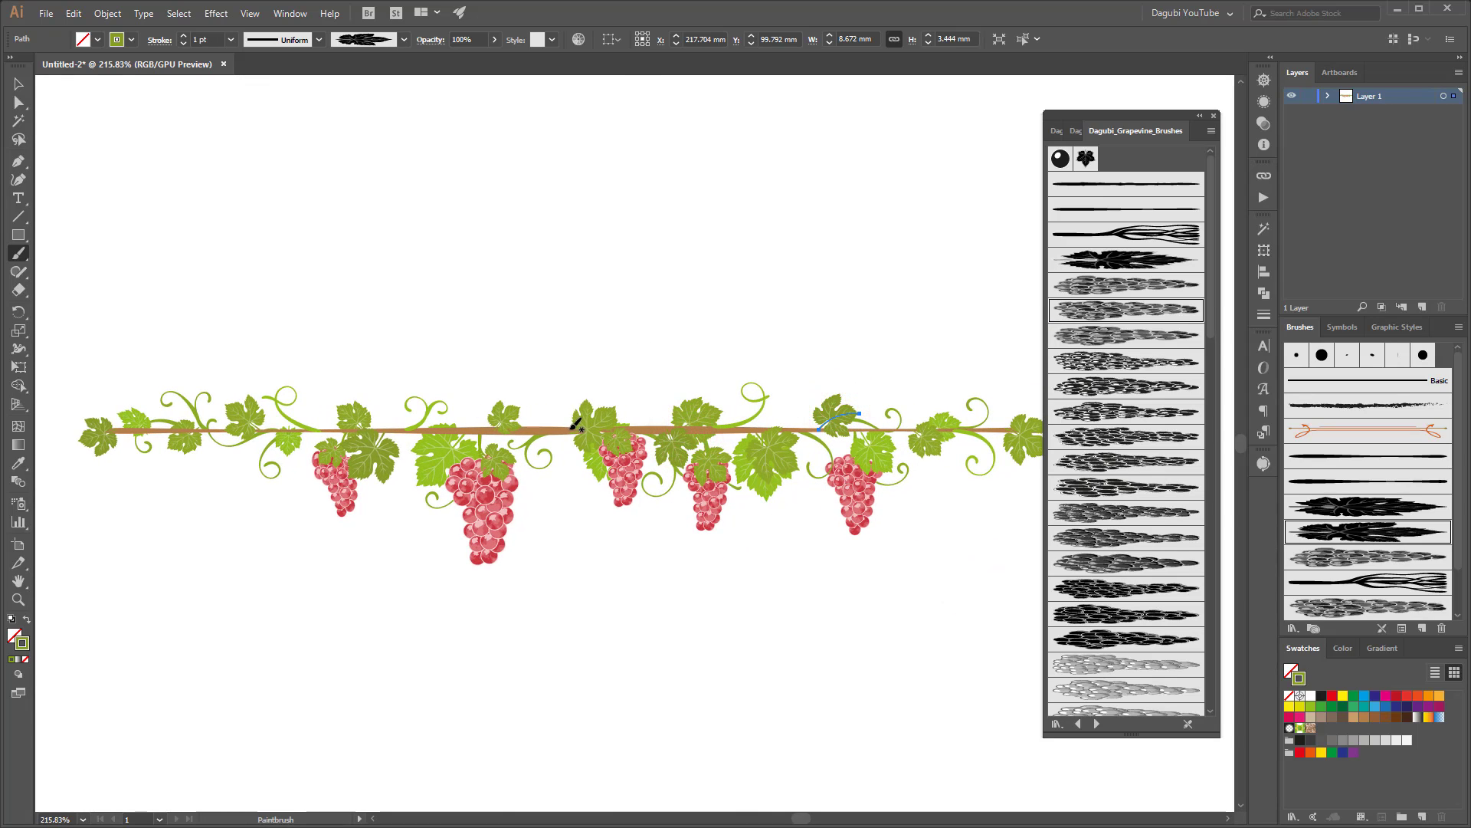
left_click_drag(568, 432, 491, 383)
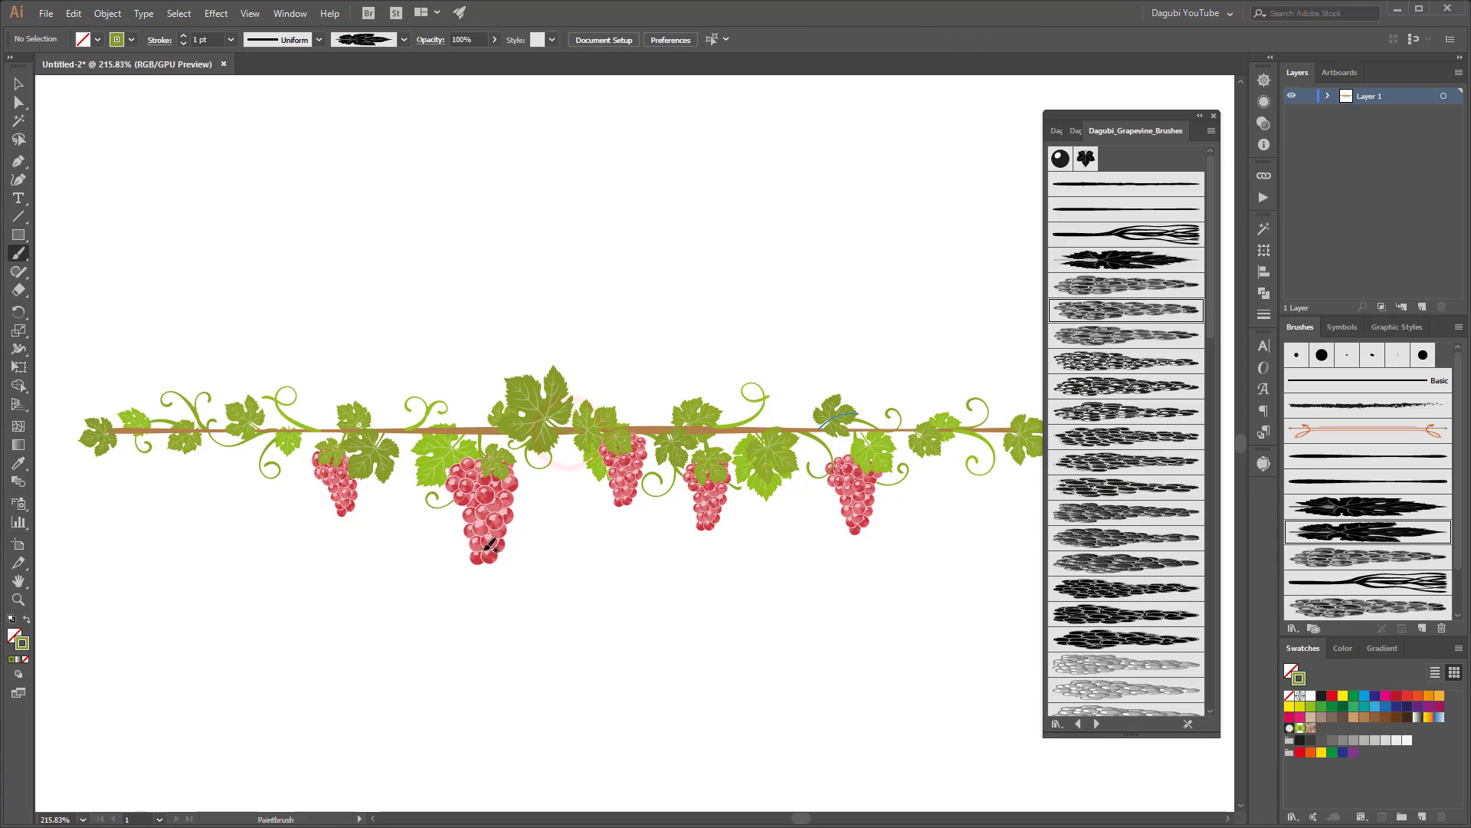
left_click_drag(741, 426, 789, 370)
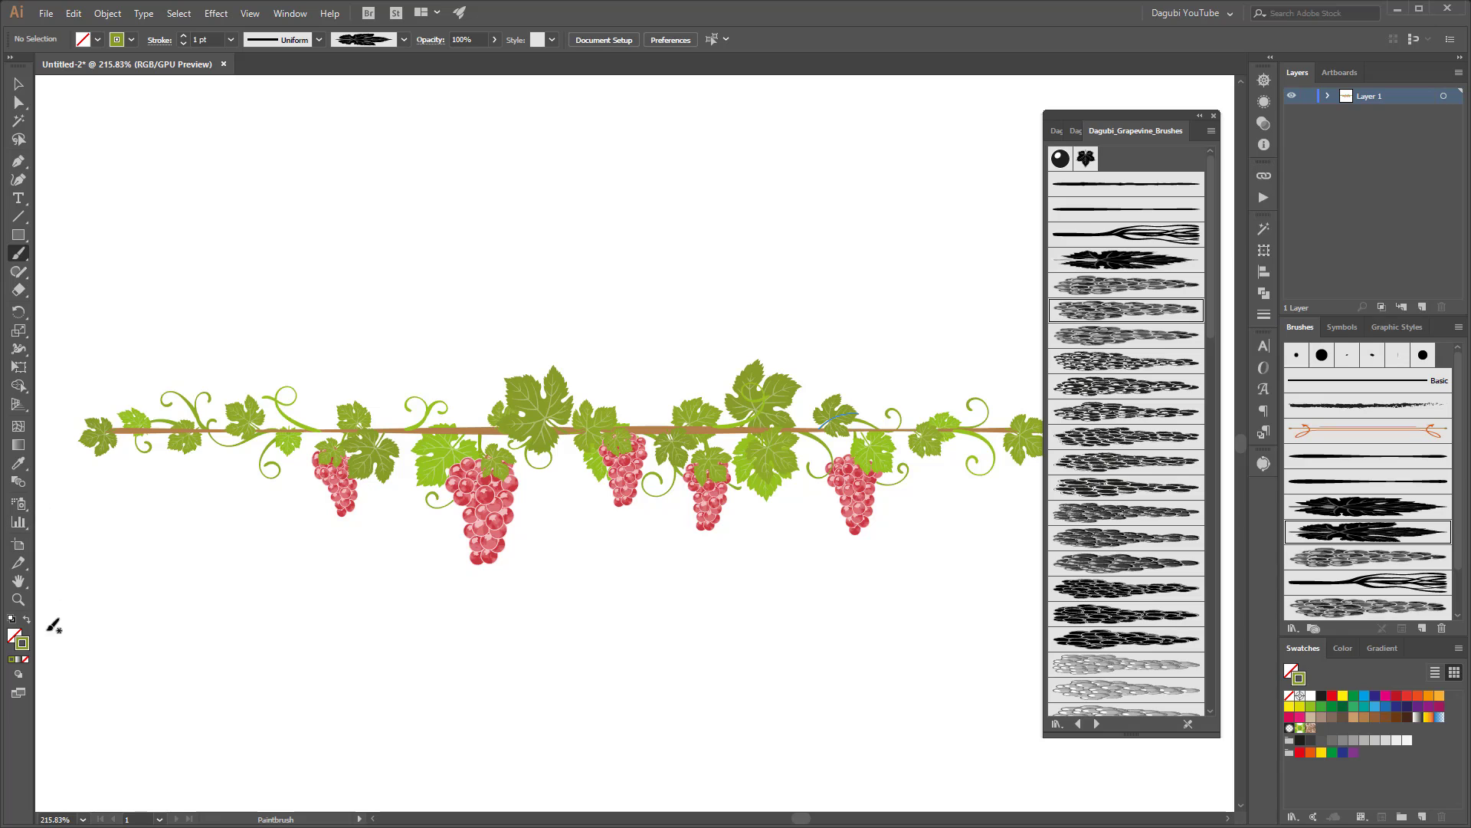
left_click(19, 674)
left_click(49, 676)
Step: Fill the gaps with more leaves along the left, centre and right end of the vine
left_click_drag(334, 430, 247, 436)
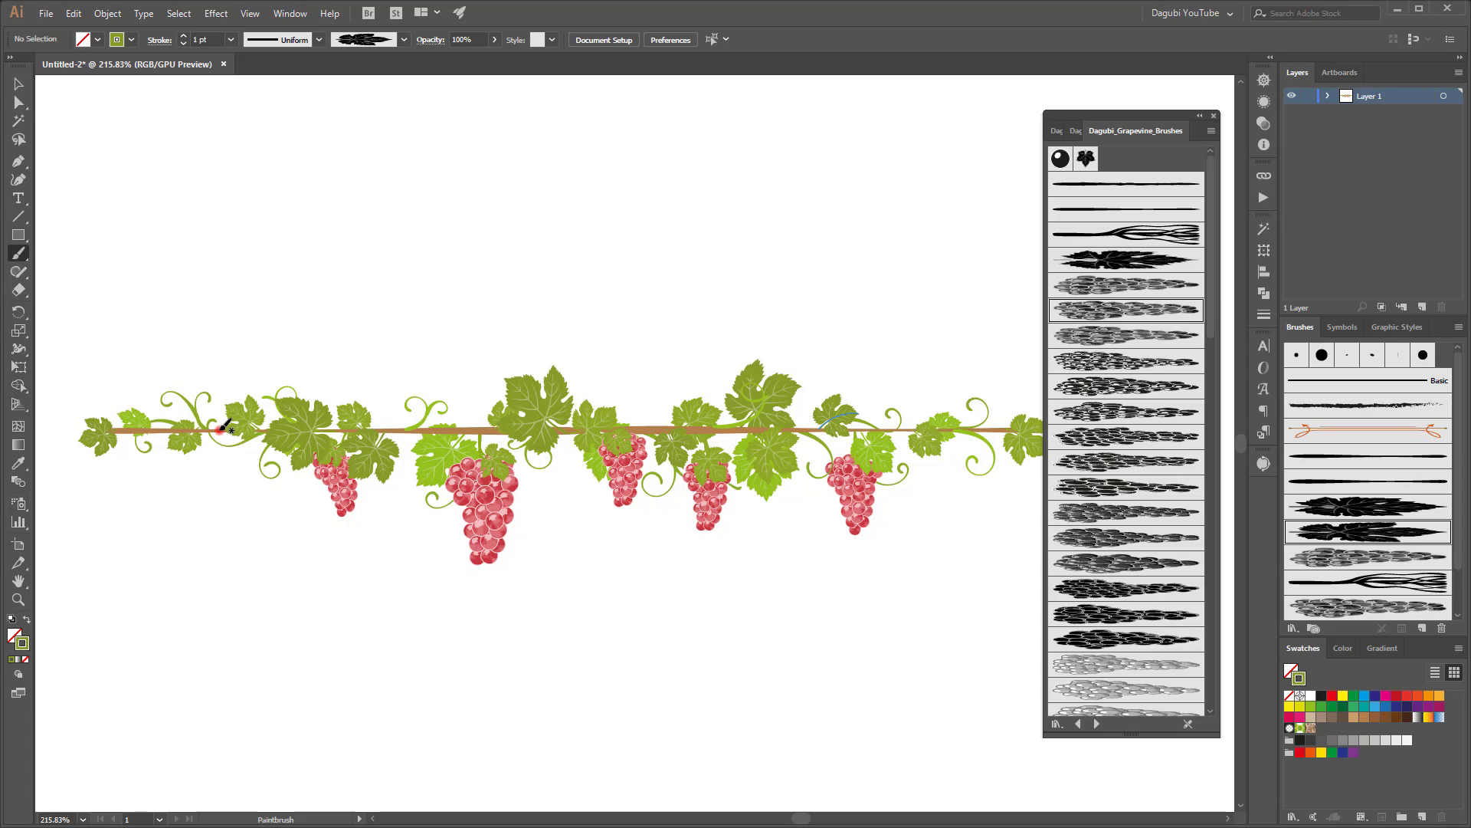
scroll(745, 525, "right", 2)
scroll(789, 491, "right", 3)
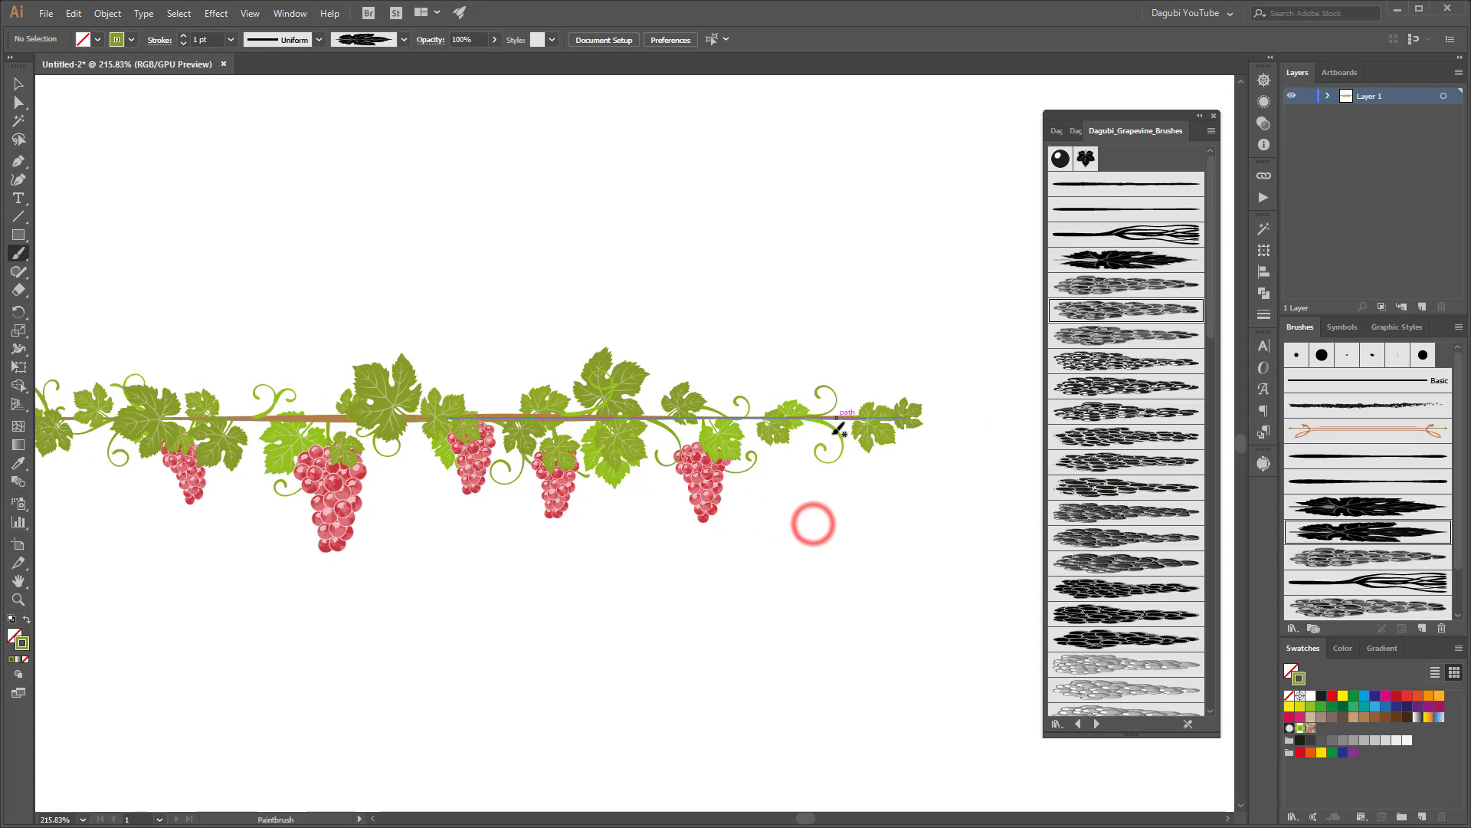
mouse_move(730, 417)
left_mouse_down()
mouse_move(797, 385)
mouse_move(780, 398)
left_mouse_up()
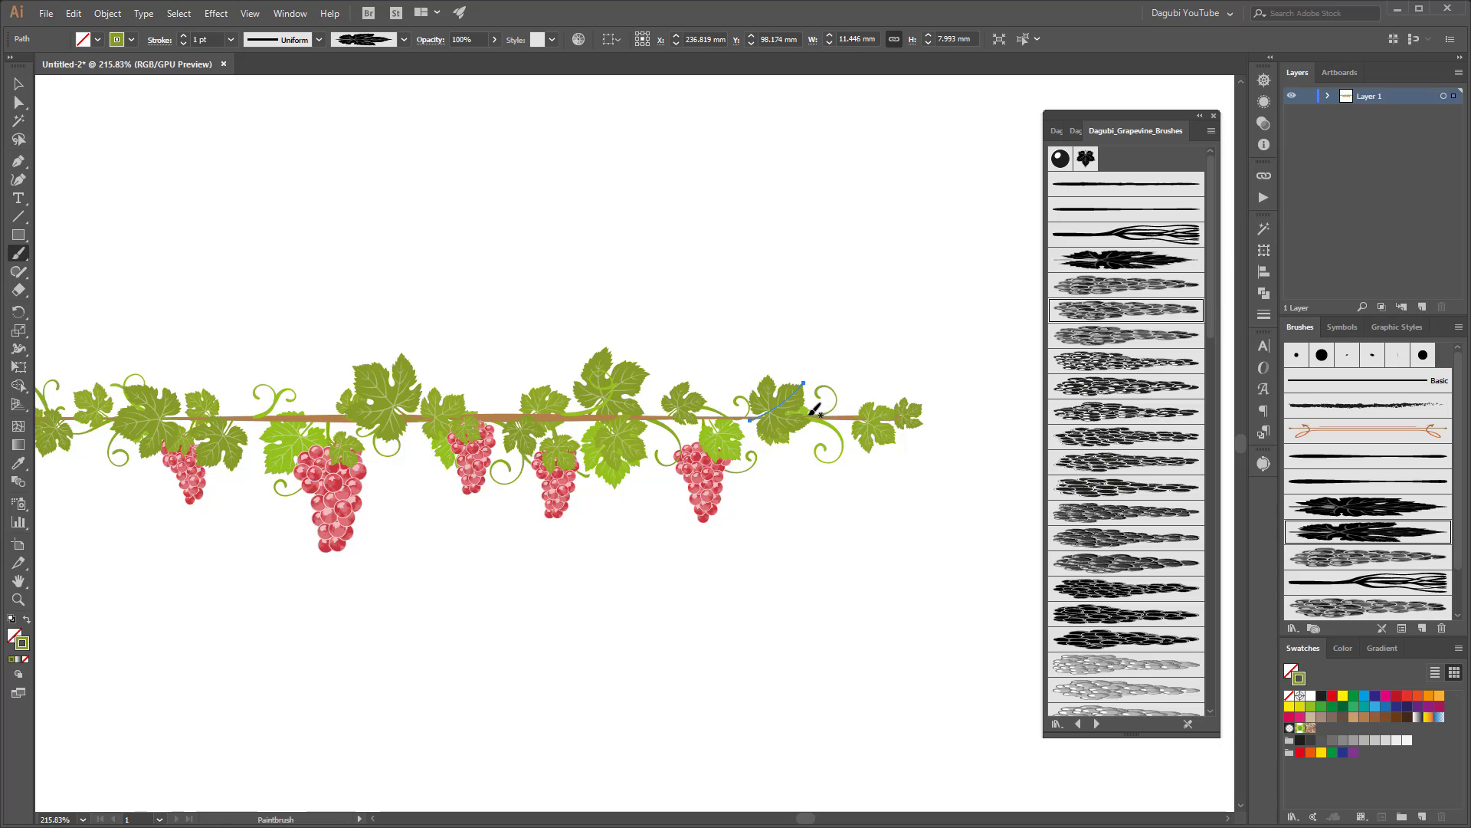
left_click_drag(843, 431, 848, 434)
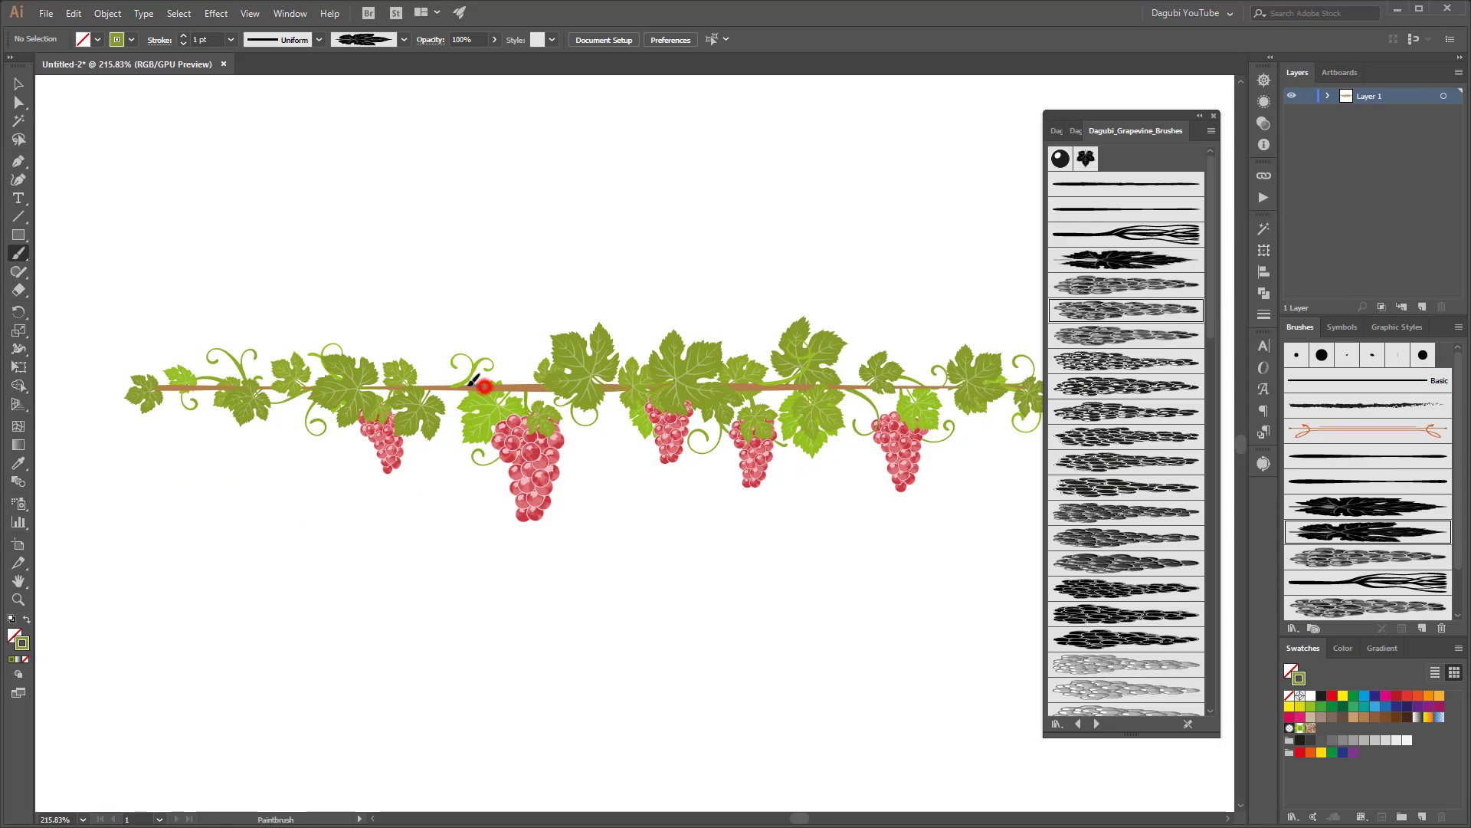
left_click_drag(472, 382, 536, 388)
left_click(205, 389)
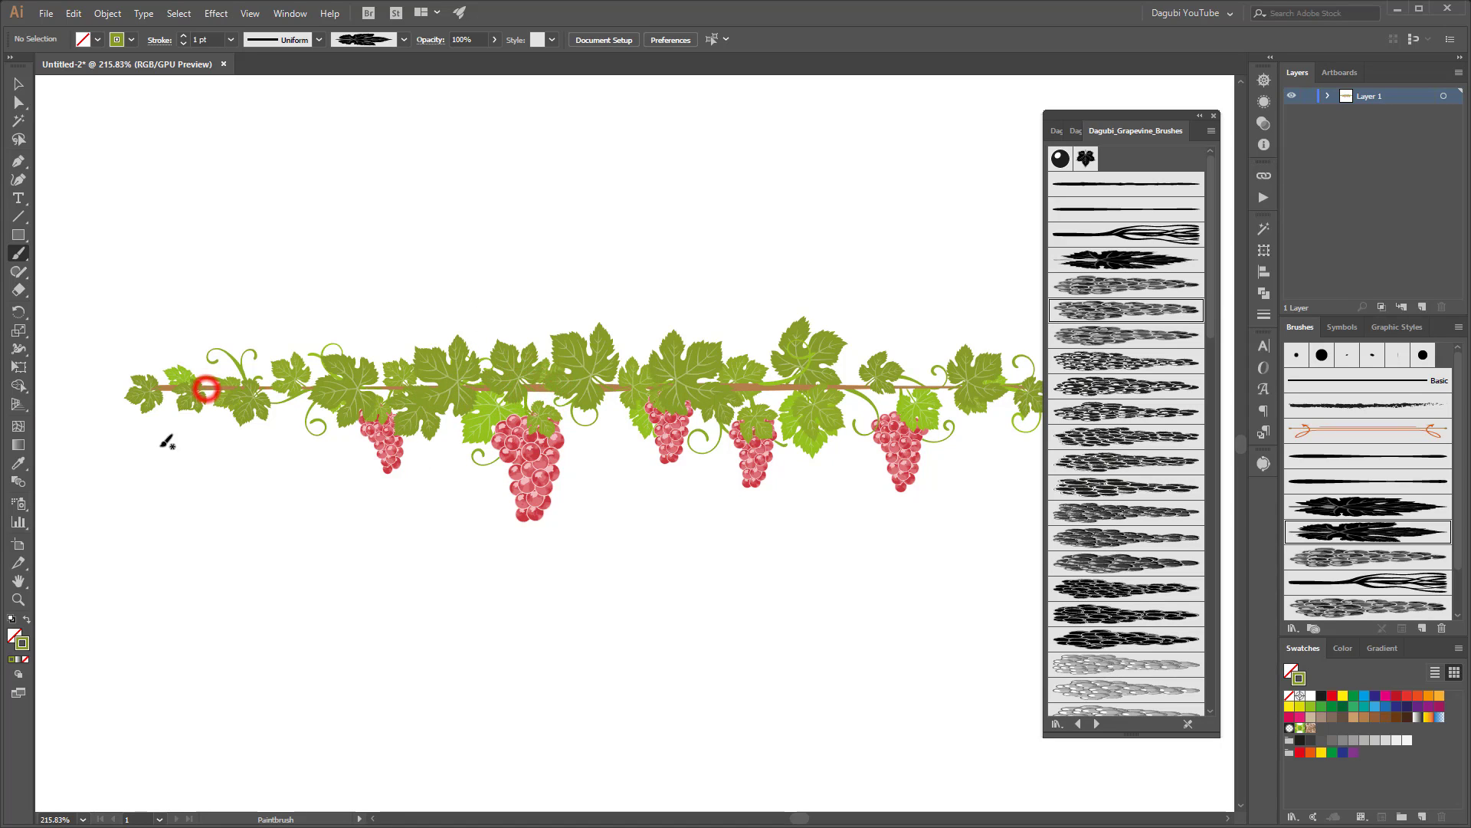
left_click_drag(221, 387, 213, 384)
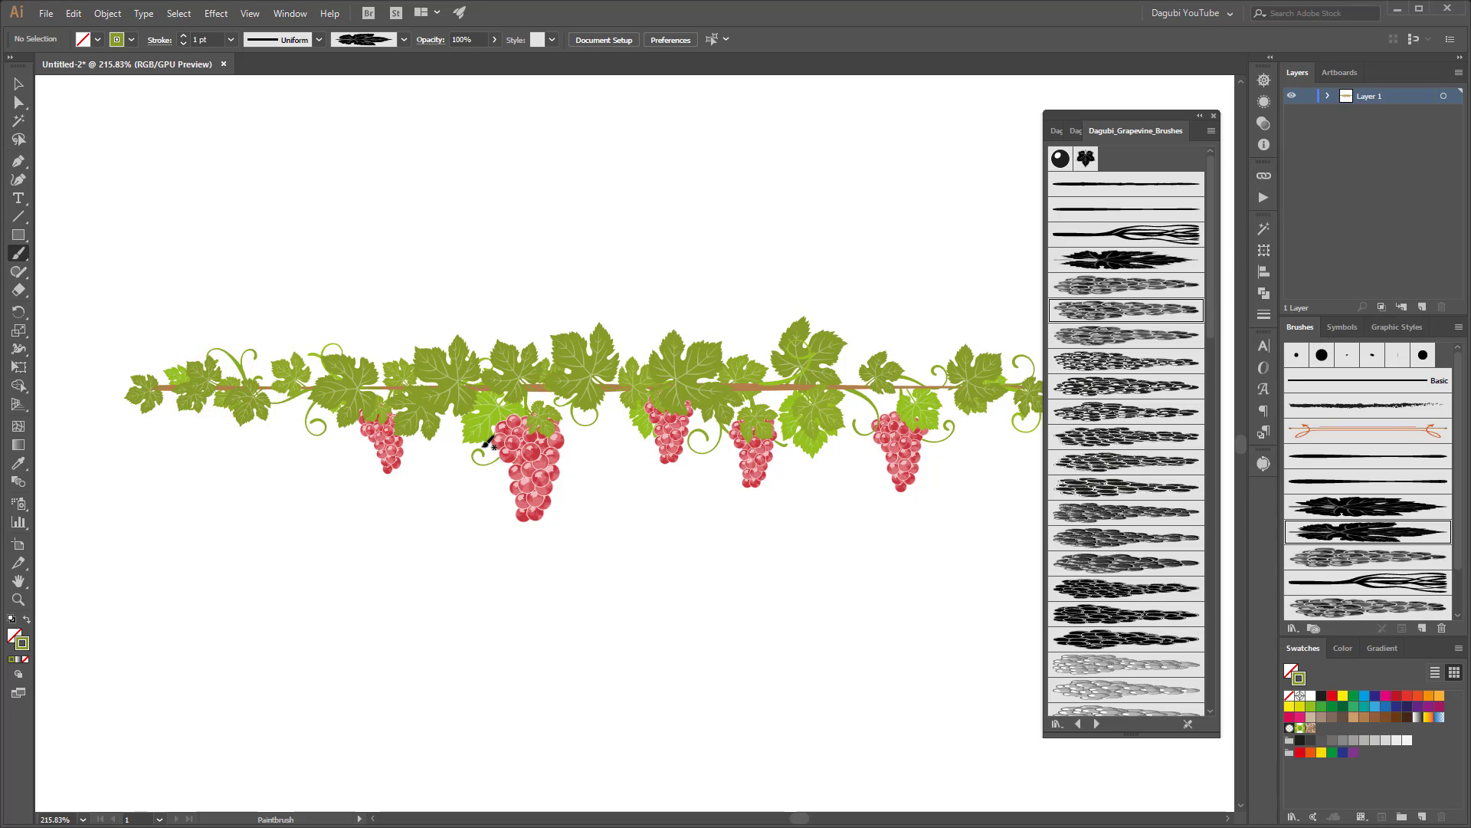
left_click_drag(604, 385, 618, 391)
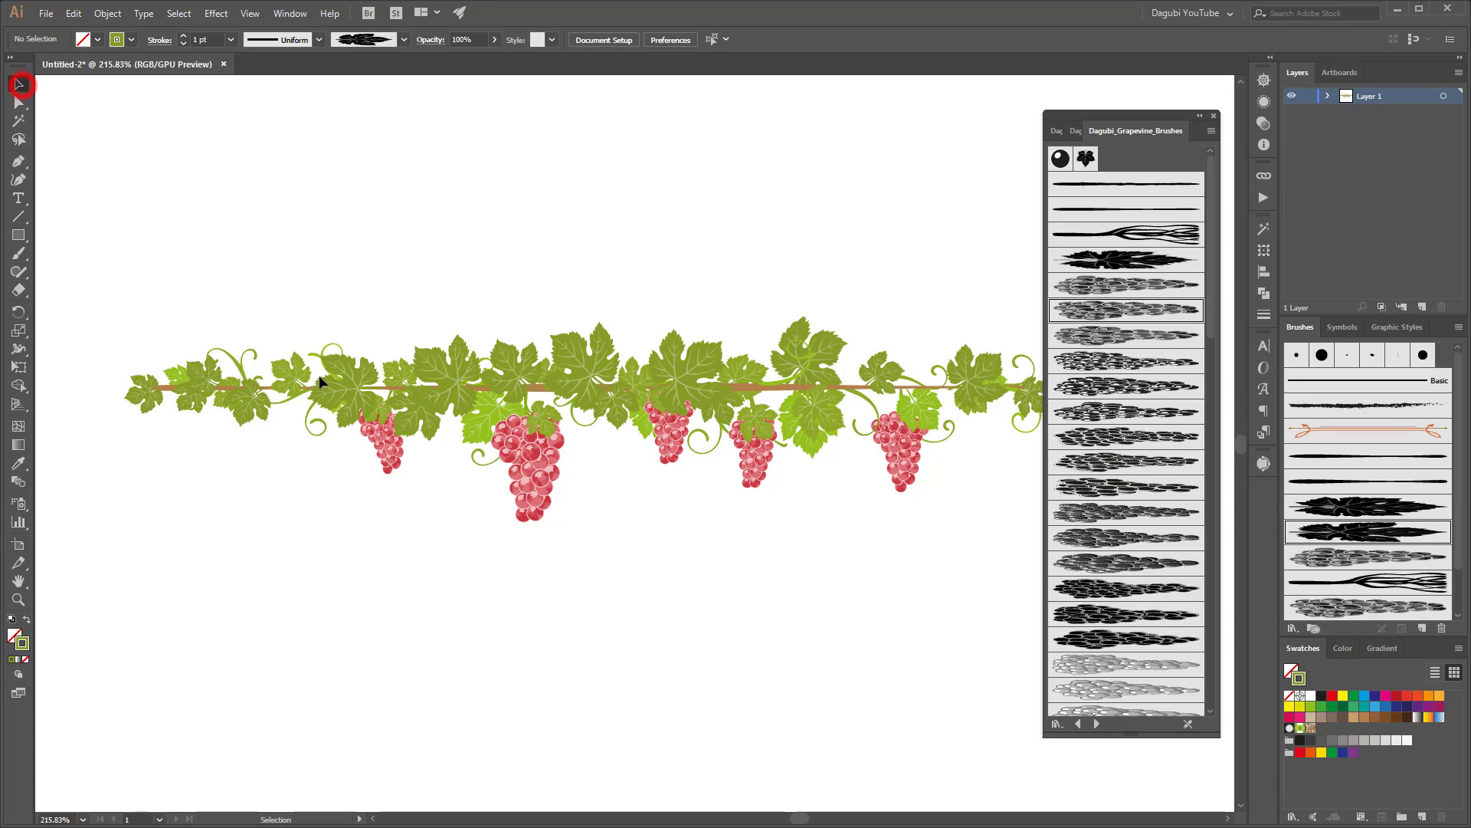
Step: Select four tendril paths and recolour them olive green R125 G148 B40 (7D9428)
left_click(335, 388)
left_click(512, 360)
left_click(696, 370, "shift")
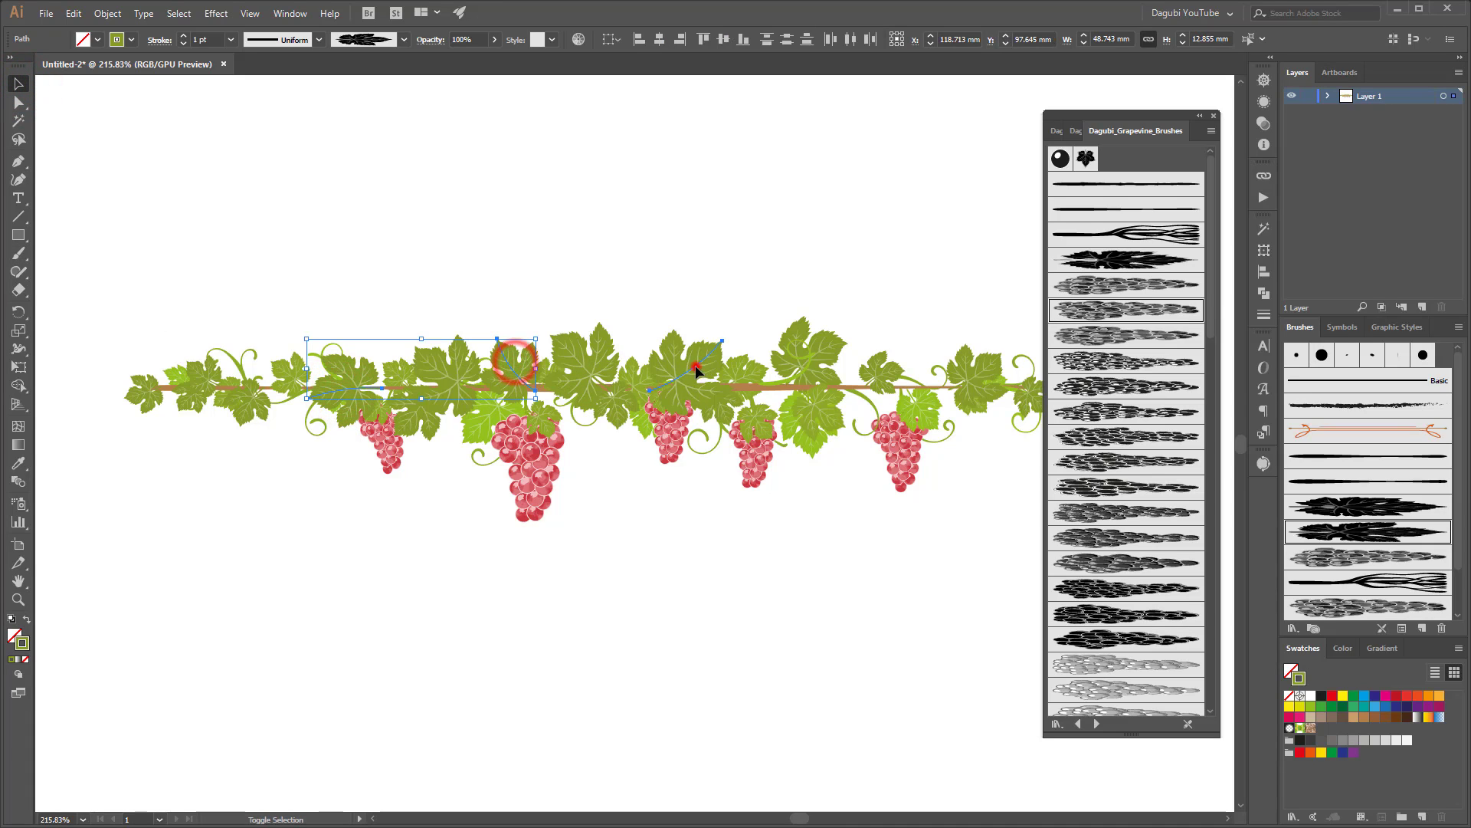
left_click(967, 365, "shift")
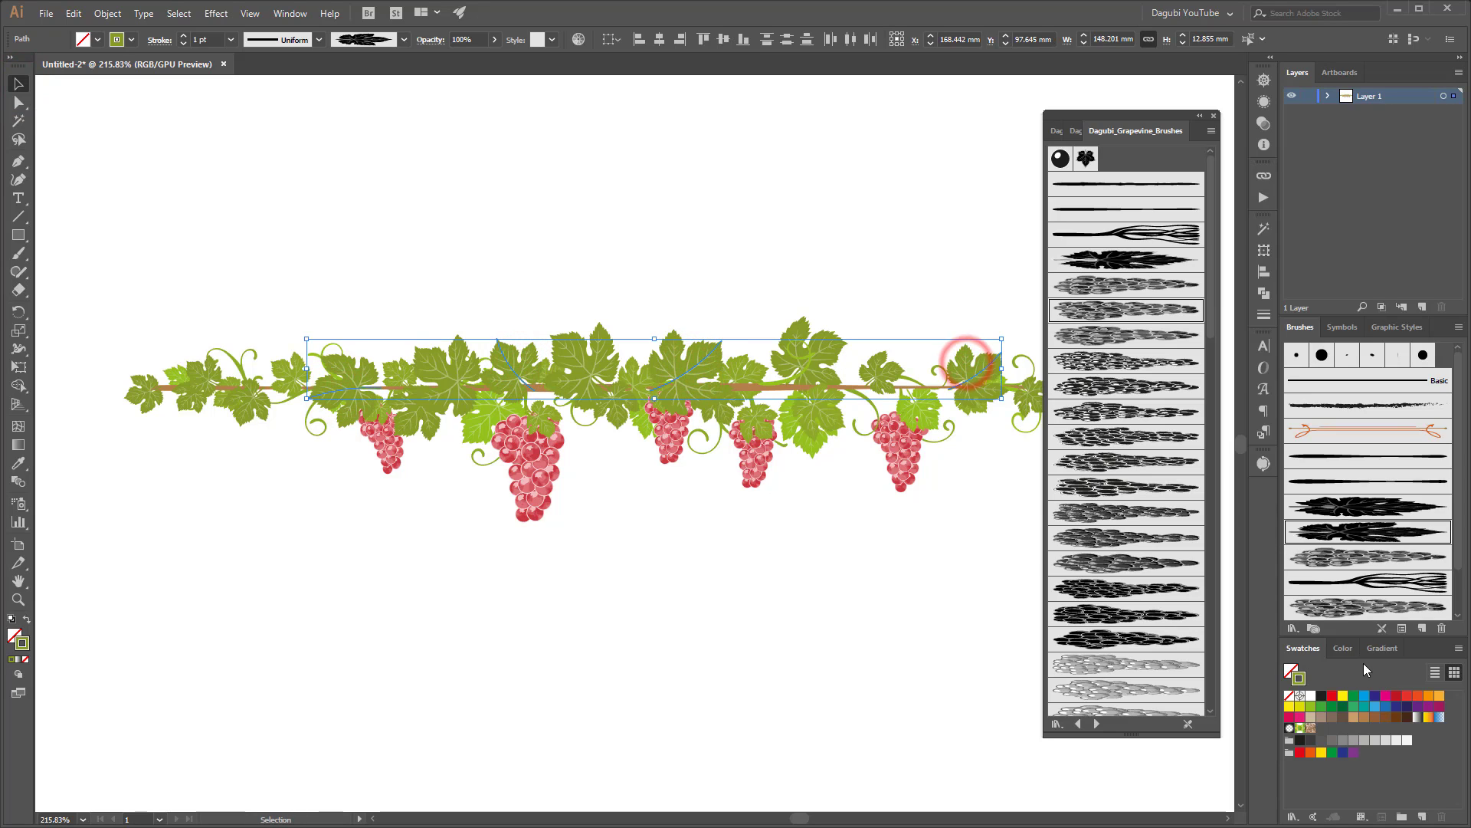
left_click(1349, 649)
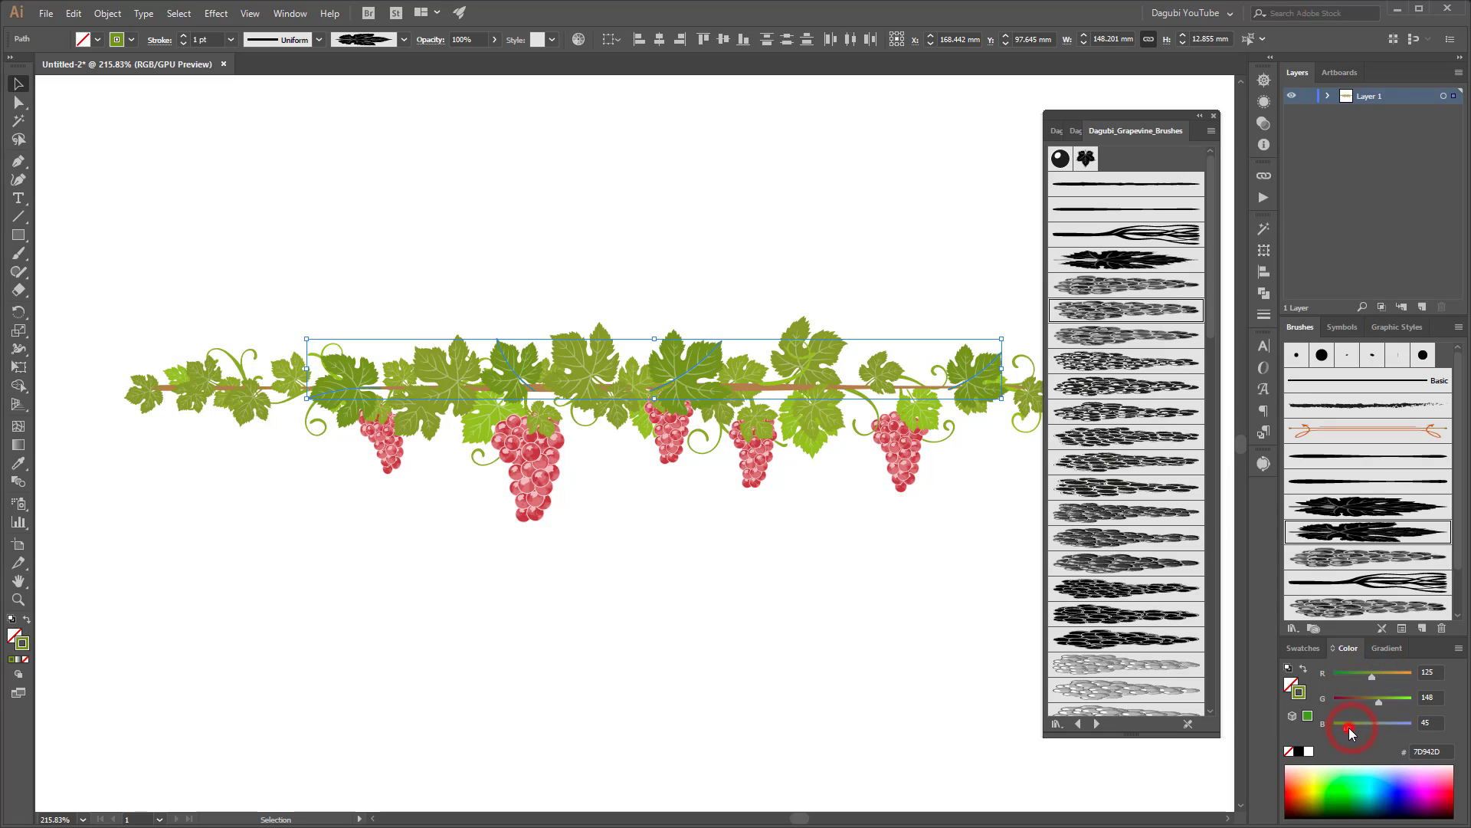
left_click(792, 591)
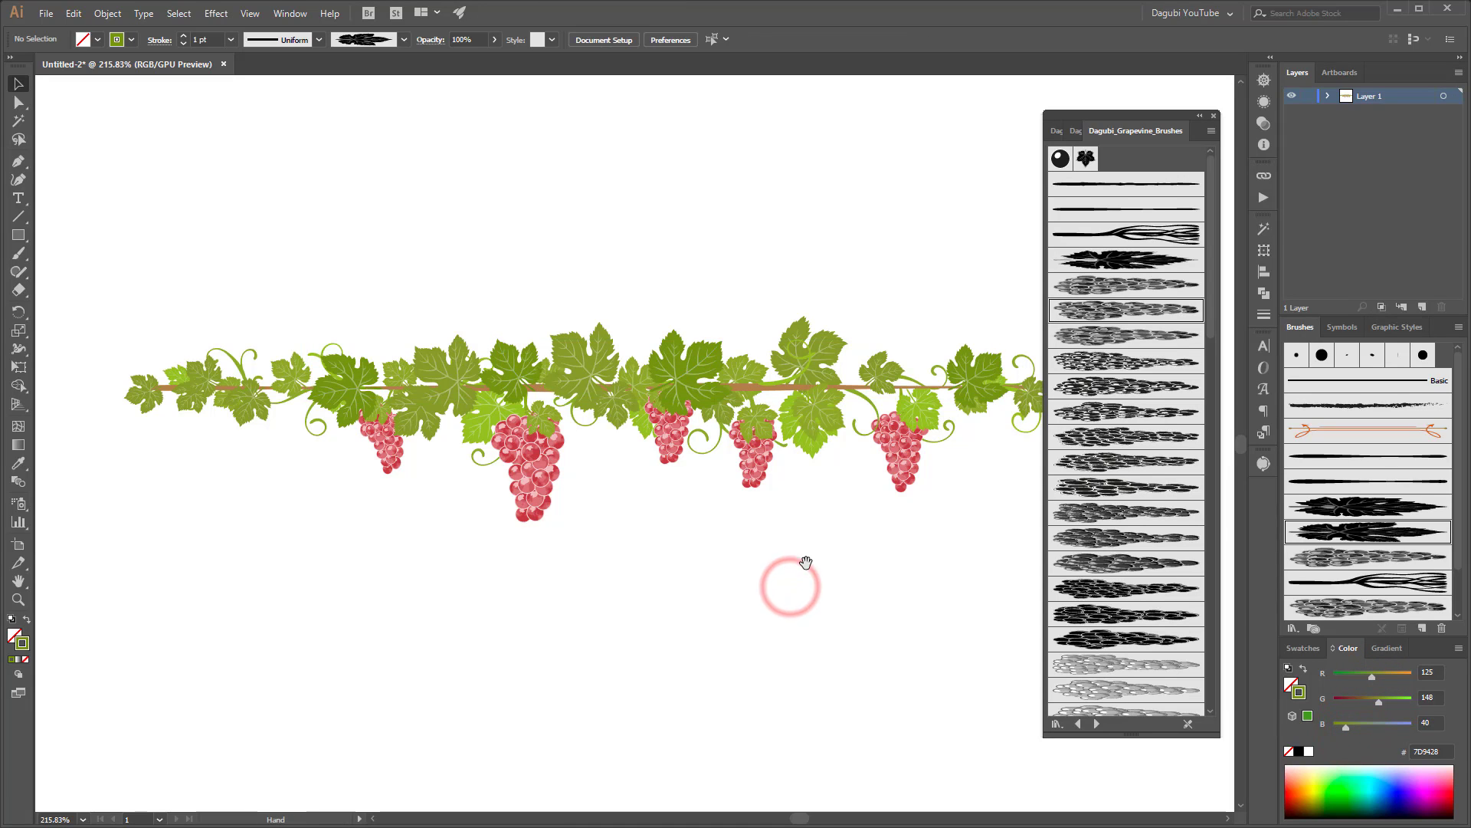
Step: Select the entire grapevine and save it as Art Brush 1, an art brush scaling proportionately
key("ctrl+minus")
left_click_drag(757, 552, 820, 552)
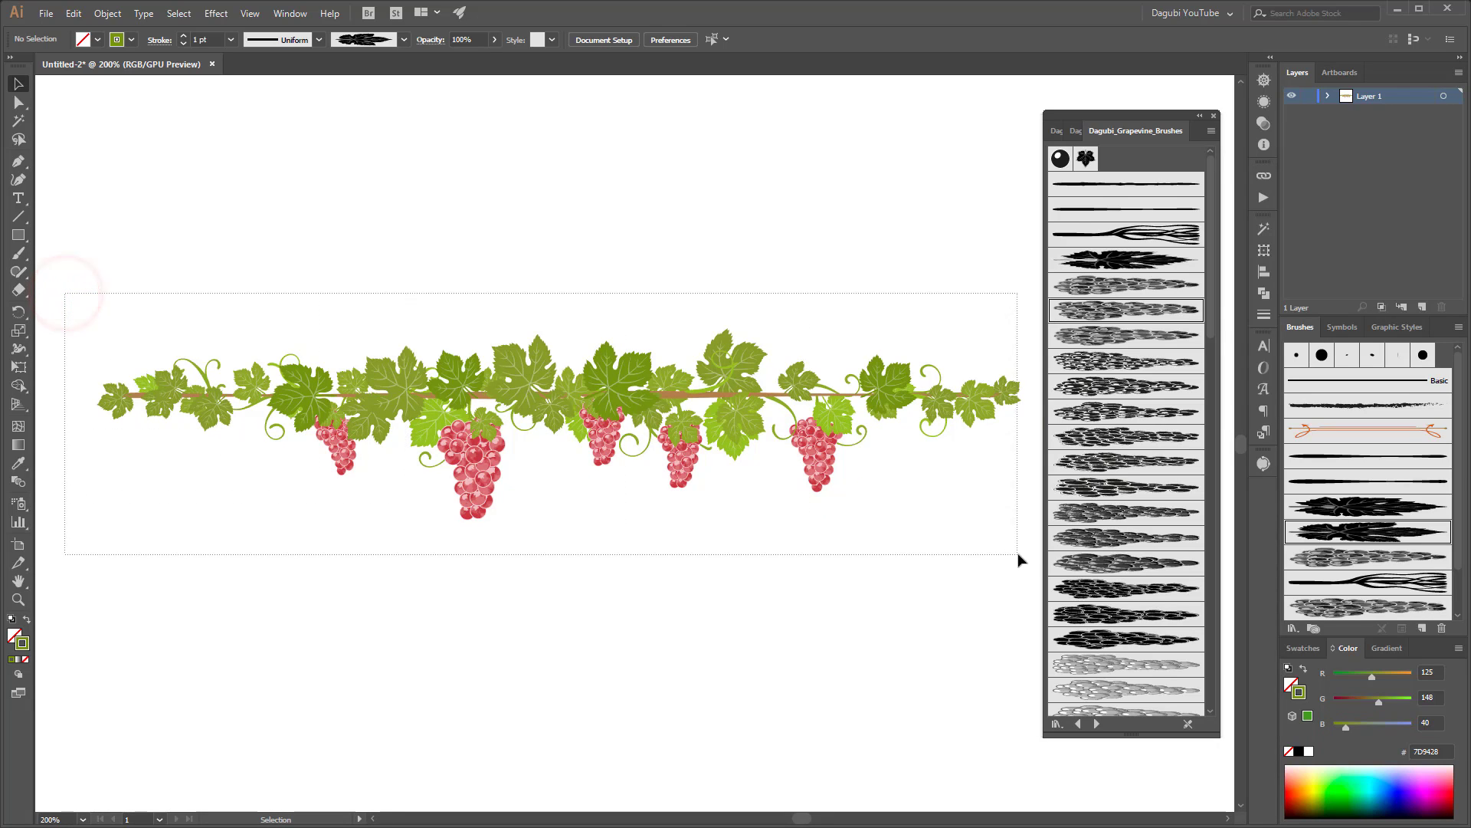
left_click_drag(65, 292, 1031, 559)
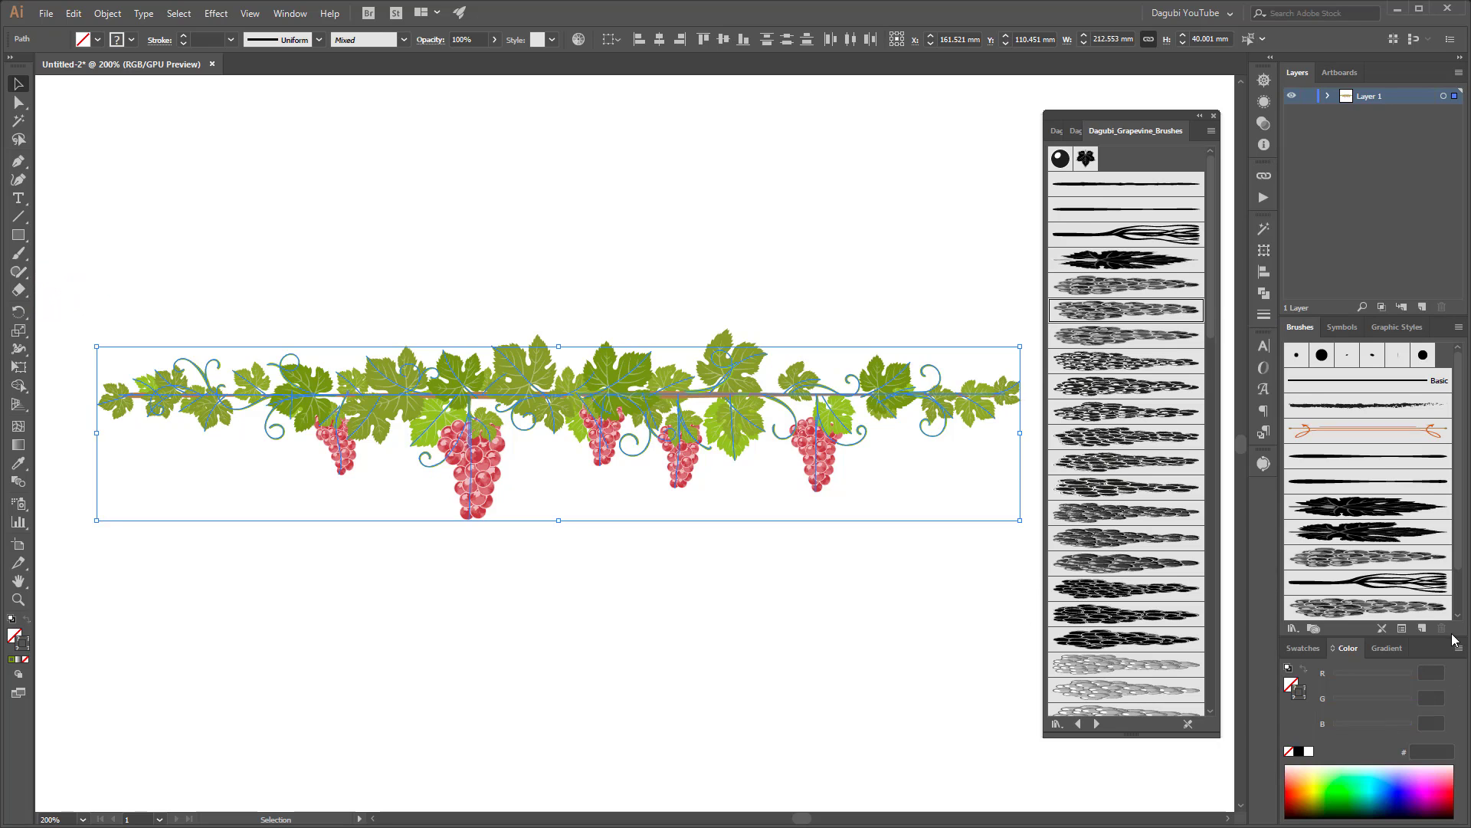
left_click(1423, 628)
left_click(651, 285)
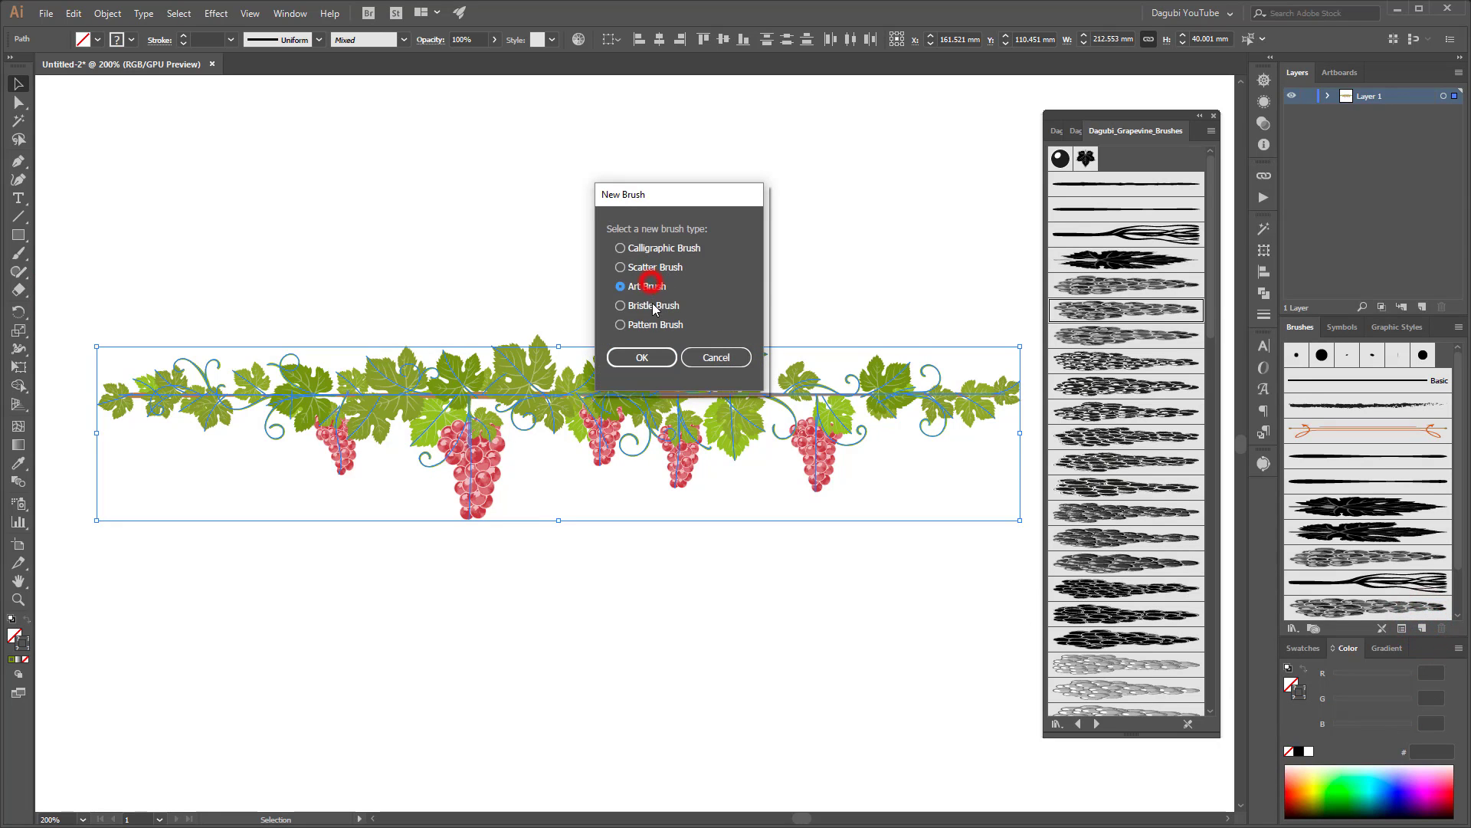
left_click(642, 357)
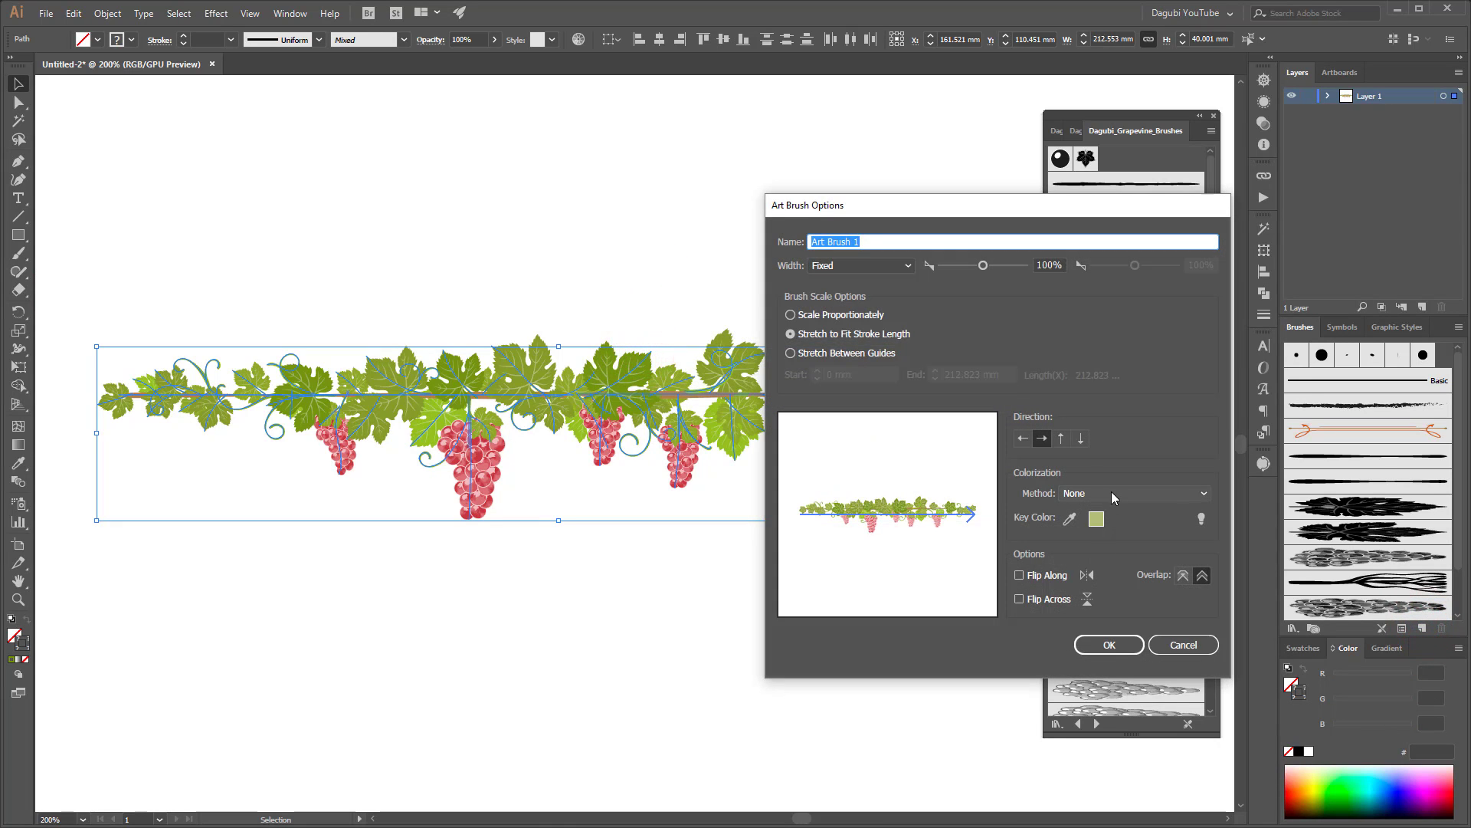
left_click(873, 315)
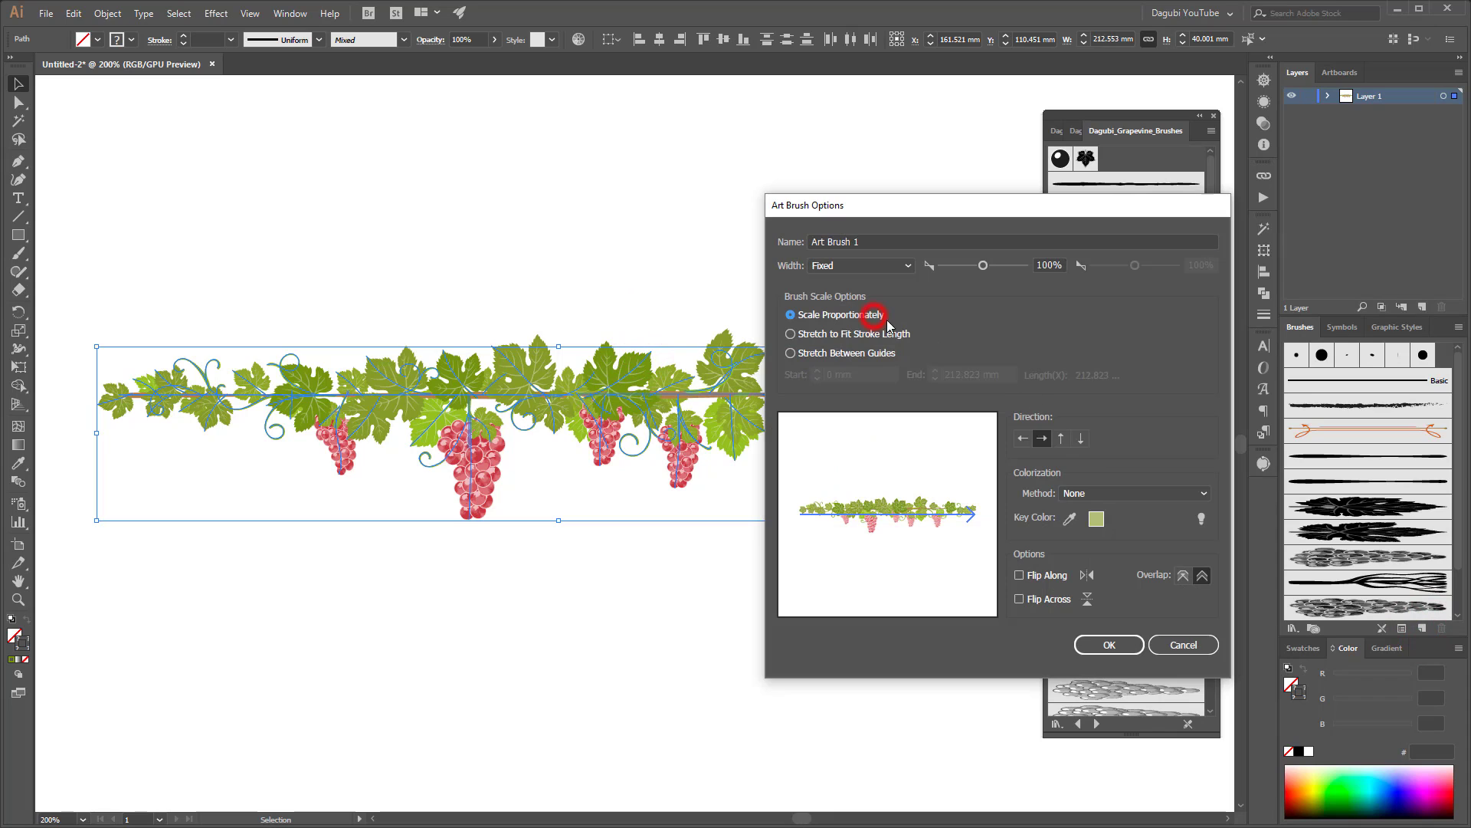
left_click(1109, 644)
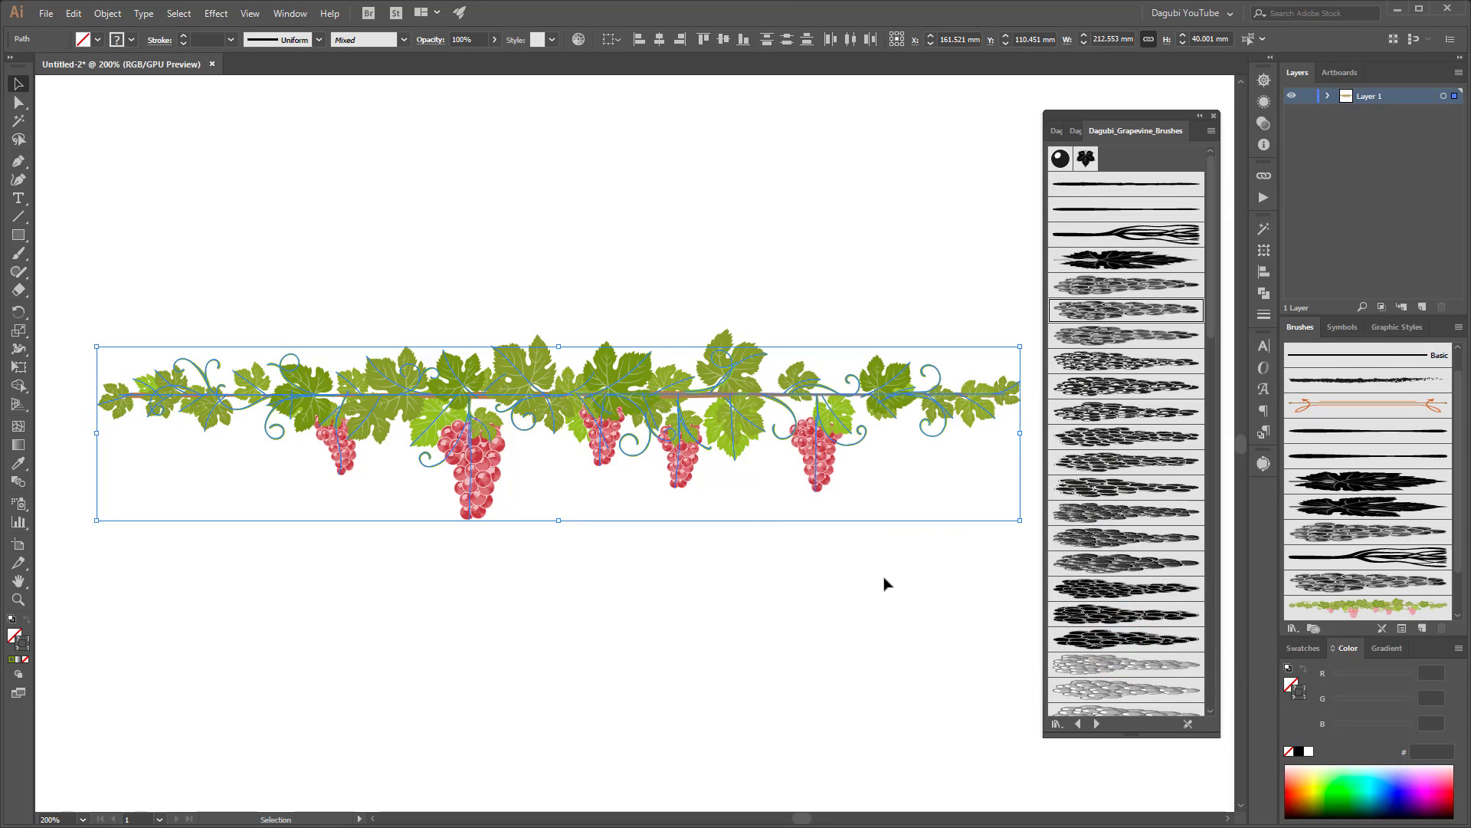
Step: Move the vine up, duplicate Layer 1, and nudge the copy down below the original
scroll(874, 571, "down", 2)
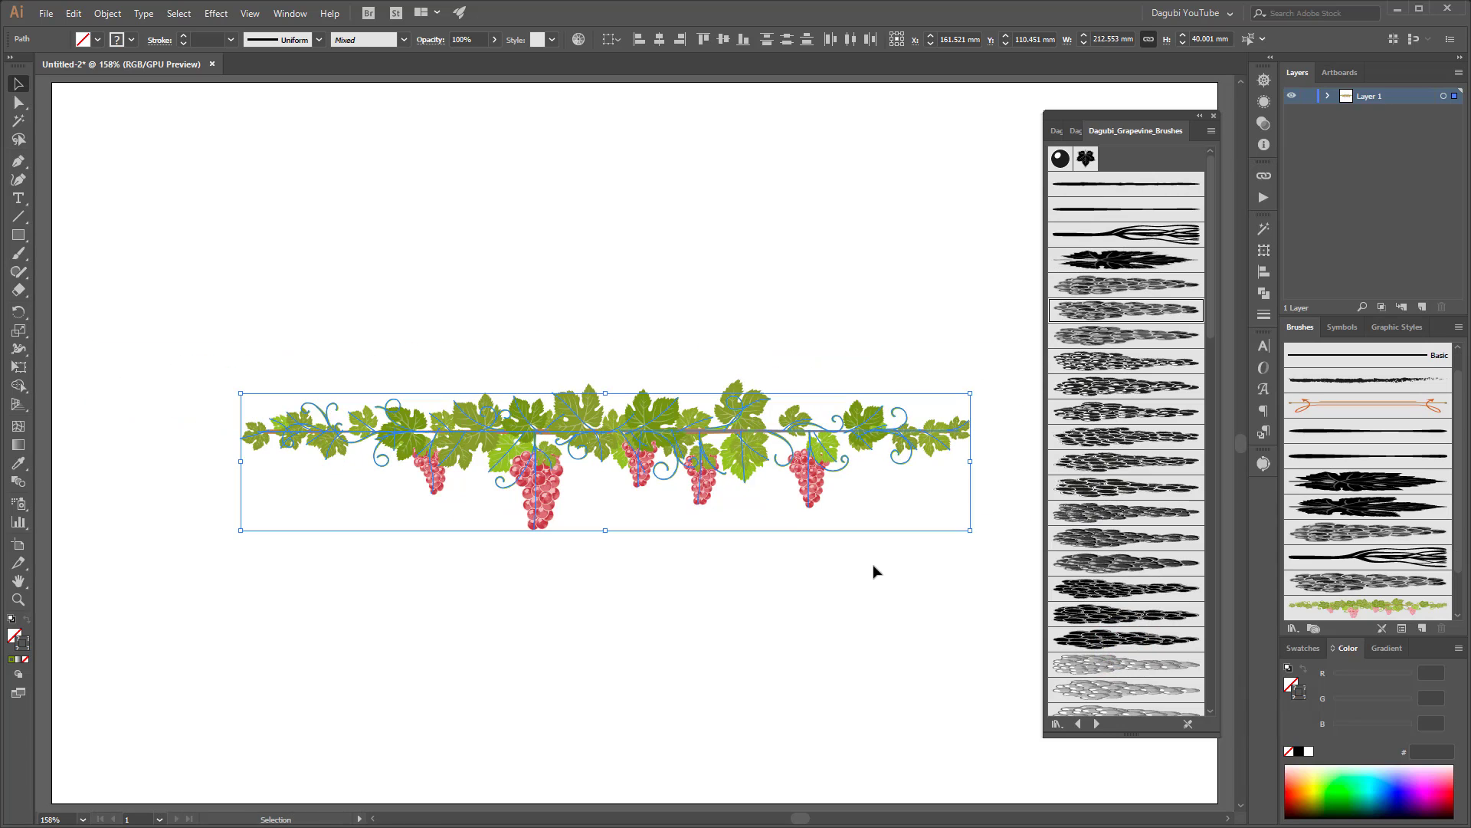
left_click_drag(660, 403, 662, 252)
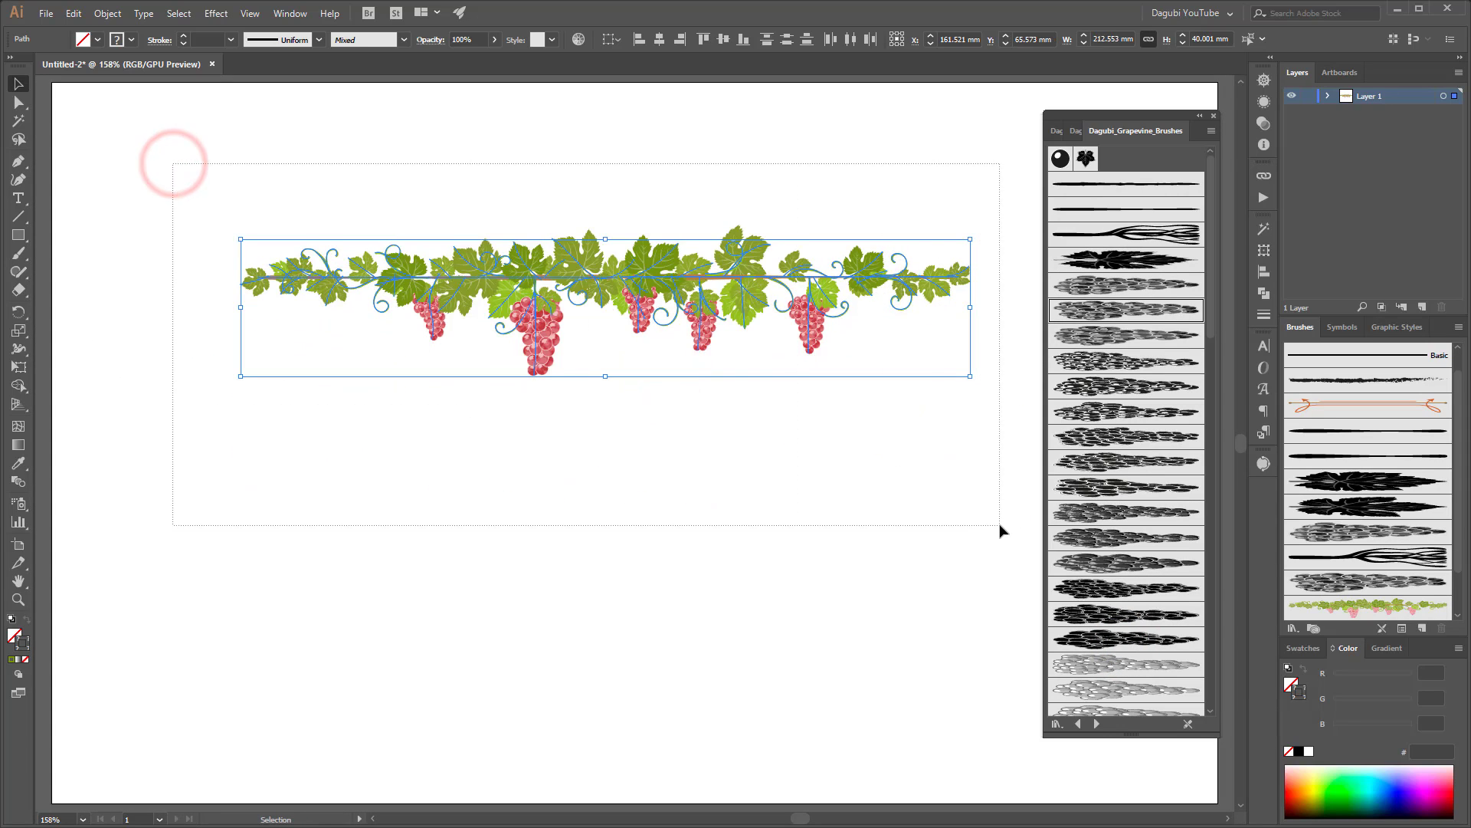
left_click_drag(173, 167, 956, 435)
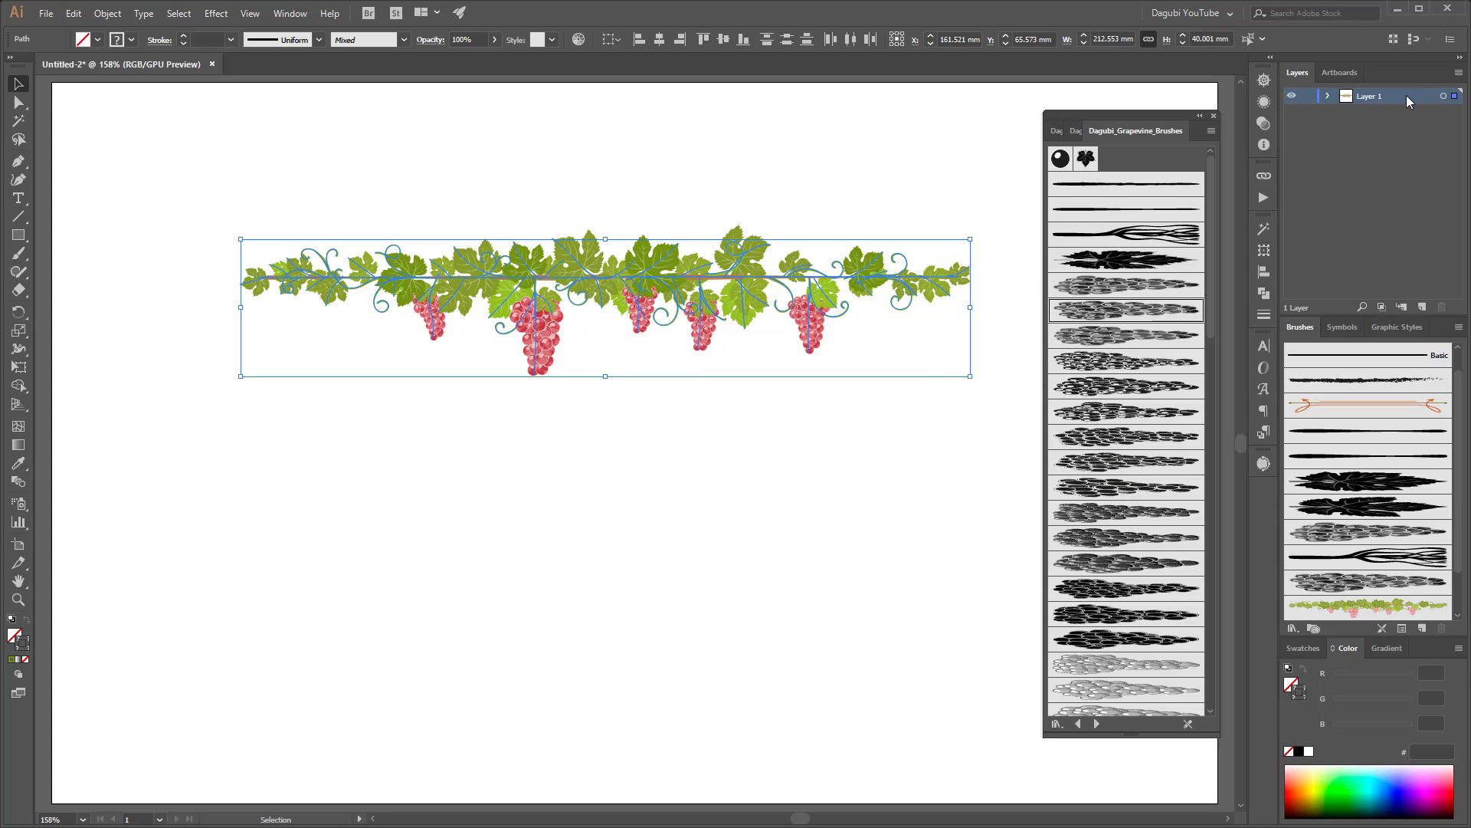
left_click_drag(1407, 95, 1421, 172)
left_click_drag(1425, 309, 1423, 308)
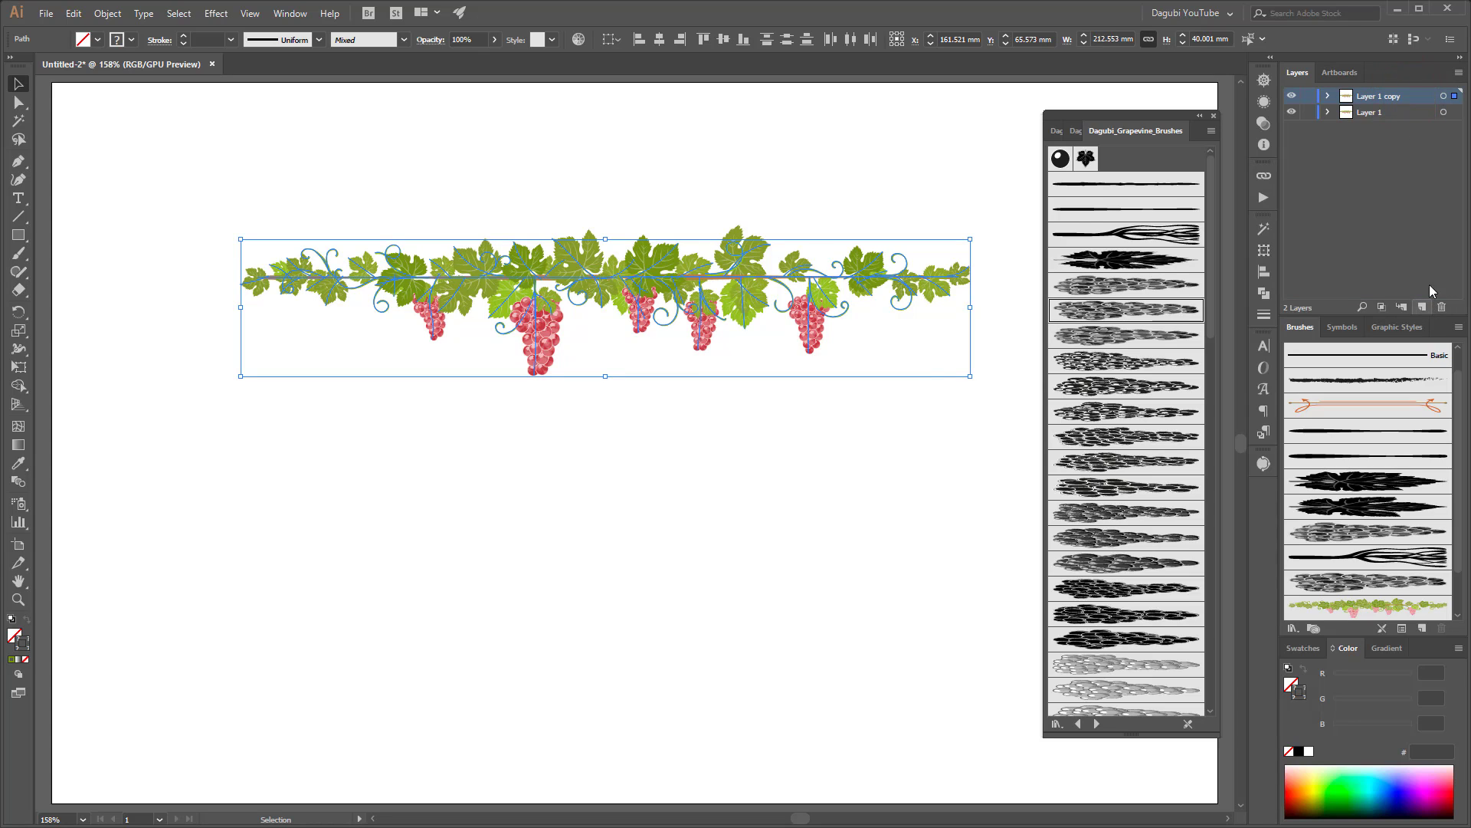
left_click(1443, 96)
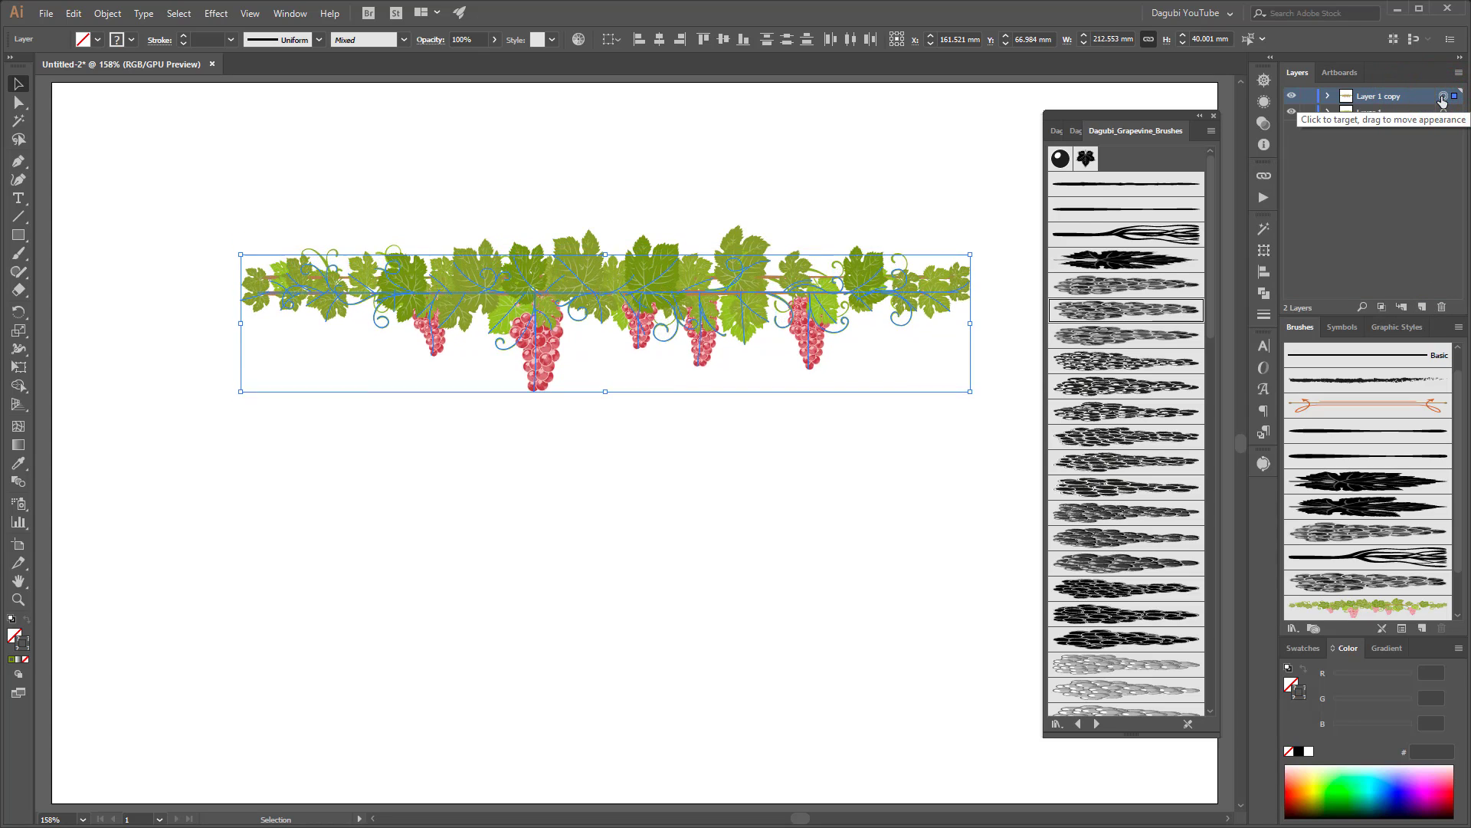
key("shift+Down")
key("shift+Down")
key("shift+Down")
key("shift+Down")
key("shift+Down")
key("shift+Down")
key("shift+Down")
key("shift+Down")
key("shift+Down")
key("shift+Down")
key("shift+Down")
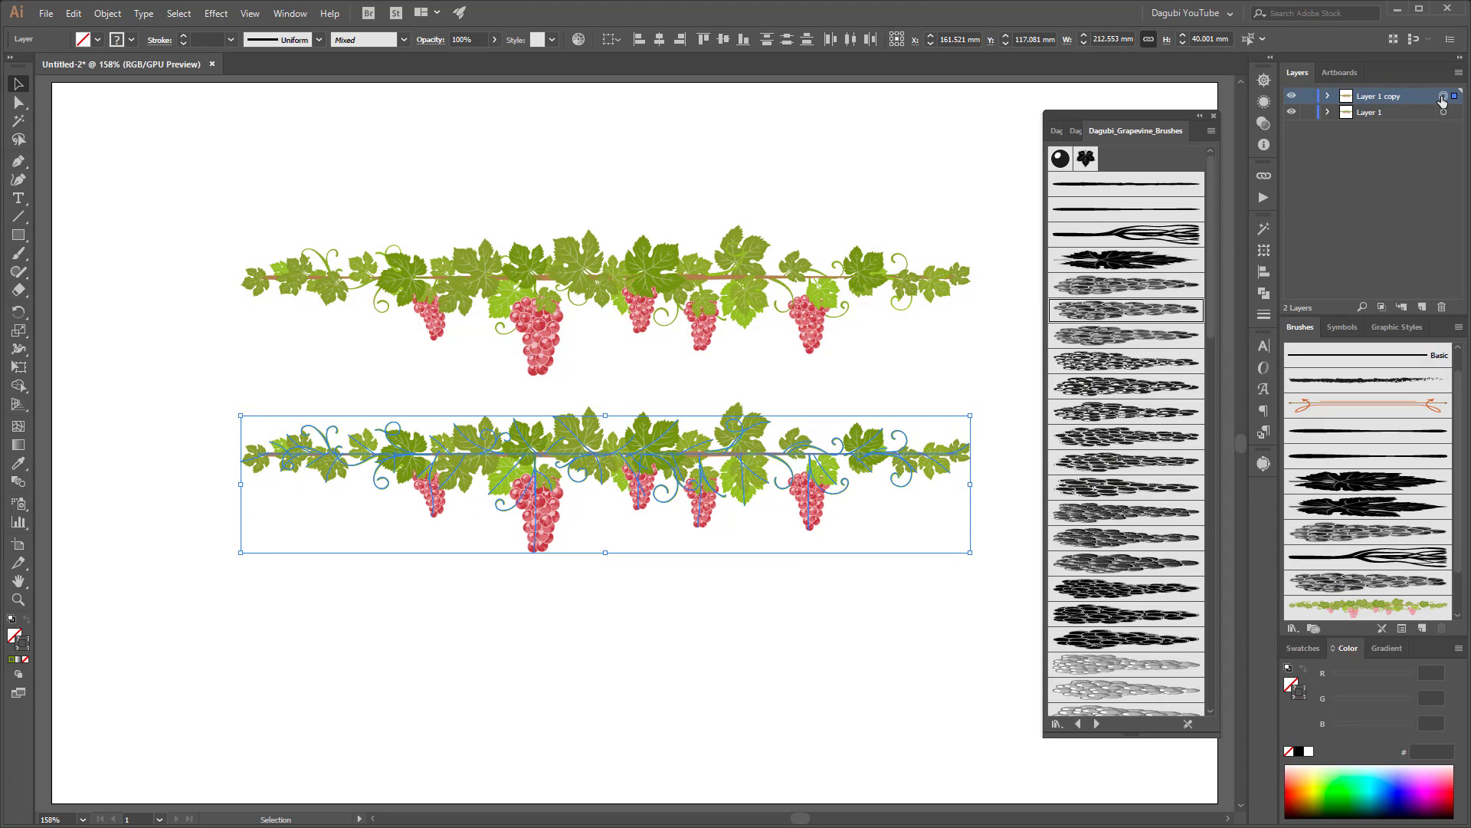
Step: Cut the grape bunches from the lower copied vine
key("ctrl+plus")
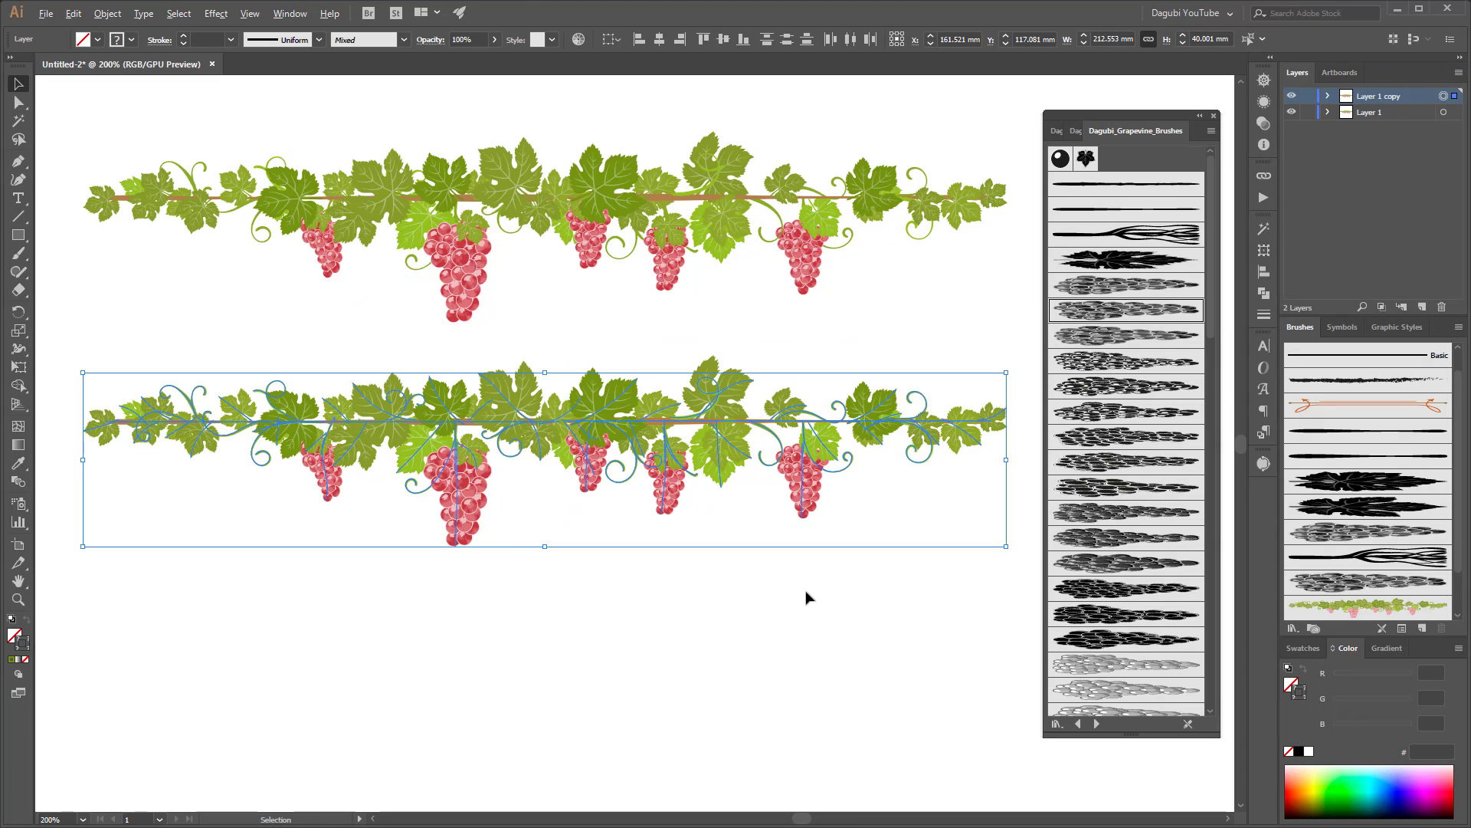
left_click(805, 592)
left_click(802, 502)
left_click(666, 500, "shift")
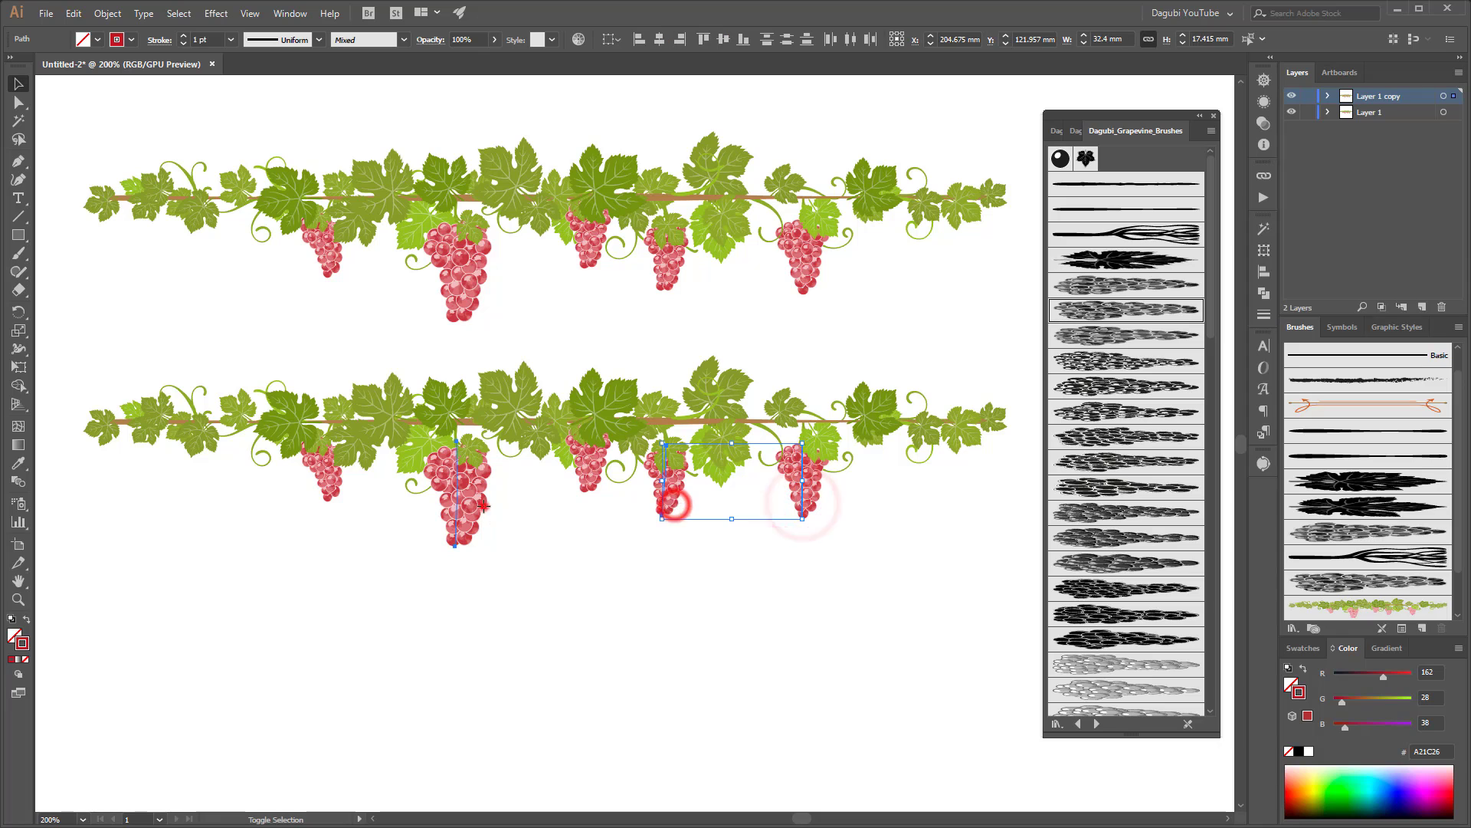
left_click(466, 500, "shift")
left_click(328, 484, "shift")
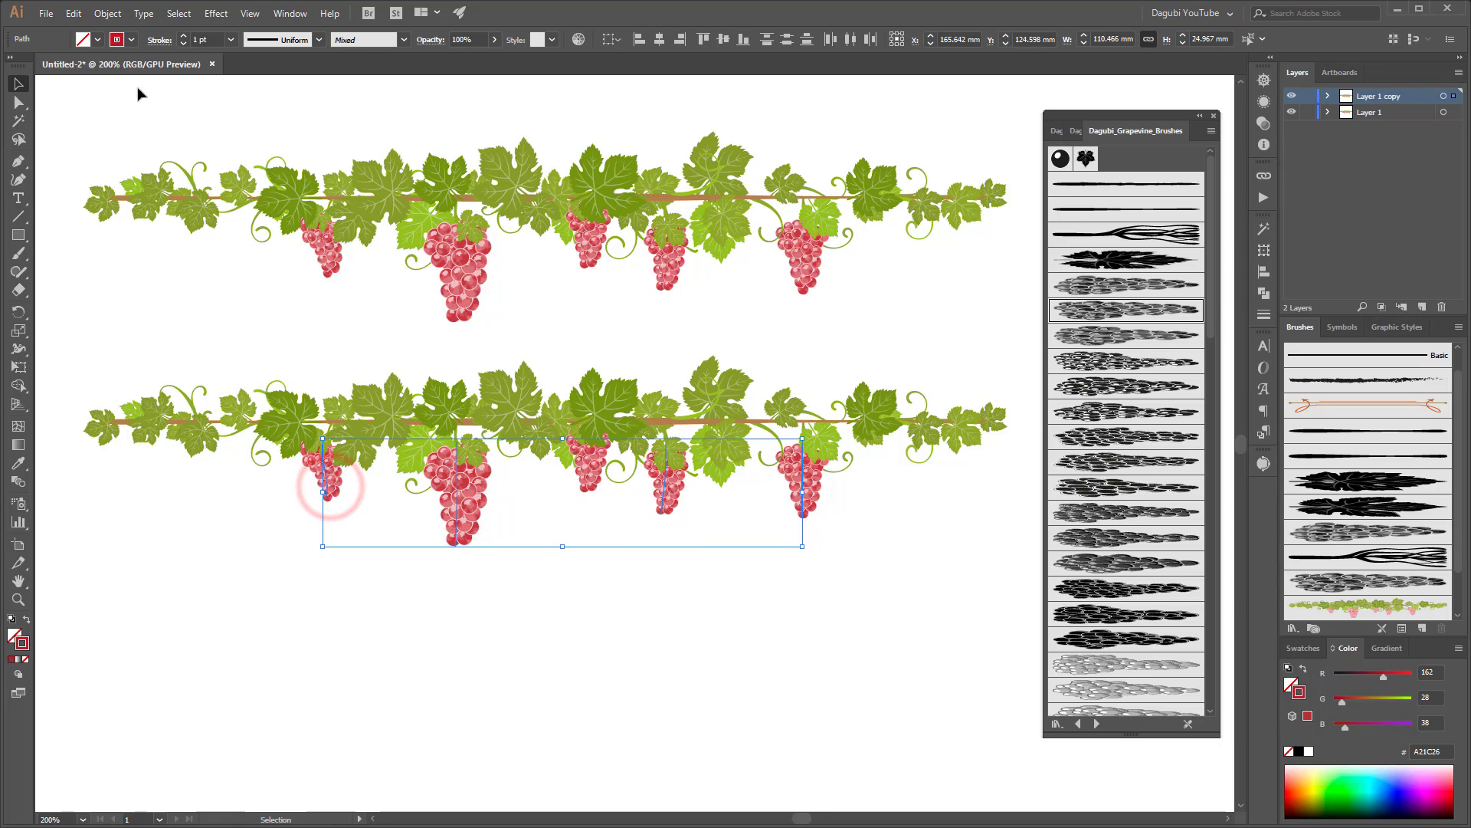
left_click(74, 13)
left_click(86, 61)
Step: Select same-appearance tendrils on the lower vine, lock Layer 1, and remove the last grape cluster
scroll(797, 462, "up", 3)
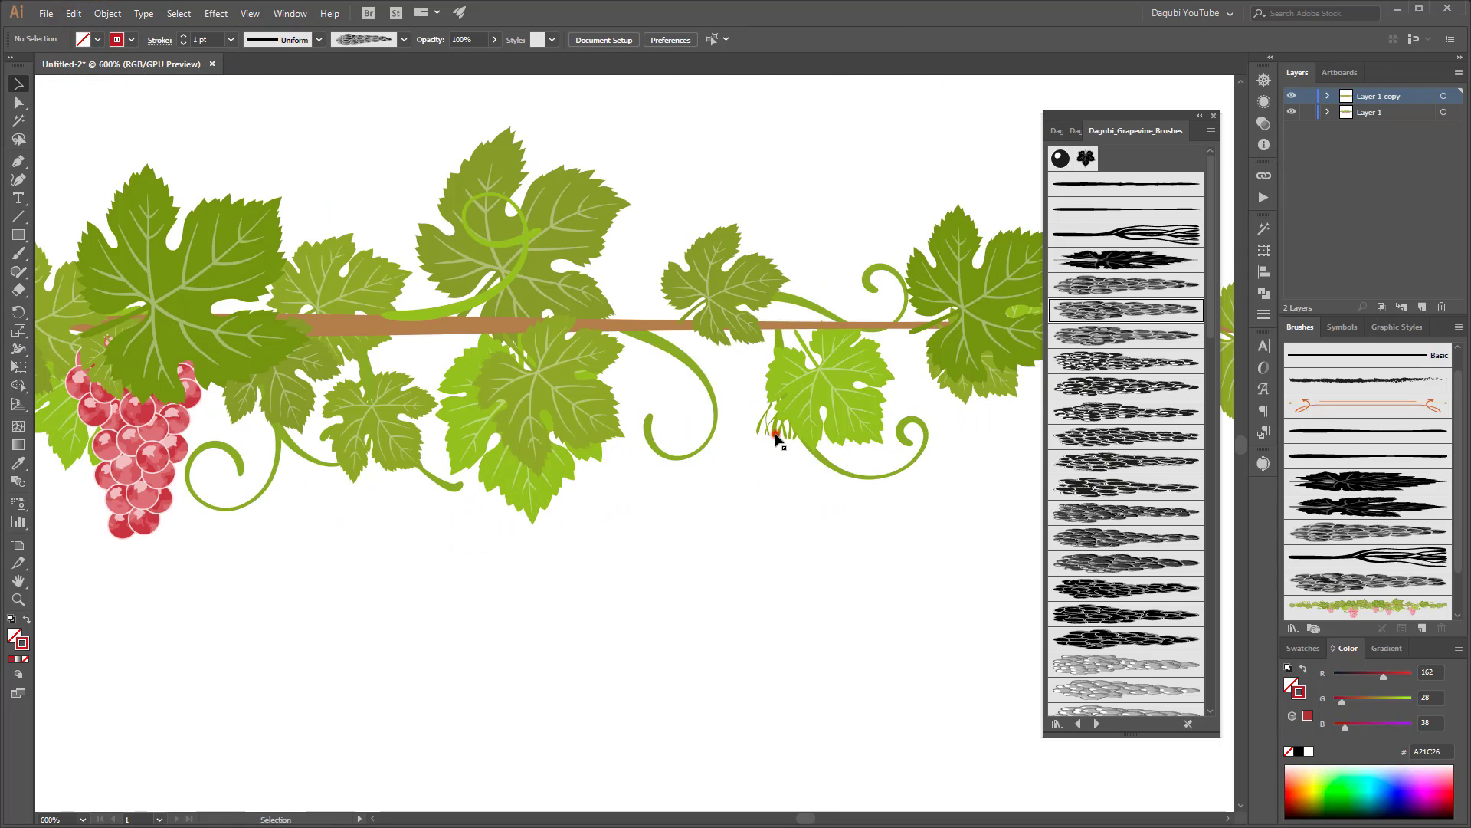
left_click(776, 429)
left_click(183, 15)
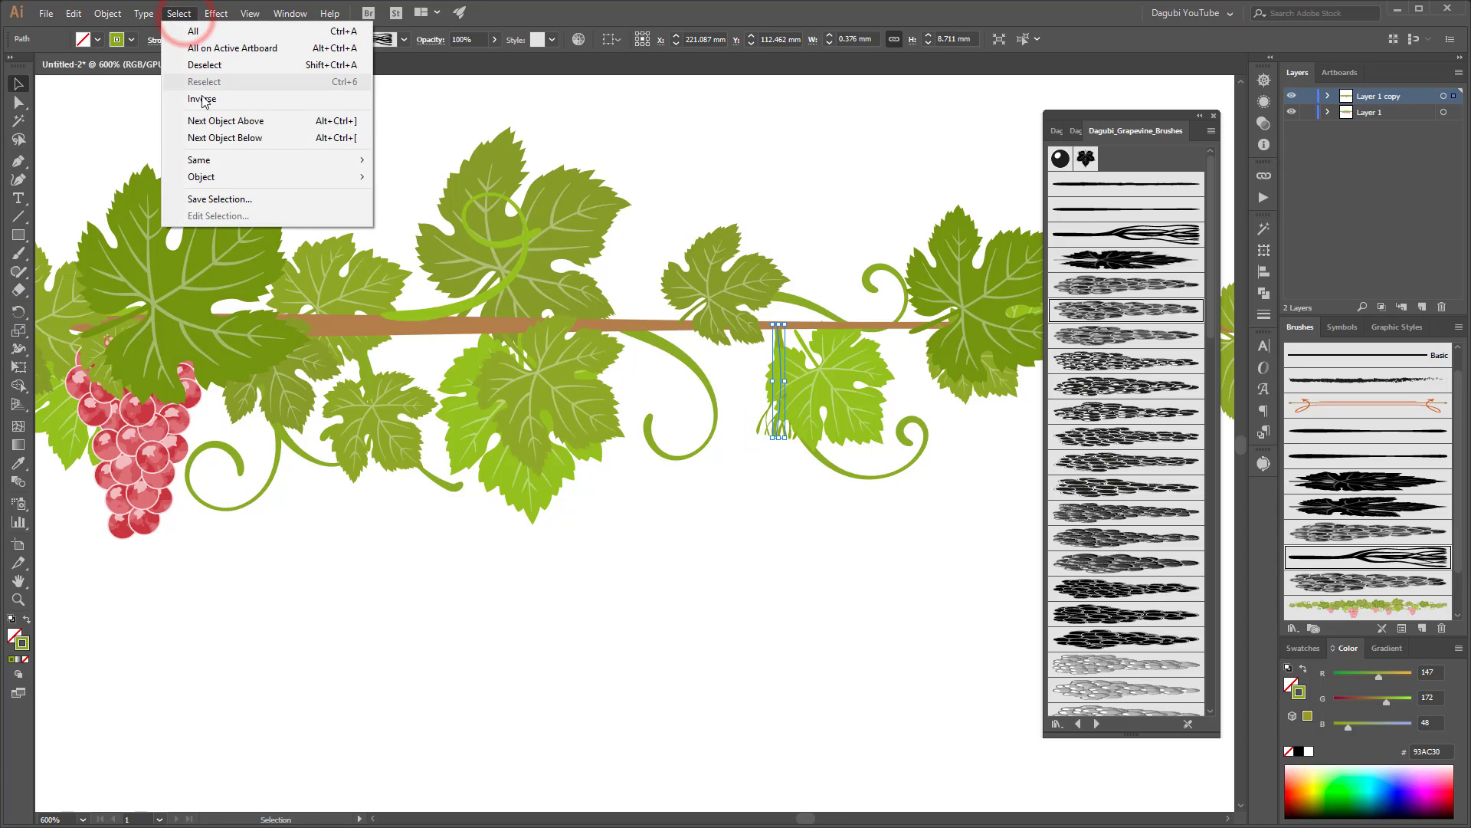
mouse_move(199, 159)
left_click(137, 160)
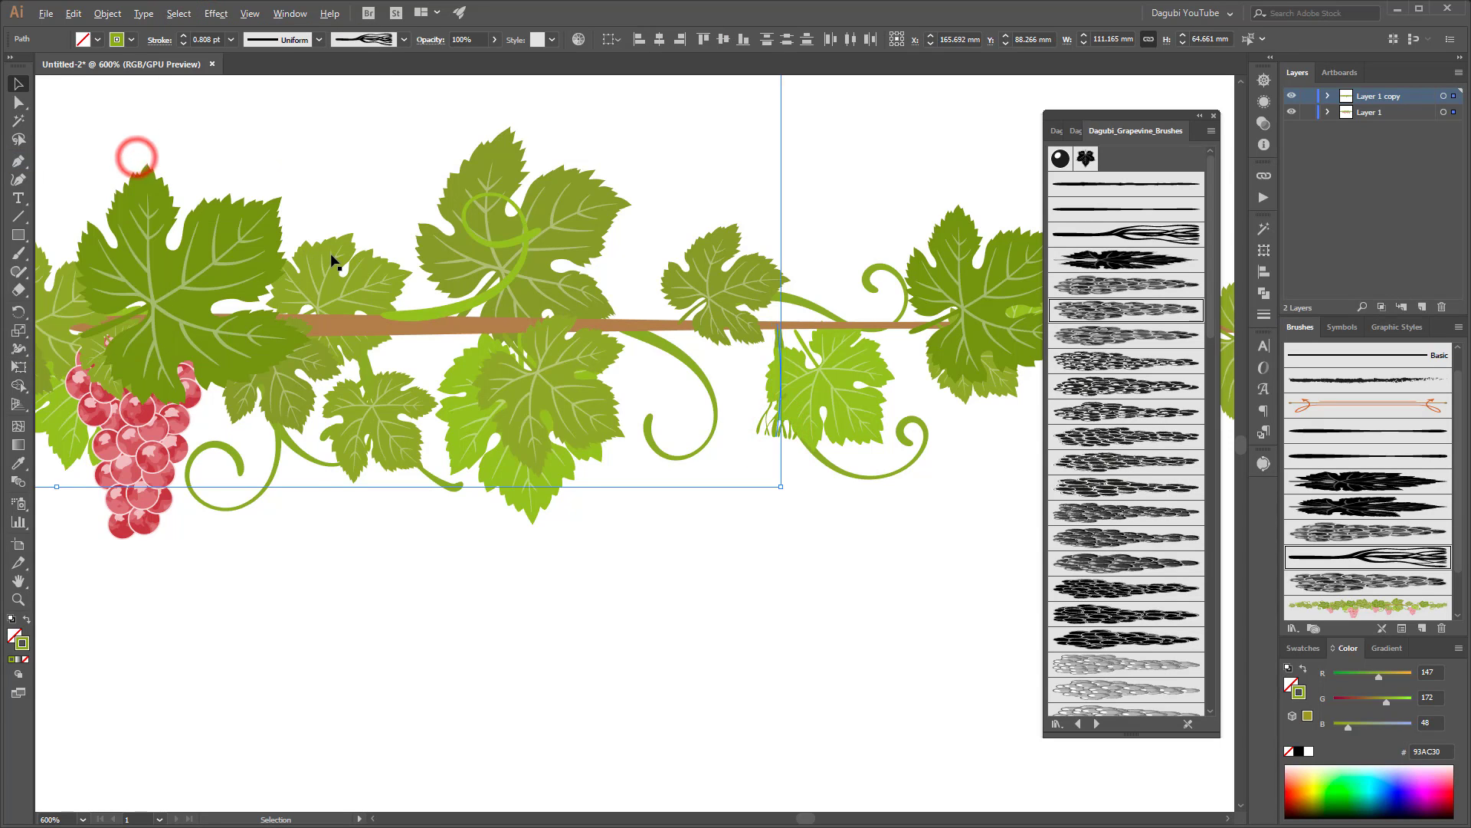
scroll(135, 161, "down", 8)
scroll(349, 234, "up", 3)
left_click_drag(371, 229, 569, 283)
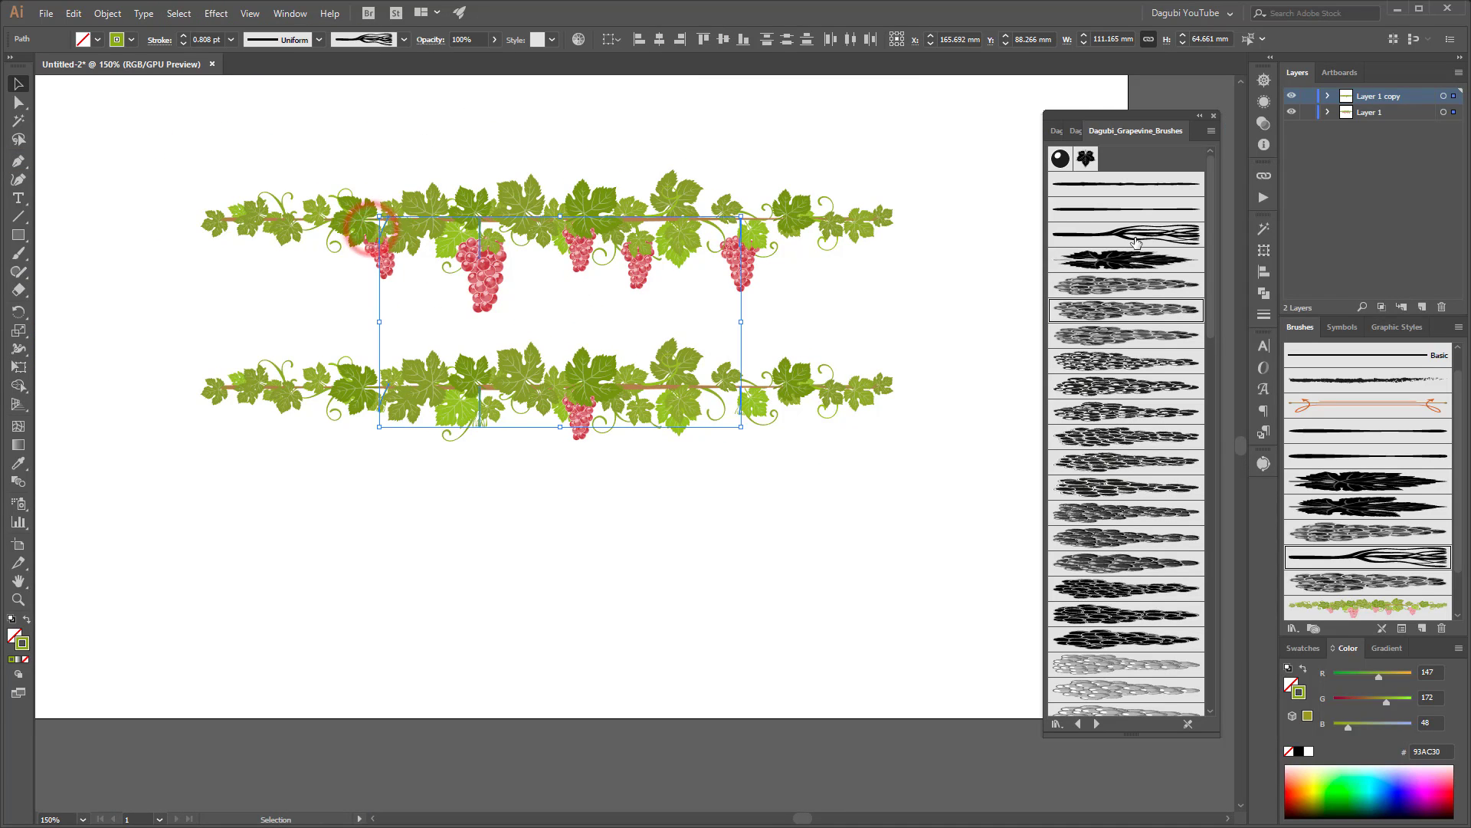
left_click(1311, 112)
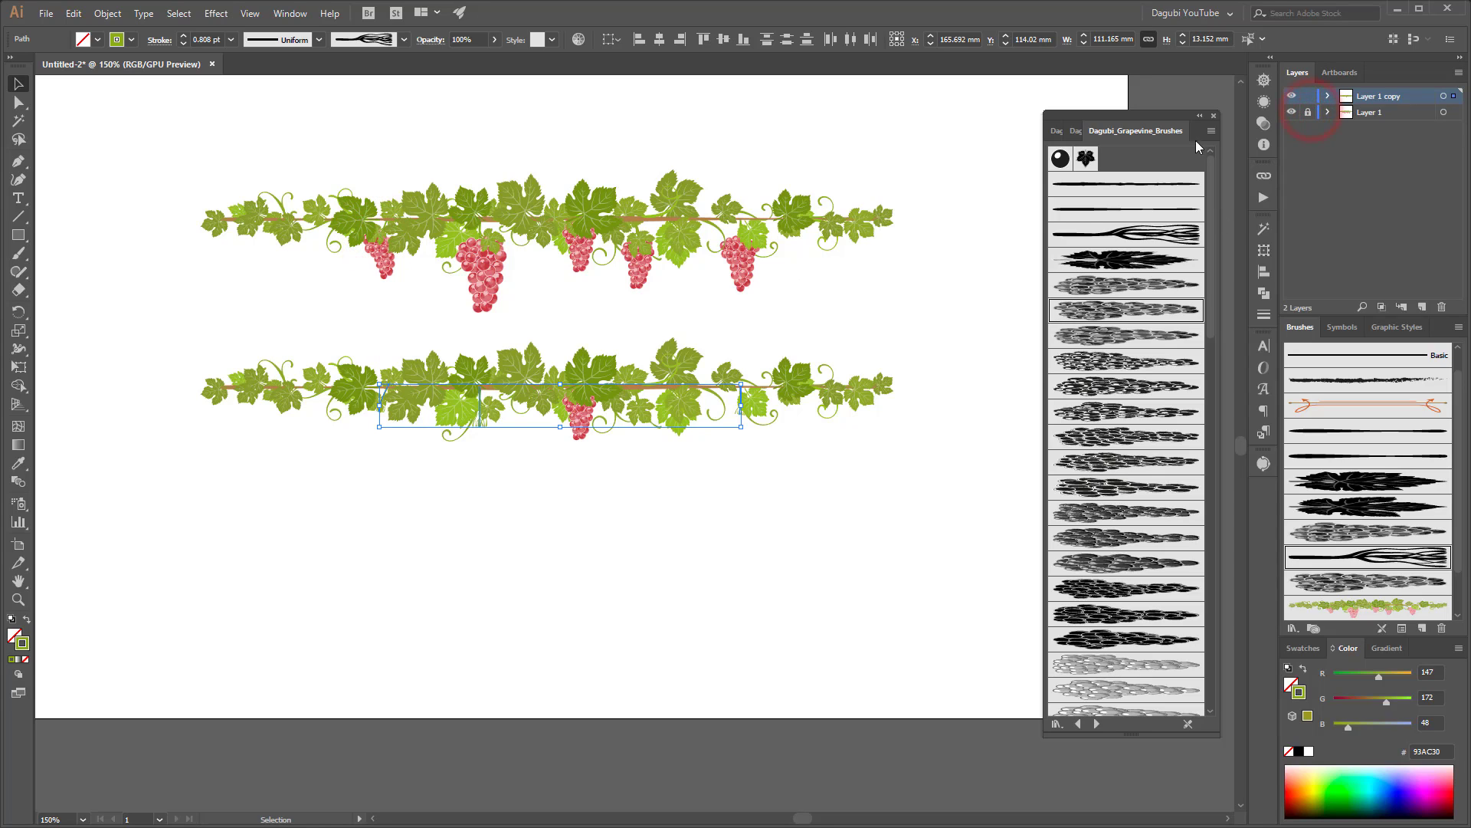
left_click(1007, 187)
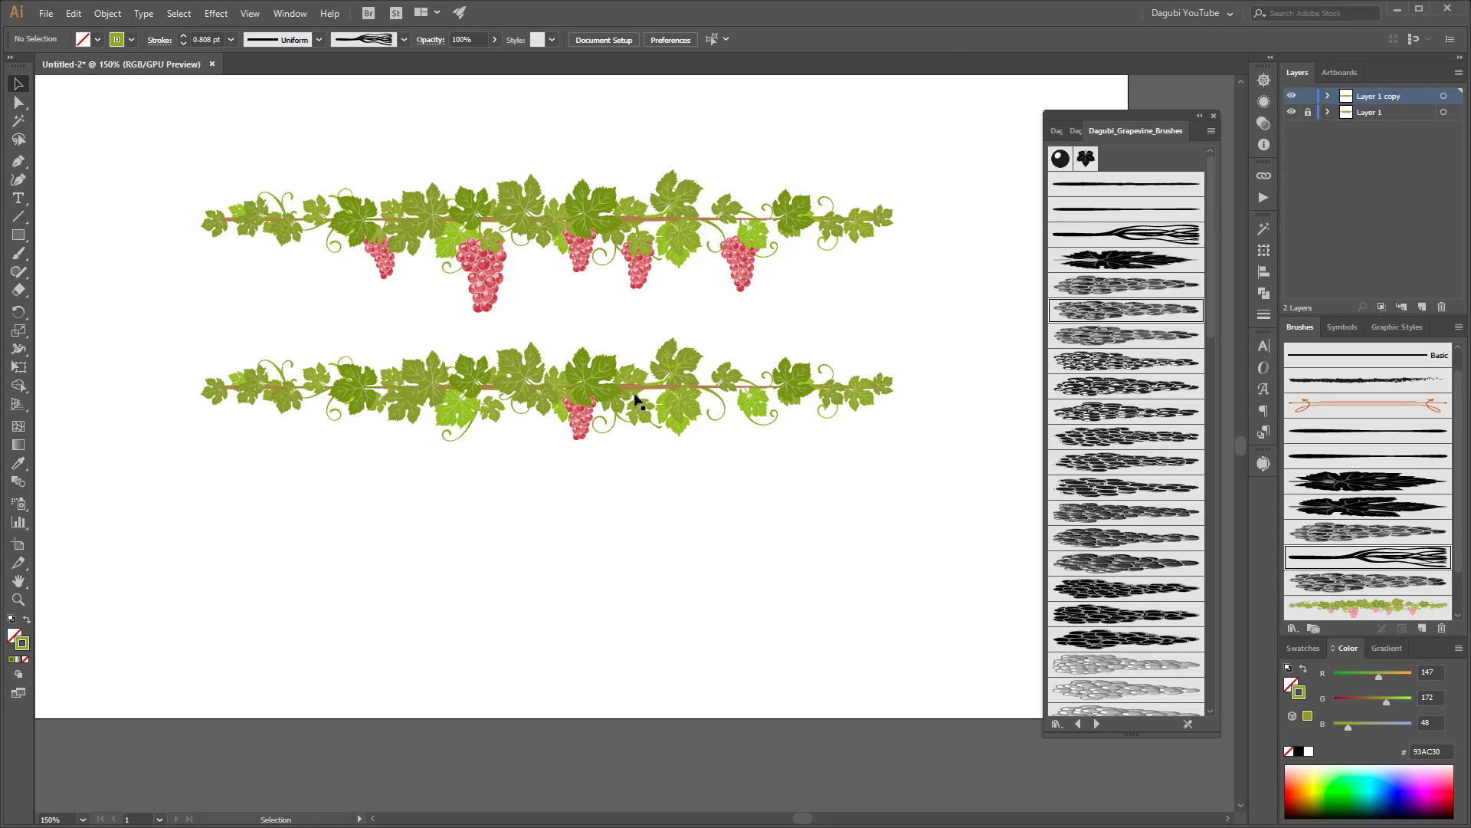
key("ctrl+z")
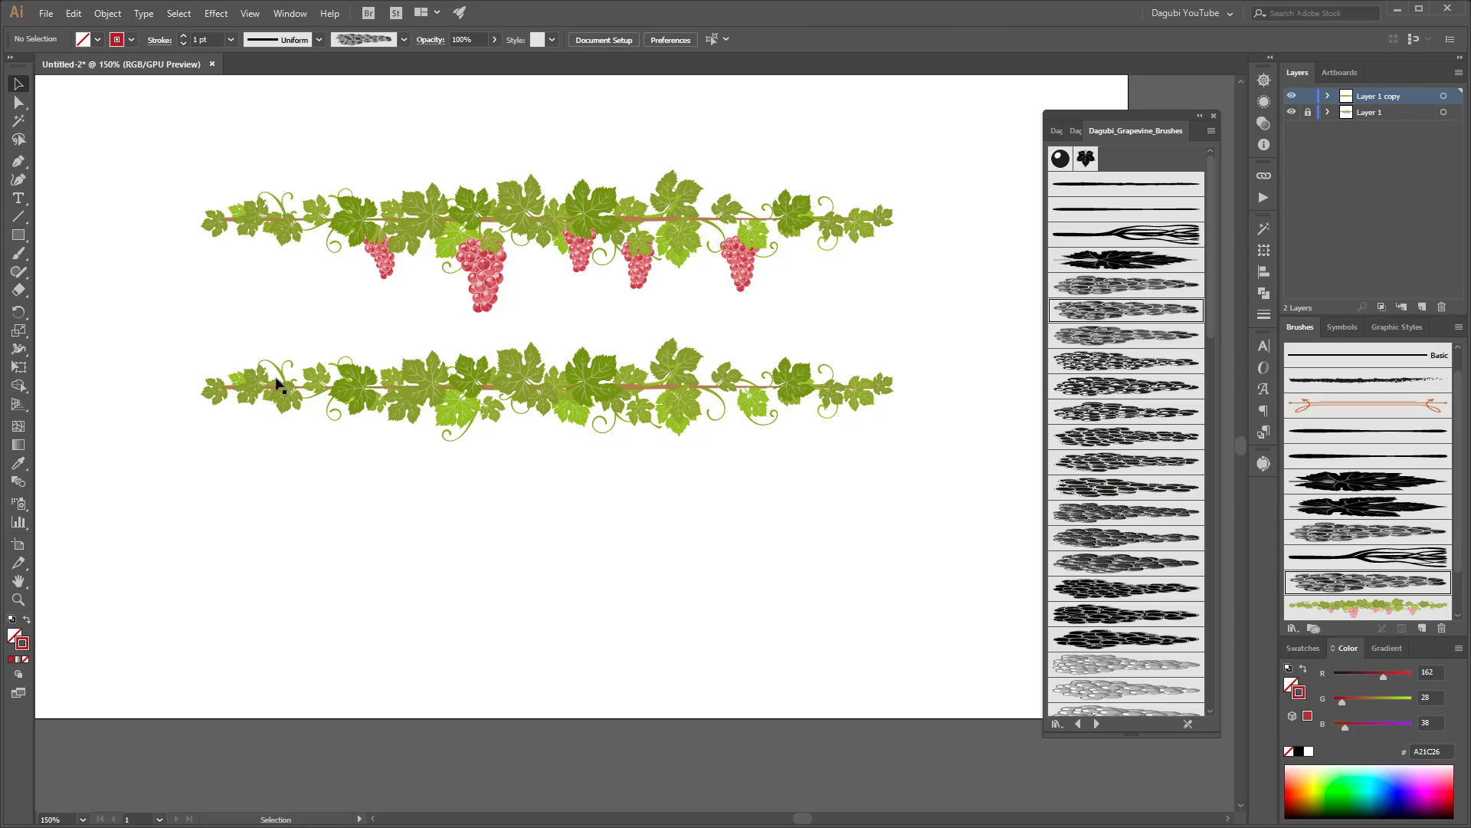
Step: Save the marquee-selected lower vine as Art Brush 2, an art brush scaling proportionately
left_click_drag(150, 336, 936, 480)
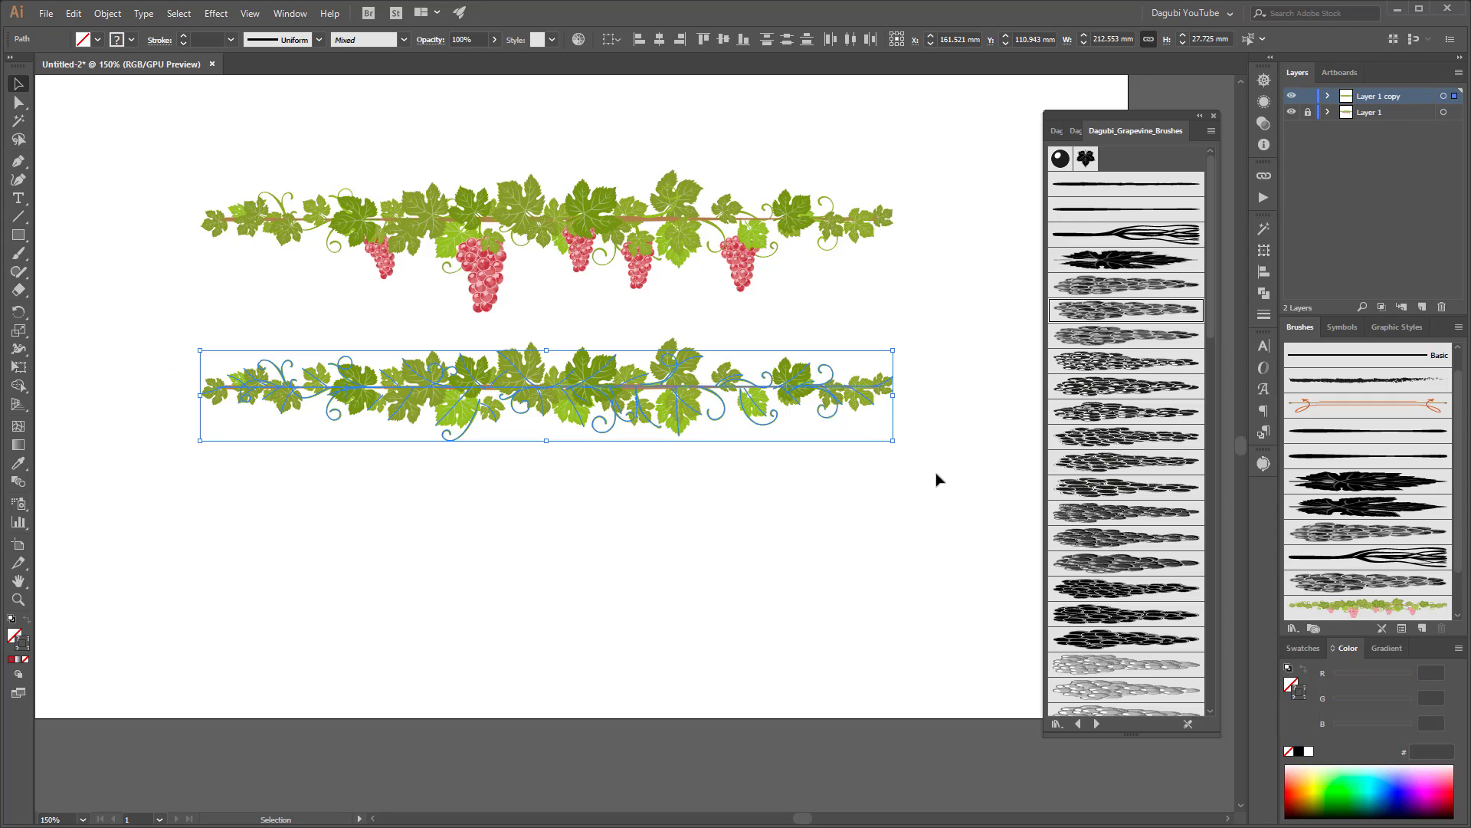
left_click(1419, 628)
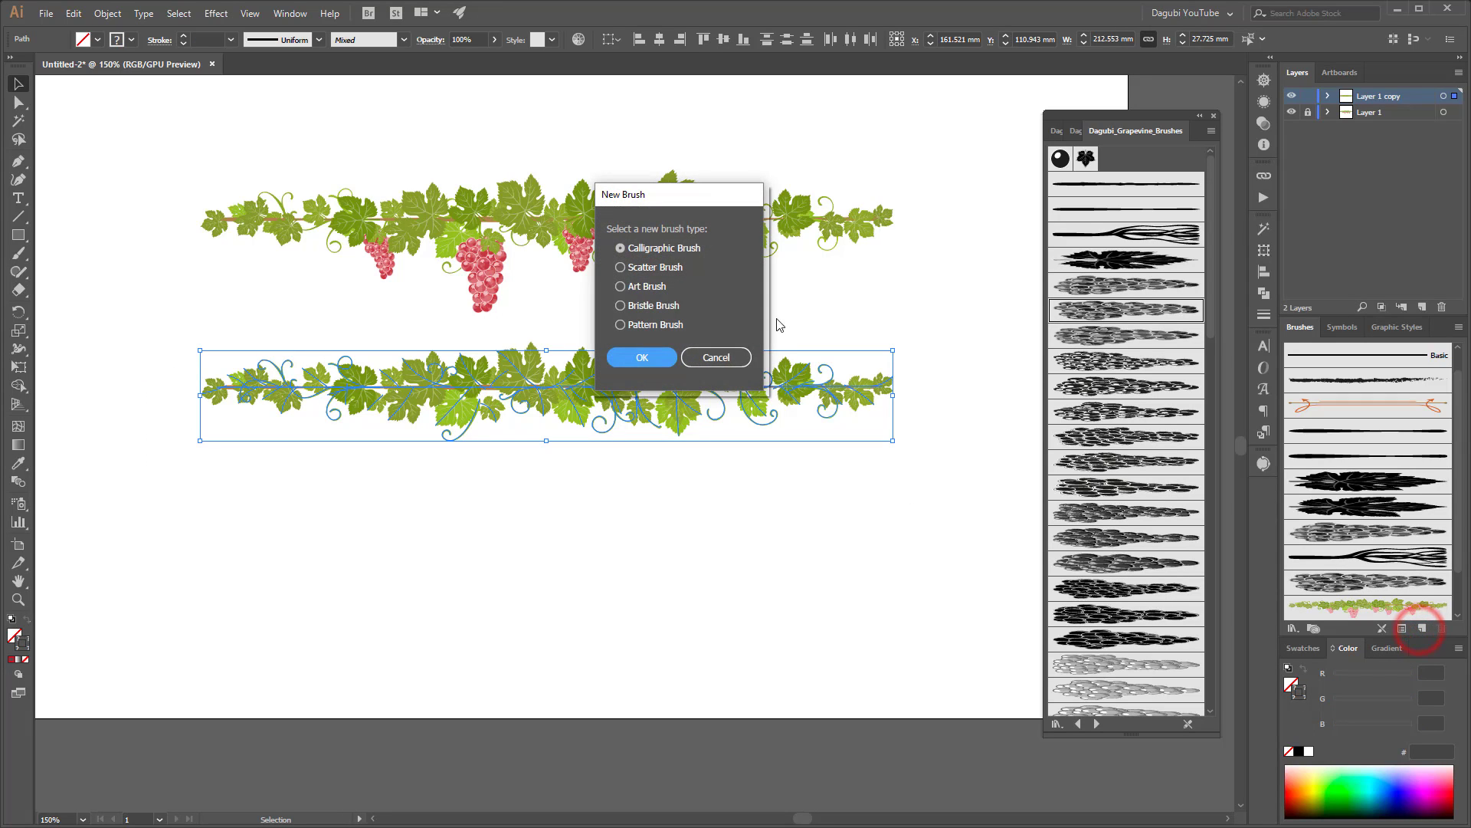
left_click(627, 286)
left_click(642, 357)
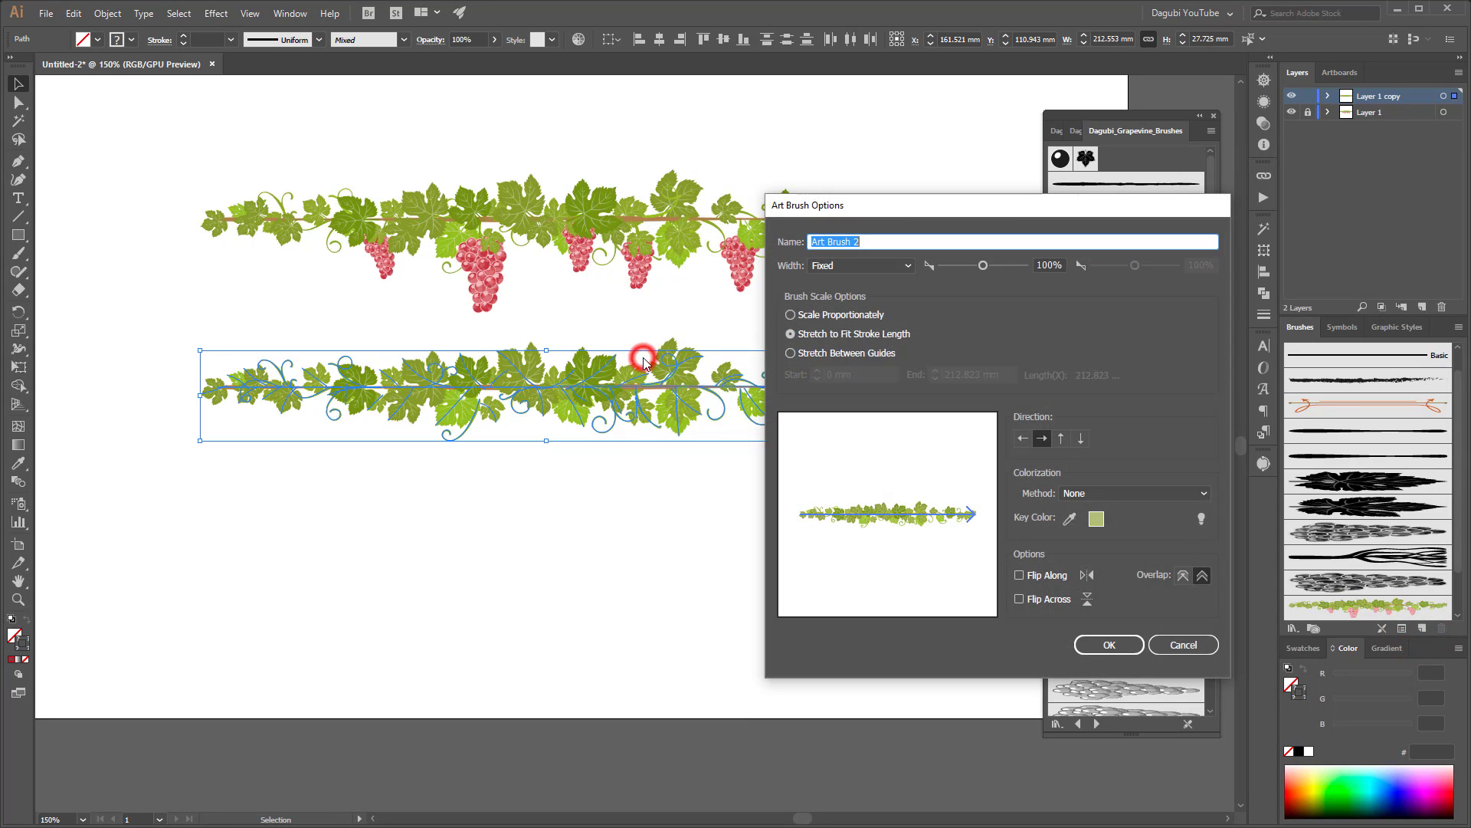
left_click(837, 315)
left_click(1109, 645)
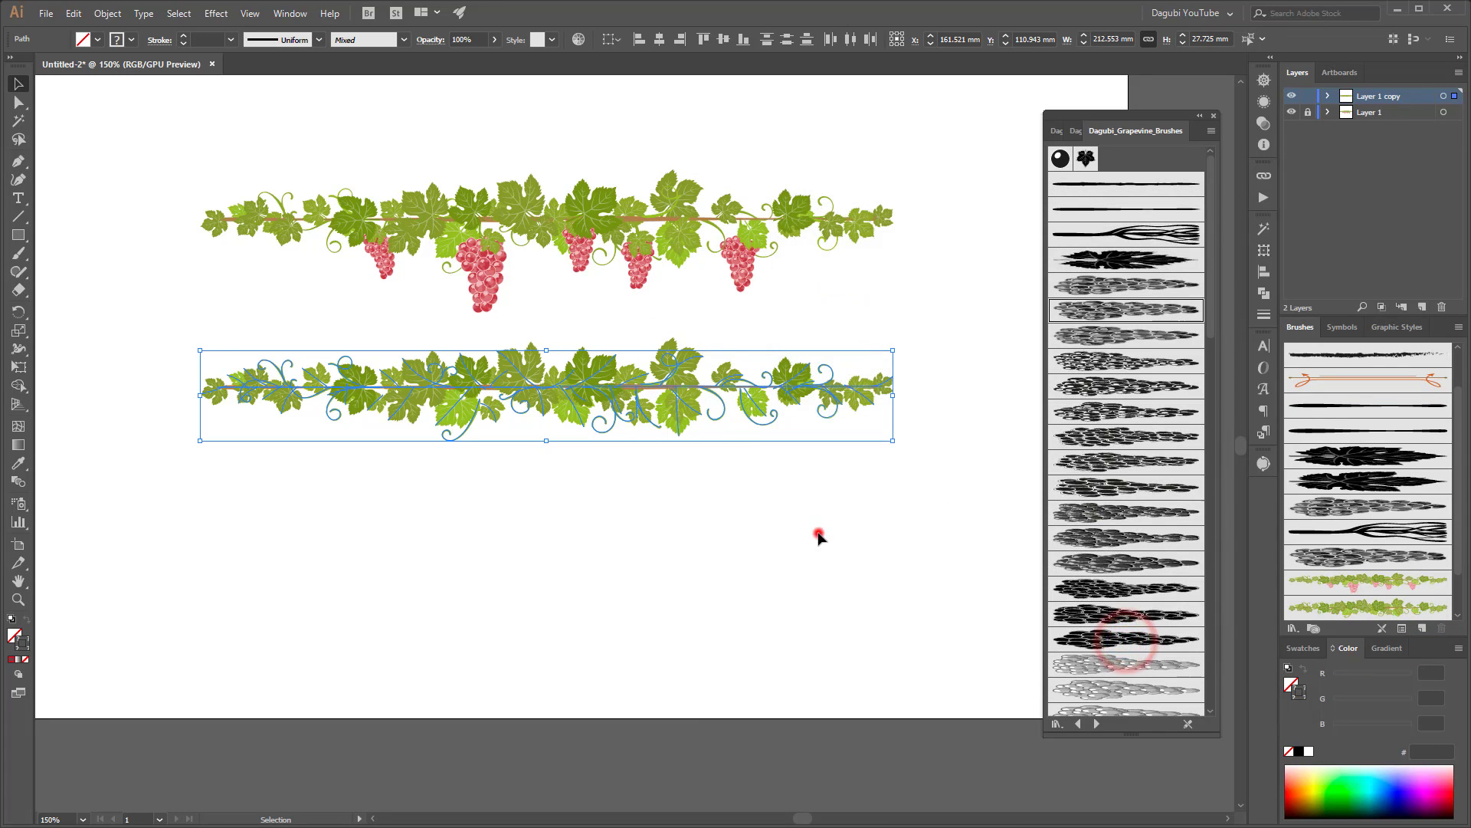
left_click(818, 537)
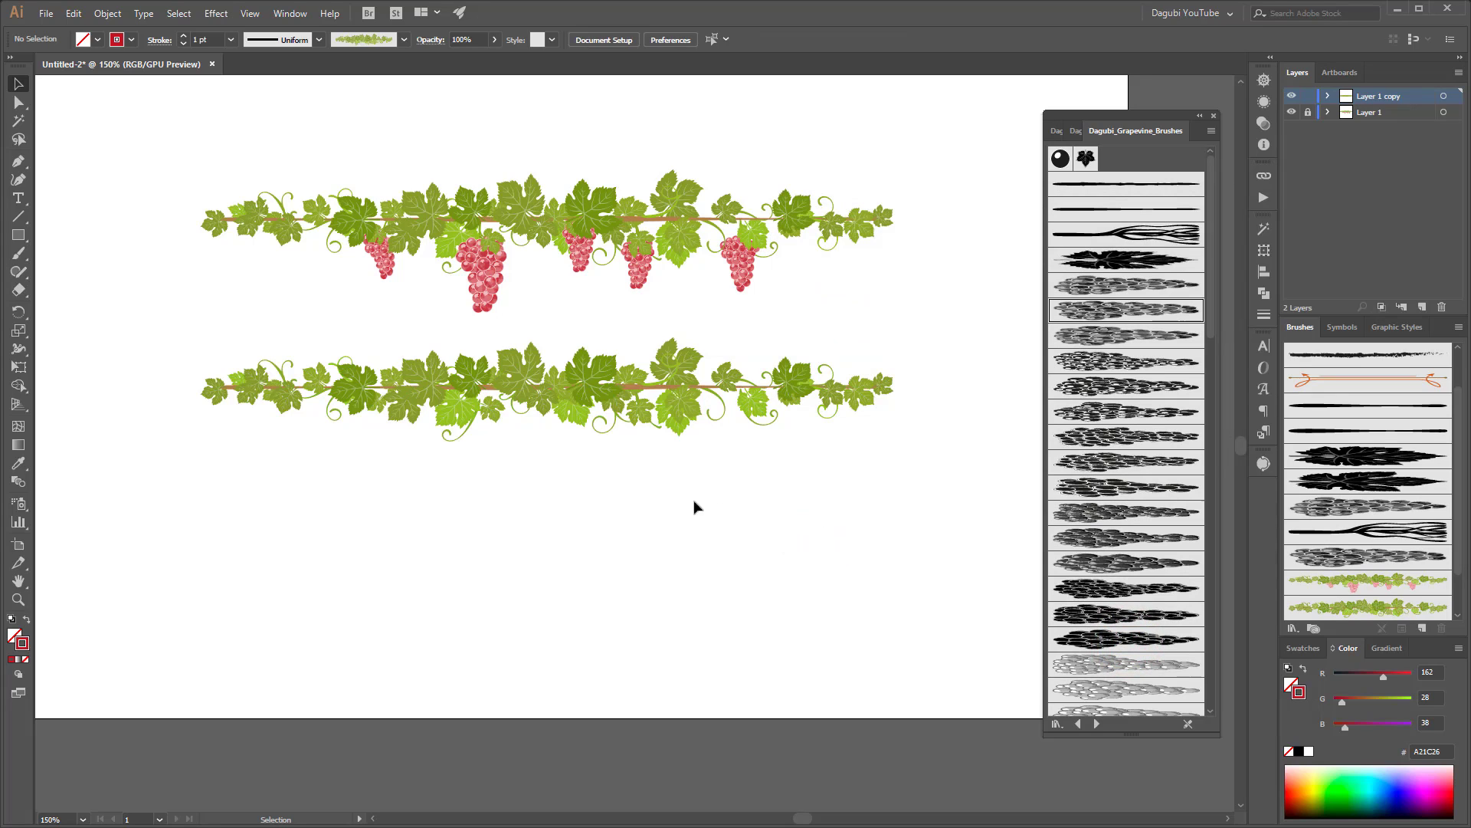
Step: Choose the Paintbrush with a rough stem brush from the grape element library and a brown stroke
left_click(20, 251)
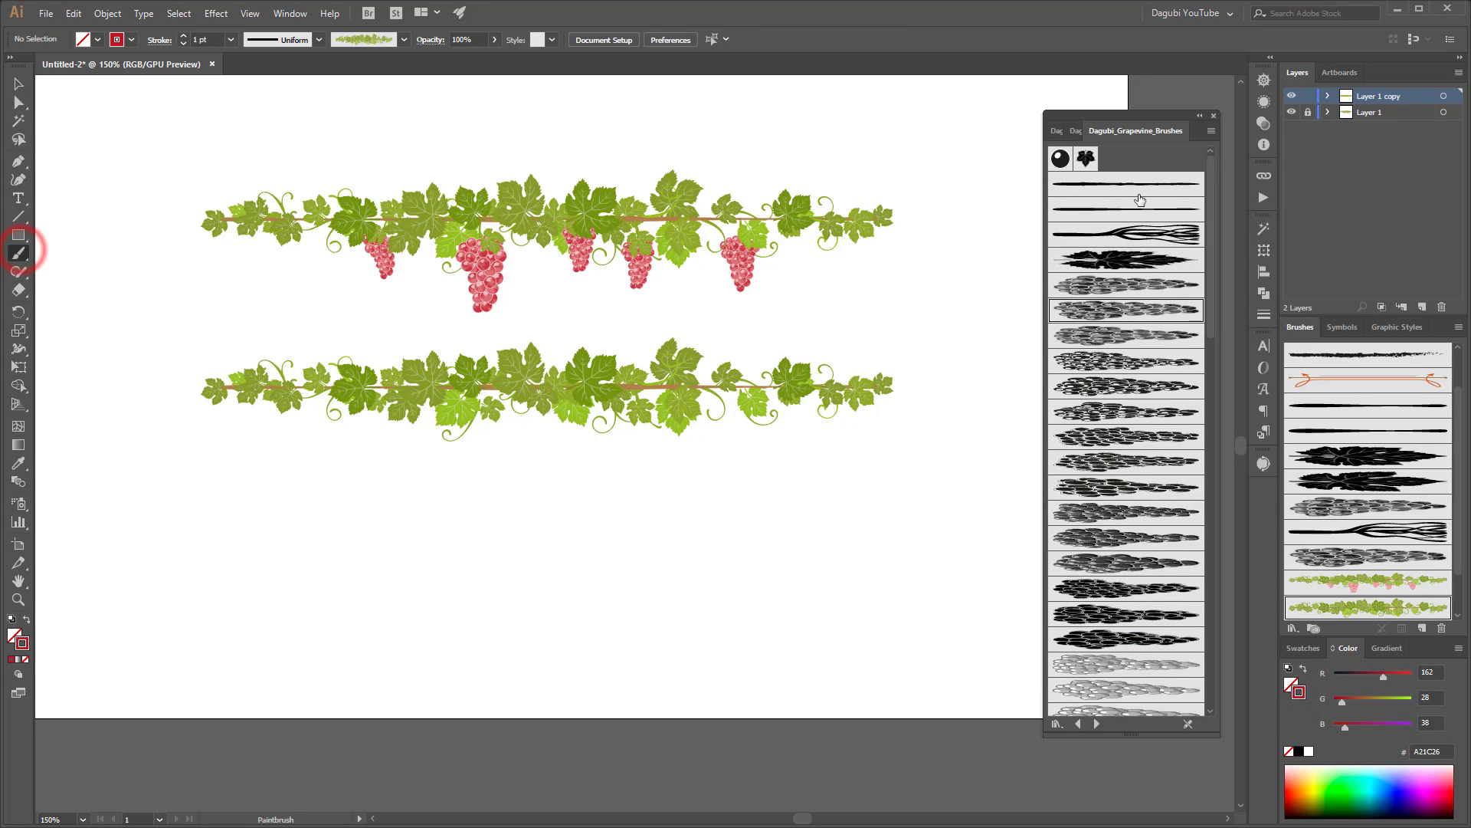
left_click(1078, 723)
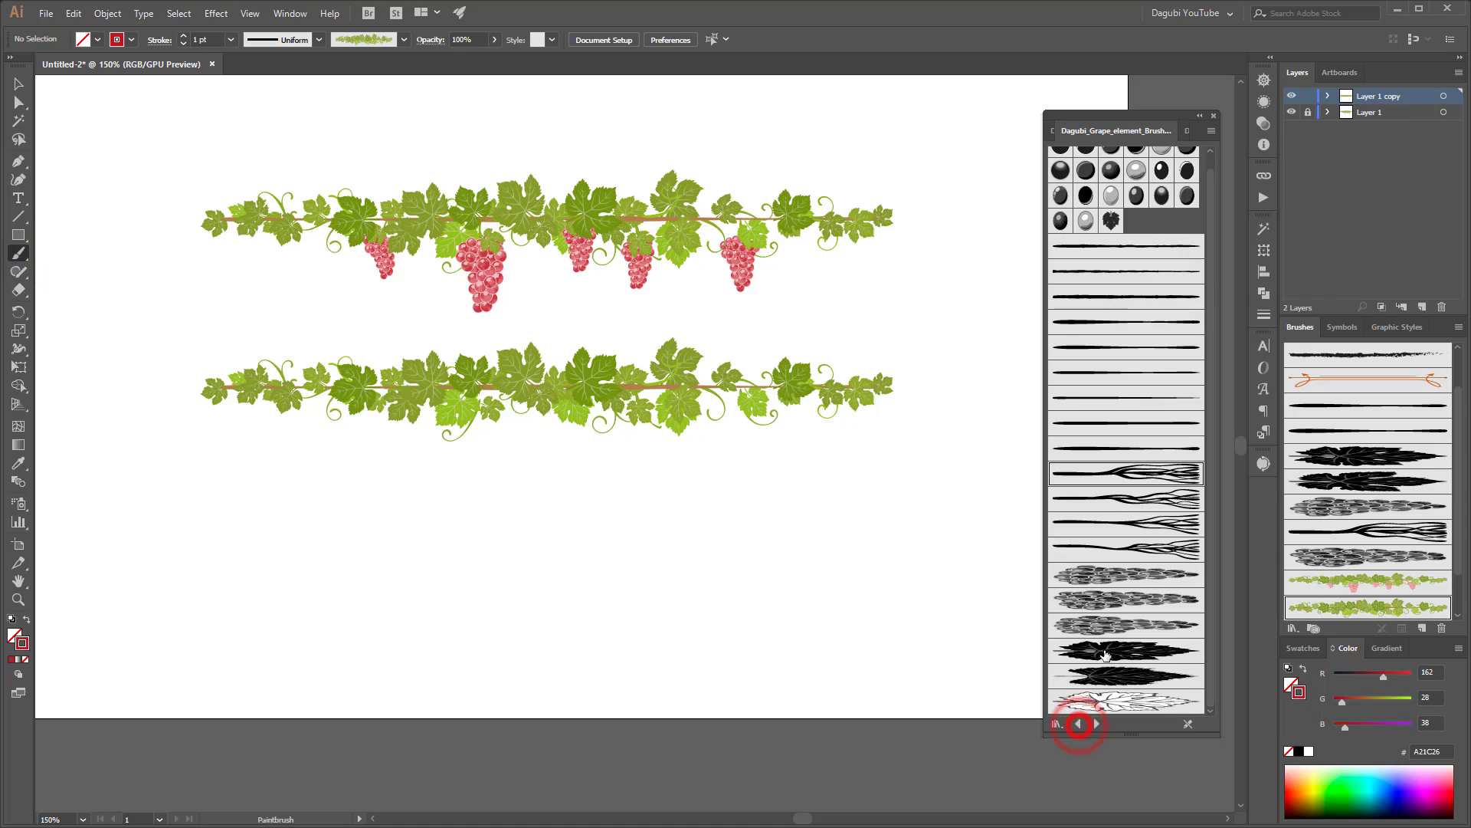
left_click(1145, 272)
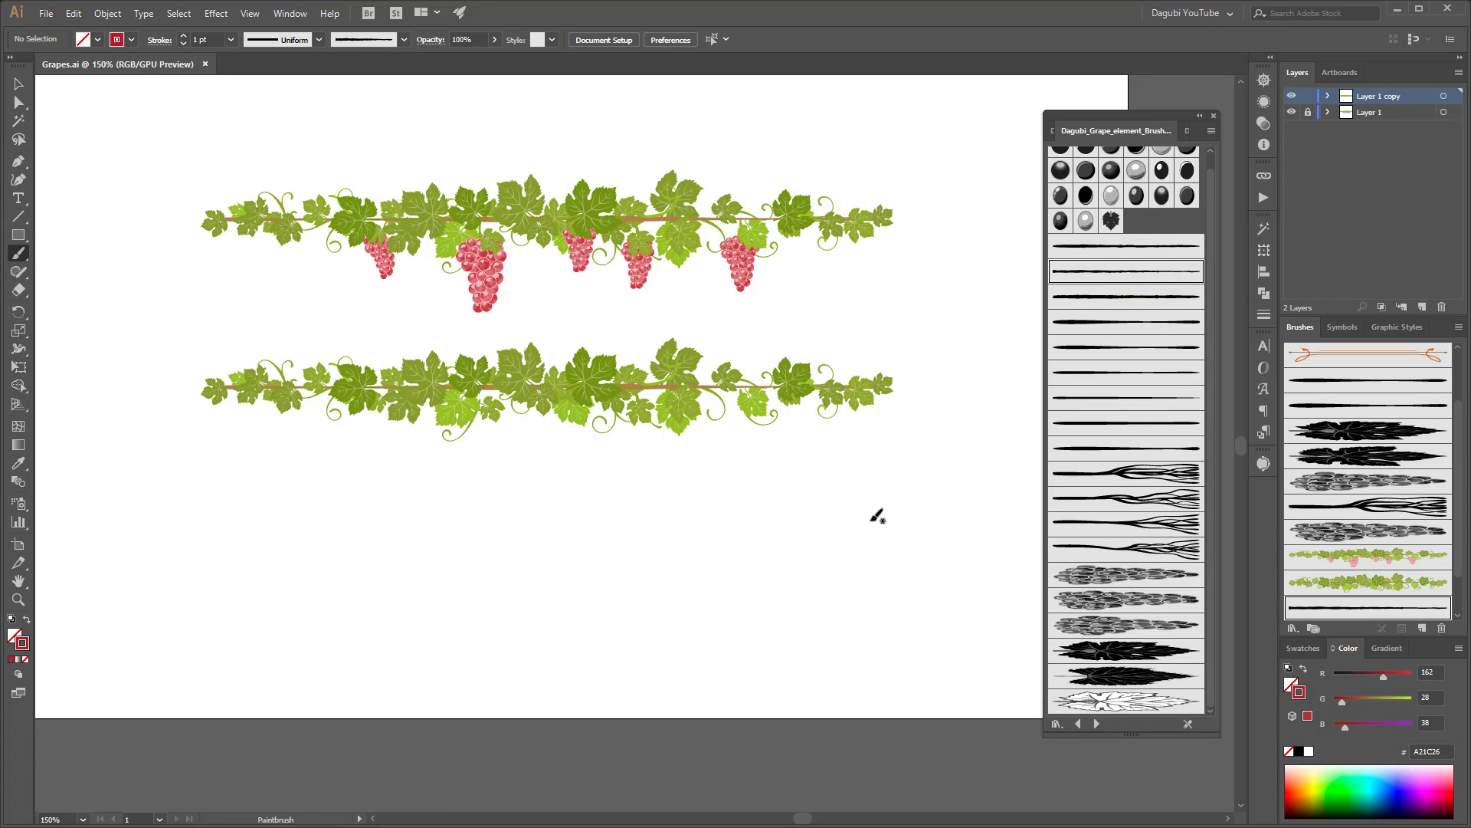
left_click(1315, 648)
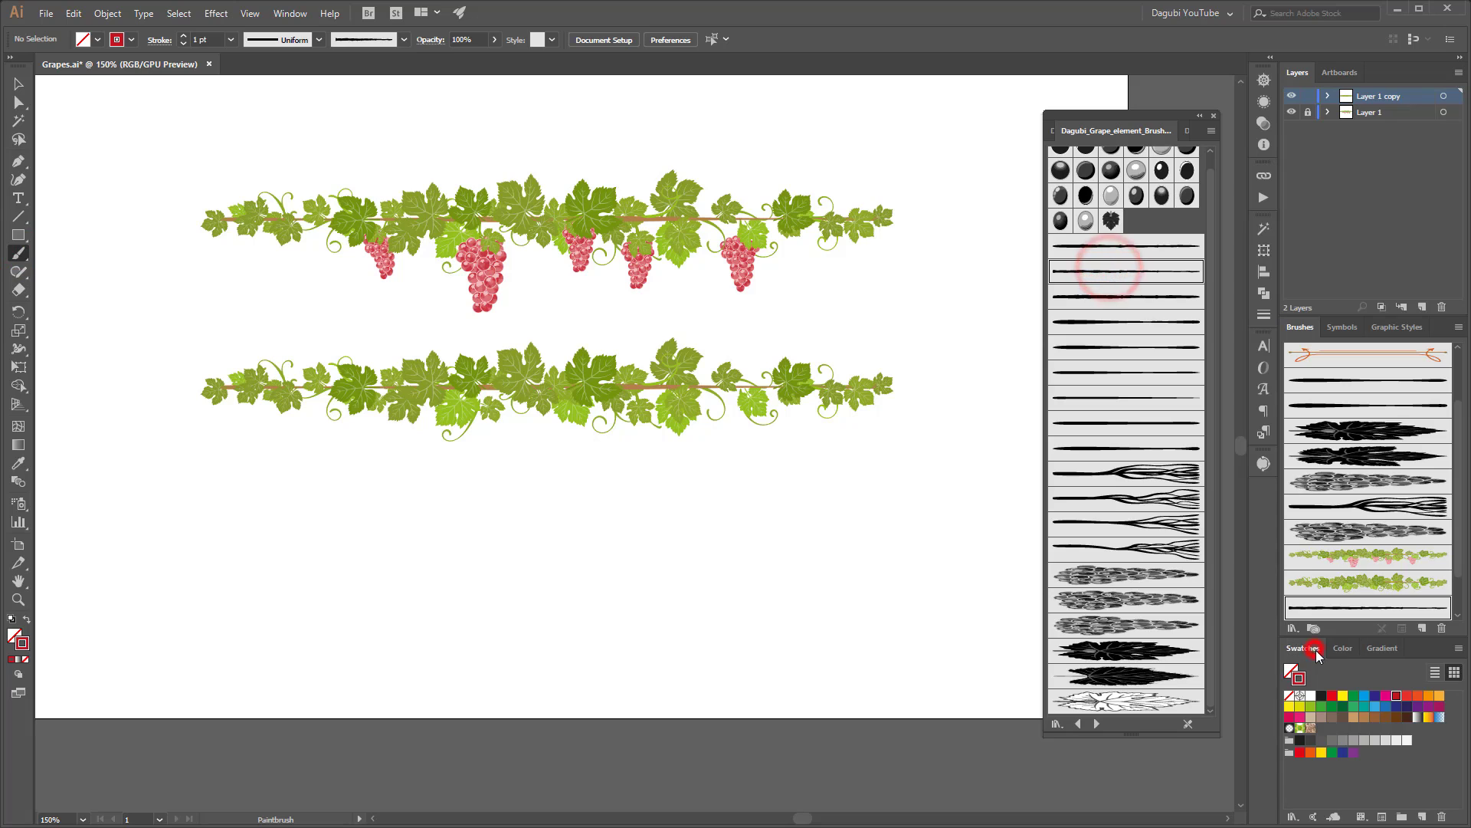
left_click(1372, 719)
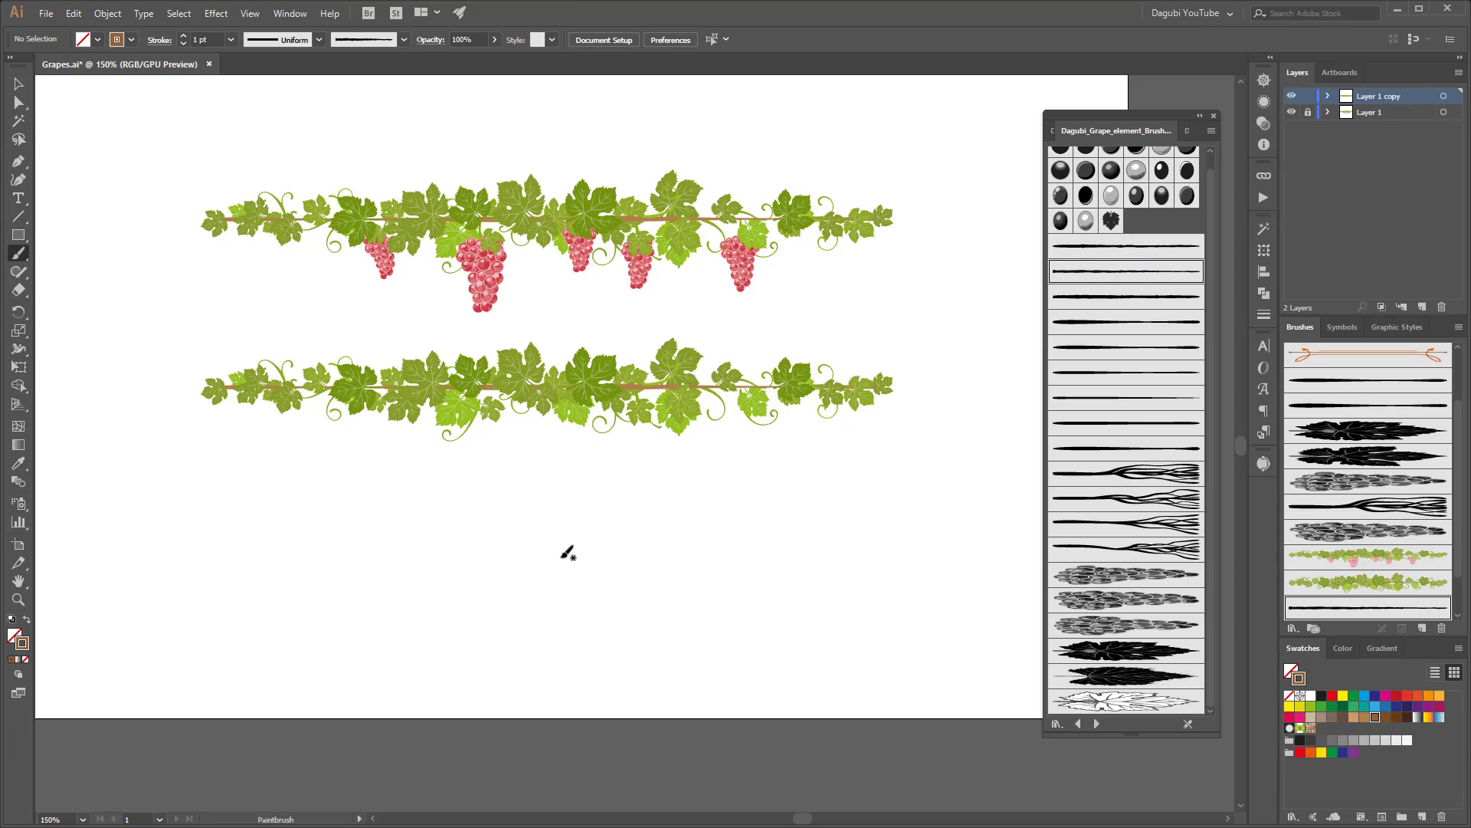
Step: Paint a brown vine stem below the borders and thin it to 0.75 pt
left_click_drag(666, 555, 883, 555)
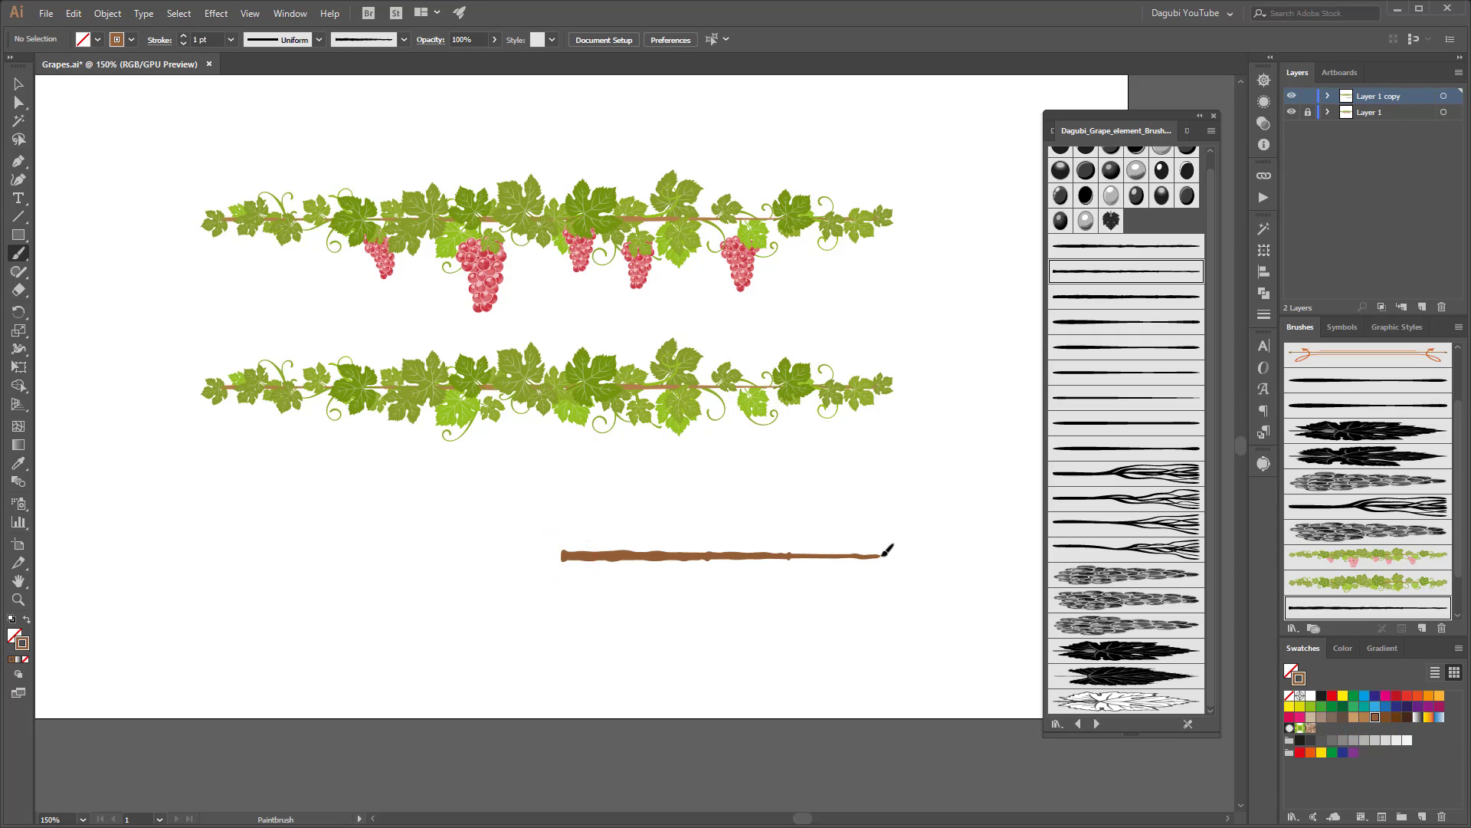
left_click(636, 555, "ctrl")
left_click(183, 43)
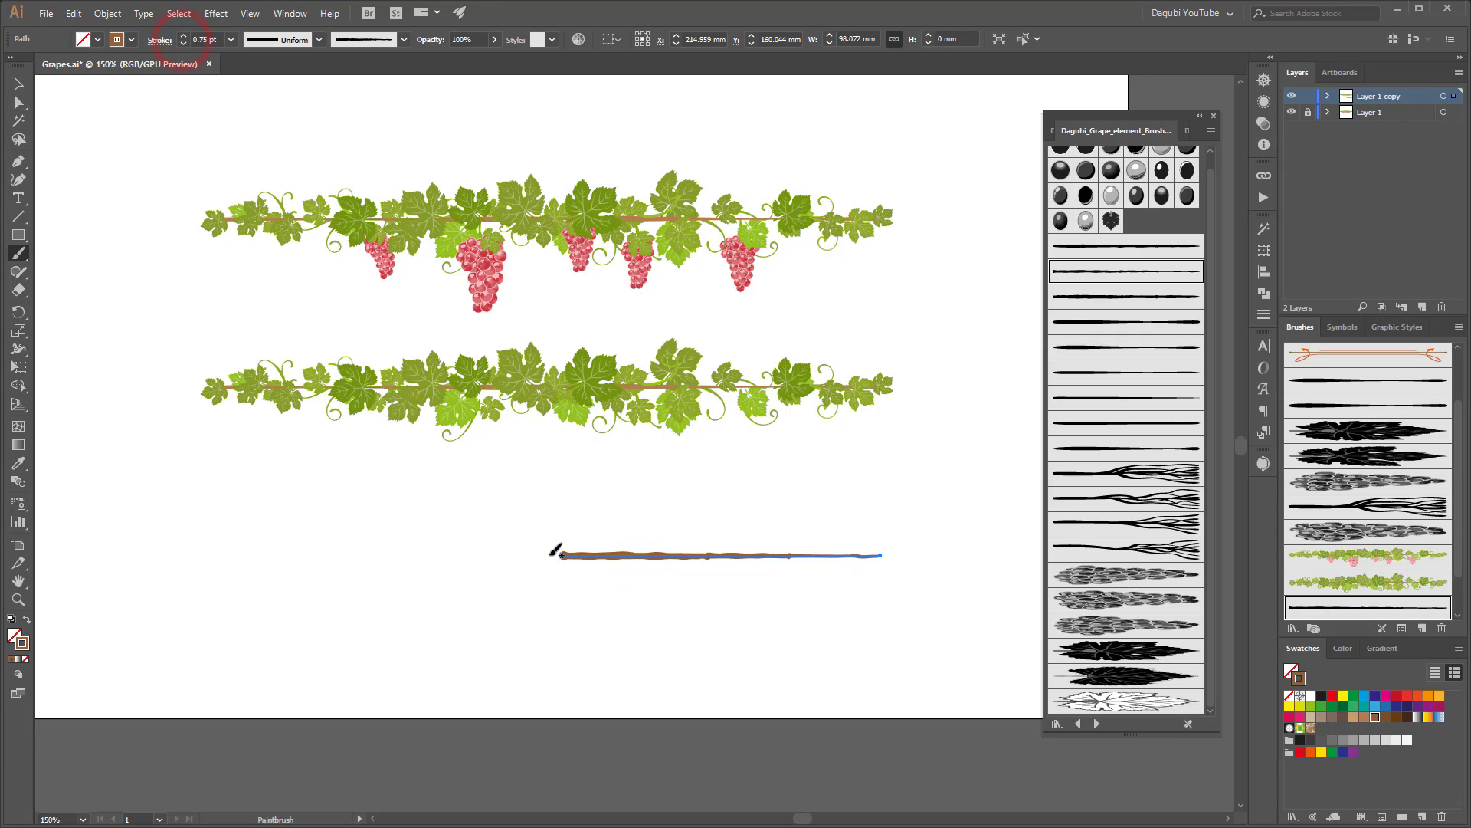
left_click(525, 558, "ctrl")
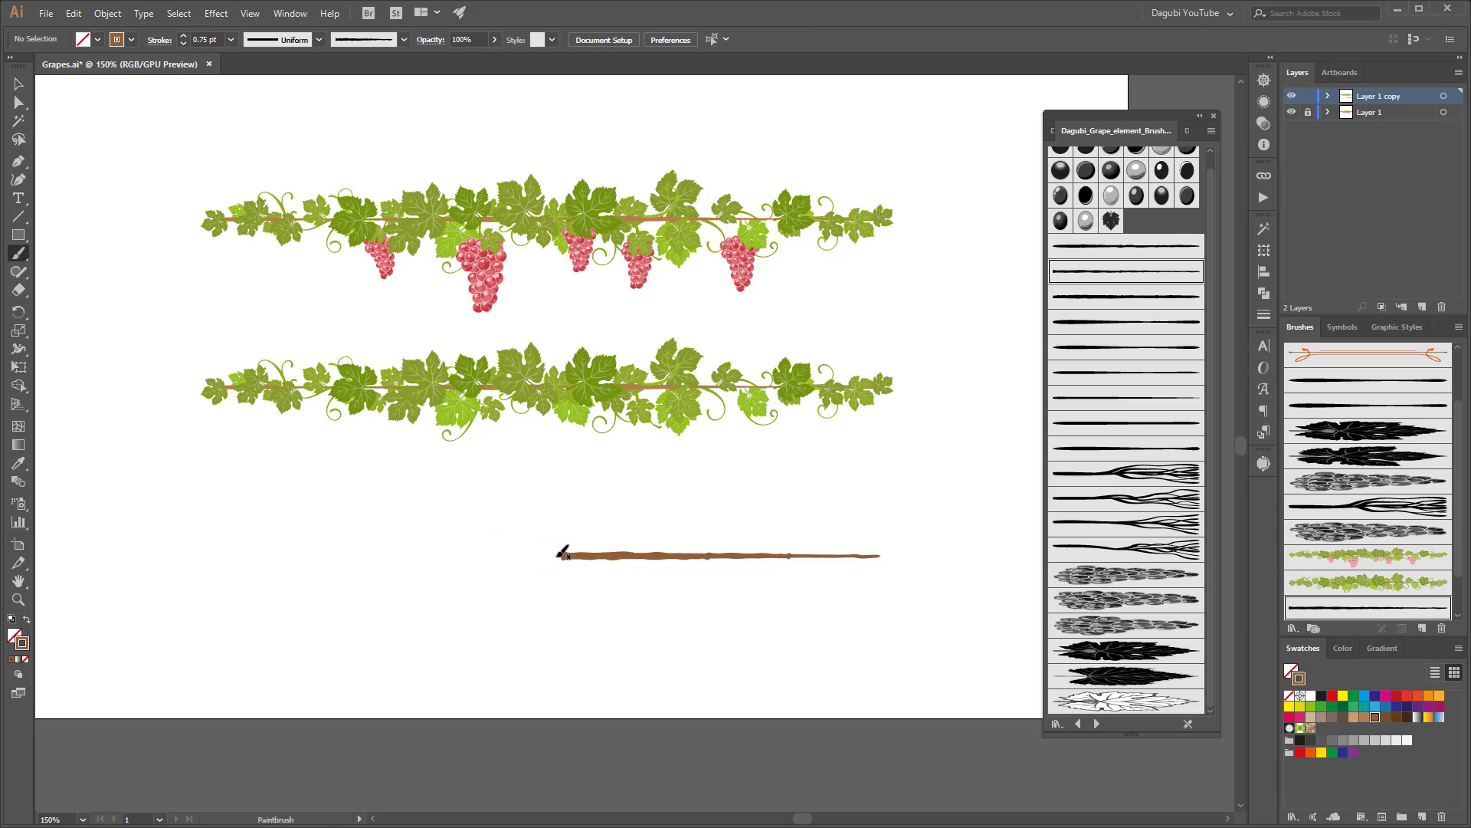
Step: Extend the brown vine further to the left across the artboard
left_click_drag(560, 555, 207, 556)
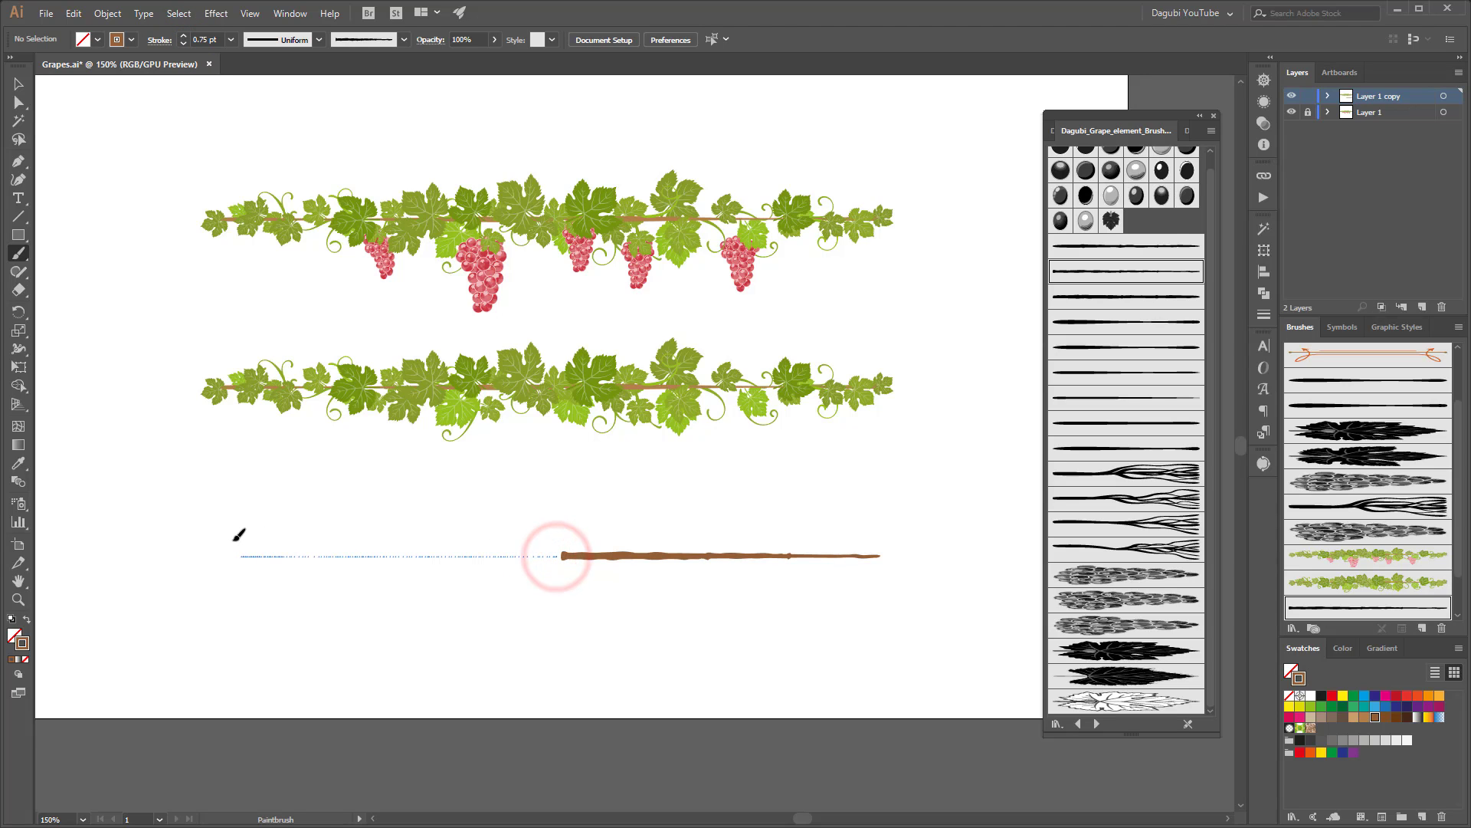
scroll(528, 591, "up", 3)
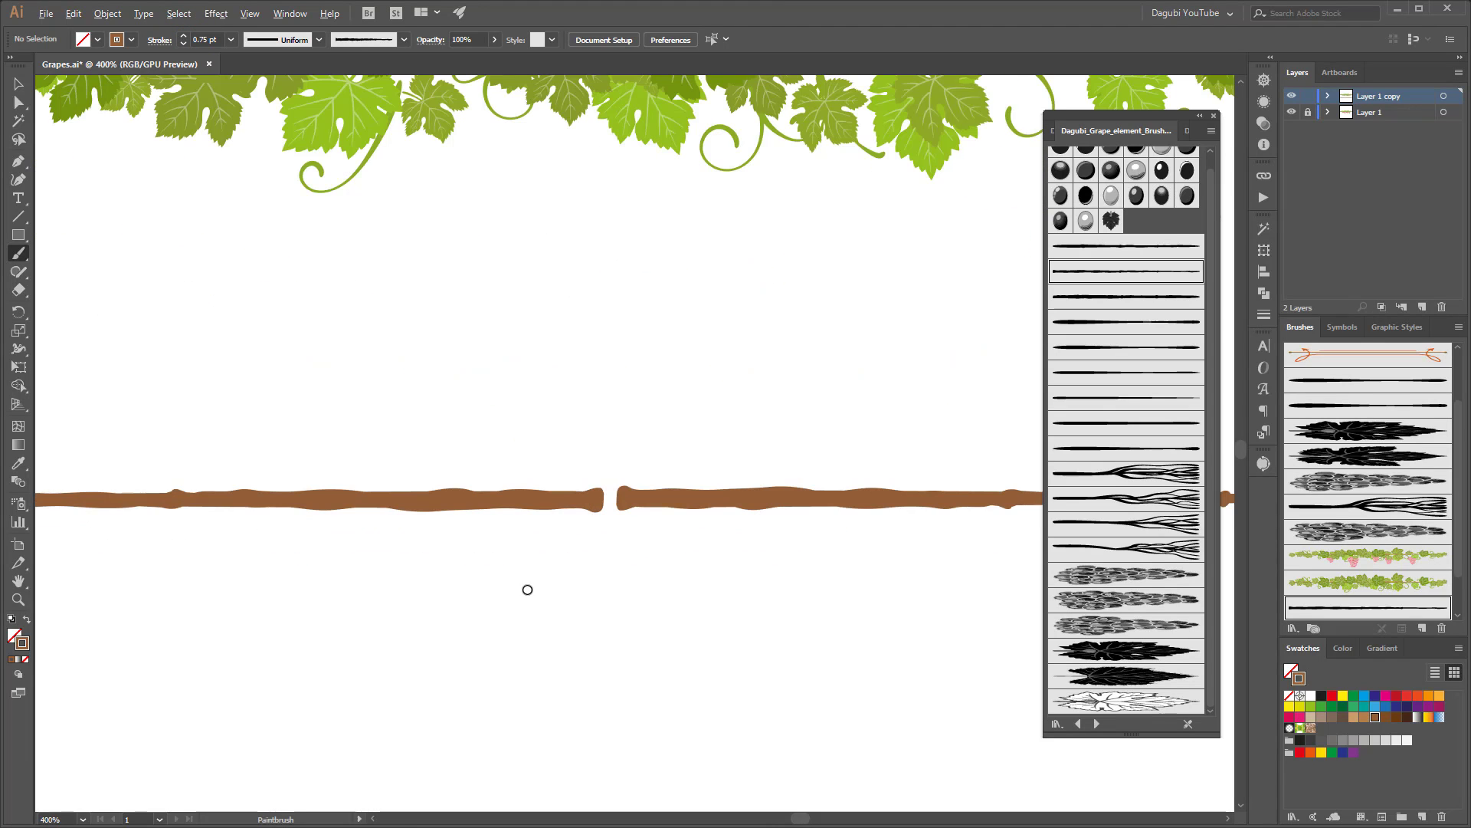
left_click(557, 508, "ctrl")
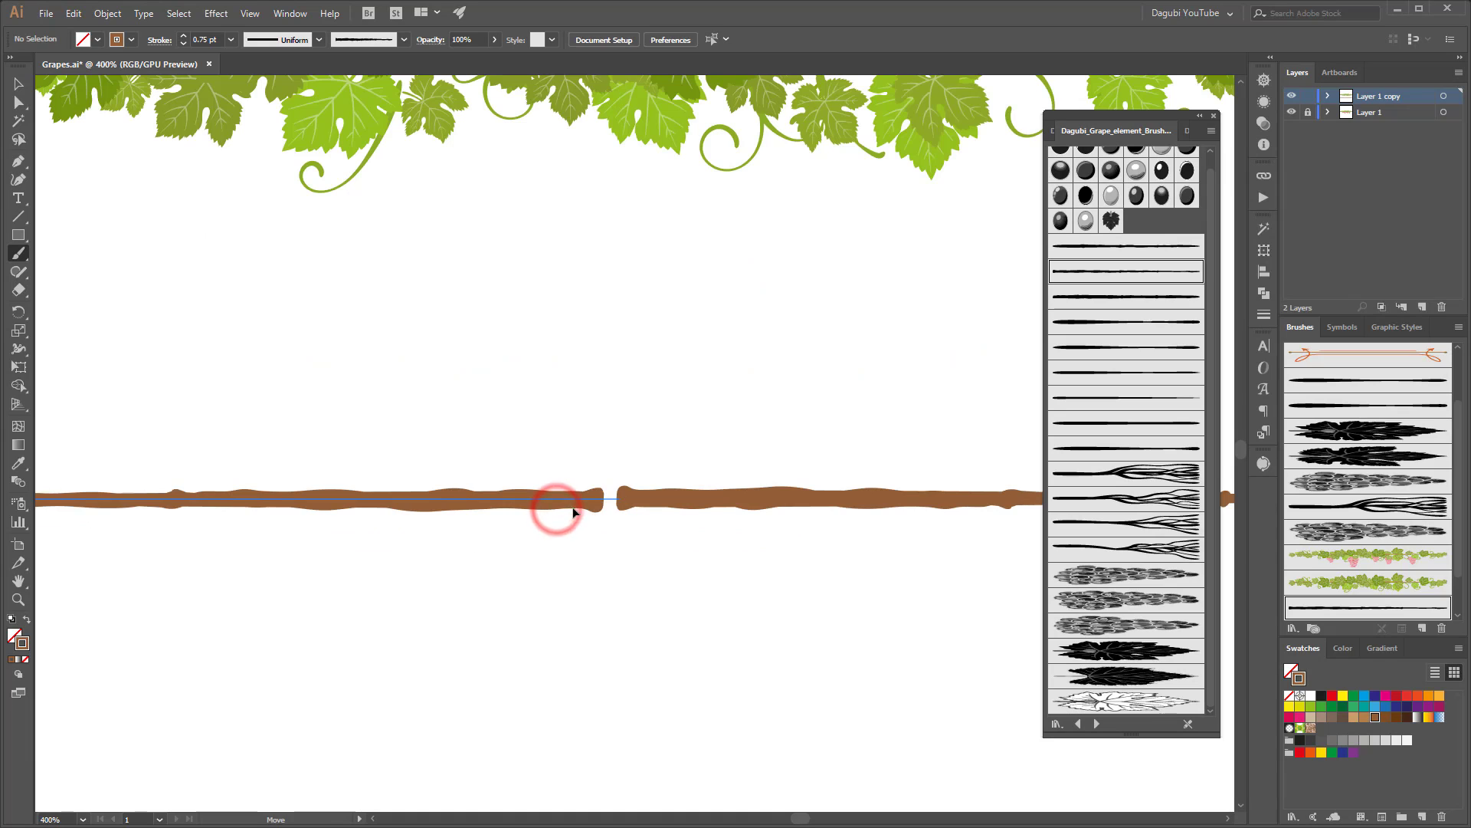
left_click(621, 569, "ctrl")
scroll(621, 567, "down", 2)
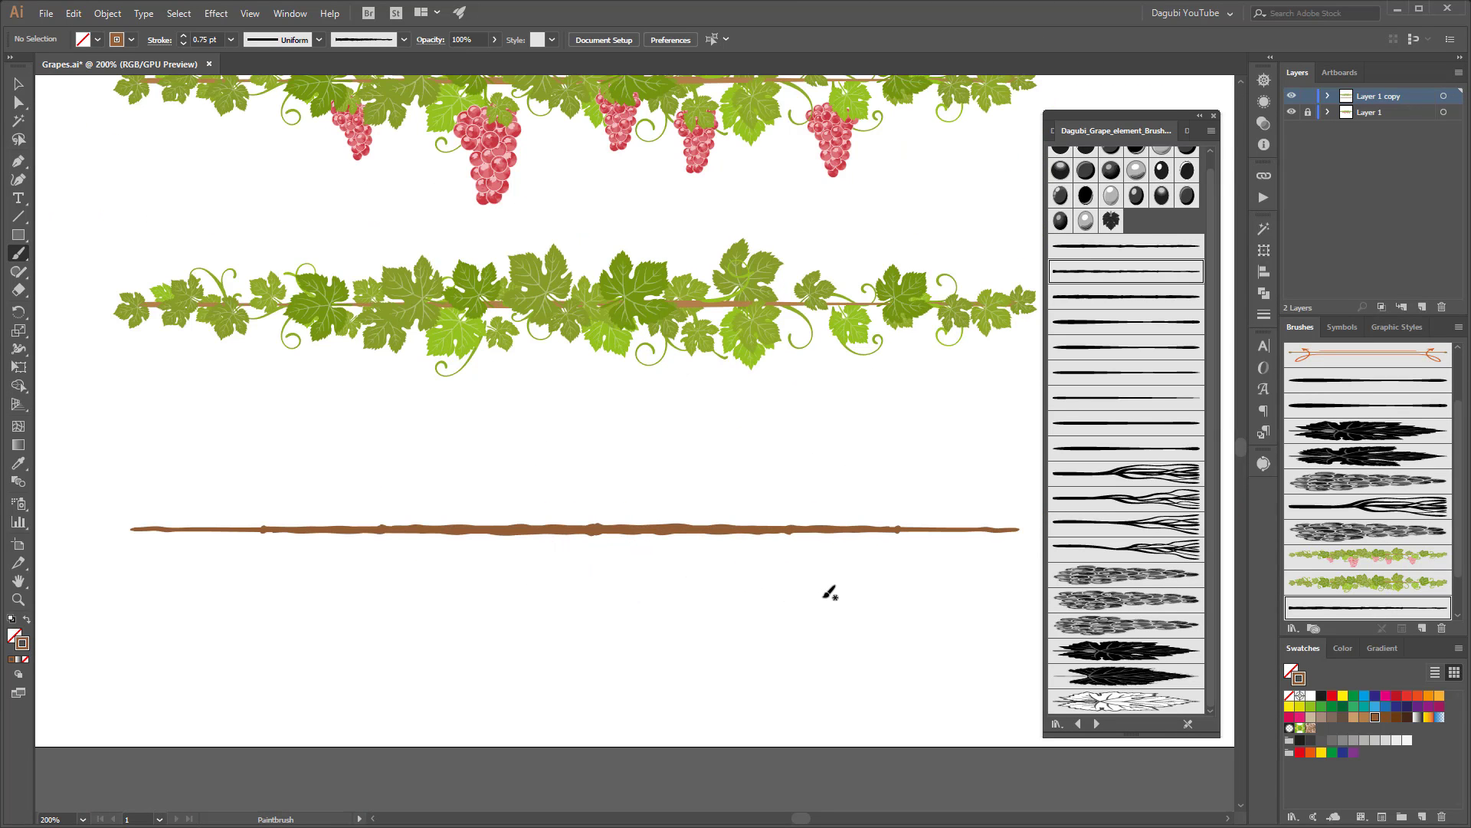
Step: With the leaf brush from an existing leaf, paint leaves on the vine's middle, right and left parts
left_click(920, 322, "ctrl")
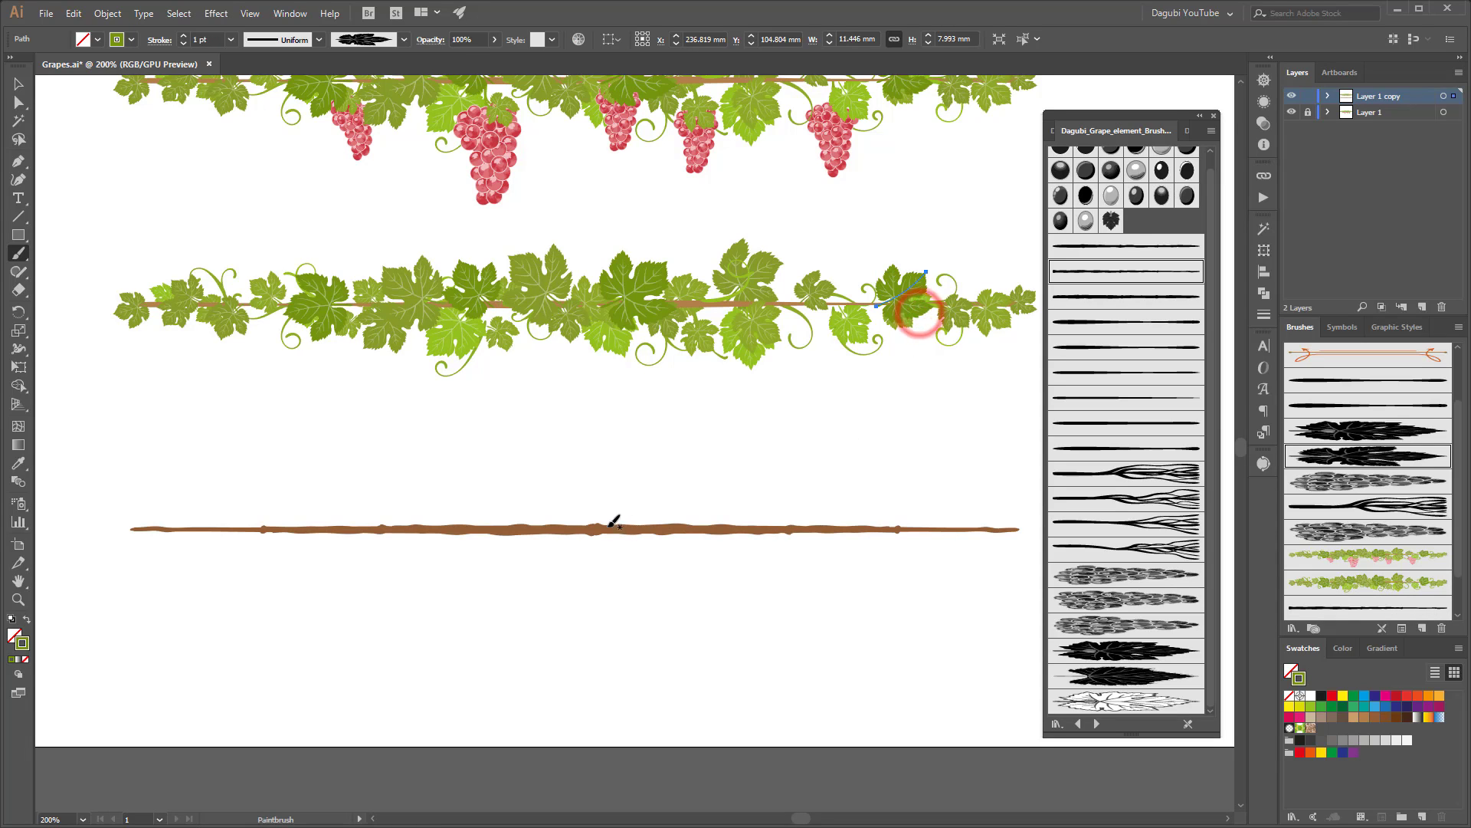
left_click_drag(594, 529, 662, 504)
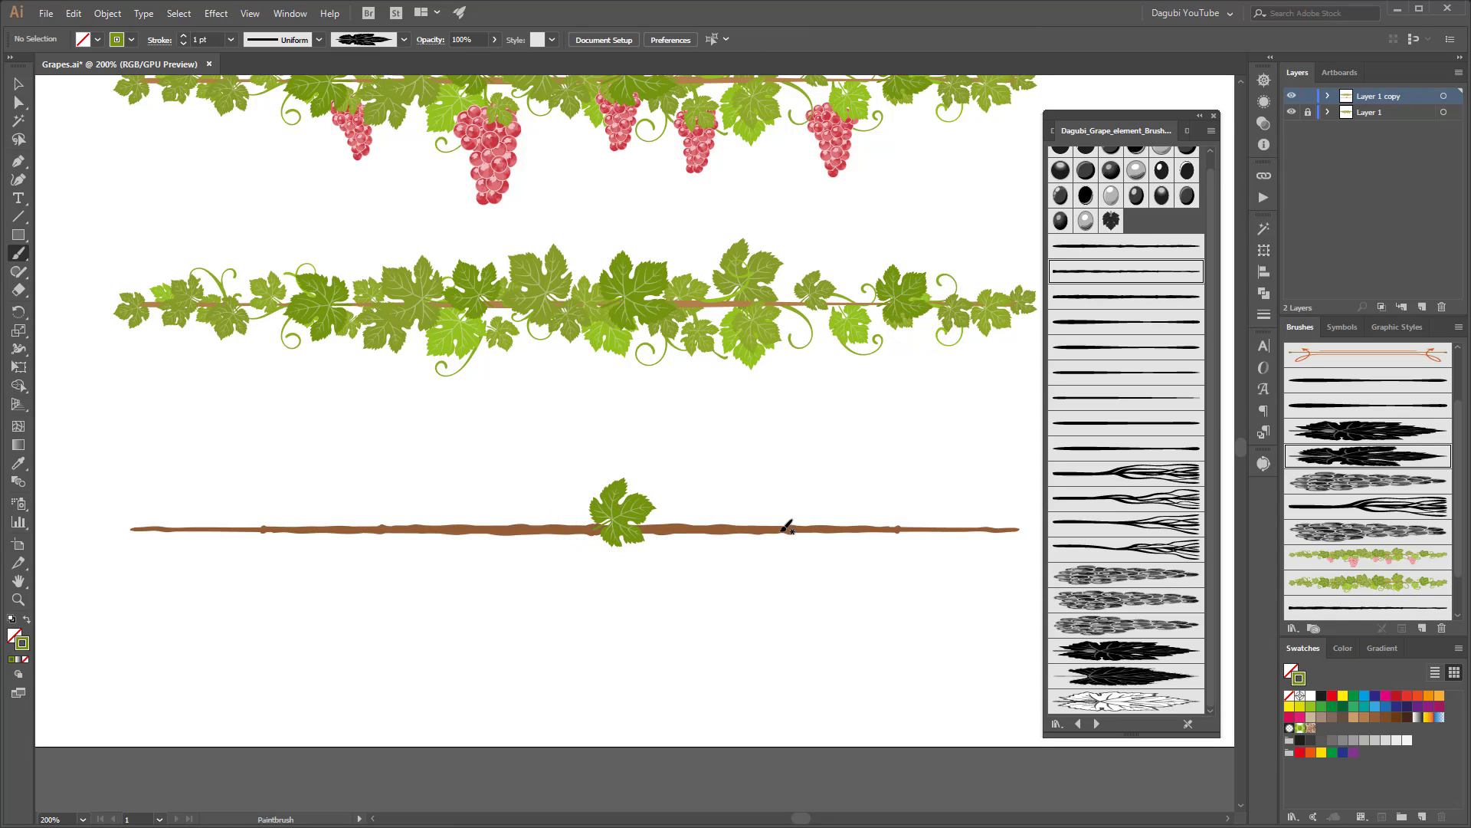
left_click_drag(830, 539, 834, 541)
left_click_drag(943, 527, 997, 509)
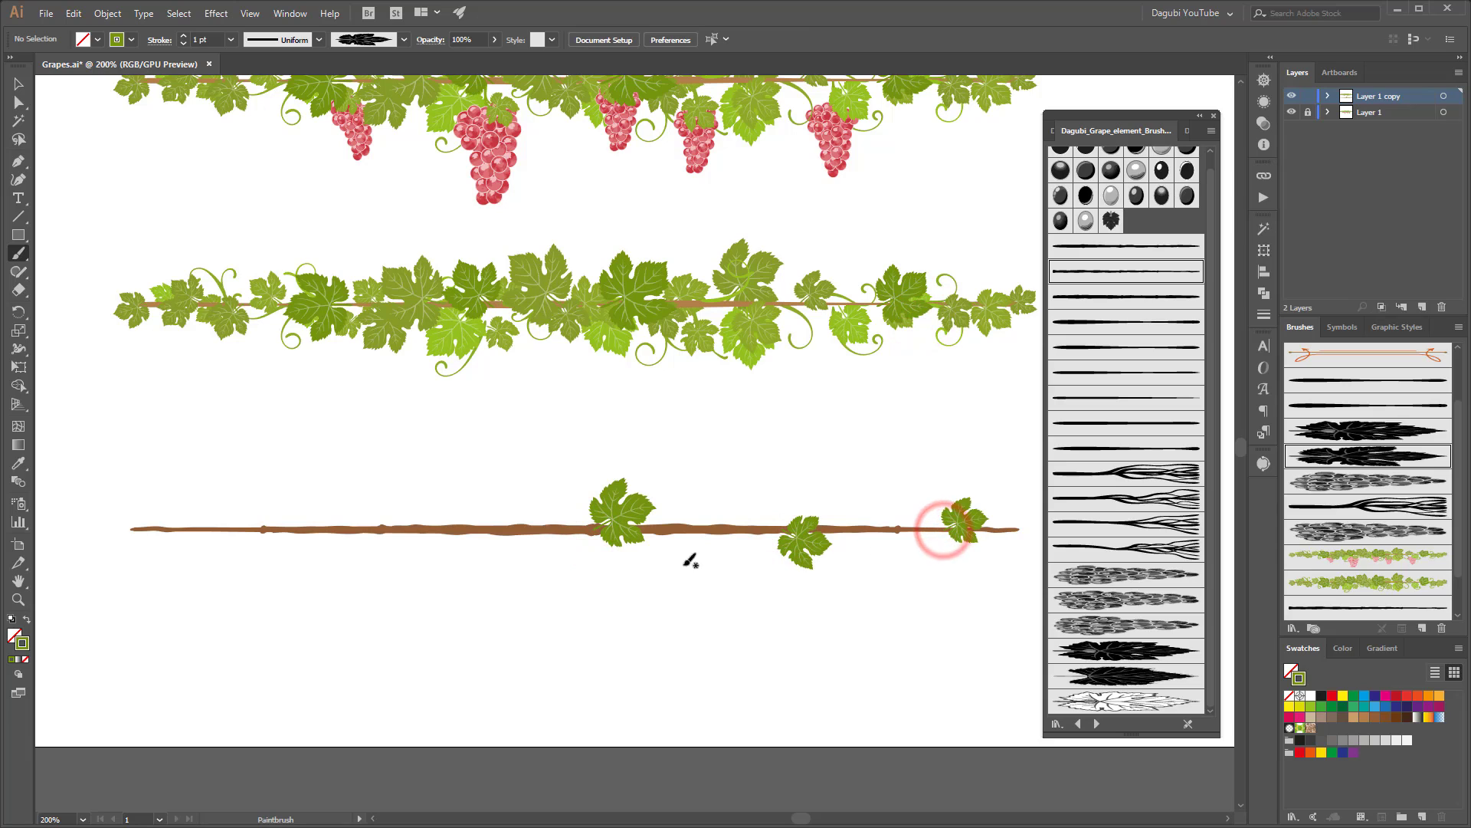
mouse_move(430, 527)
left_mouse_down()
mouse_move(349, 516)
mouse_move(132, 530)
left_mouse_up()
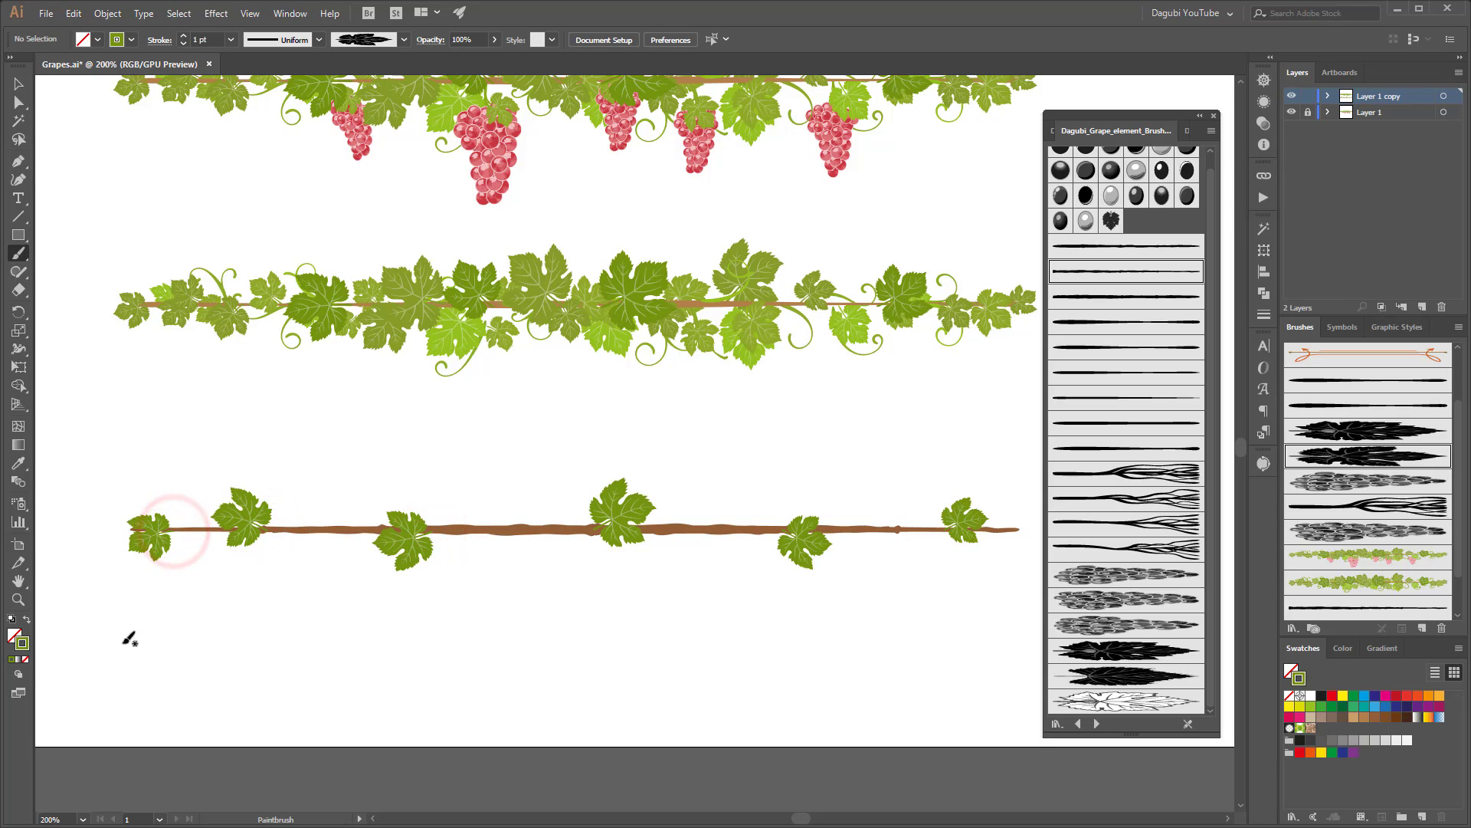
Step: Keep Draw Normal mode and add more leaves from the vine's right end to its left part
left_click(18, 674)
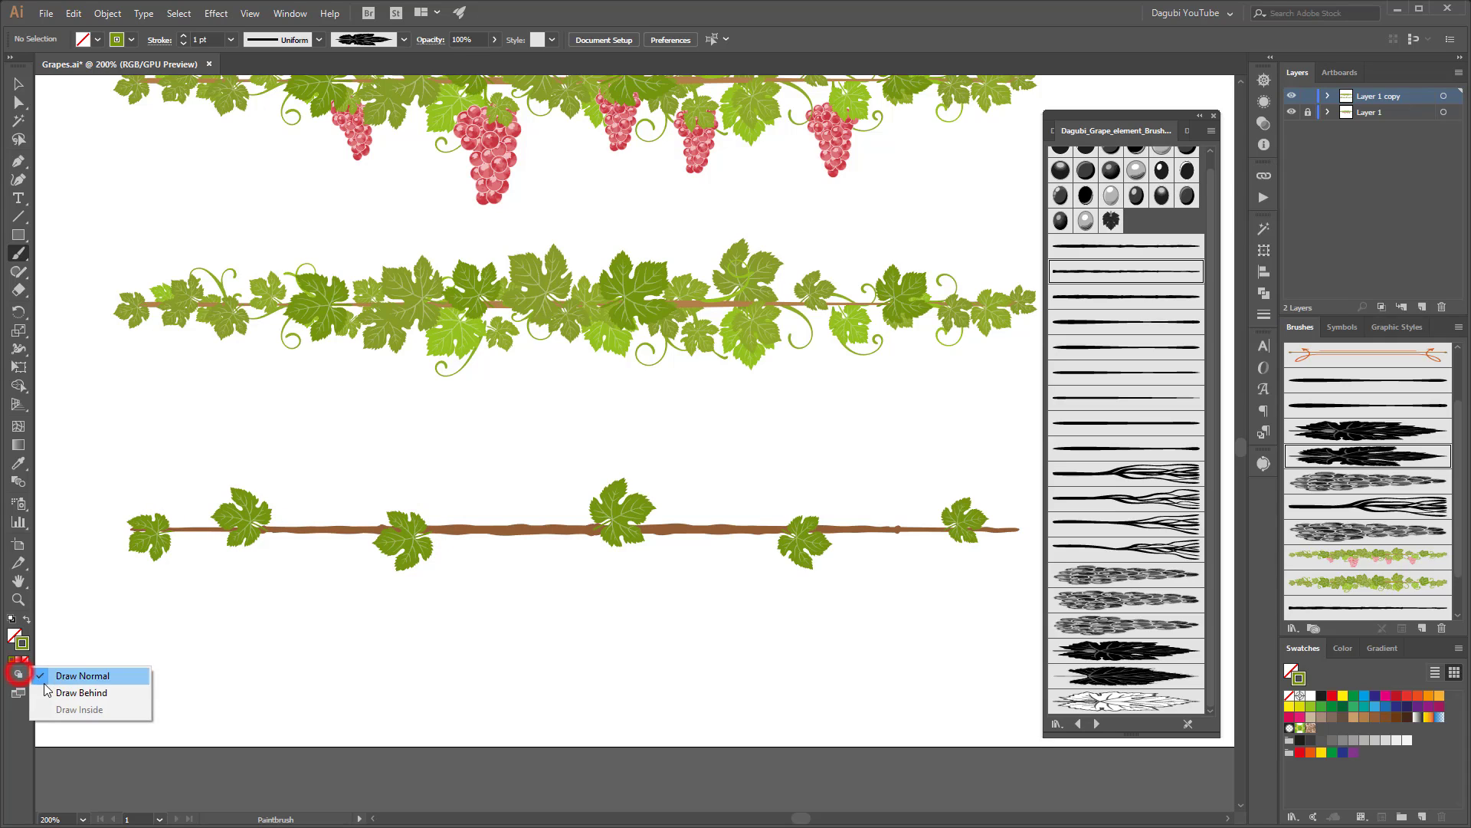
left_click(1348, 647)
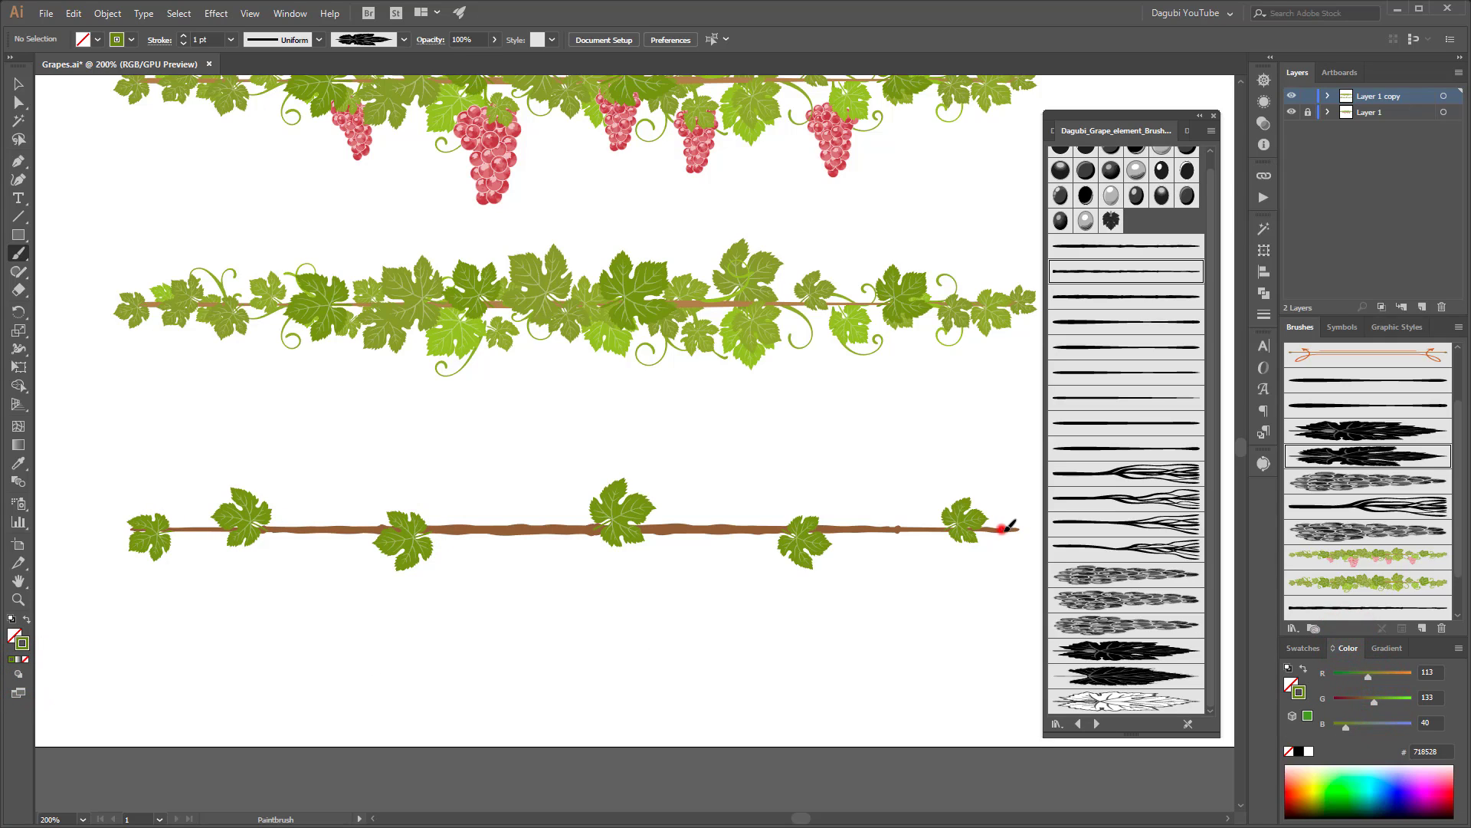
left_click_drag(1010, 526, 1001, 527)
left_click_drag(865, 529, 897, 540)
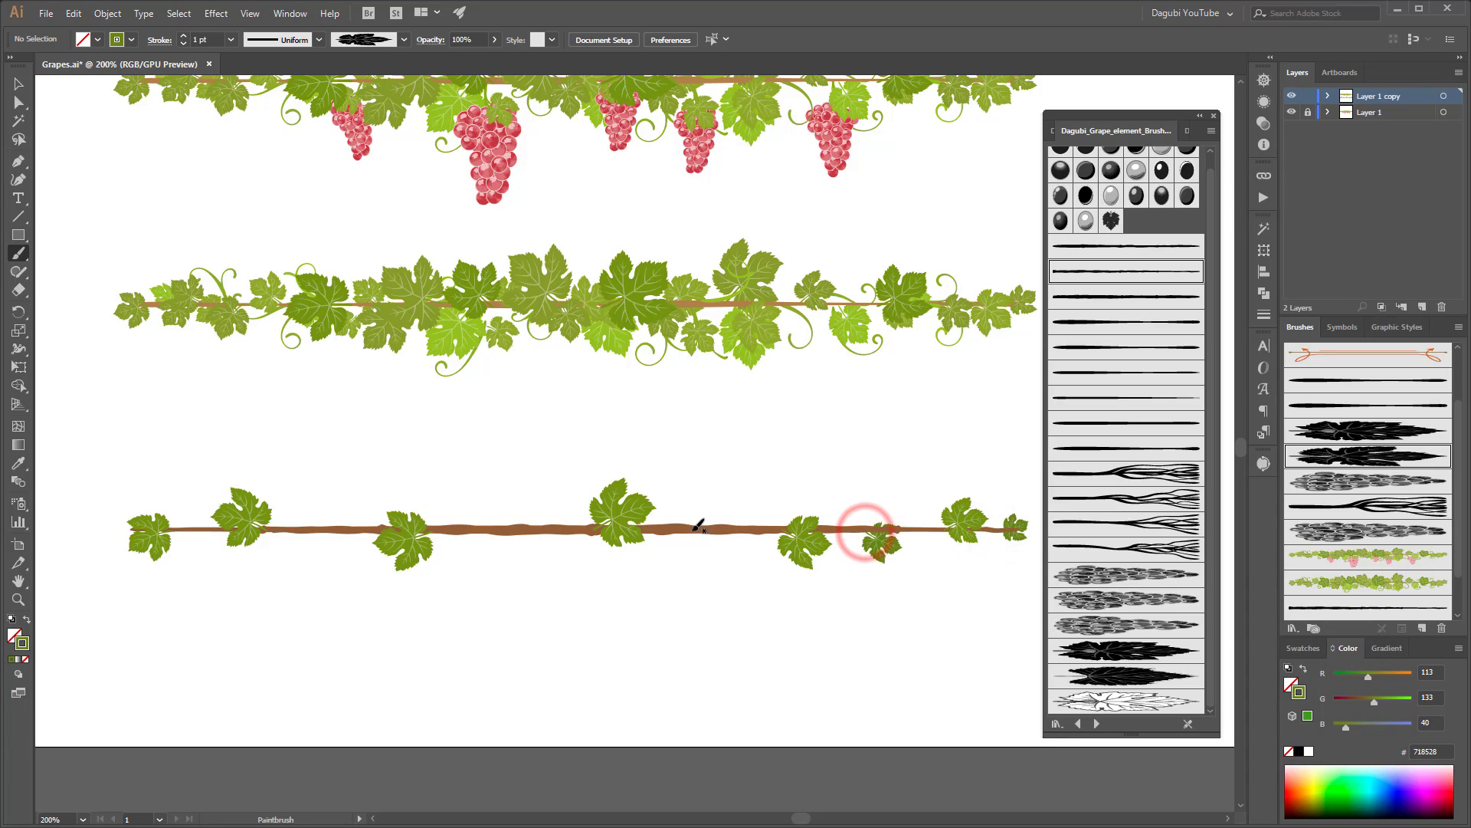
left_click_drag(694, 525, 701, 521)
left_click_drag(539, 526, 541, 529)
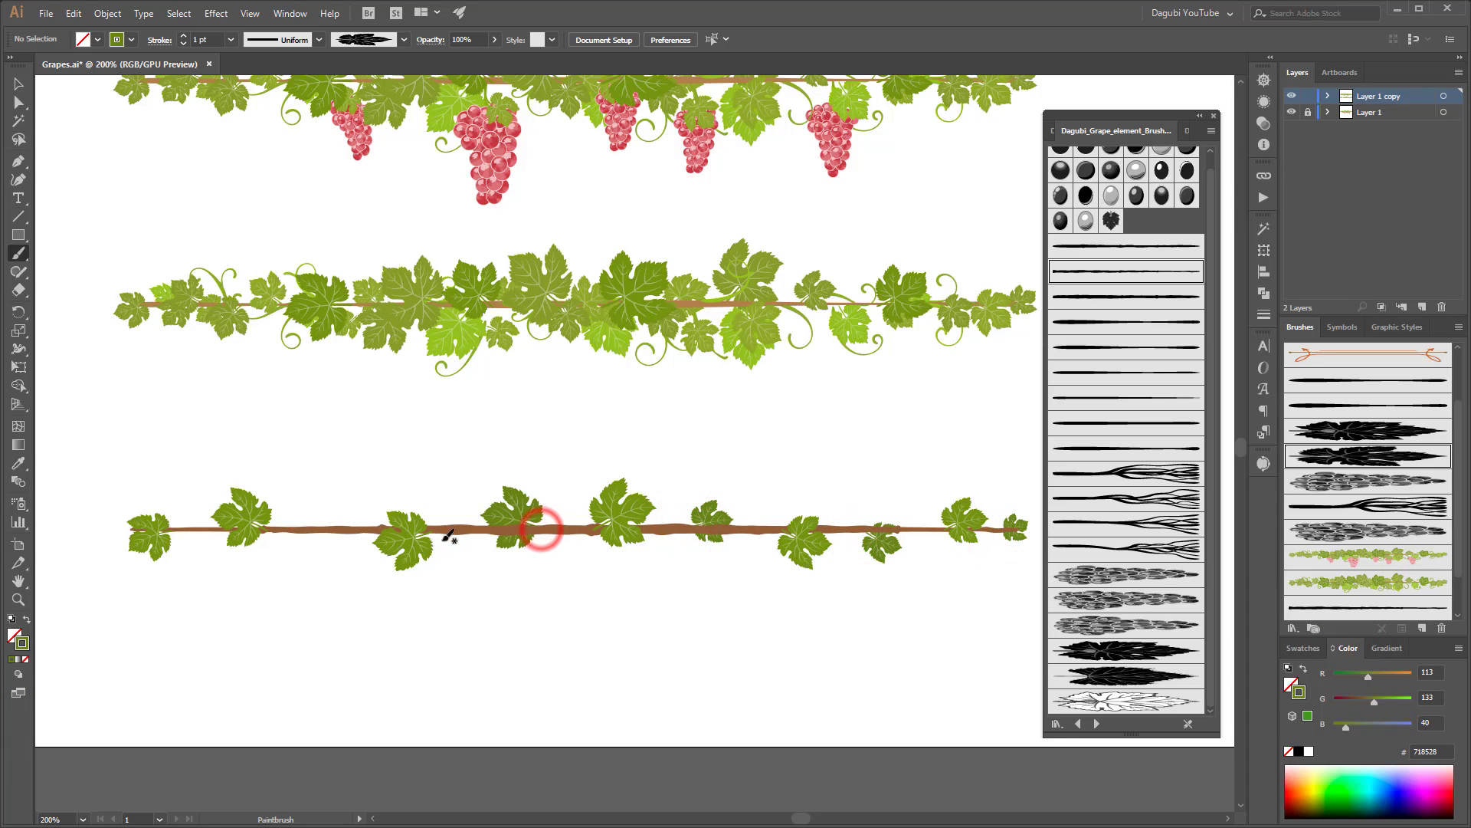
left_click_drag(331, 526, 301, 530)
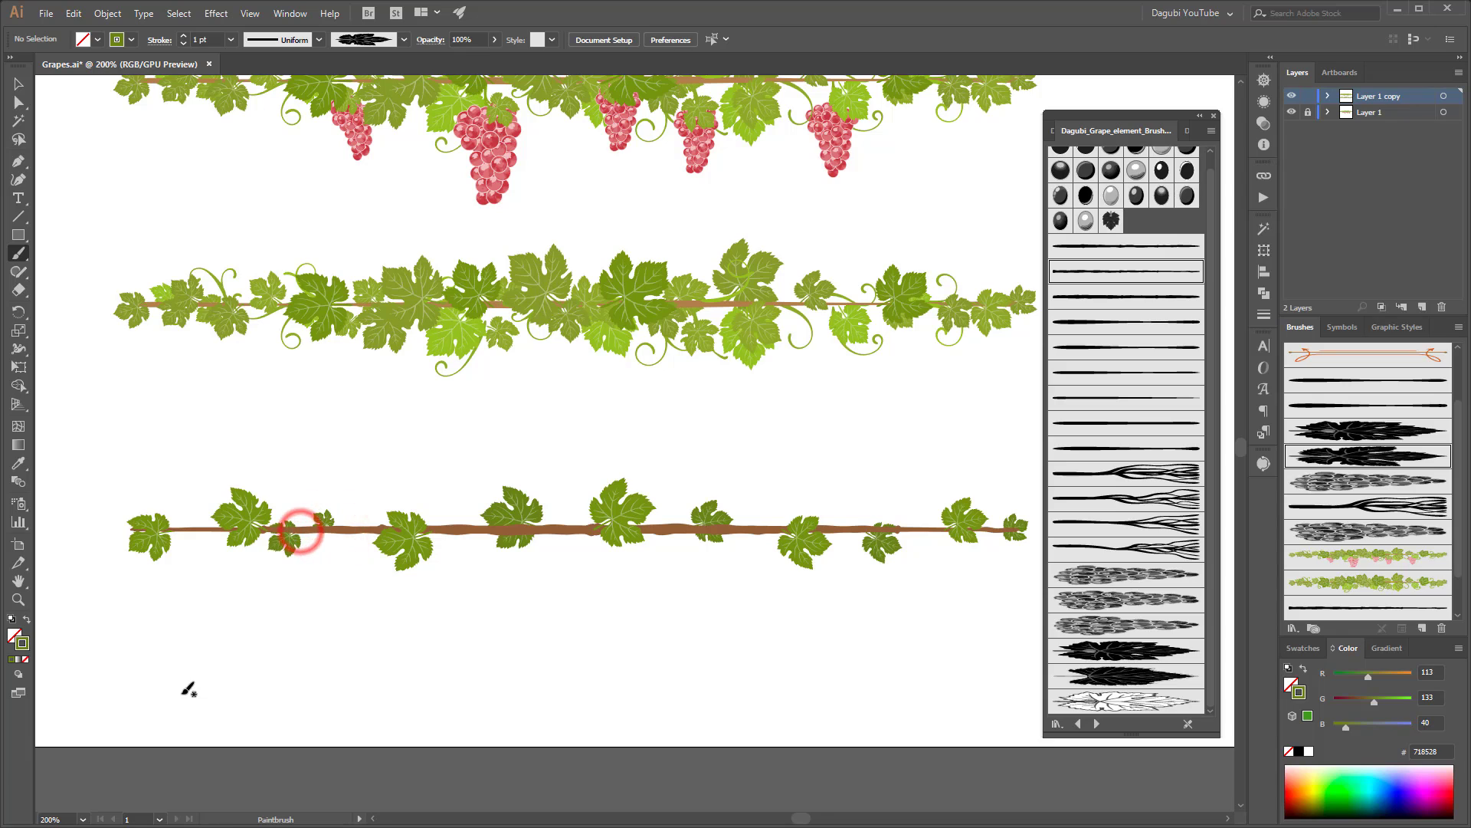
Step: Paint thin curling tendrils near the vine's right end and below its centre
left_click(1140, 374)
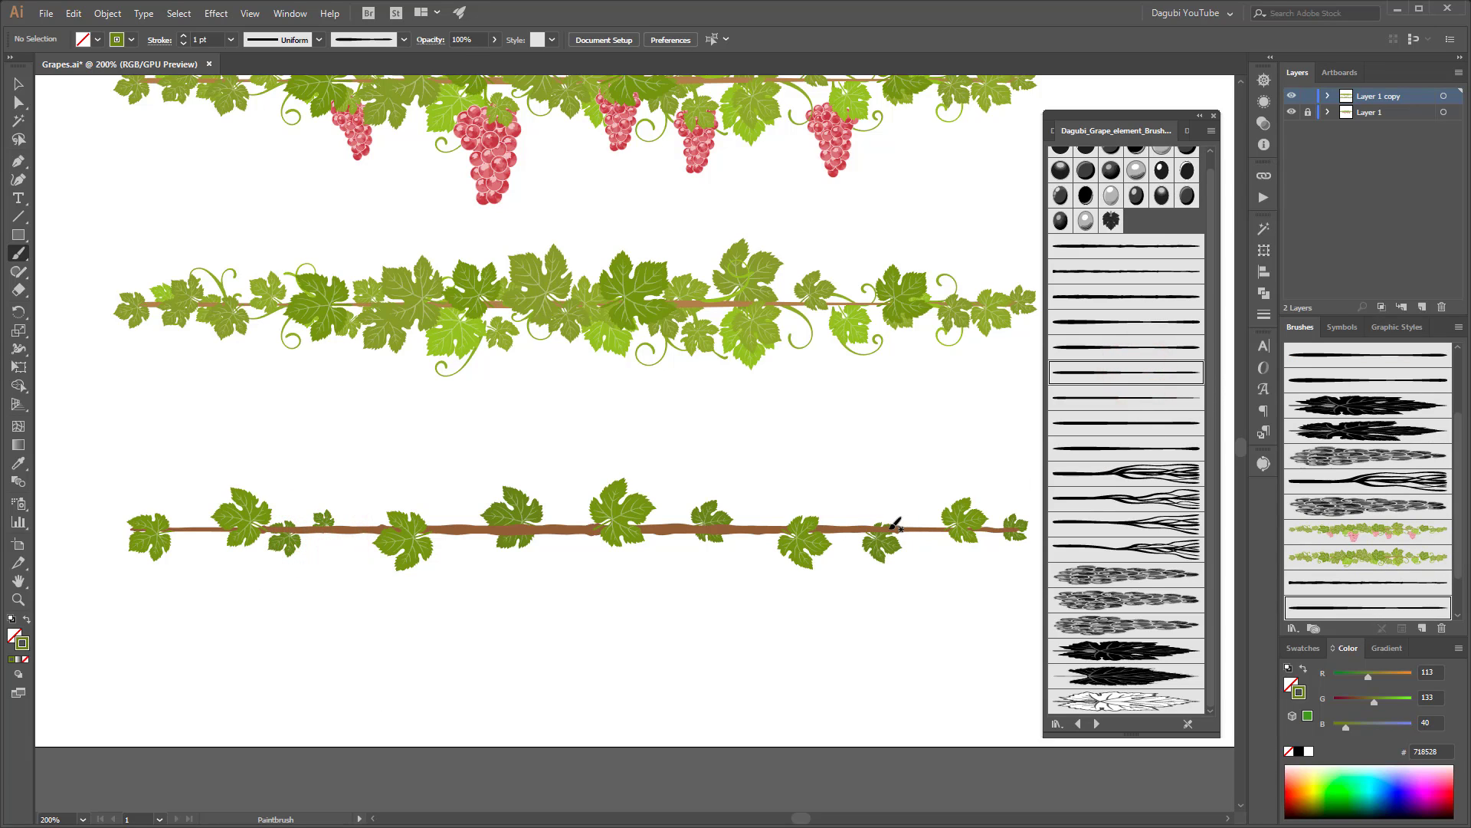
left_click_drag(892, 527, 925, 574)
left_click_drag(929, 544, 949, 553)
mouse_move(695, 529)
left_mouse_down()
mouse_move(762, 546)
mouse_move(783, 509)
left_mouse_up()
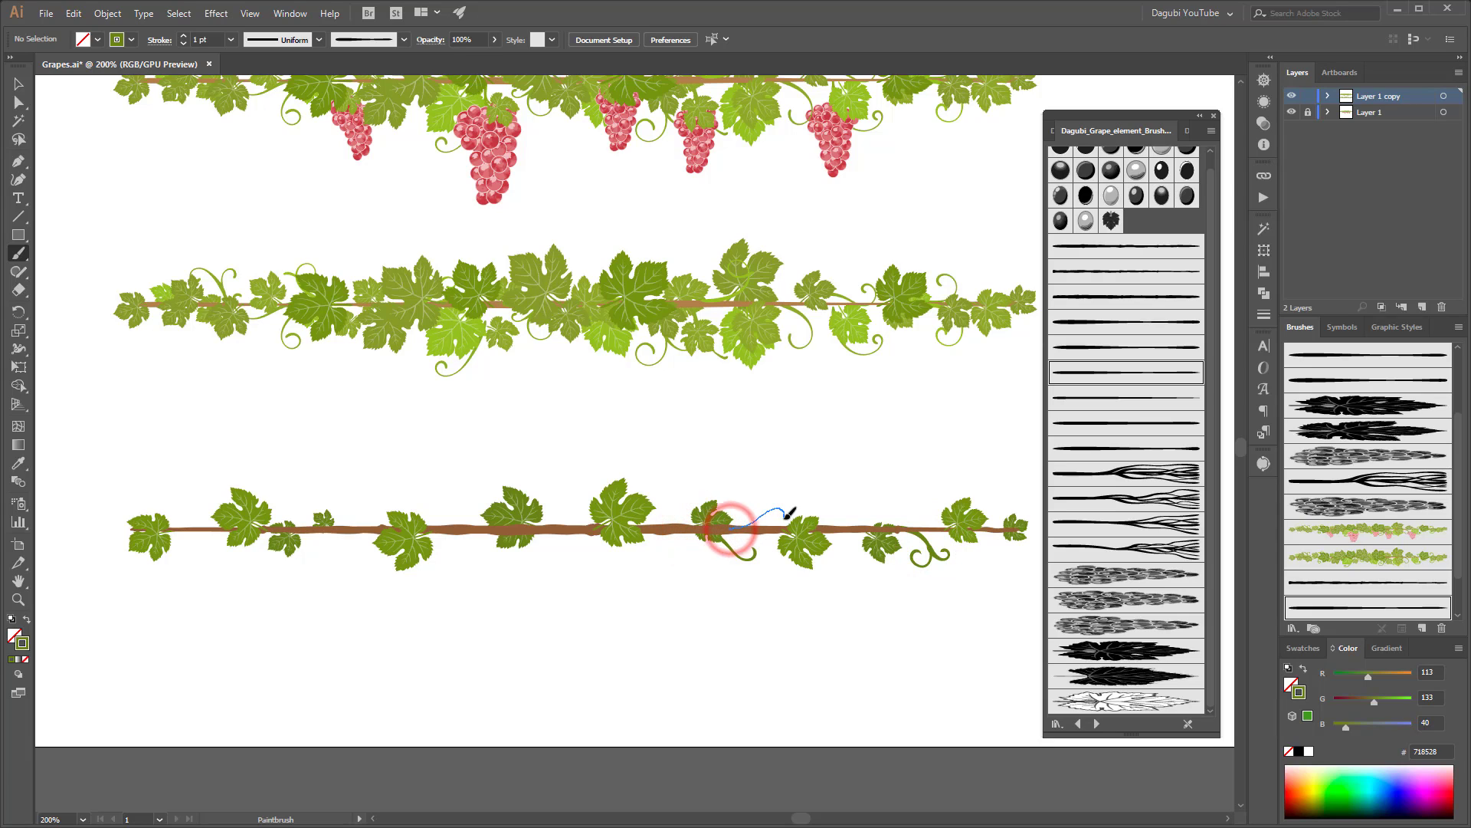
Step: Use other tendril brush variants to paint tendrils rising and curling off the vine's left half
left_click(1125, 403)
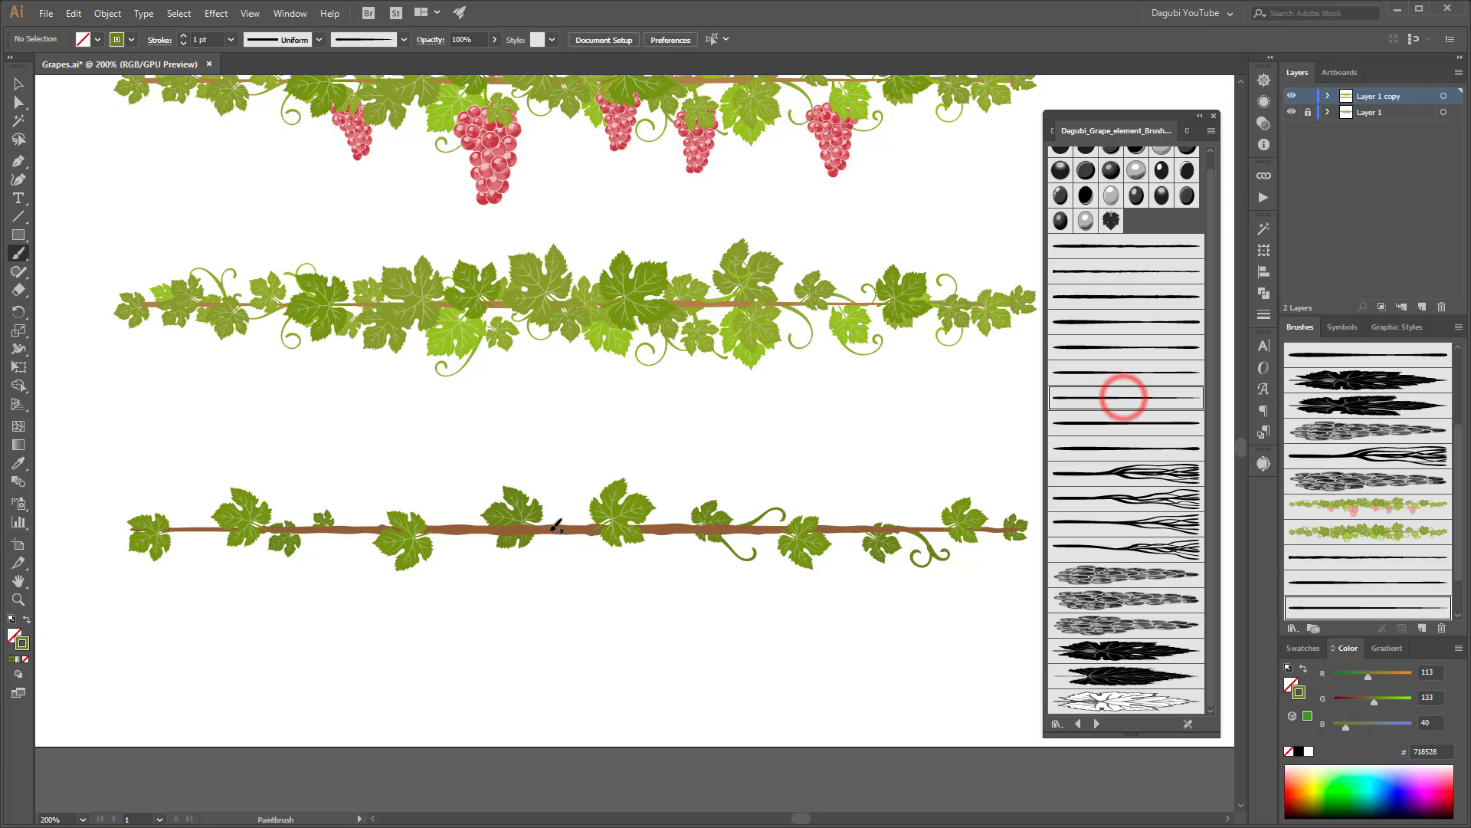
mouse_move(537, 528)
left_mouse_down()
mouse_move(559, 567)
mouse_move(588, 566)
mouse_move(575, 558)
left_mouse_up()
left_click(654, 647)
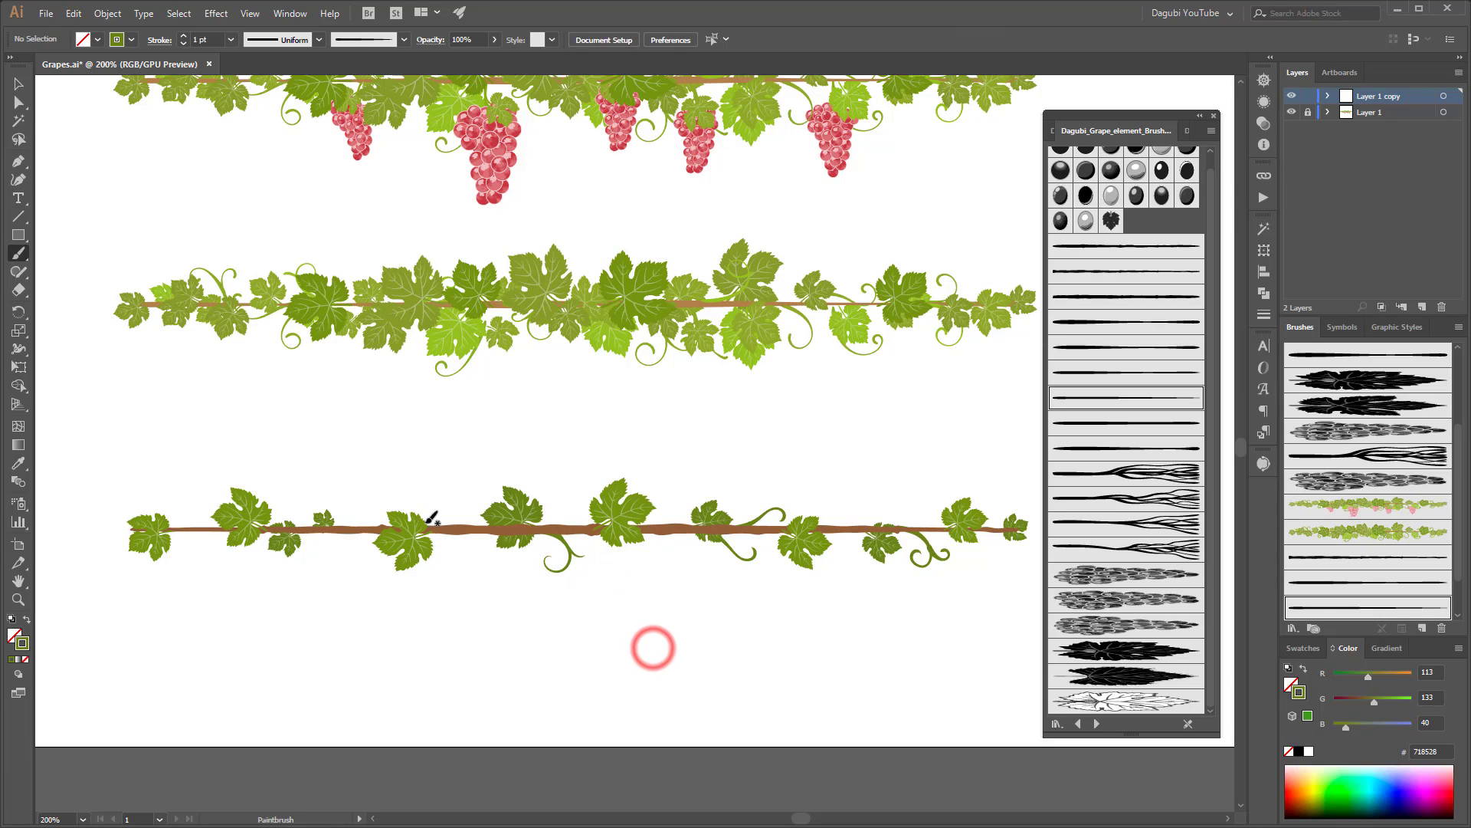
left_click_drag(460, 526, 436, 506)
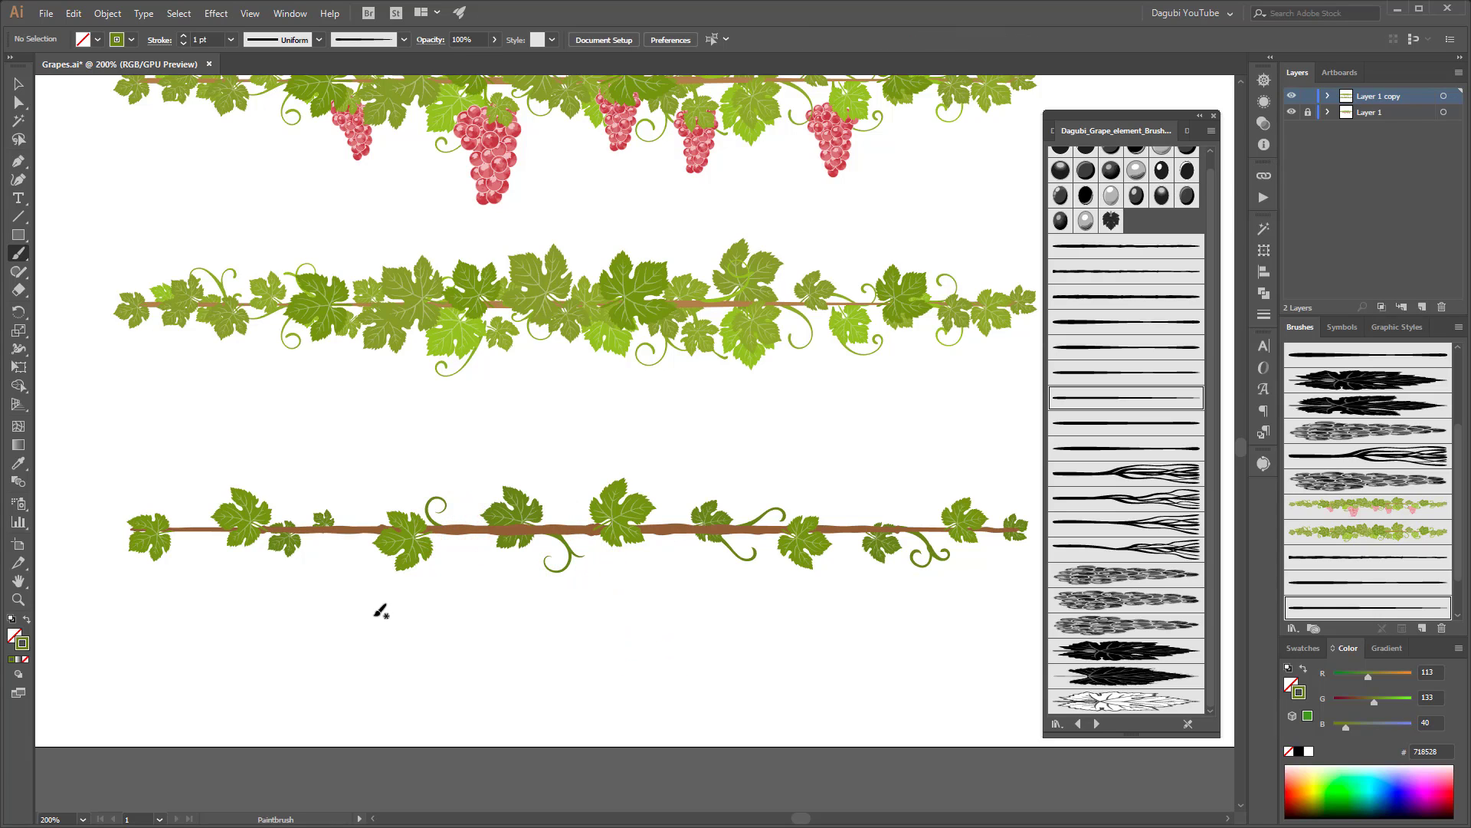
left_click(1150, 374)
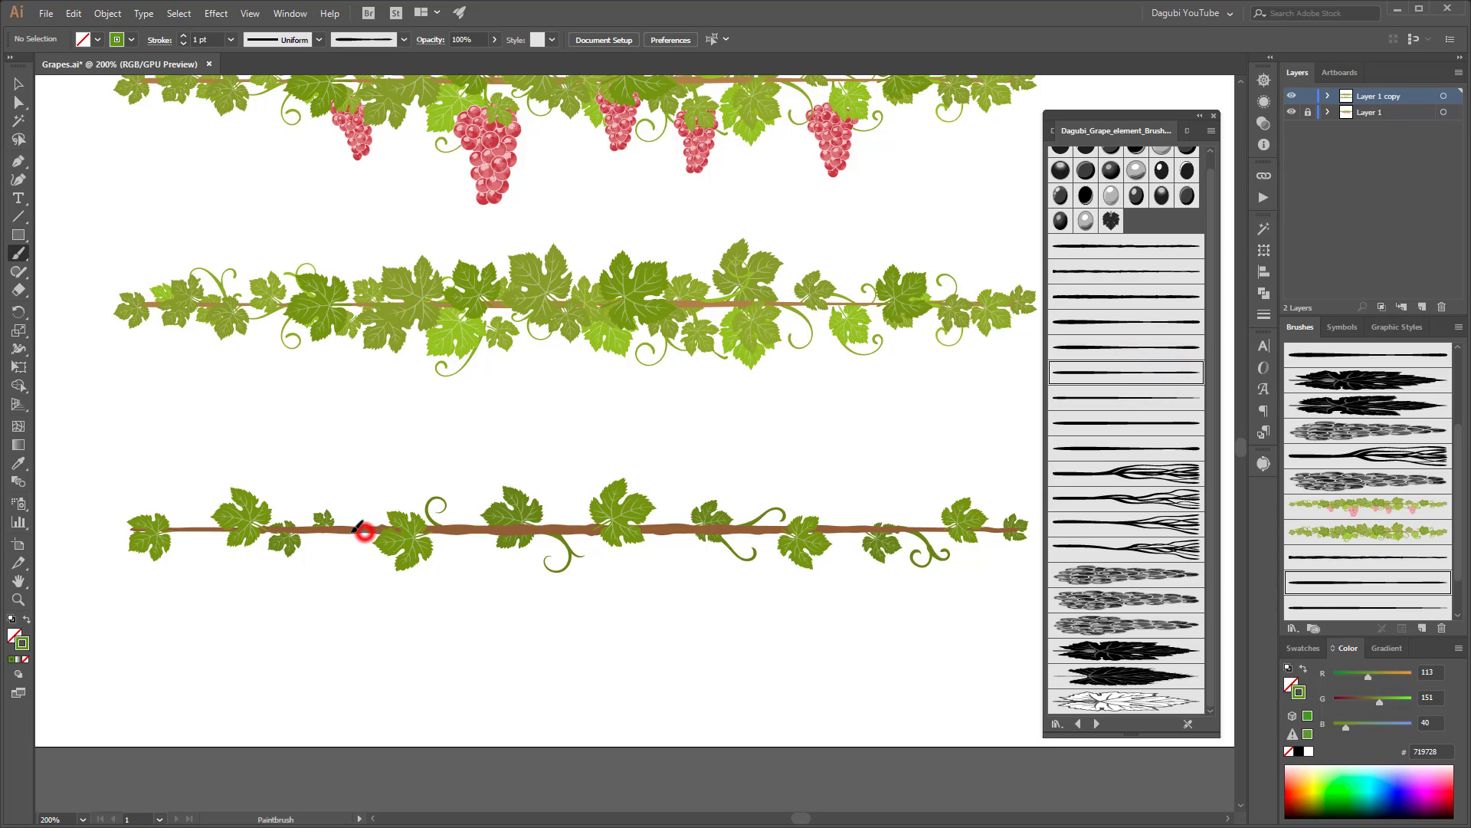
left_click_drag(361, 529, 337, 548)
Step: Recolour the curled tendril below the vine a warmer green
scroll(346, 534, "up", 3)
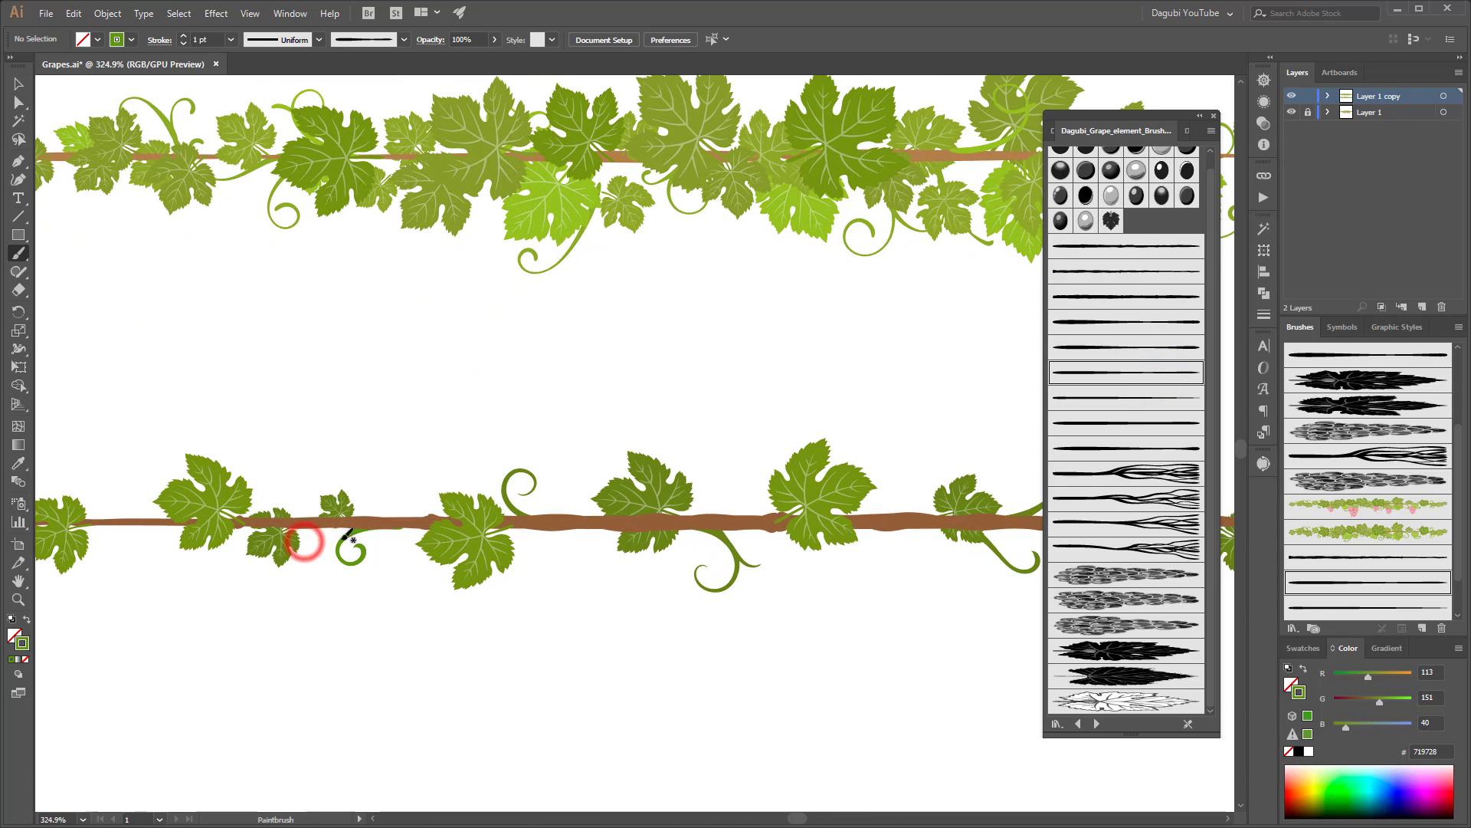
left_click(348, 559, "ctrl")
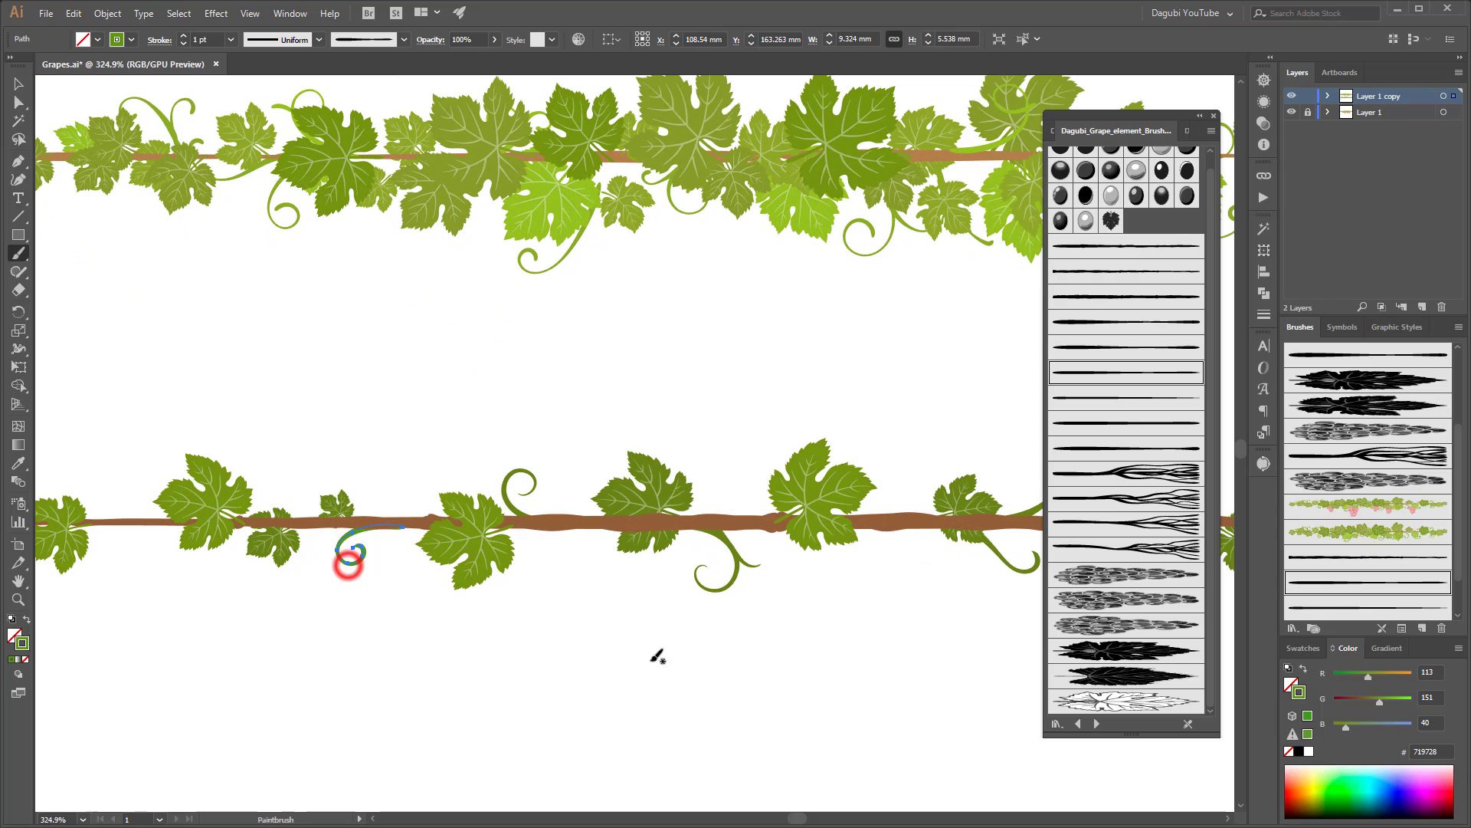
left_click(1371, 677)
left_click(386, 411, "ctrl")
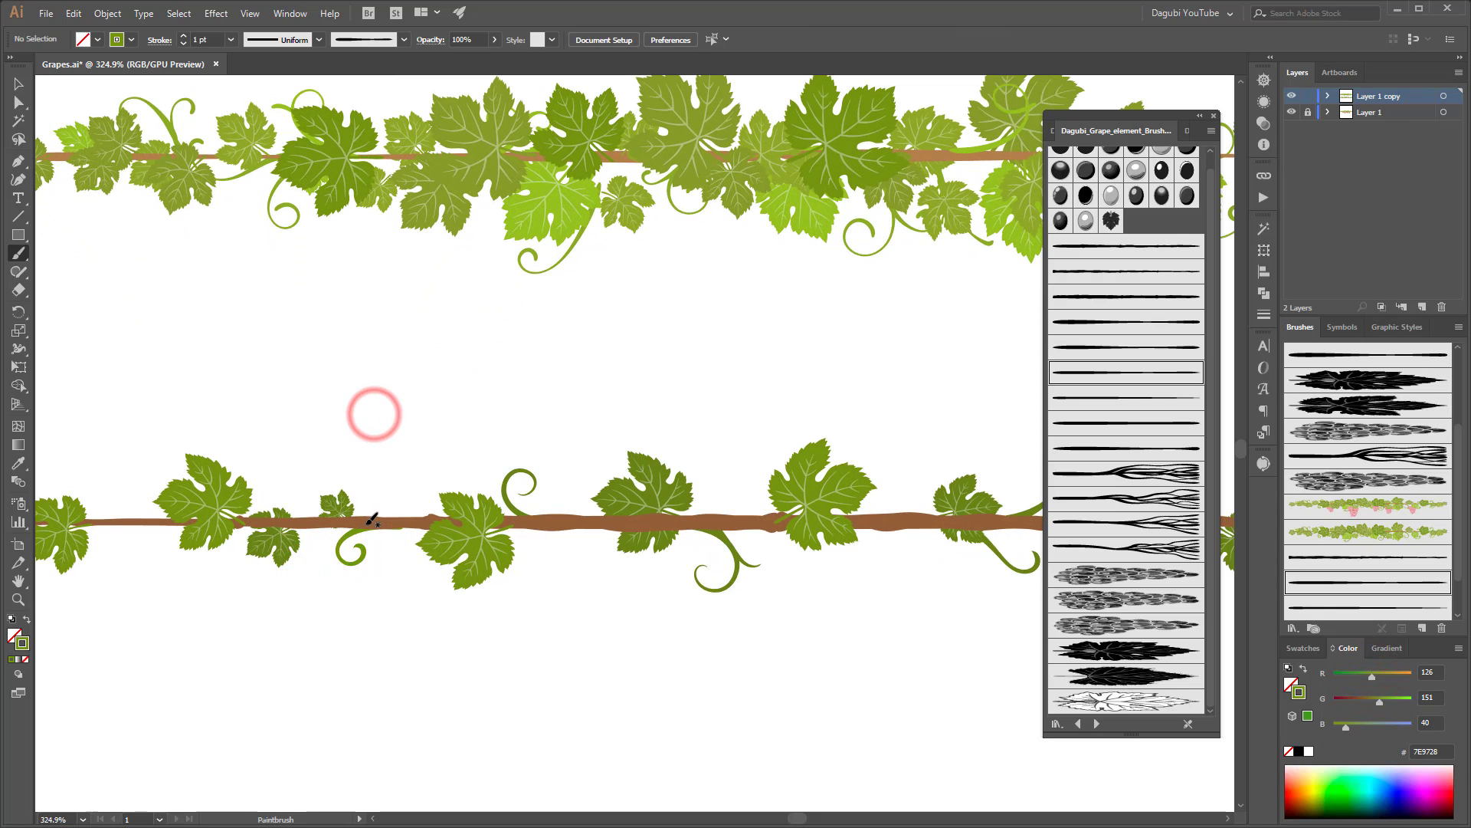
Step: Paint a small curled tendril rising from the vine's left part, then fit the whole artboard in view
mouse_move(361, 519)
left_mouse_down()
mouse_move(328, 523)
mouse_move(340, 539)
mouse_move(644, 527)
left_mouse_up()
left_click_drag(509, 499, 495, 439)
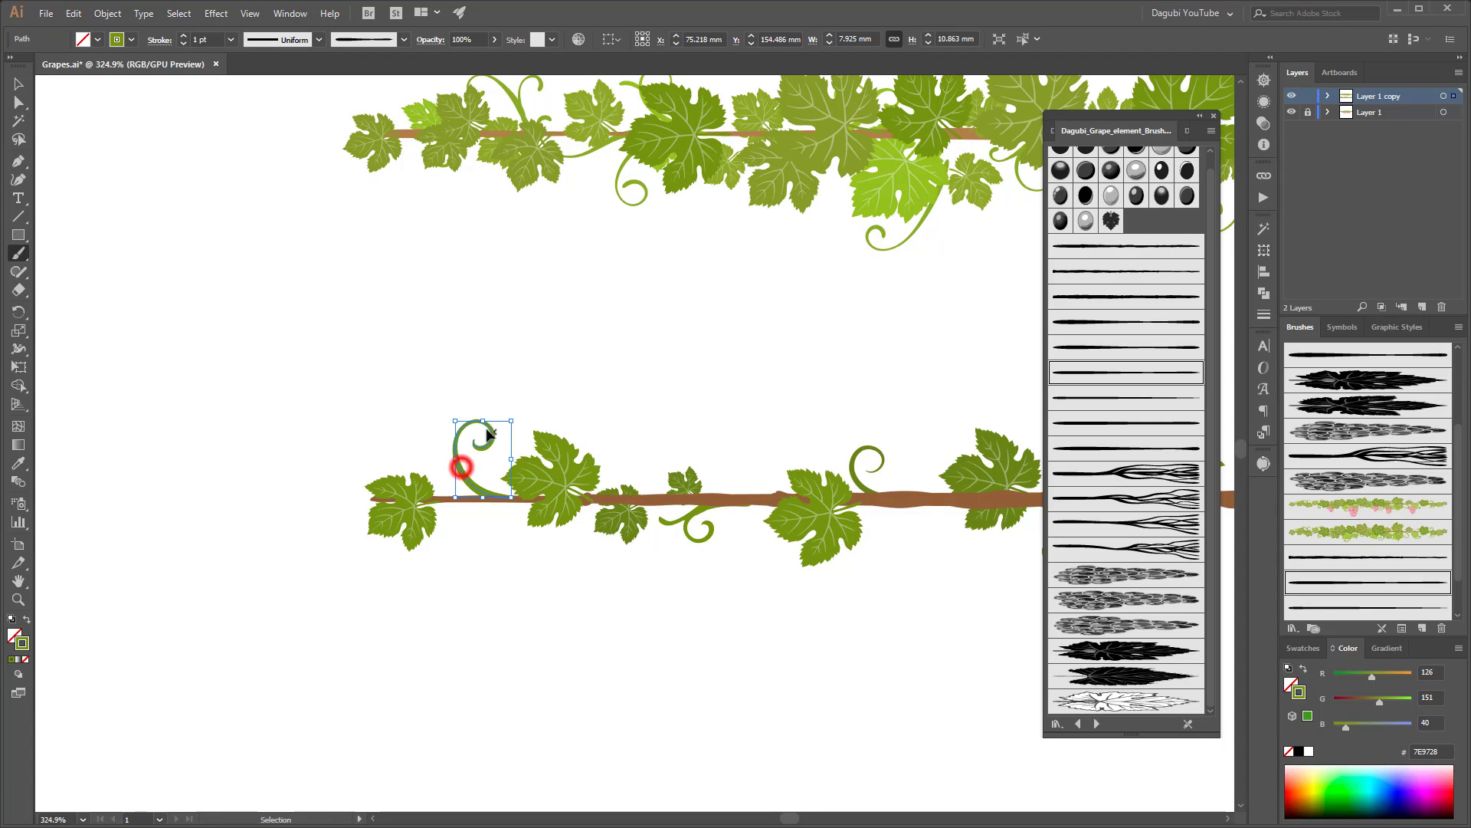
left_click_drag(467, 469, 509, 418)
left_click(514, 404, "ctrl")
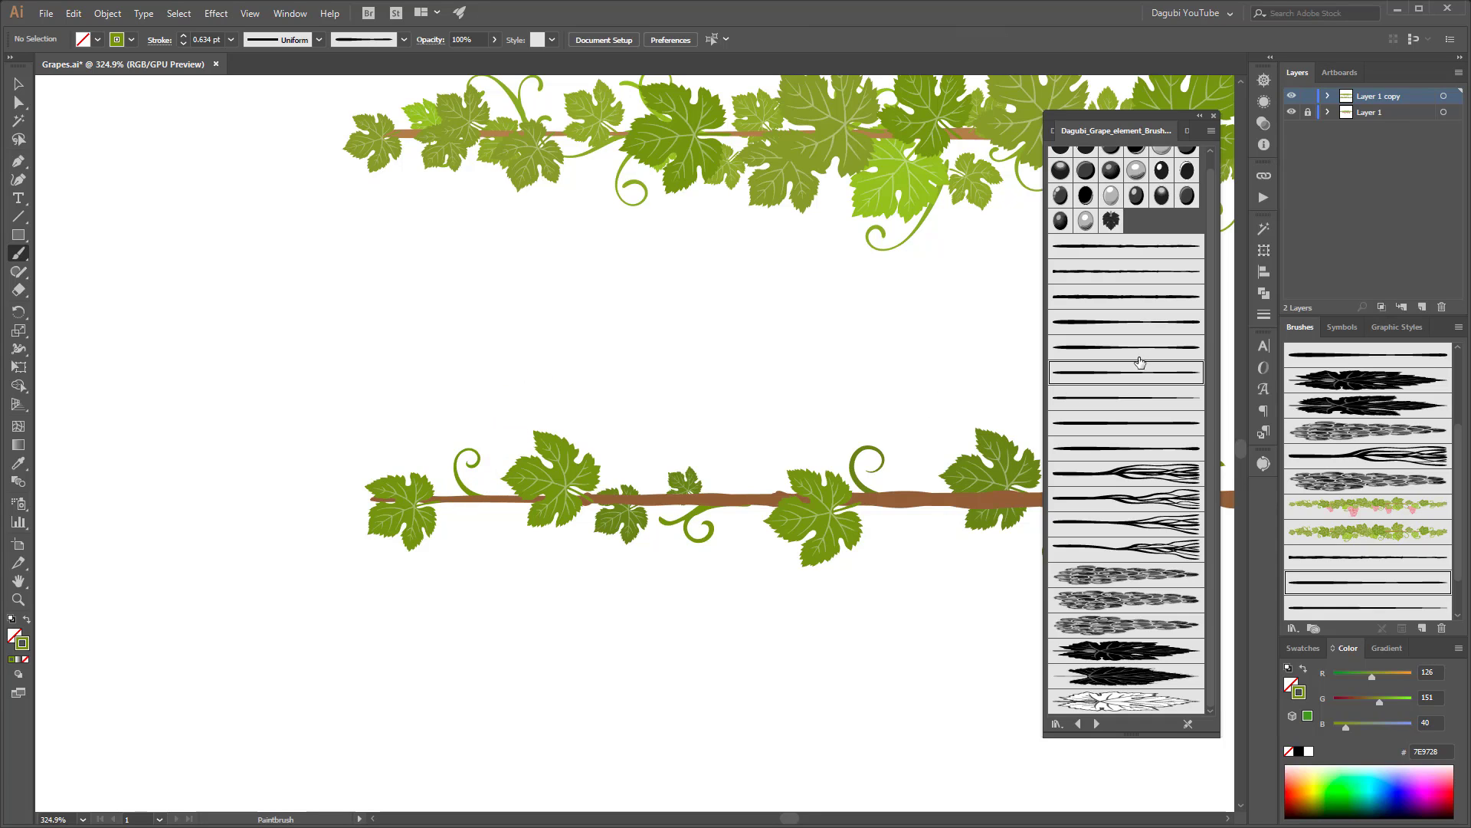
left_click(1132, 391)
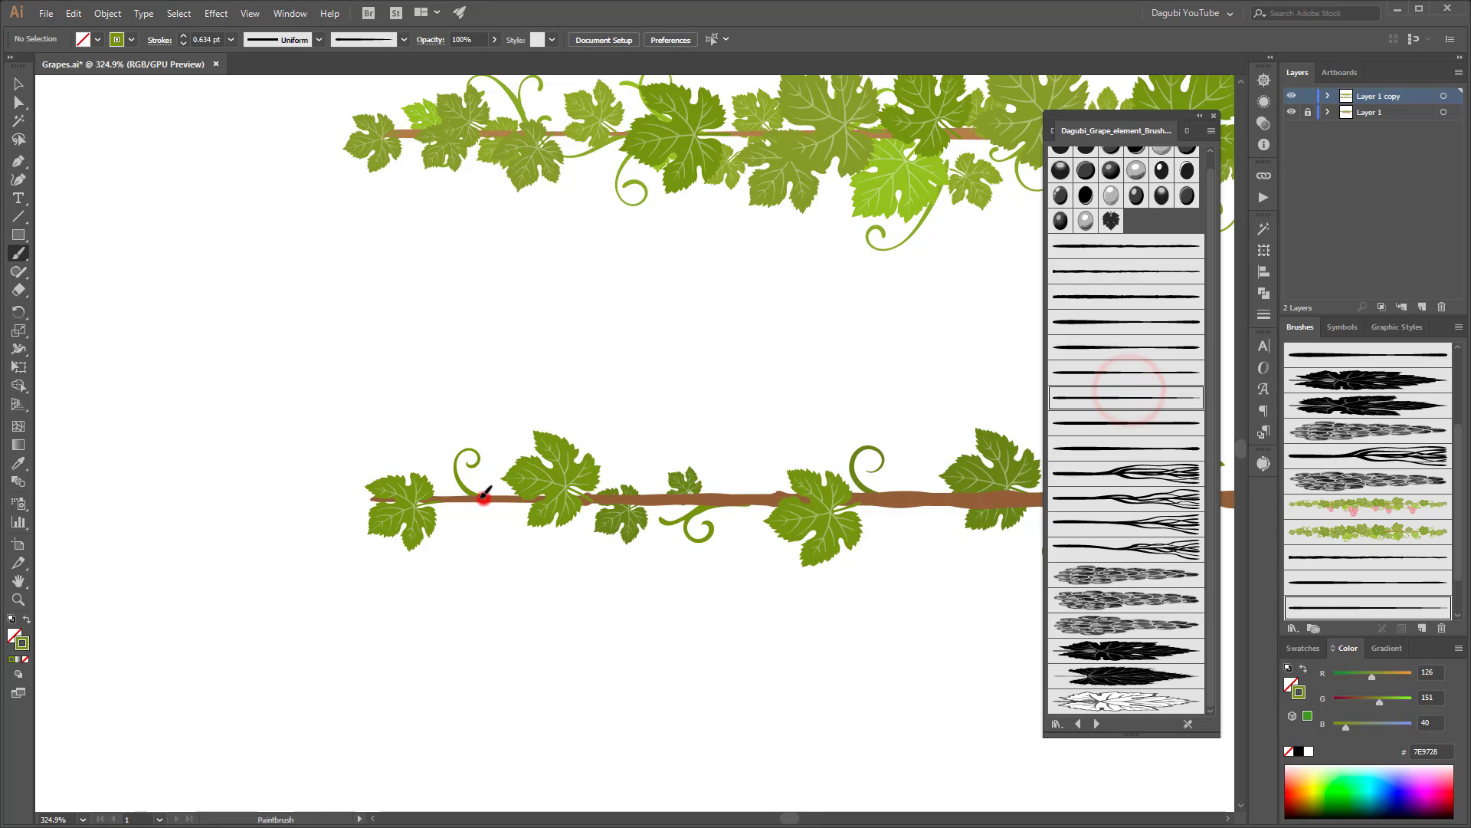
mouse_move(460, 473)
left_mouse_down()
mouse_move(482, 498)
mouse_move(434, 459)
left_mouse_up()
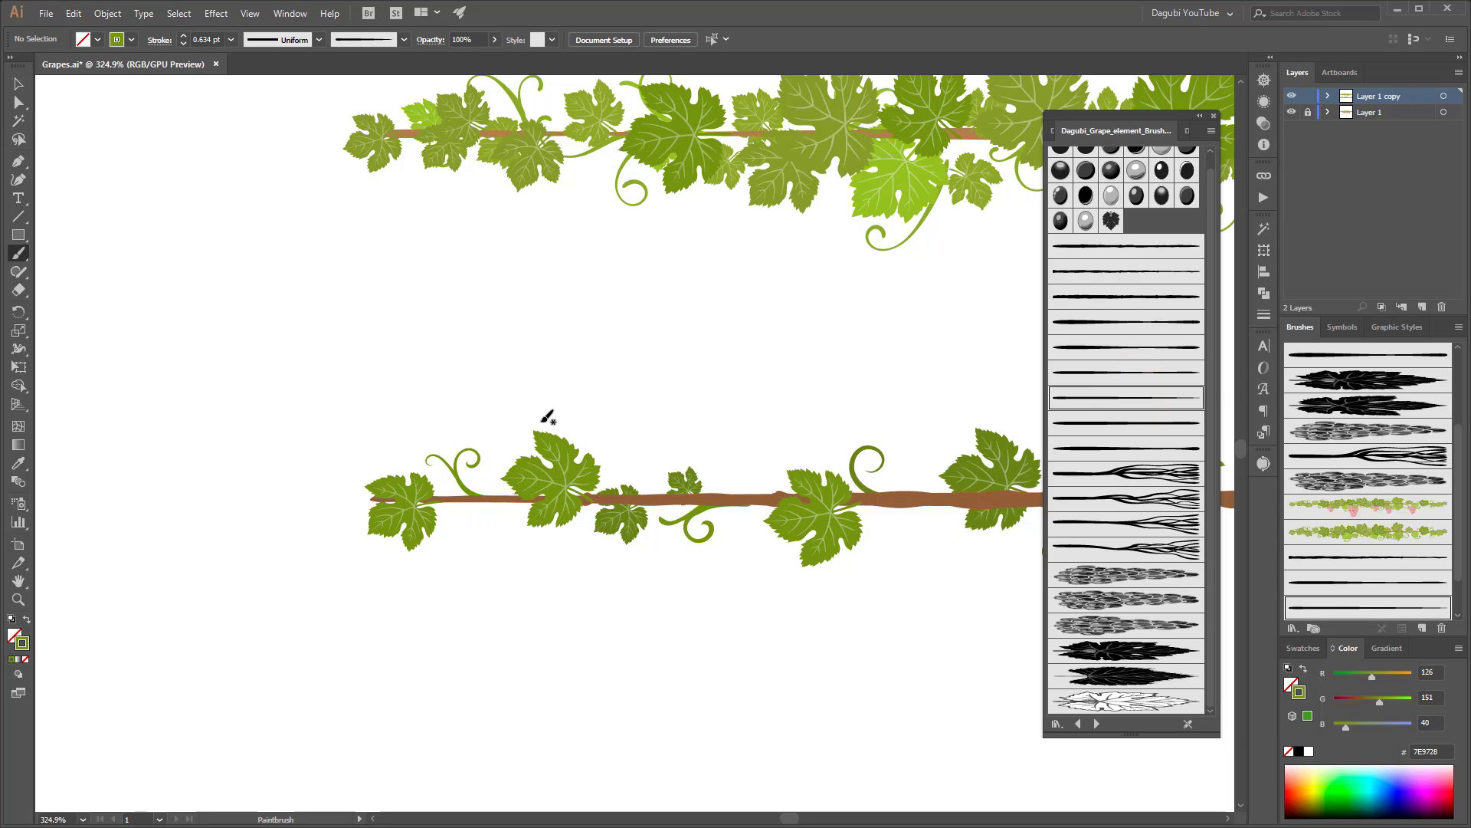
key("ctrl+0")
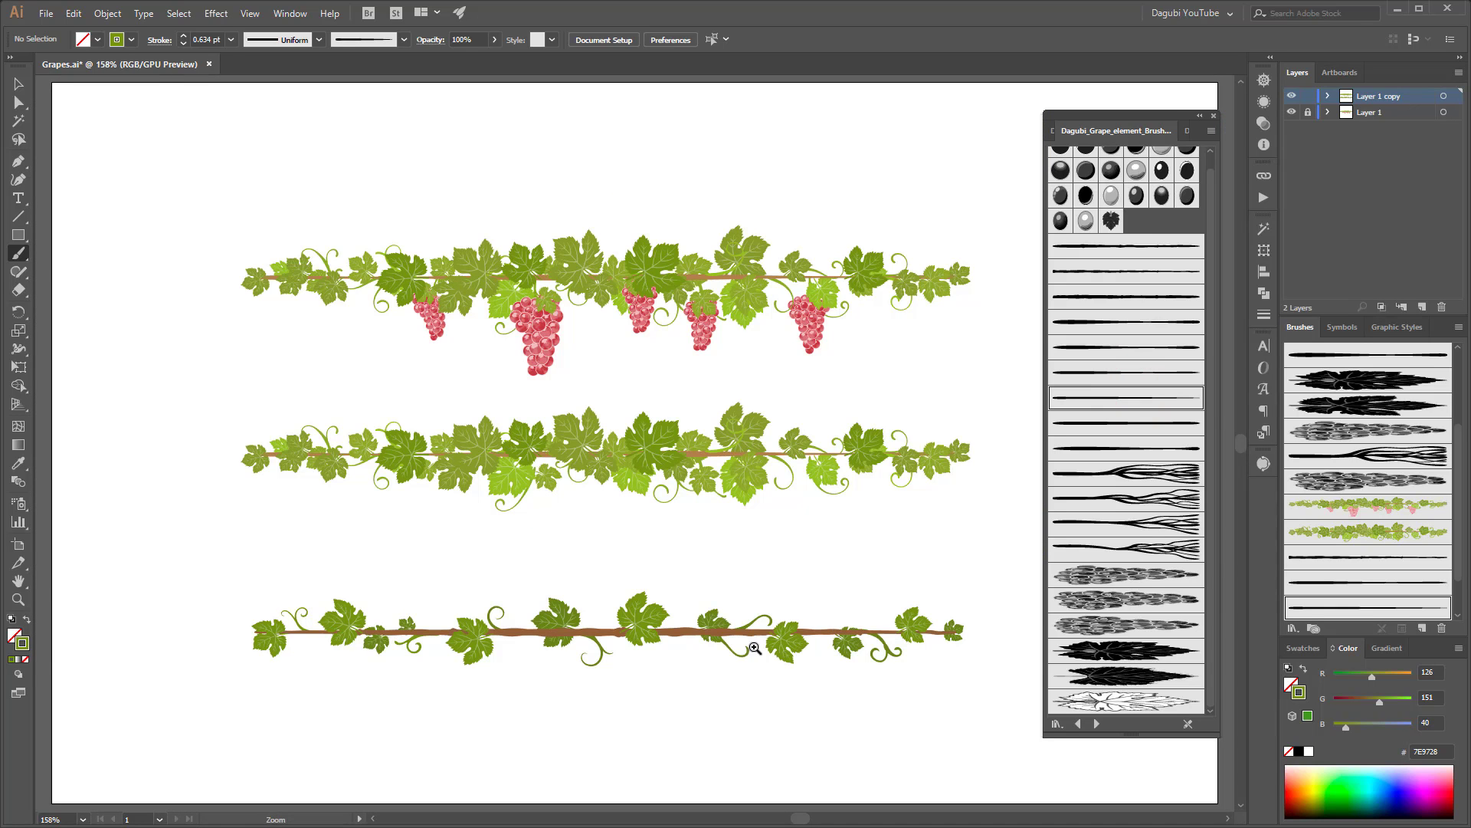
Step: Zoom in and paint grape leaves on the bottom vine's right half, middle and left side
left_click_drag(755, 648, 814, 666)
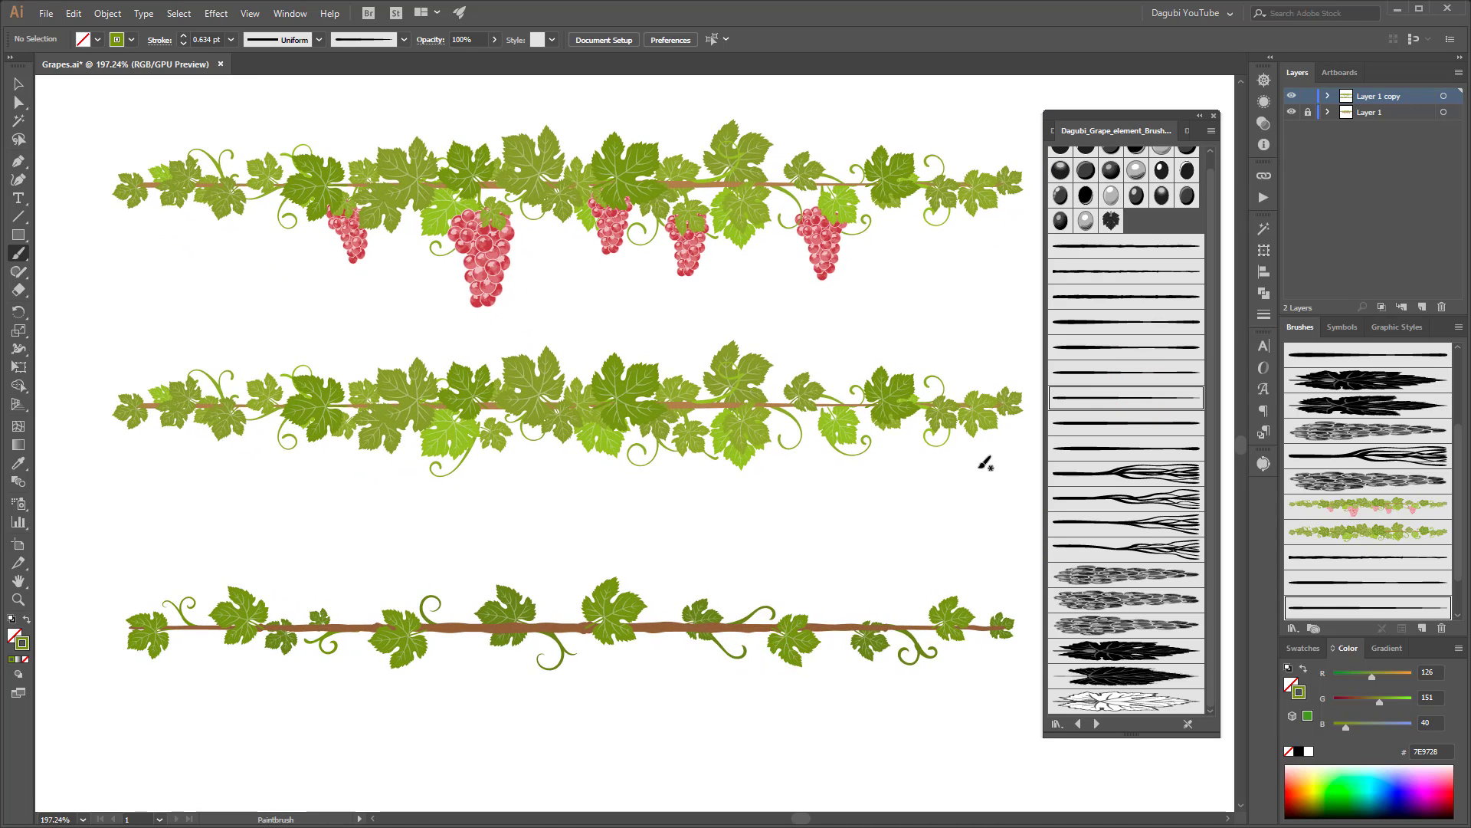
left_click(988, 431, "ctrl")
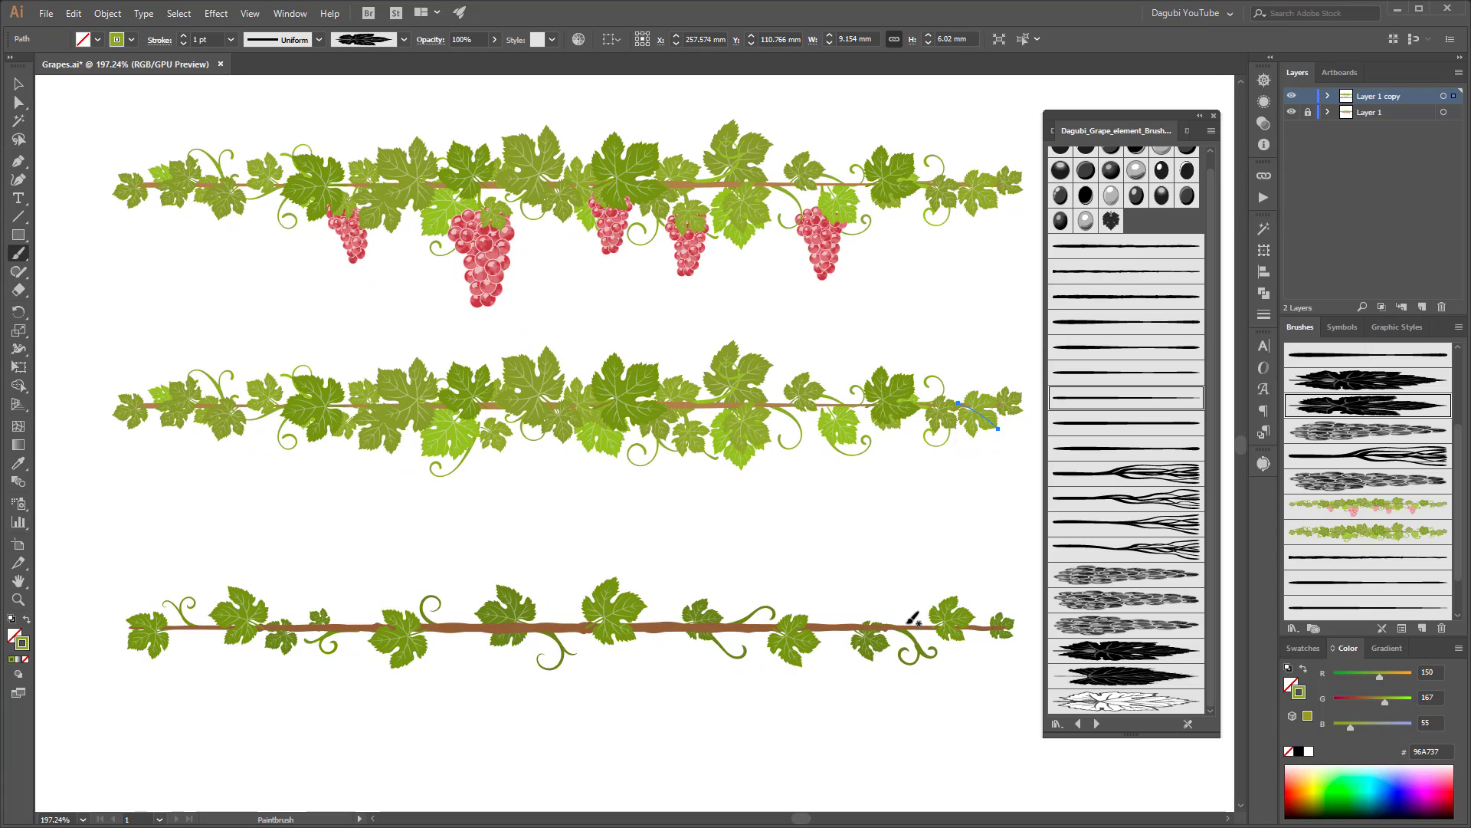
left_click_drag(885, 622, 882, 627)
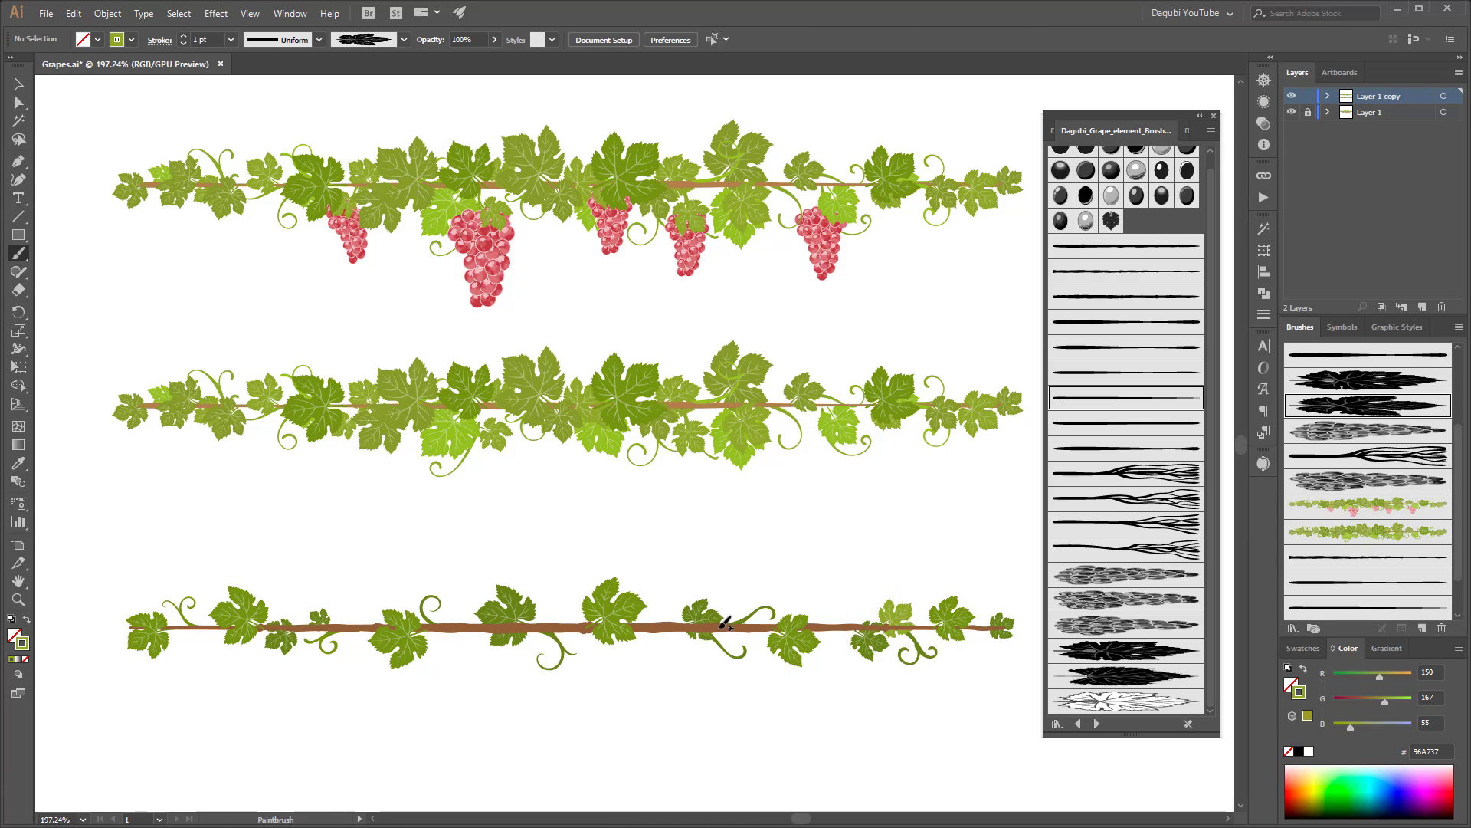
left_click_drag(559, 617, 560, 621)
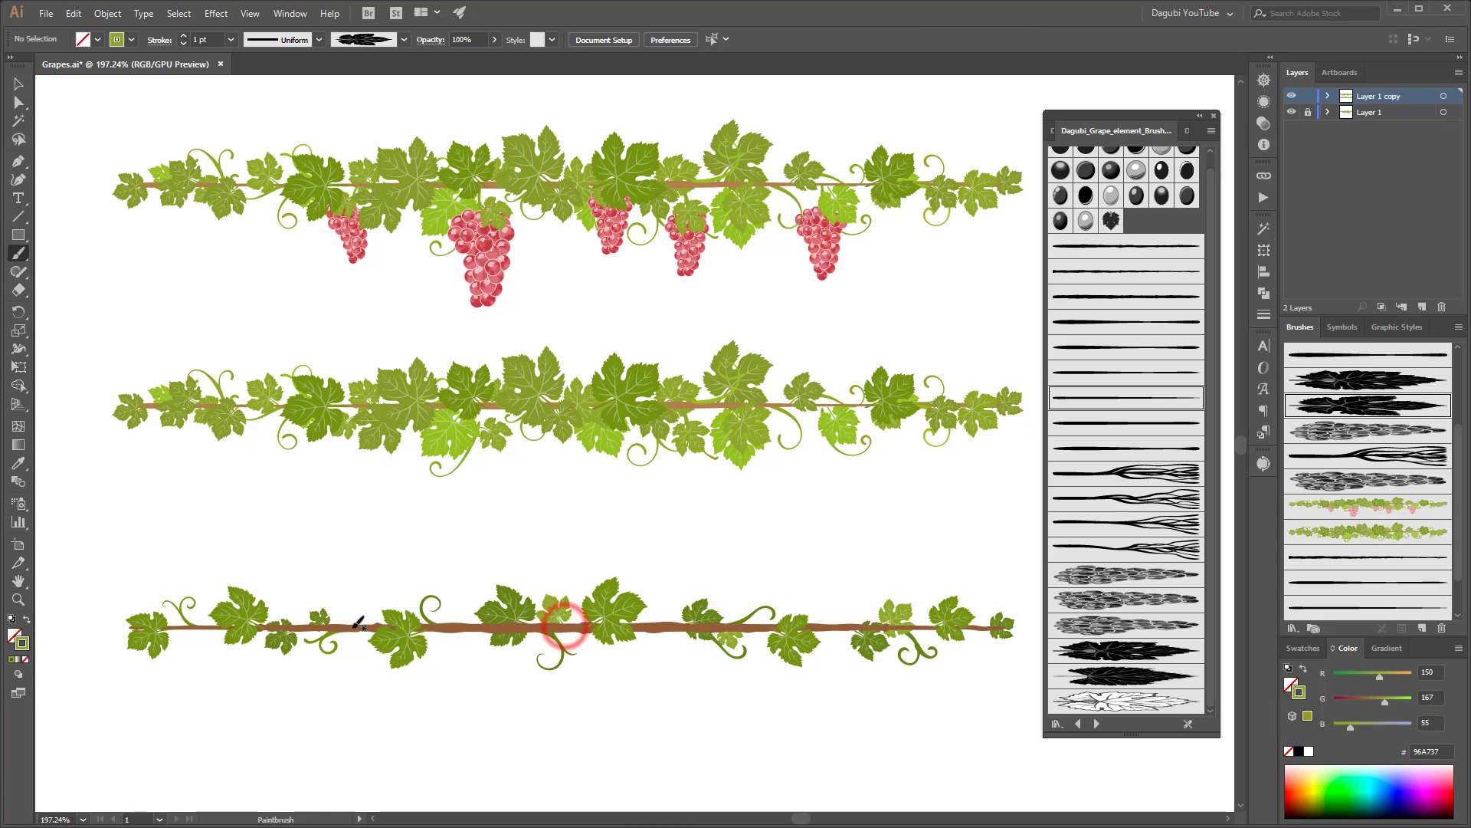
left_click_drag(356, 640, 360, 627)
mouse_move(203, 620)
left_mouse_down()
mouse_move(176, 653)
mouse_move(197, 648)
left_mouse_up()
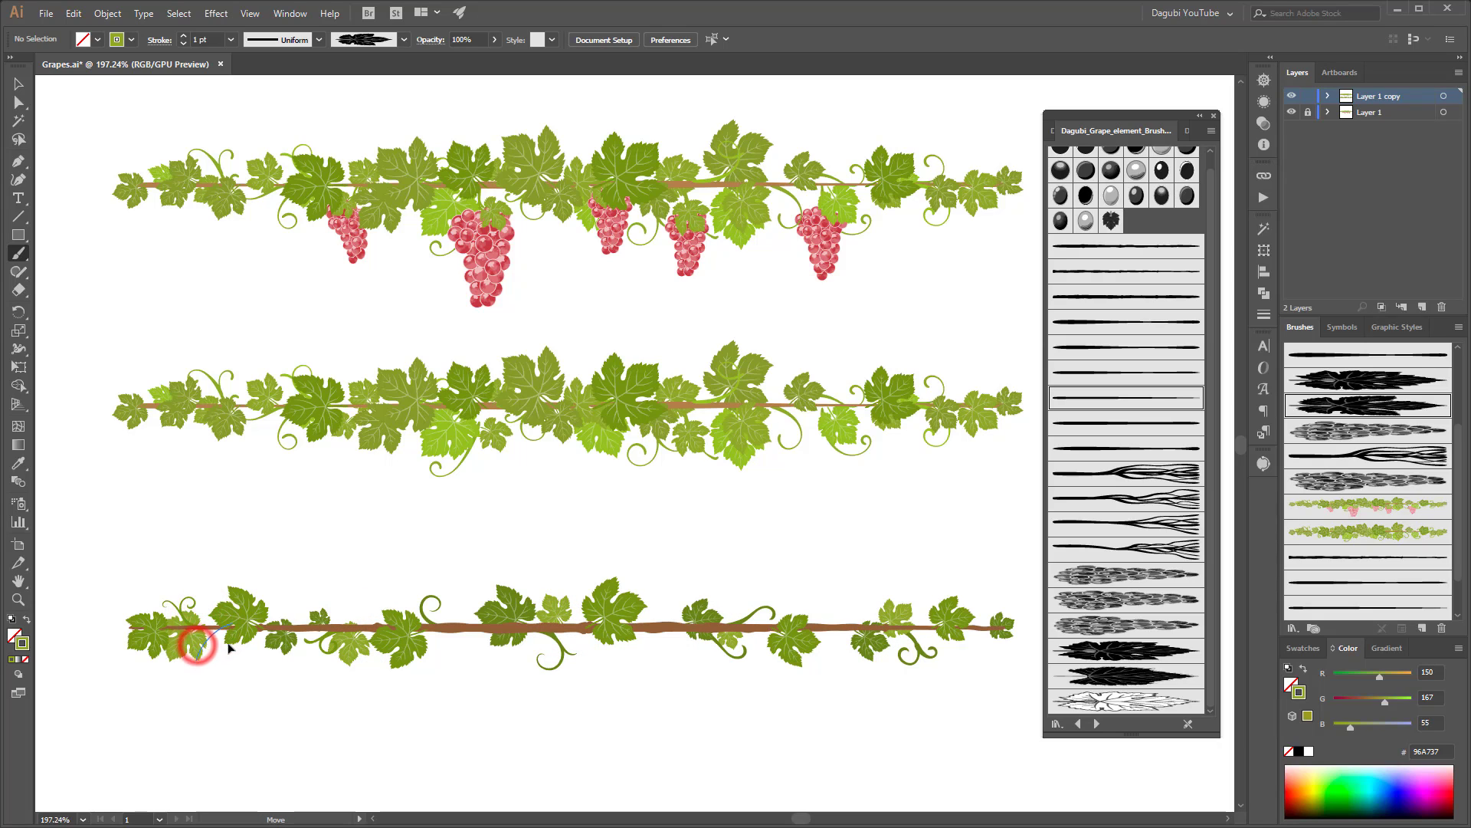
Step: Change the drawing mode and paint more leaves across the bottom vine's left, middle and right
left_click(295, 724, "ctrl")
left_click(19, 673)
left_click(65, 691)
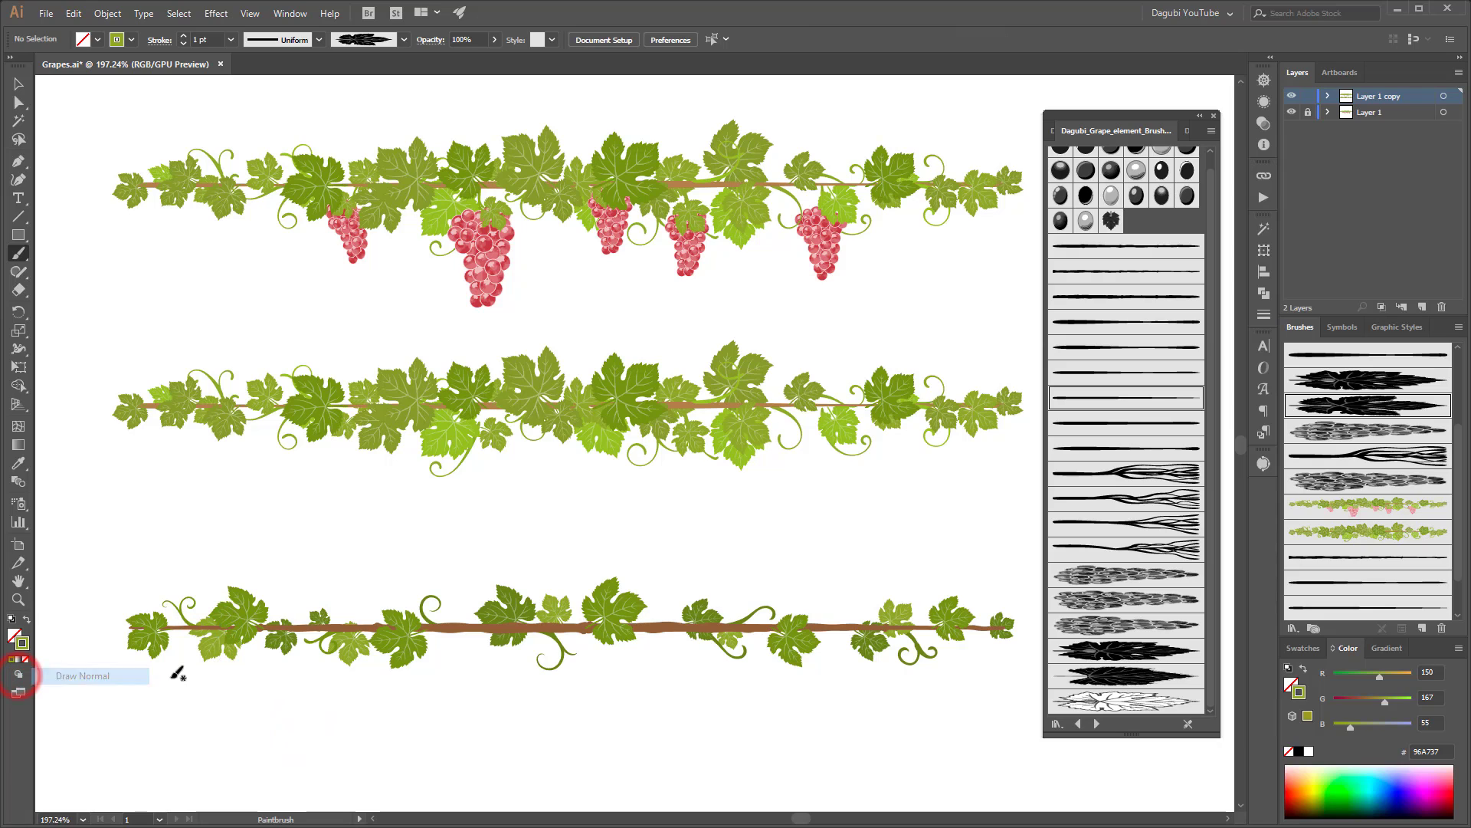
left_click_drag(558, 622, 538, 642)
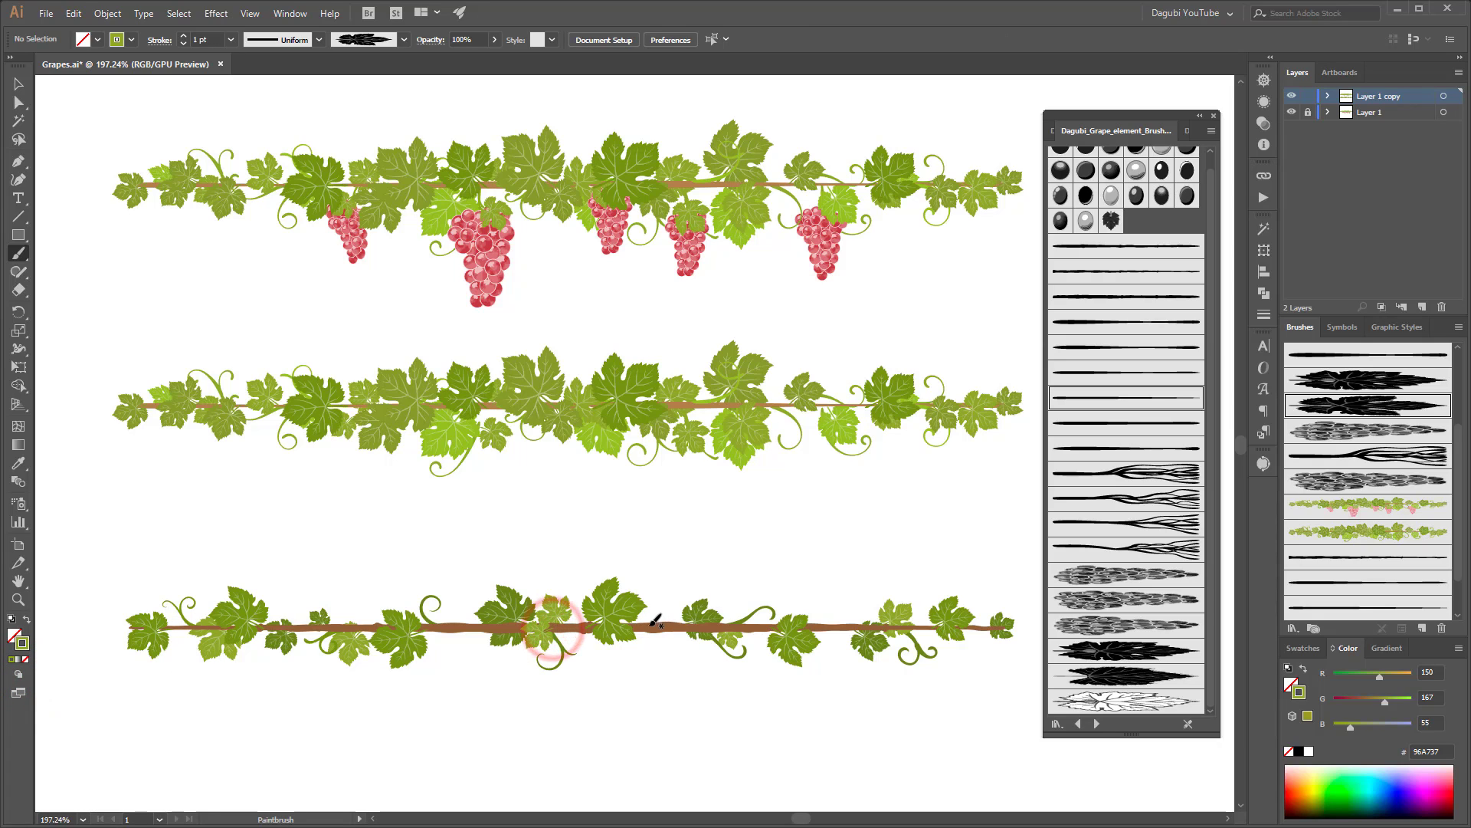
left_click_drag(650, 627, 681, 633)
left_click_drag(838, 627, 960, 656)
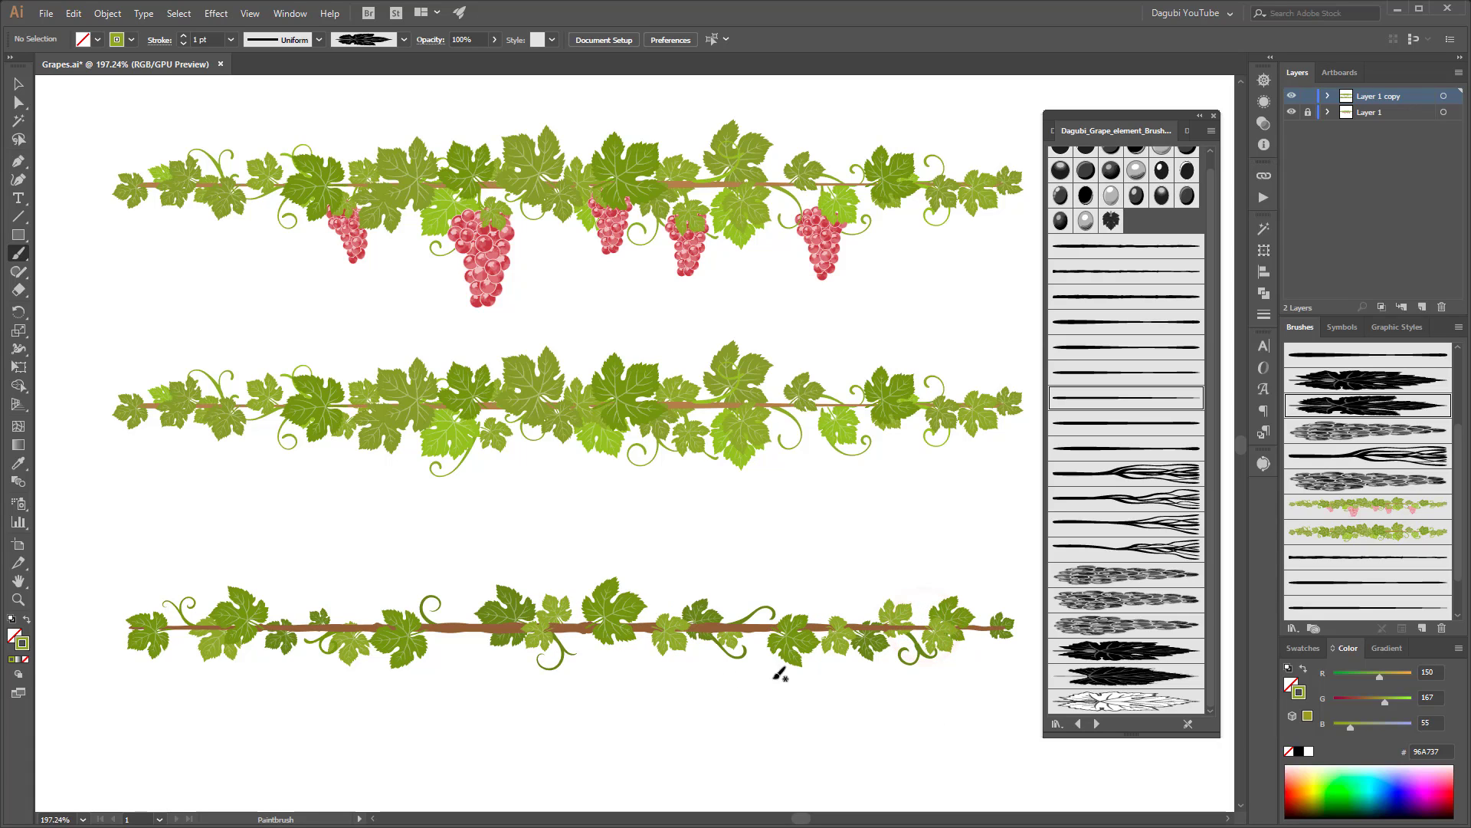
left_click_drag(316, 589, 325, 605)
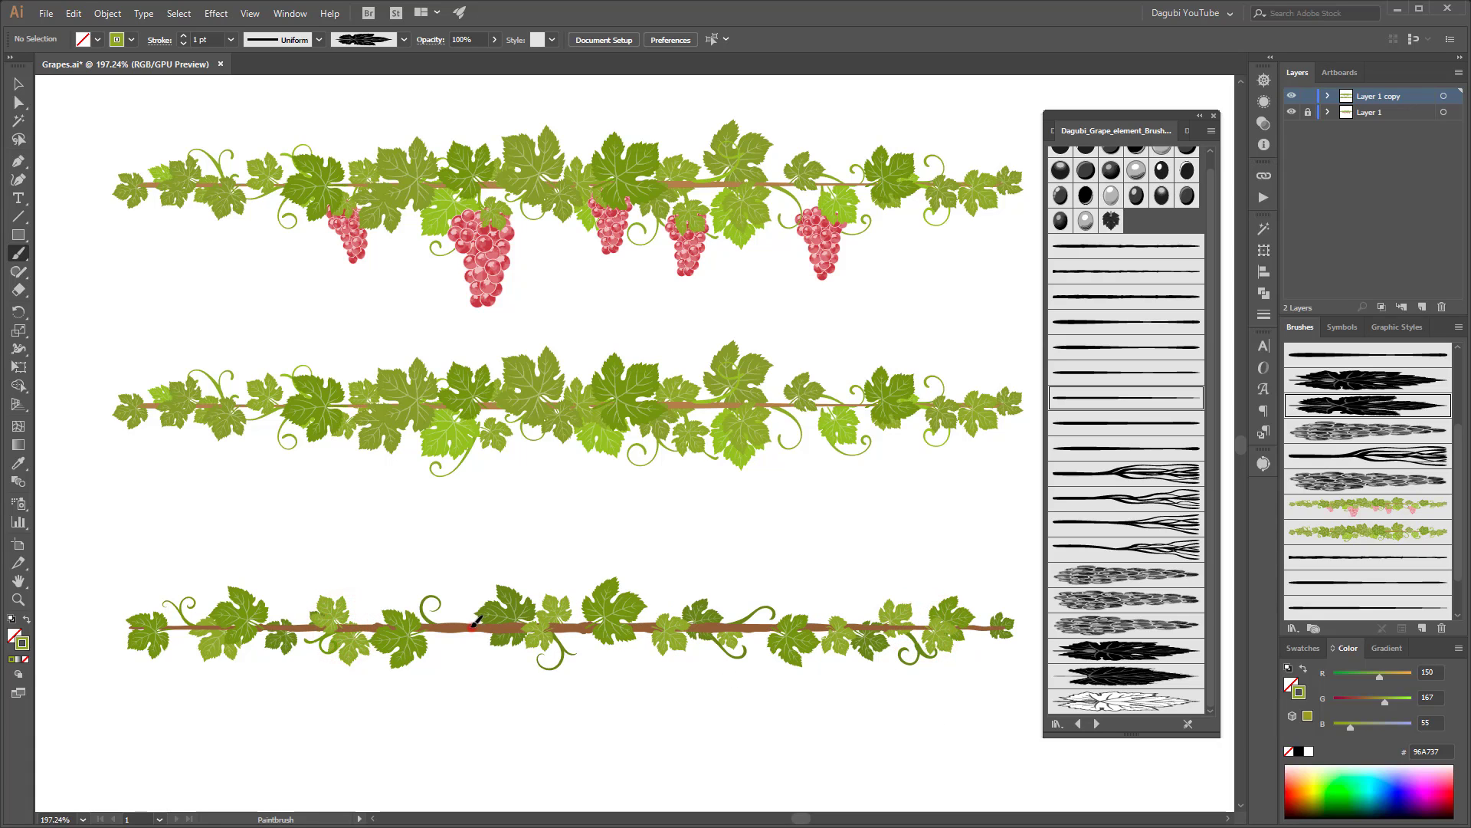
left_click_drag(472, 617, 453, 642)
left_click(486, 692, "ctrl")
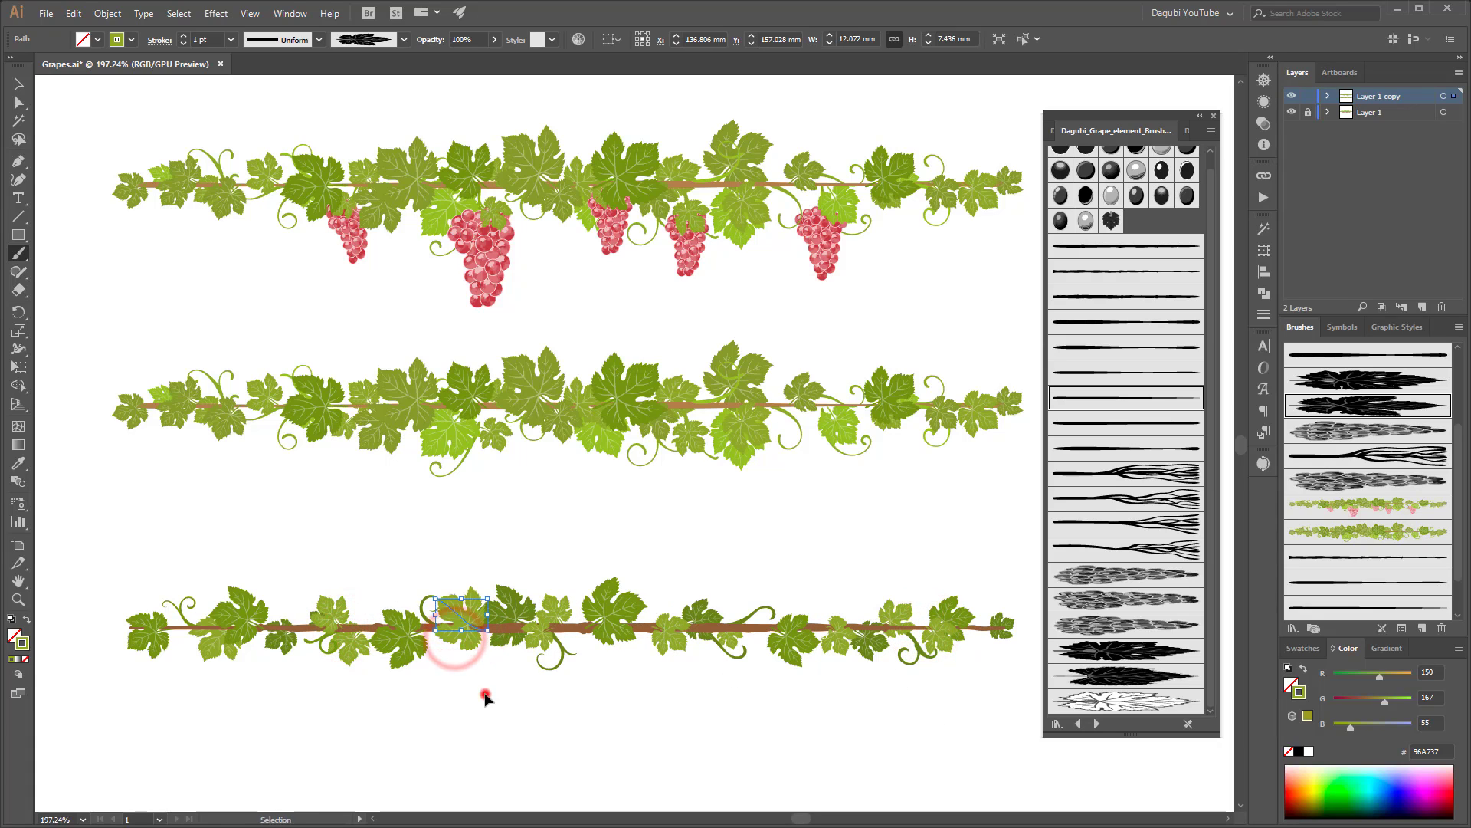
Step: Paint a leaf left of the vine's middle and recolour it a duller olive green
left_click_drag(477, 637, 449, 702)
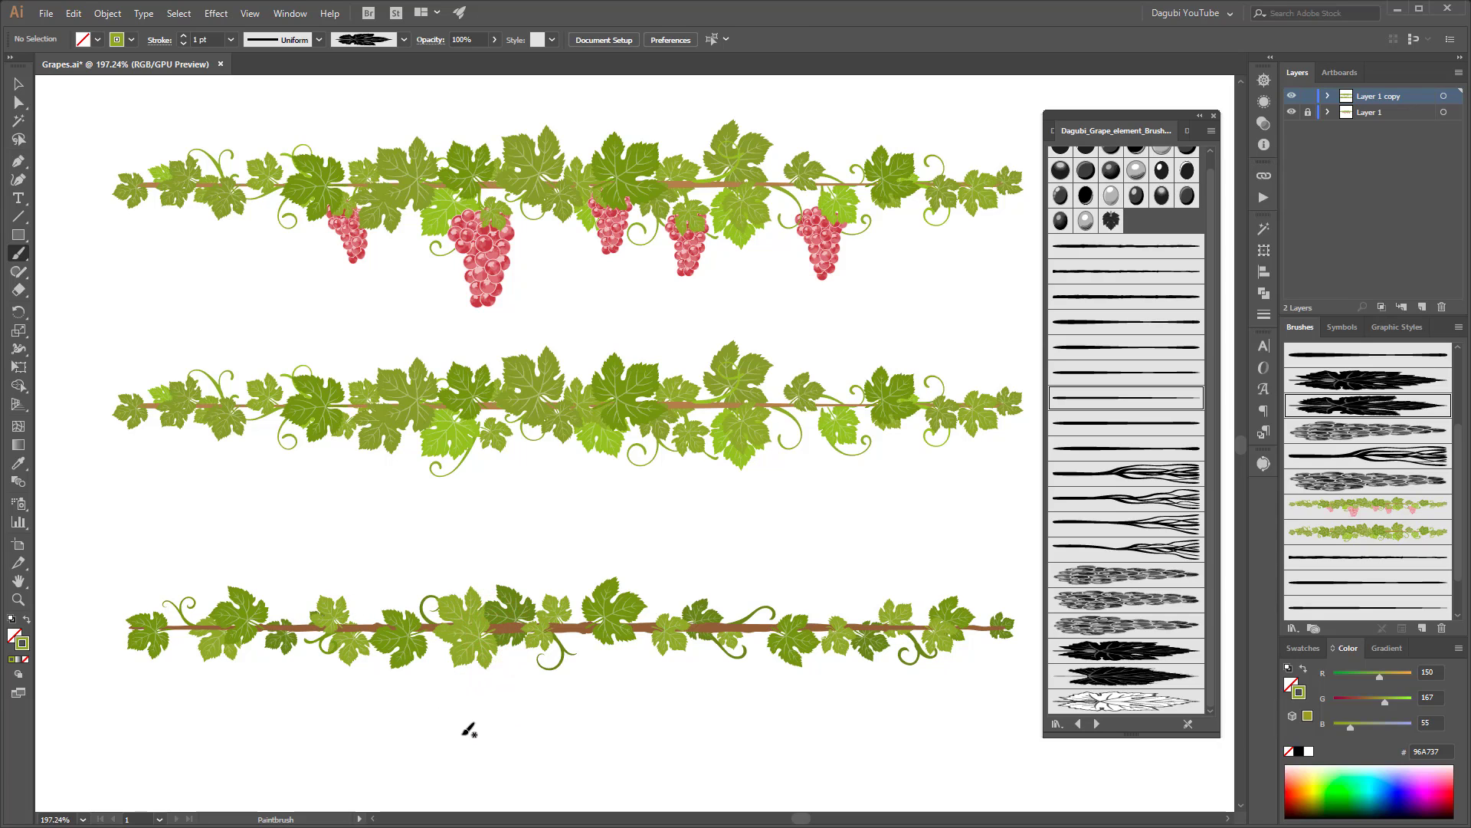
left_click(467, 667, "ctrl")
left_click(1354, 726)
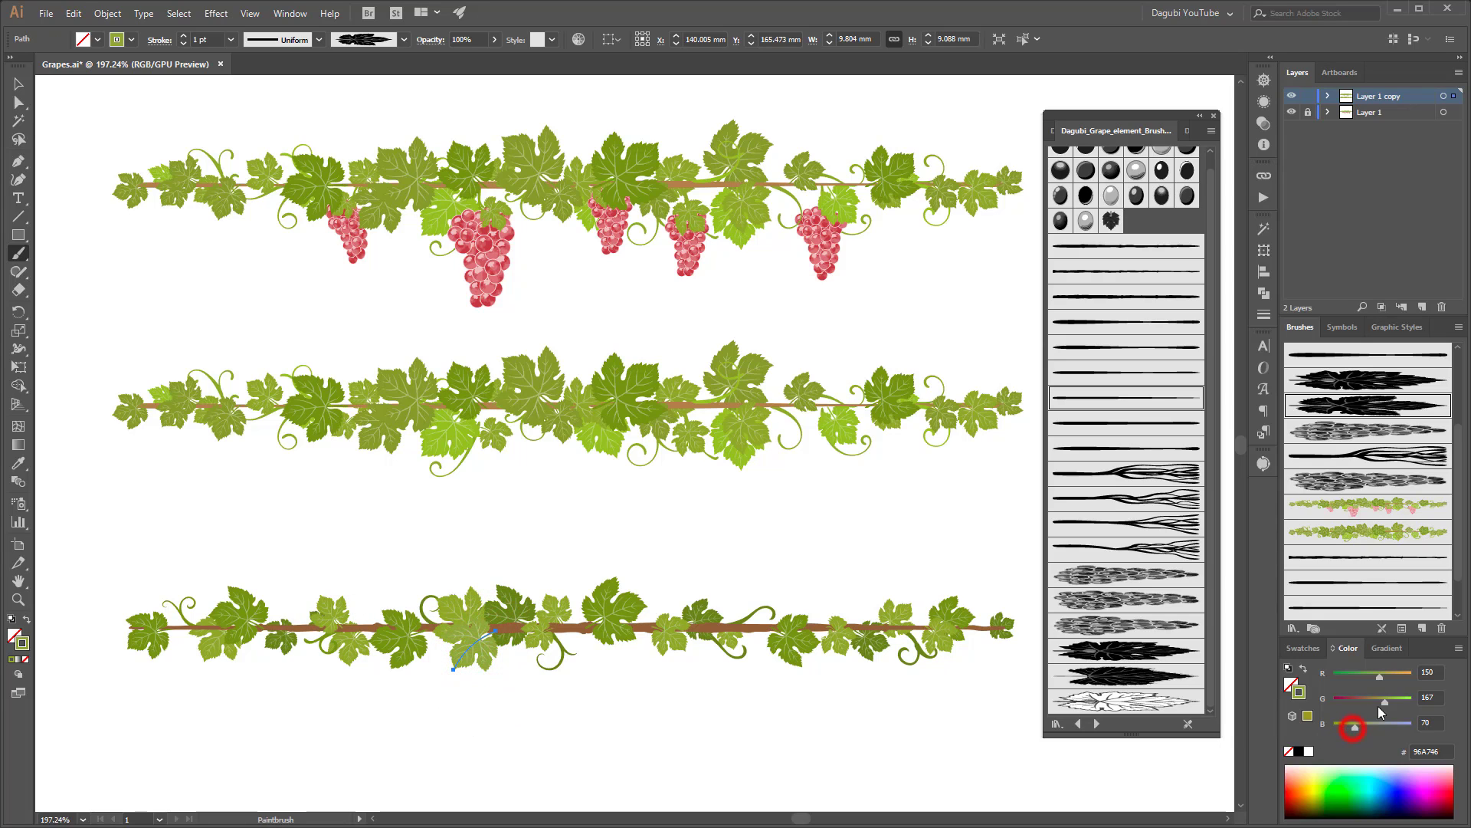
left_click_drag(1381, 706, 1375, 675)
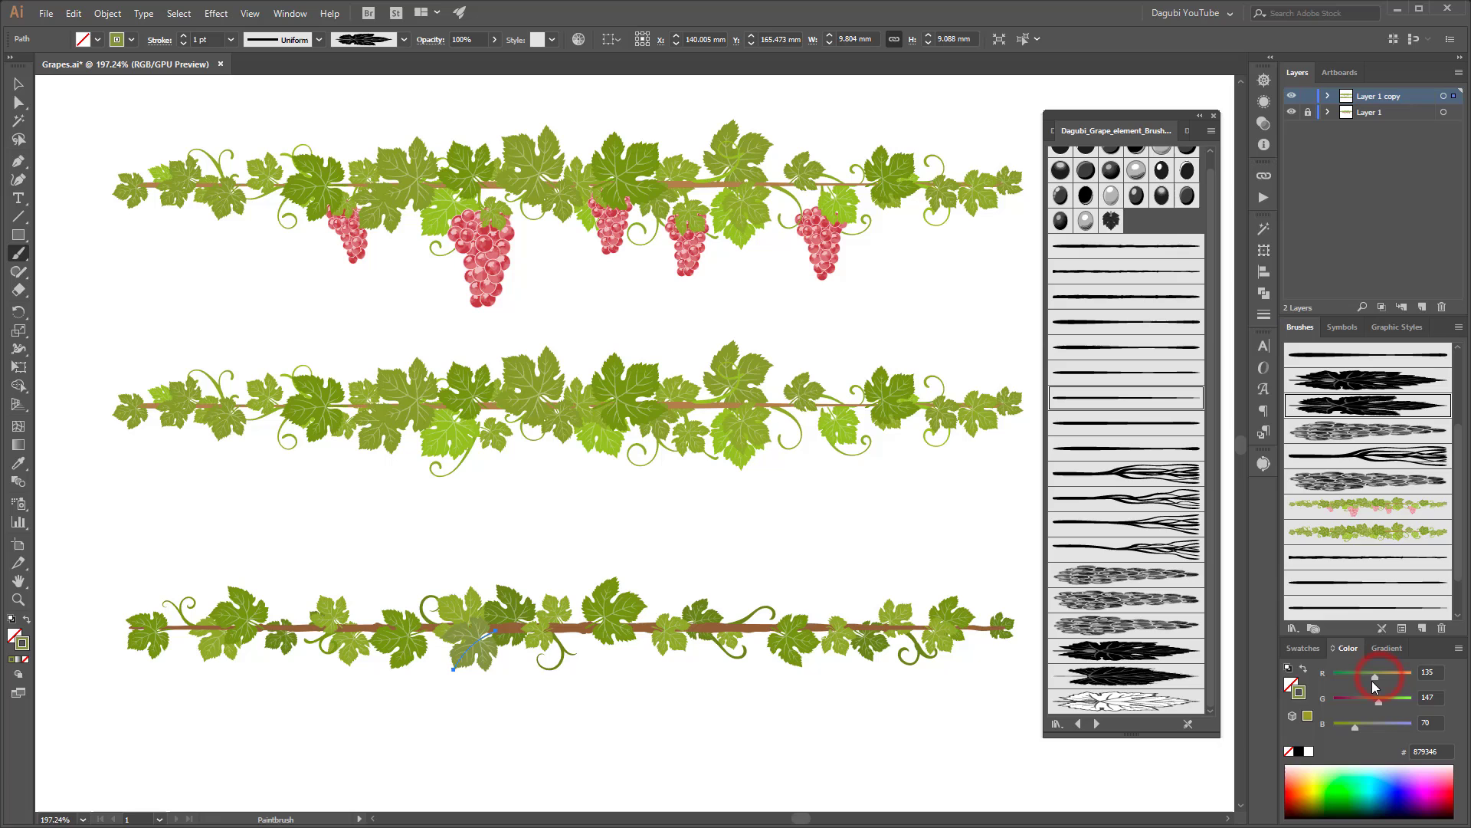
left_click(657, 716)
Step: Add leaves on the vine's right part, over the centre tendril, and at both ends
left_click_drag(813, 622, 877, 591)
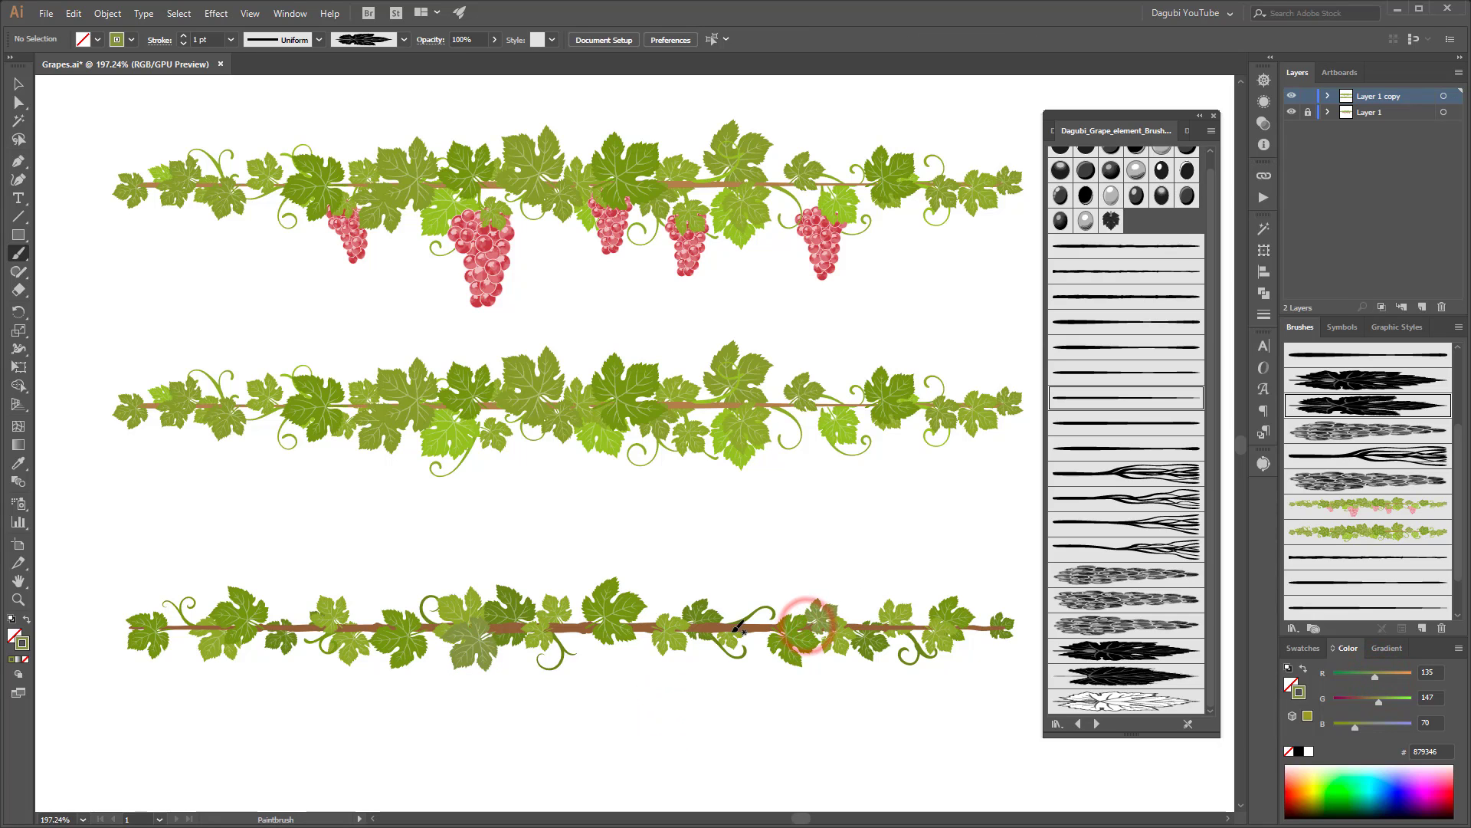
left_click_drag(738, 627, 717, 624)
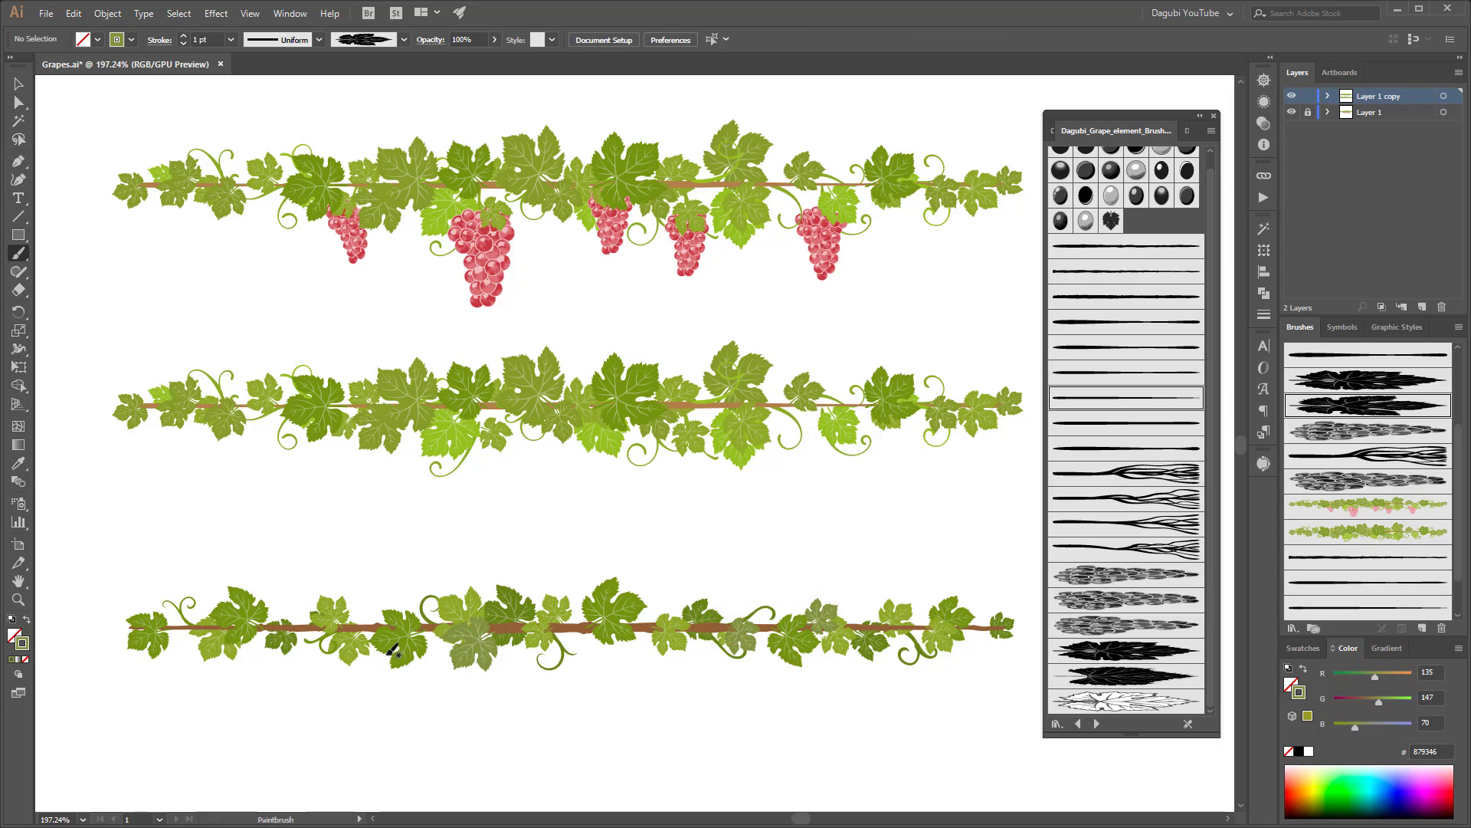
left_click_drag(131, 627, 127, 629)
left_click_drag(1003, 625, 981, 632)
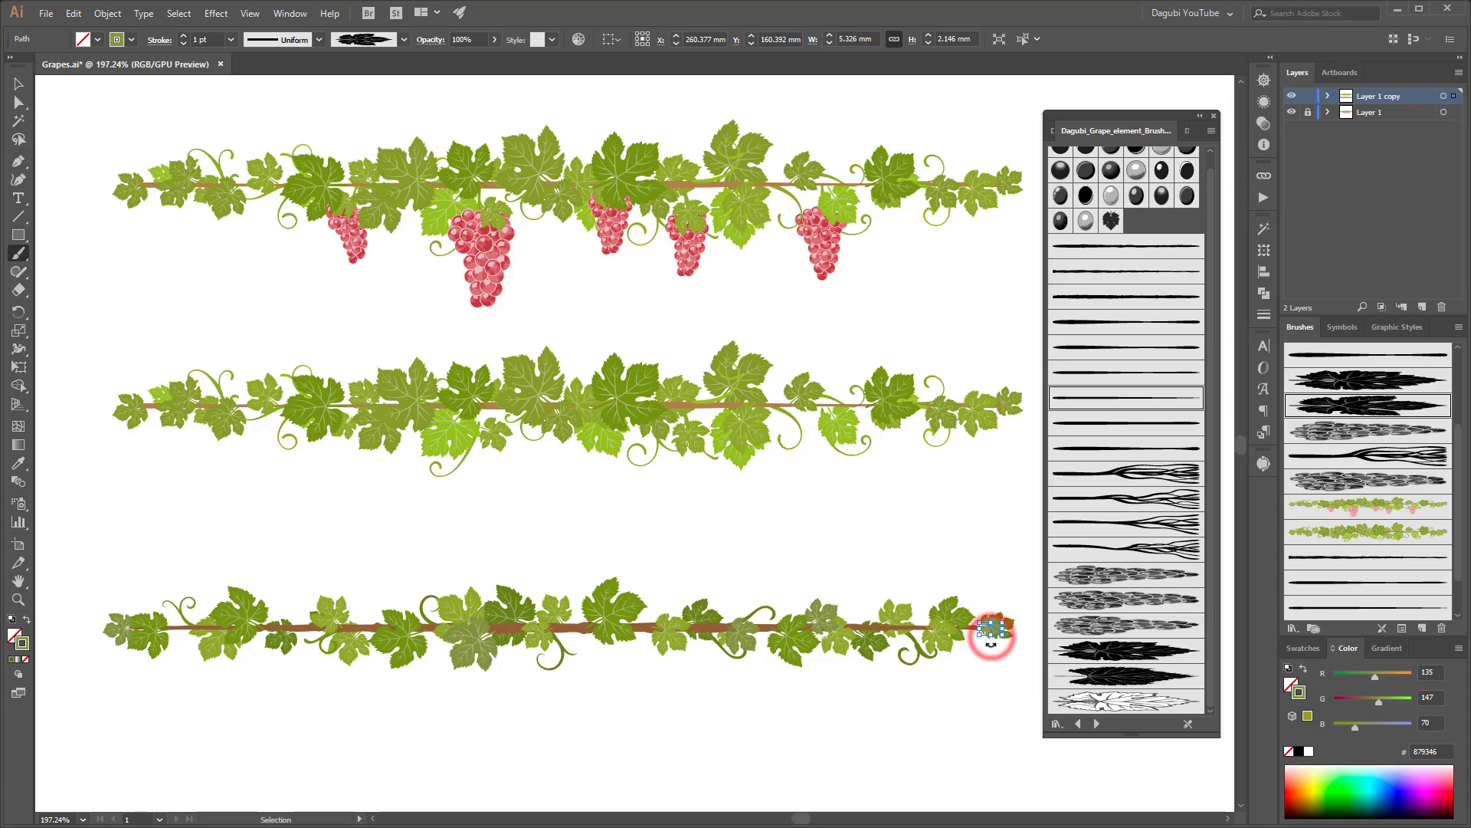
left_click(986, 674, "ctrl")
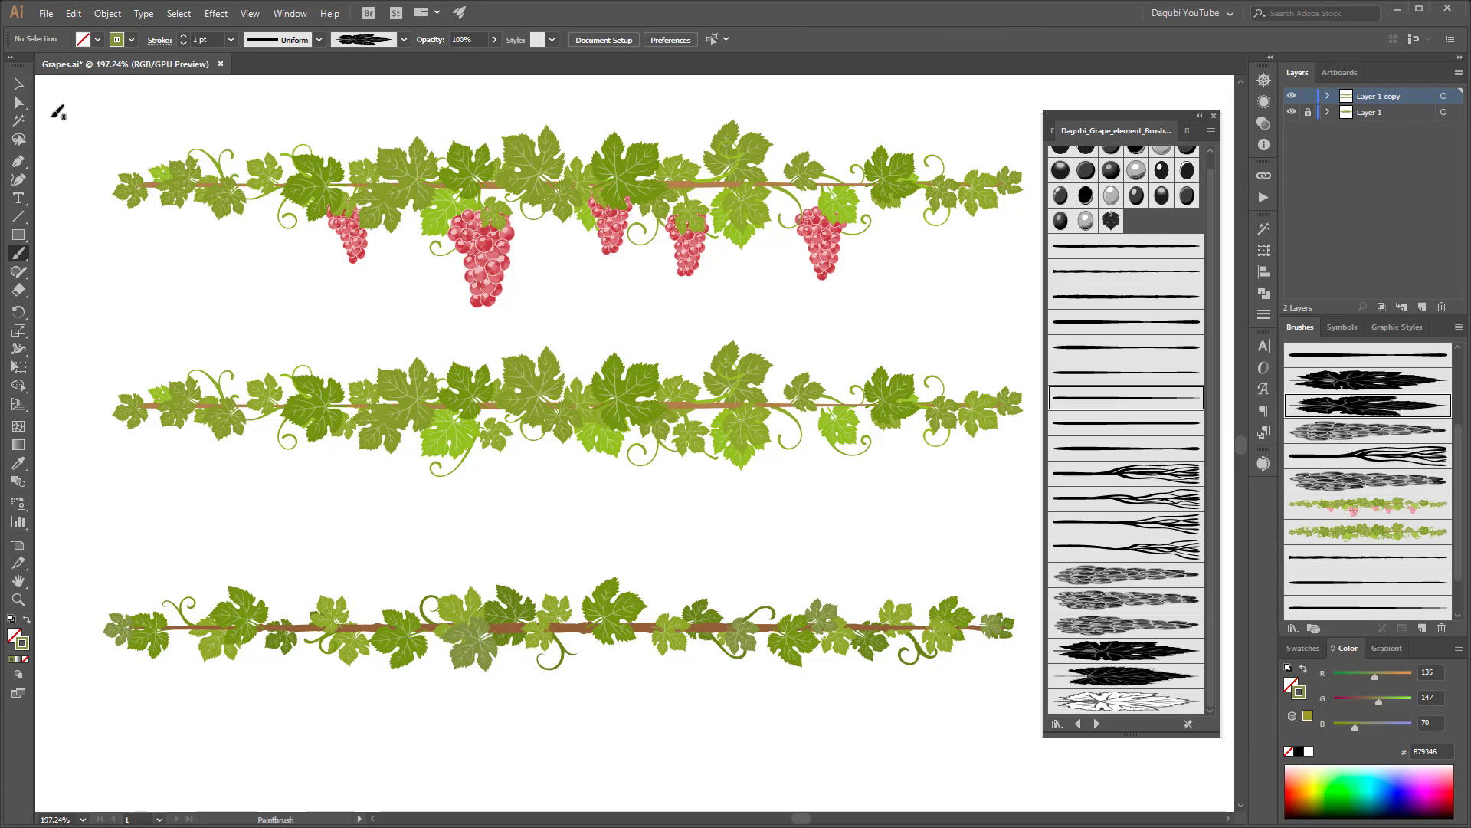
left_click(18, 84)
Step: Select the whole leafy bottom vine and save it as an art brush set to Stretch to Fit Stroke Length
left_click_drag(69, 541, 1042, 742)
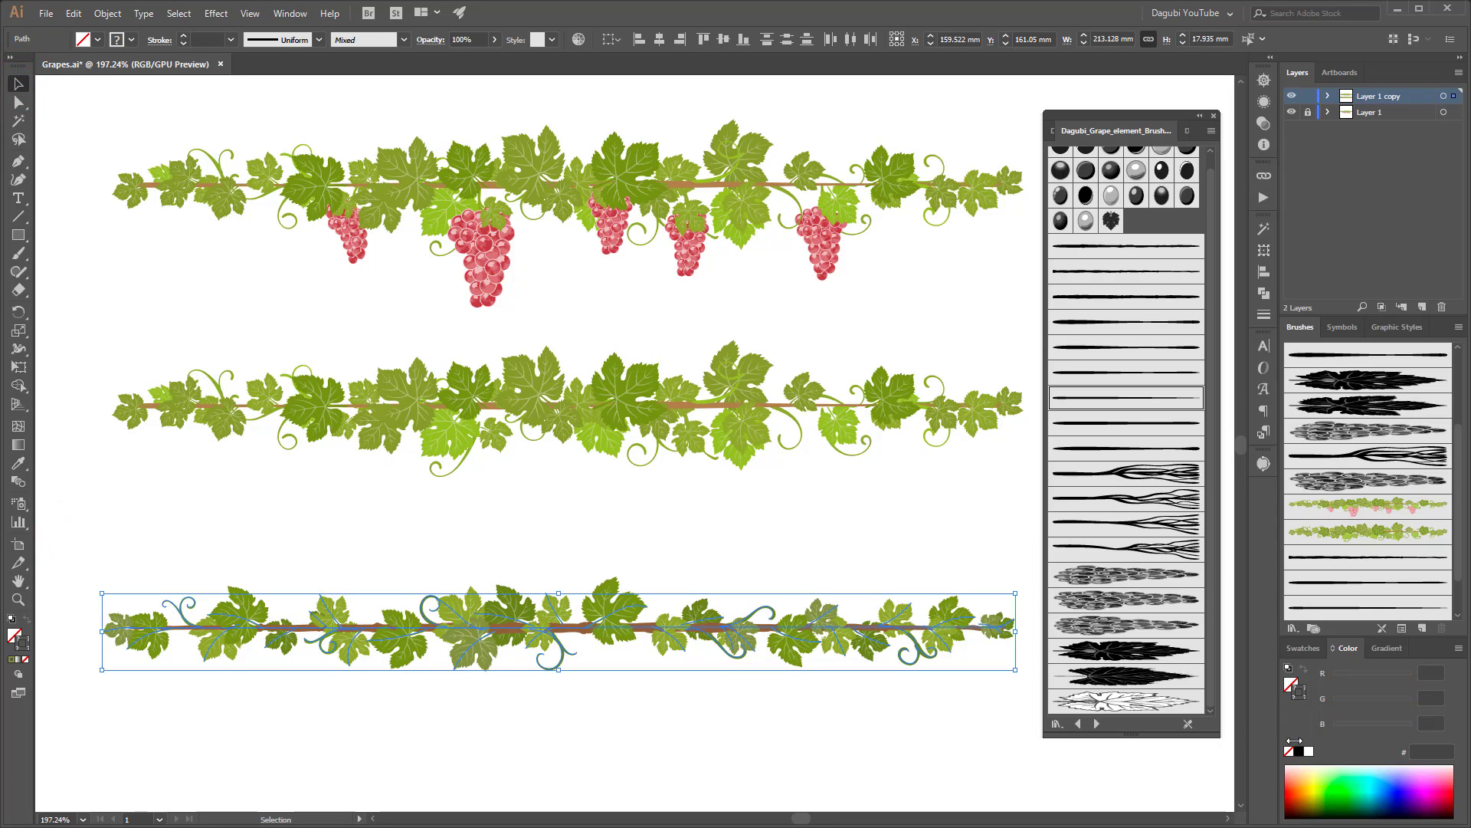
left_click(1423, 629)
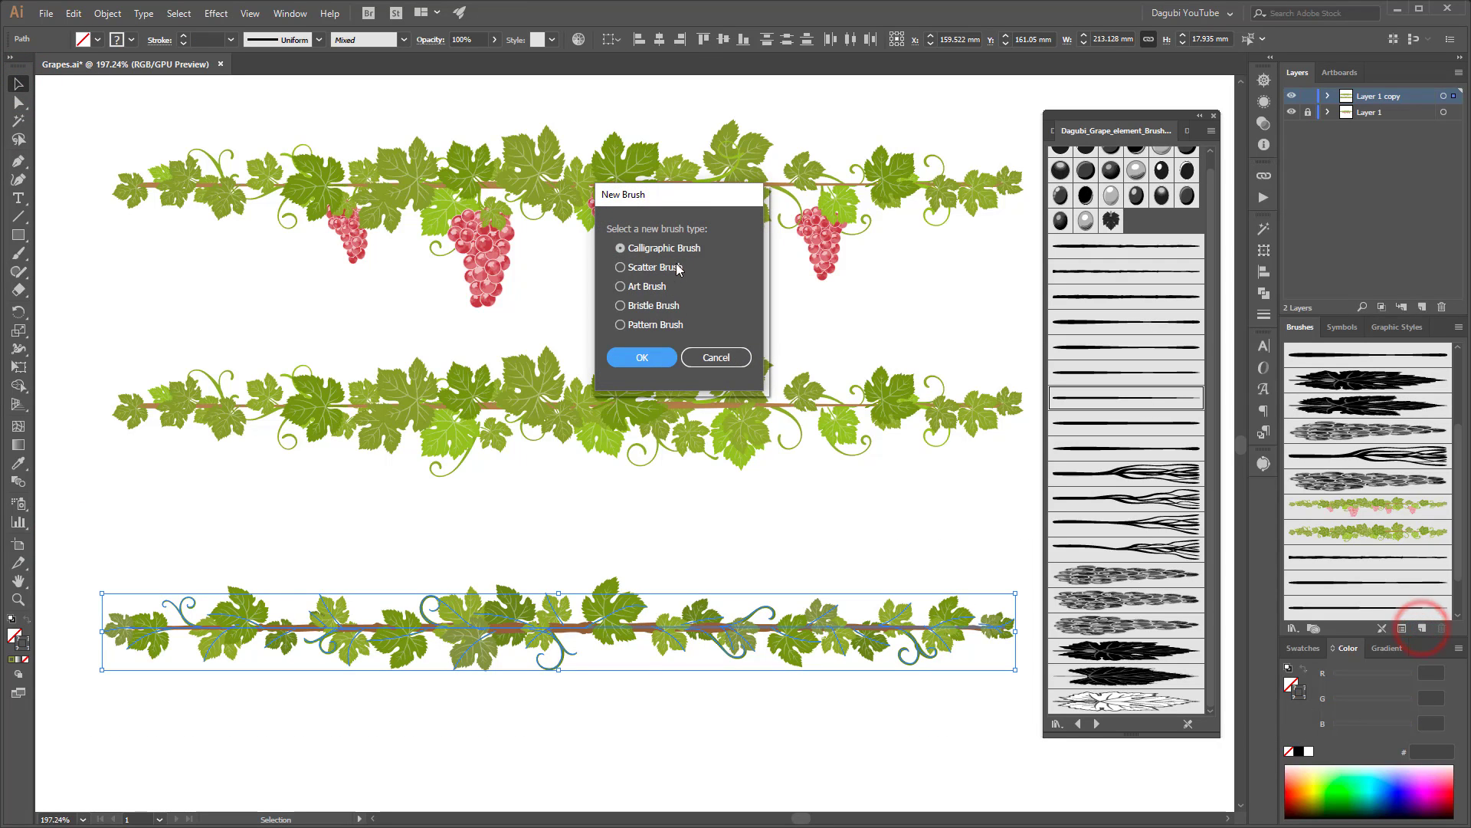
left_click(653, 286)
left_click(643, 358)
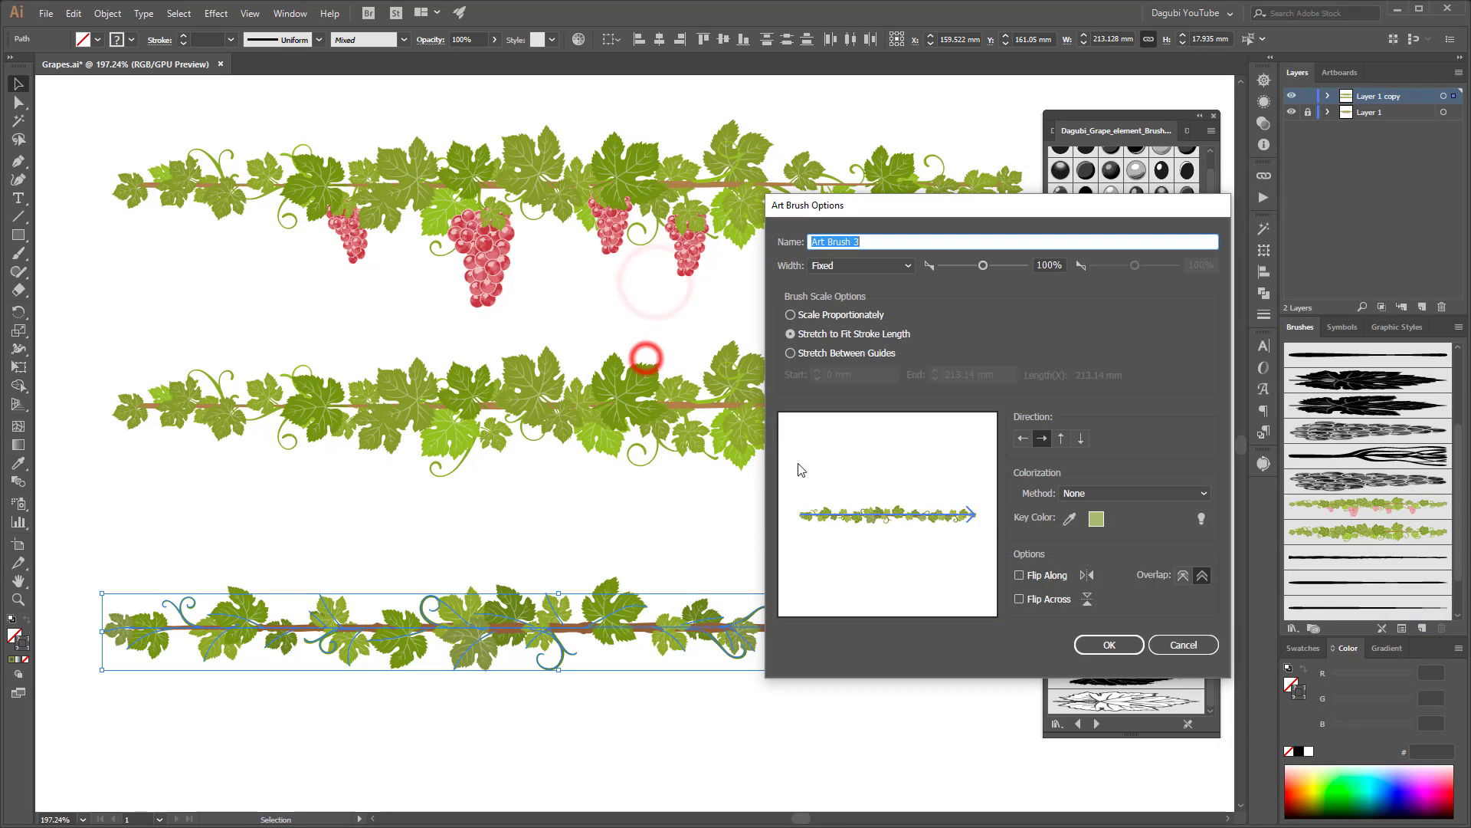
left_click(841, 314)
left_click(1112, 650)
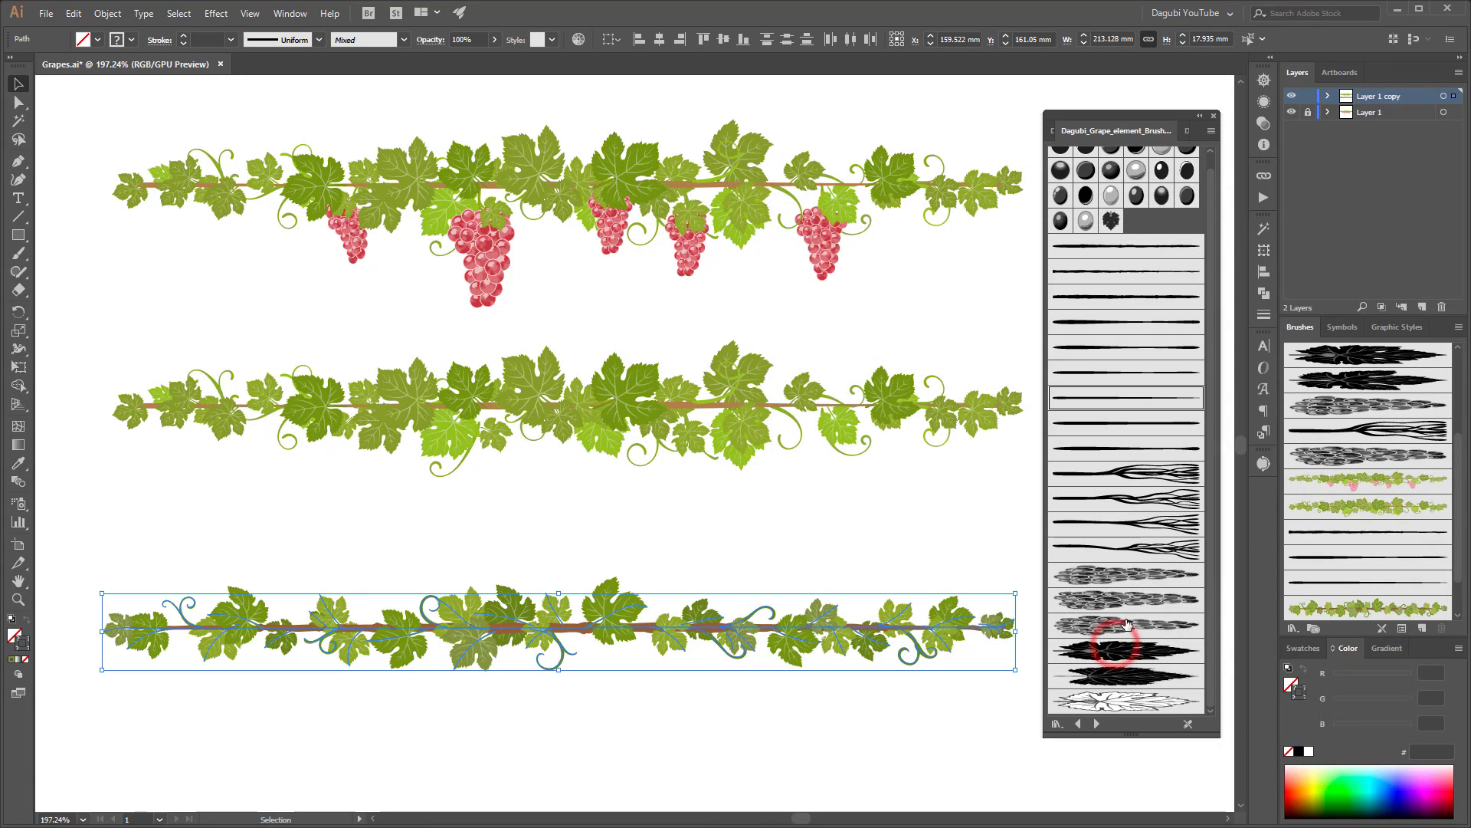
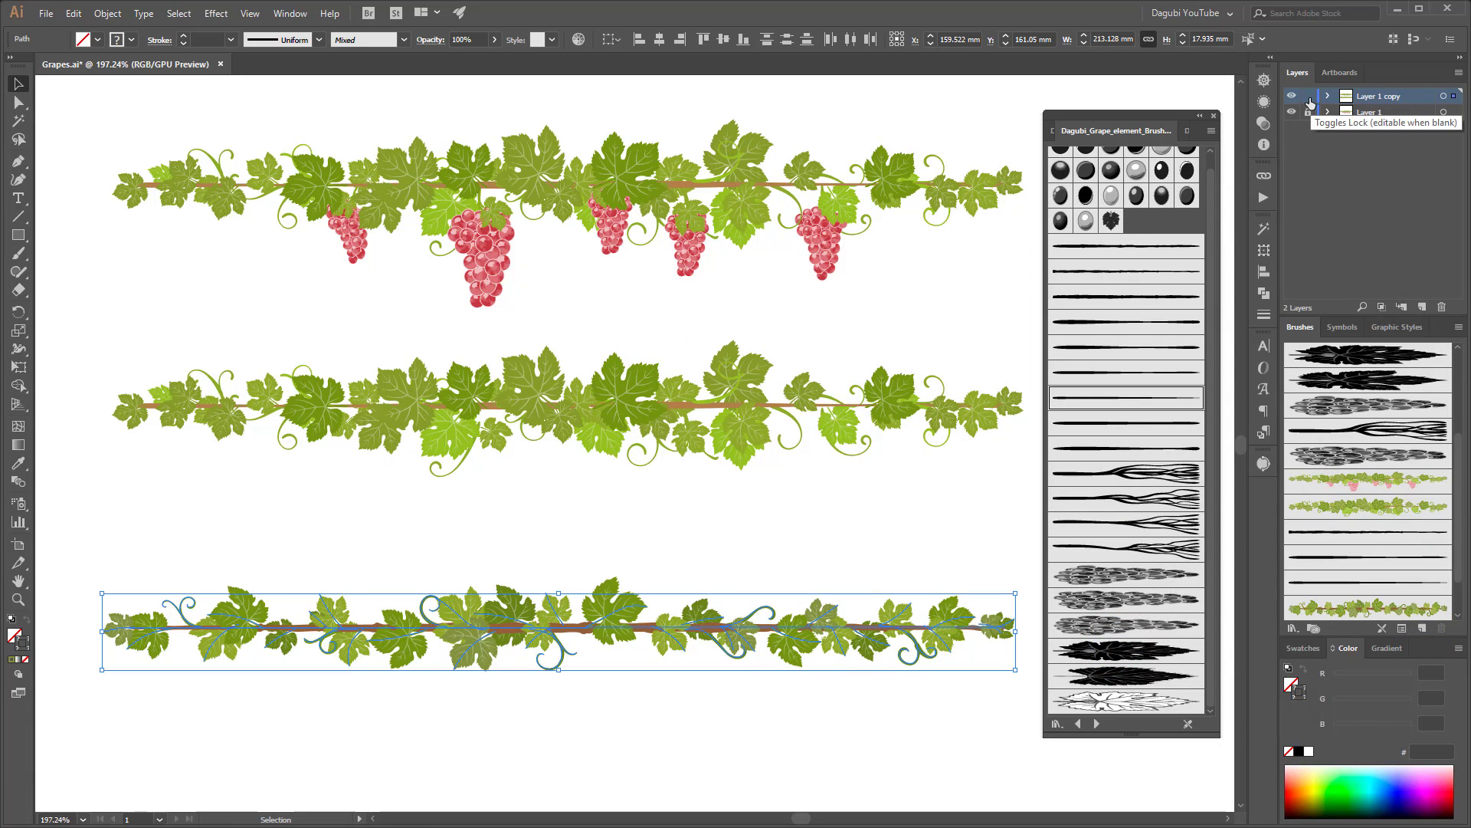
Step: Lock the garland layer, add a new top layer, and test-paint a pink-grape vine
left_click(1309, 97)
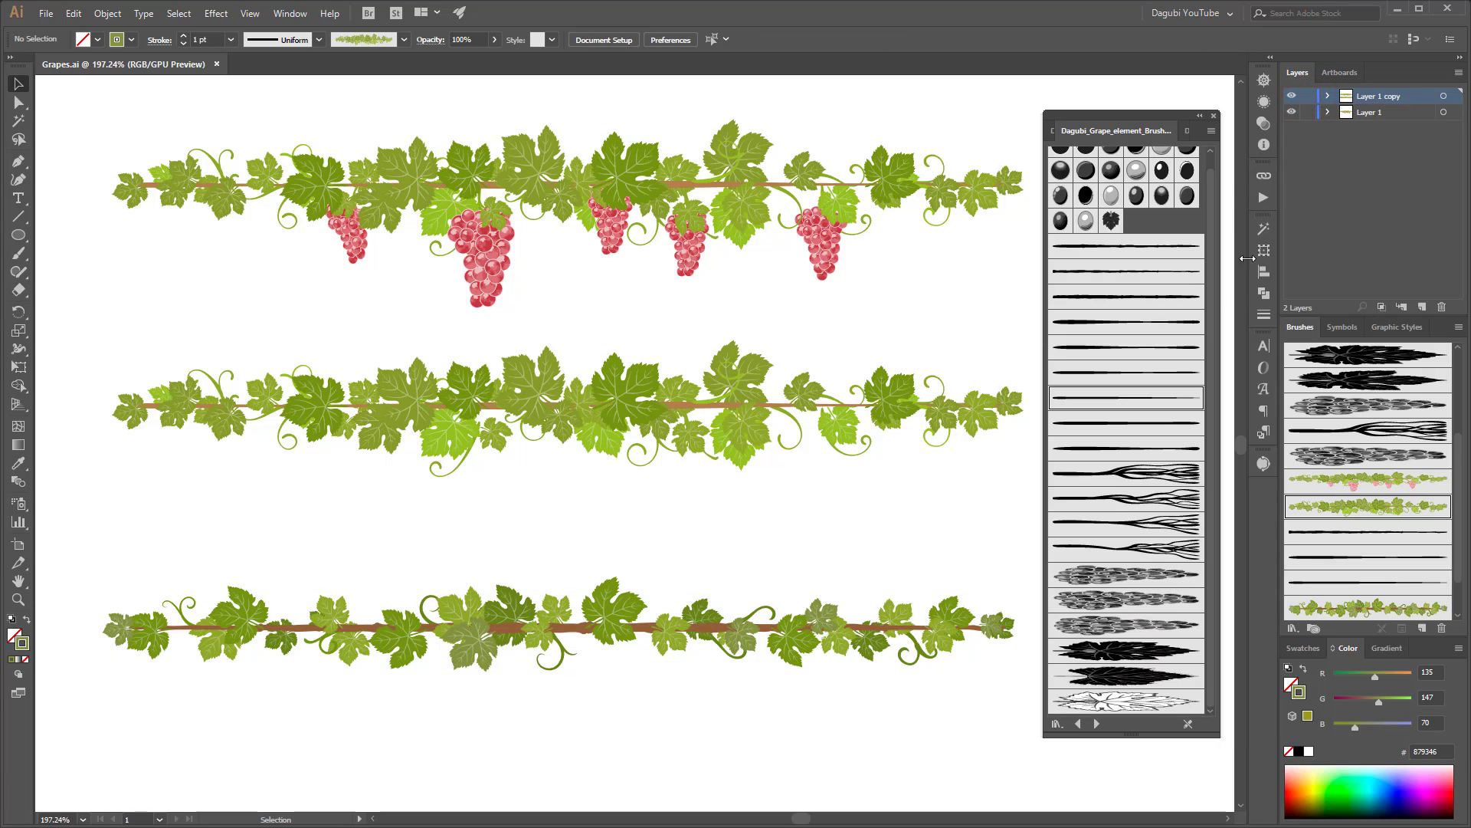
left_click(1422, 306)
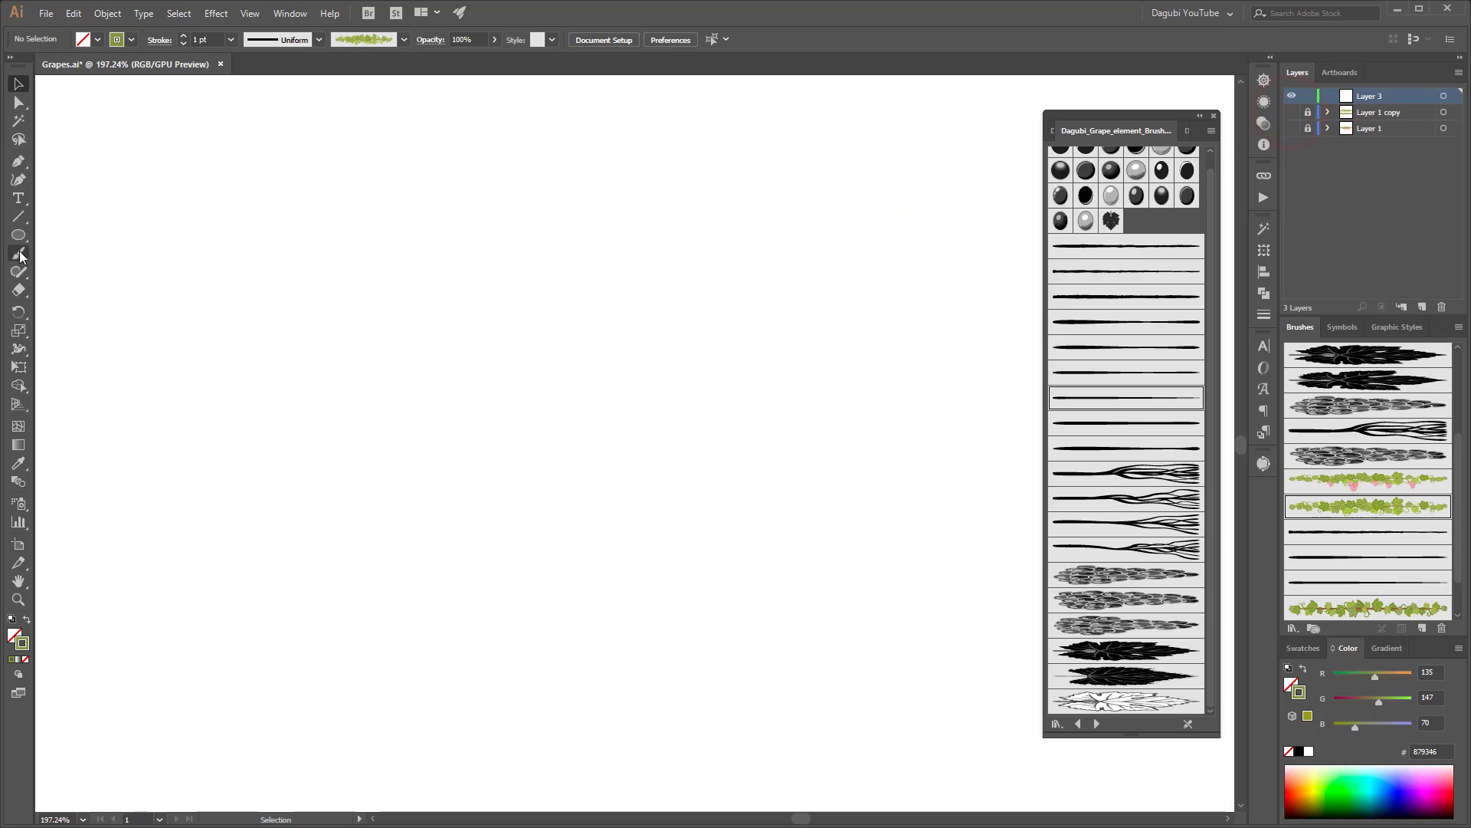
left_click(1340, 479)
left_click_drag(259, 322, 948, 303)
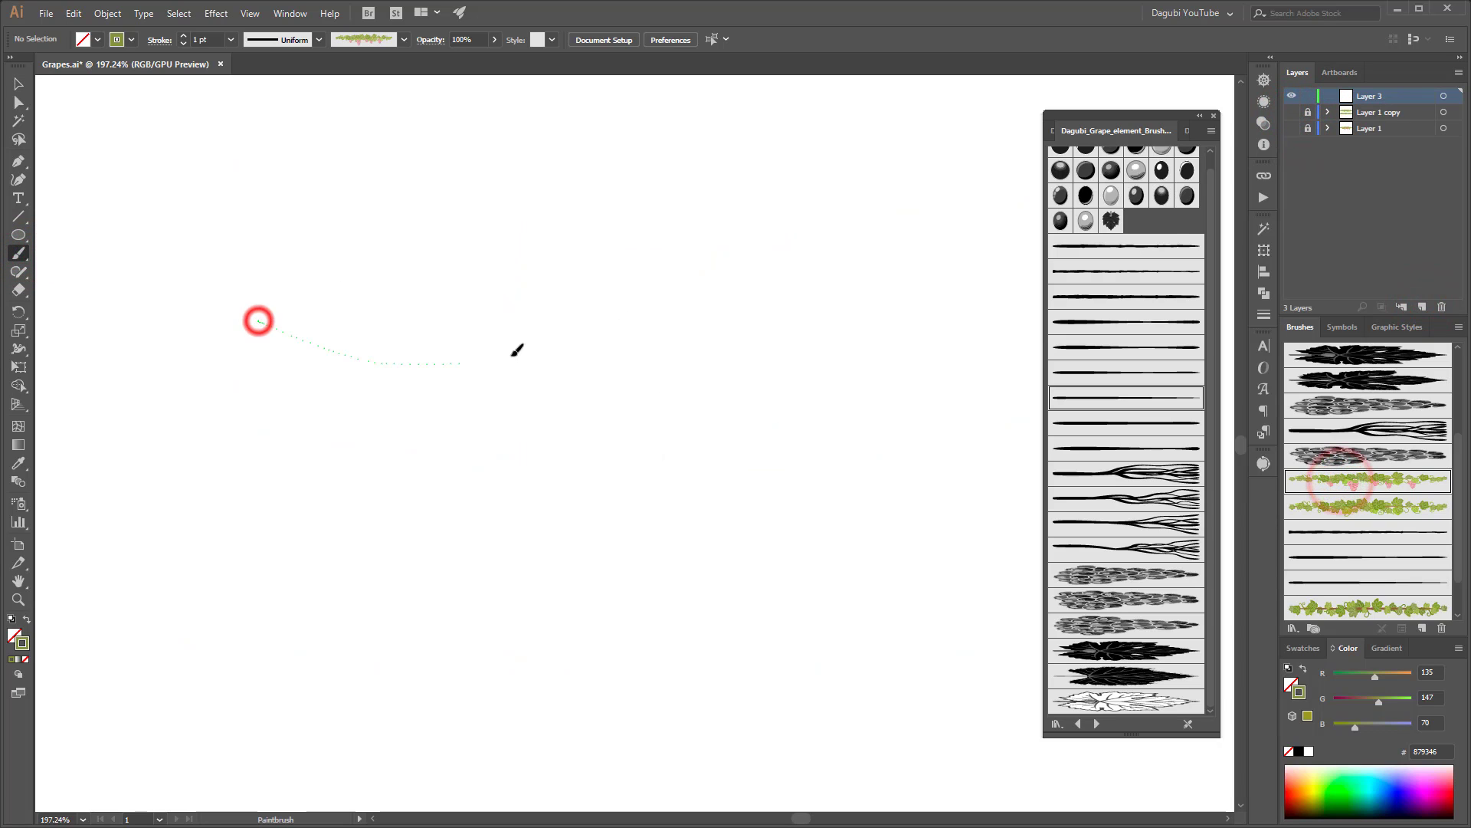
Step: Test-paint two leafy vine strokes, then select and delete all the test strokes
left_click(1302, 506)
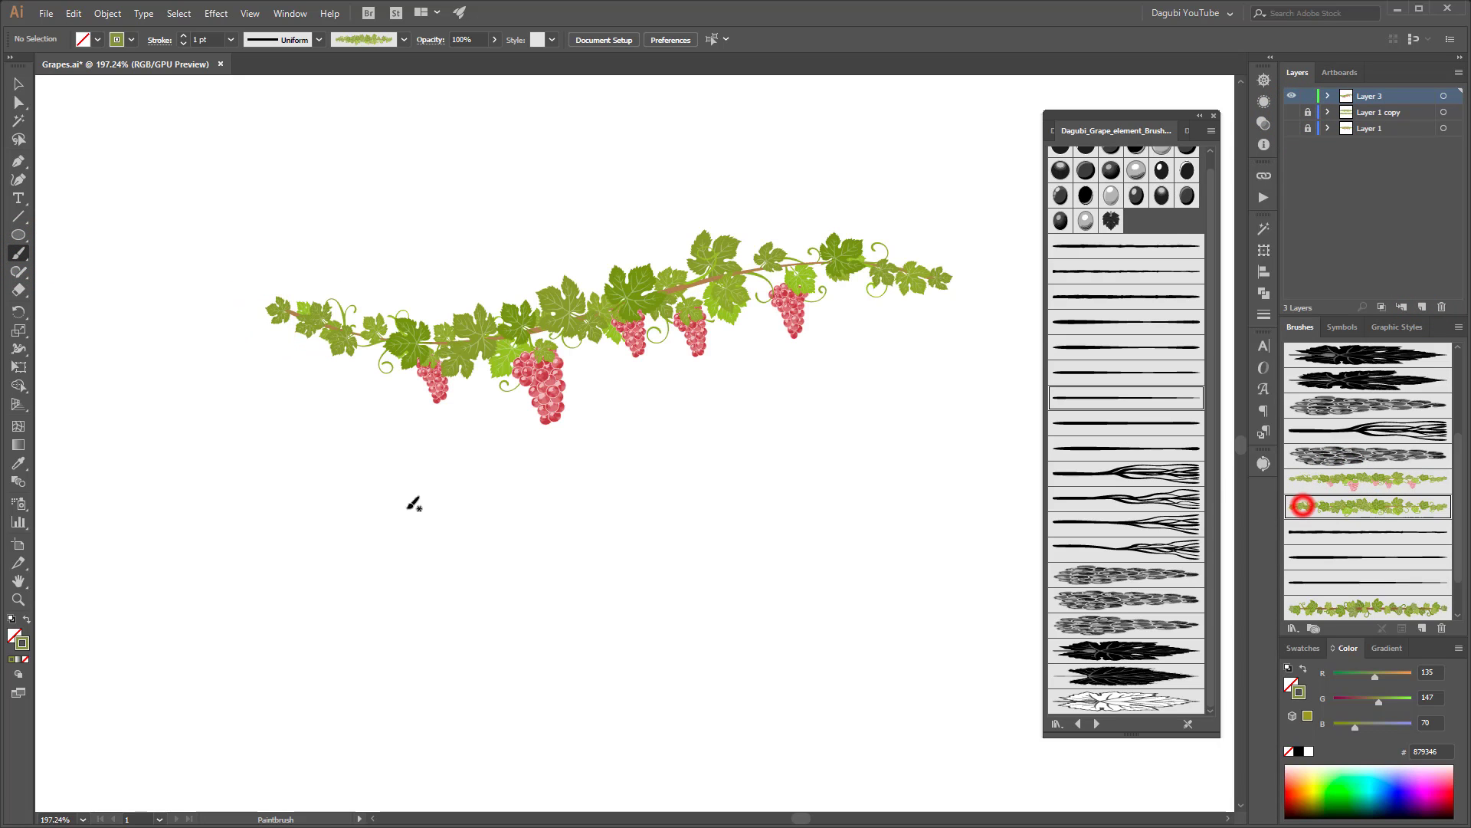
left_click_drag(407, 521, 835, 459)
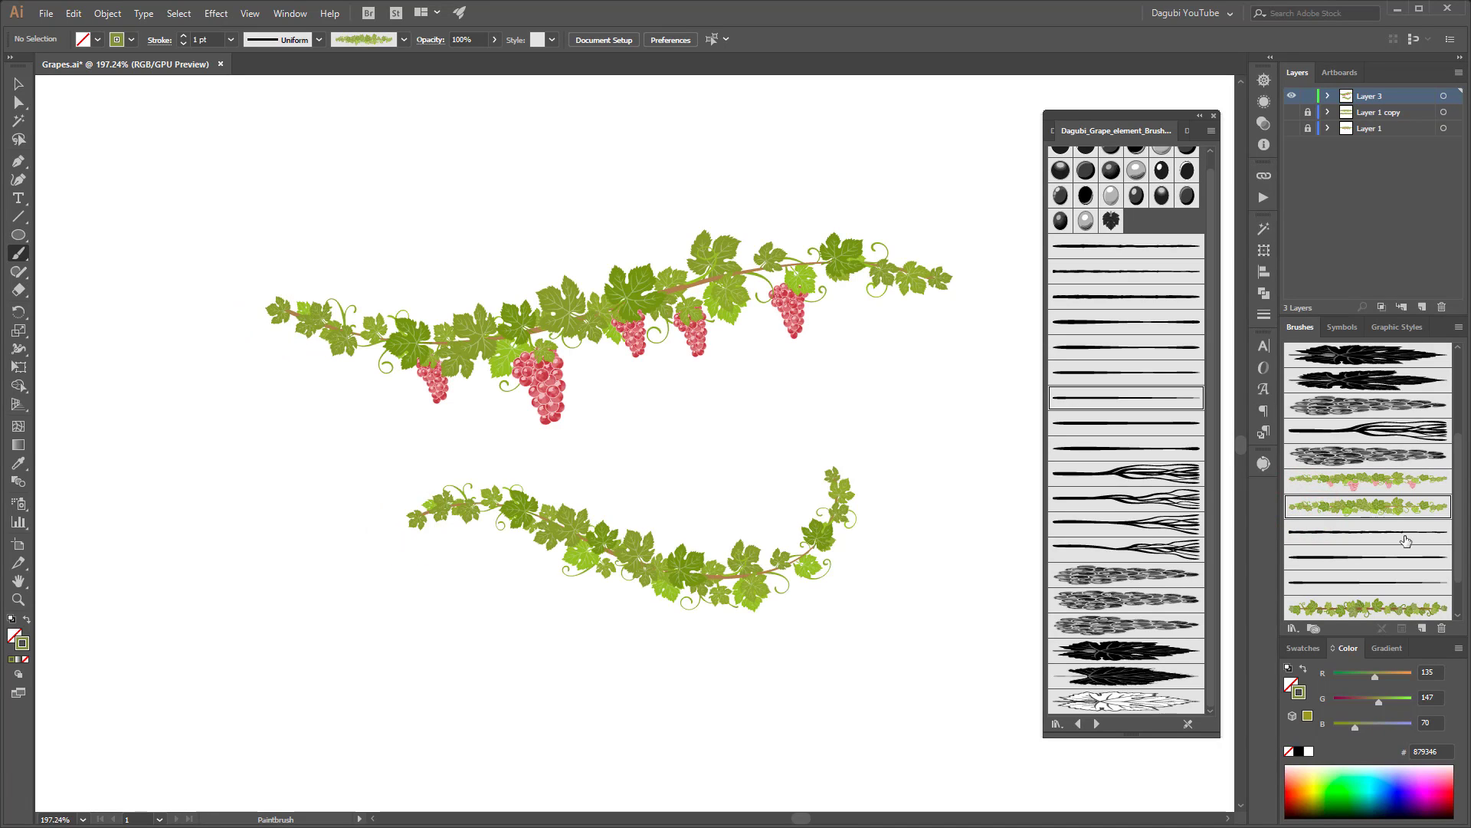
left_click(1380, 609)
left_click_drag(411, 517, 872, 678)
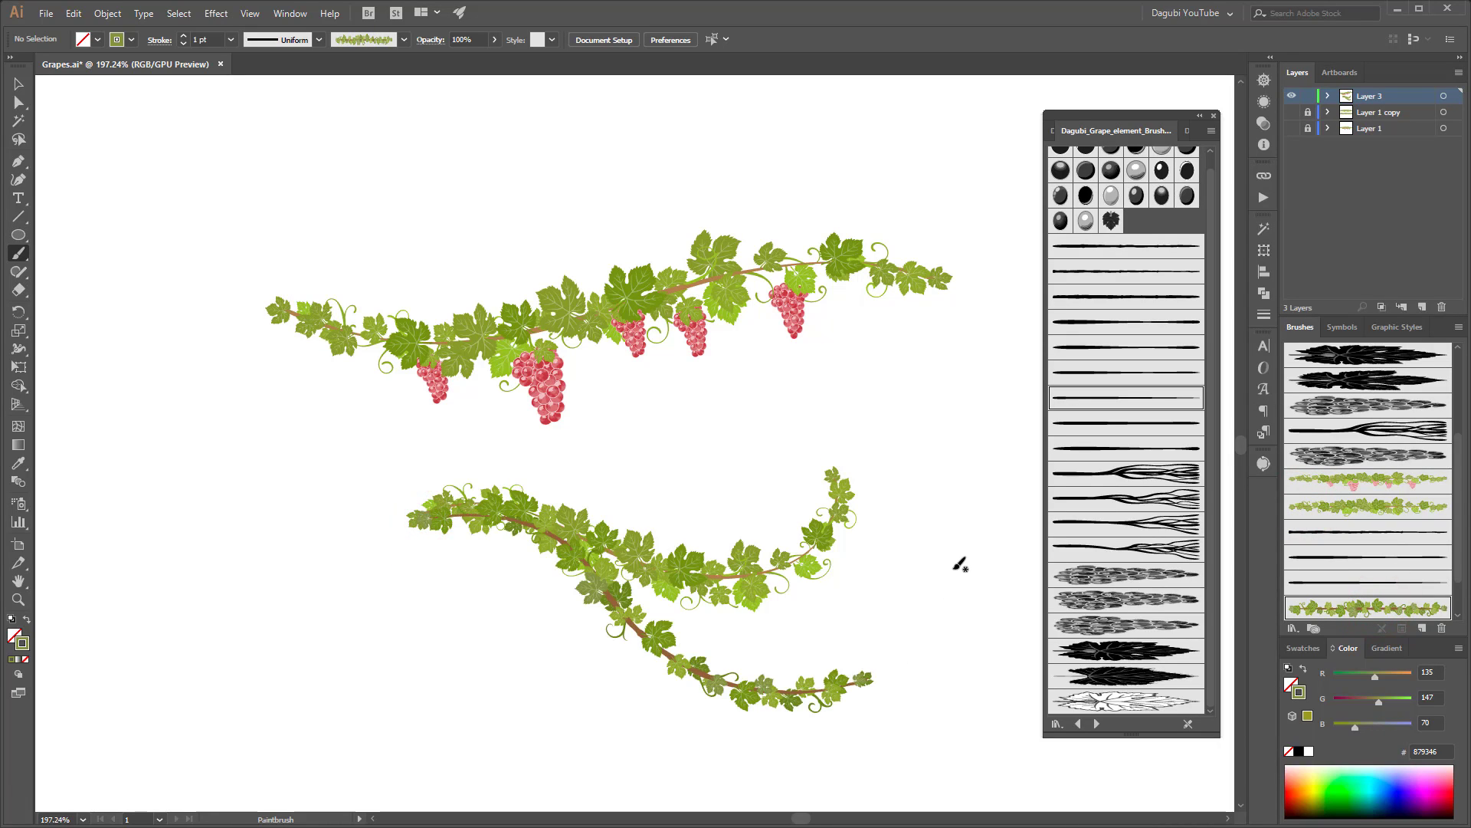
left_click_drag(226, 221, 985, 736)
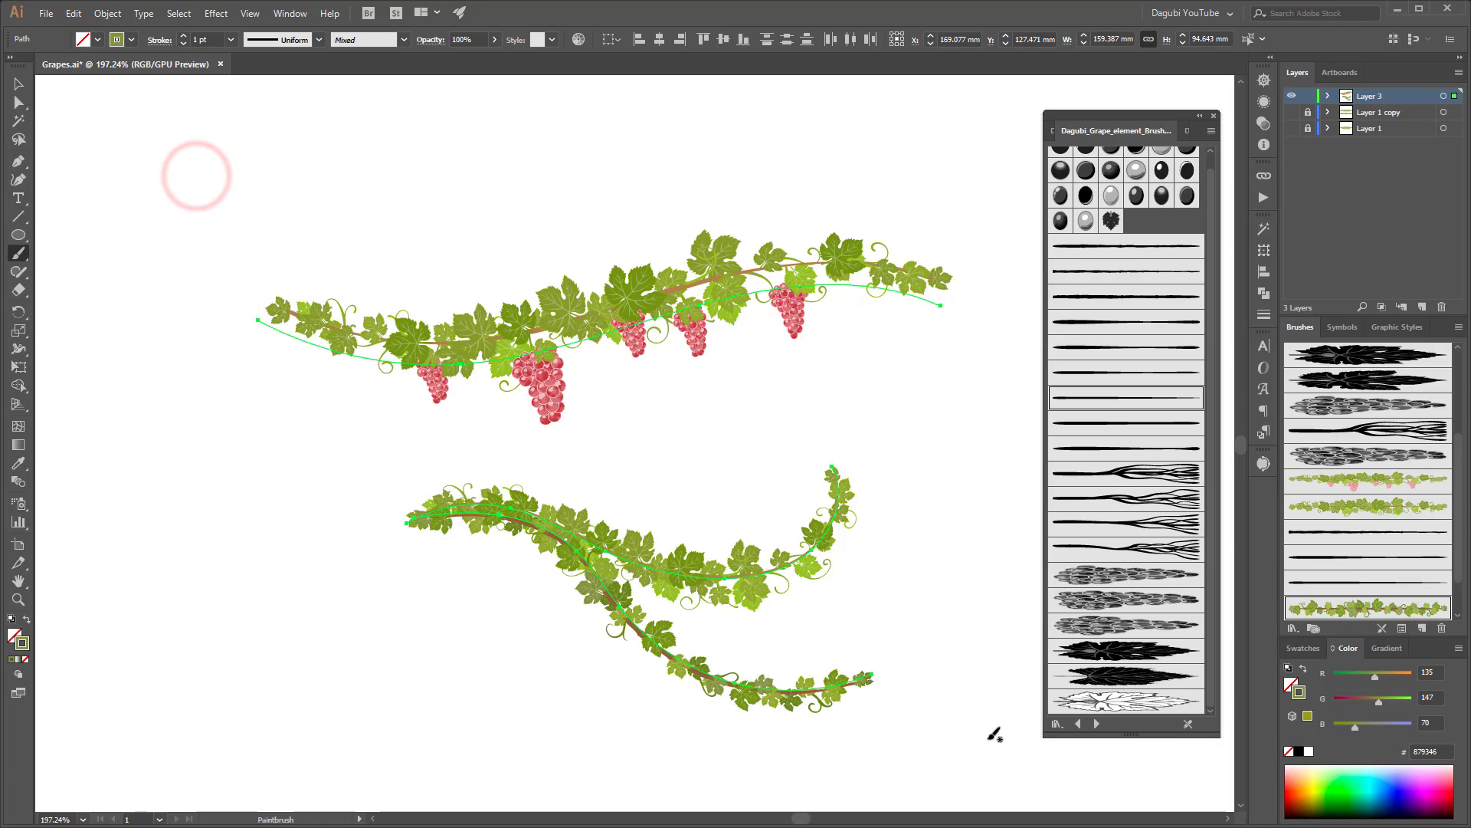
key("Delete")
Step: Draw a large circle, move it left, and give it a leafy vine brush
key("l")
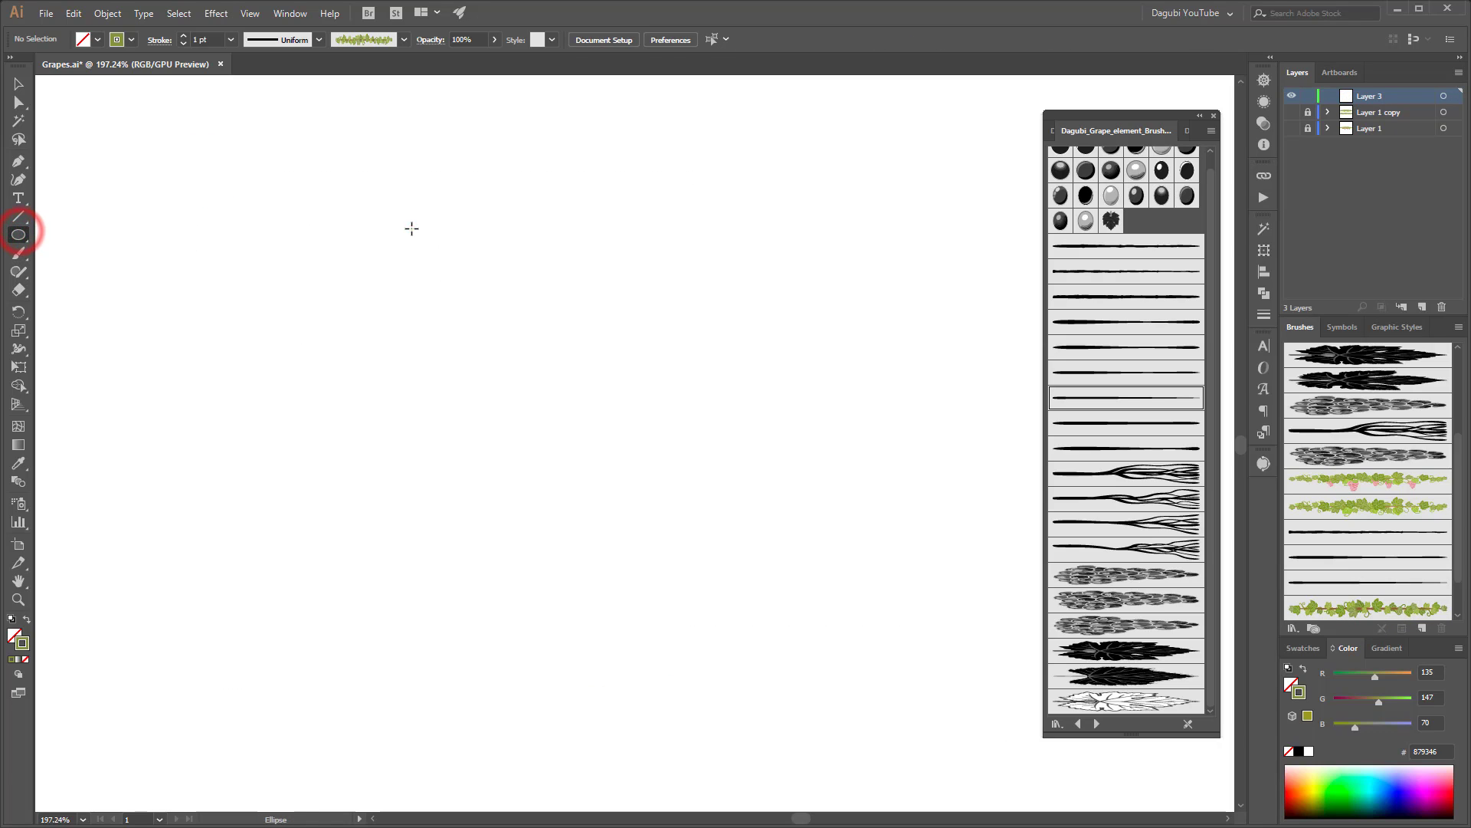
left_click_drag(411, 229, 798, 570)
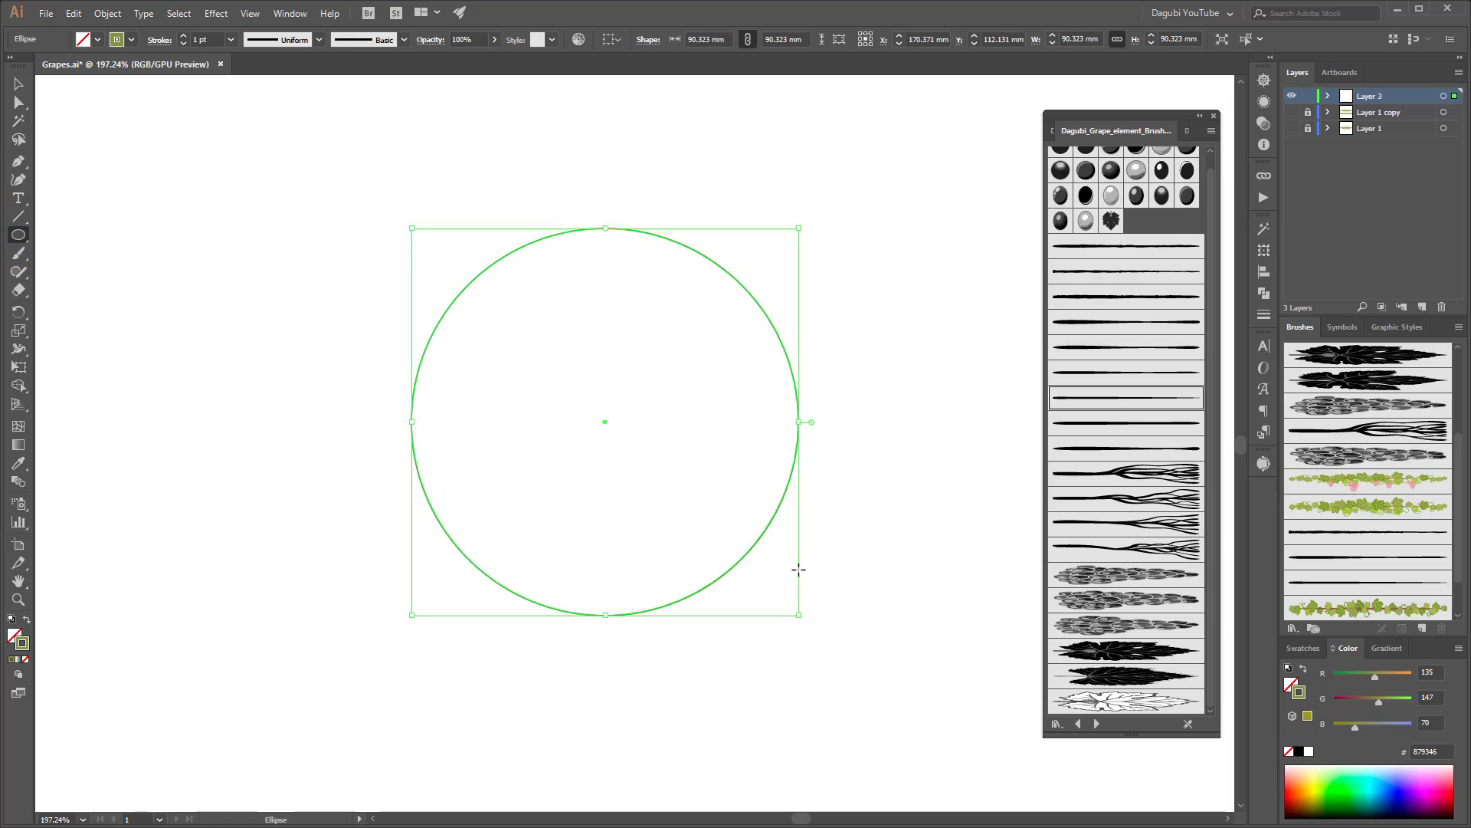
scroll(790, 508, "down", 1)
left_click_drag(783, 511, 480, 476)
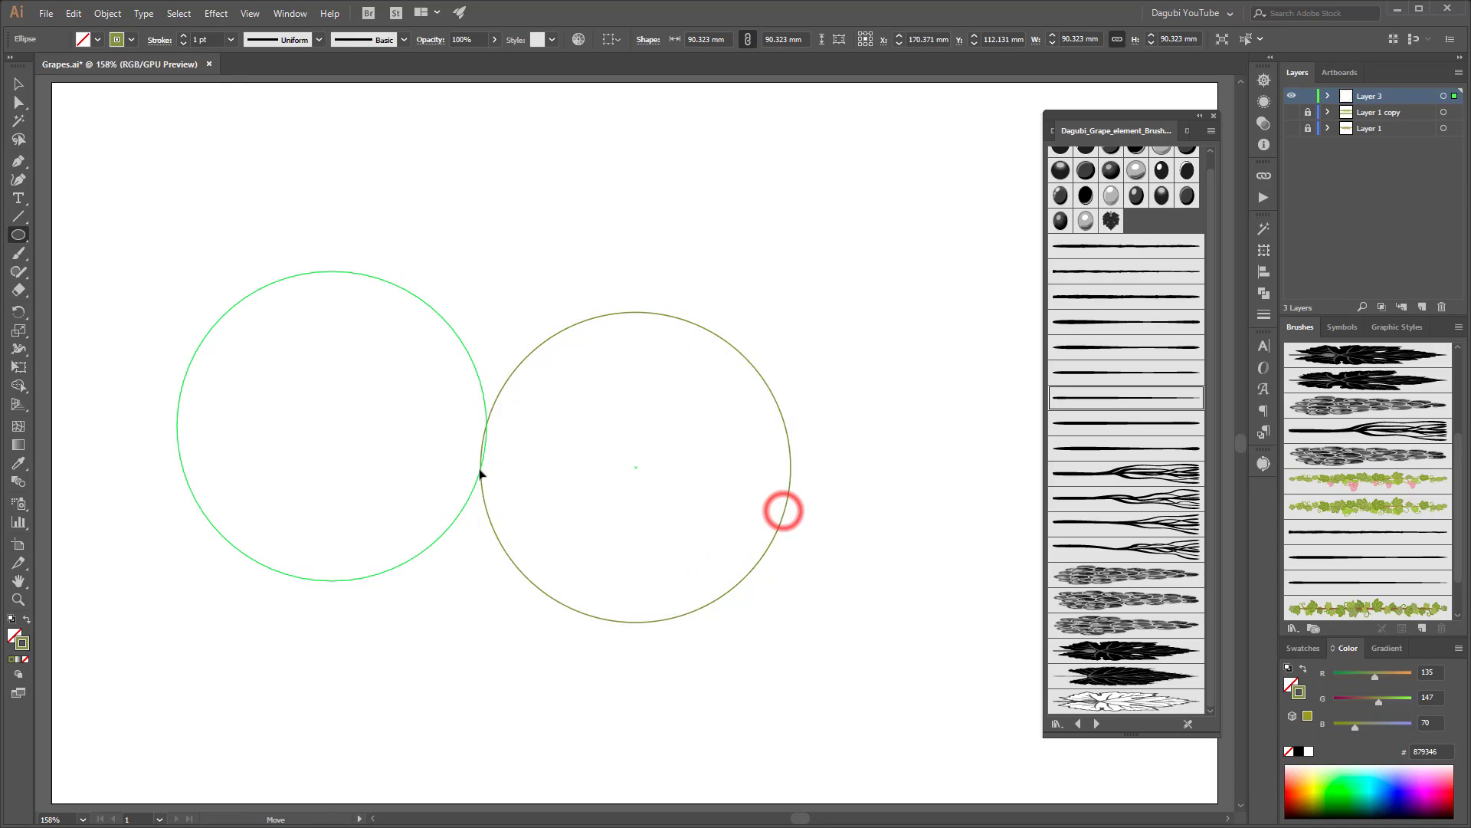
left_click(1375, 508)
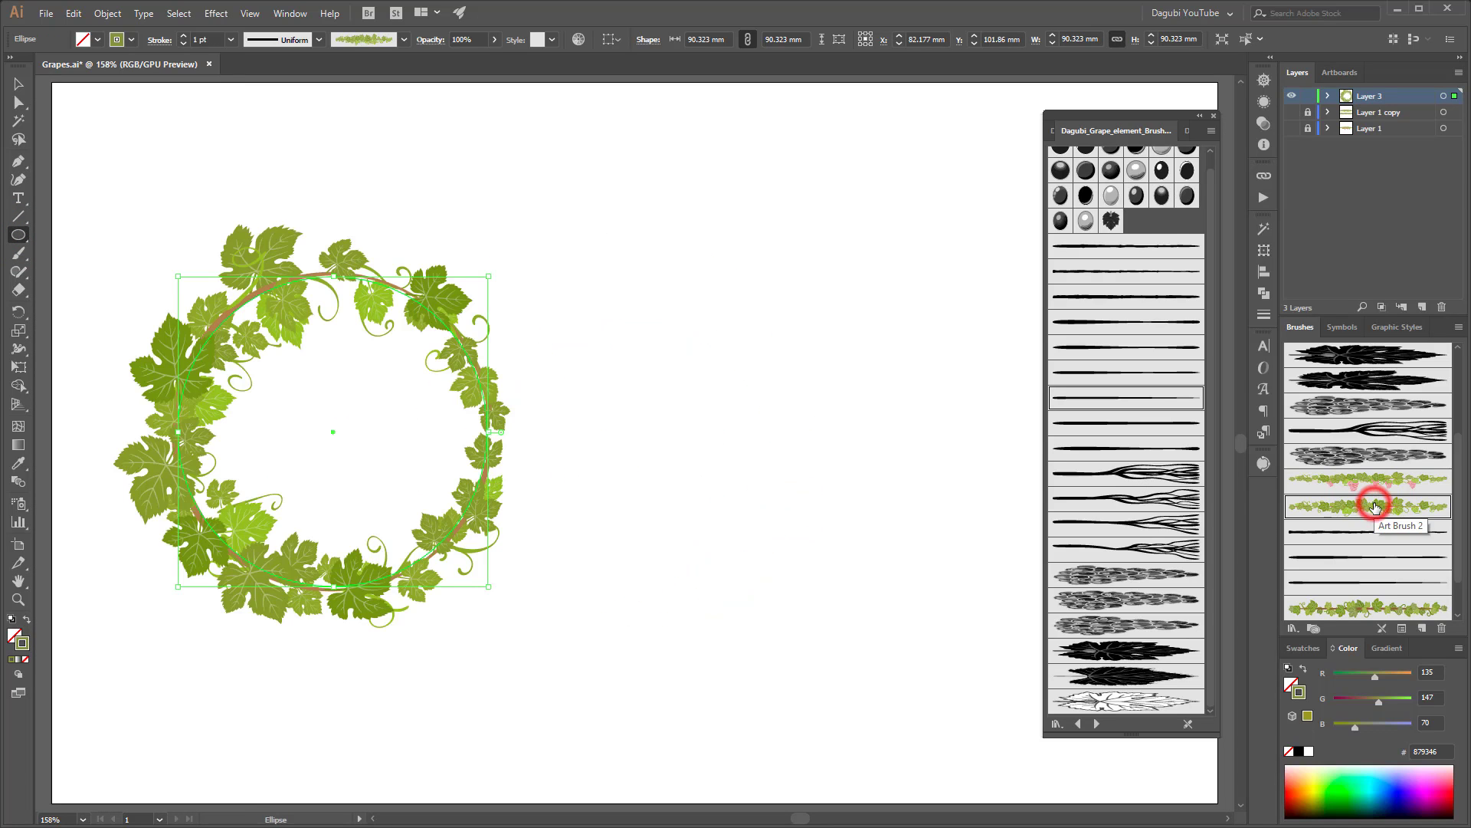
Step: Alt-drag a copy of the wreath to the right and give it the brown-stemmed vine brush
left_click_drag(448, 544, 908, 563)
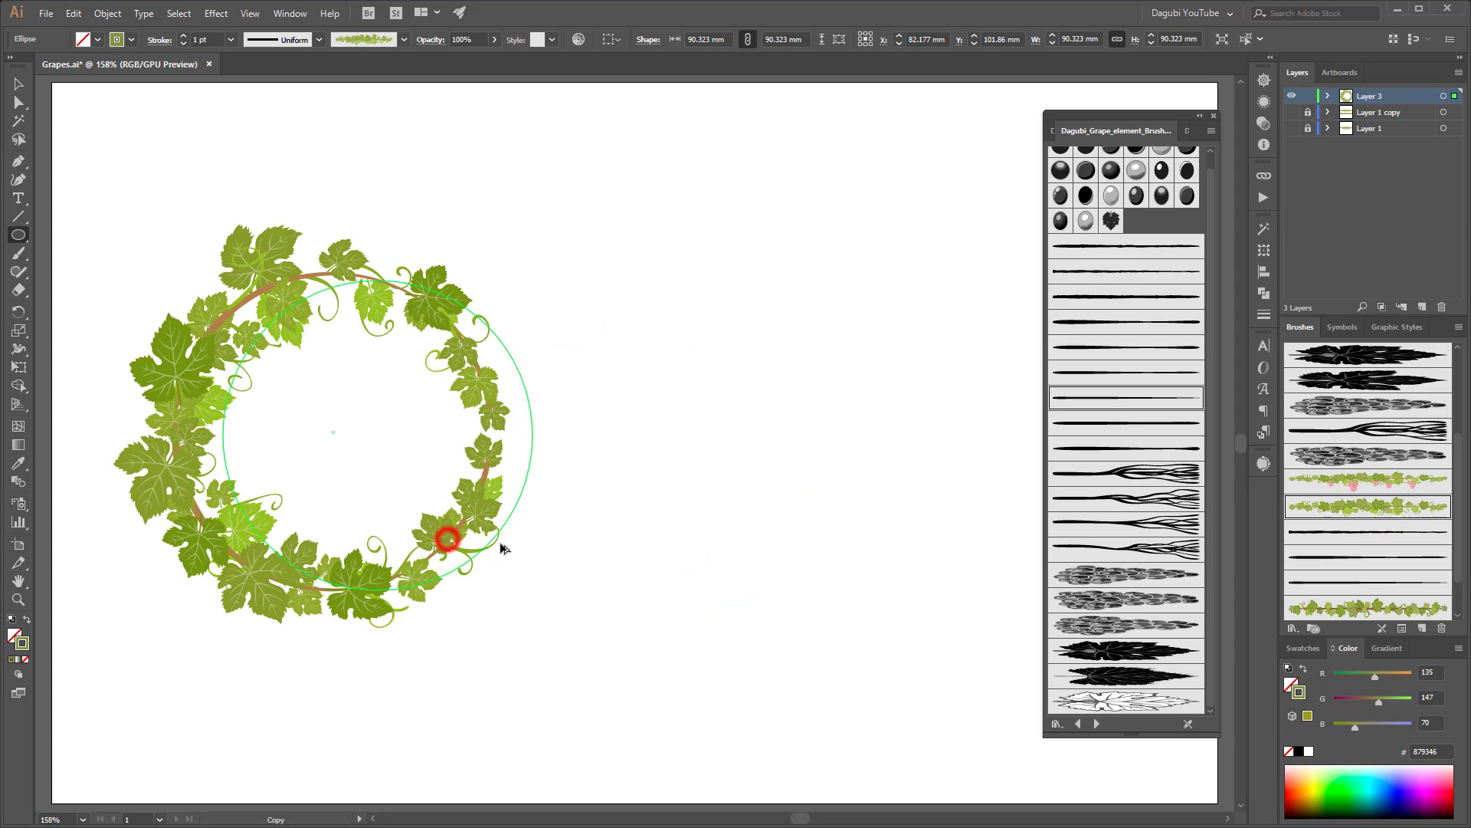
left_click(1348, 609)
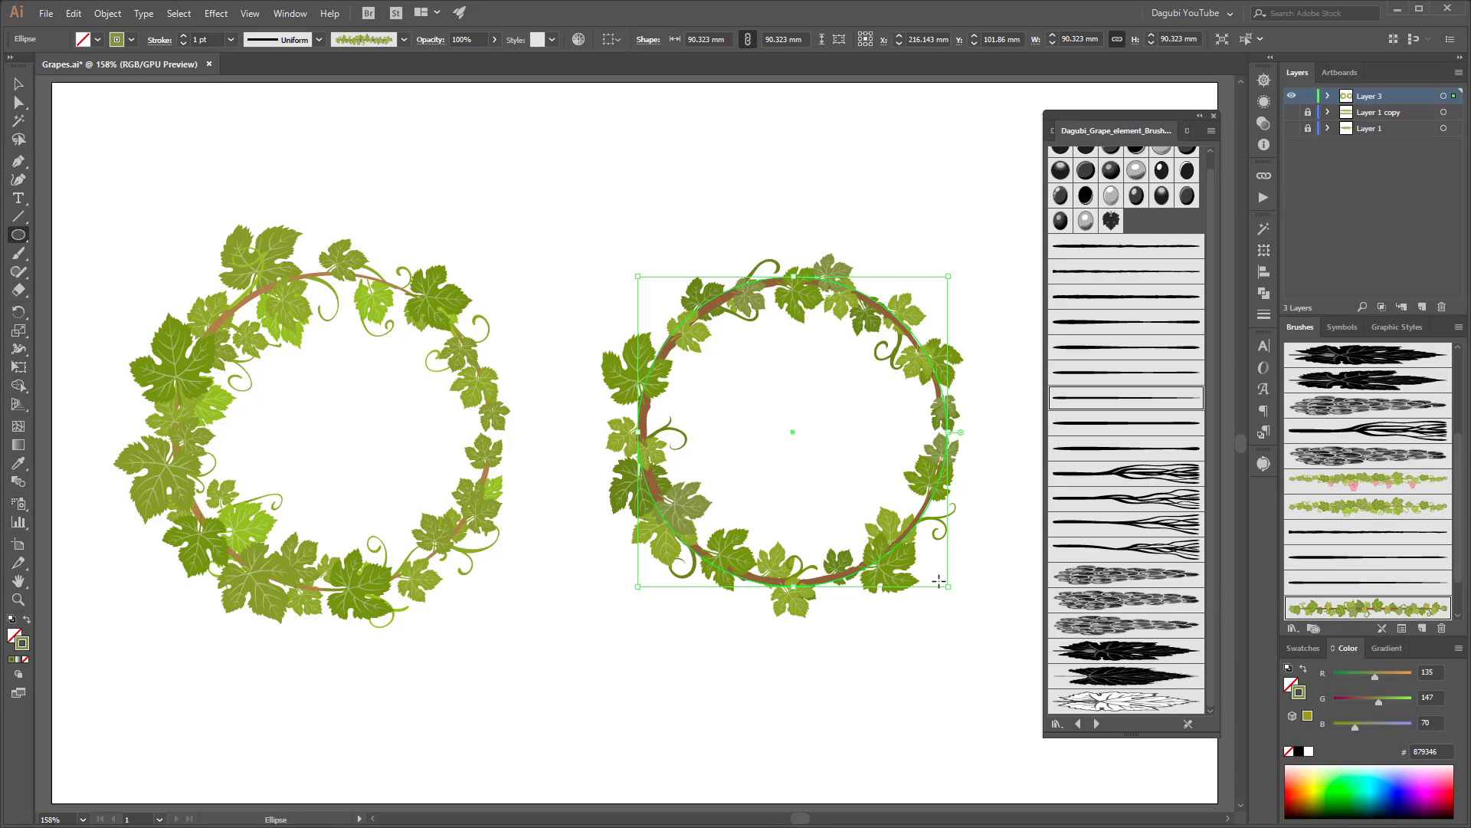
left_click(955, 223, "ctrl")
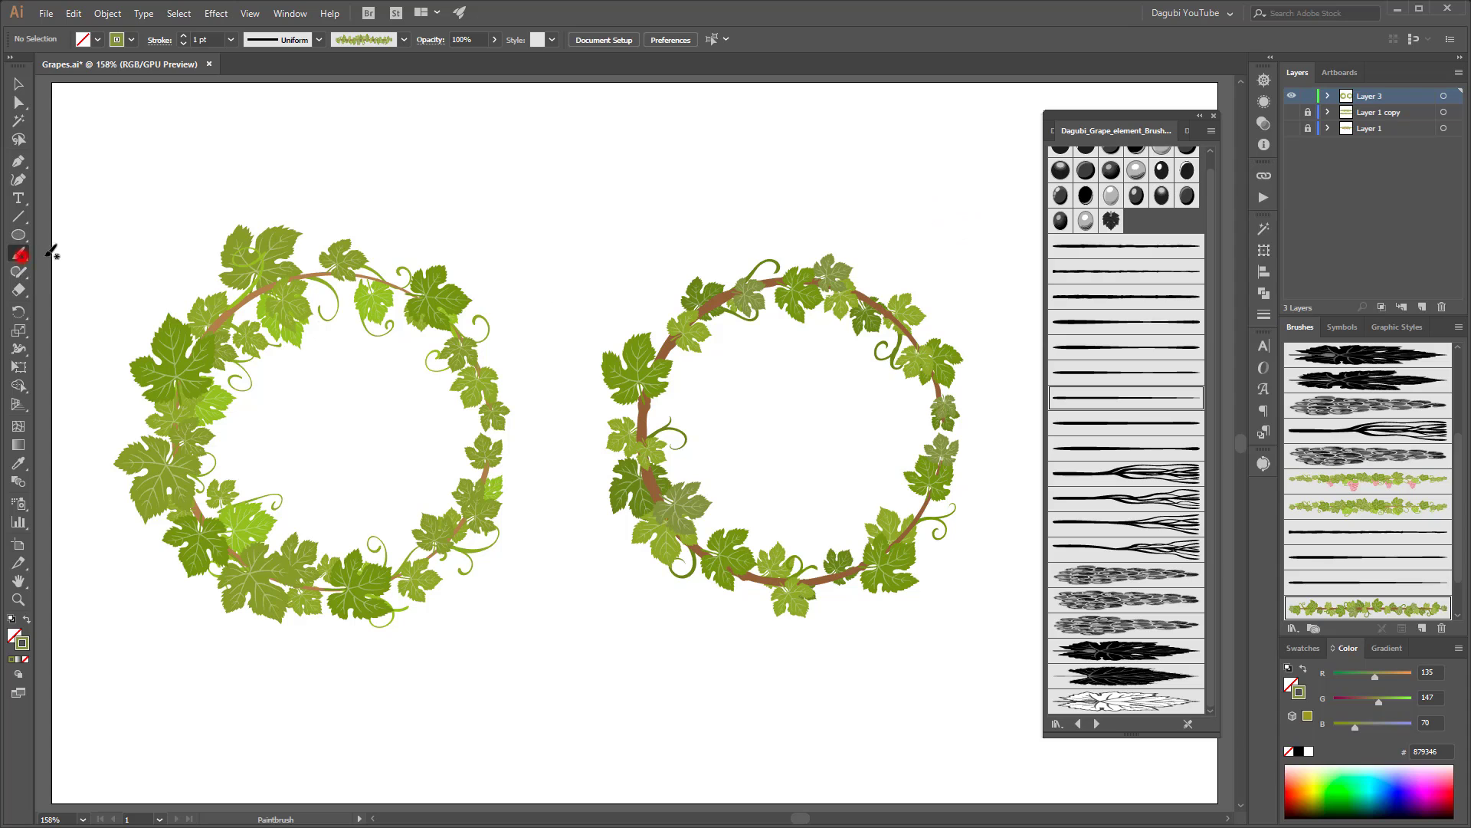
Step: Browse the grapevine brush libraries, try a grape cluster brush, and zoom into the left wreath
left_click(1096, 723)
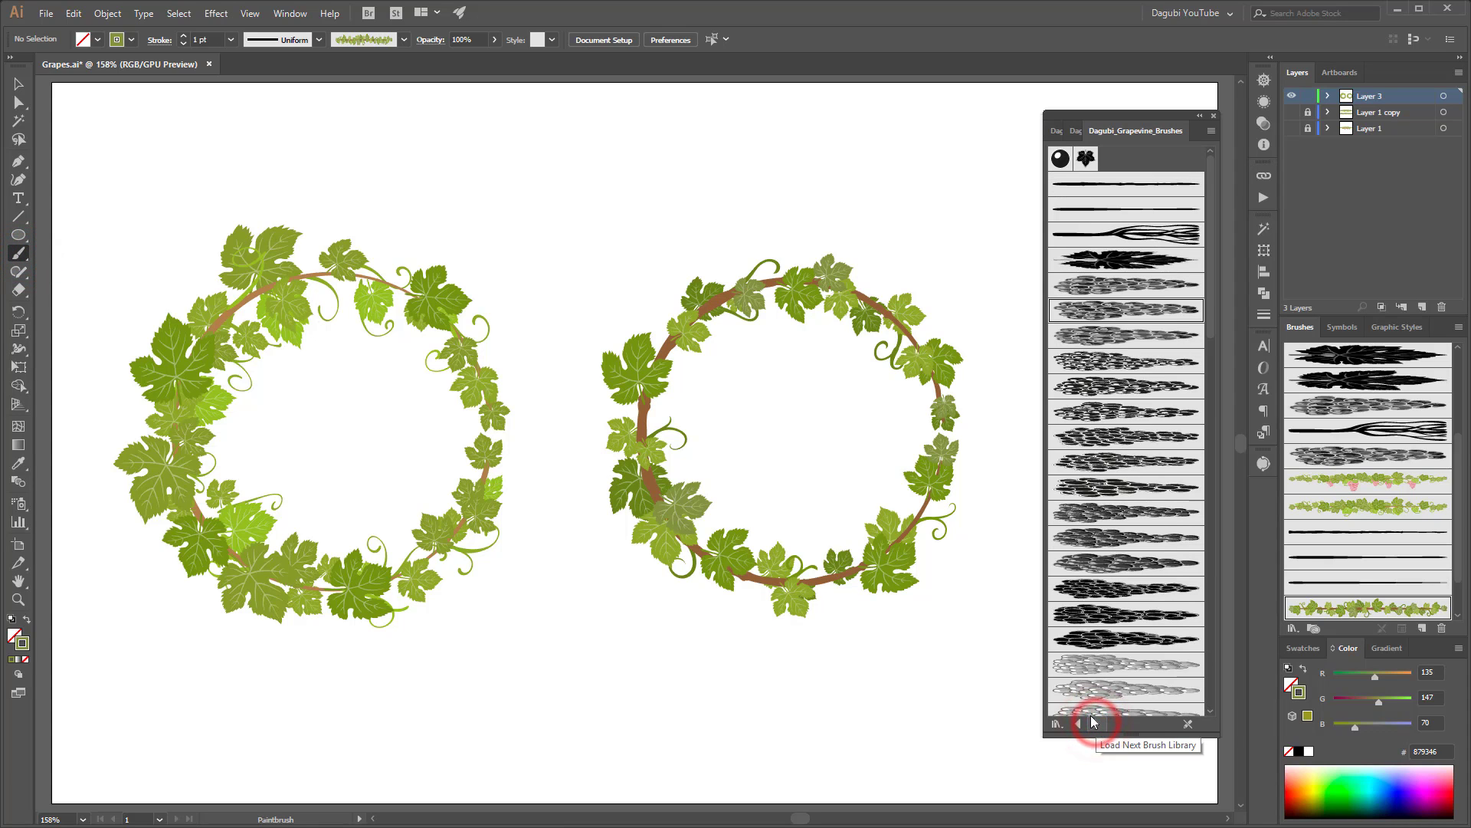
left_click(1125, 284)
left_click_drag(368, 431, 682, 399)
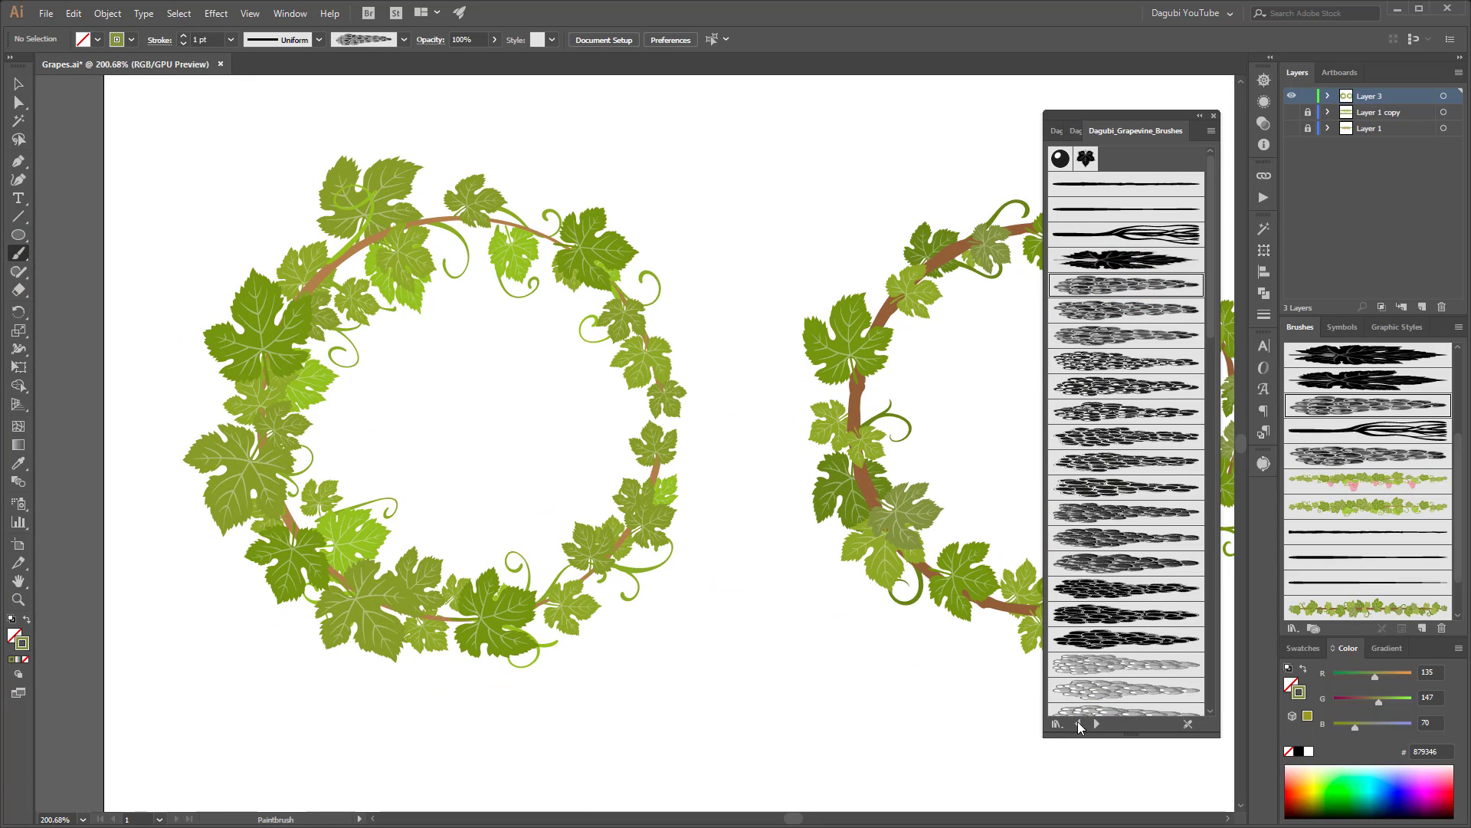
left_click(1079, 723)
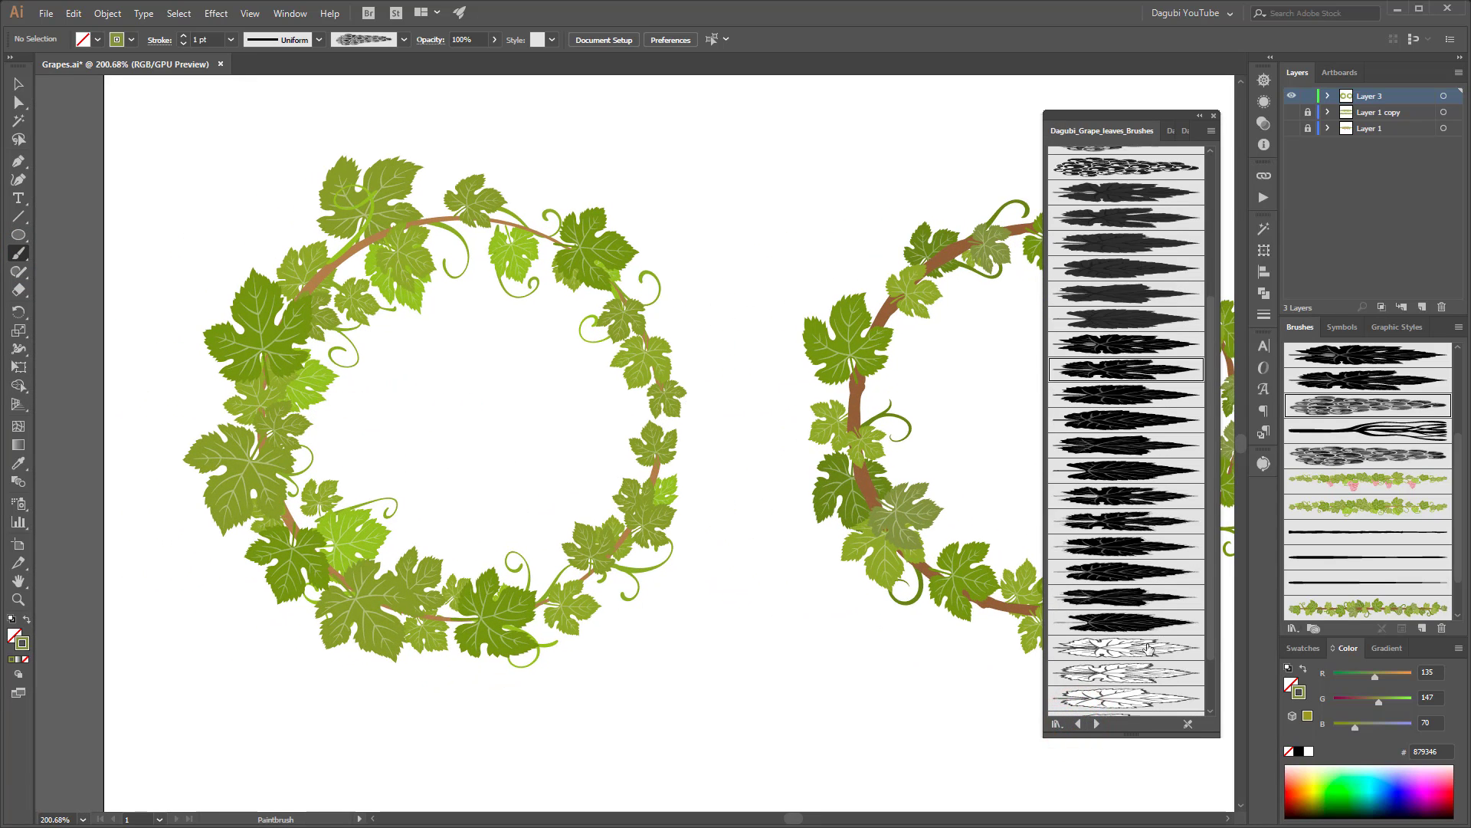
Step: Add a new top layer and pick a branching tendril brush from the grape element library
left_click(1423, 308)
left_click(1210, 452)
left_click(1078, 724)
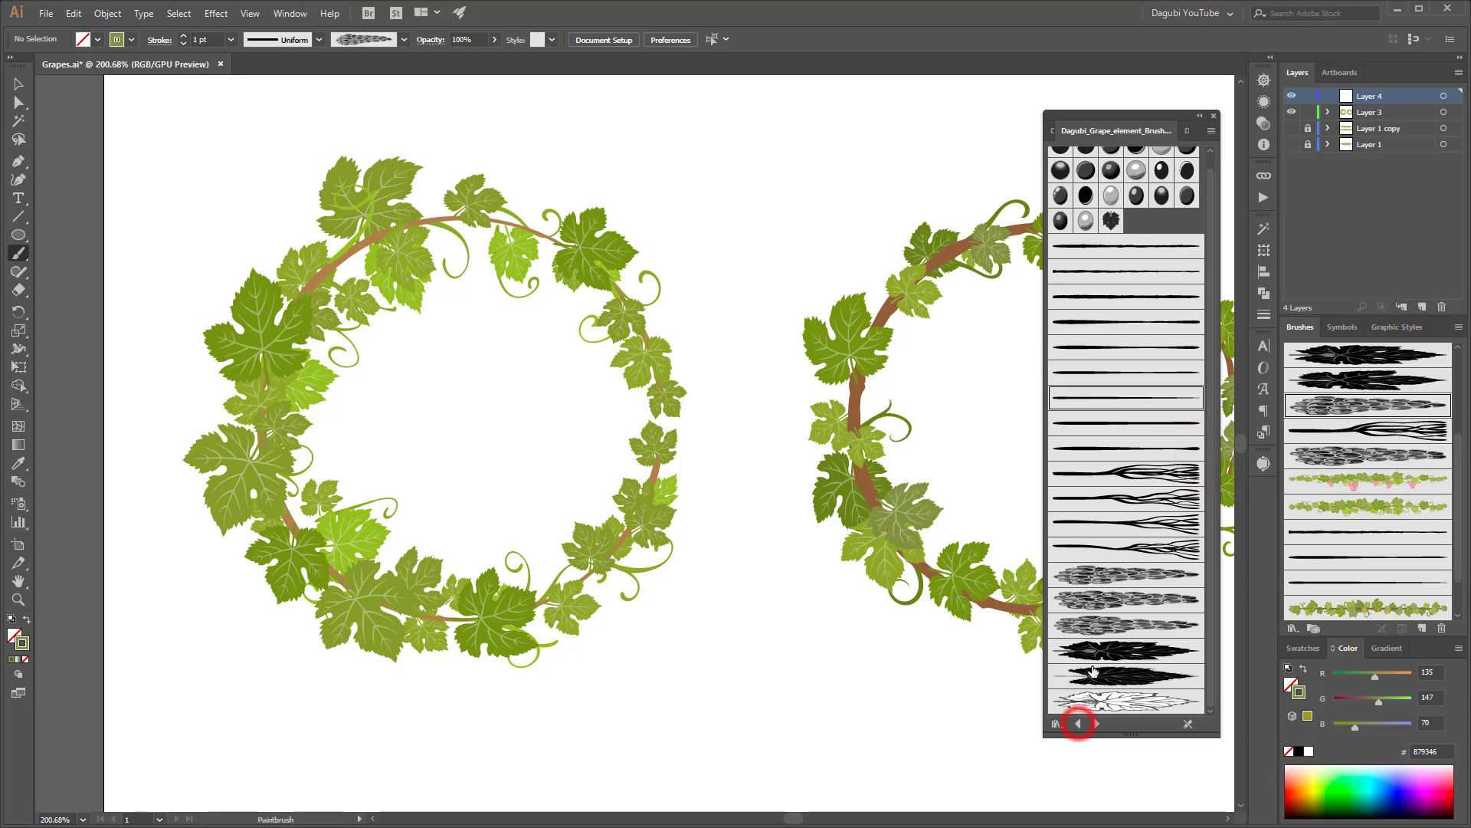
left_click(1142, 473)
left_click_drag(596, 421, 659, 444)
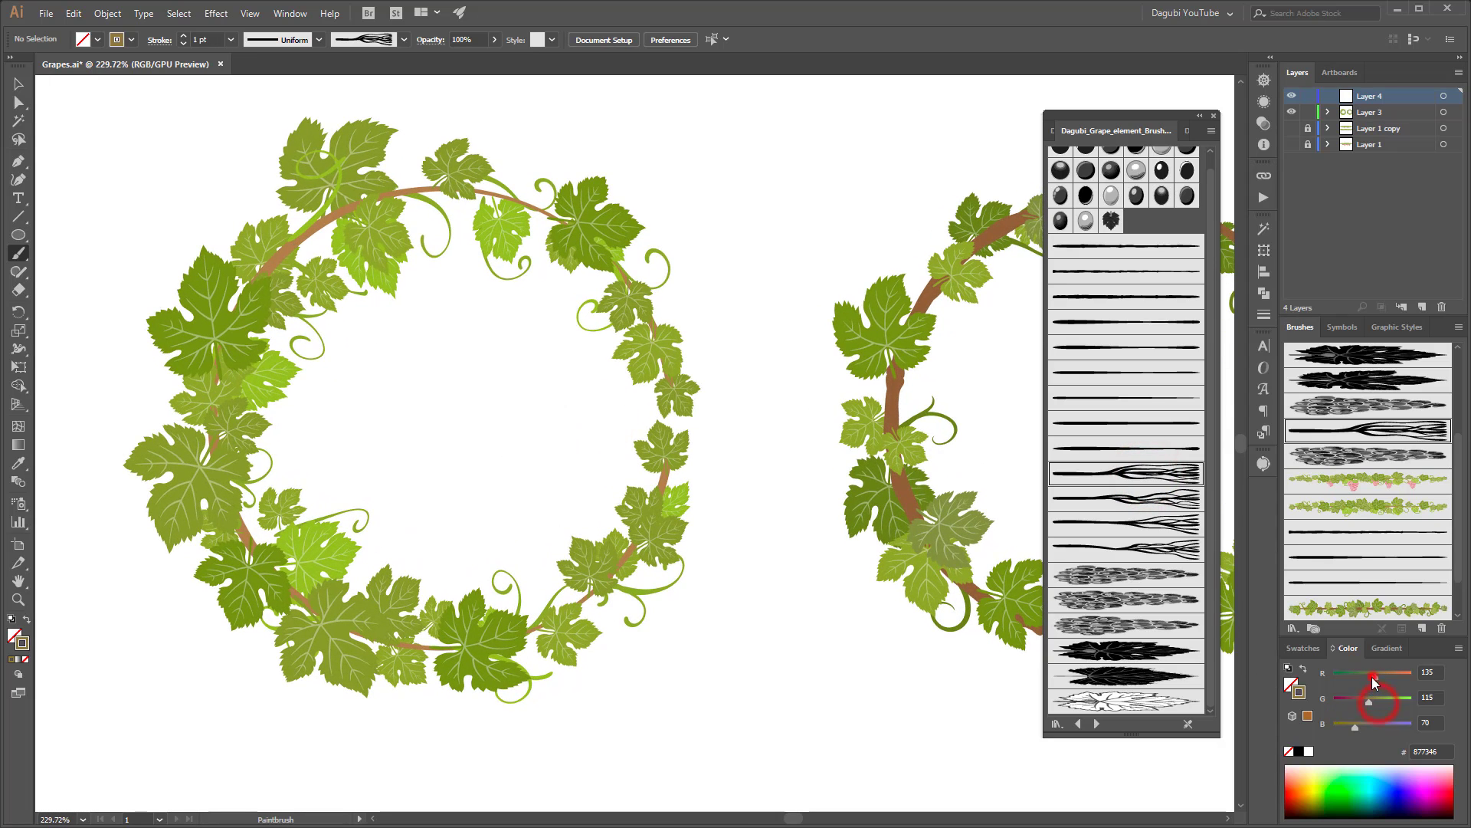
Step: Darken the stroke to deep green and paint five short tendrils around the left wreath
mouse_move(1372, 674)
left_mouse_down()
mouse_move(1360, 673)
mouse_move(1372, 701)
left_mouse_up()
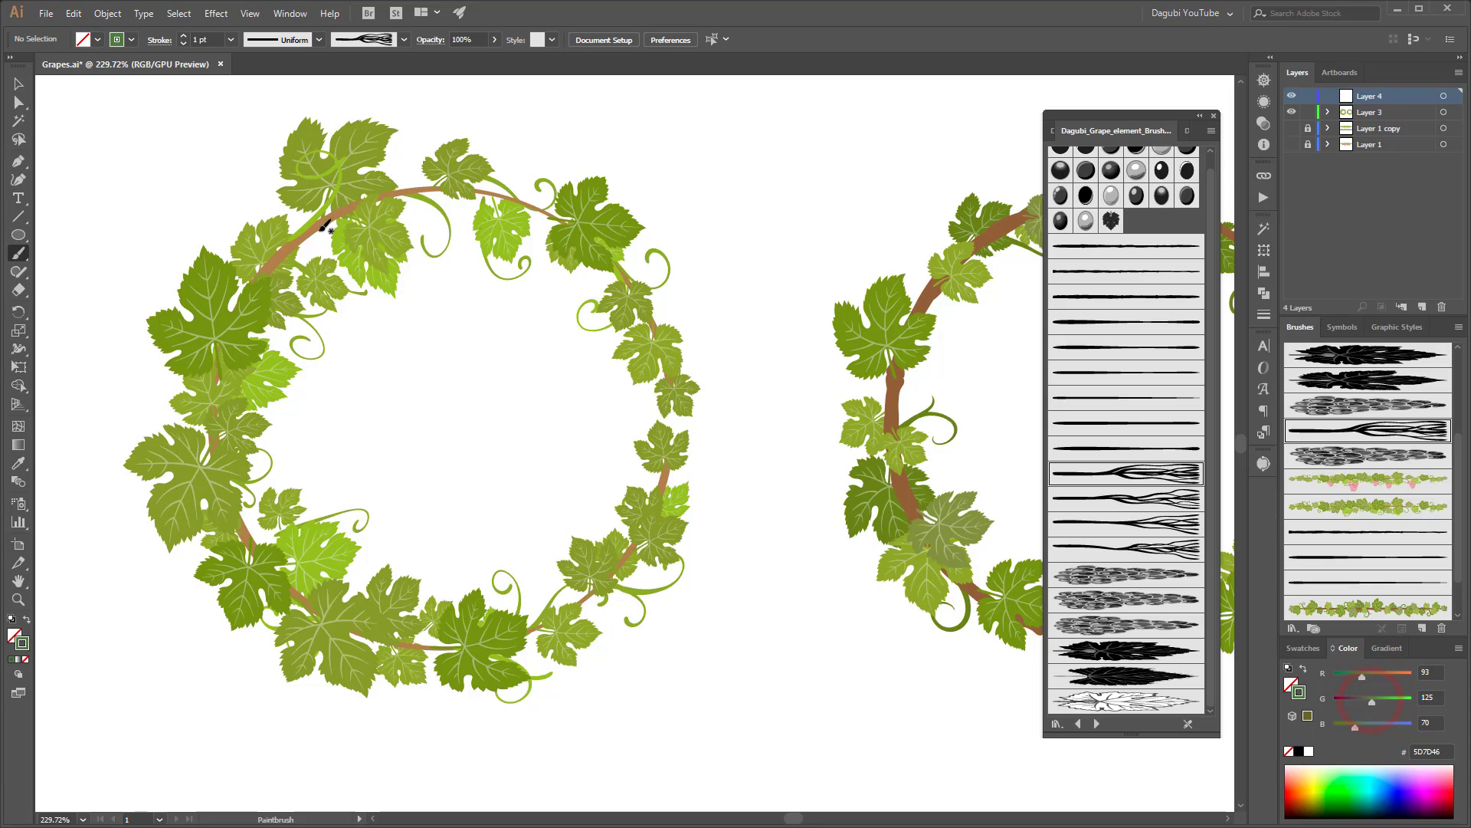
left_click_drag(307, 230, 293, 310)
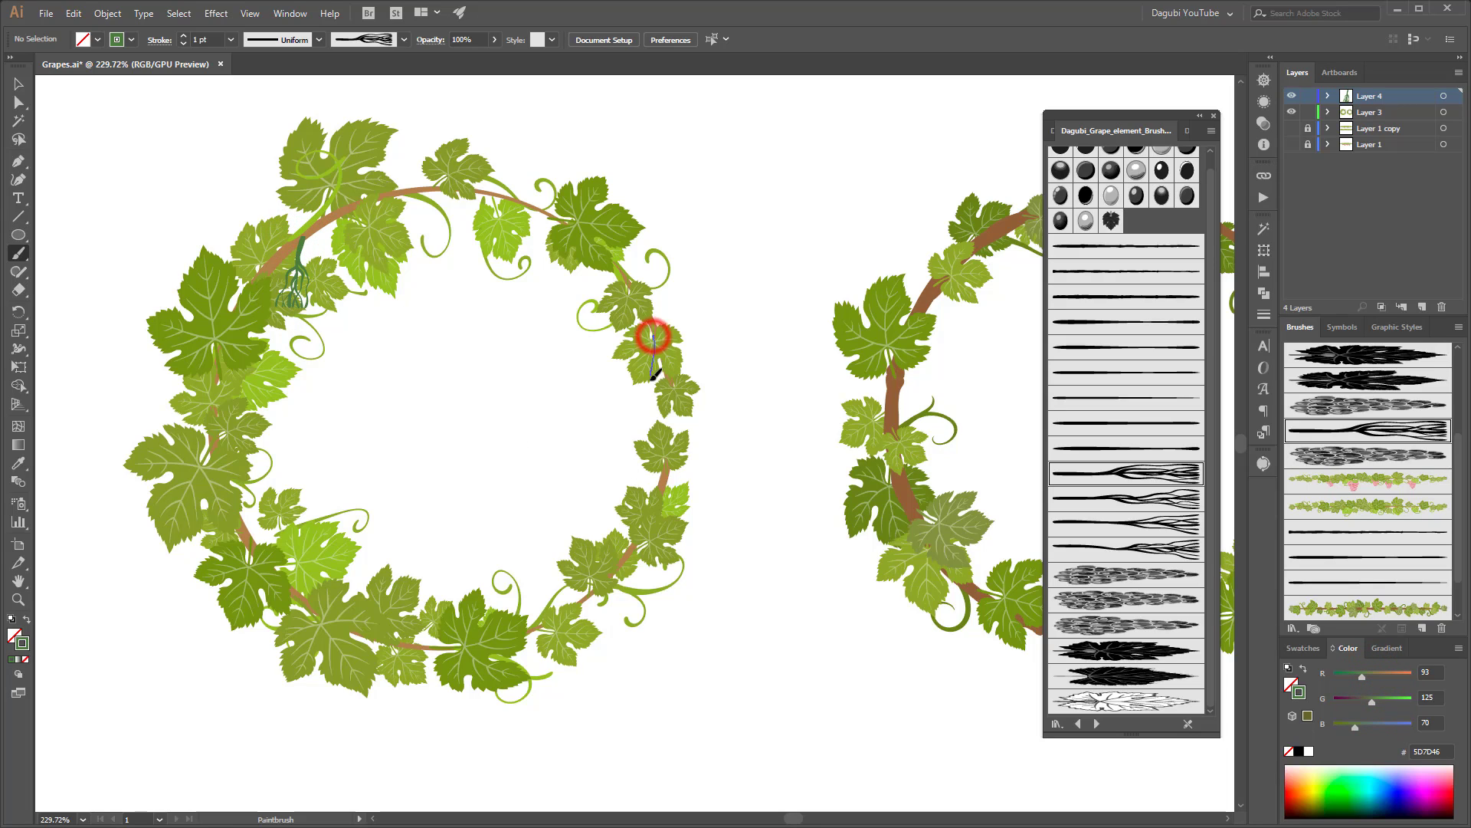
left_click_drag(657, 331, 652, 398)
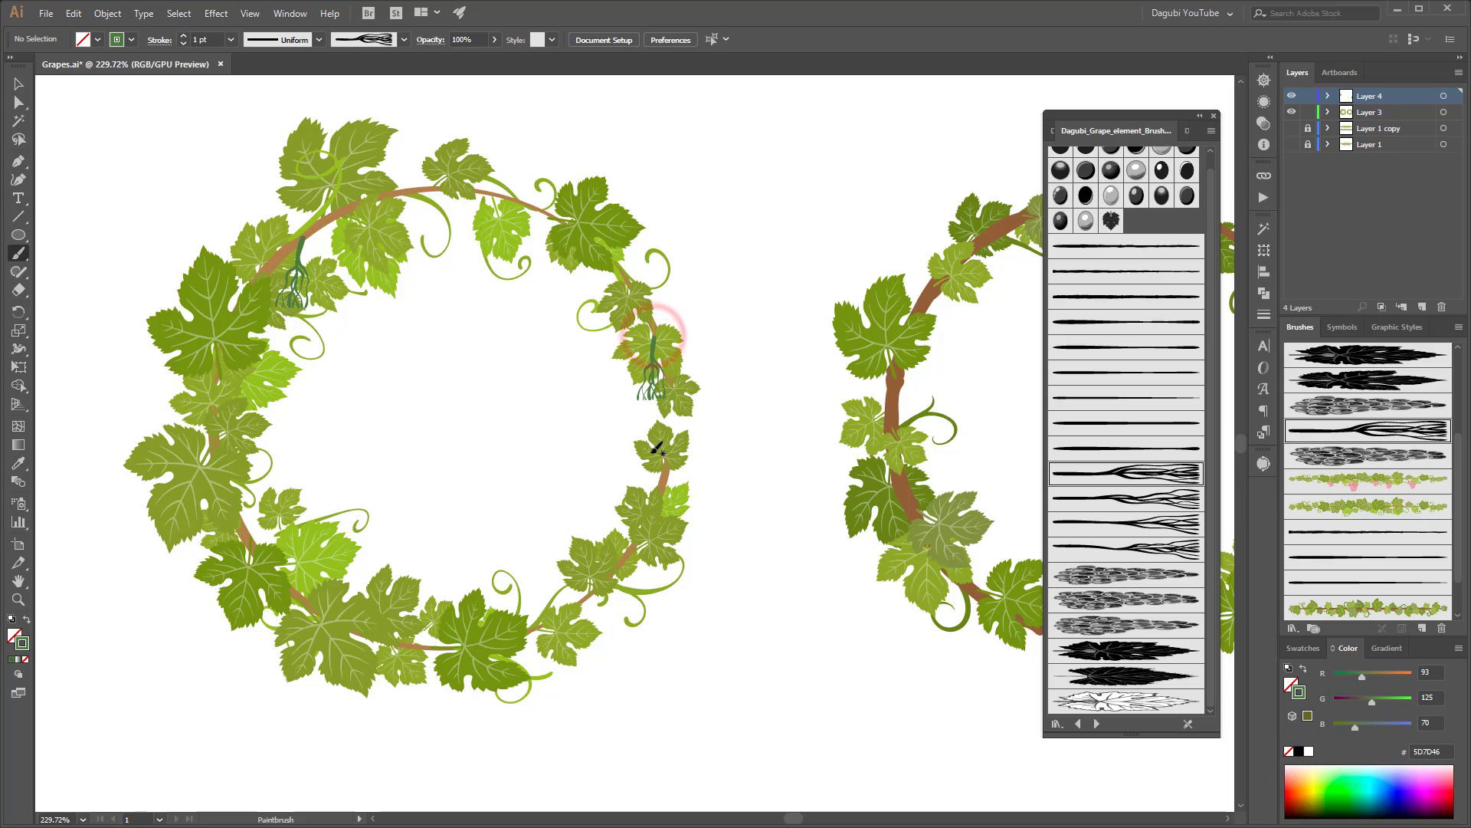
left_click(1147, 500)
left_click_drag(546, 203, 536, 248)
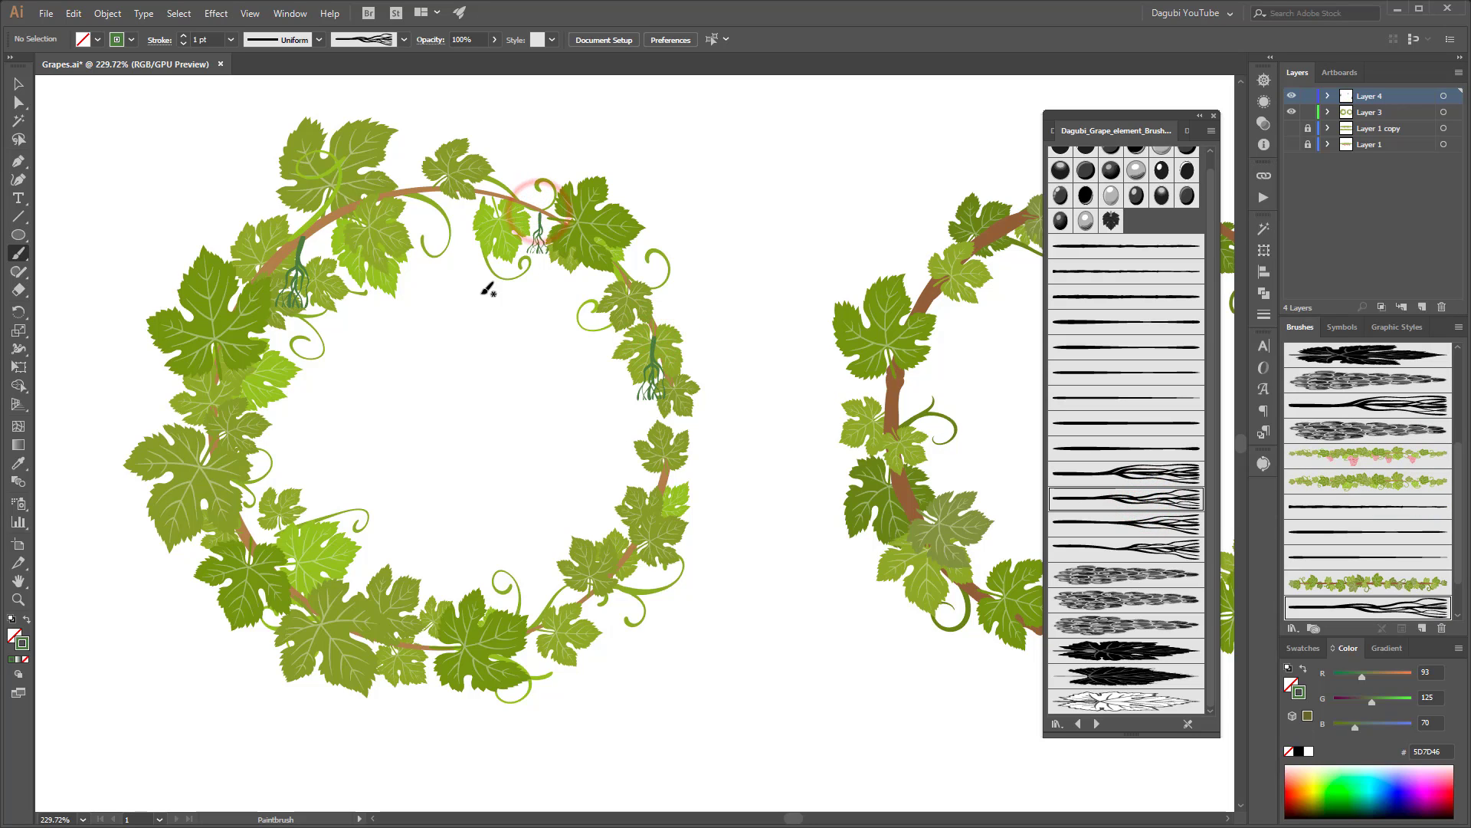
left_click_drag(401, 197, 402, 221)
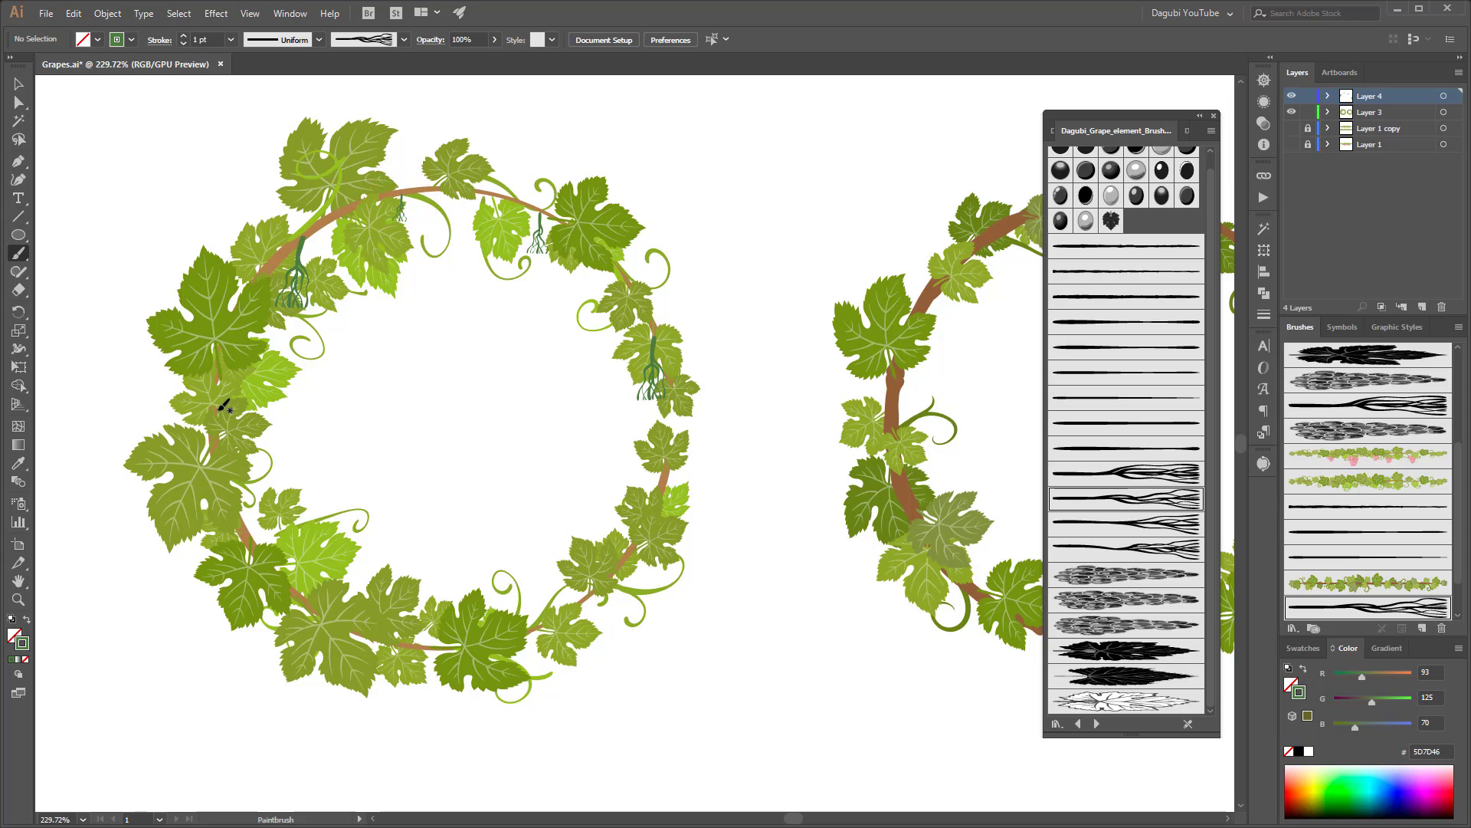
left_click_drag(224, 438, 221, 471)
left_click(1104, 724)
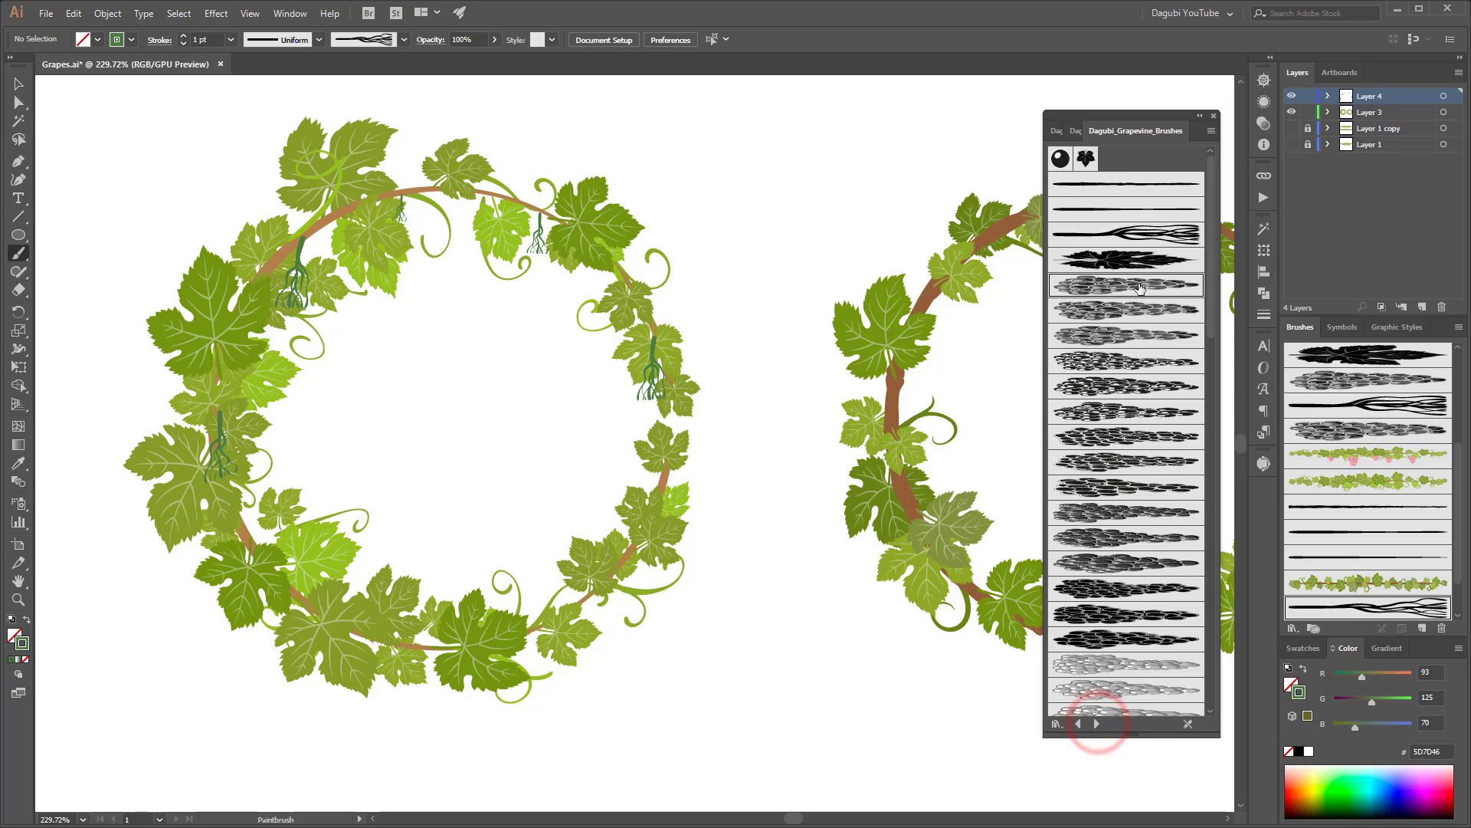
Step: Paint purple grape clusters at the top and right side of the left wreath
left_click(1139, 284)
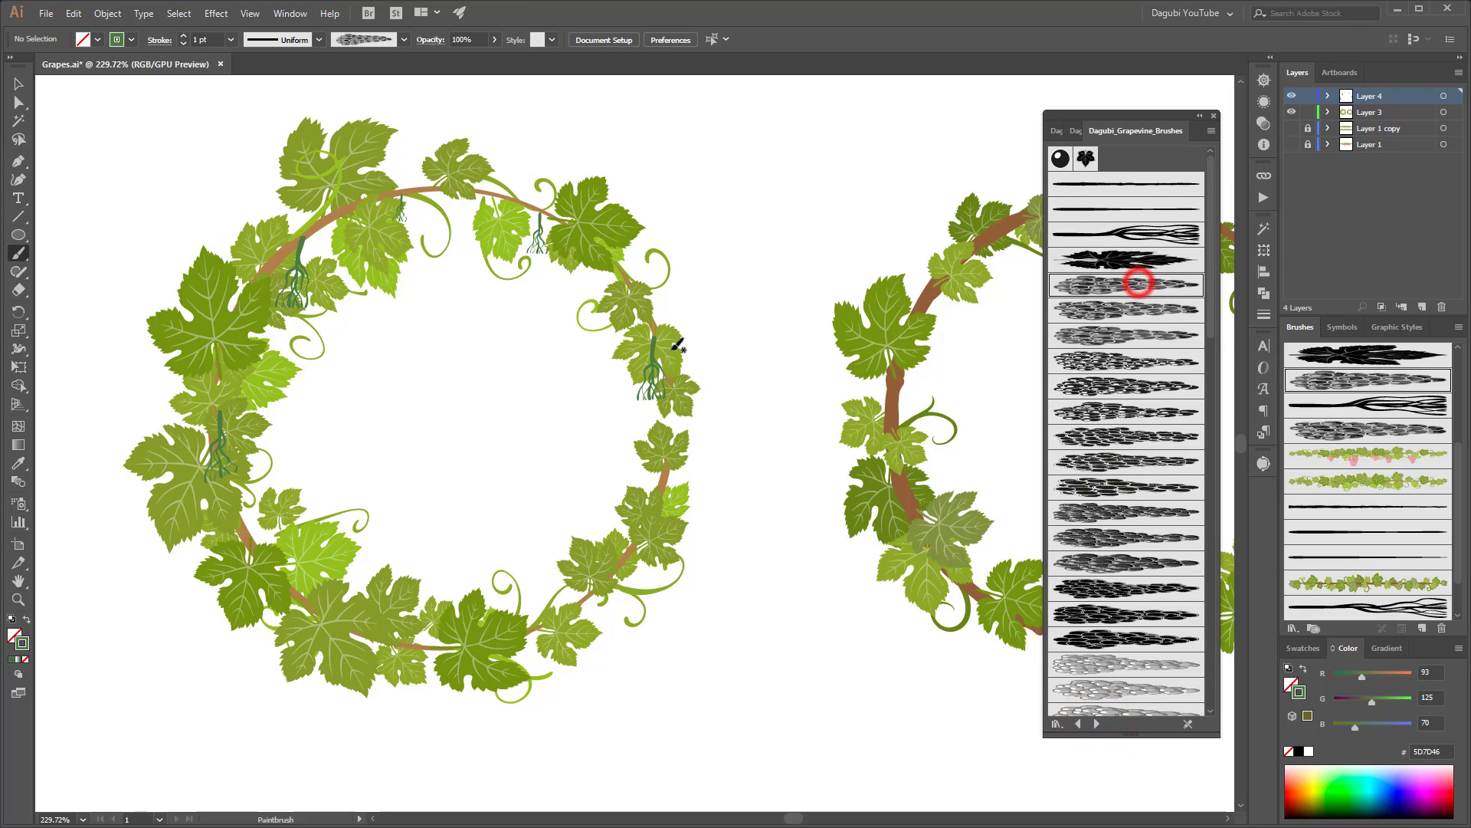
left_click(1303, 648)
left_click(1397, 697)
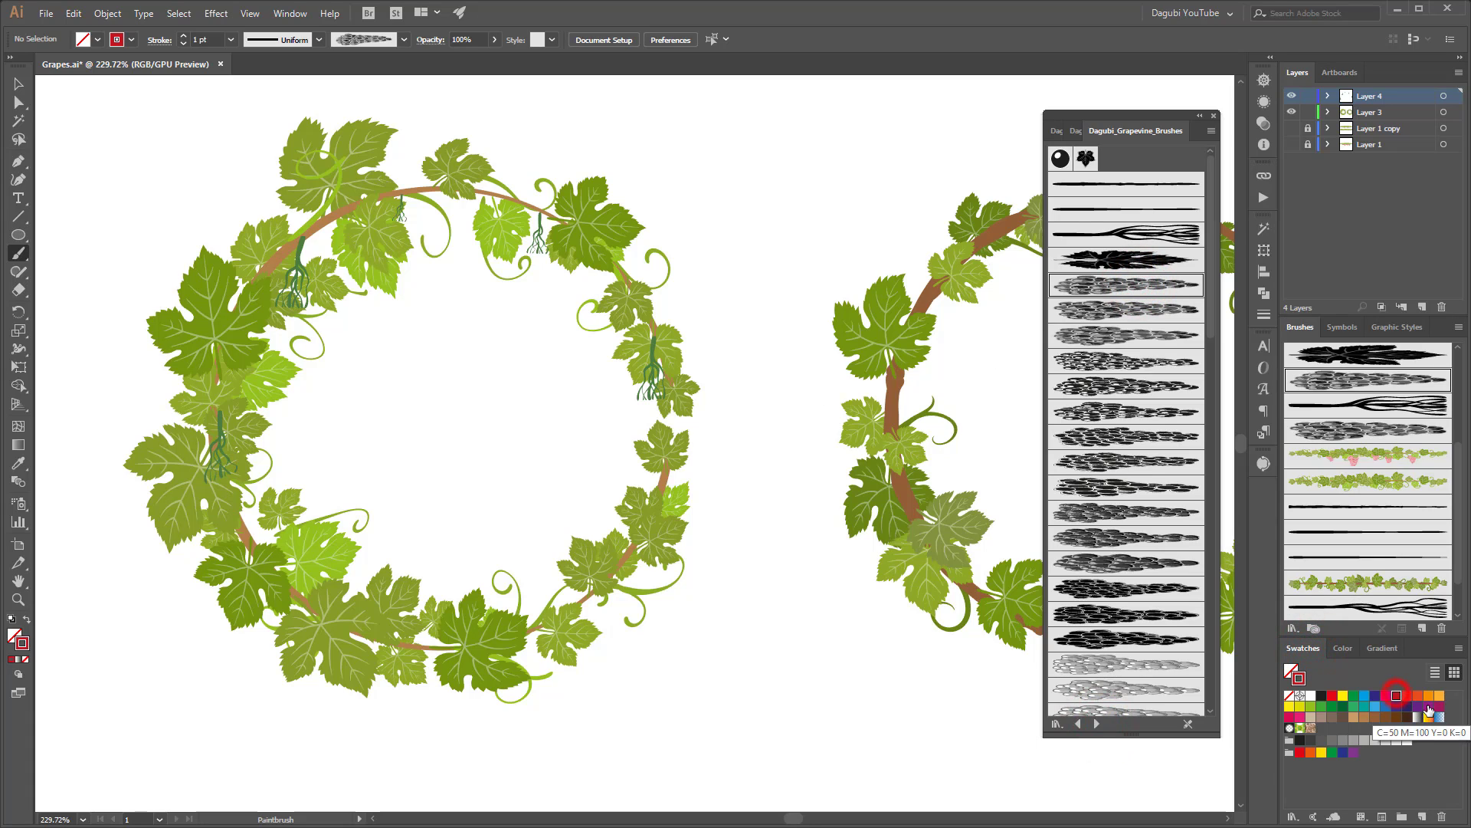
left_click_drag(539, 239, 541, 297)
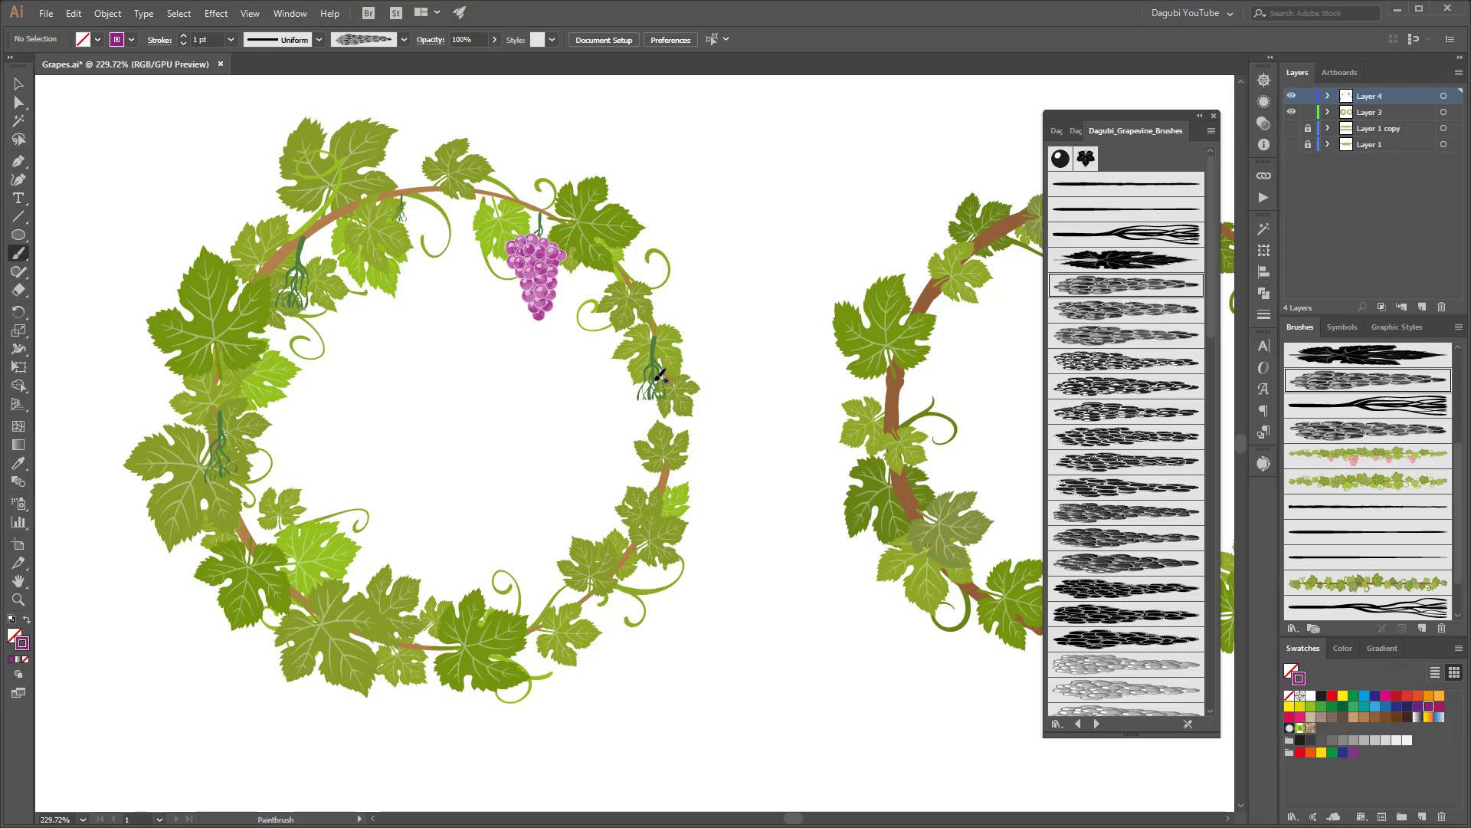
left_click(1080, 311)
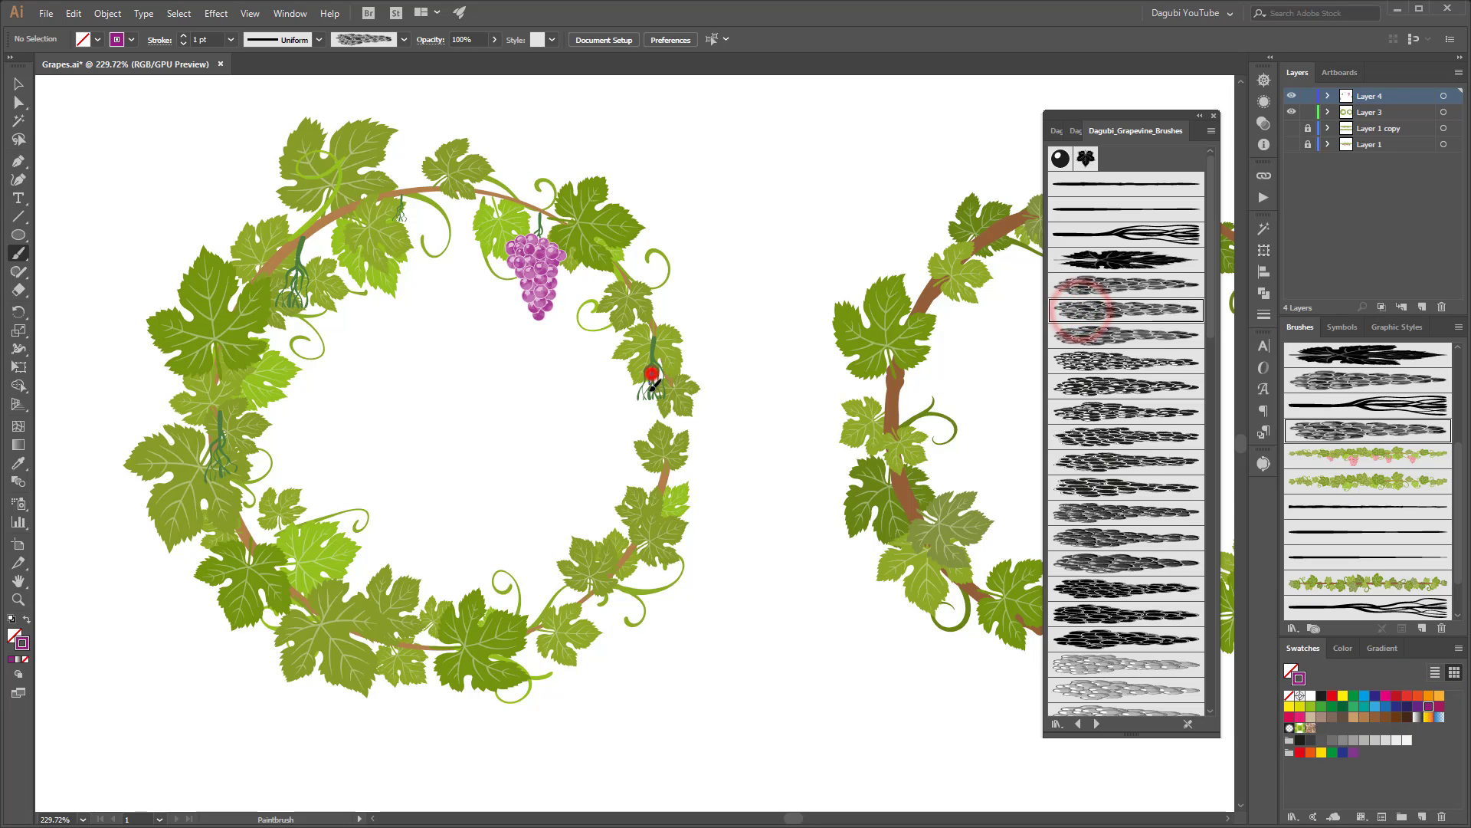
left_click_drag(653, 358, 653, 492)
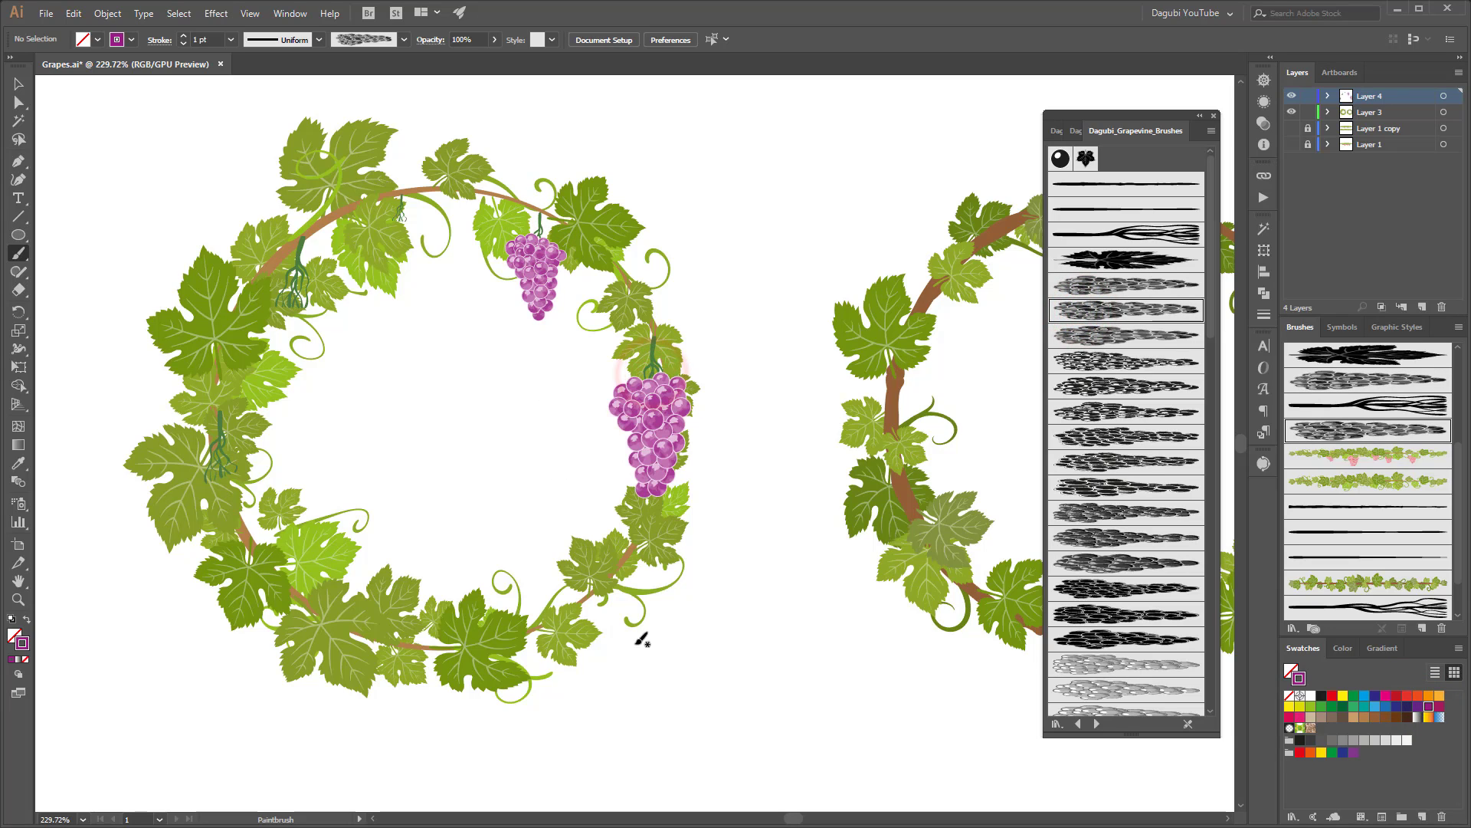
Step: Paint grape clusters on the upper-left and lower-left vine, plus a short stem above one
left_click(1112, 335)
left_click_drag(294, 322, 294, 338)
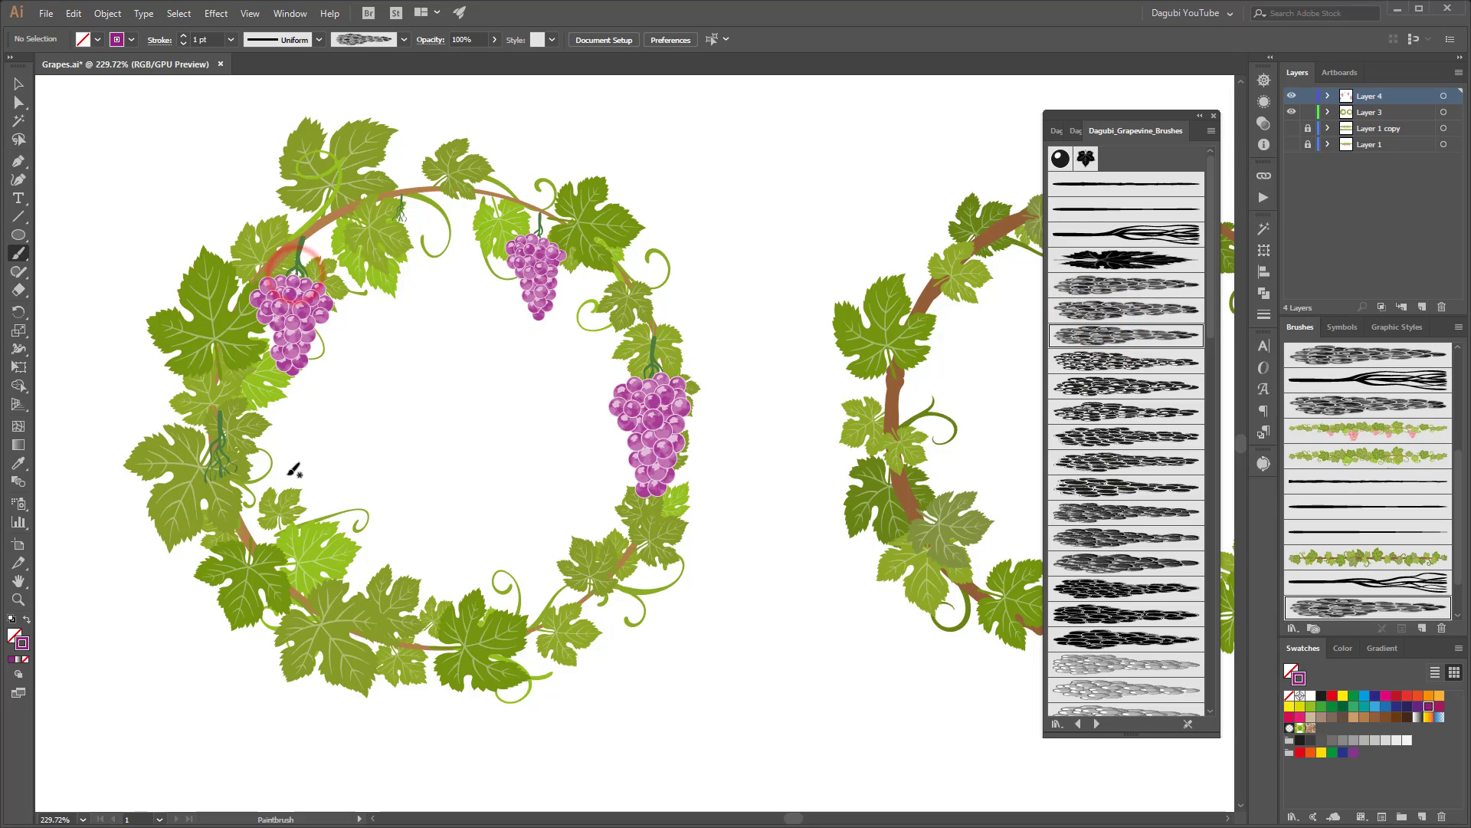
left_click(1141, 285)
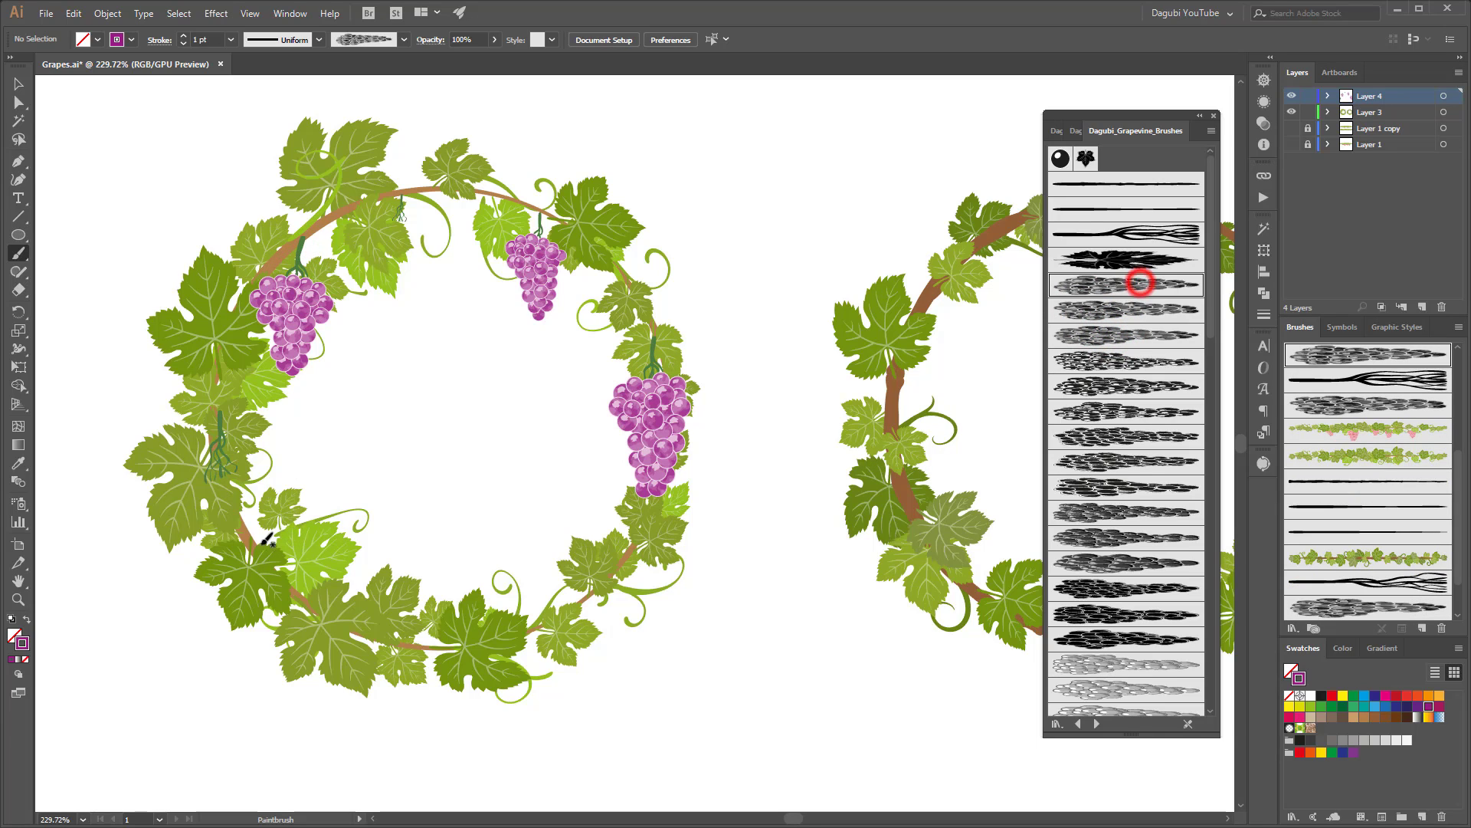
left_click_drag(220, 444, 224, 495)
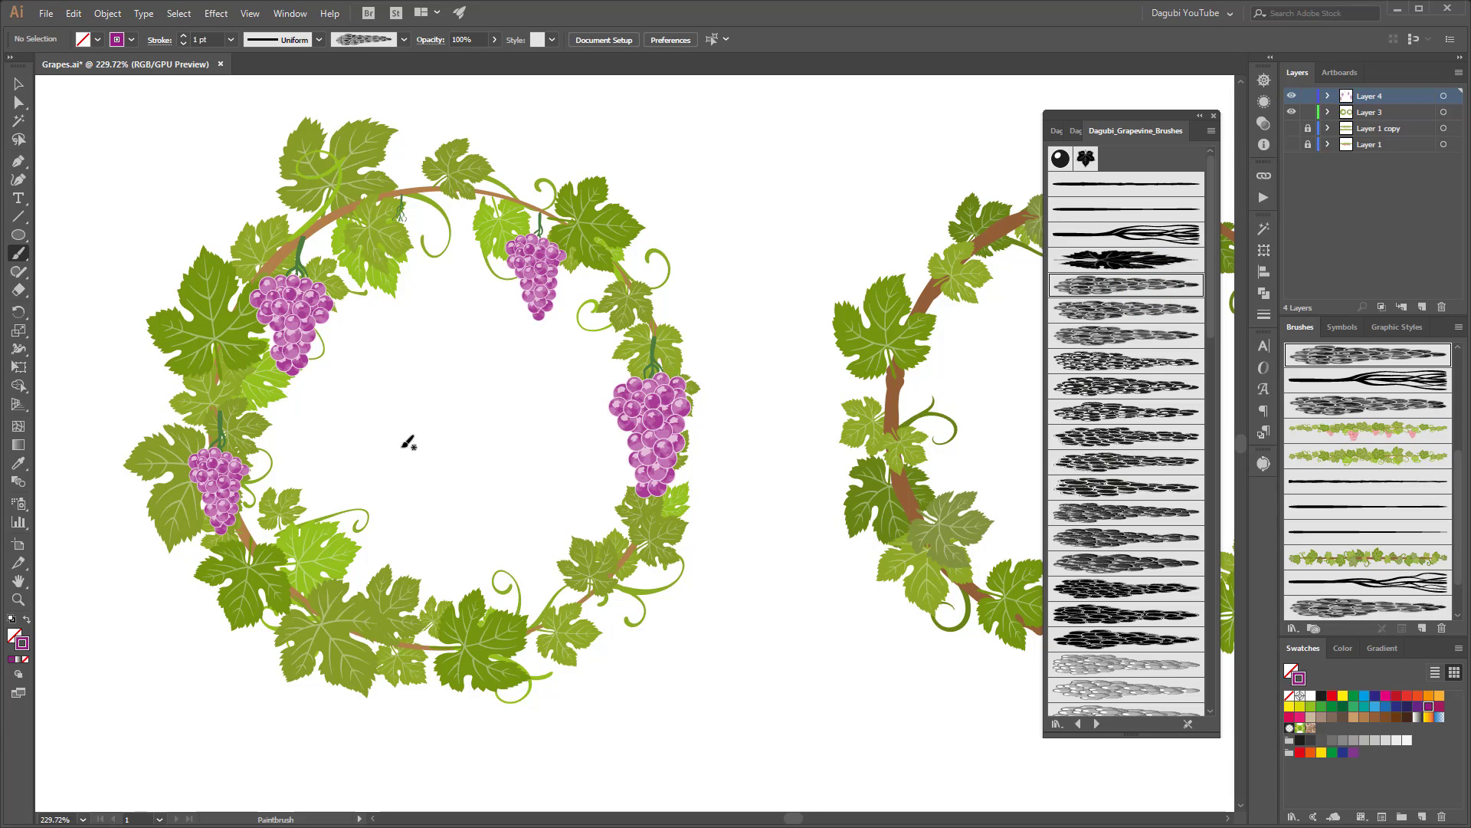
left_click_drag(304, 238, 292, 310)
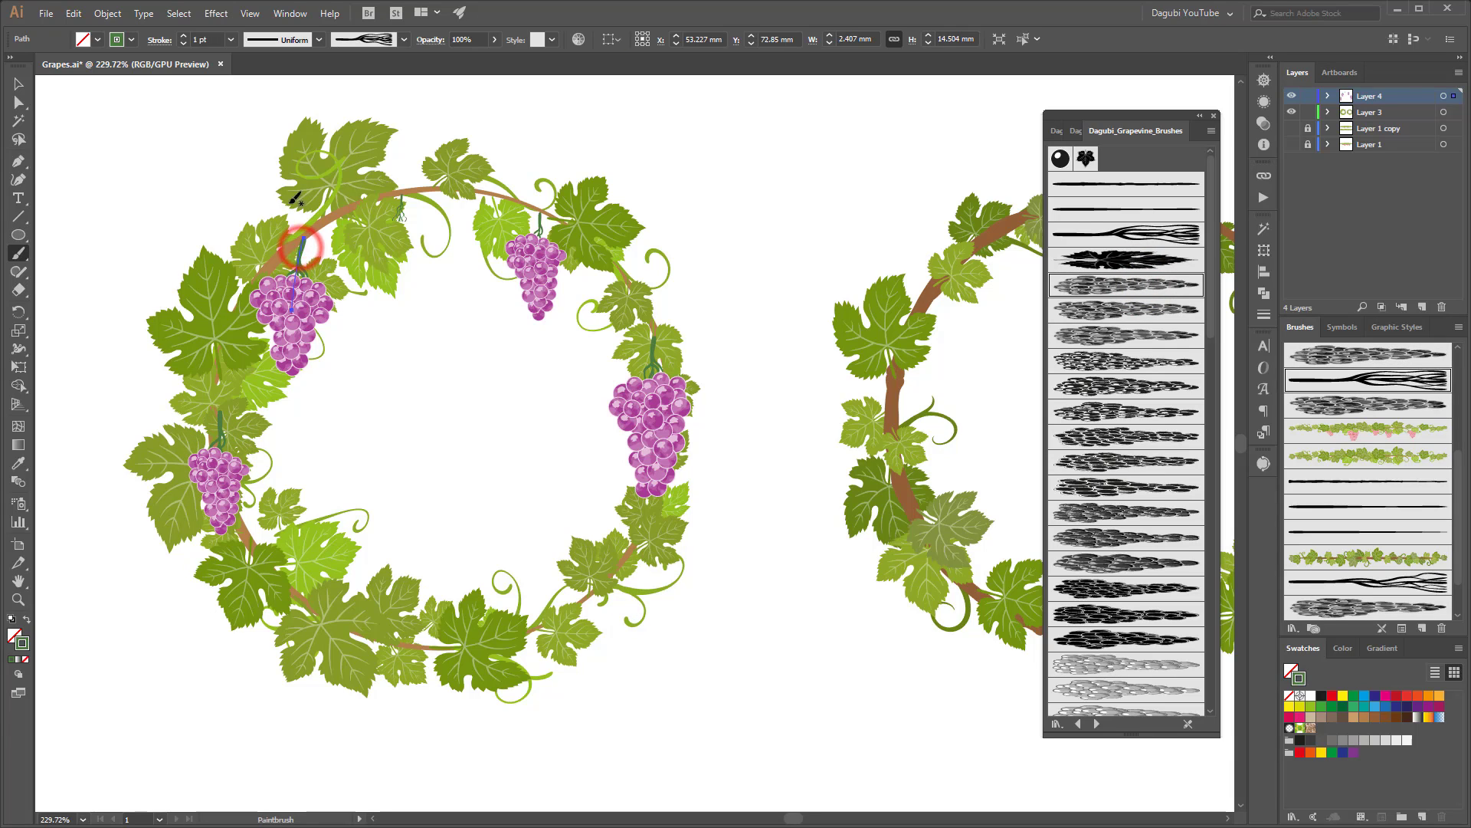
Step: Select all stems with the same appearance and shift their colour greener
left_click(179, 13)
mouse_move(207, 160)
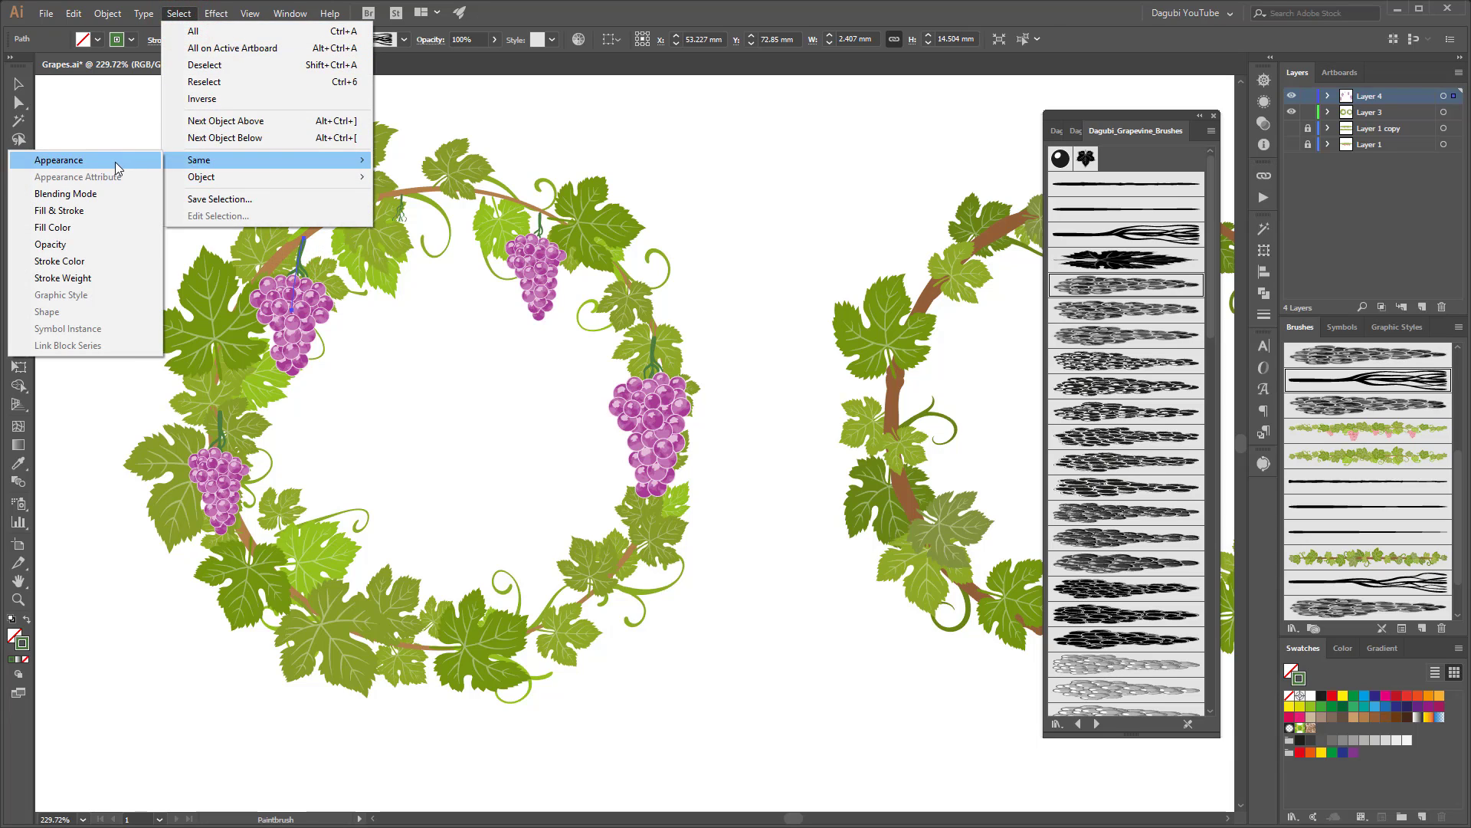
left_click(116, 160)
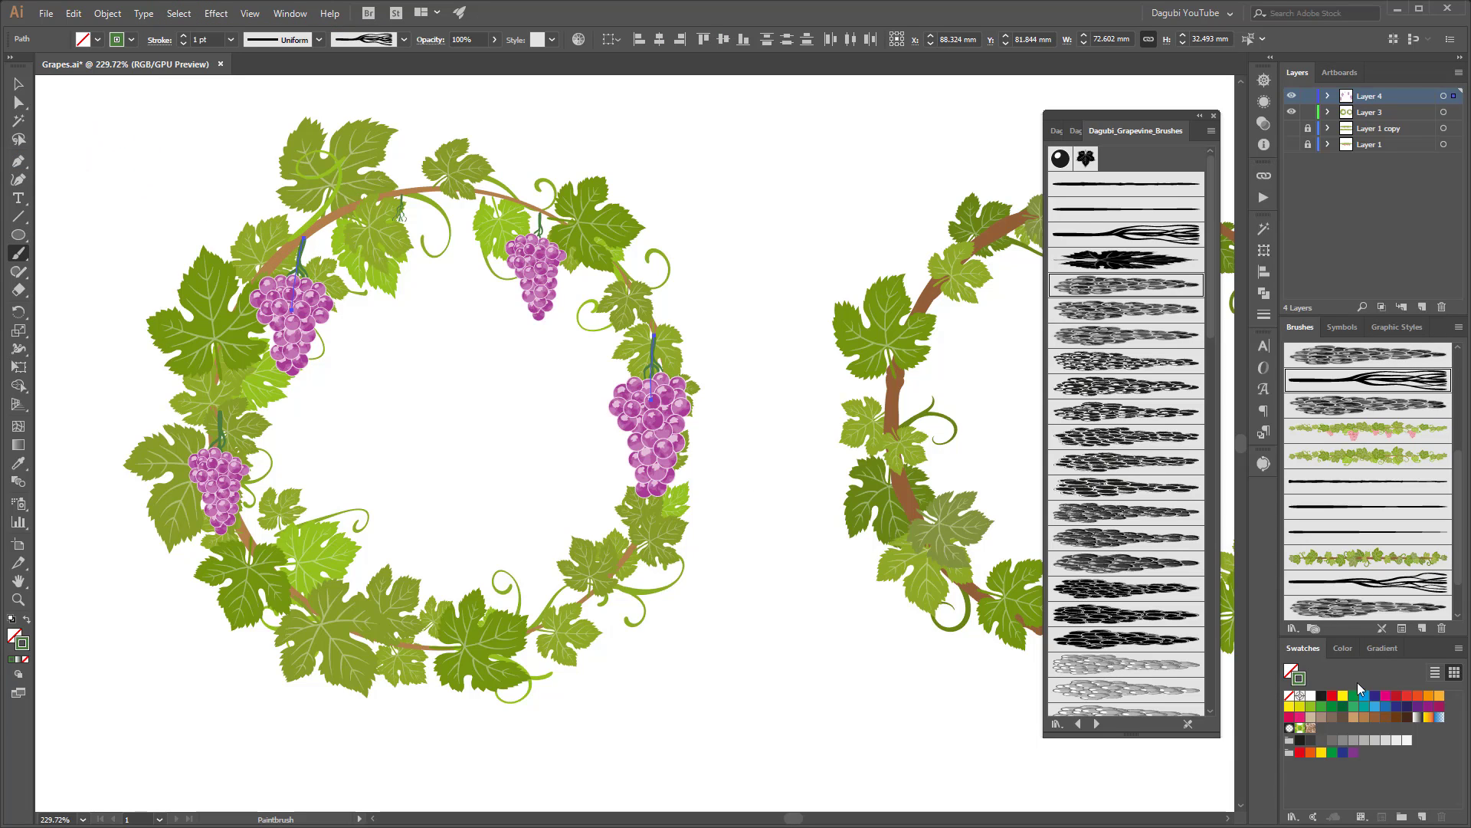
left_click(1343, 648)
left_click_drag(1373, 701, 1370, 678)
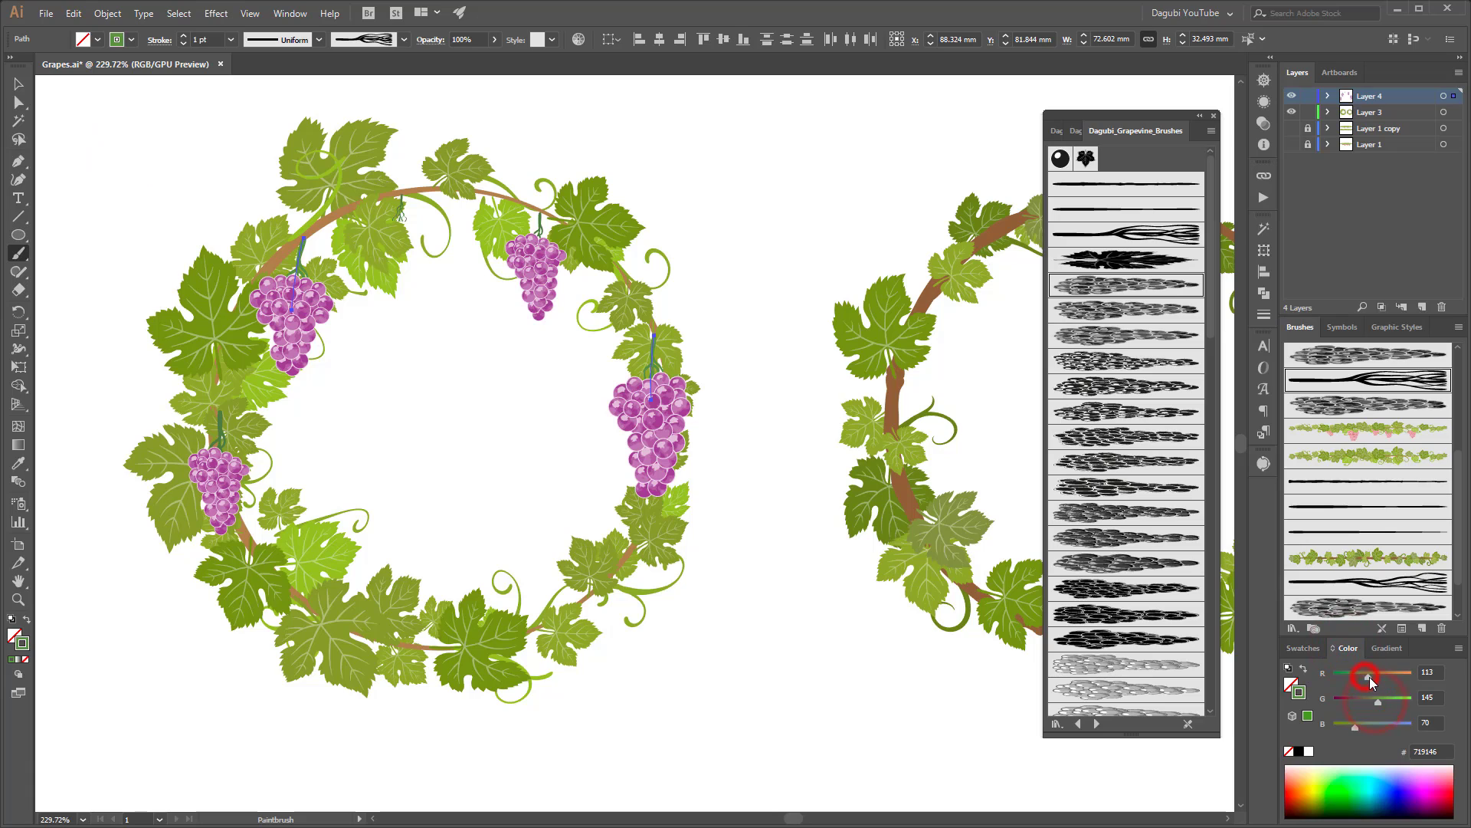
left_click(1358, 725)
Step: Reselect the similar grape stems, lighten them to olive green 7B9846, and deselect
left_click(542, 233, "ctrl")
left_click(1039, 40)
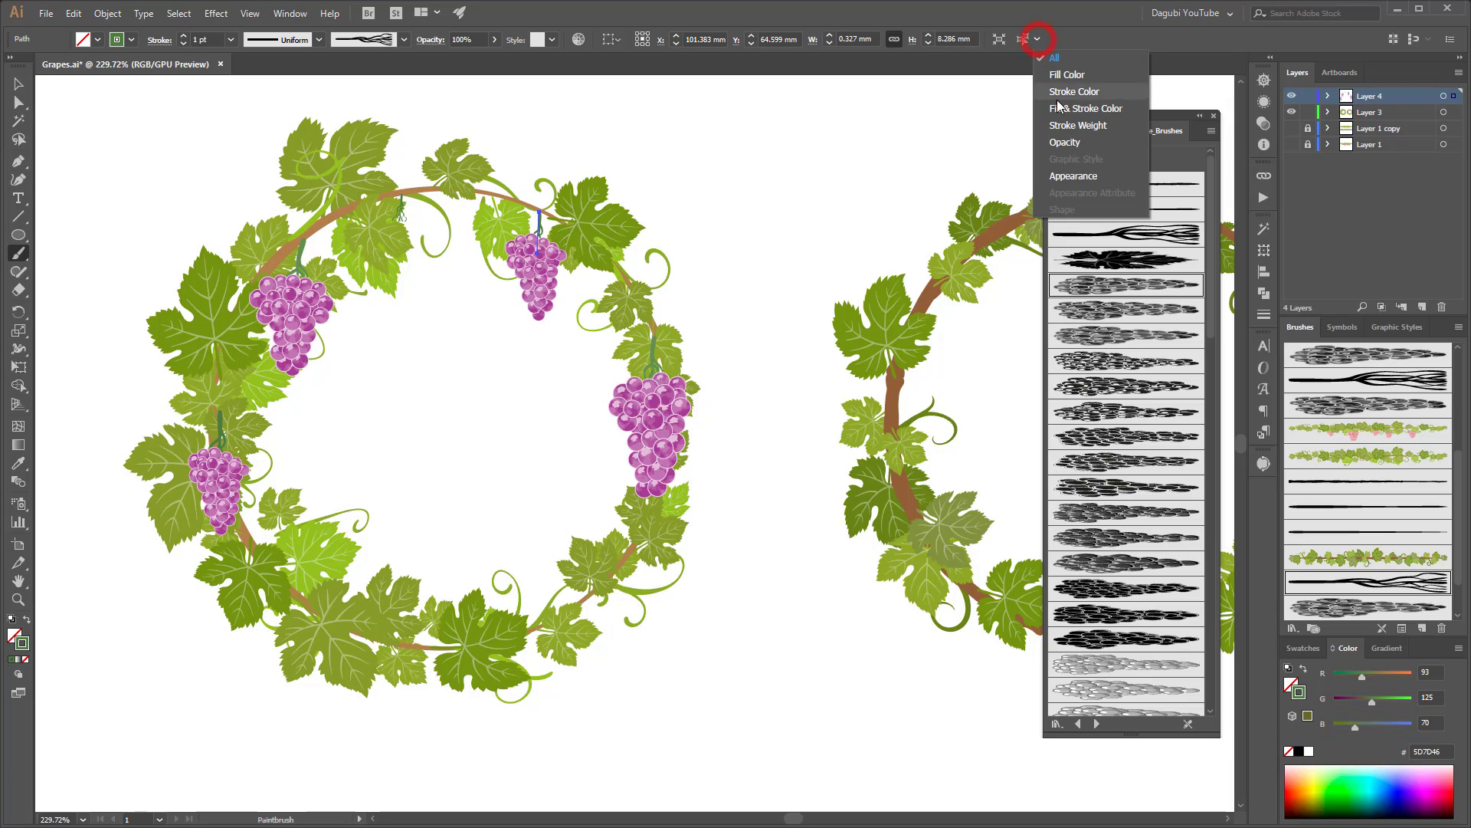
left_click(1072, 181)
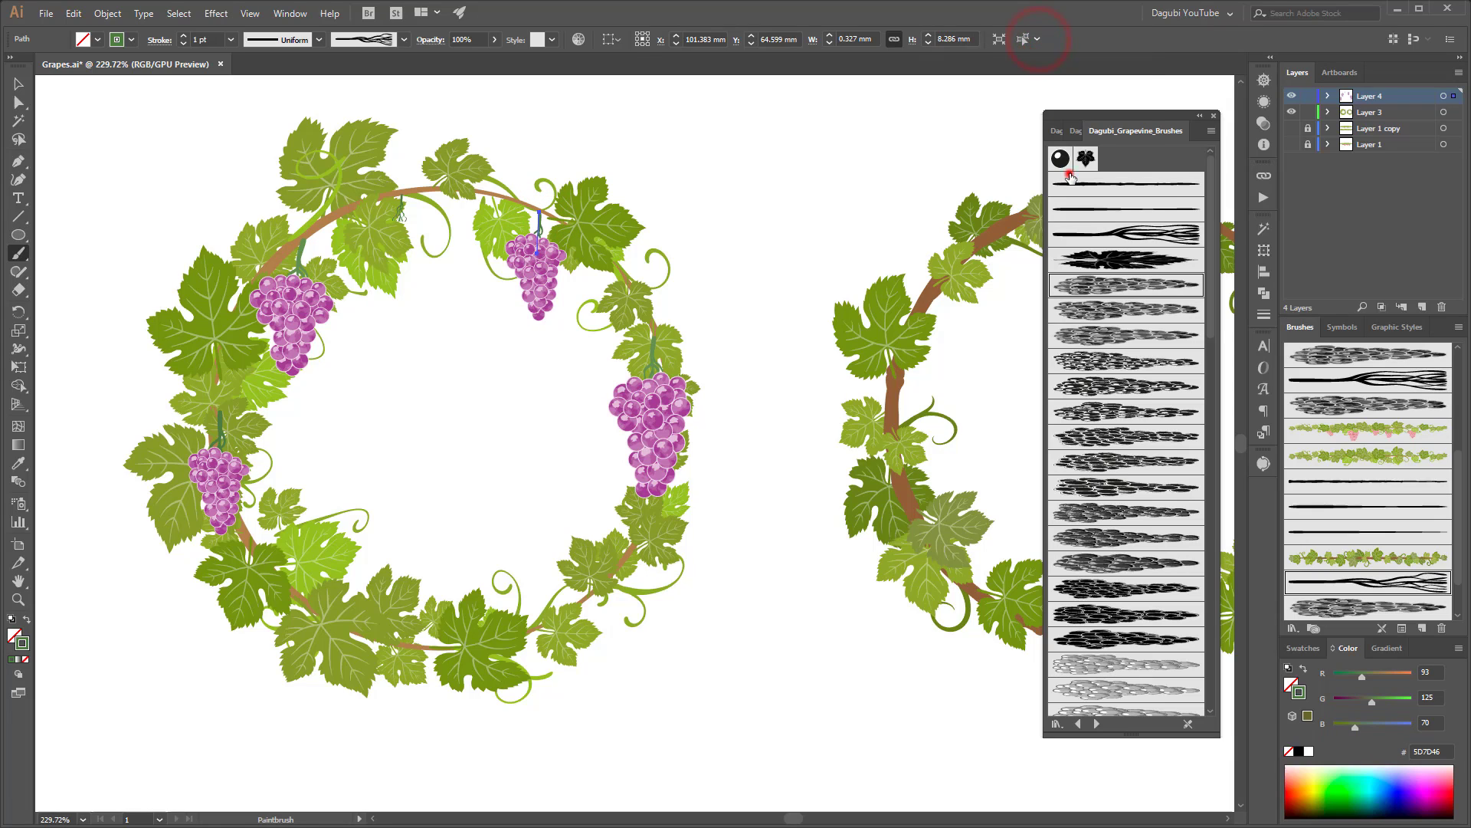
left_click(1369, 673)
left_click(1381, 700)
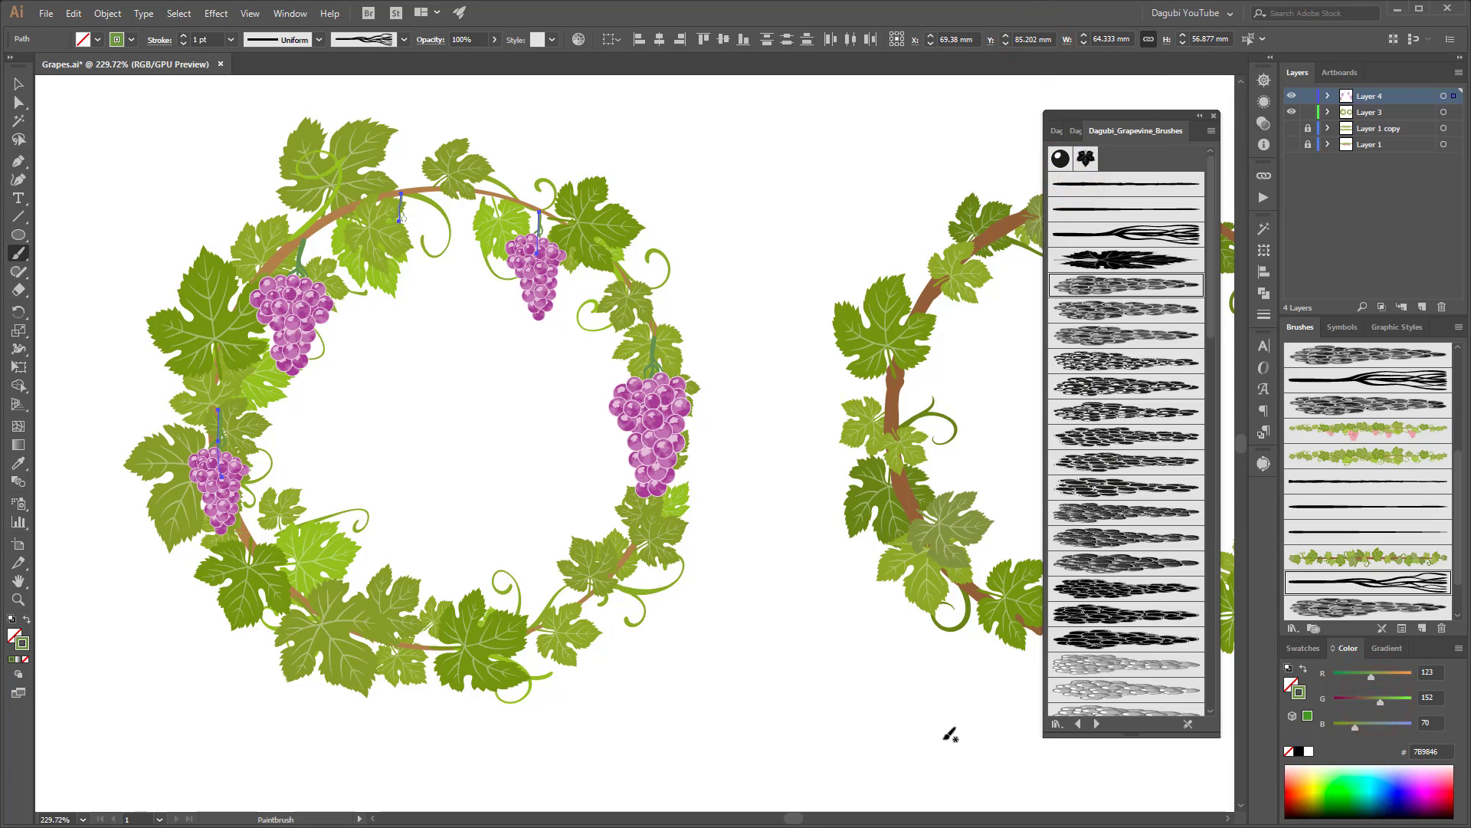
left_click(870, 696, "ctrl")
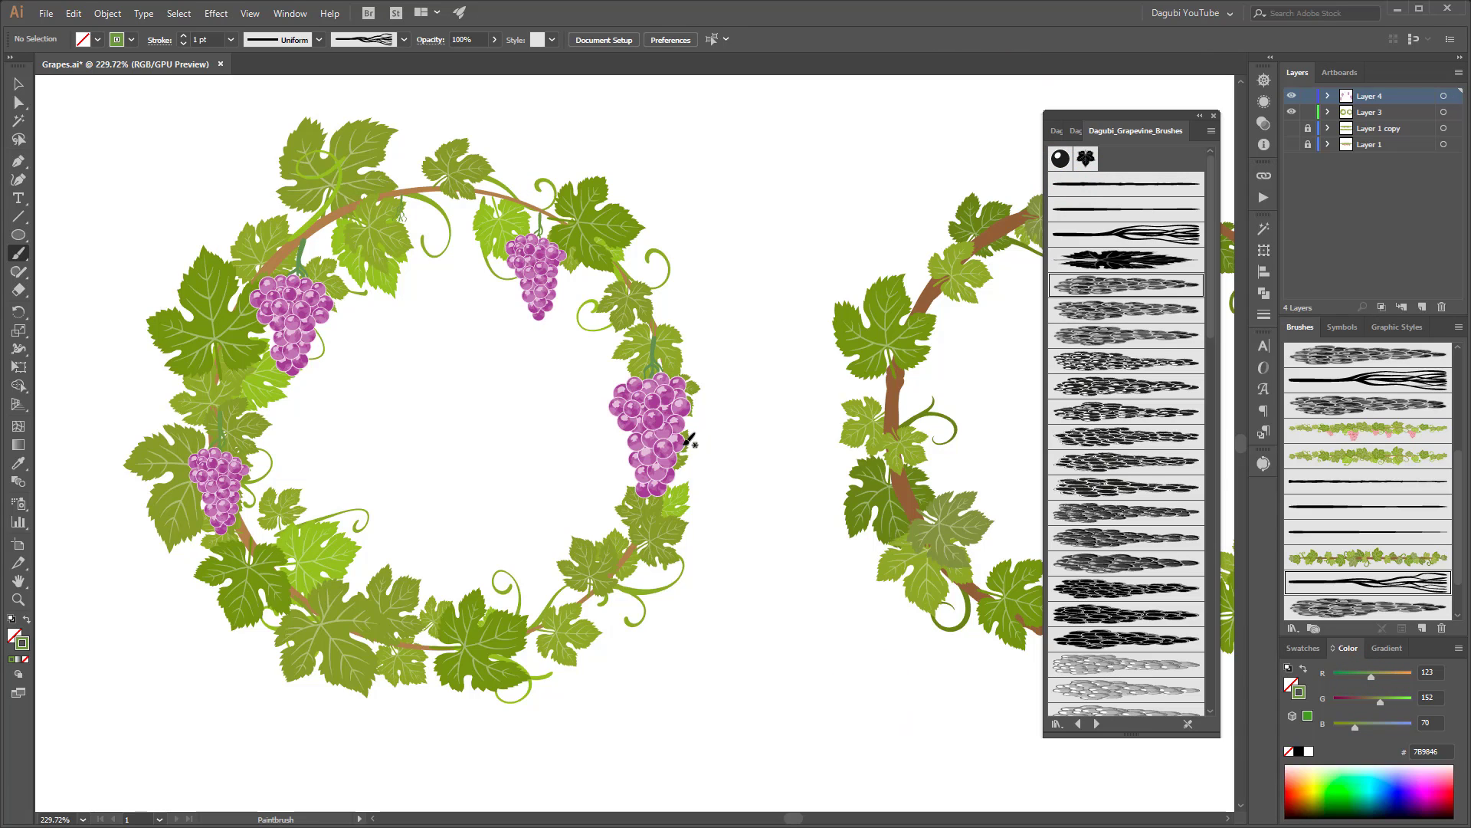
Step: Recolour the right, upper-left and lower-left grape clusters to wine-red and magenta tones like 80124C
left_click_drag(662, 435, 664, 438)
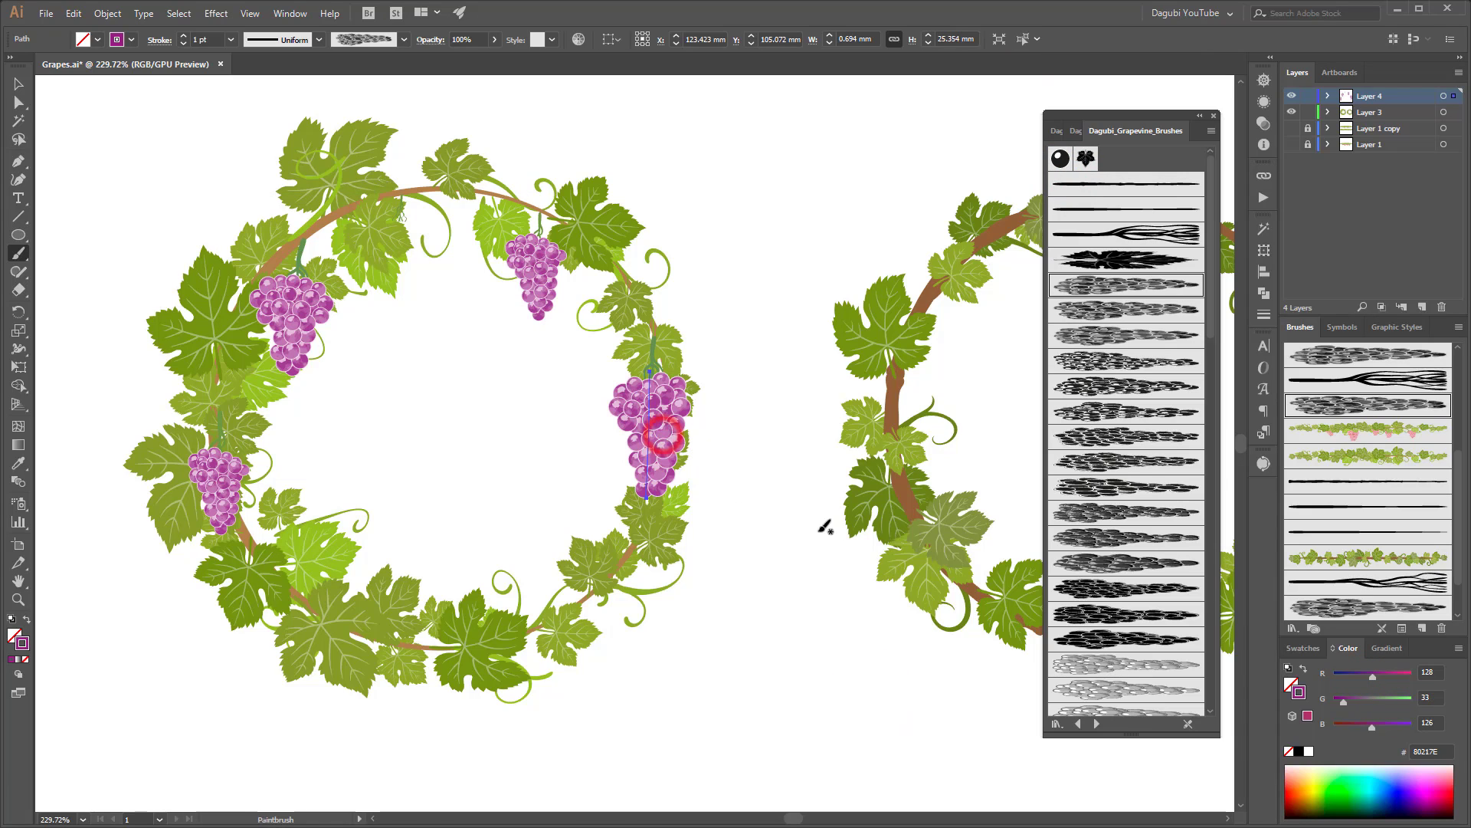
left_click_drag(1368, 727, 1359, 728)
left_click(308, 341, "ctrl")
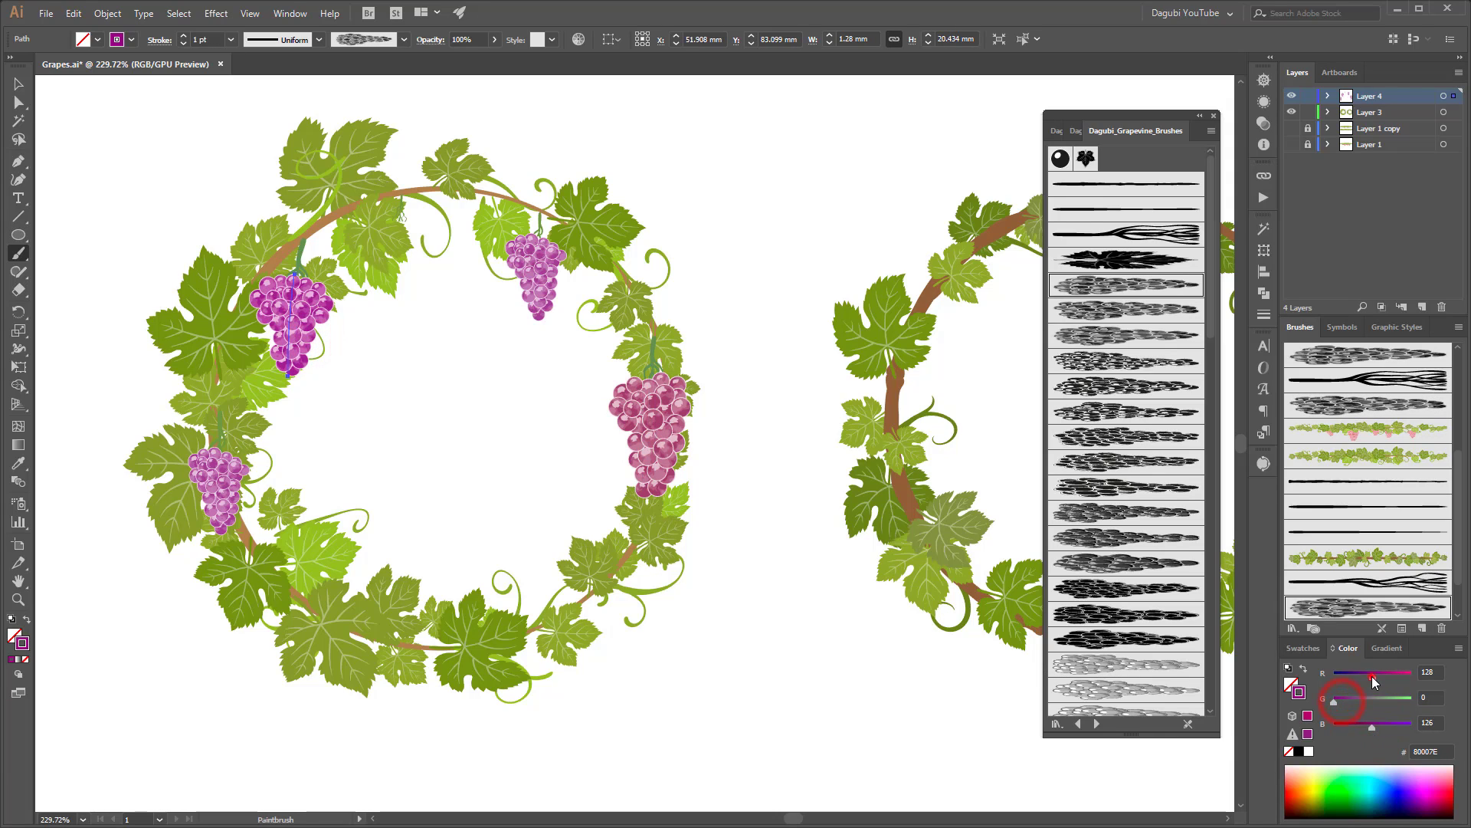
left_click_drag(1372, 676, 1378, 676)
left_click(213, 481, "ctrl")
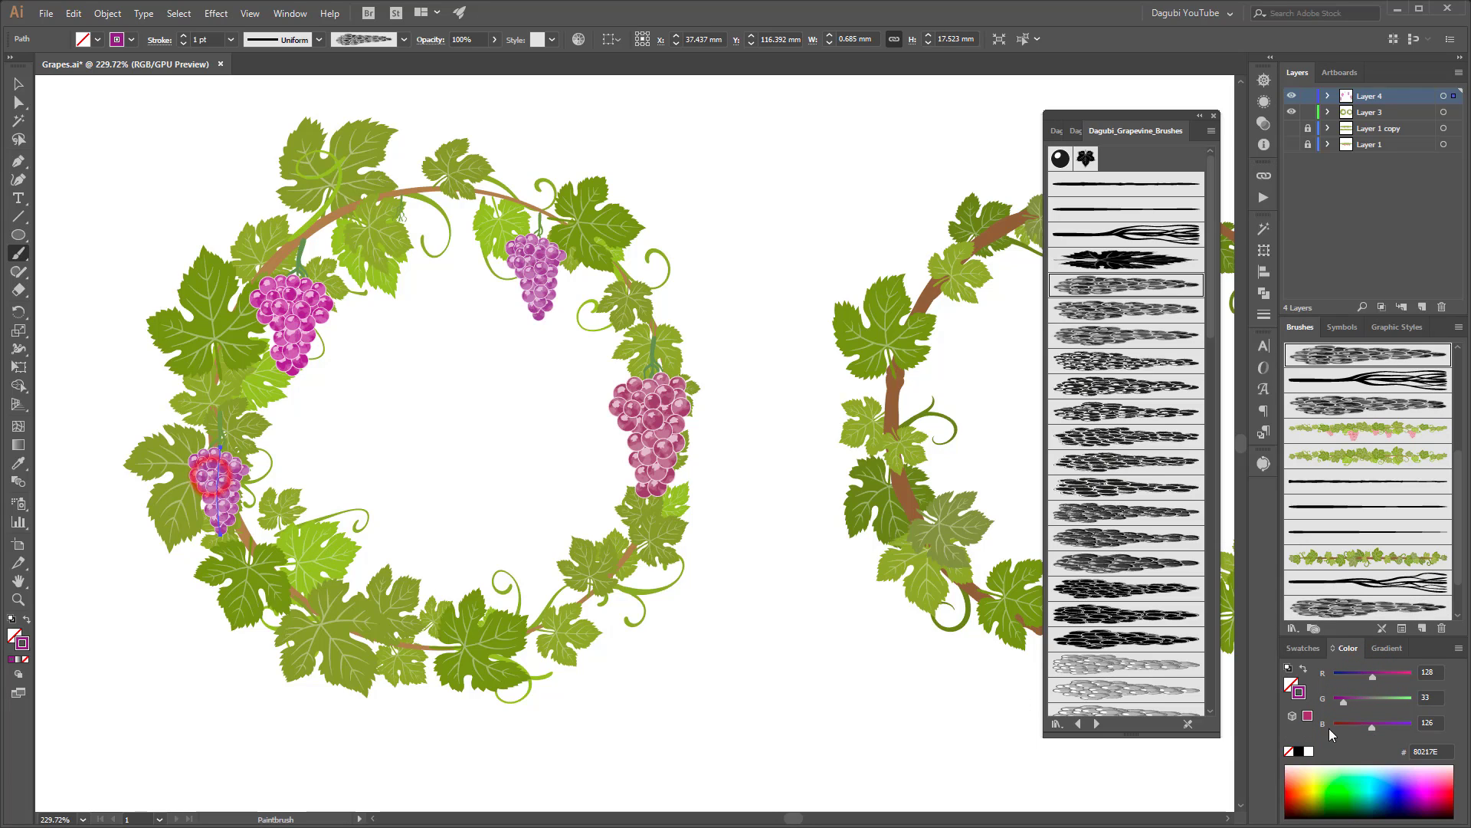
left_click_drag(1369, 726, 1356, 727)
left_click(1339, 703)
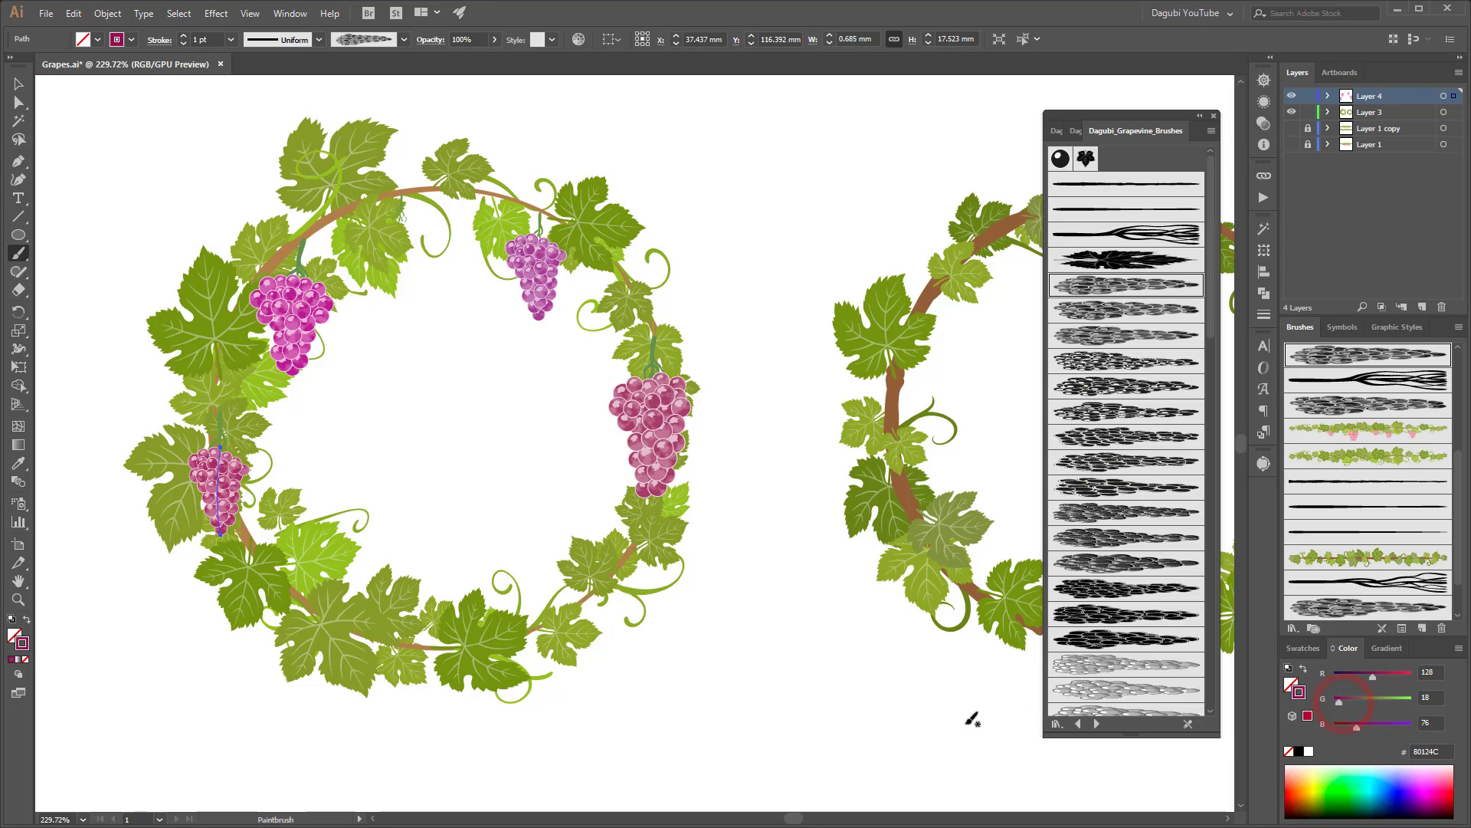
left_click(835, 646, "ctrl")
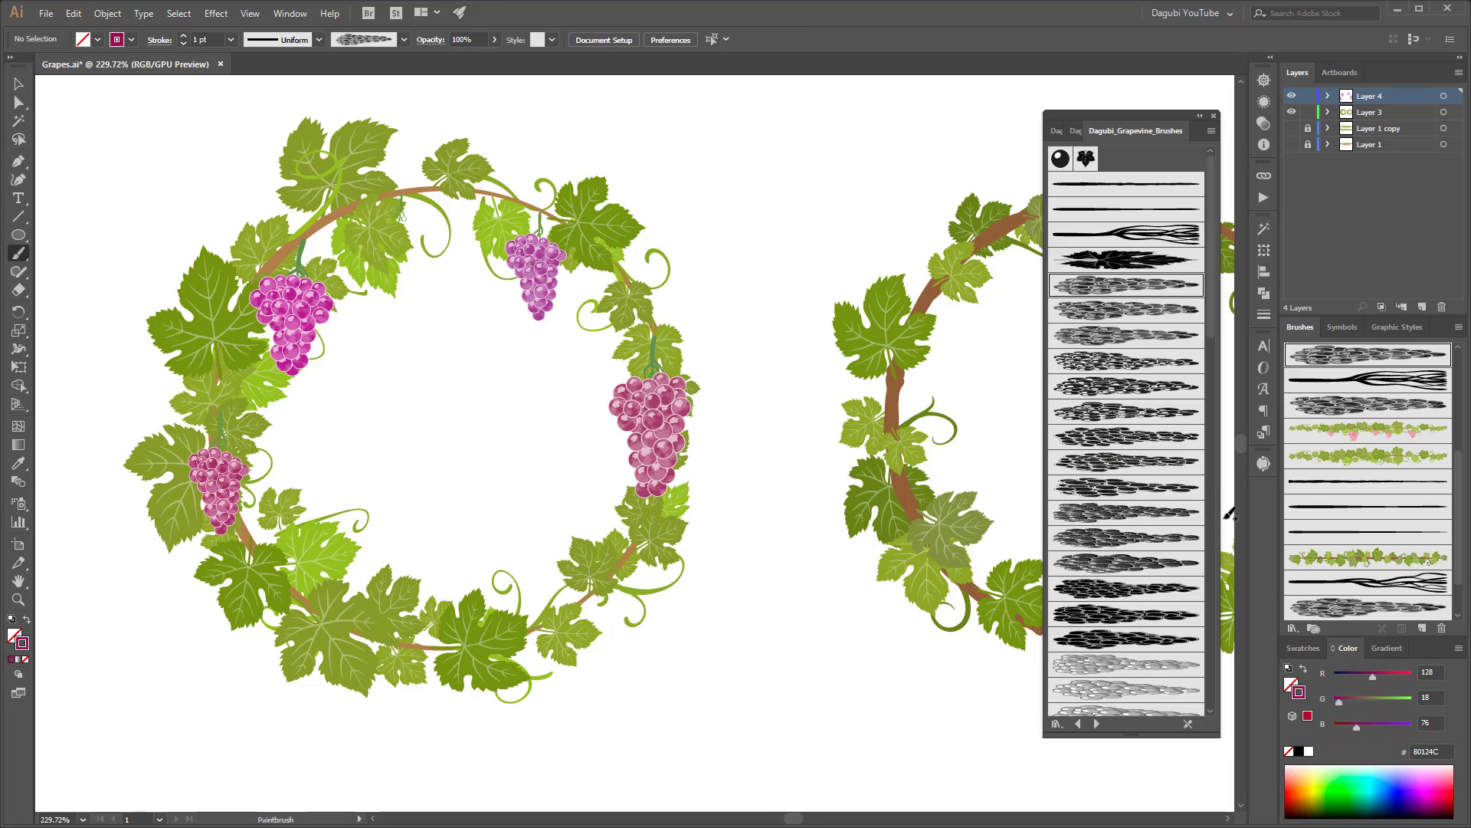
left_click_drag(1211, 188, 1211, 253)
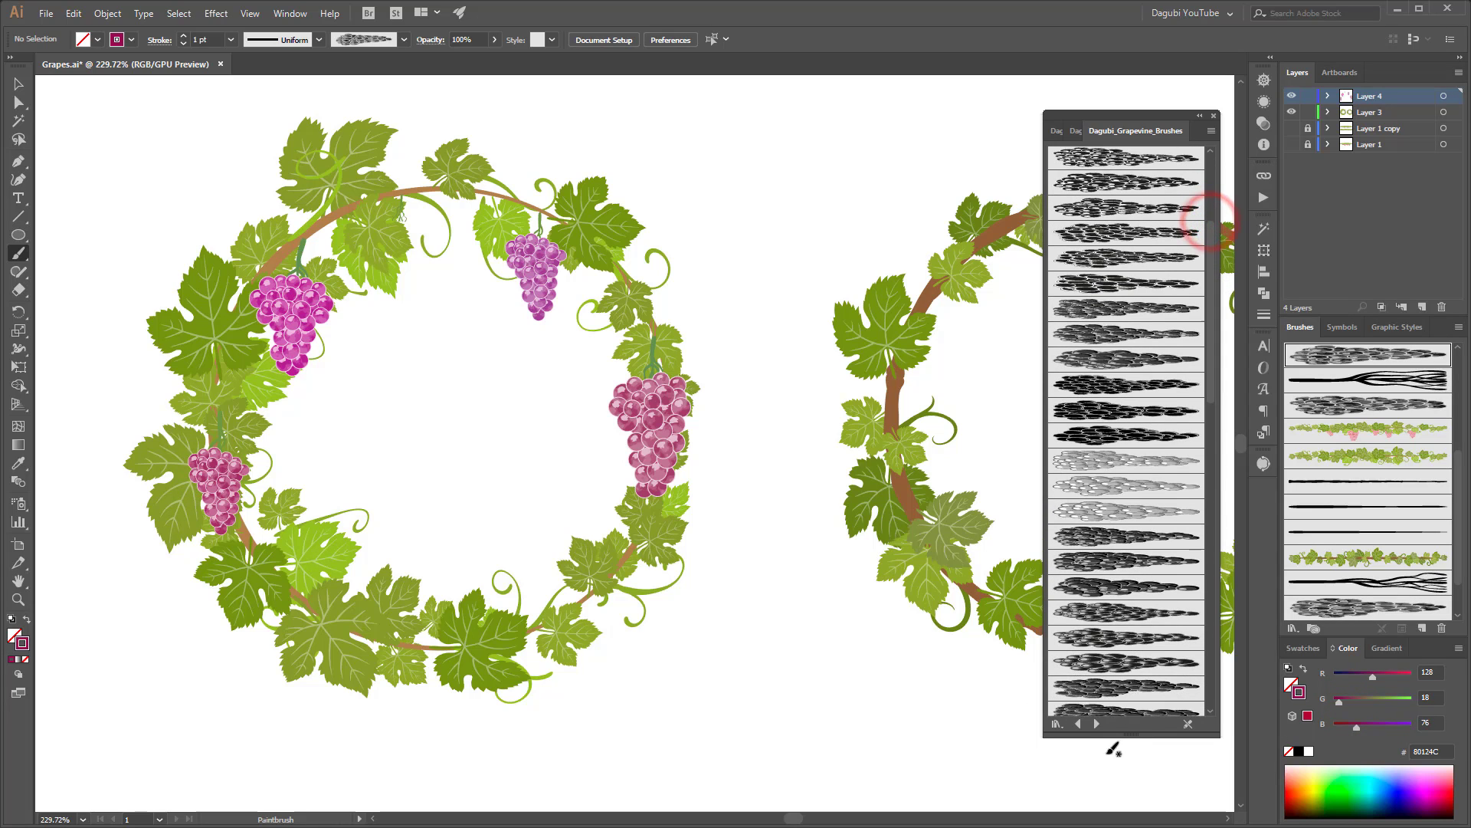
Step: Pick the green leaf brush and paint leaves beside the right and top grape clusters
left_click(1097, 724)
left_click(1096, 724)
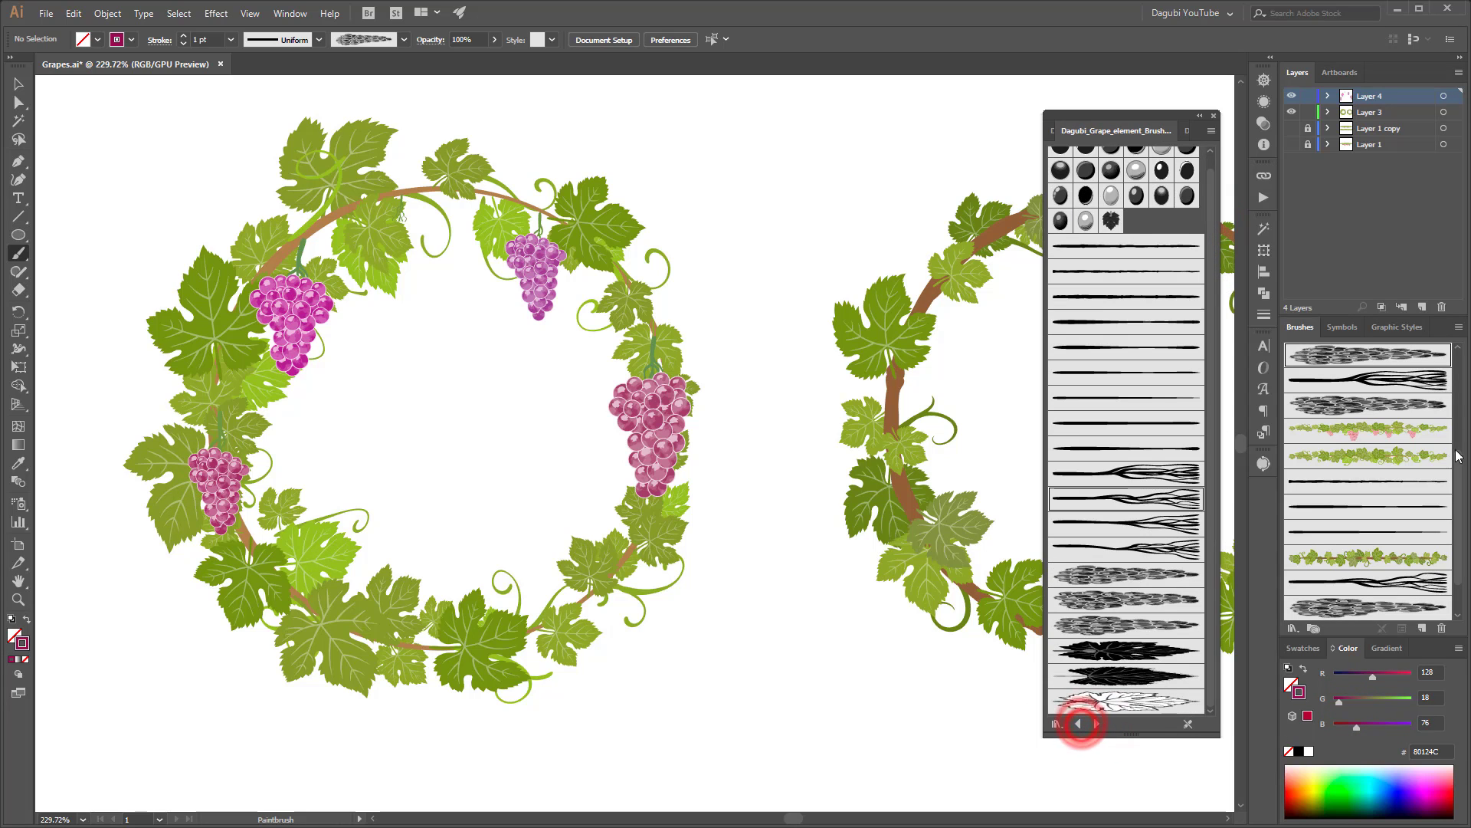
left_click_drag(1460, 473, 1465, 460)
left_click(1349, 444)
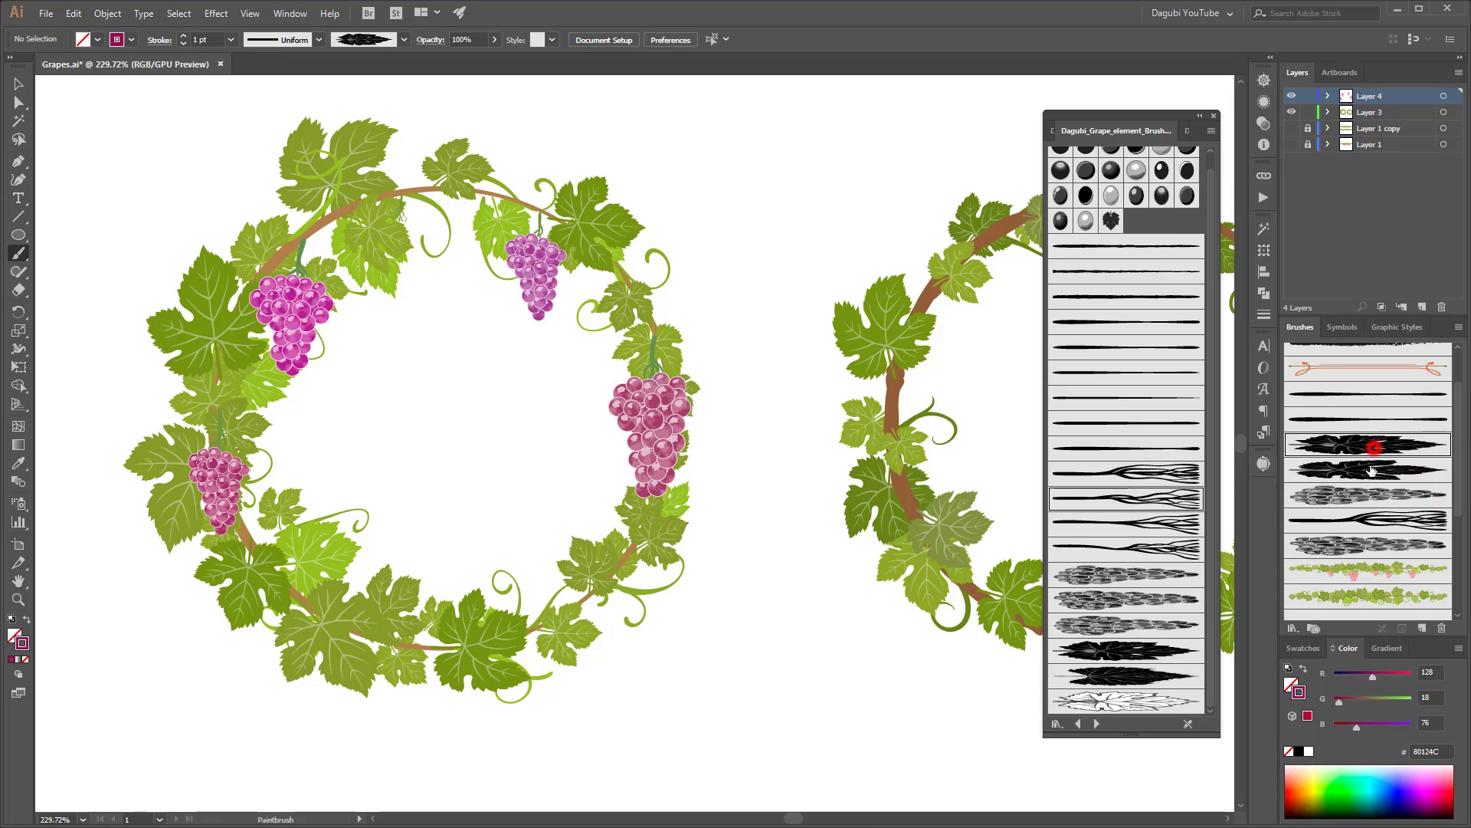
left_click(1303, 648)
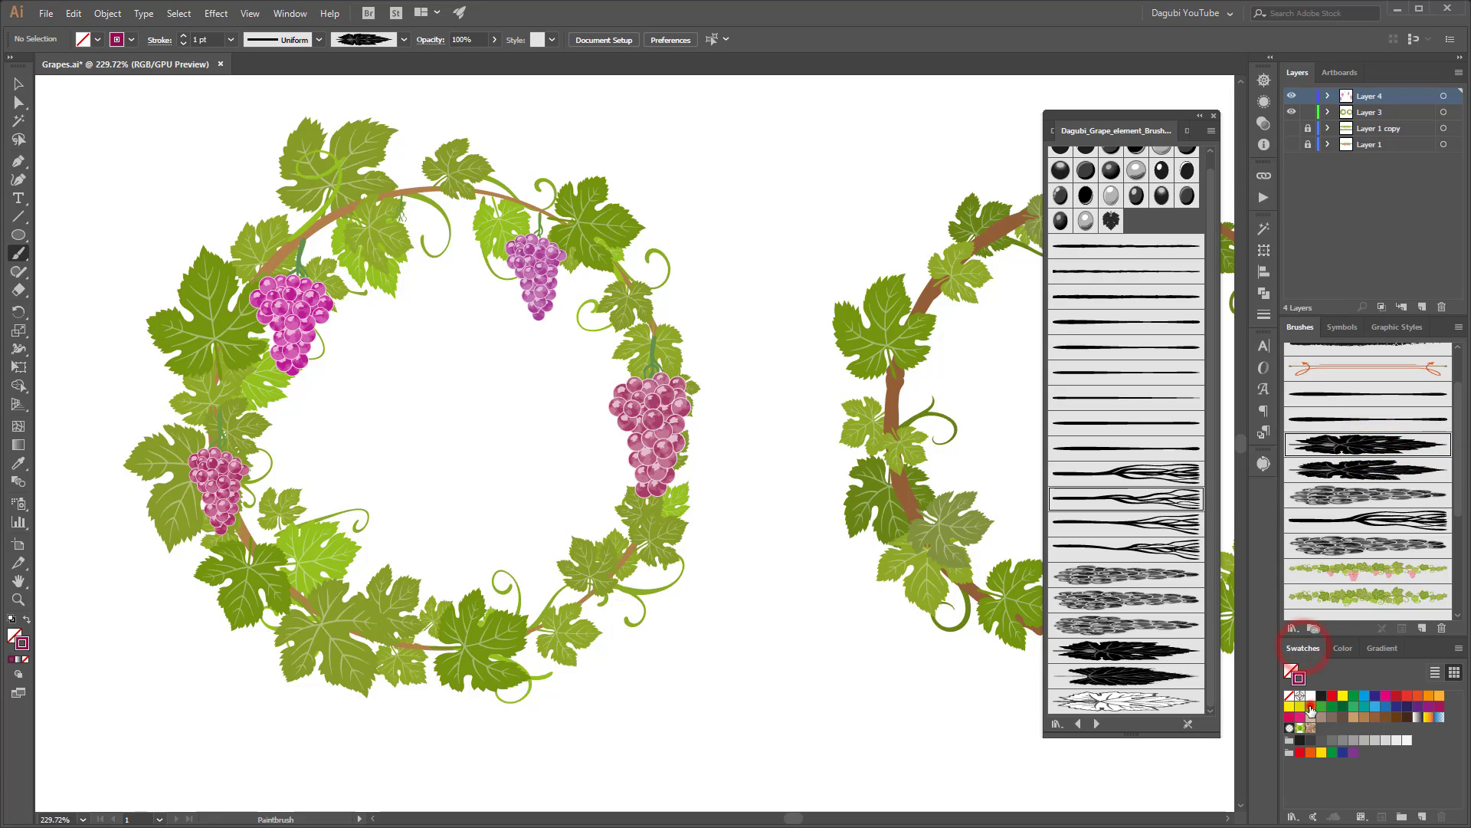
left_click(1309, 707)
left_click_drag(646, 320, 665, 349)
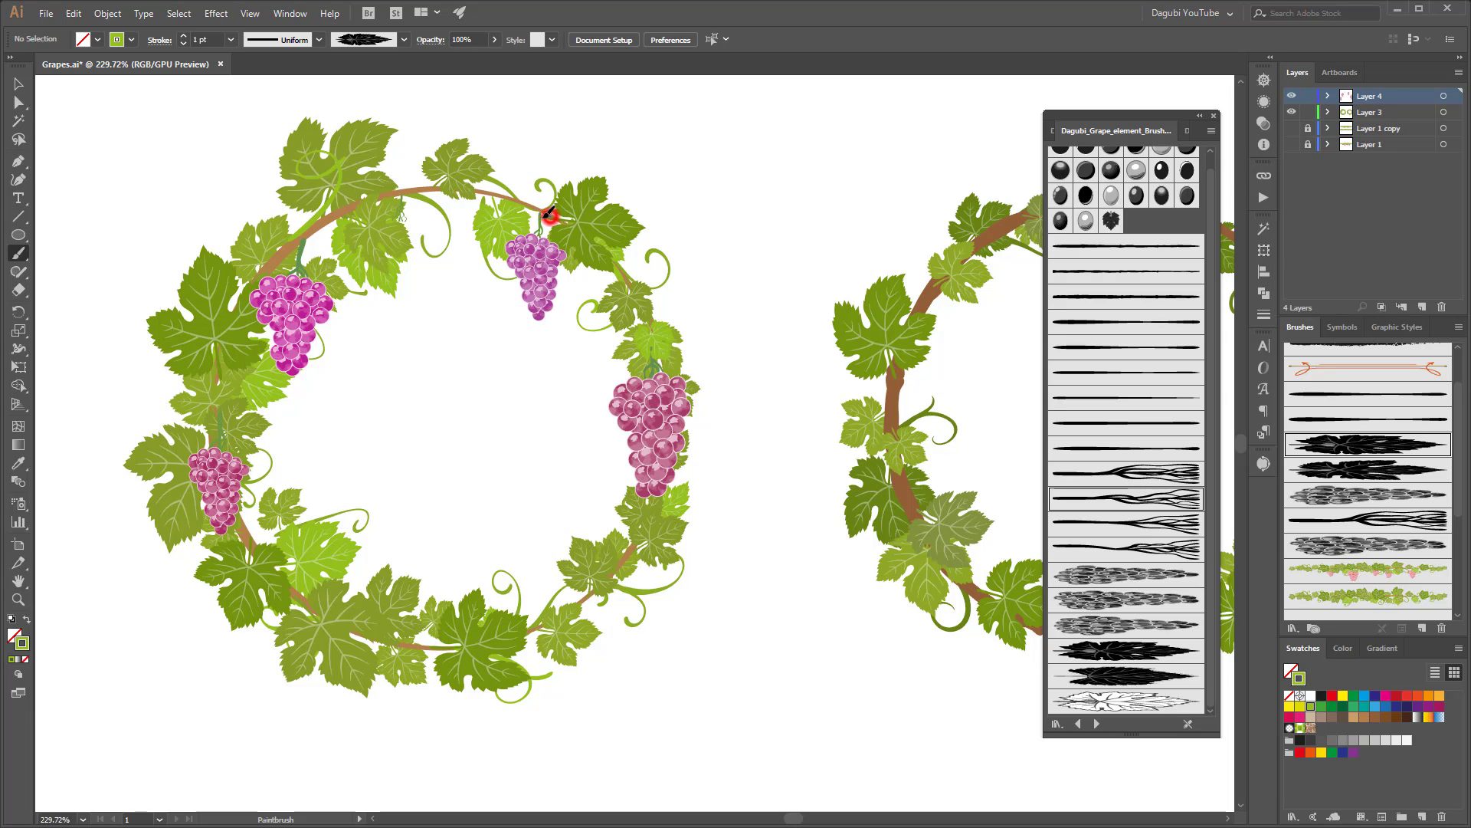
left_click_drag(548, 217, 511, 230)
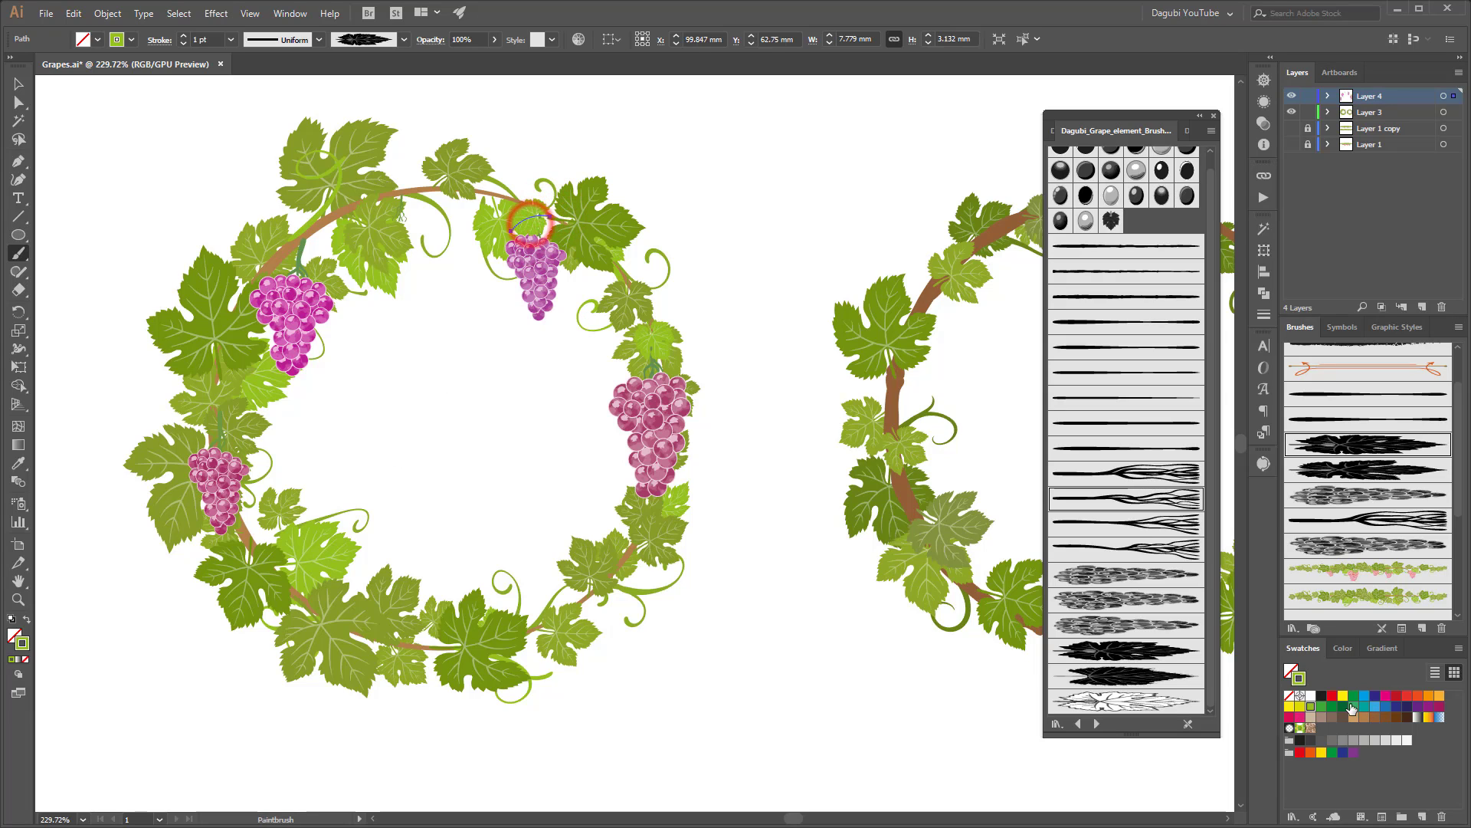
Step: Darken the leaf green and paint more leaves over the left and right grape clusters
left_click(1346, 648)
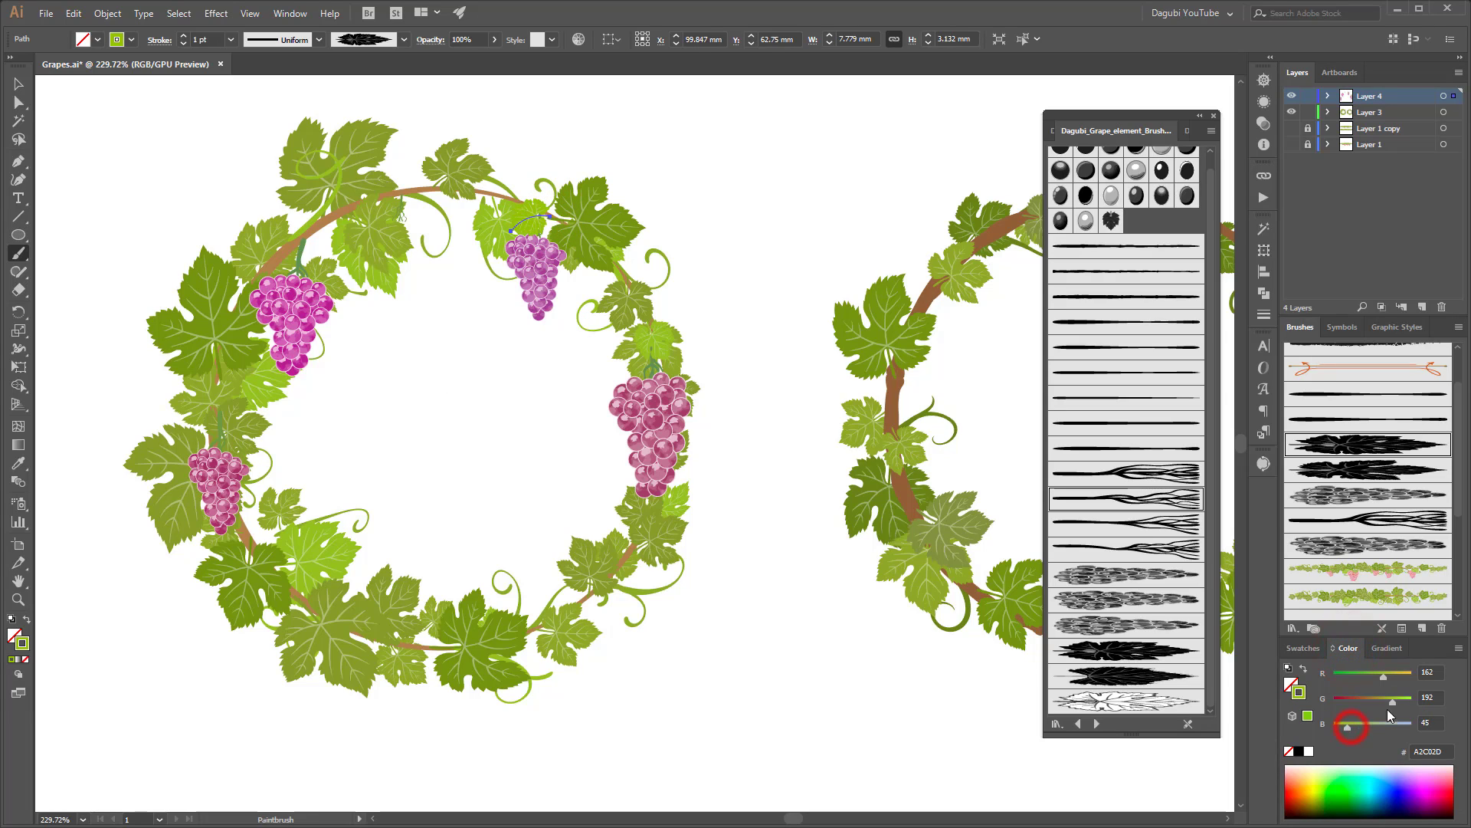
left_click_drag(1384, 676, 1366, 694)
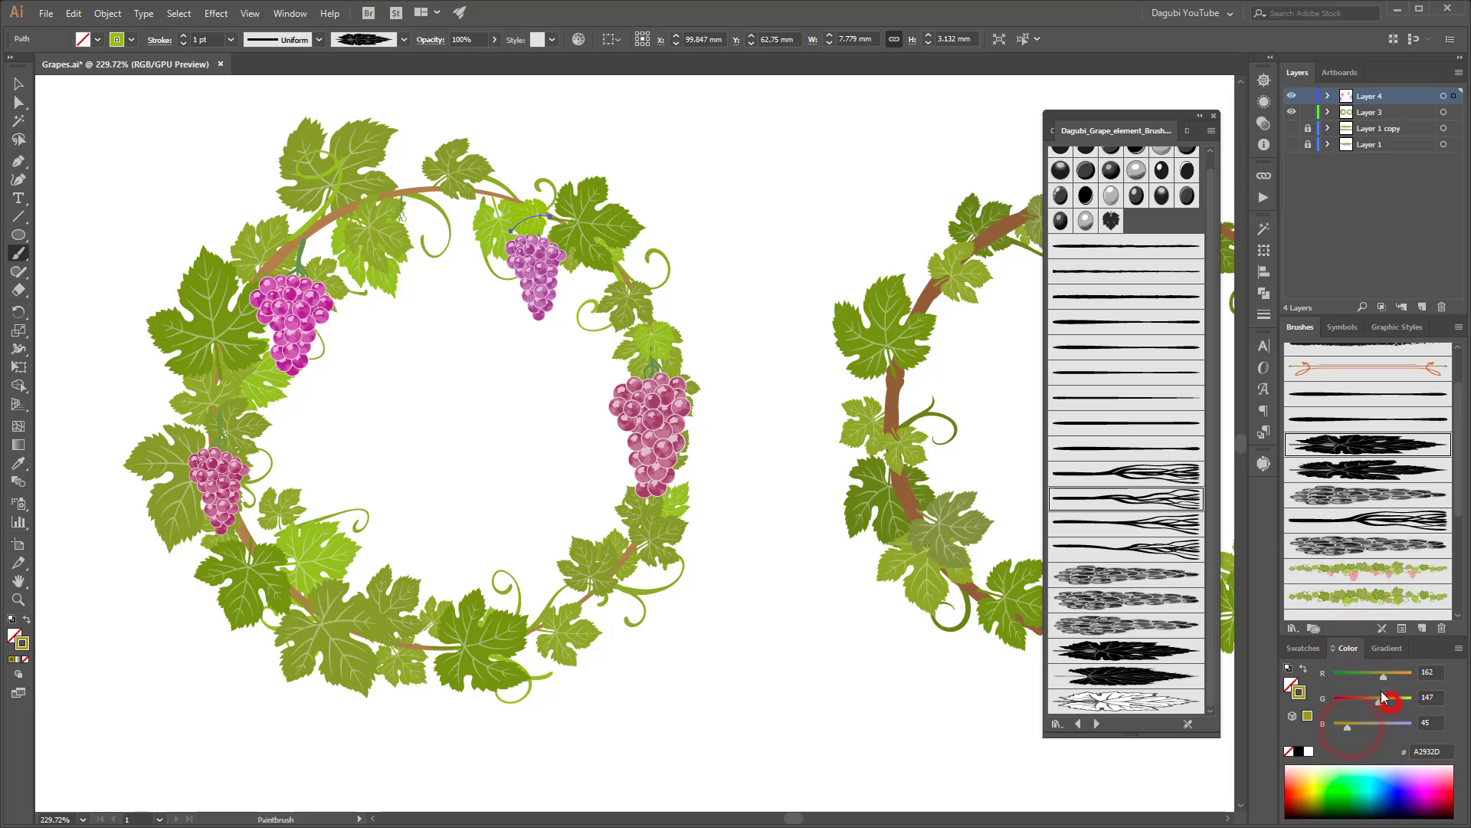
left_click(840, 220)
mouse_move(307, 224)
left_mouse_down()
mouse_move(321, 280)
mouse_move(285, 291)
left_mouse_up()
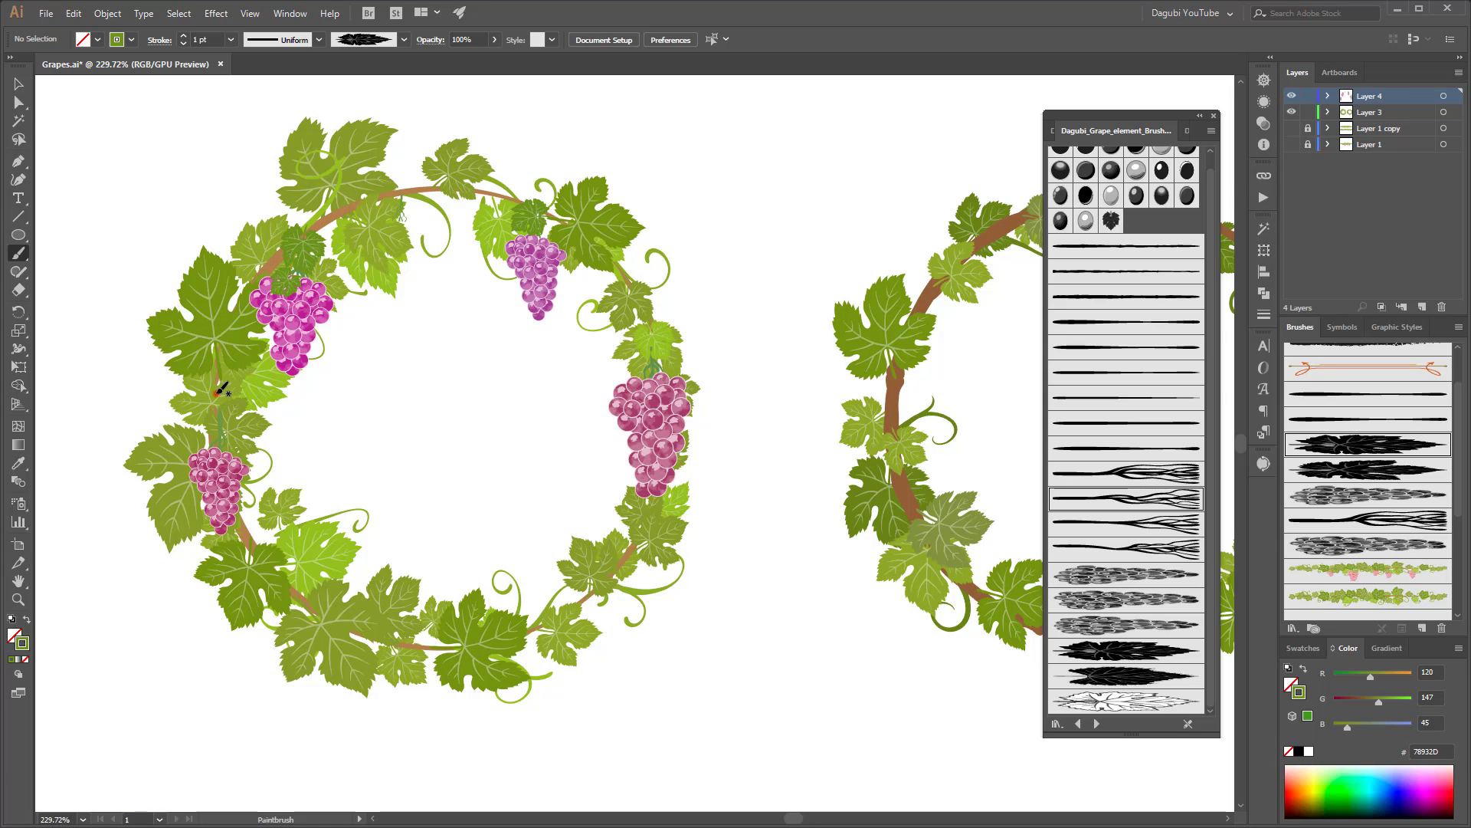
left_click_drag(218, 394, 224, 452)
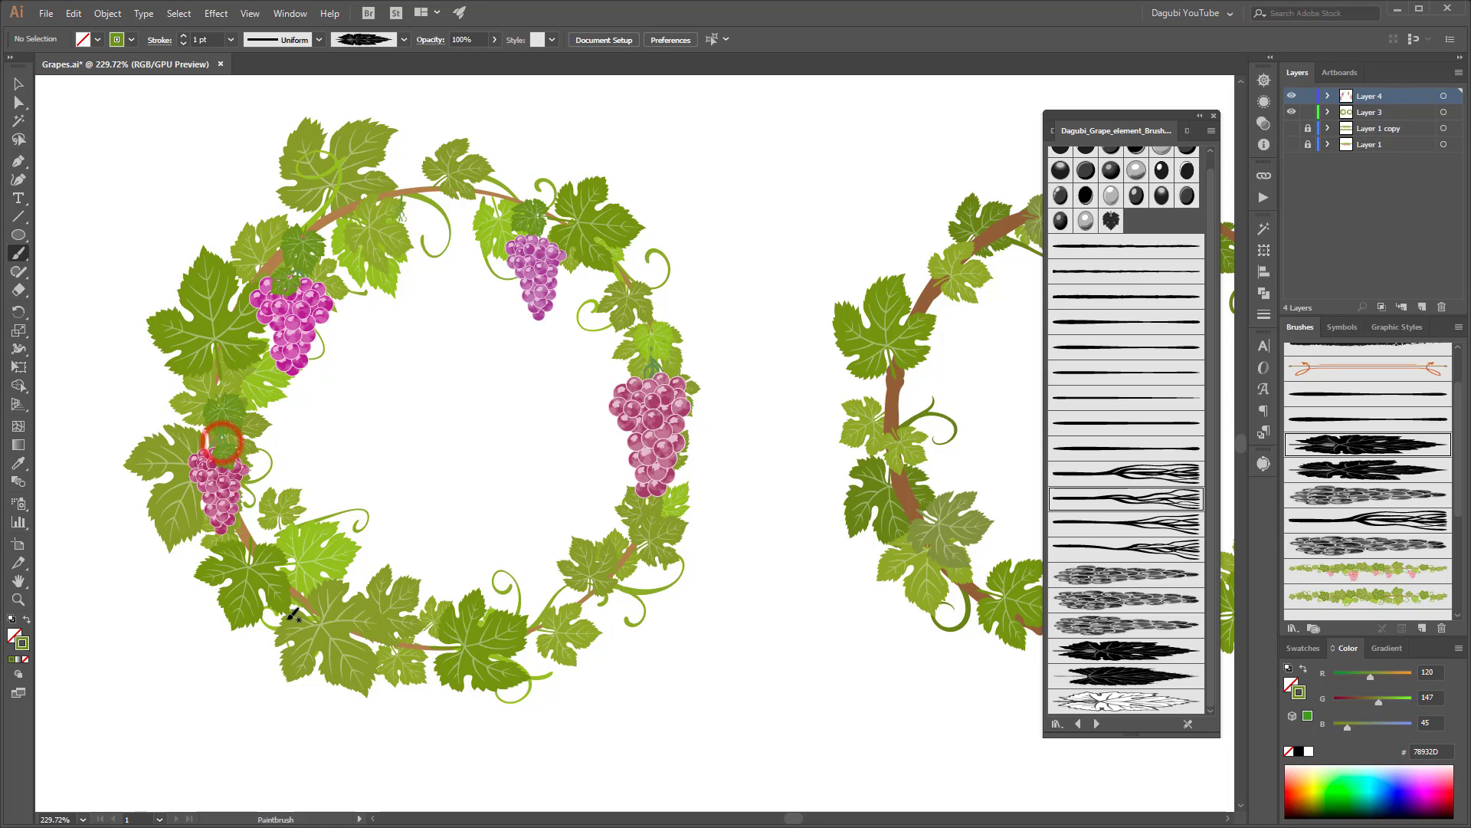
left_click(1395, 469)
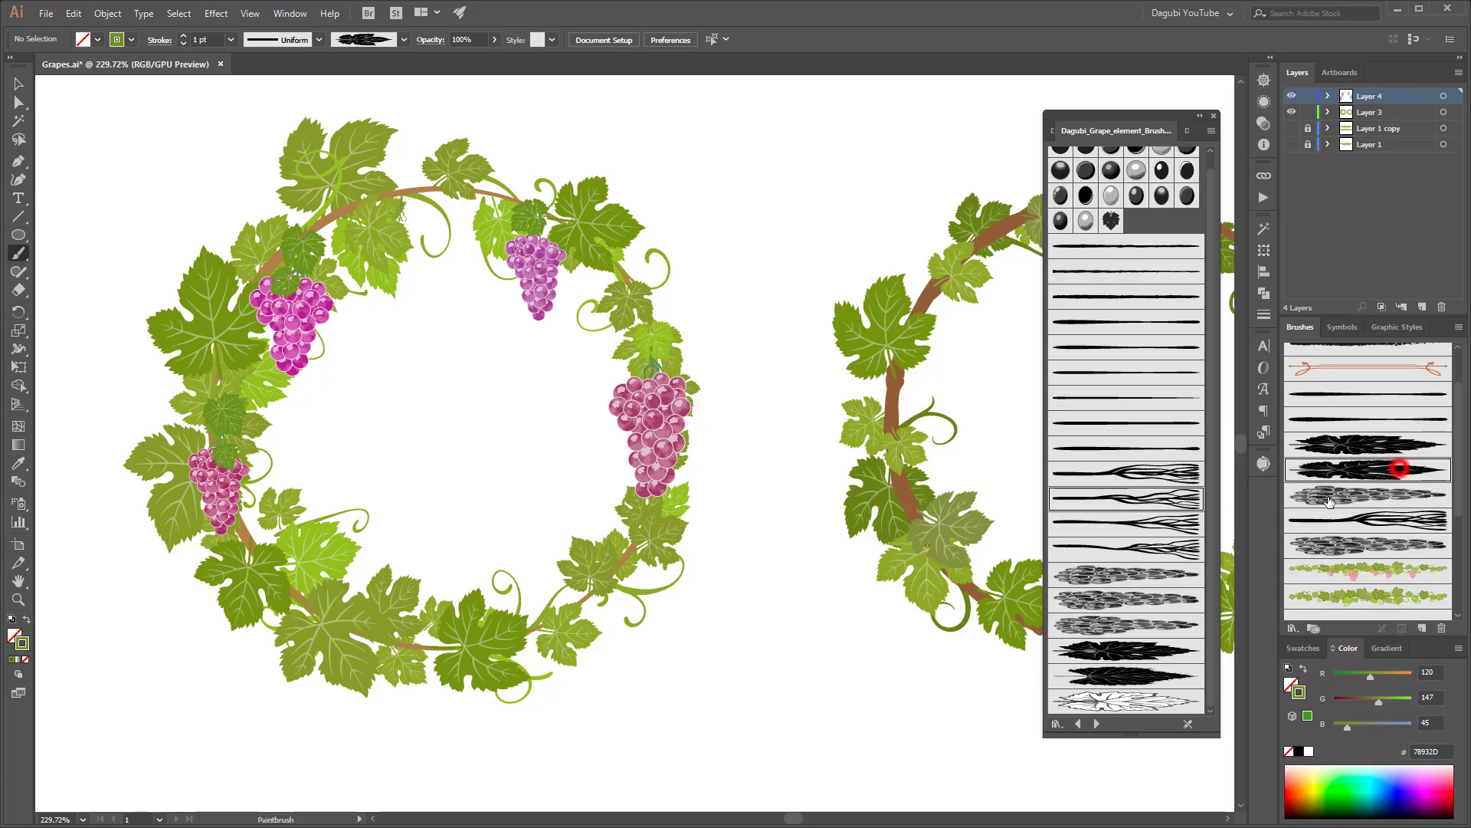
left_click_drag(659, 345, 648, 376)
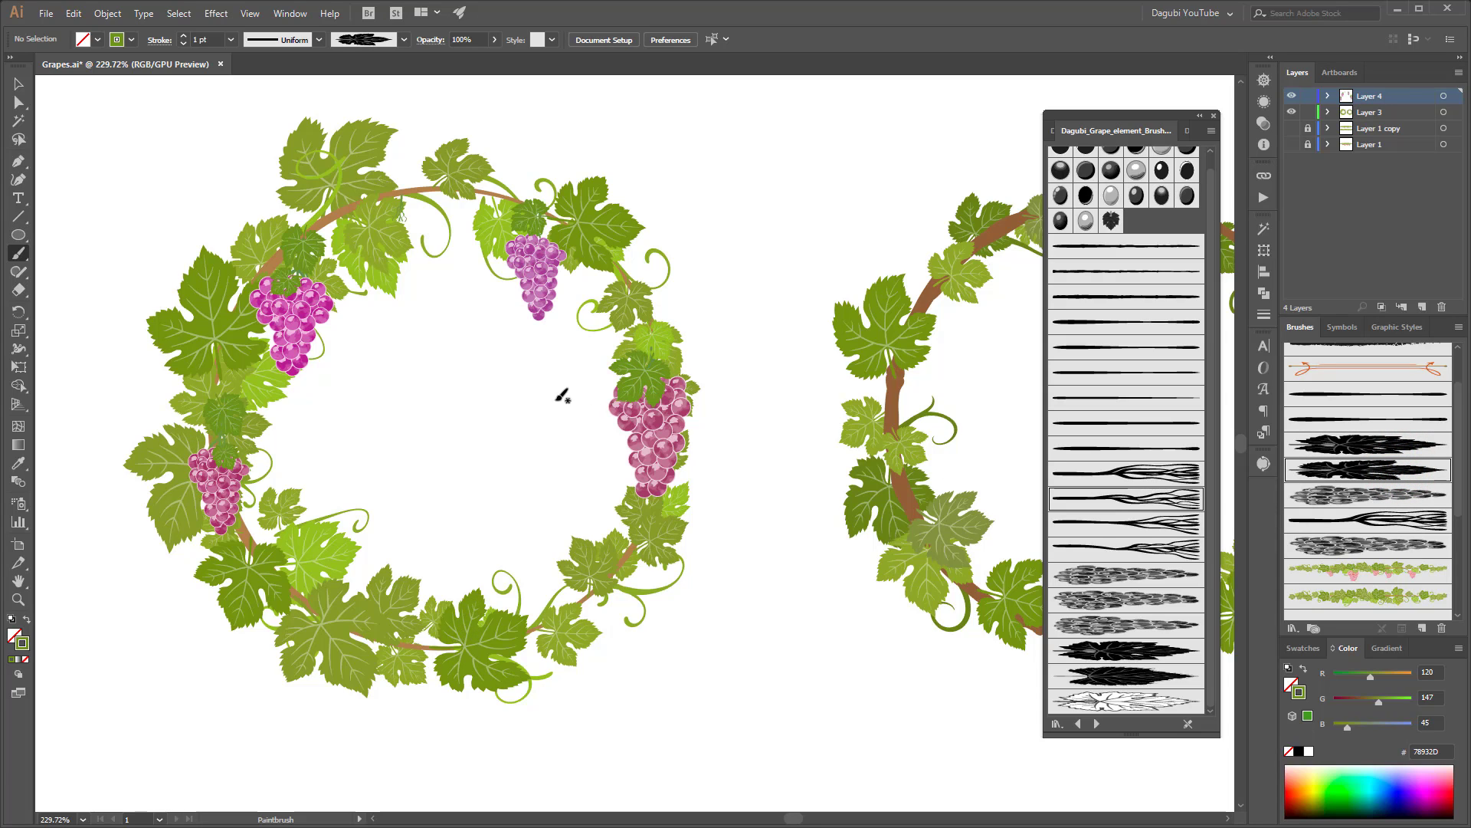
Step: Paint a small pink grape cluster behind the leaves on Layer 3 in Draw Behind mode, locking Layer 4
left_click(630, 434, "ctrl")
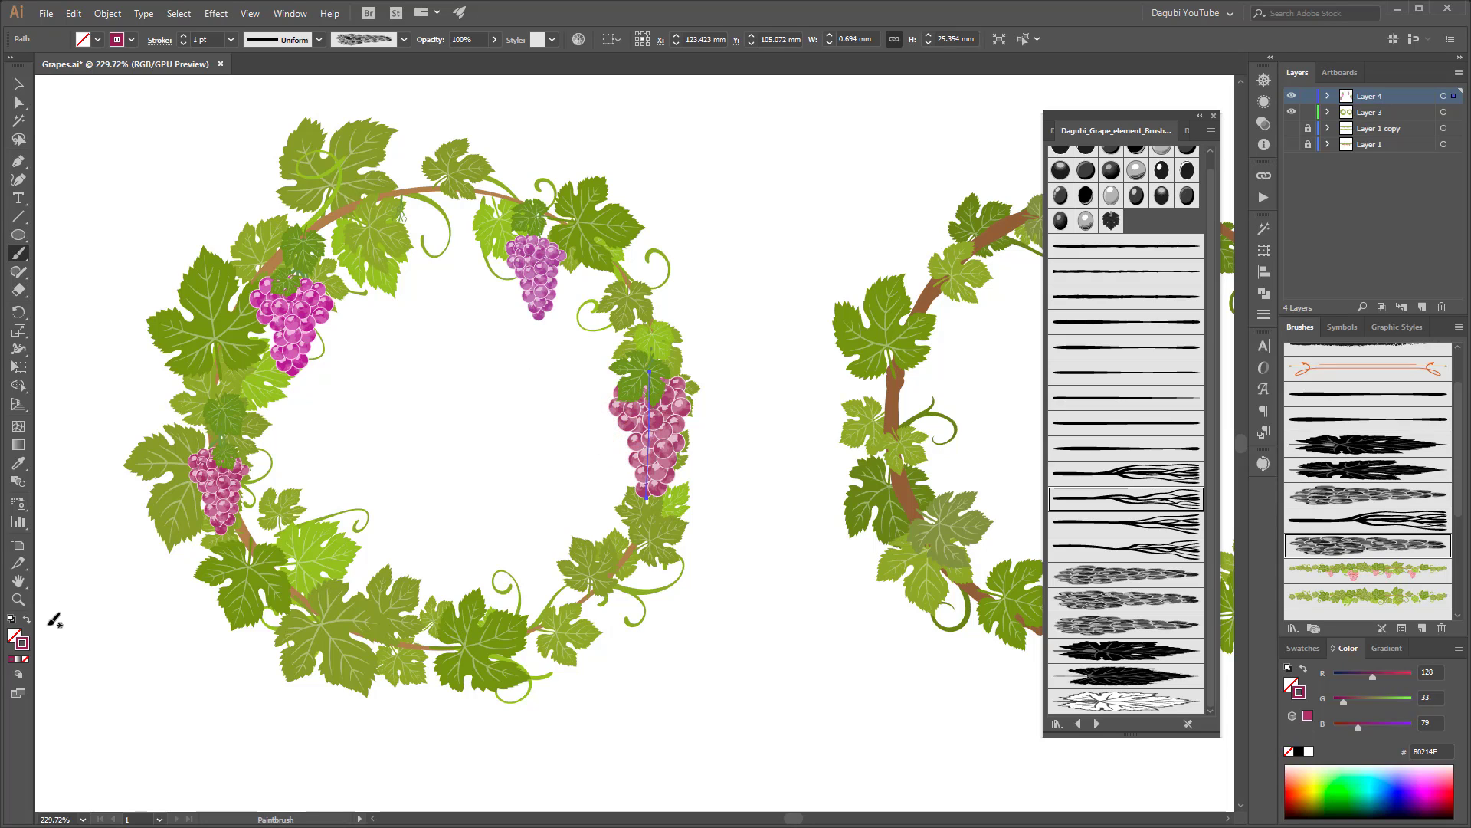
left_click(1376, 113)
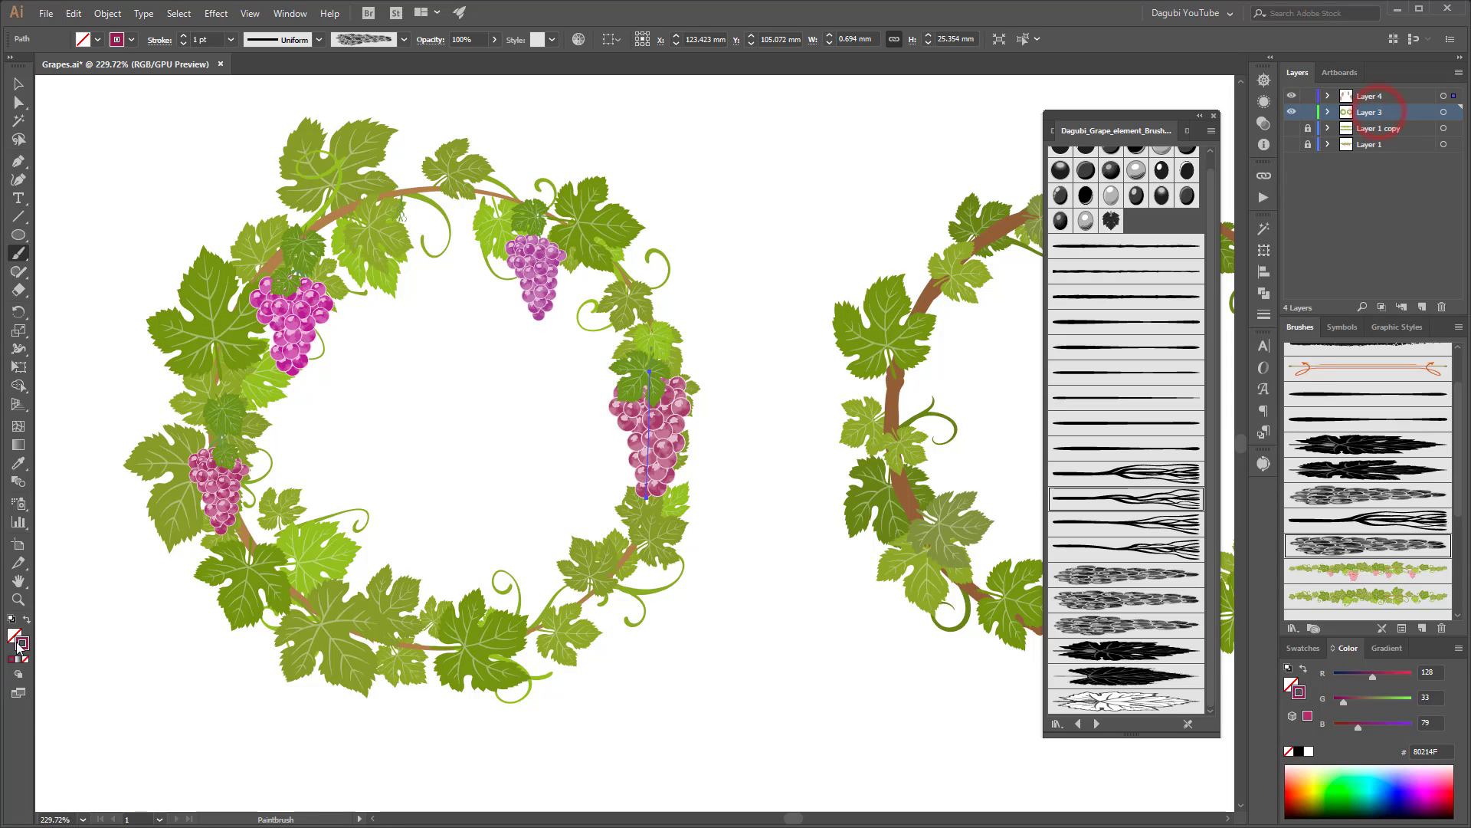
left_click(19, 673)
left_click(60, 694)
left_click_drag(606, 243, 606, 305)
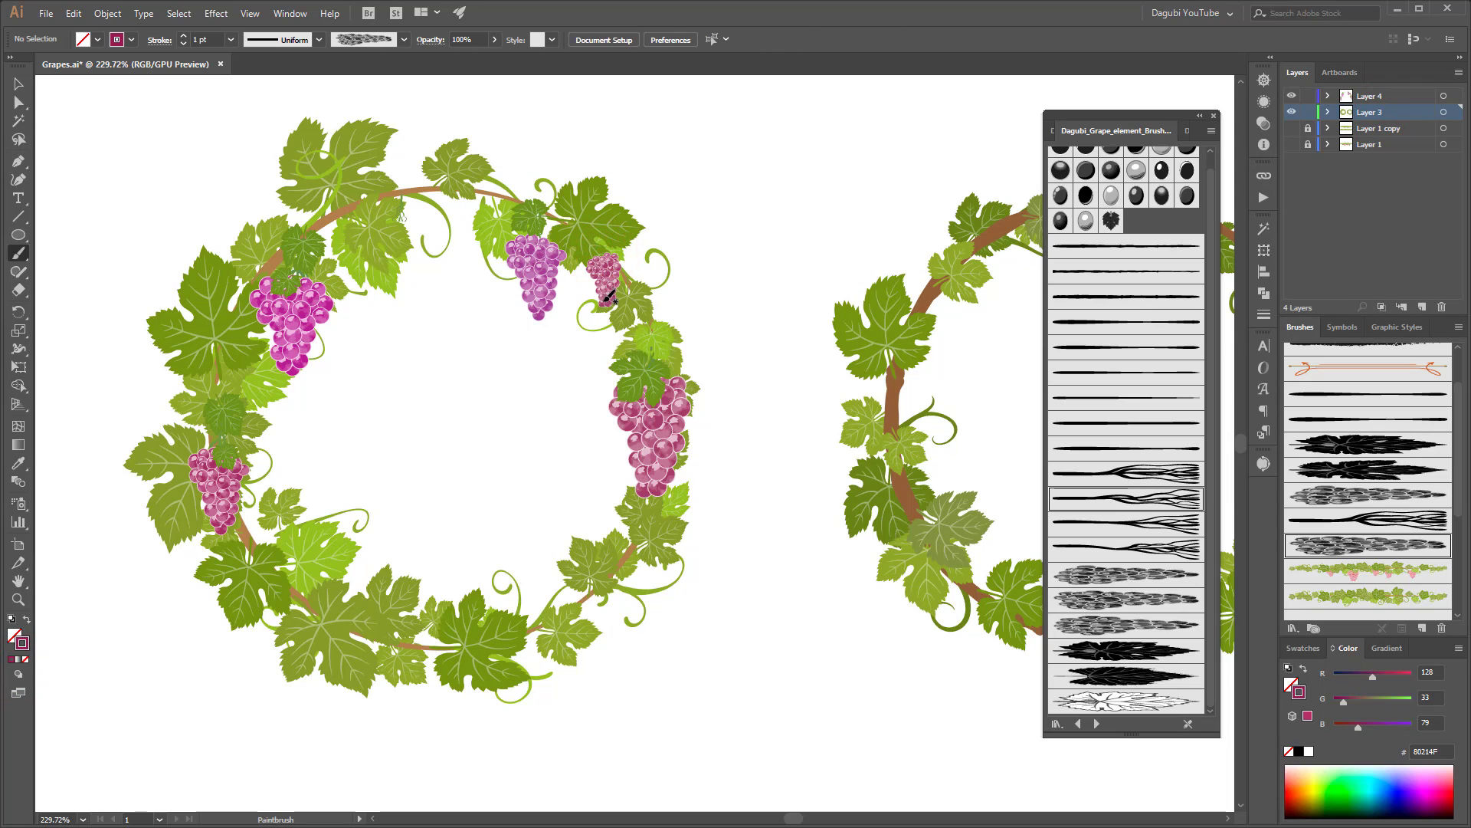
left_click(607, 278, "ctrl")
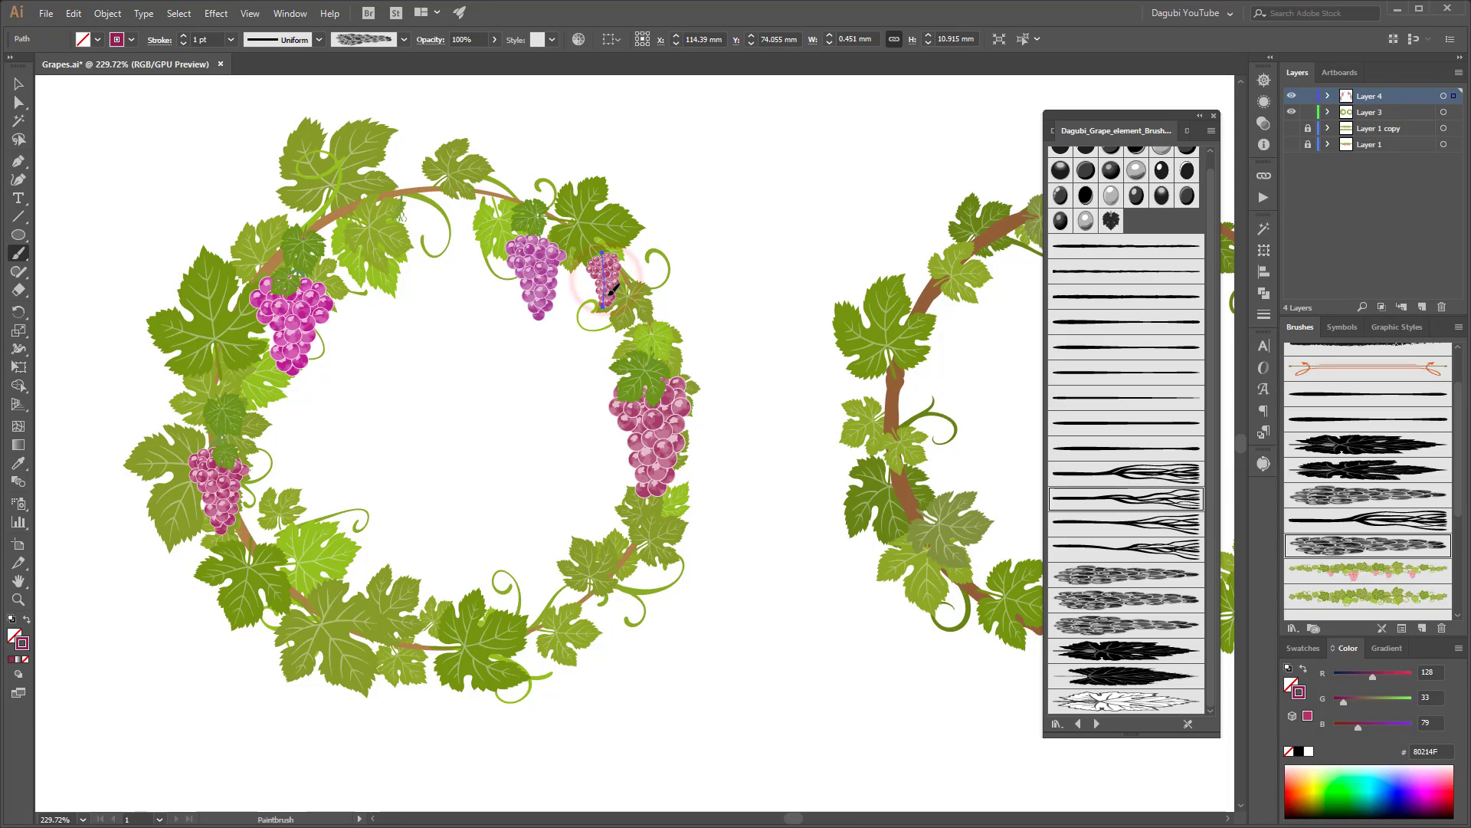
left_click(1003, 299, "ctrl")
left_click(1379, 112)
left_click(1308, 95)
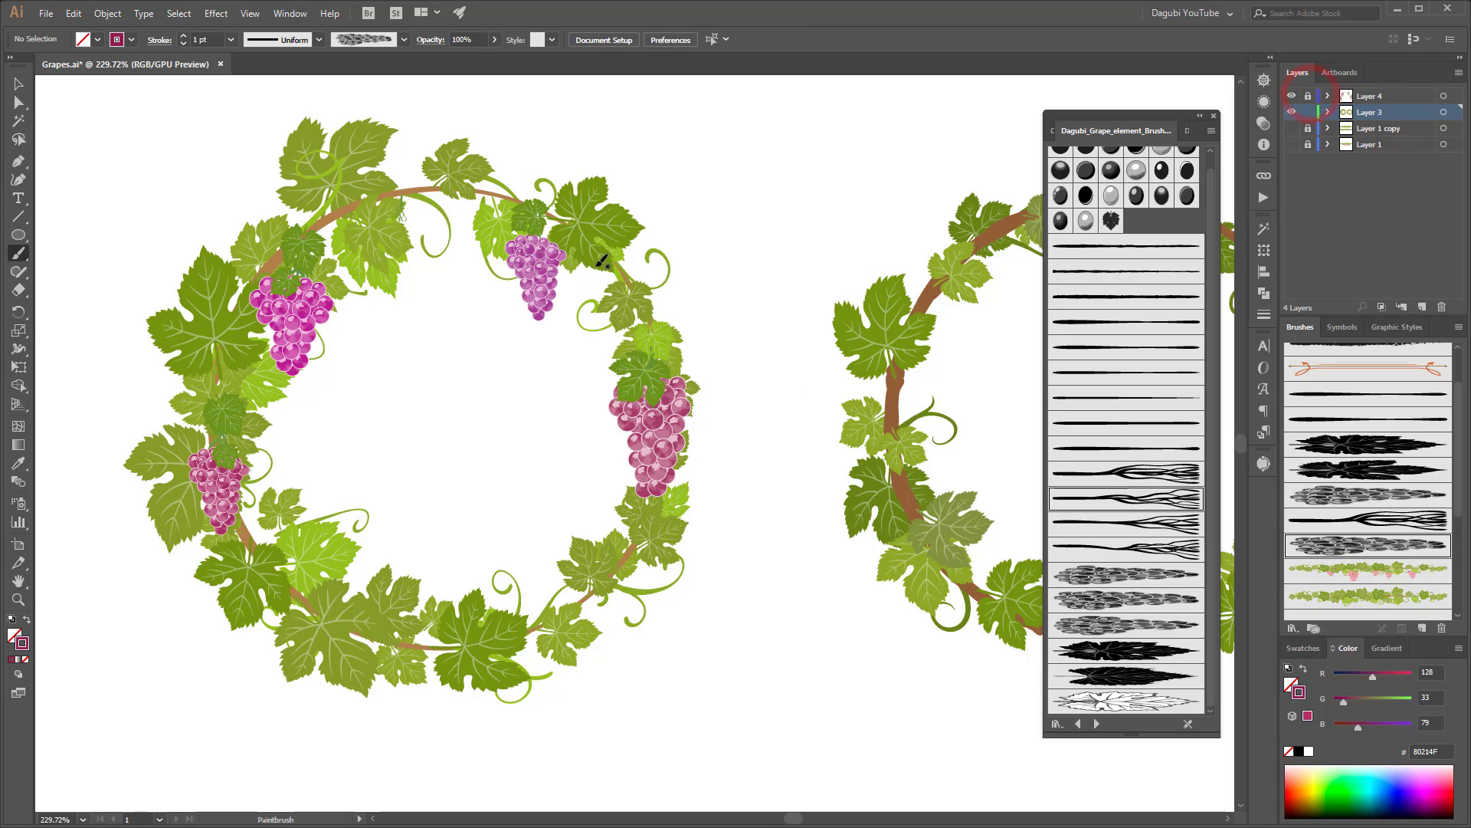
Step: Paint small grape clusters at the upper right, lower right, lower left and top of the wreath
left_click_drag(597, 283, 596, 296)
left_click_drag(618, 590, 618, 611)
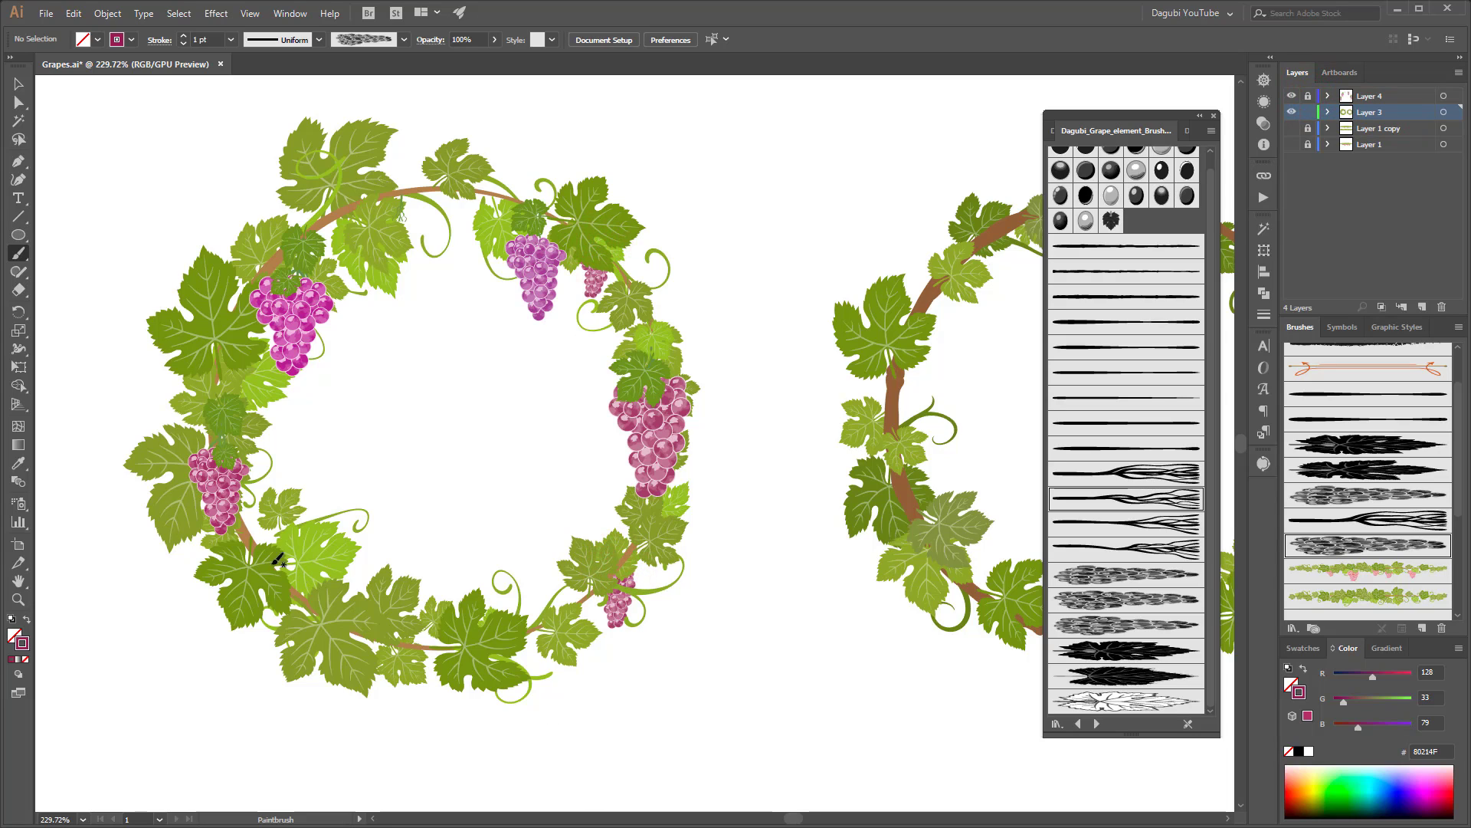
left_click_drag(268, 571, 267, 613)
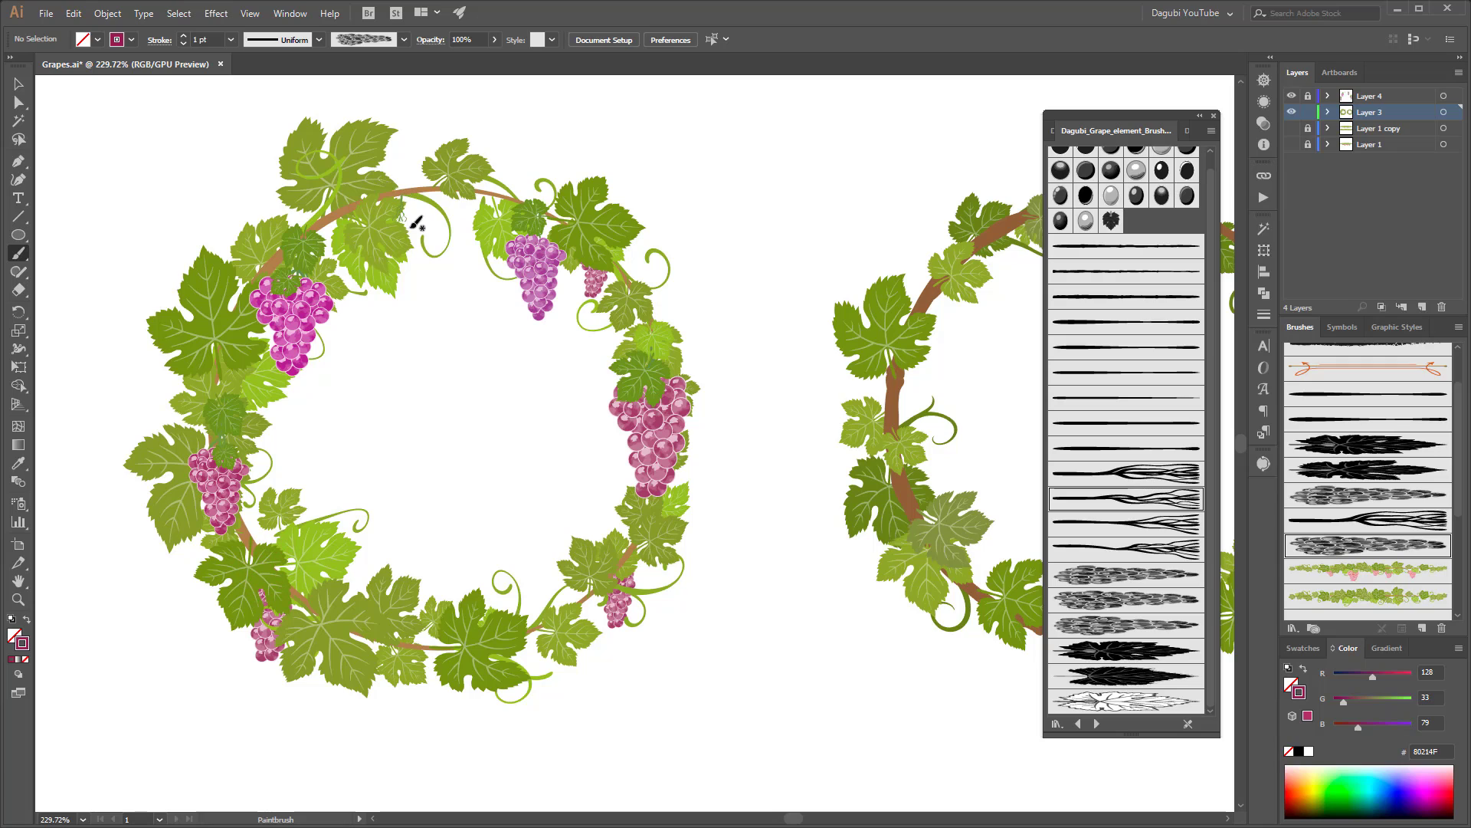
left_click_drag(401, 213, 404, 228)
Step: Pan to the right wreath and set up the Grapes element 11 brush in green on Layer 4
left_click_drag(970, 421, 554, 425)
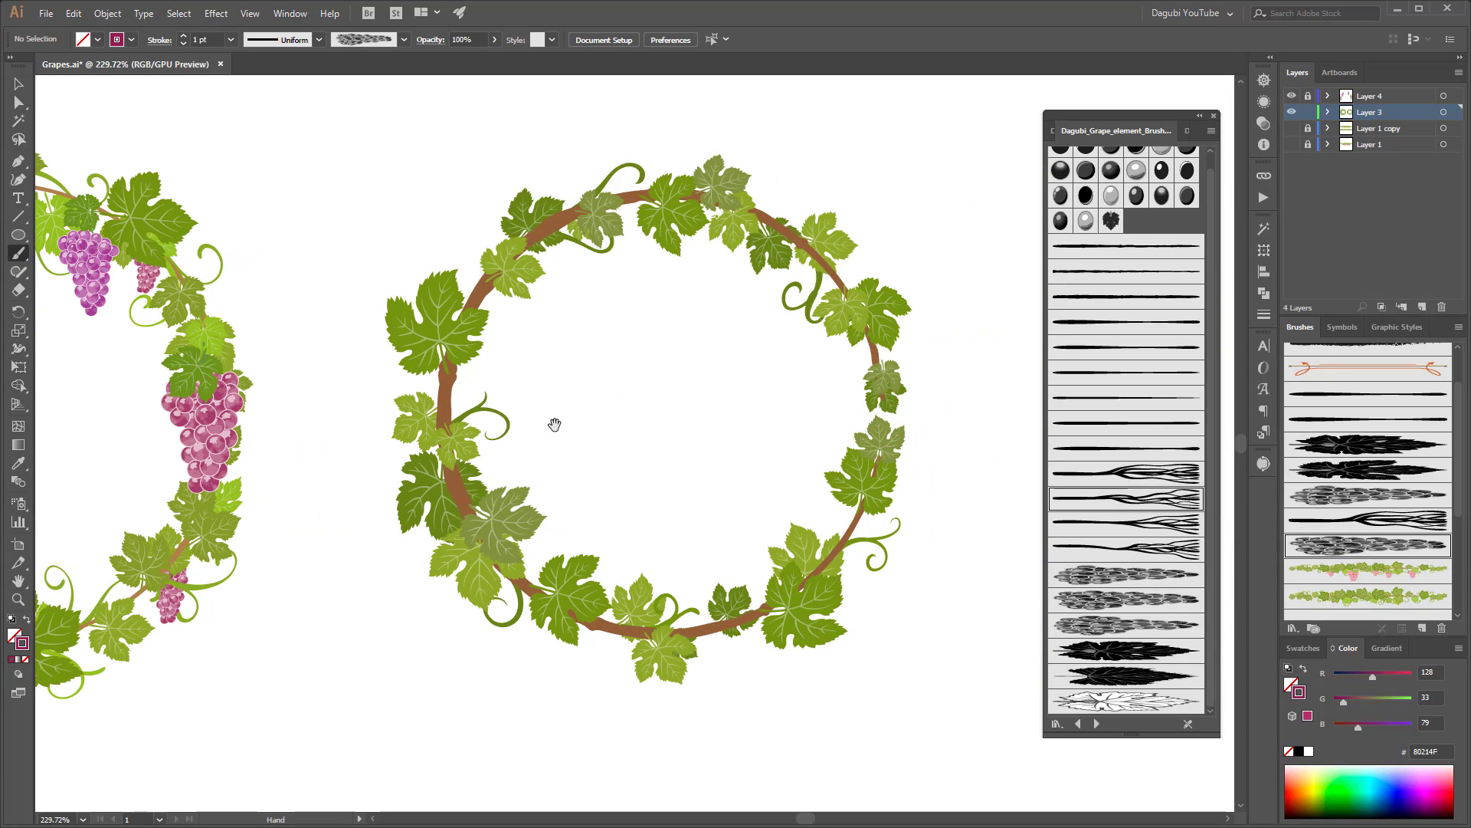
left_click(1078, 723)
left_click(1173, 500)
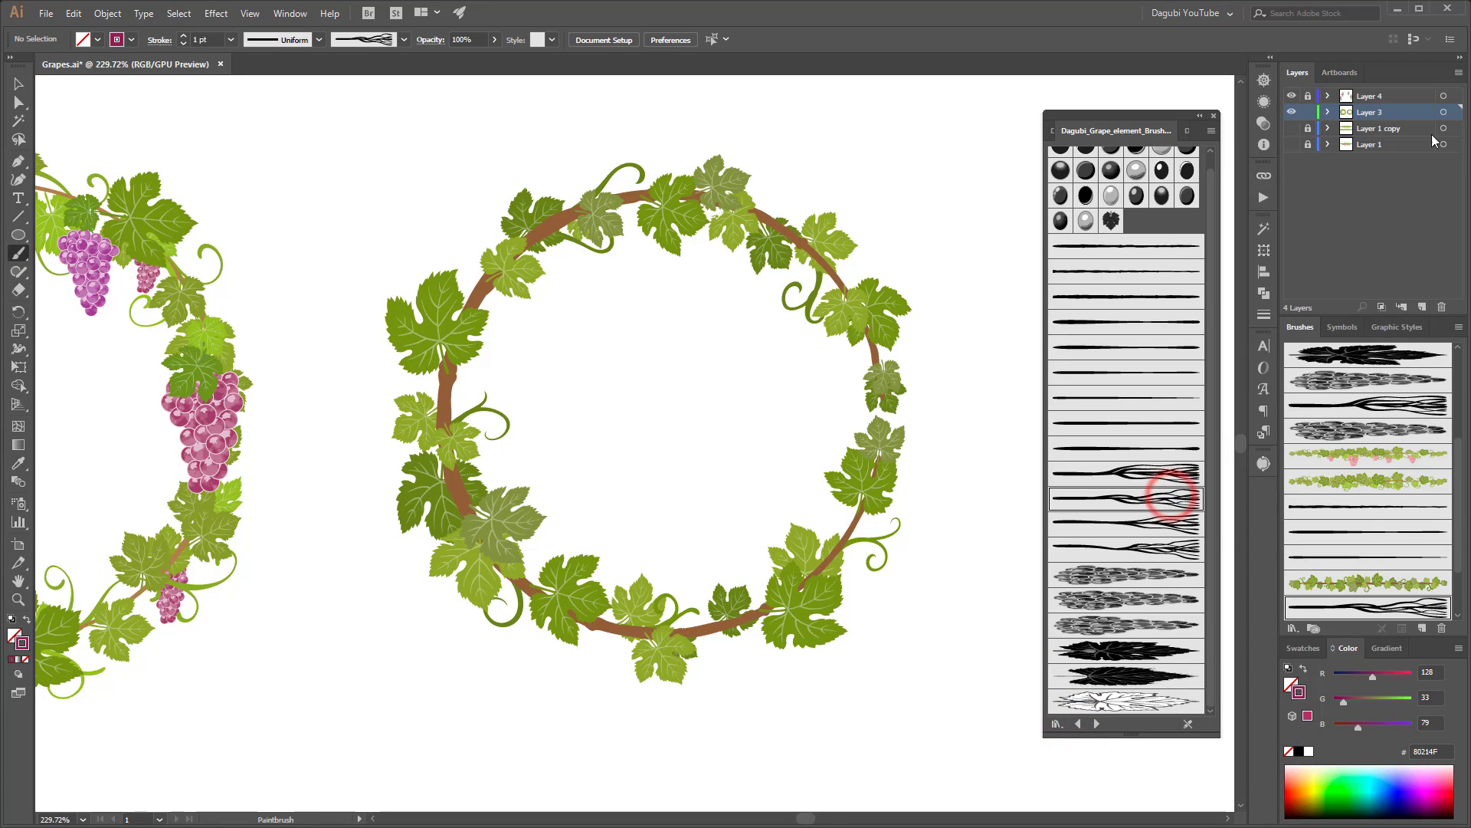
left_click(1419, 94)
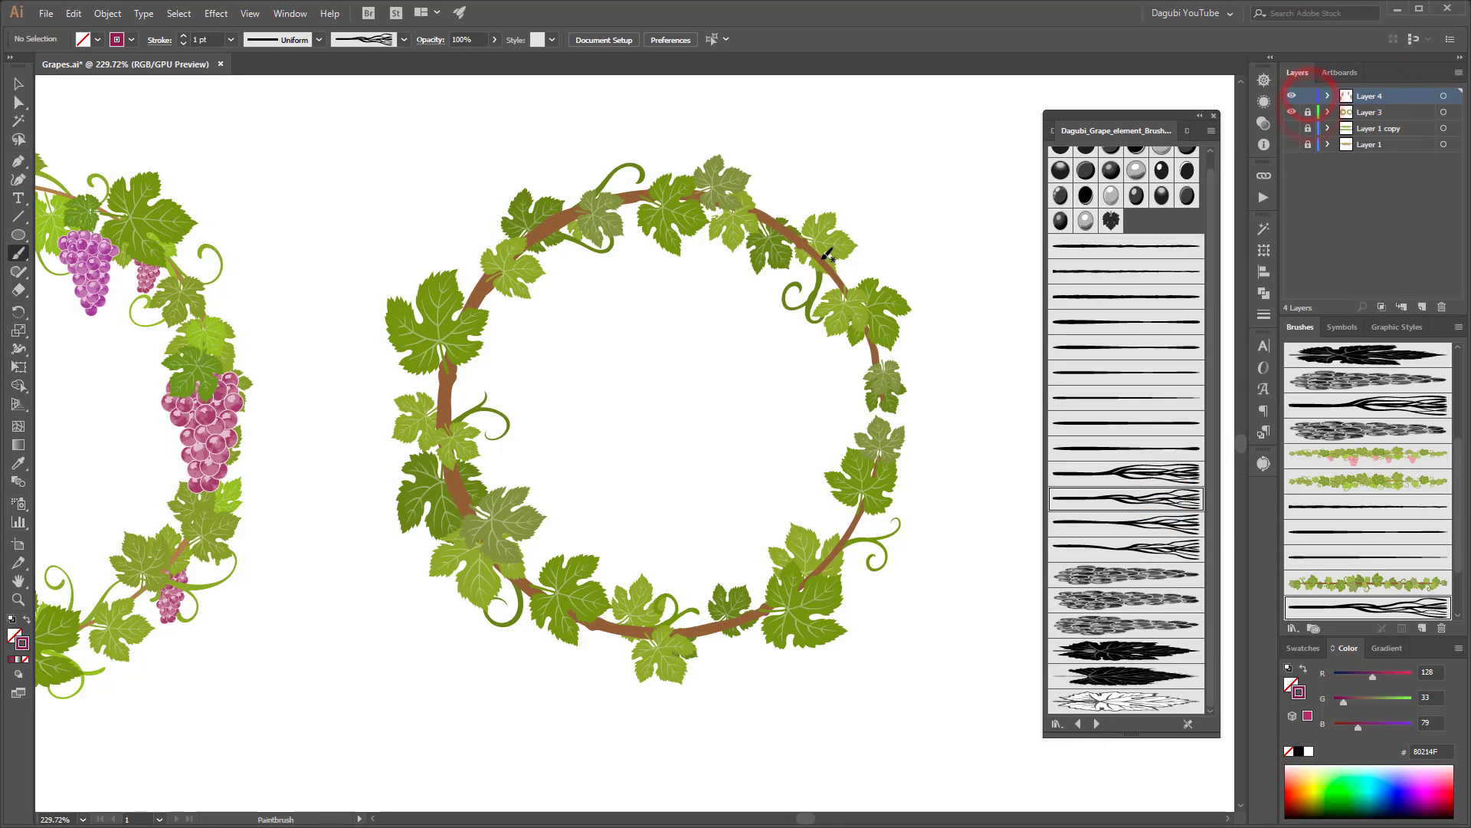
left_click(1303, 648)
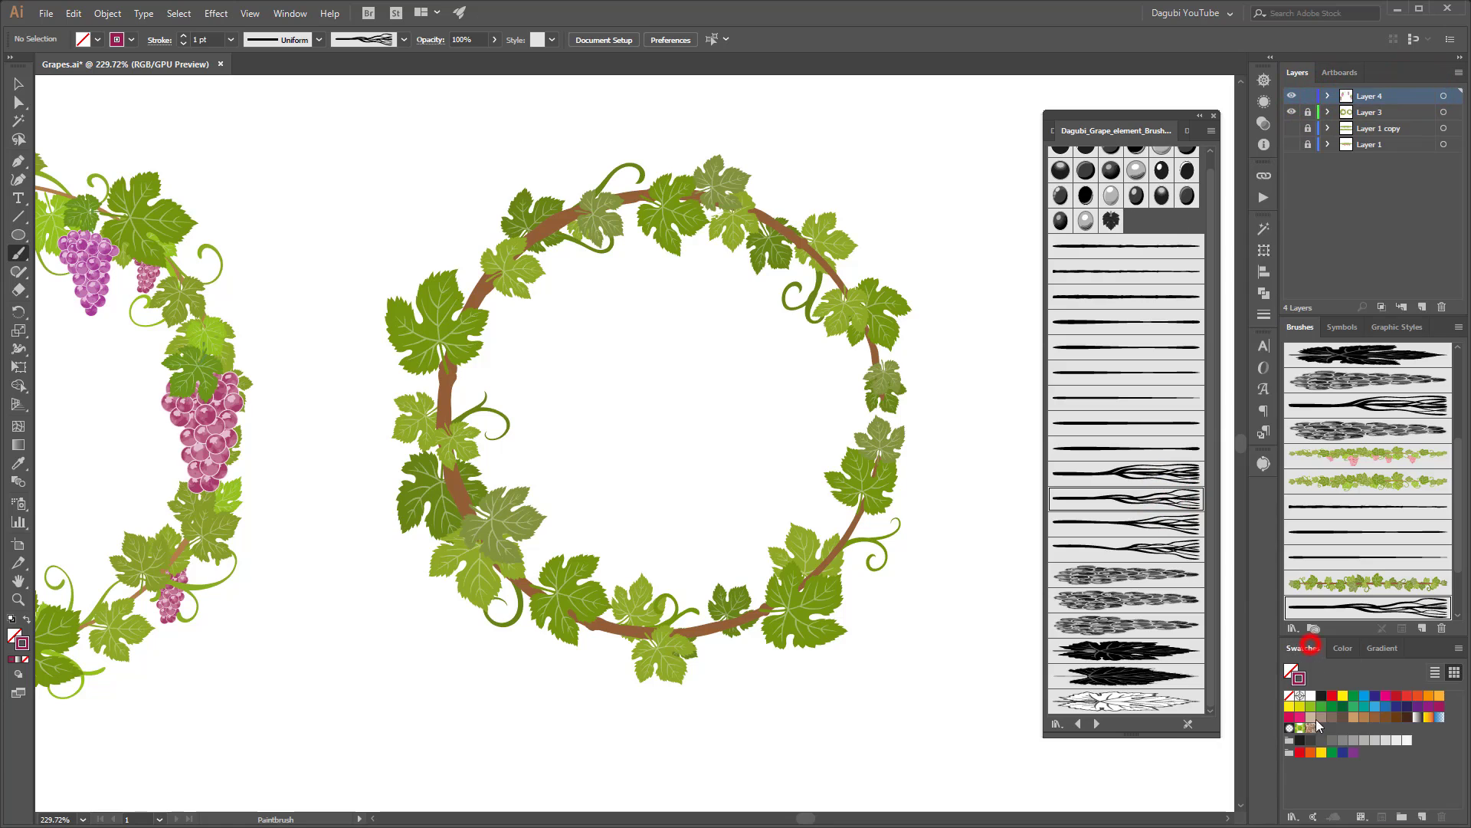
left_click(1311, 706)
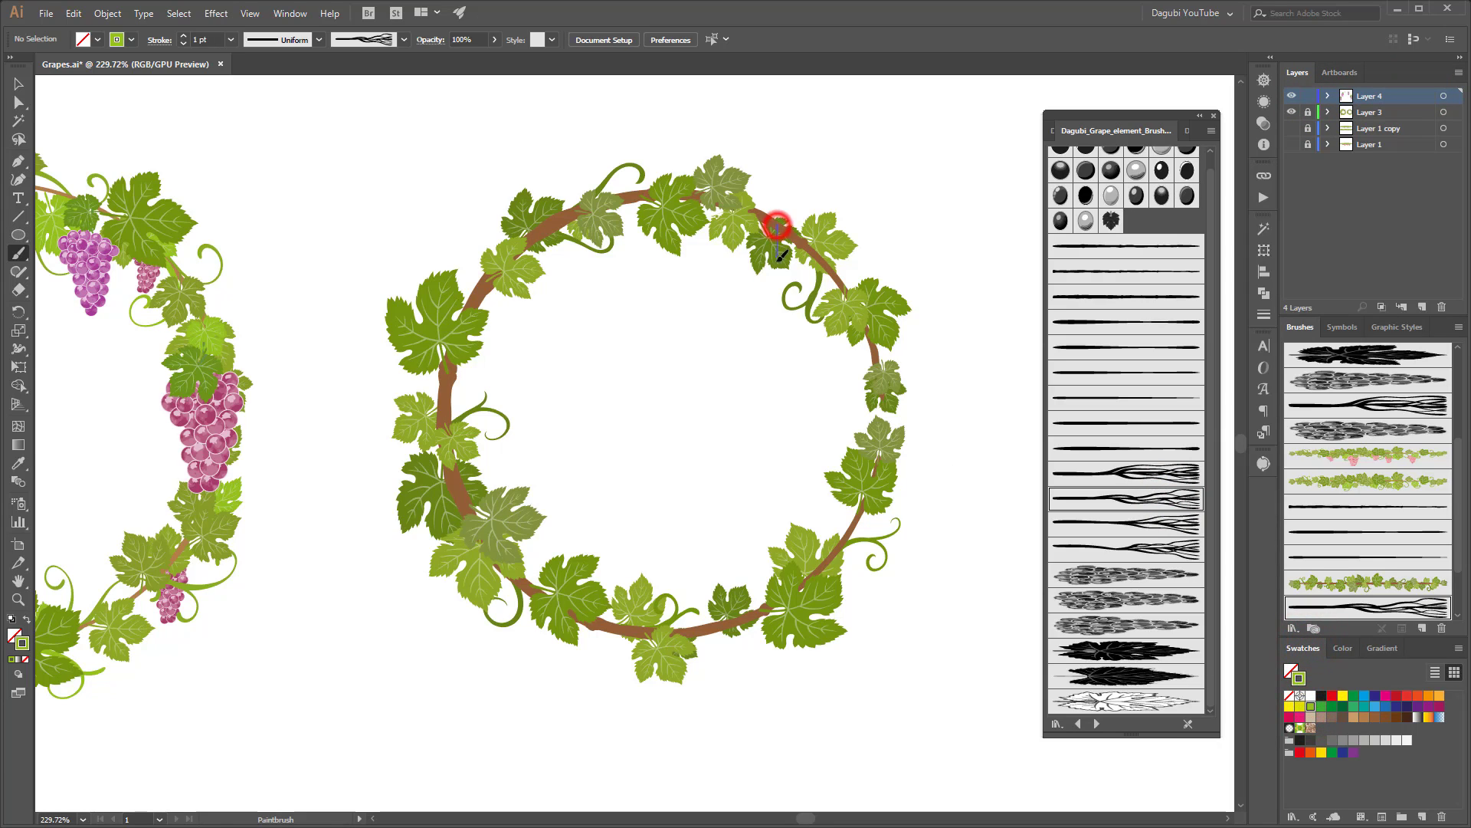
Step: Paint green sprigs on the right wreath's upper right, left and right sides, undoing one at the top
left_click_drag(777, 224, 778, 259)
left_click_drag(479, 336, 480, 341)
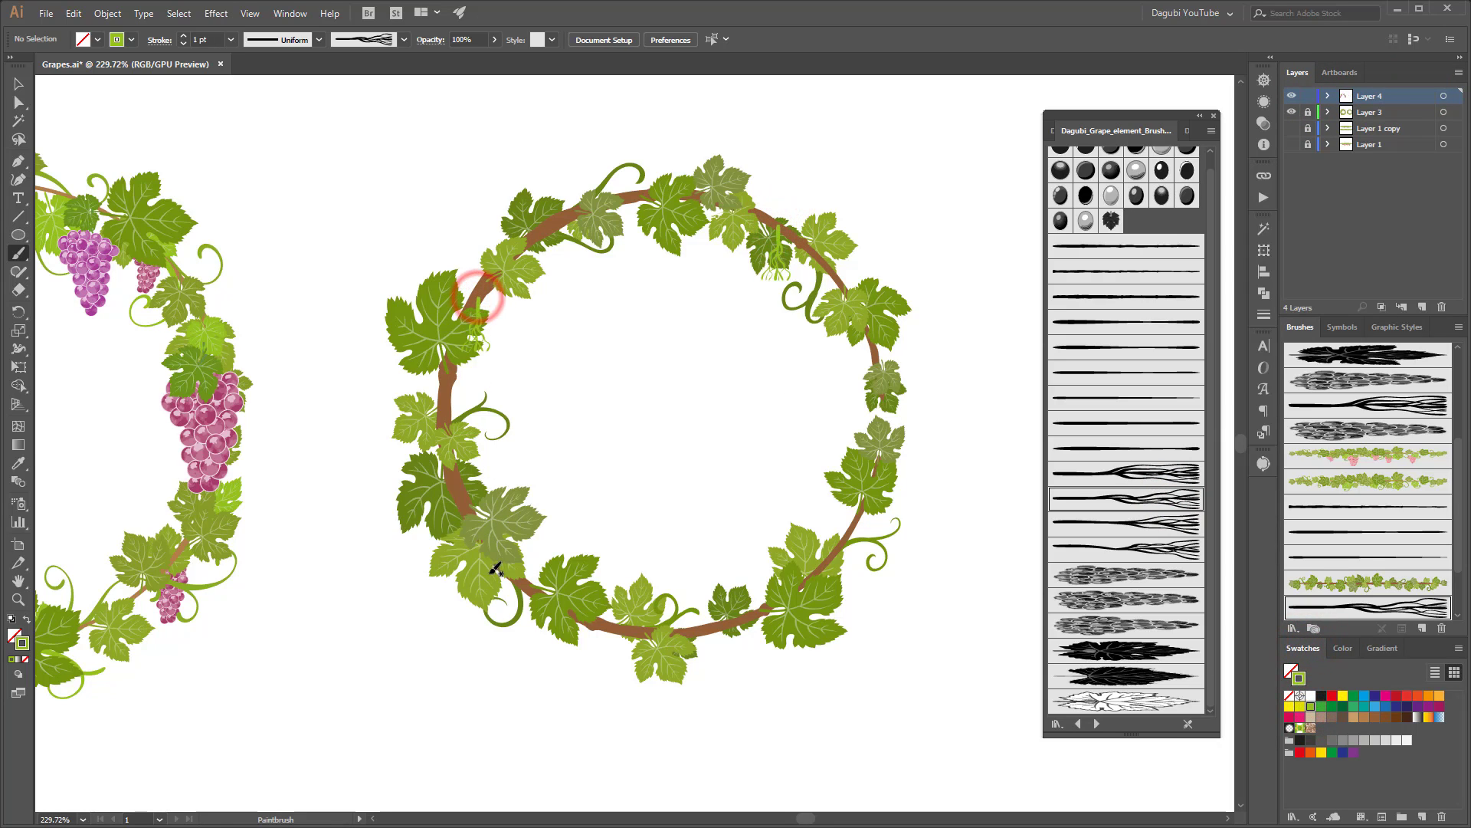
left_click_drag(633, 191, 633, 237)
key("ctrl+z")
left_click_drag(875, 332, 872, 379)
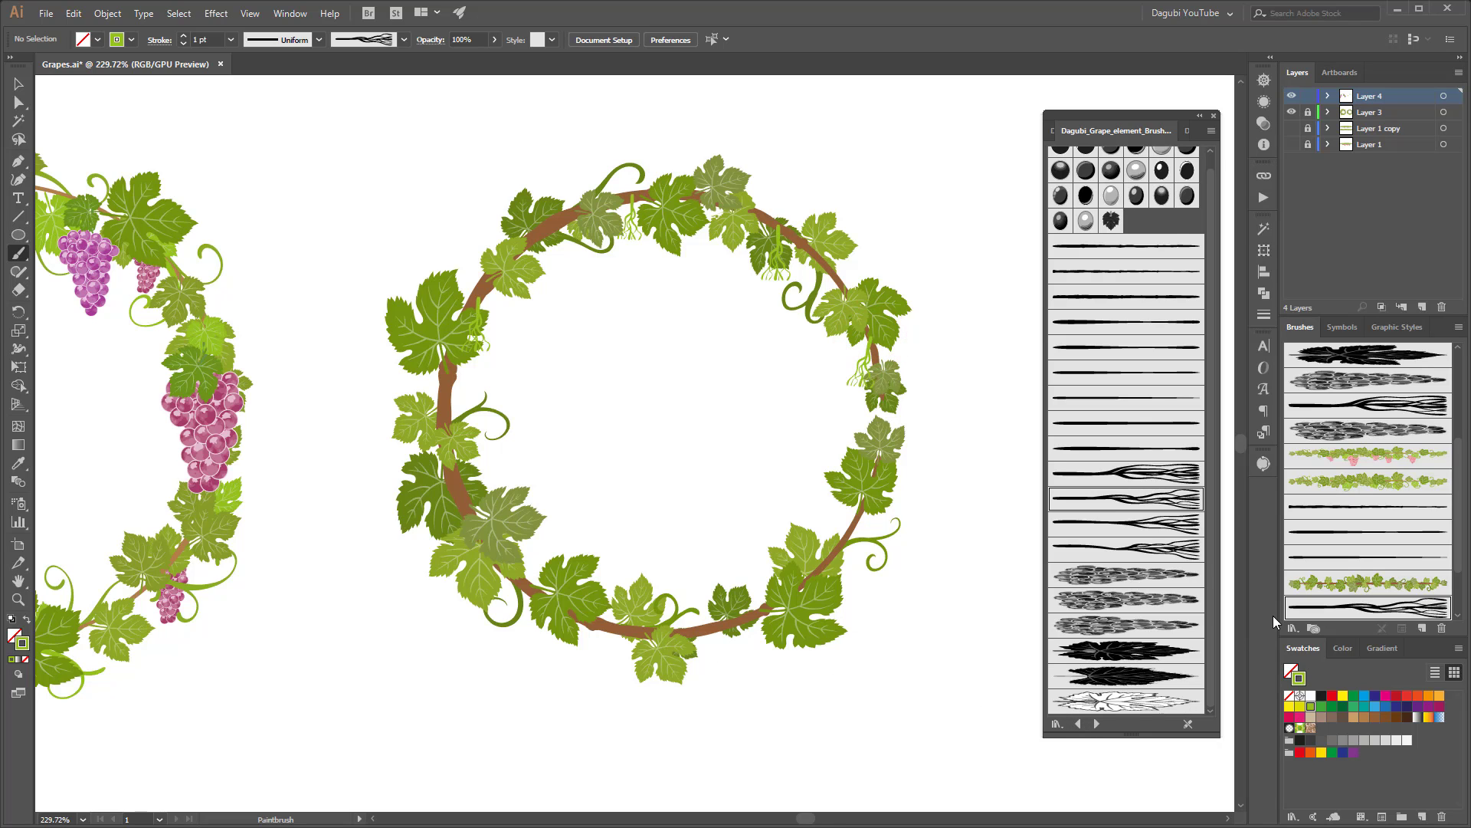
left_click(1085, 722)
left_click(1080, 722)
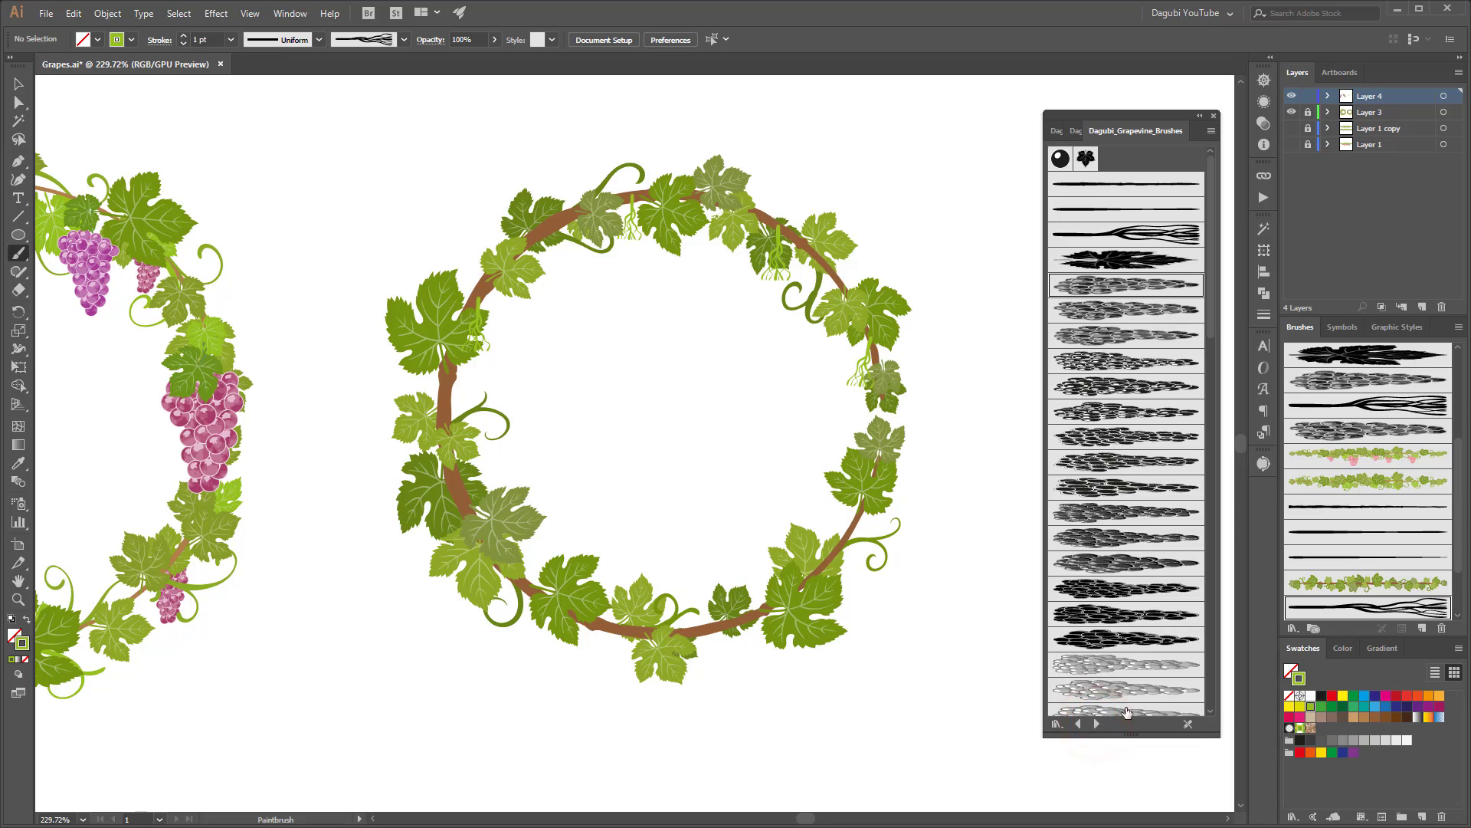
left_click(1212, 288)
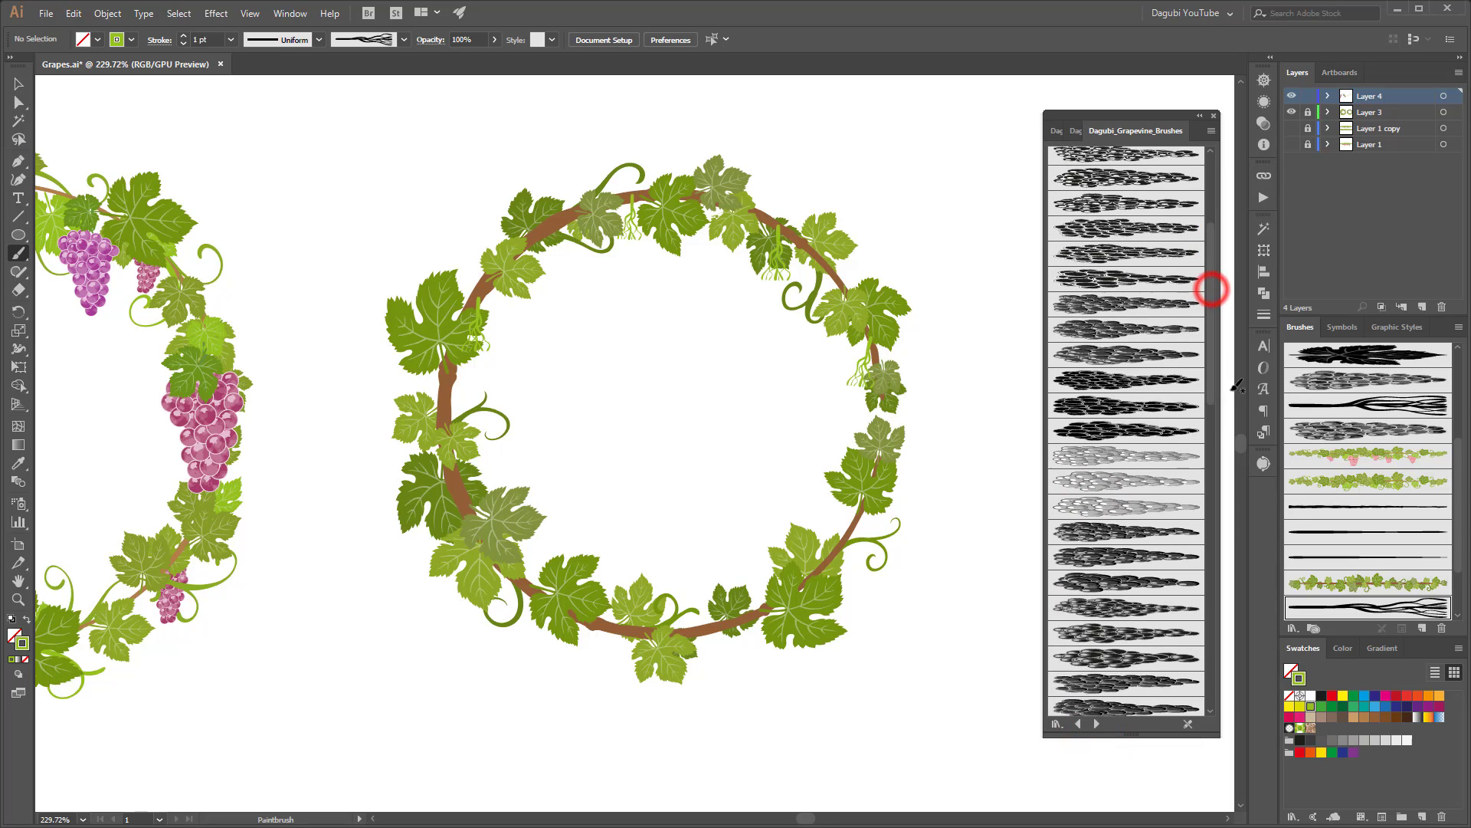
Step: Paint four trial red grape clusters beside the right wreath, each with a different grape brush
left_click(1396, 695)
left_click(1128, 557)
left_click_drag(962, 237, 966, 260)
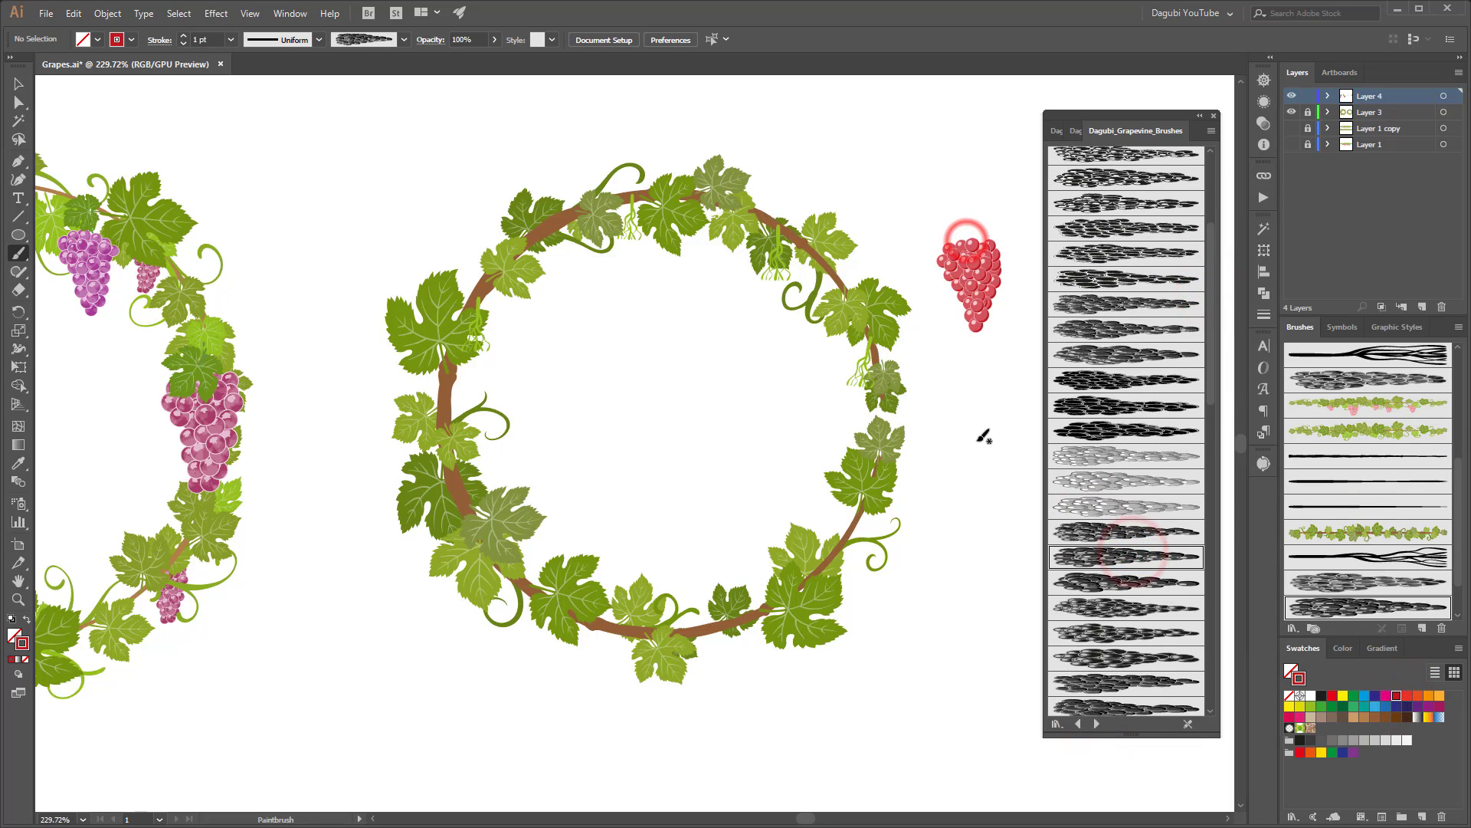
left_click(1094, 631)
left_click_drag(971, 387, 975, 418)
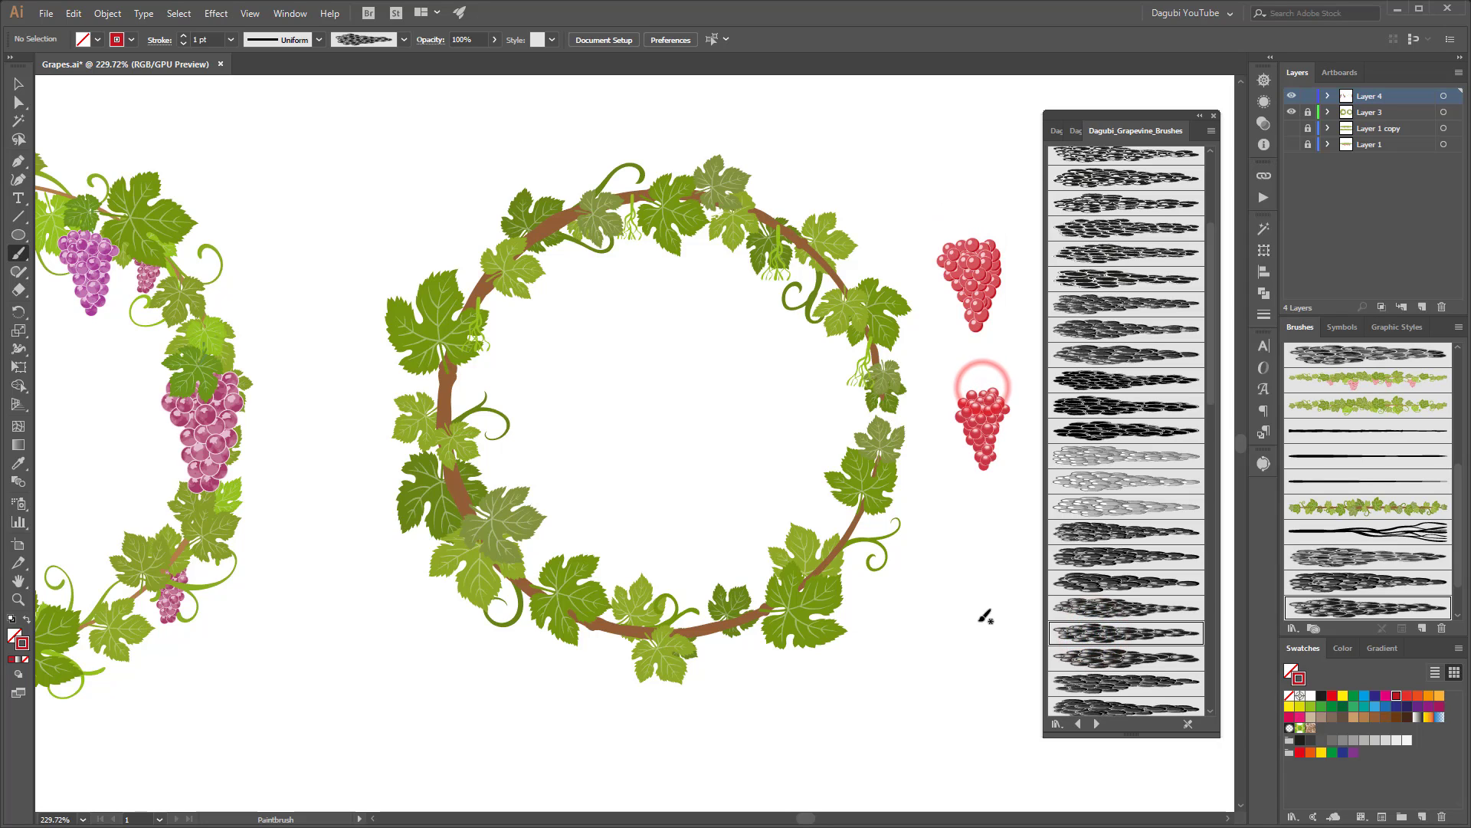
left_click(1125, 679)
left_click_drag(971, 542, 974, 571)
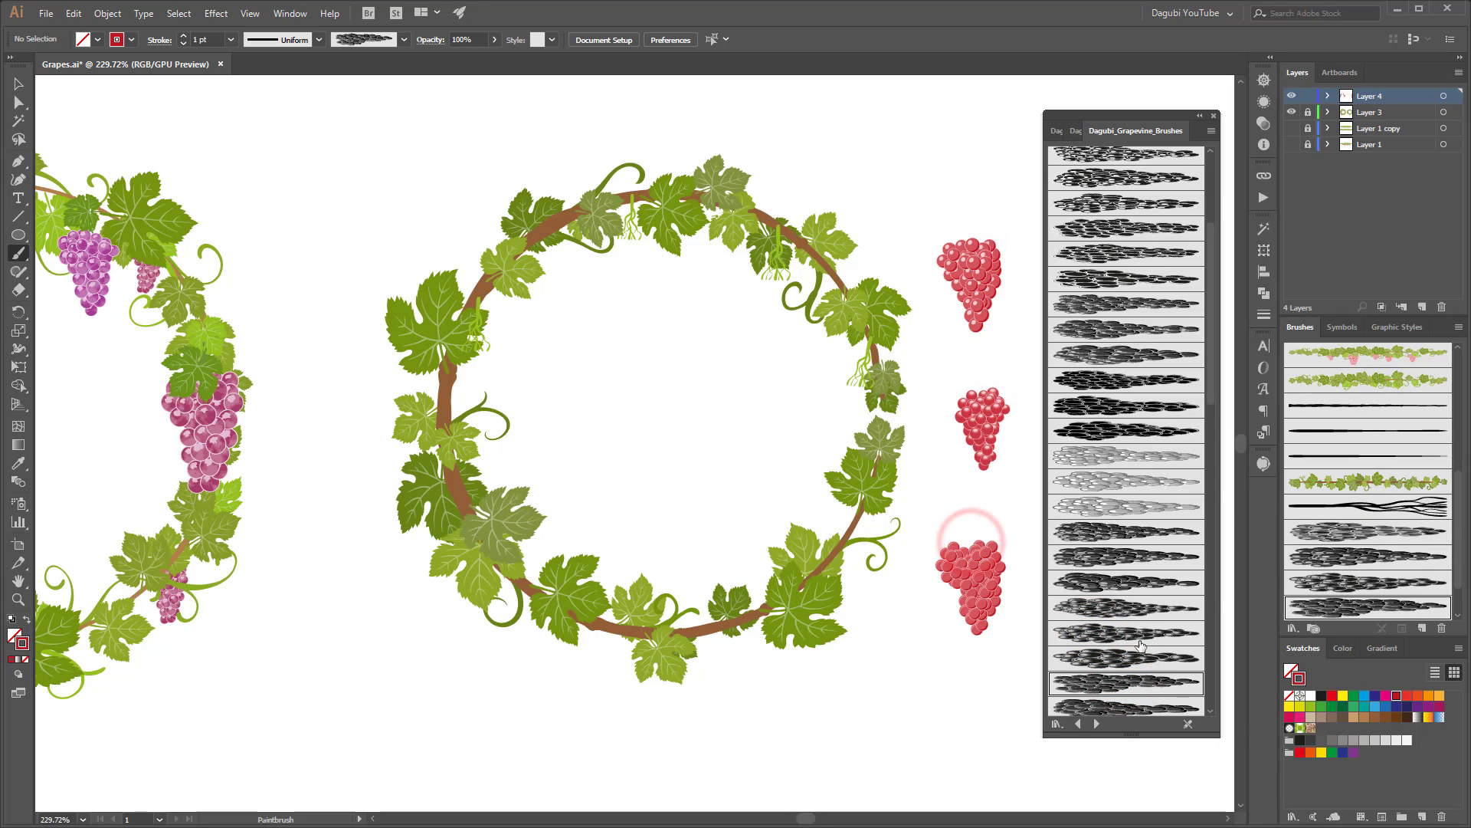
left_click(1103, 325)
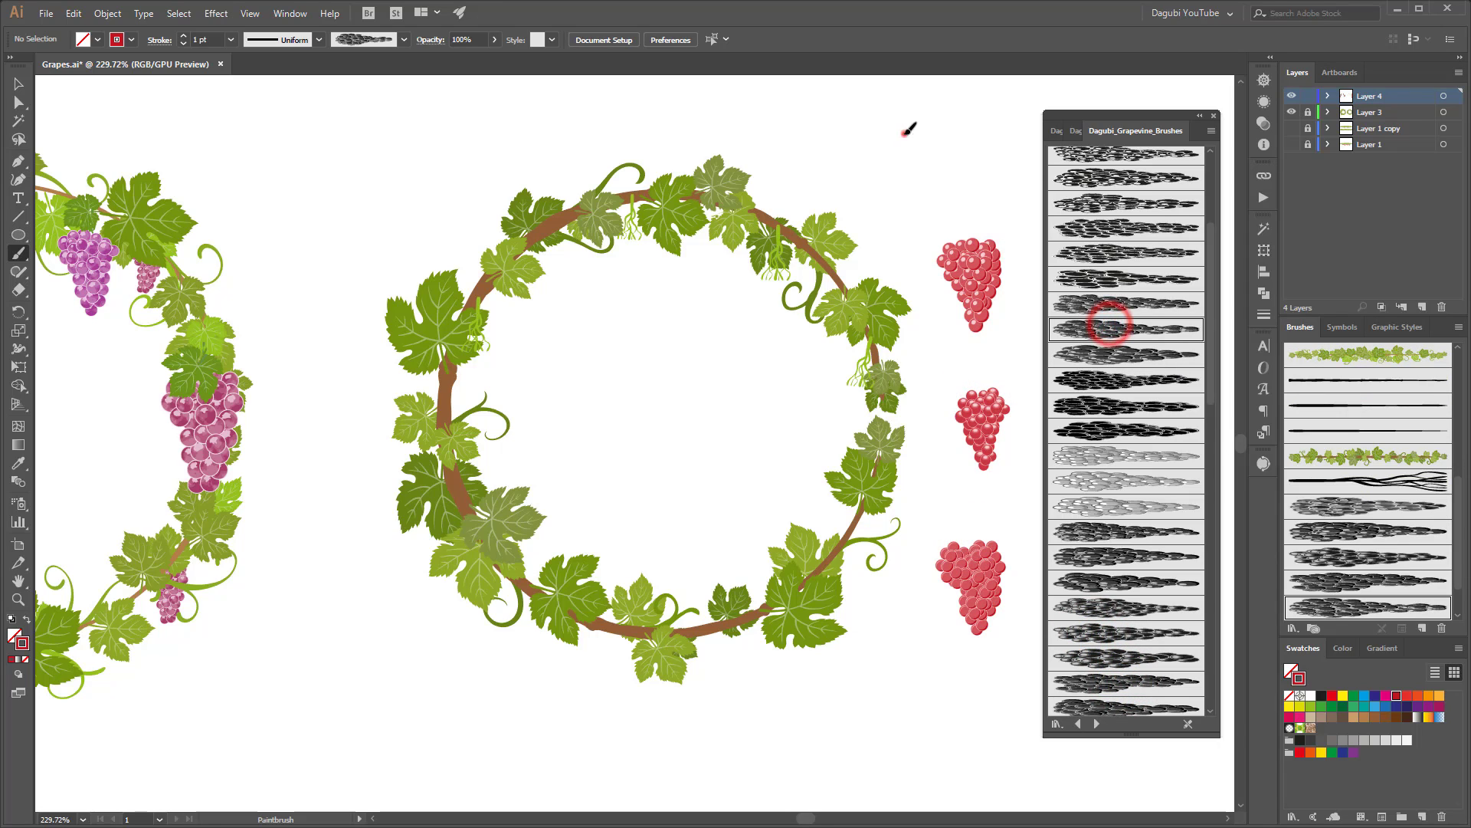
left_click_drag(904, 123, 906, 153)
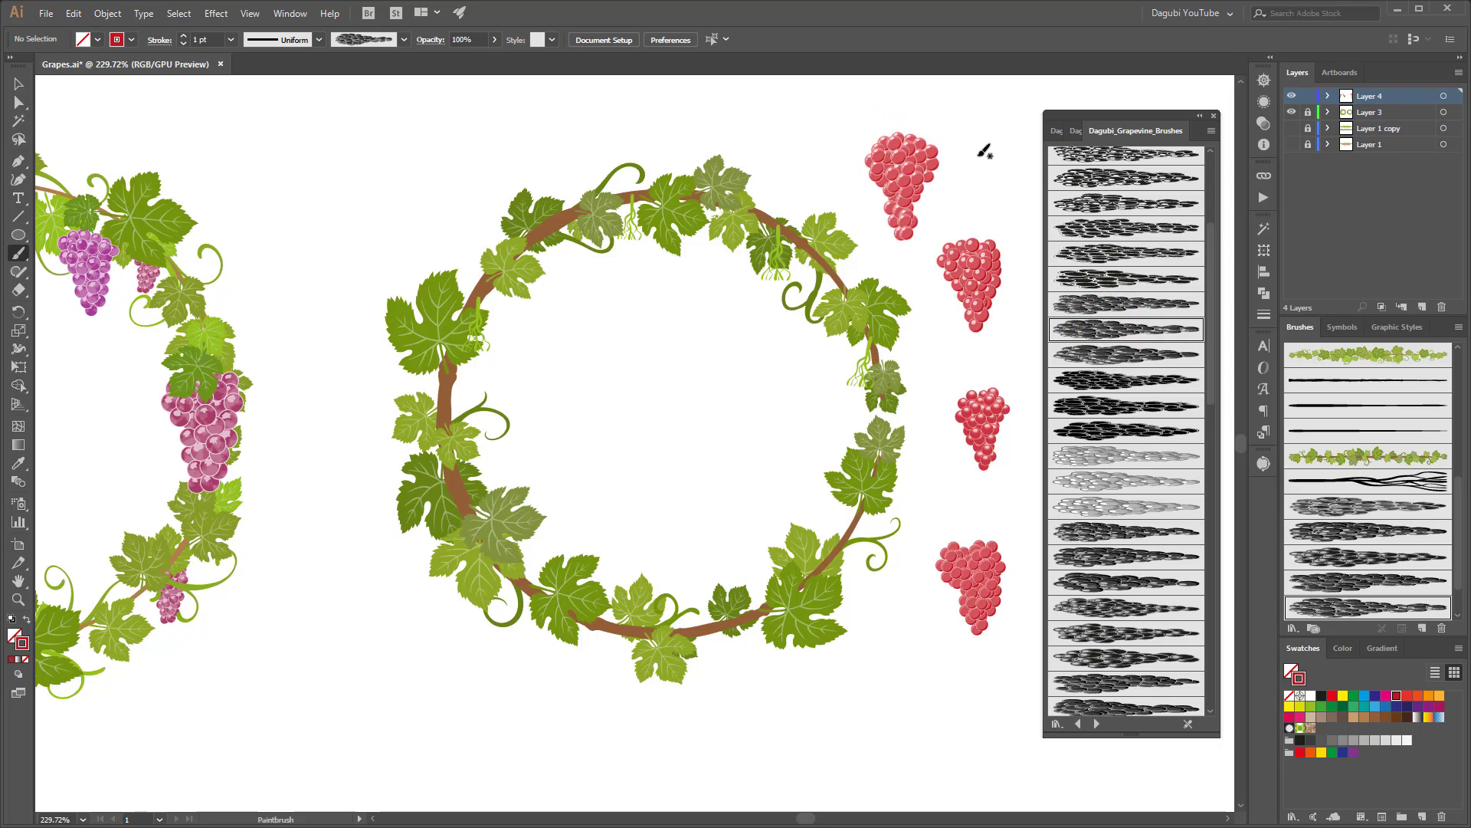
Step: Delete three of the unwanted trial grape clusters
left_click(912, 177, "ctrl")
left_click(985, 418, "ctrl+shift")
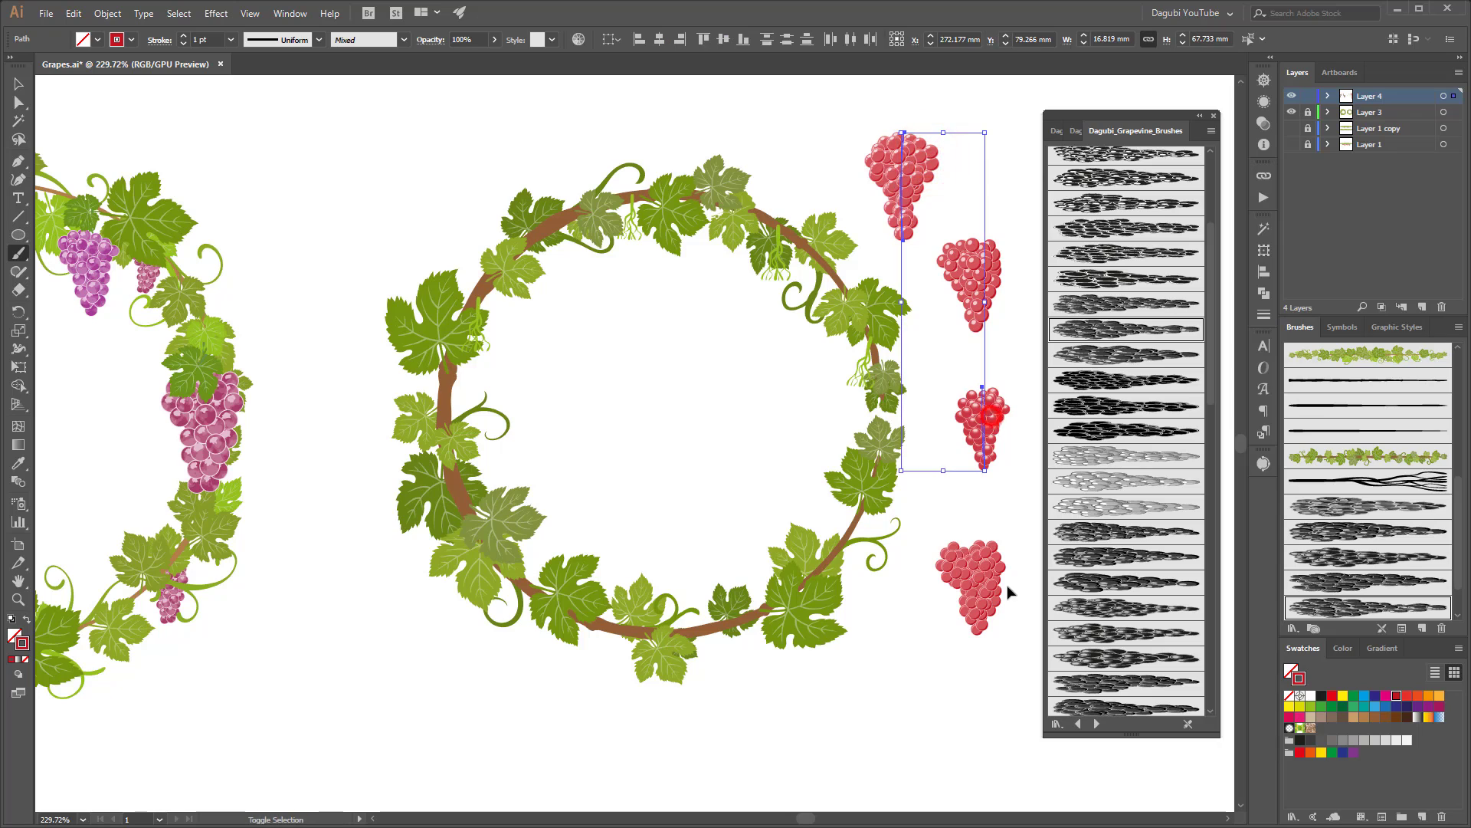
left_click(996, 594, "ctrl+shift")
key("Delete")
Step: Reuse the kept cluster's brush to paint red clusters behind the leaves on the wreath's right and upper right
left_click(991, 291, "ctrl")
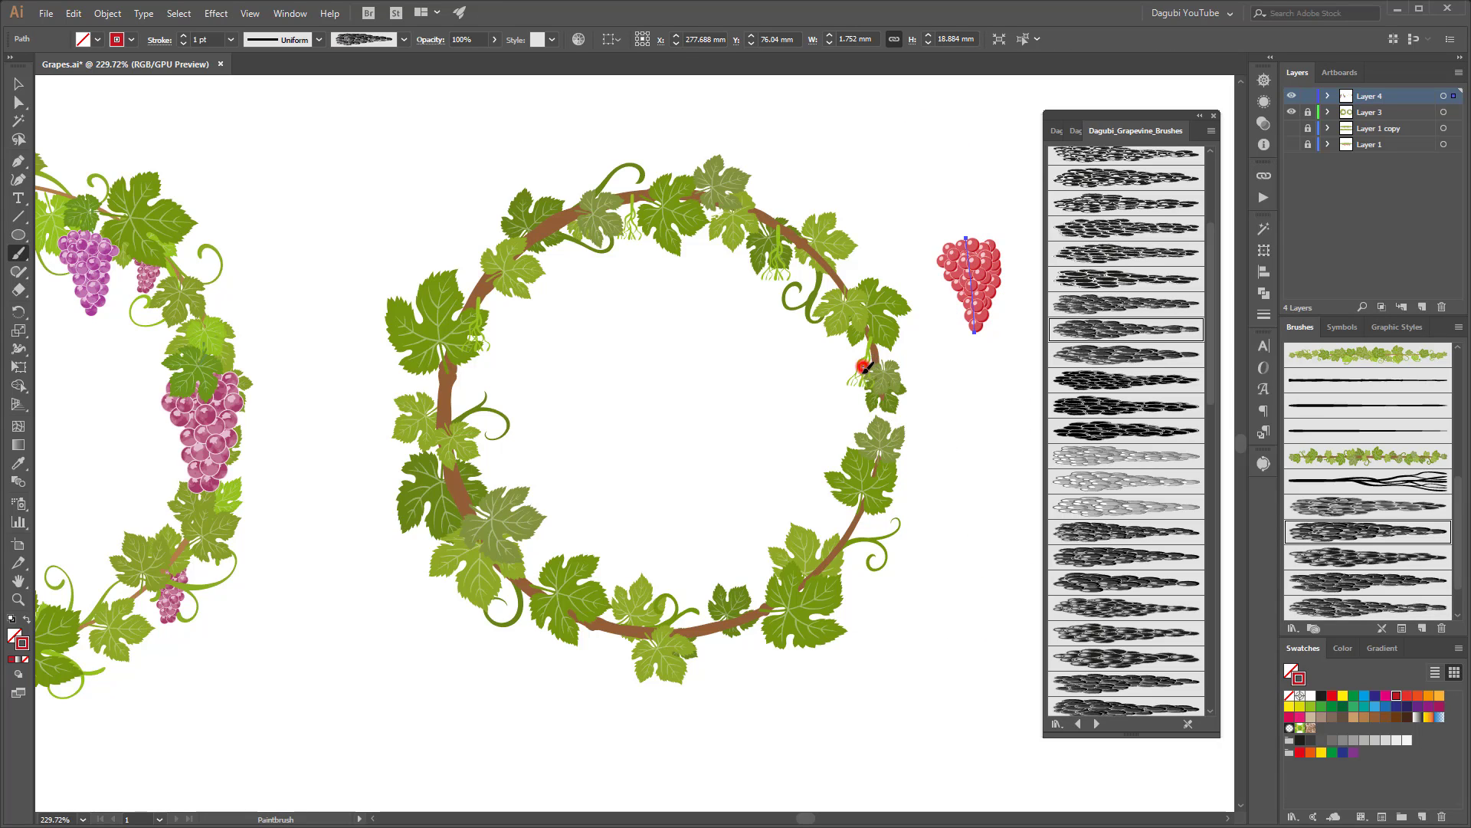
left_click_drag(864, 366, 868, 440)
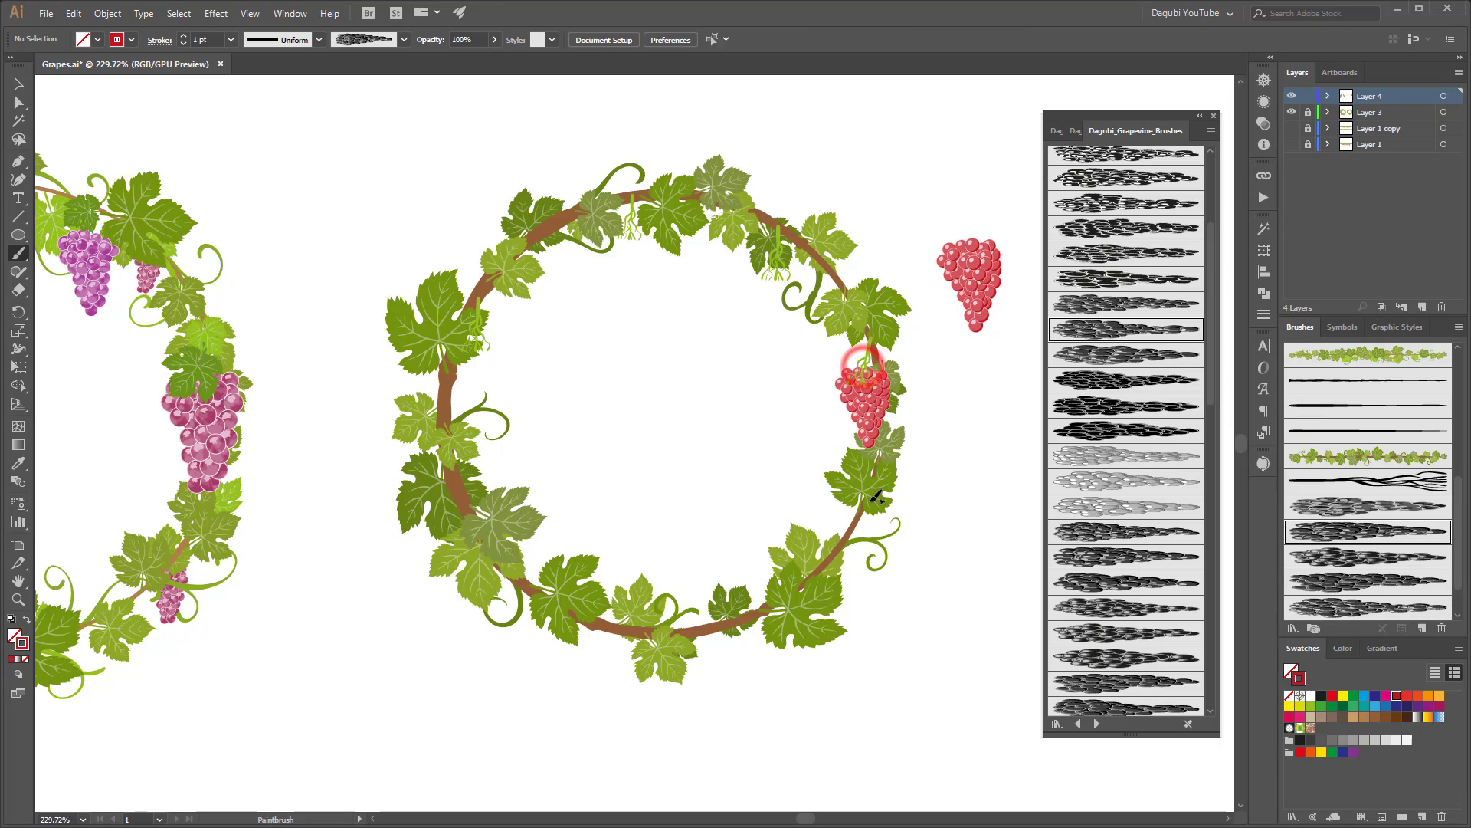
left_click(19, 674)
left_click_drag(864, 412, 883, 529)
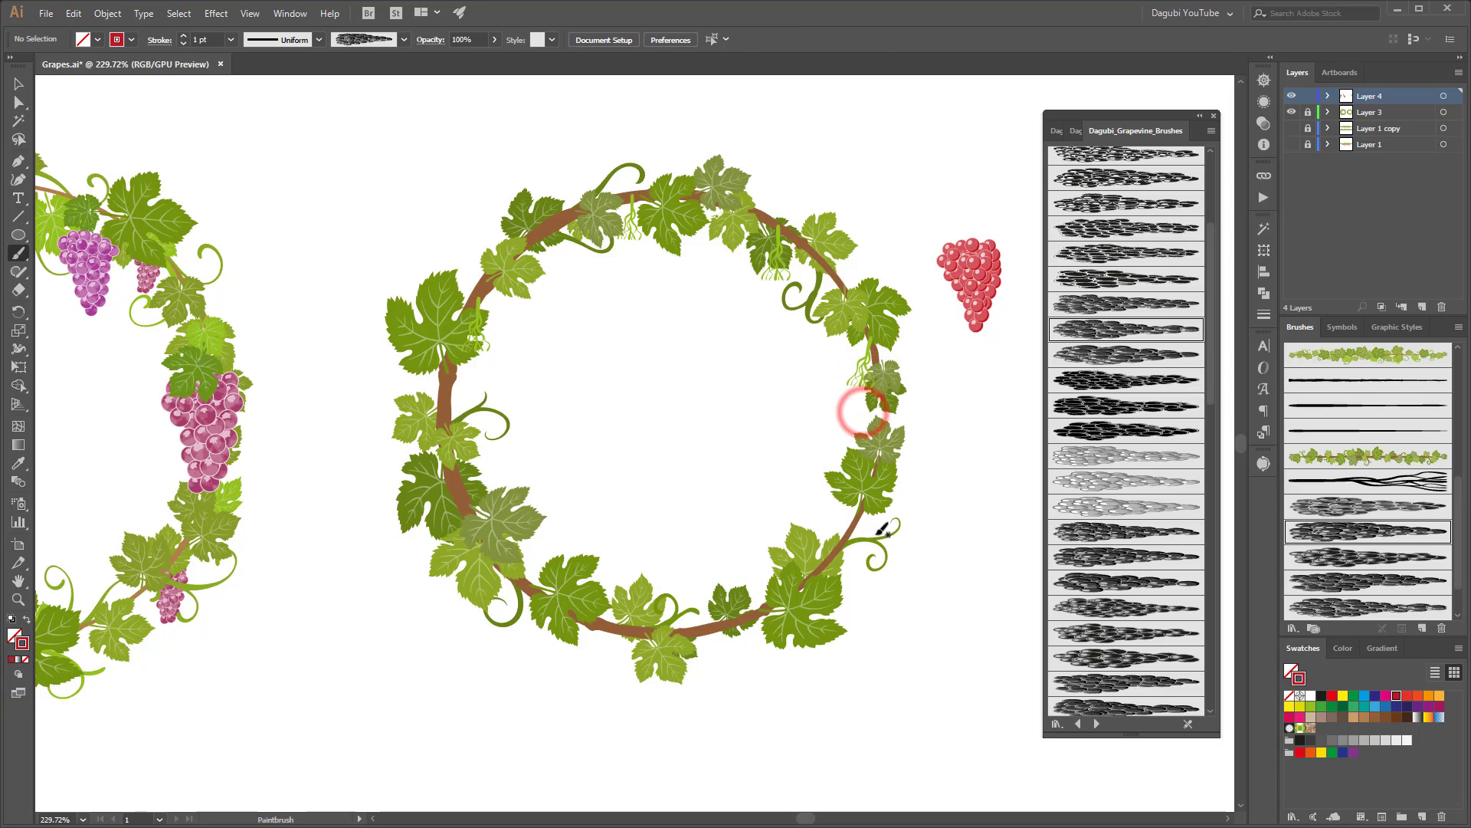
left_click_drag(863, 355, 867, 430)
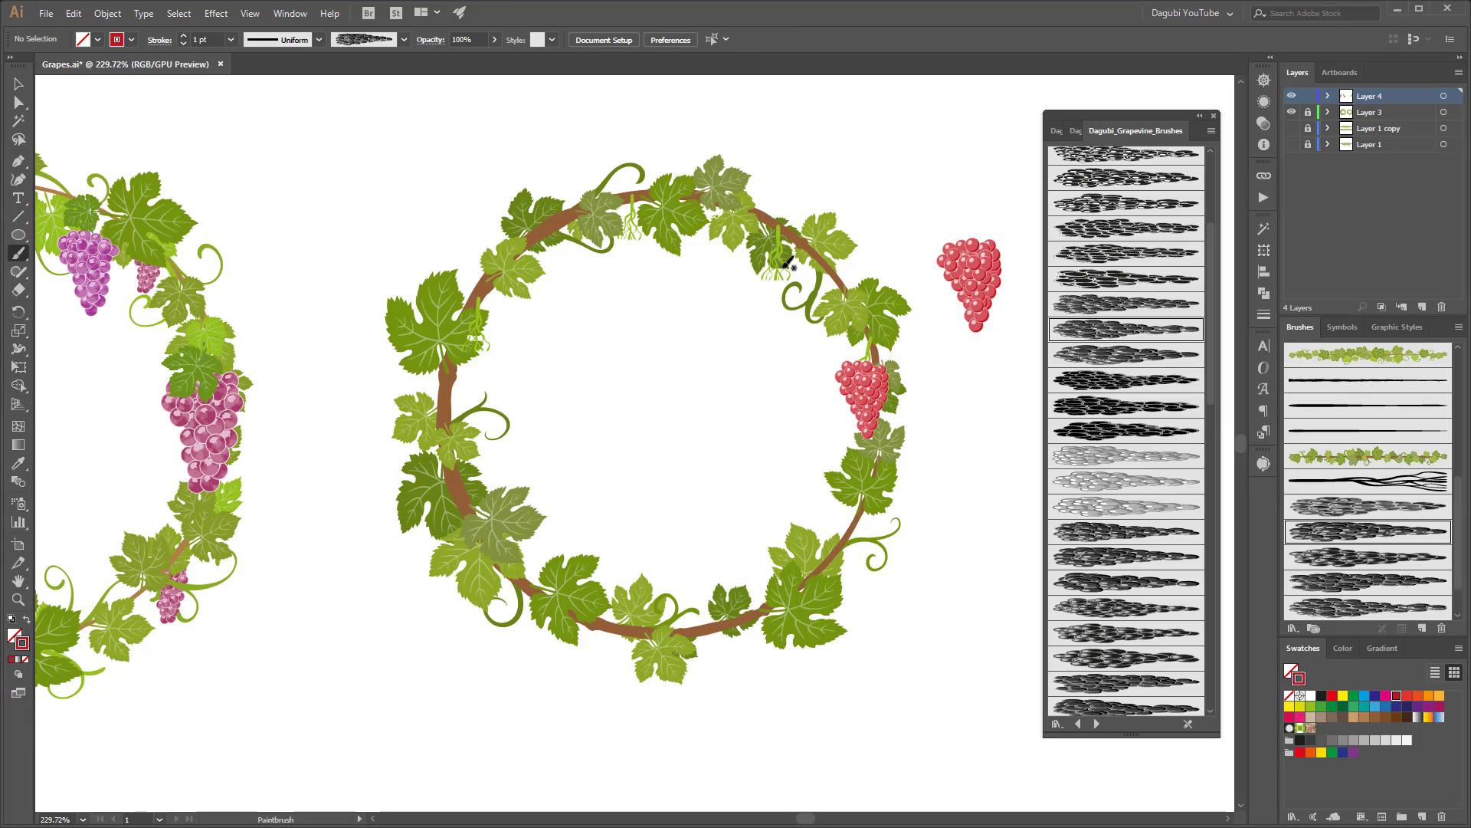
left_click_drag(778, 253, 774, 314)
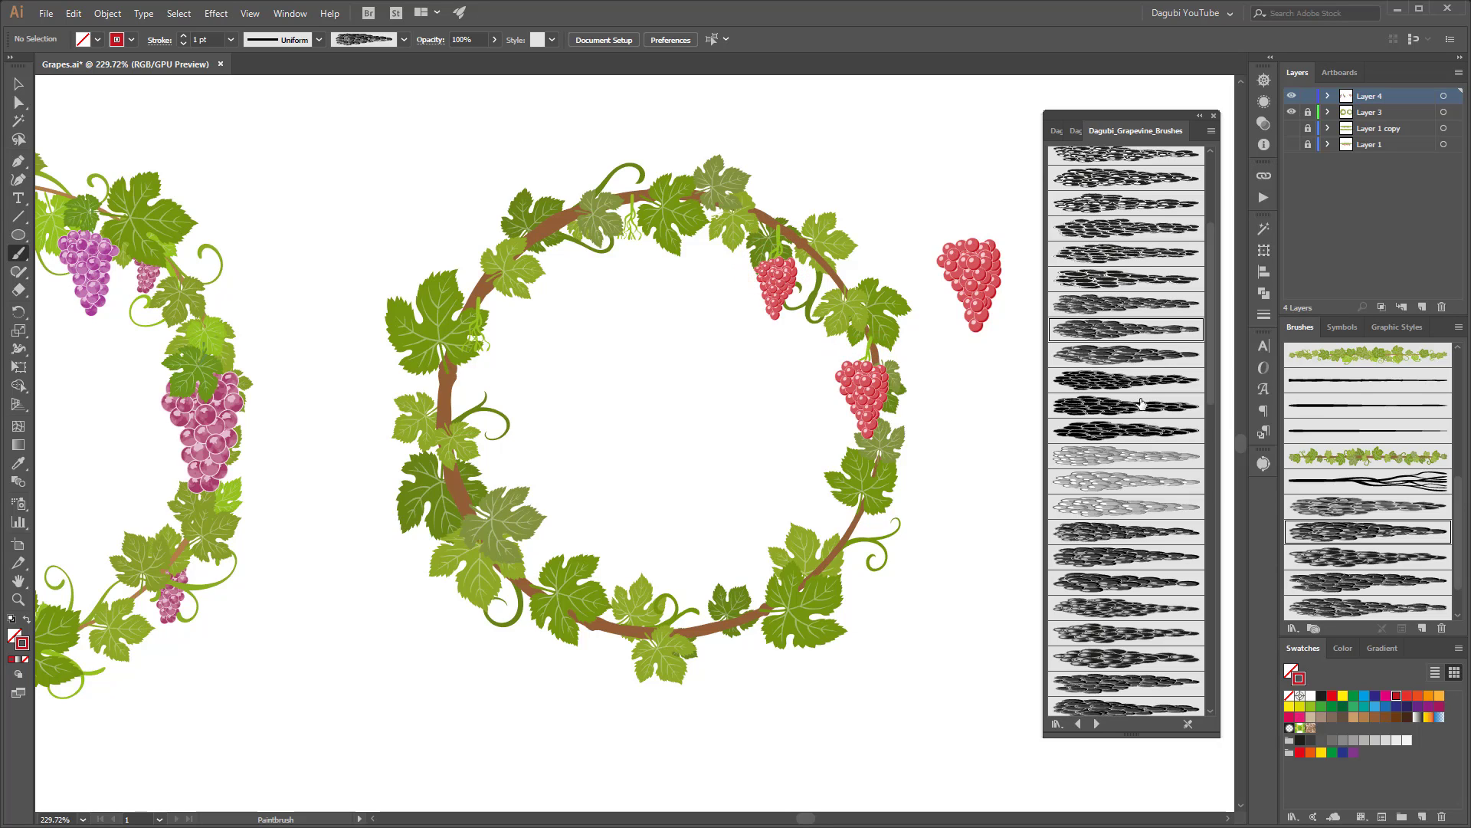
Step: Try two more grape brushes beside the wreath, then delete the spare clusters
left_click(1119, 376)
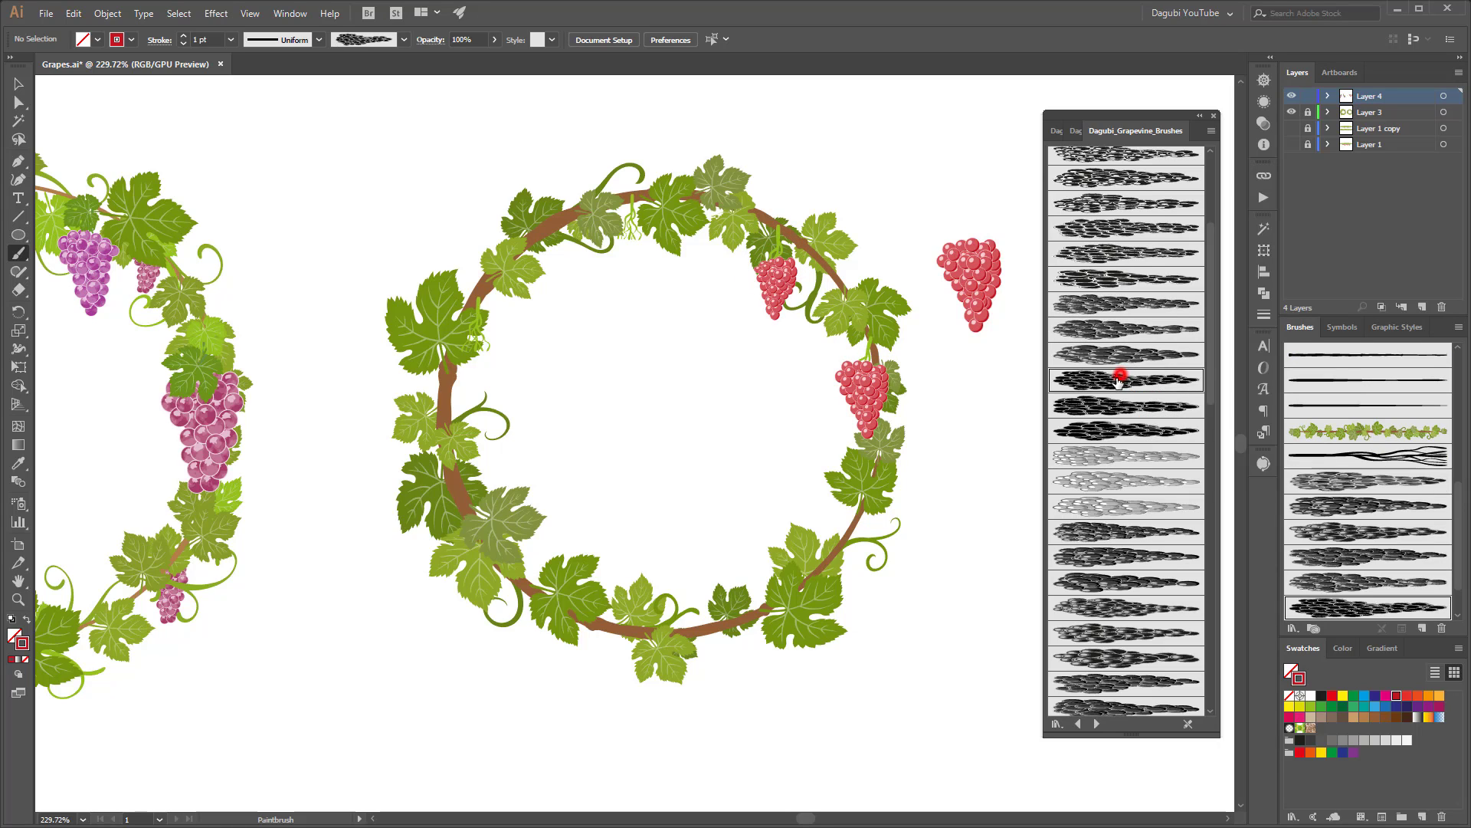
left_click_drag(989, 368, 992, 454)
left_click(1118, 330)
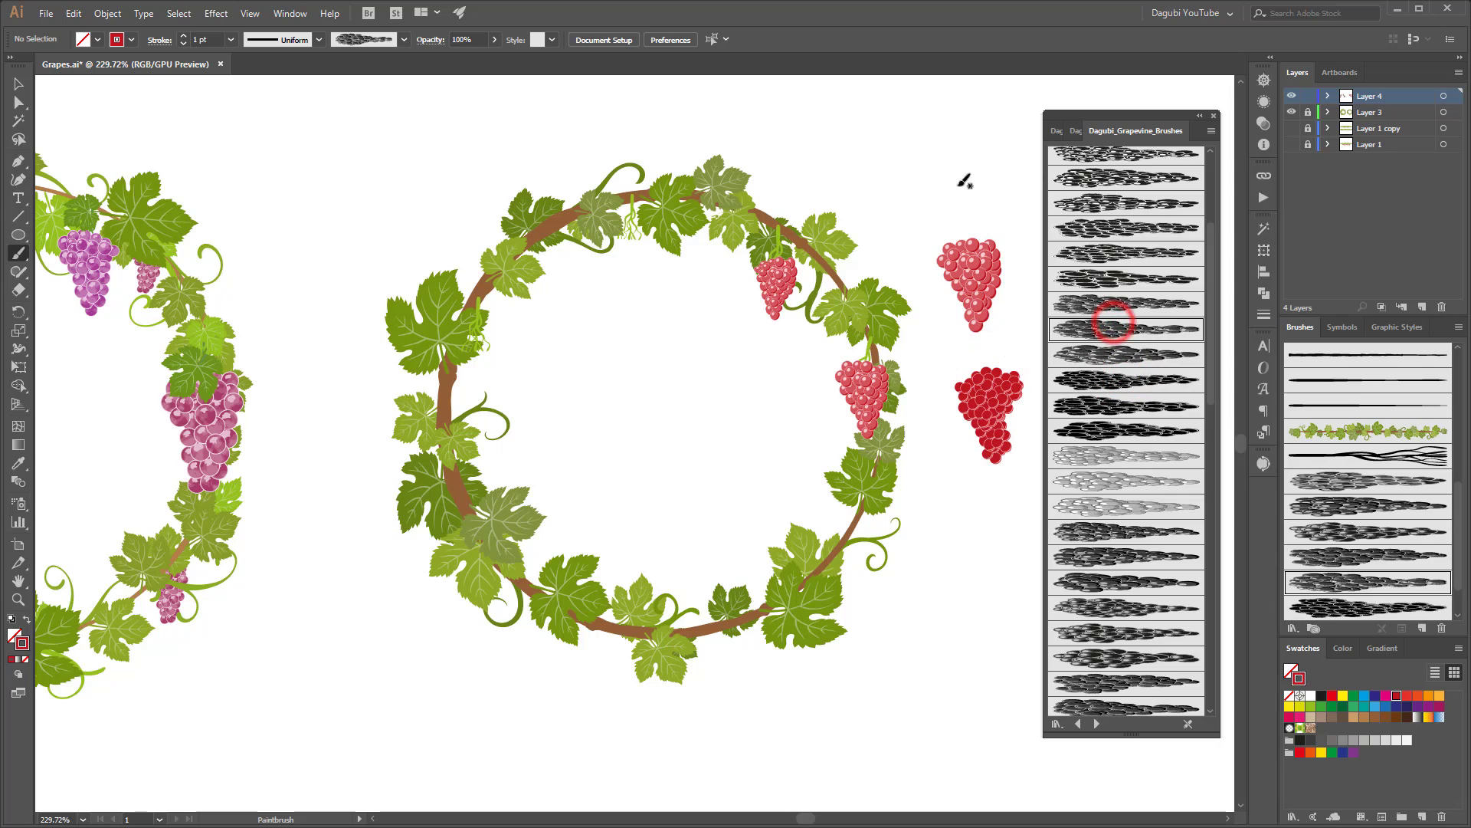
mouse_move(954, 139)
left_mouse_down()
mouse_move(957, 203)
mouse_move(896, 236)
left_mouse_up()
left_click(1125, 556)
key("v")
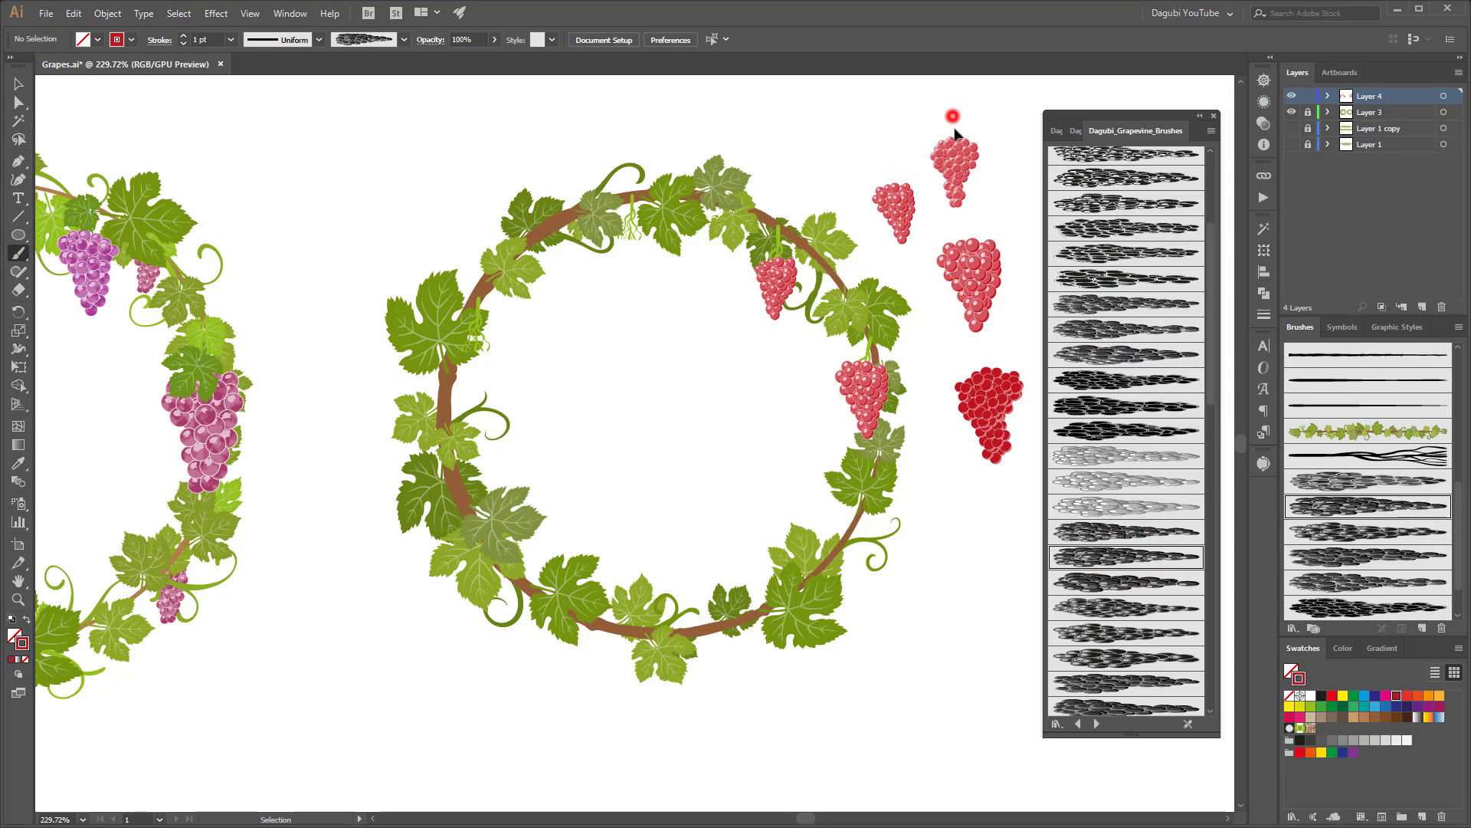
left_click_drag(953, 117, 1005, 460)
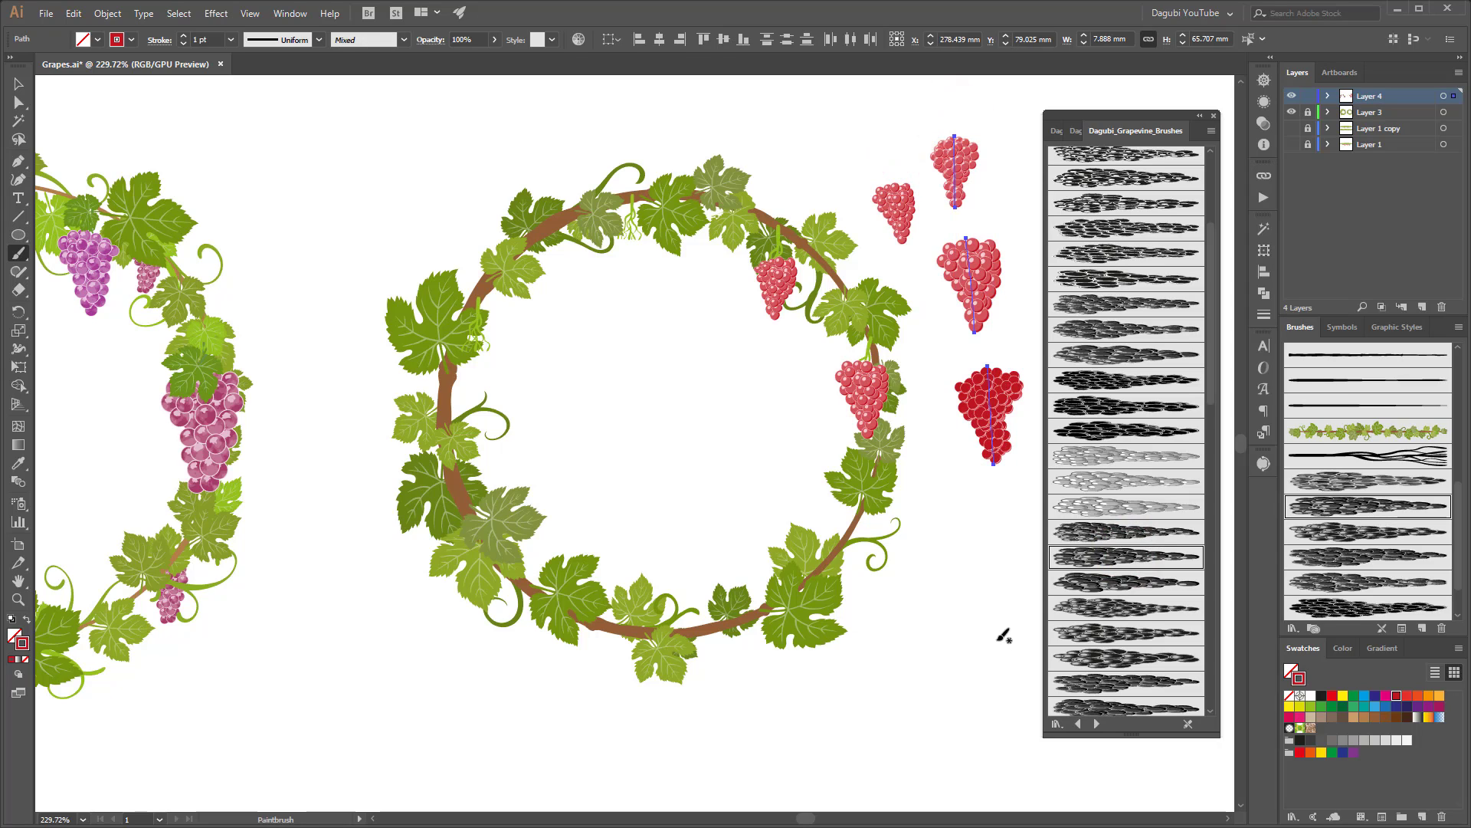
key("Delete")
Step: Paint red grape clusters on the top, left and lower-left vine, removing the leftover cluster outside
left_click(1124, 584)
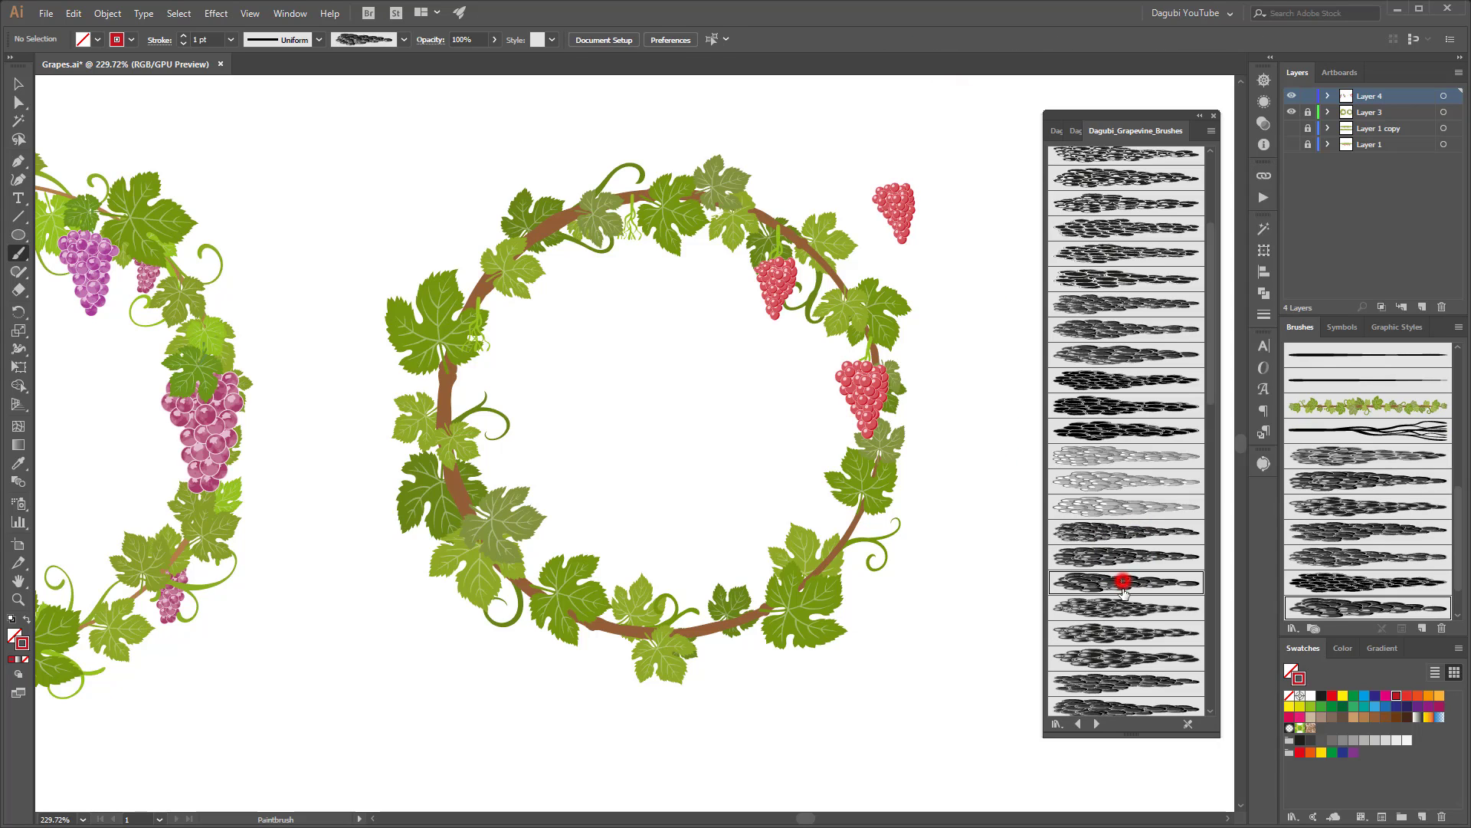
left_click_drag(627, 221, 632, 273)
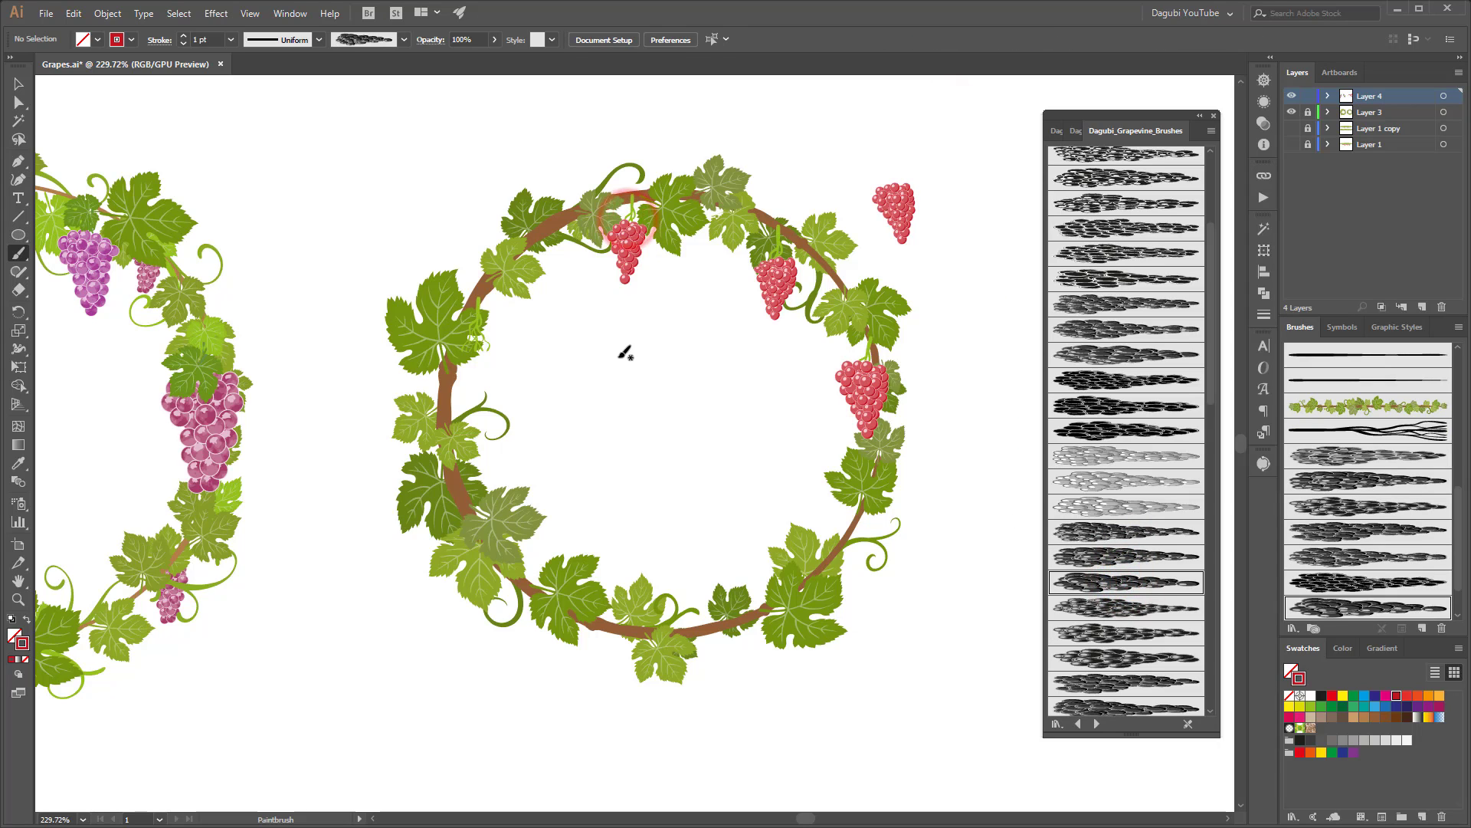
left_click_drag(482, 326, 486, 412)
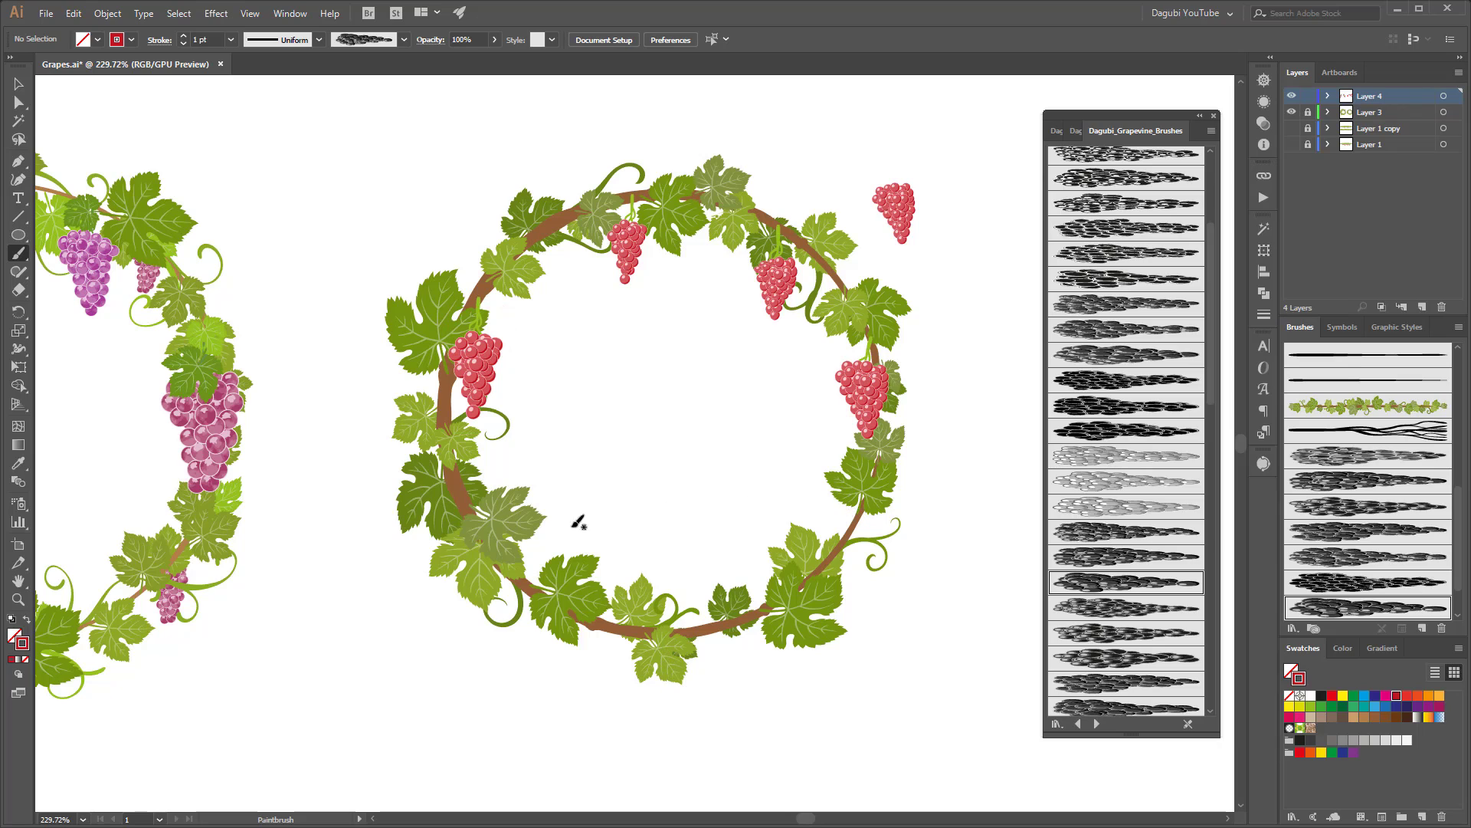
left_click_drag(461, 528, 451, 599)
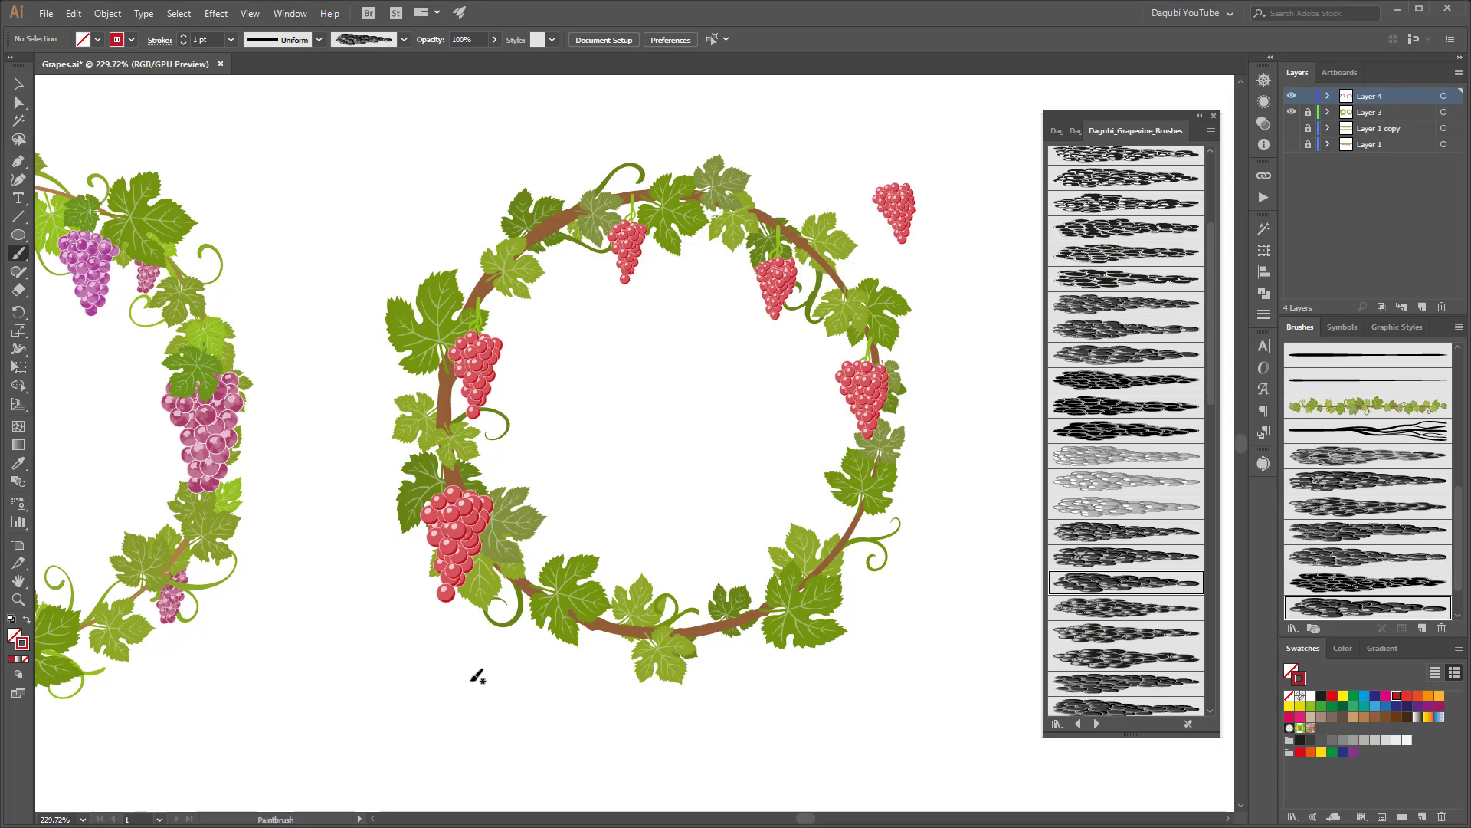
key("ctrl+z")
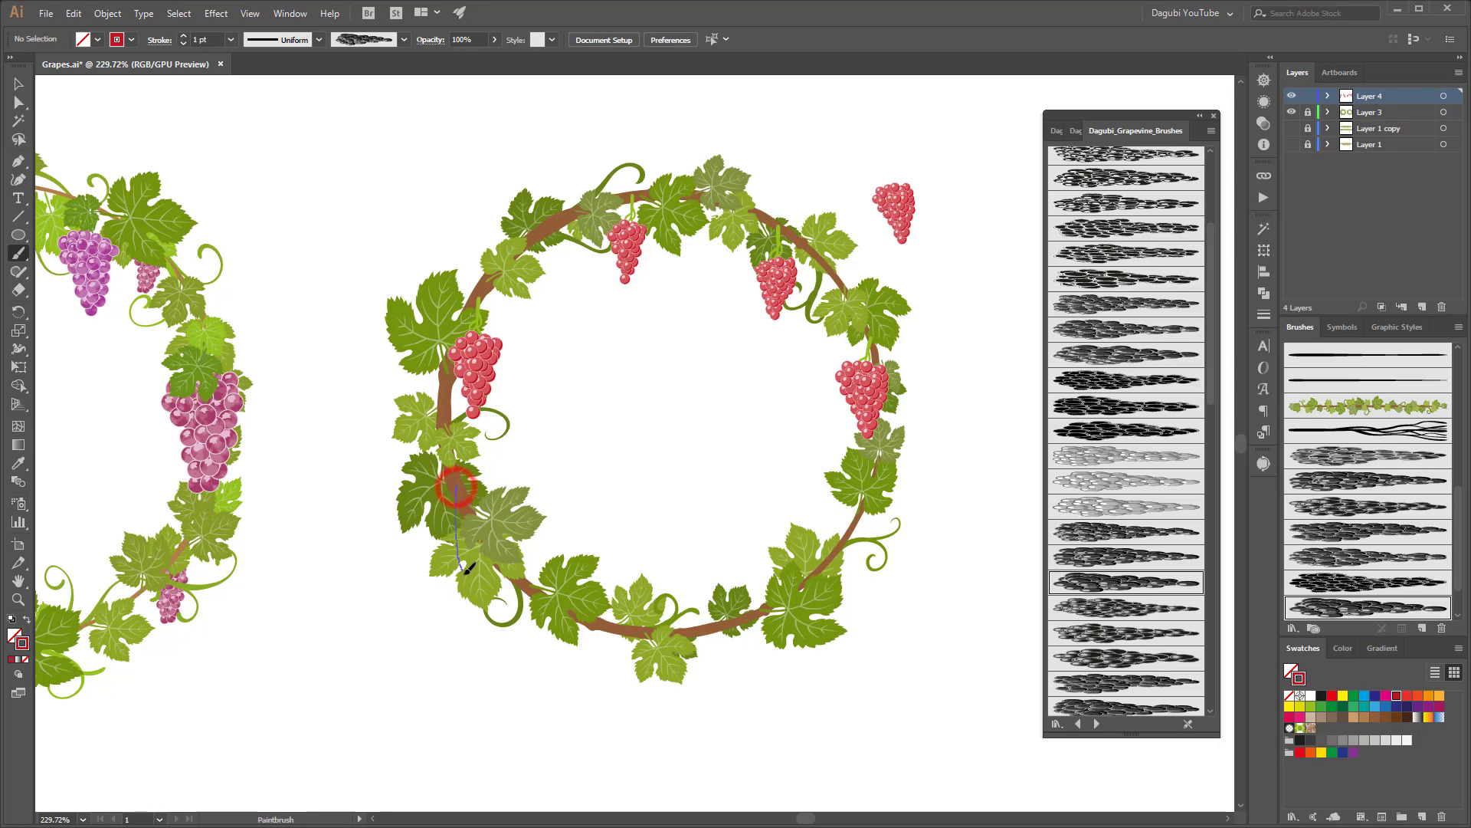
left_click_drag(457, 497, 459, 571)
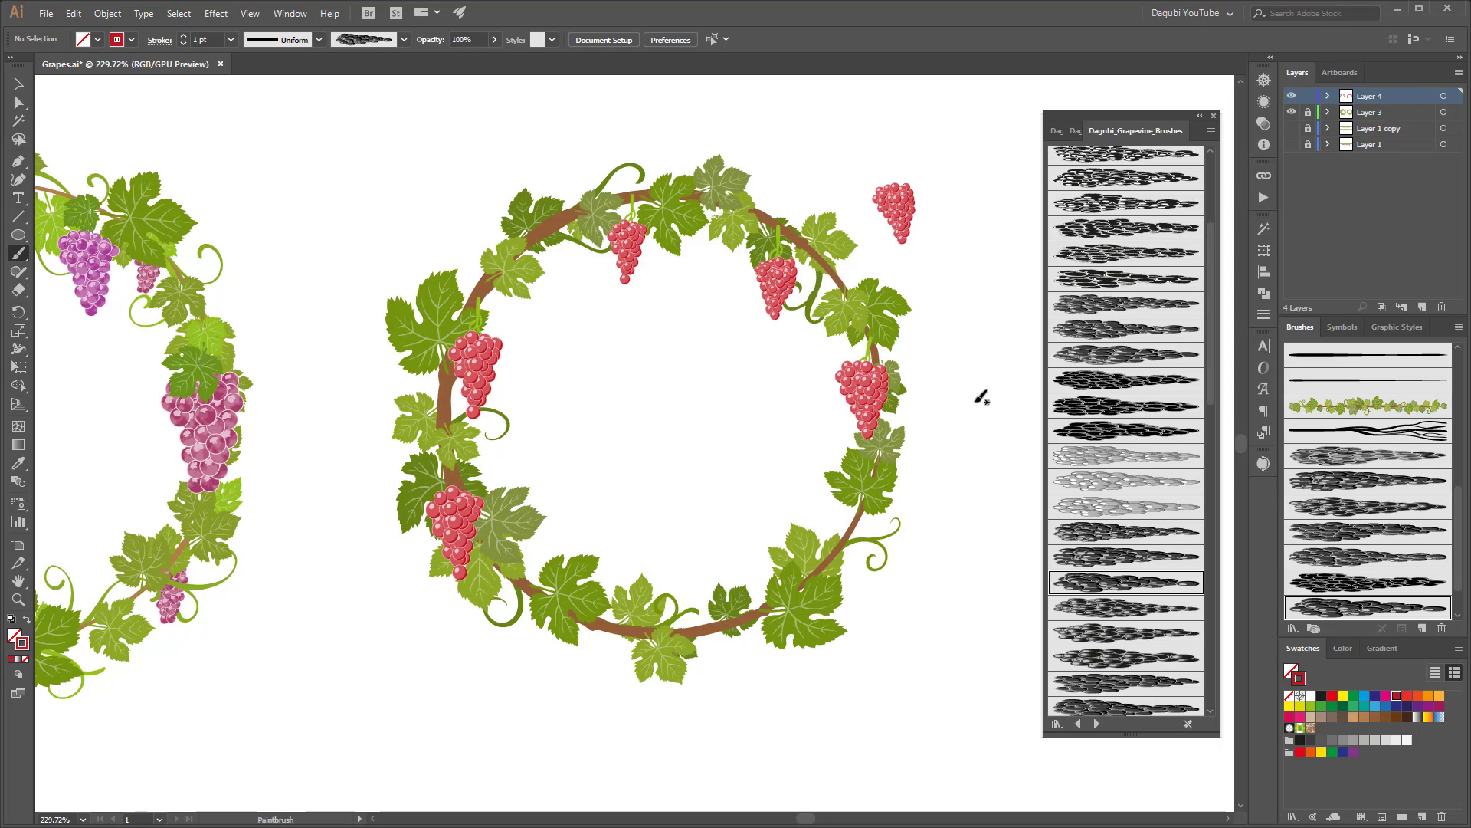
left_click(908, 218, "ctrl")
key("Delete")
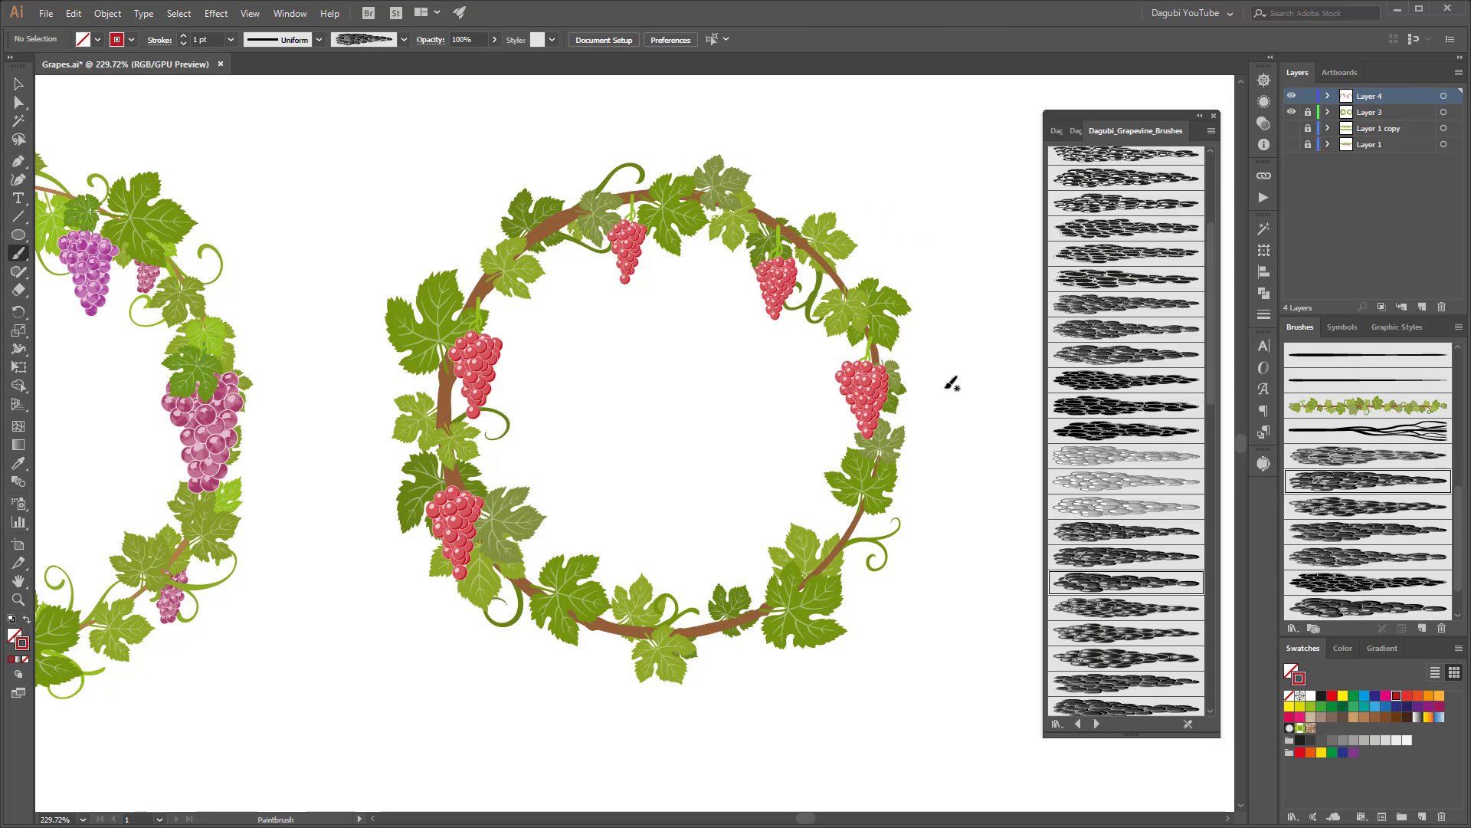
left_click(776, 303, "ctrl")
Step: Darken the red of the upper-right and left grape clusters by lowering R in the Color panel
left_click(491, 376, "ctrl+shift")
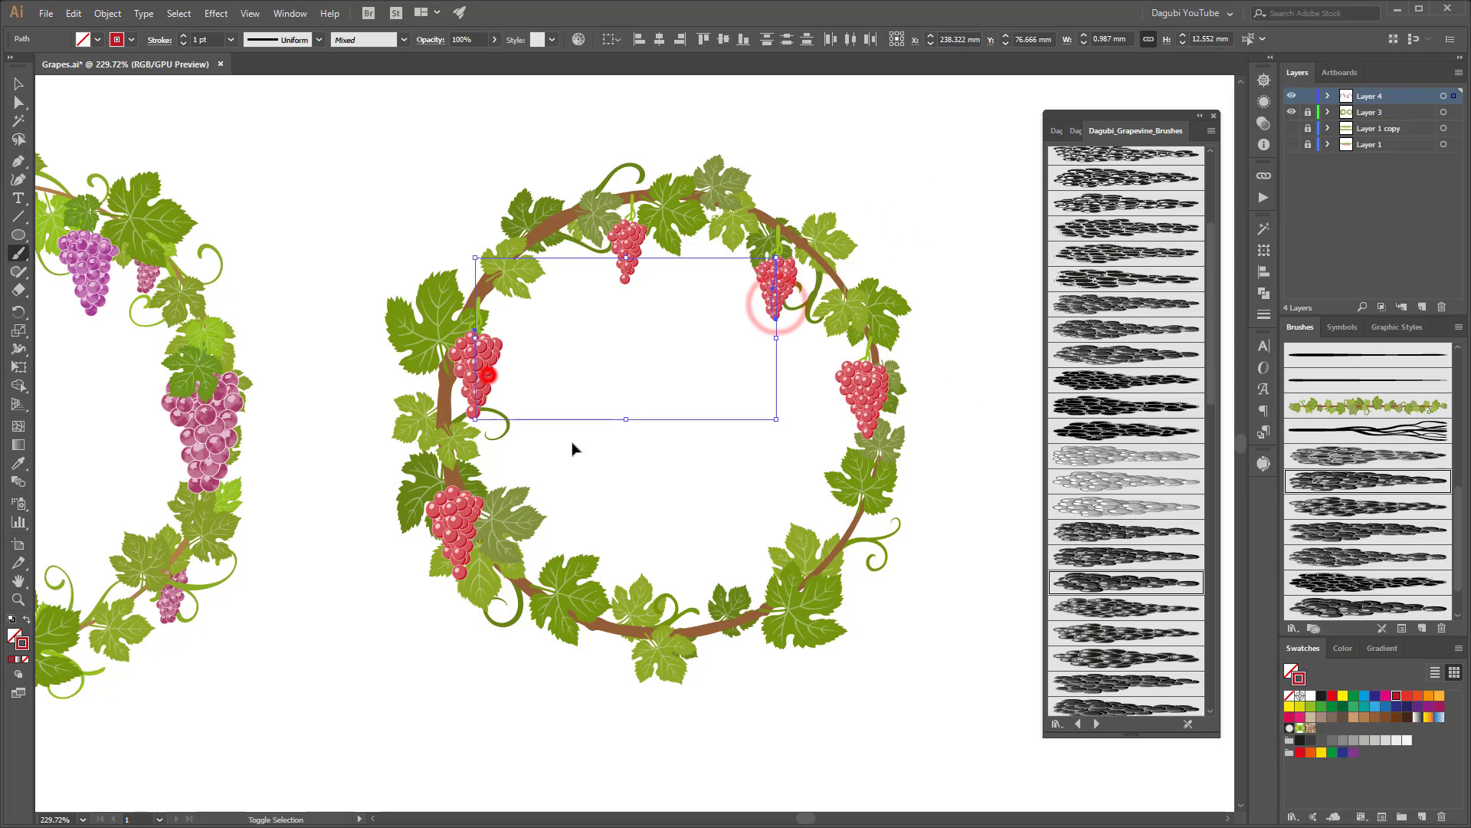
left_click(1344, 648)
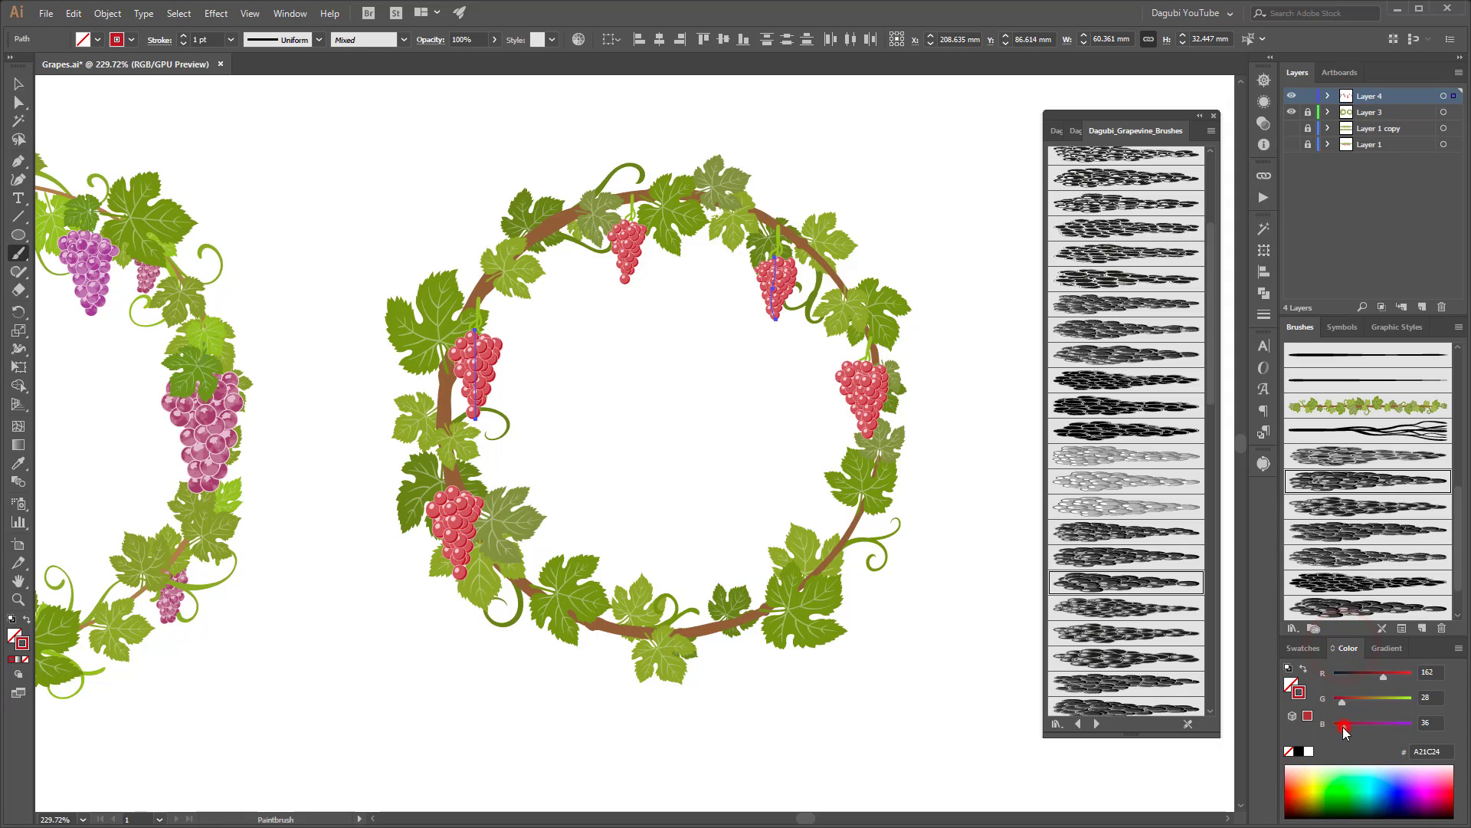
left_click_drag(1382, 676, 1373, 683)
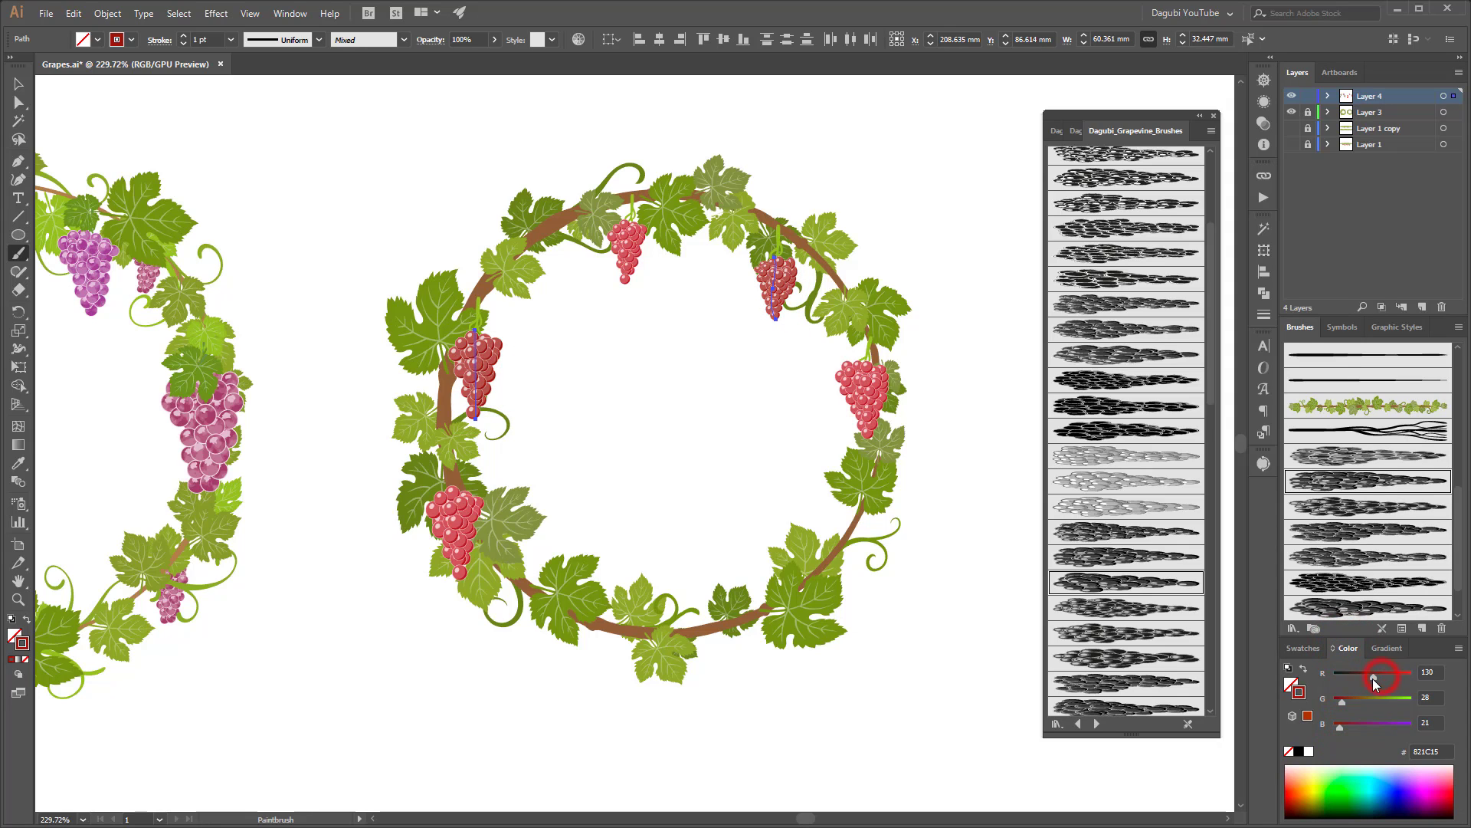
left_click(1001, 622)
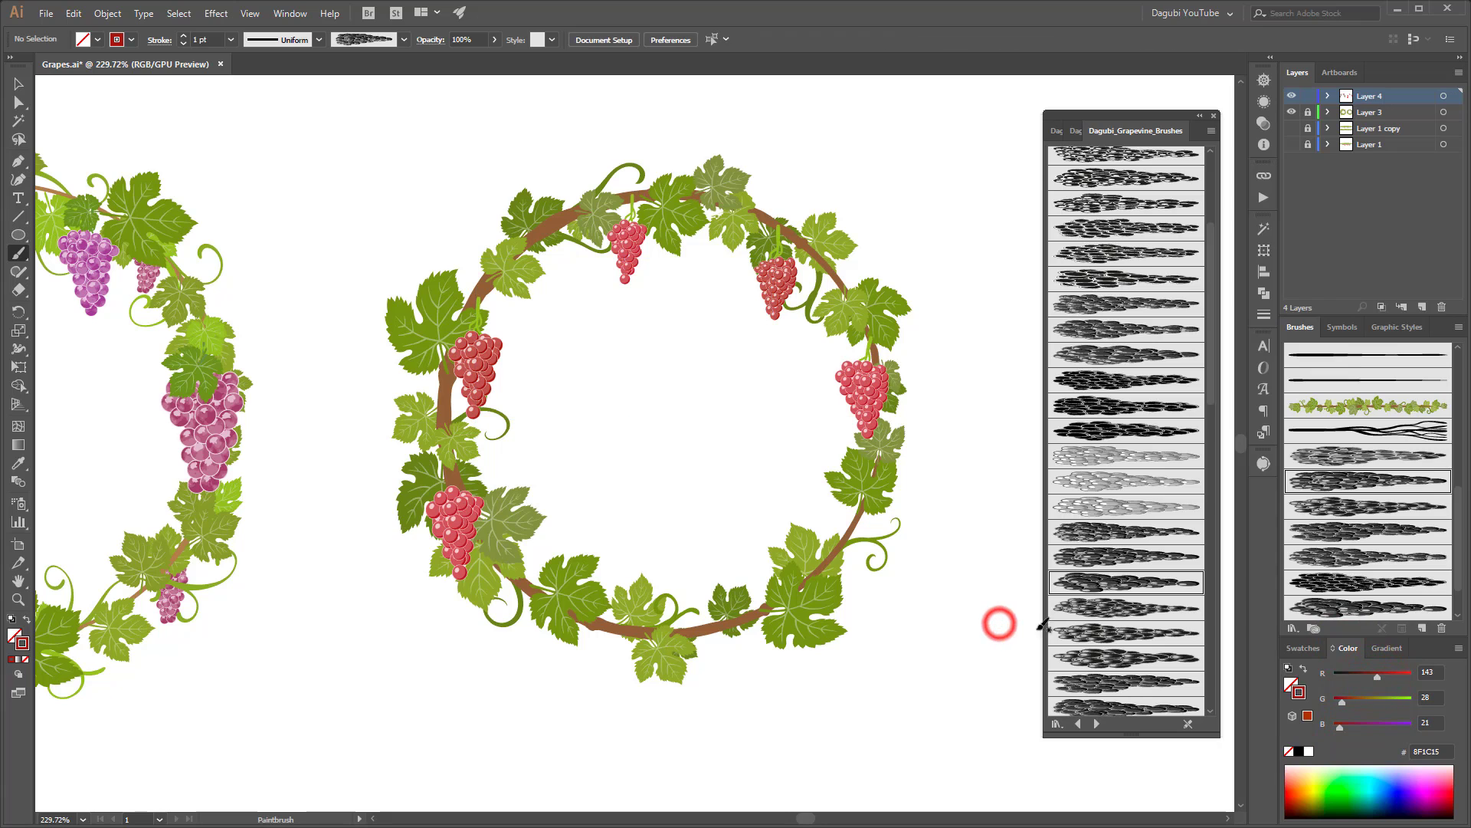
Step: Paint yellow-green grape leaves on the top-right, left and lower-left vine with the leaf brush
left_click_drag(1456, 519, 1461, 410)
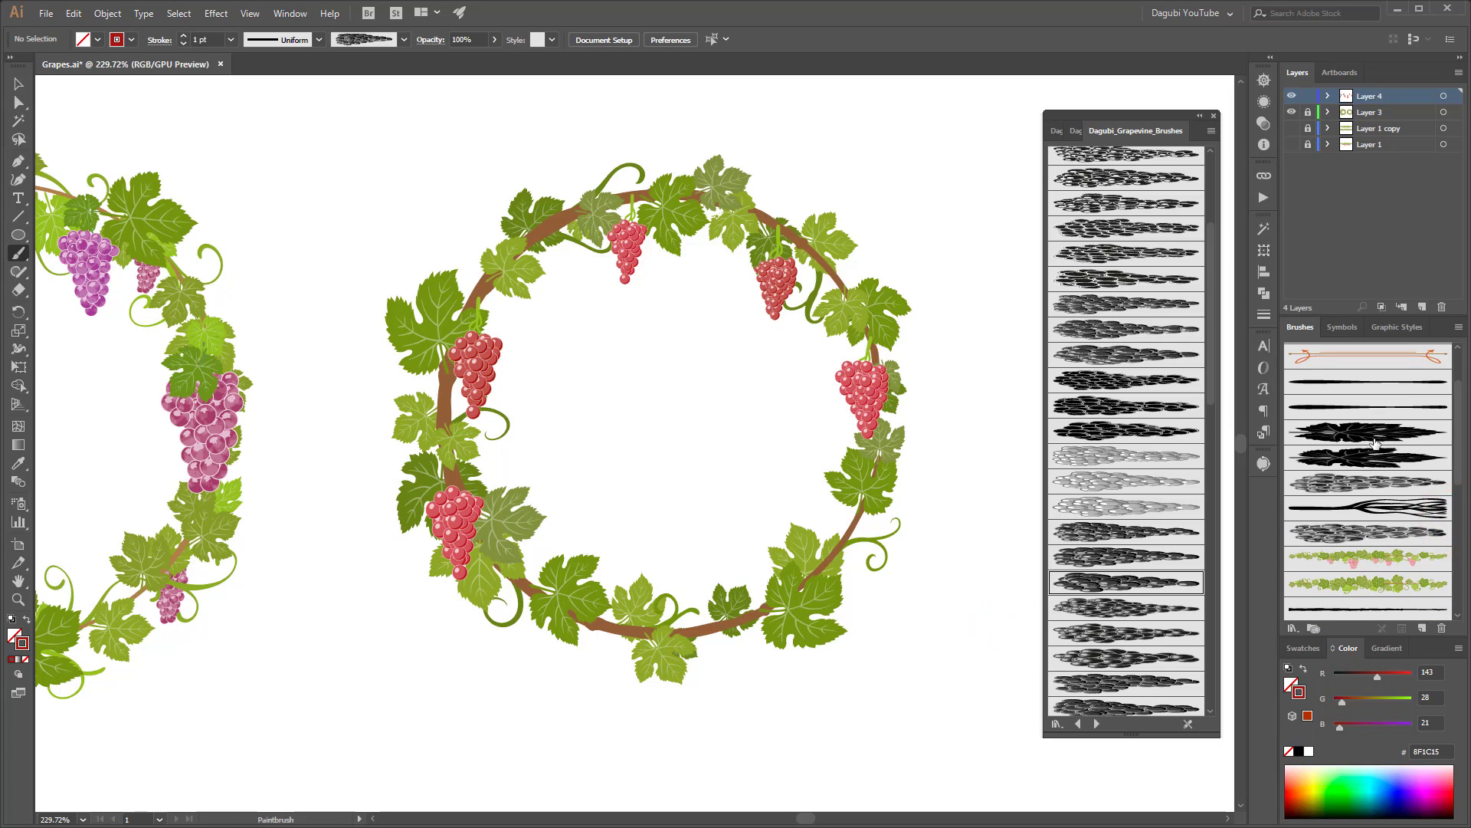
left_click(1372, 433)
left_click(1303, 647)
left_click(1310, 706)
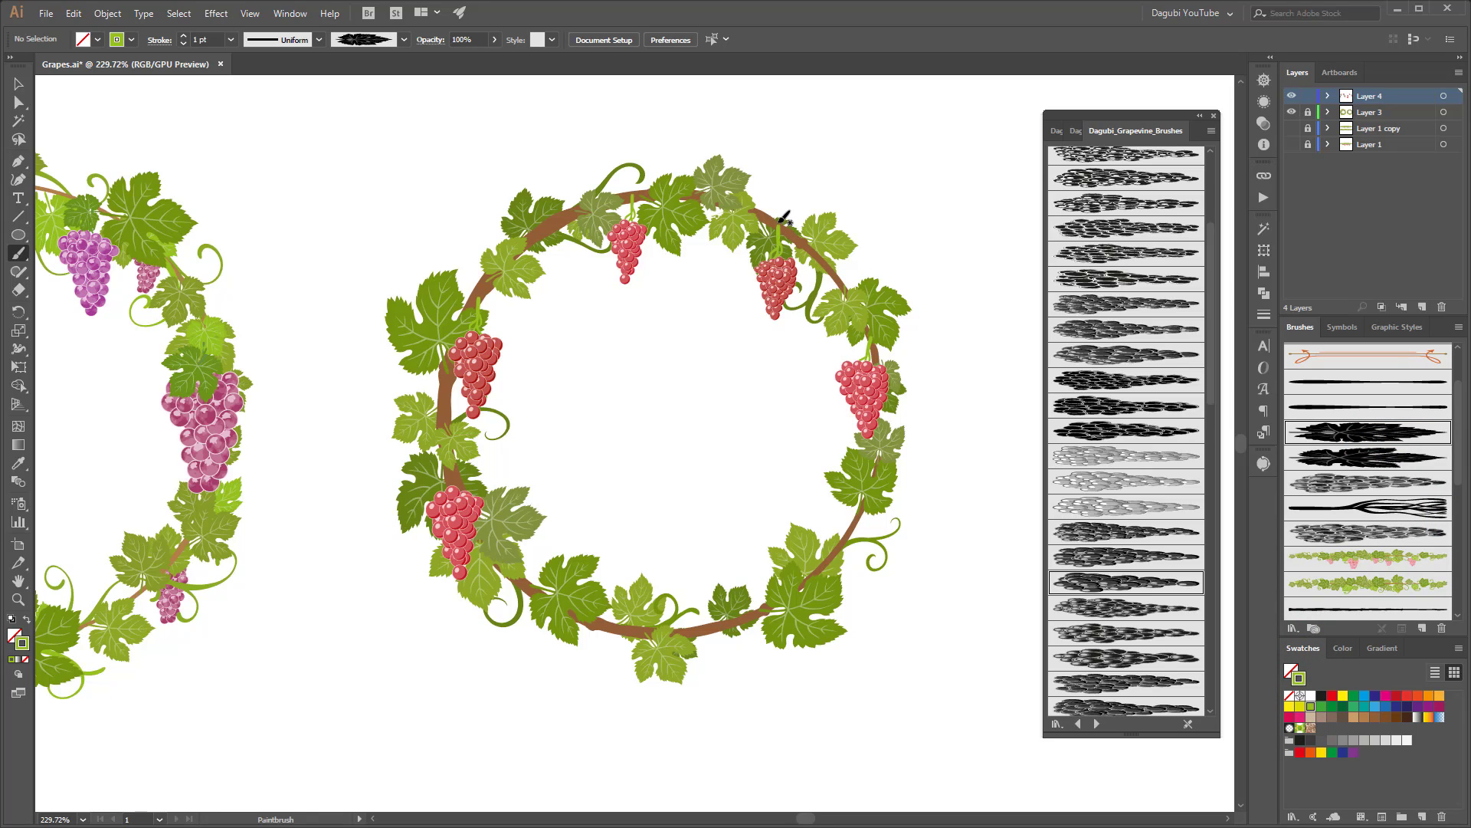
left_click_drag(785, 219, 778, 241)
left_click_drag(488, 285, 479, 303)
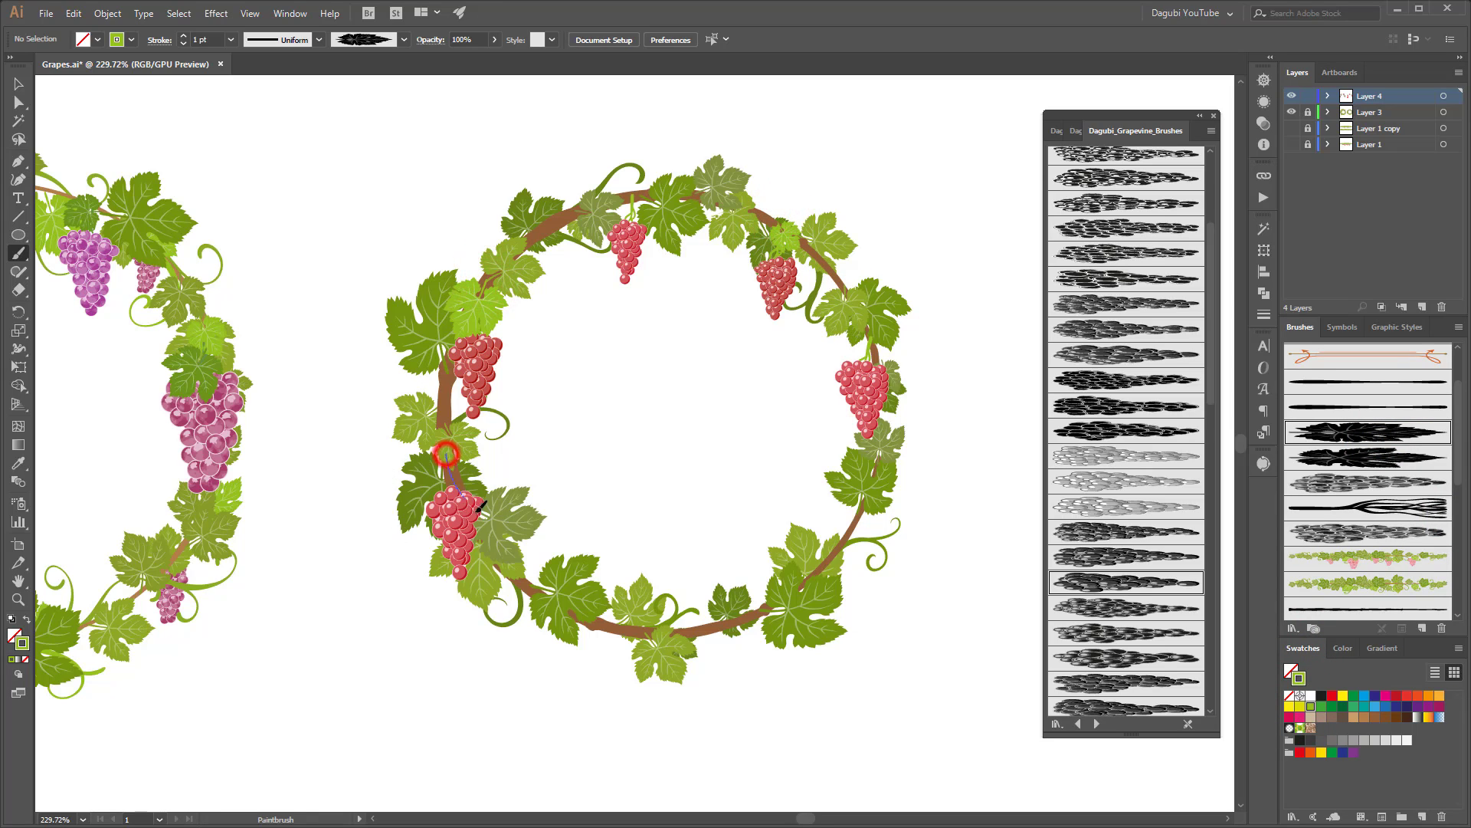
left_click_drag(478, 509, 481, 512)
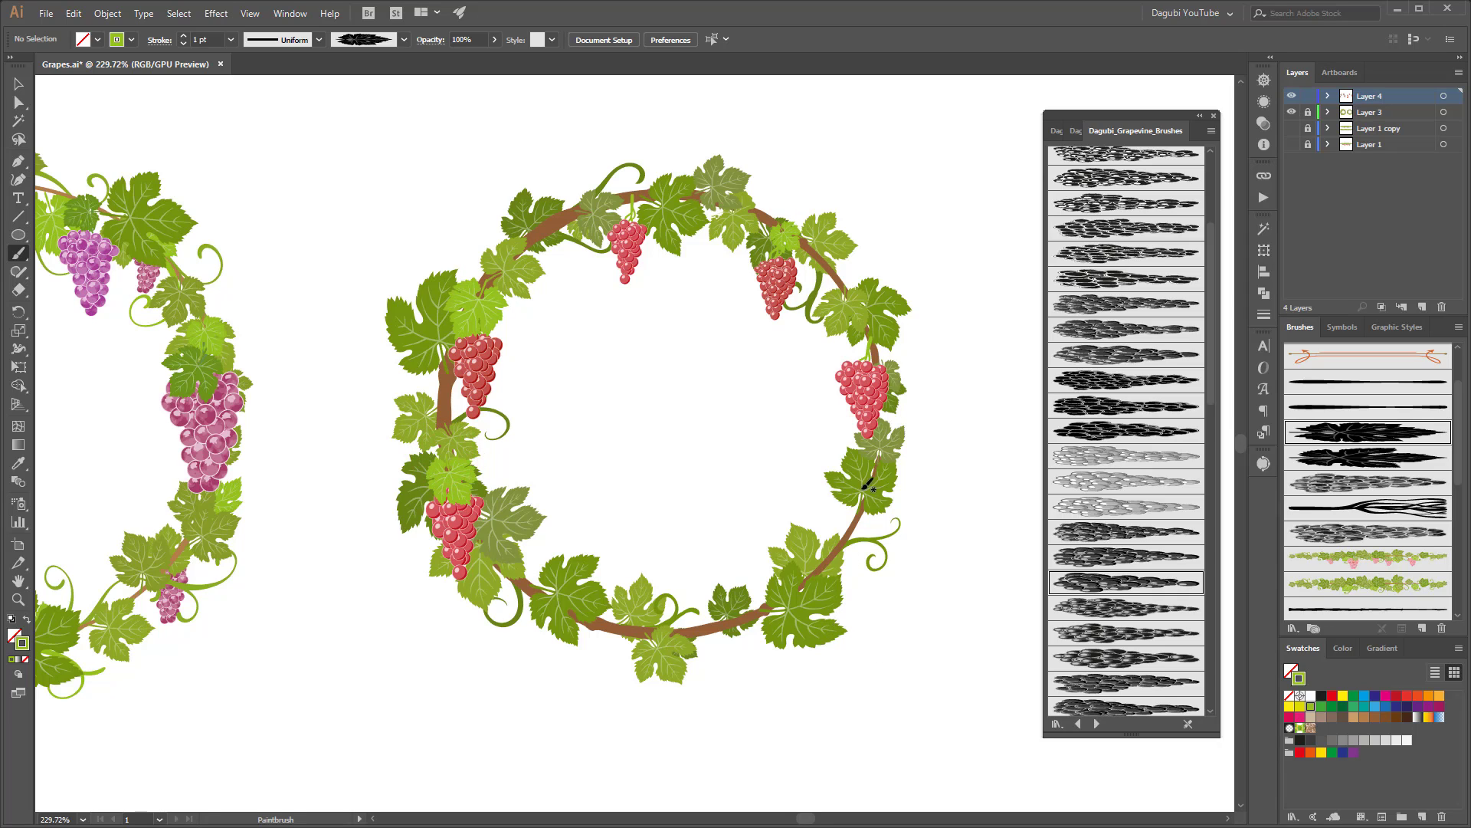
left_click_drag(858, 402, 862, 429)
left_click(1308, 112, "alt")
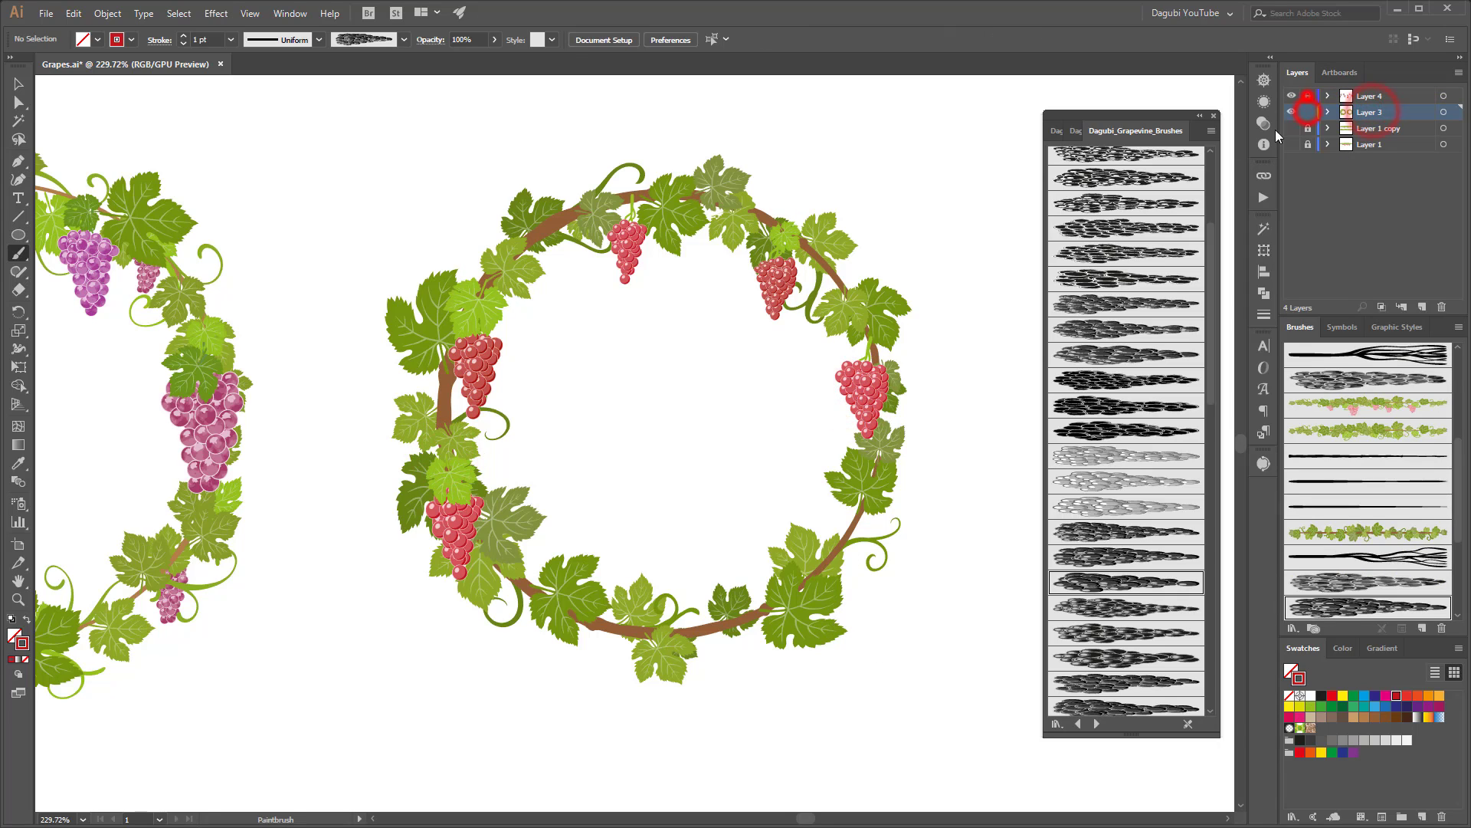
Step: In Draw Behind mode, tuck three small red grape clusters behind the right wreath's lower leaves
left_click(18, 692)
left_click(115, 718)
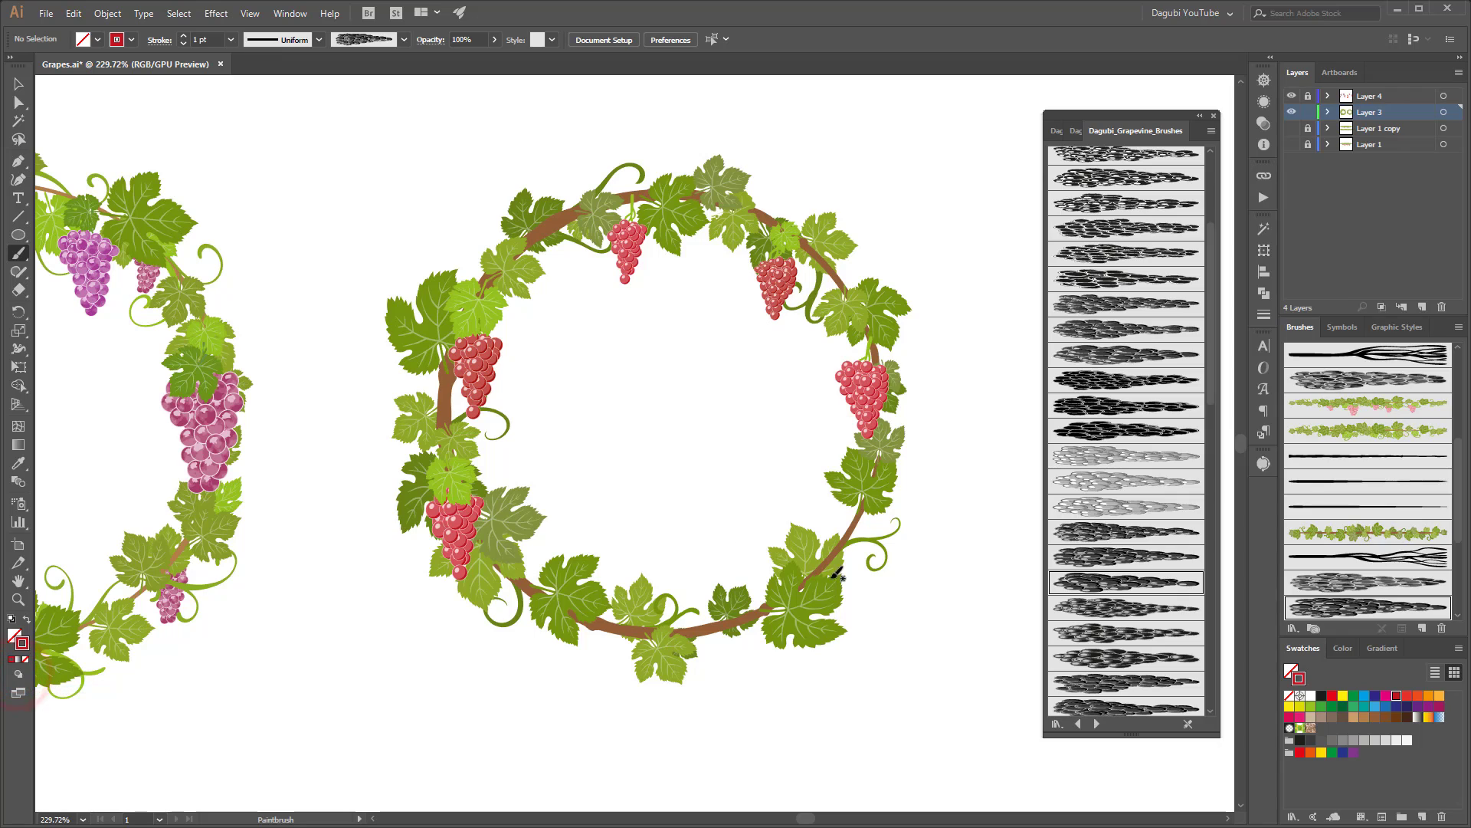
left_click_drag(778, 597, 780, 602)
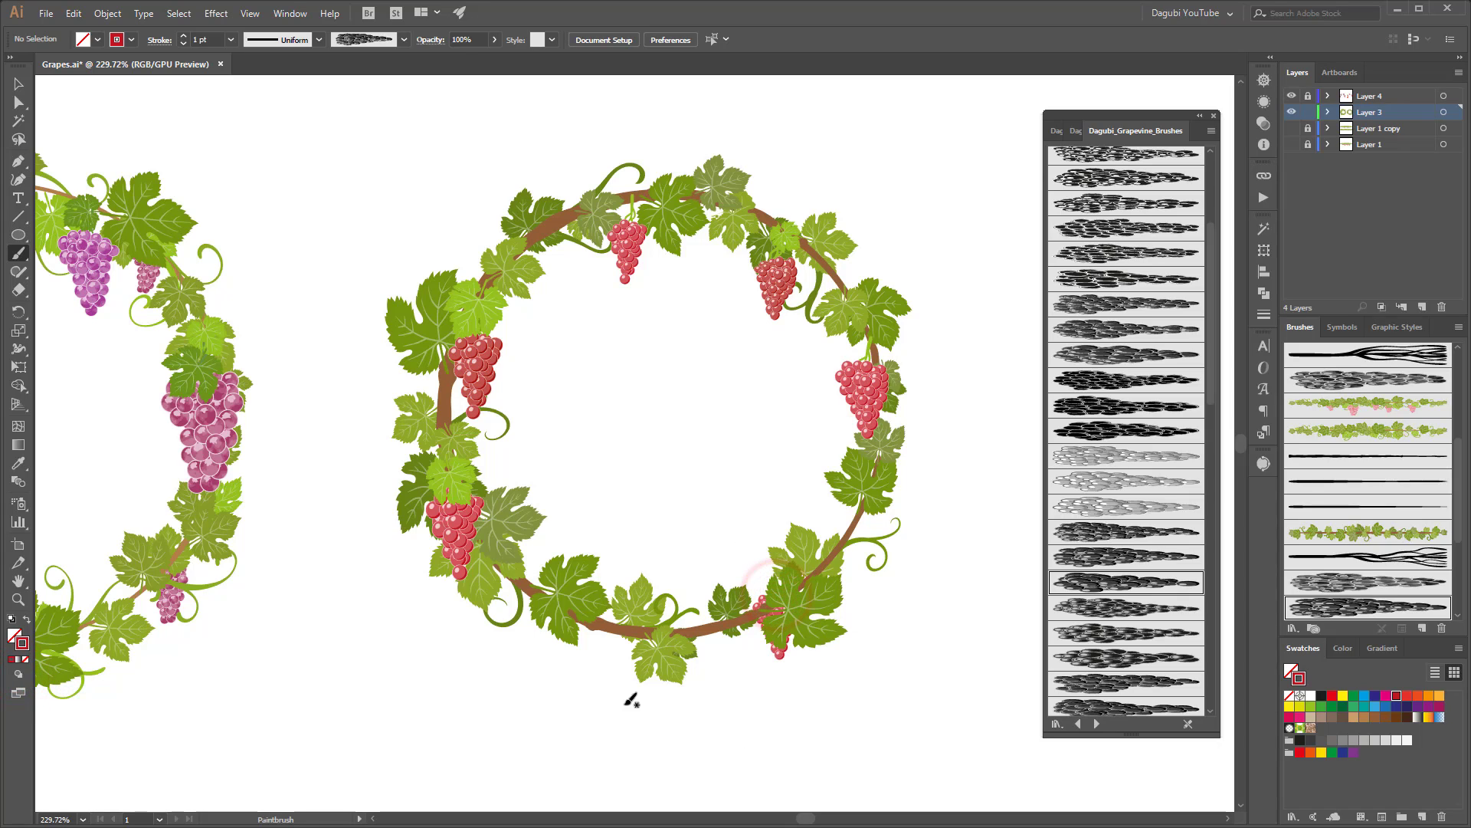
left_click_drag(521, 580, 527, 601)
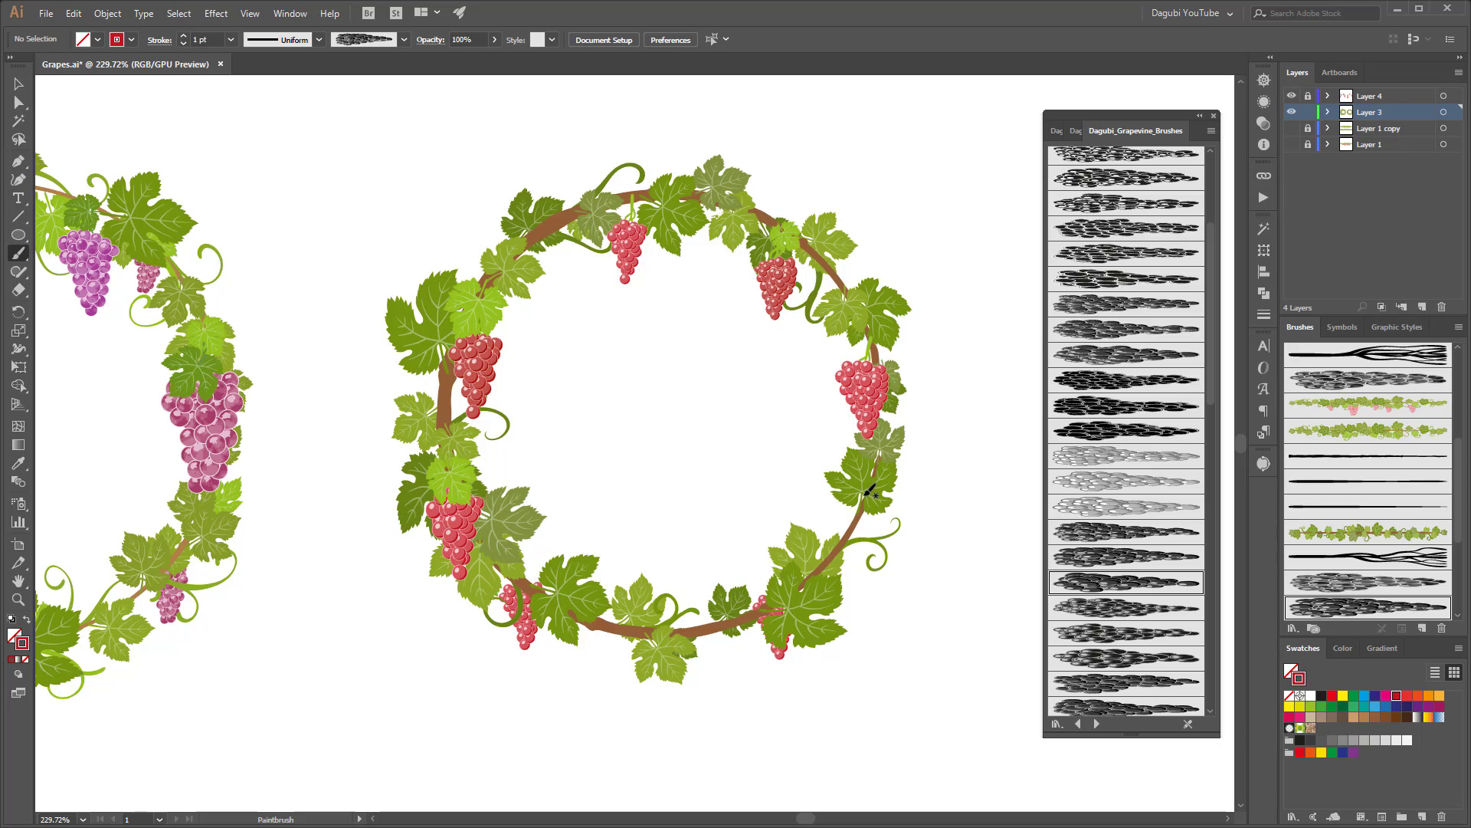
left_click_drag(869, 491, 871, 513)
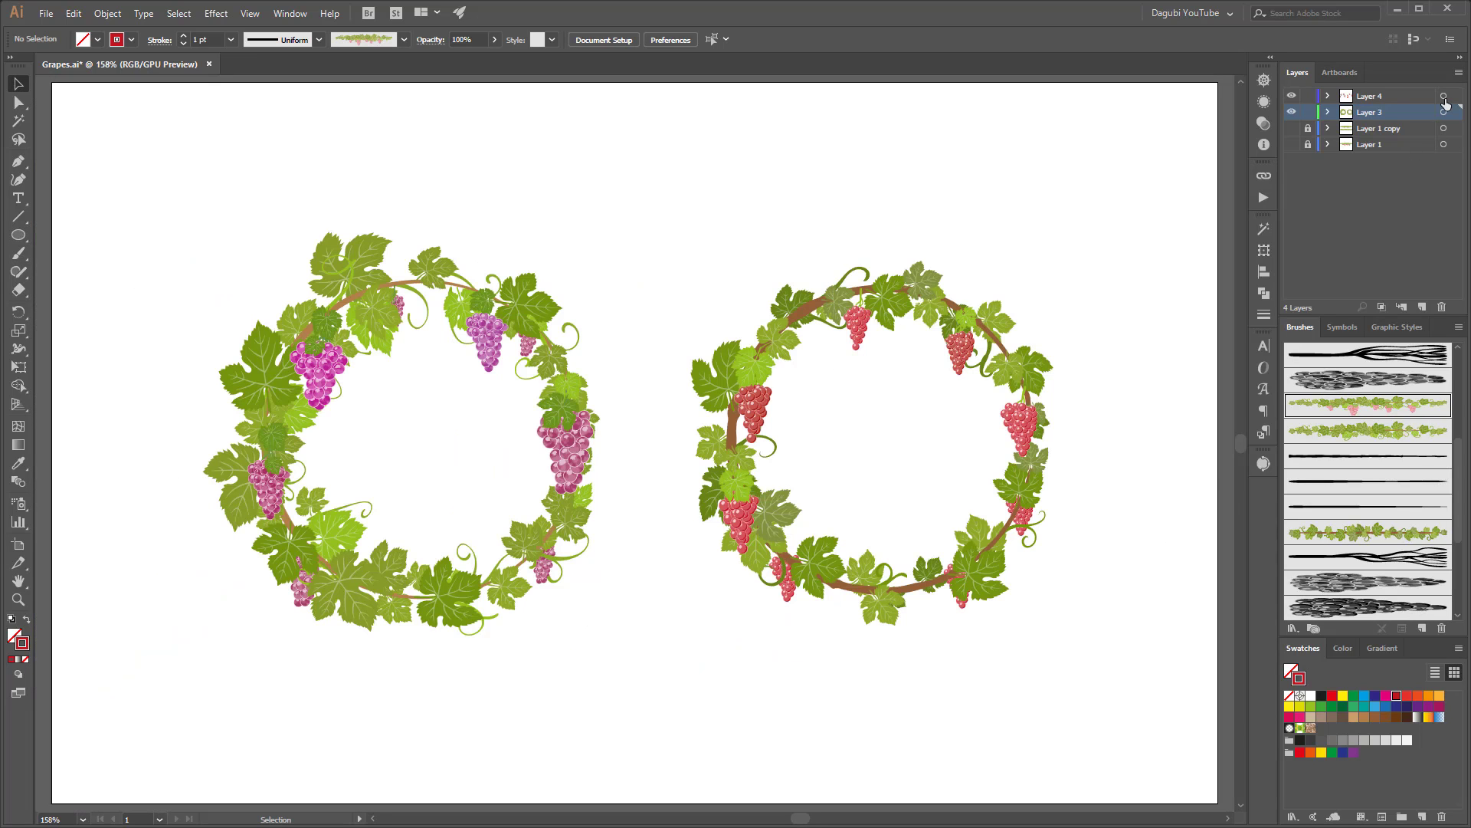
Step: Select the Layer 4 and Layer 3 artwork and move both wreaths lower on the artboard
left_click(1444, 96)
left_click(923, 288)
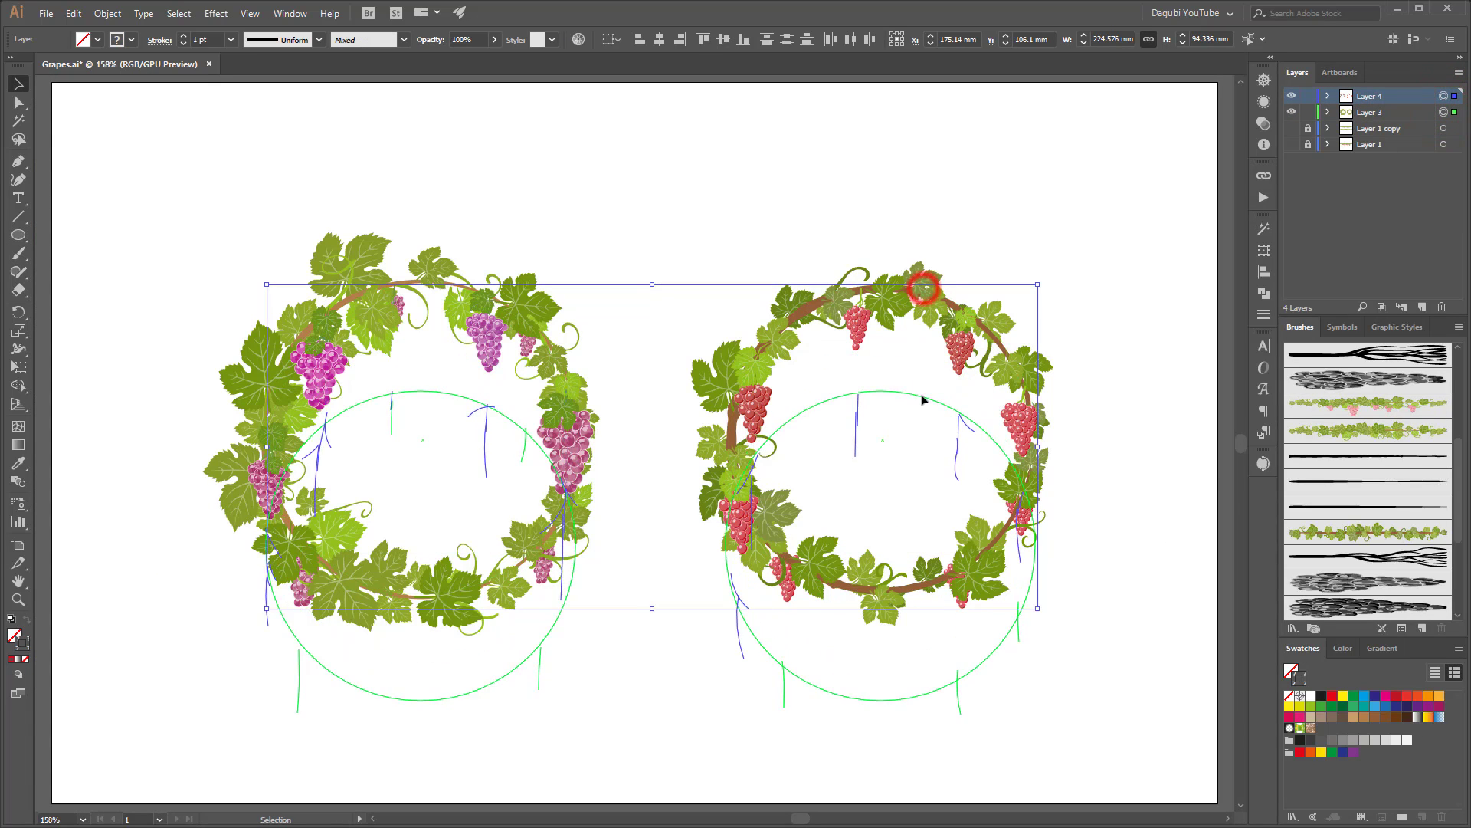
scroll(923, 345, "up", 3)
left_click(936, 279)
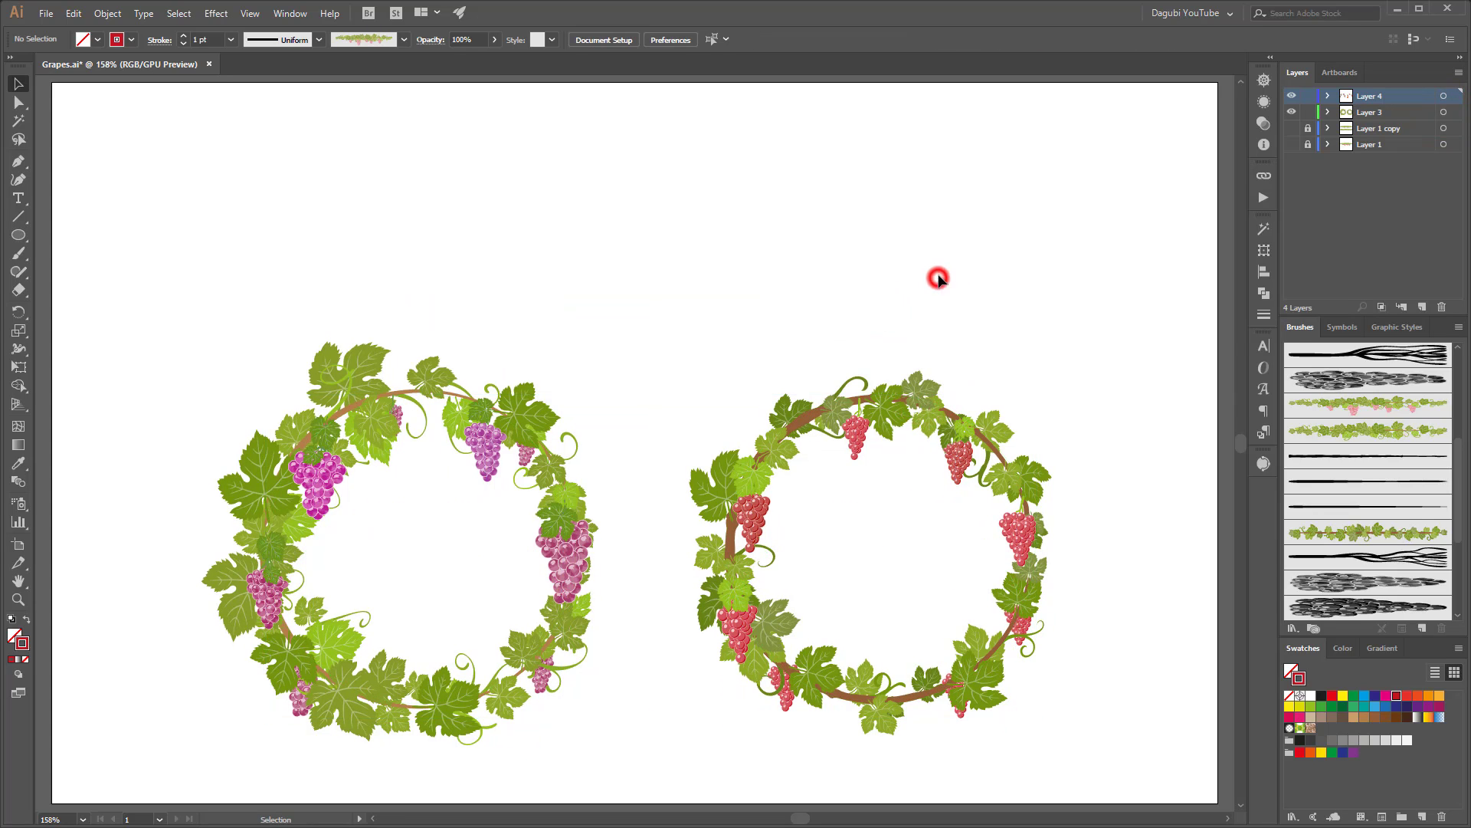
left_click(18, 253)
Step: Paint a grape vine garland stroke across the top above the wreaths
left_click(1316, 406)
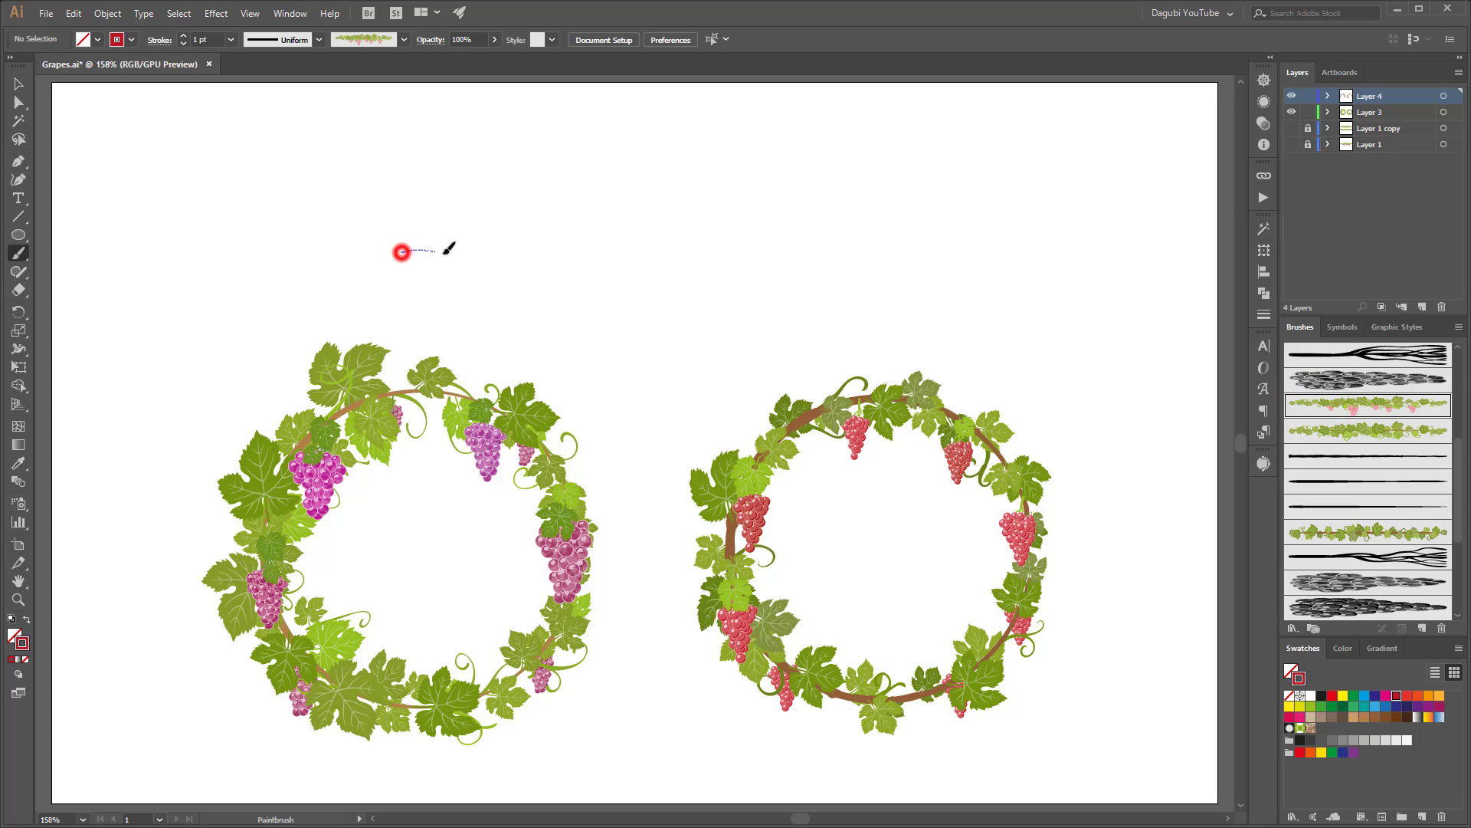
mouse_move(449, 247)
left_mouse_down()
mouse_move(795, 273)
mouse_move(920, 218)
left_mouse_up()
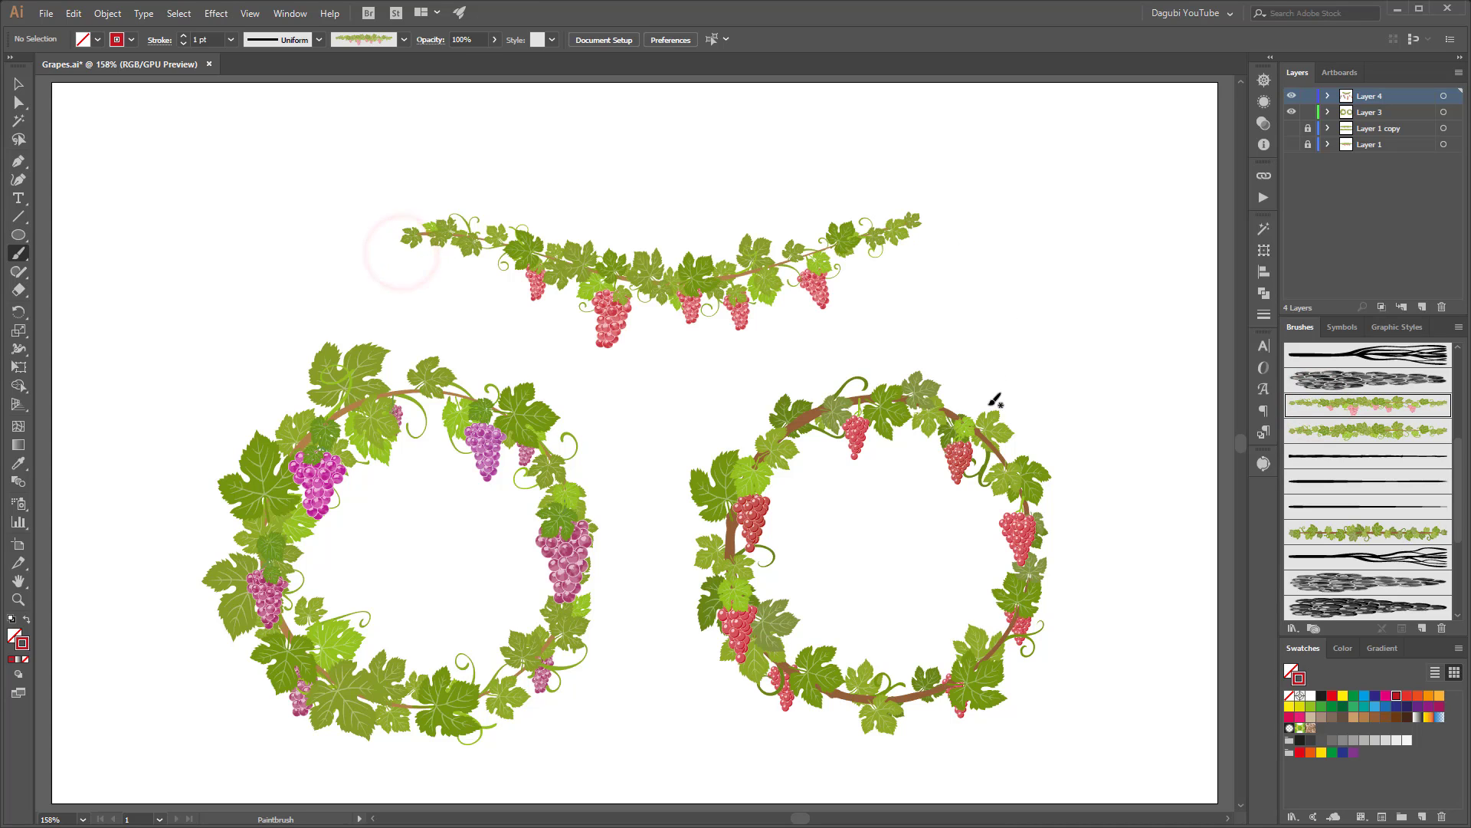
left_click(688, 312, "ctrl")
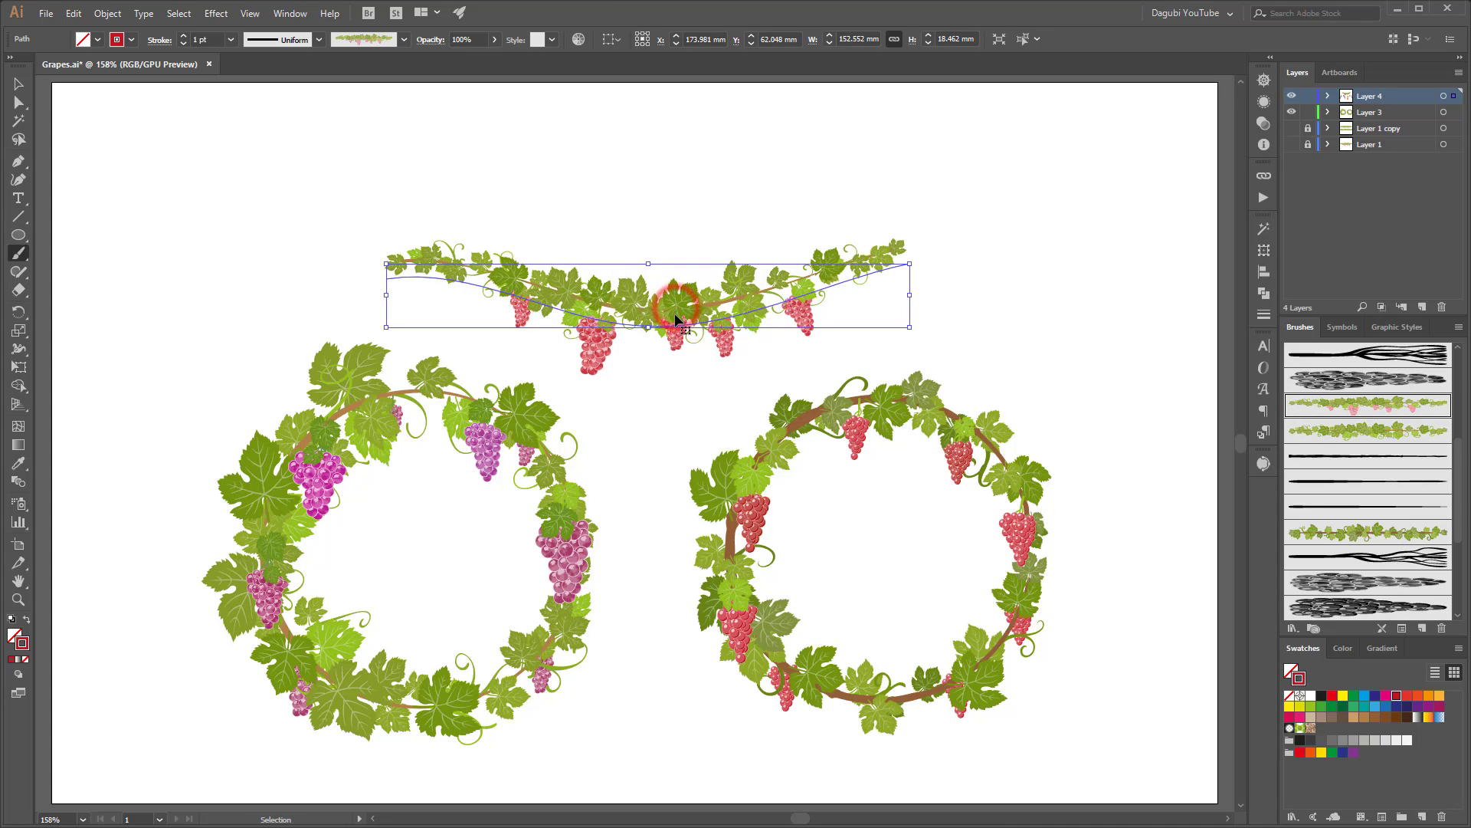
left_click(778, 204, "ctrl")
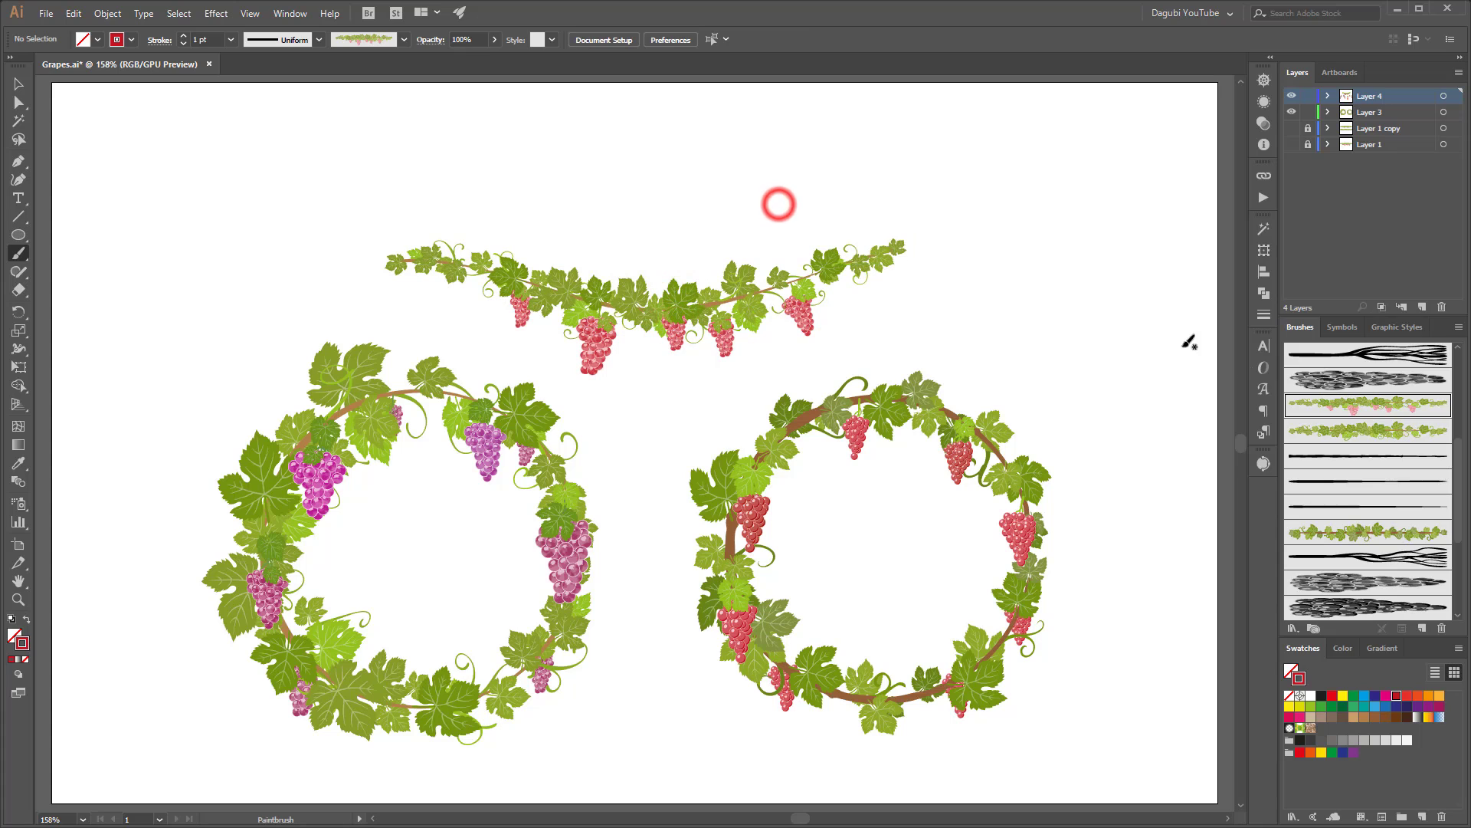
Step: Add several leafy vine branches without grapes along the garland, extending right and left
left_click(1377, 433)
mouse_move(769, 287)
left_mouse_down()
mouse_move(912, 211)
mouse_move(1030, 203)
left_mouse_up()
mouse_move(822, 268)
left_mouse_down()
mouse_move(925, 237)
mouse_move(997, 260)
left_mouse_up()
mouse_move(869, 243)
left_mouse_down()
mouse_move(797, 269)
mouse_move(674, 240)
mouse_move(589, 240)
left_mouse_up()
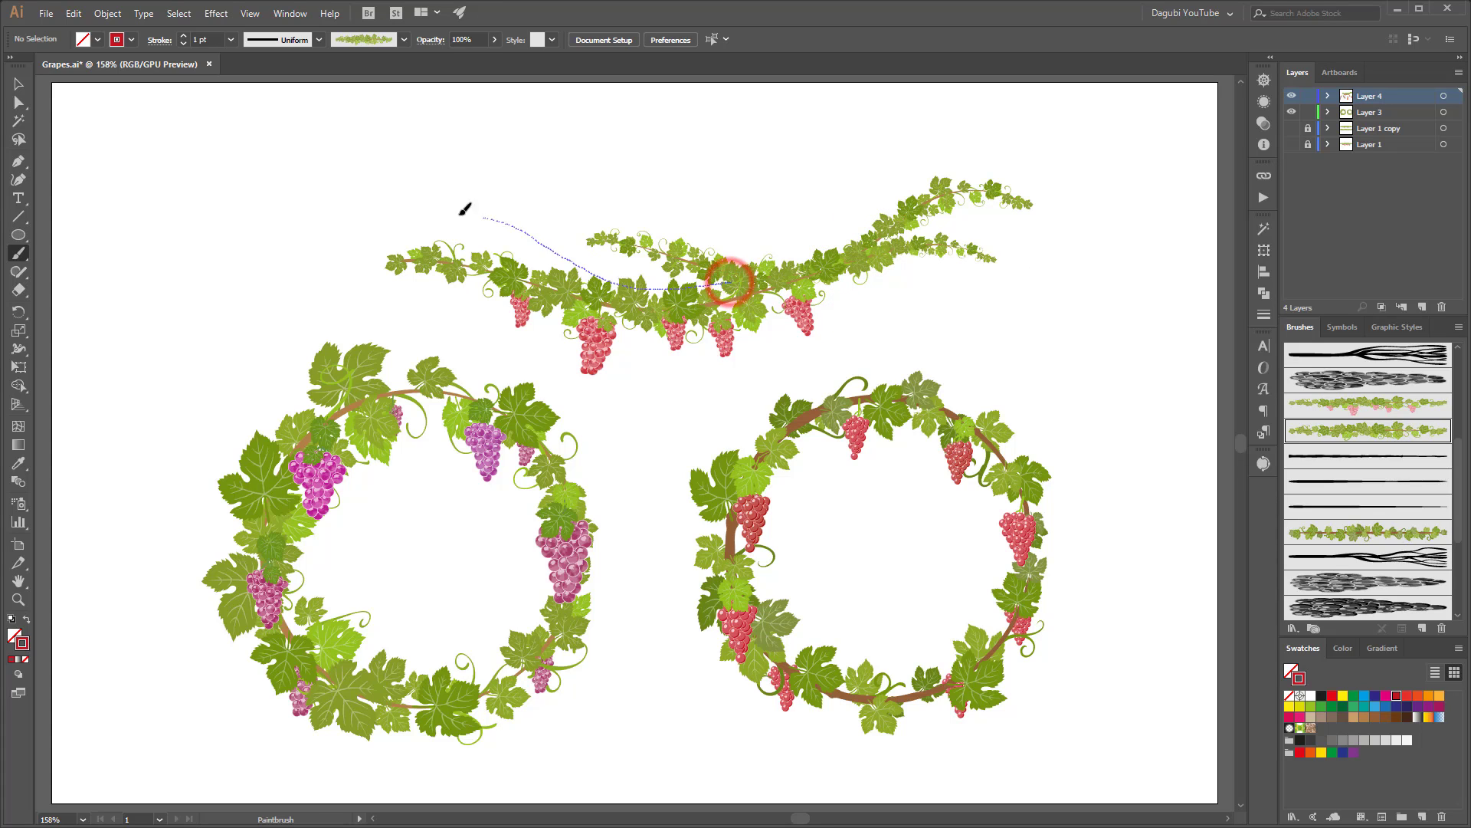
left_click_drag(648, 285, 414, 217)
left_click_drag(613, 290, 230, 263)
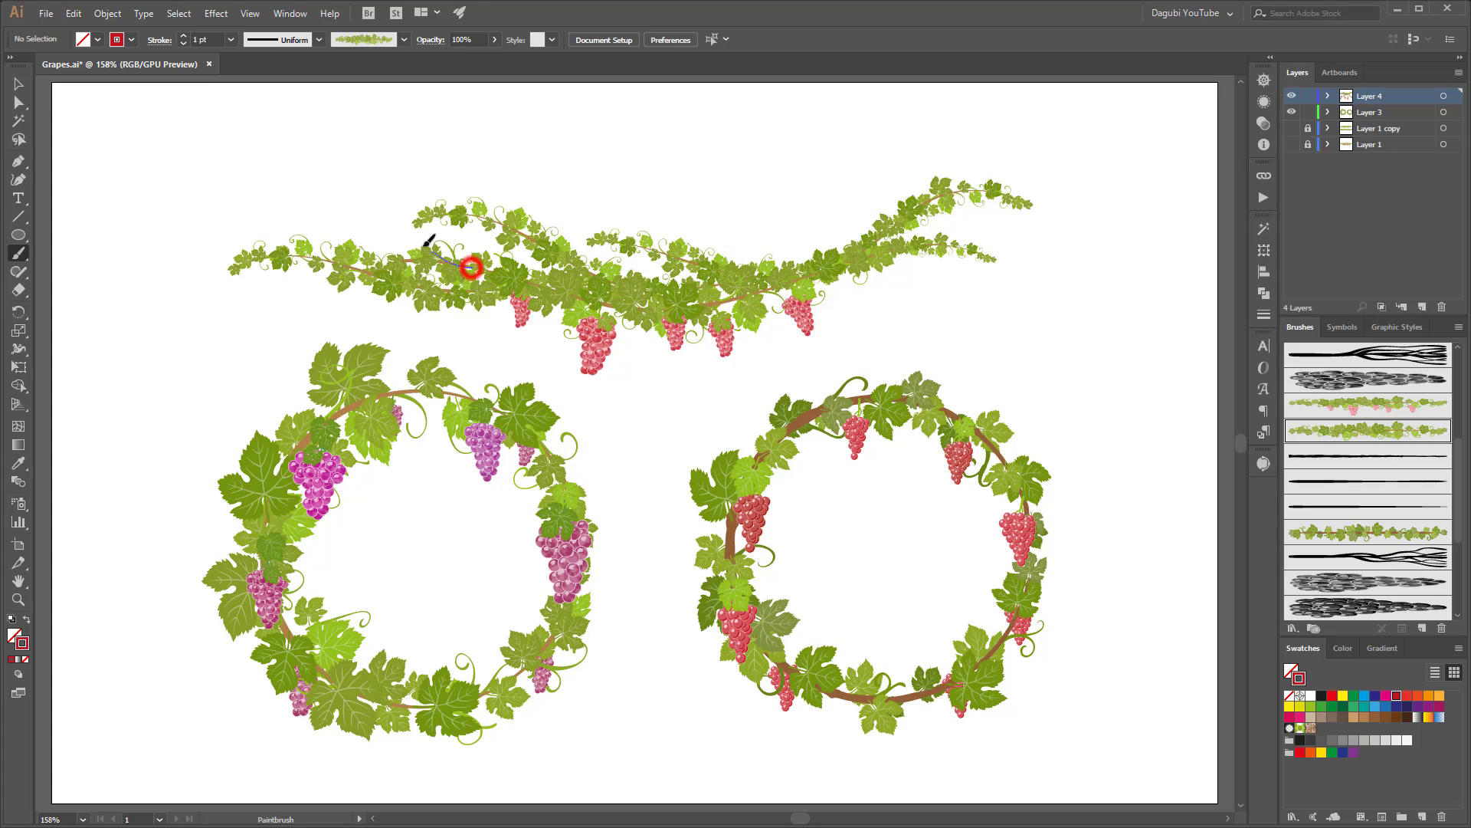
left_click_drag(428, 242, 328, 203)
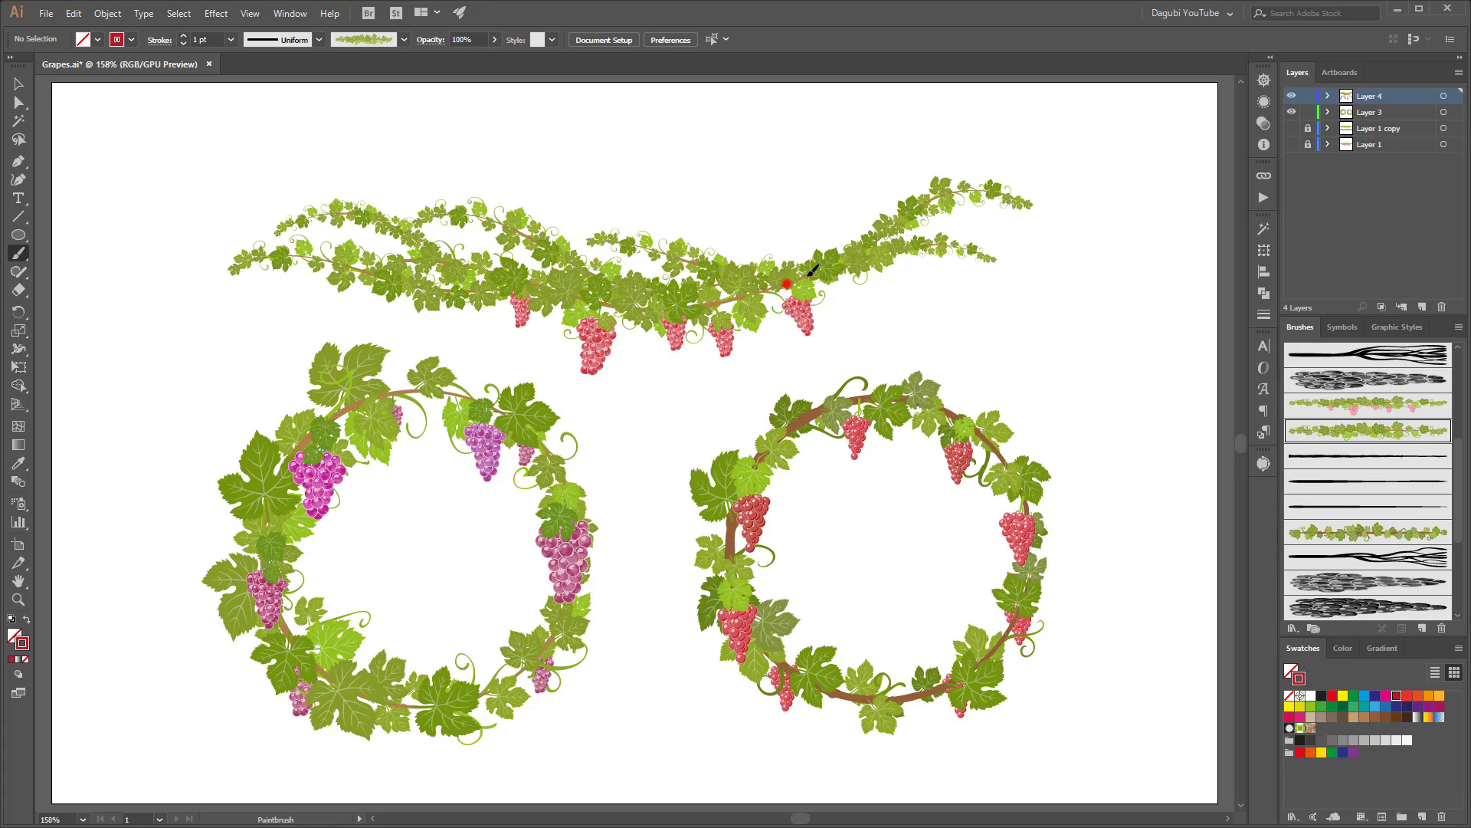
left_click_drag(808, 274, 954, 290)
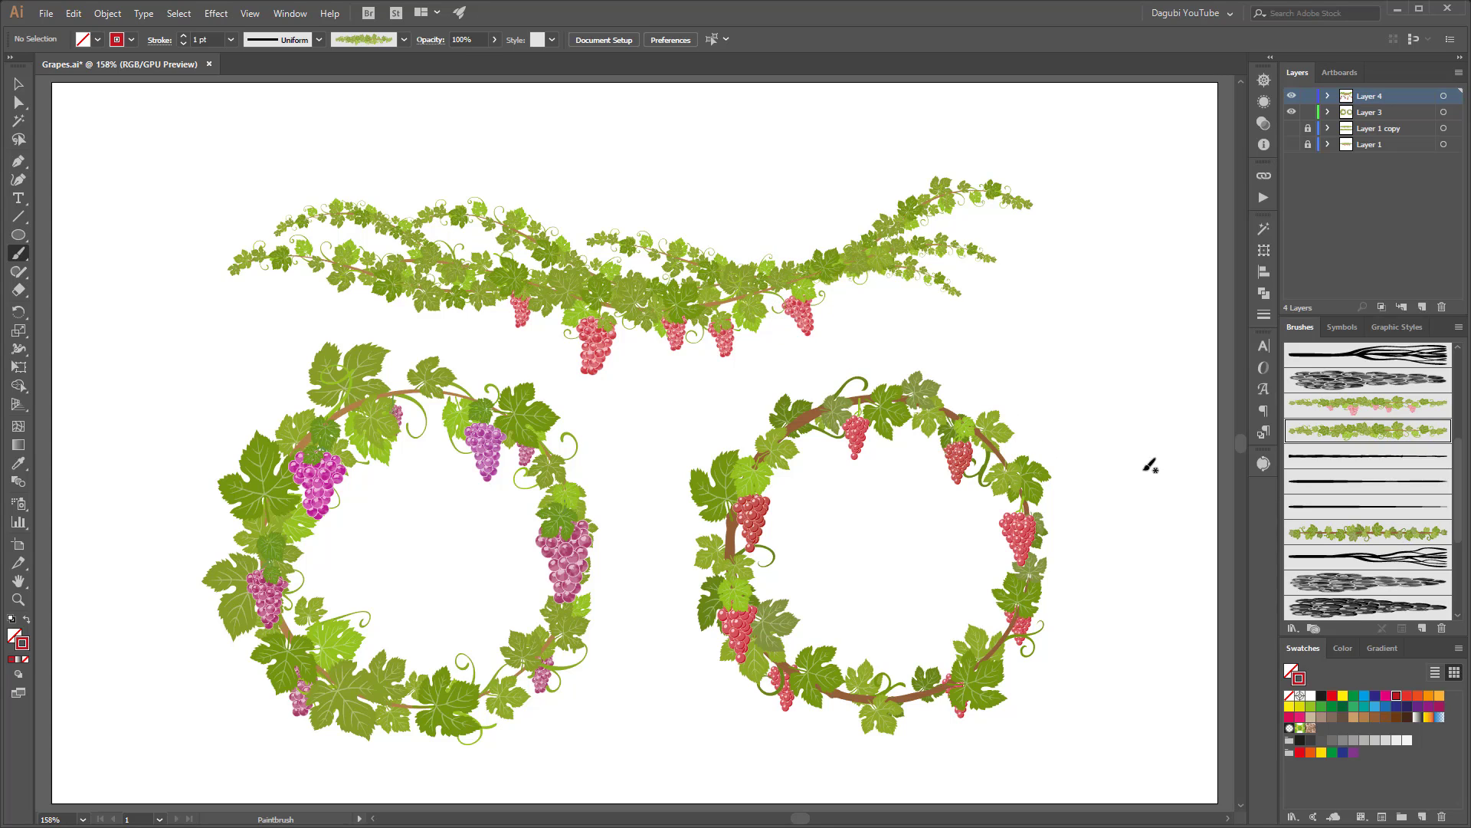
left_click(1415, 112)
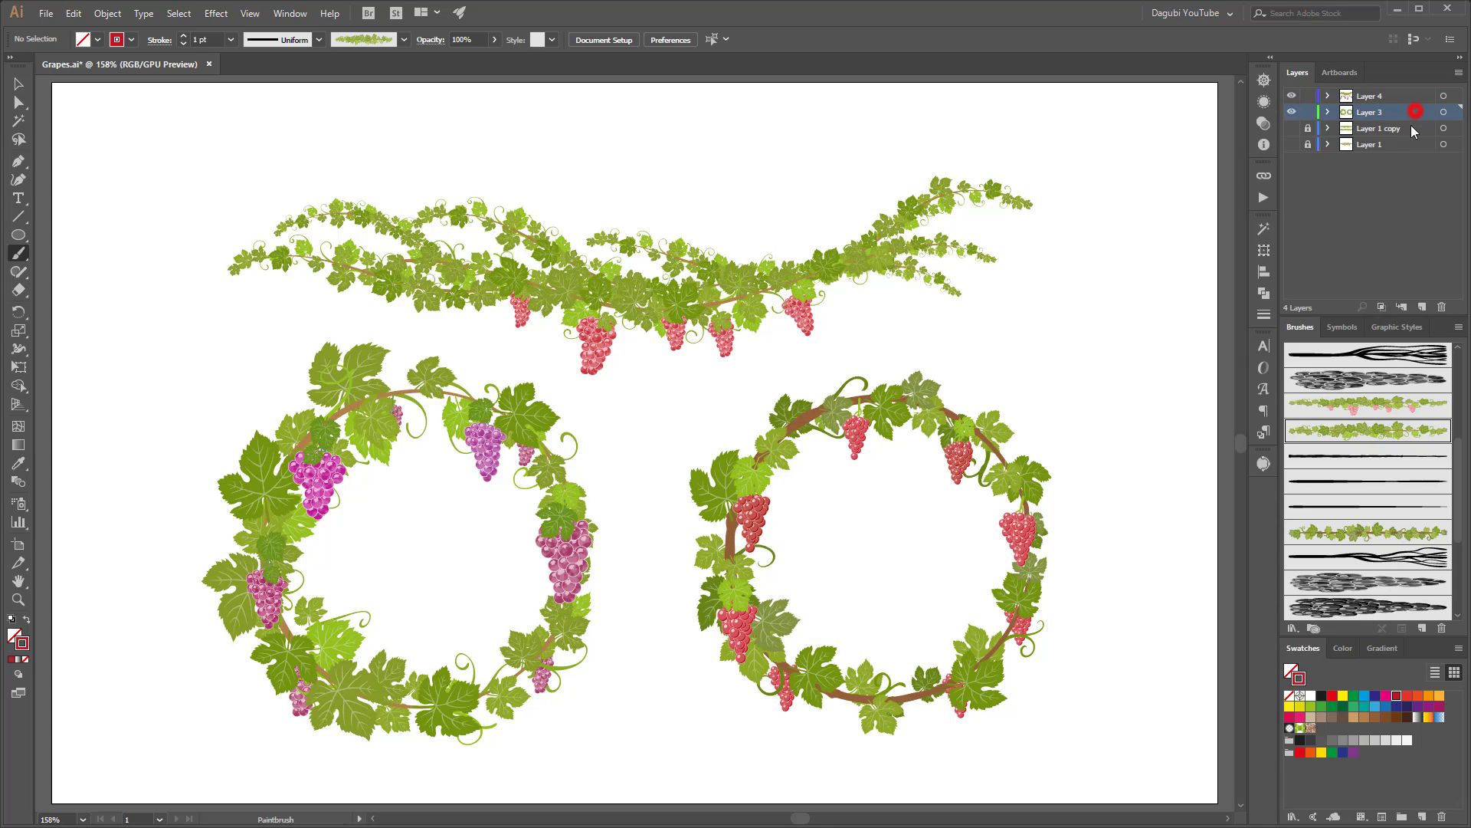
Step: On a new layer, paint leafy vine strokes around the right side, arcs and top of the right wreath
left_click(1423, 307)
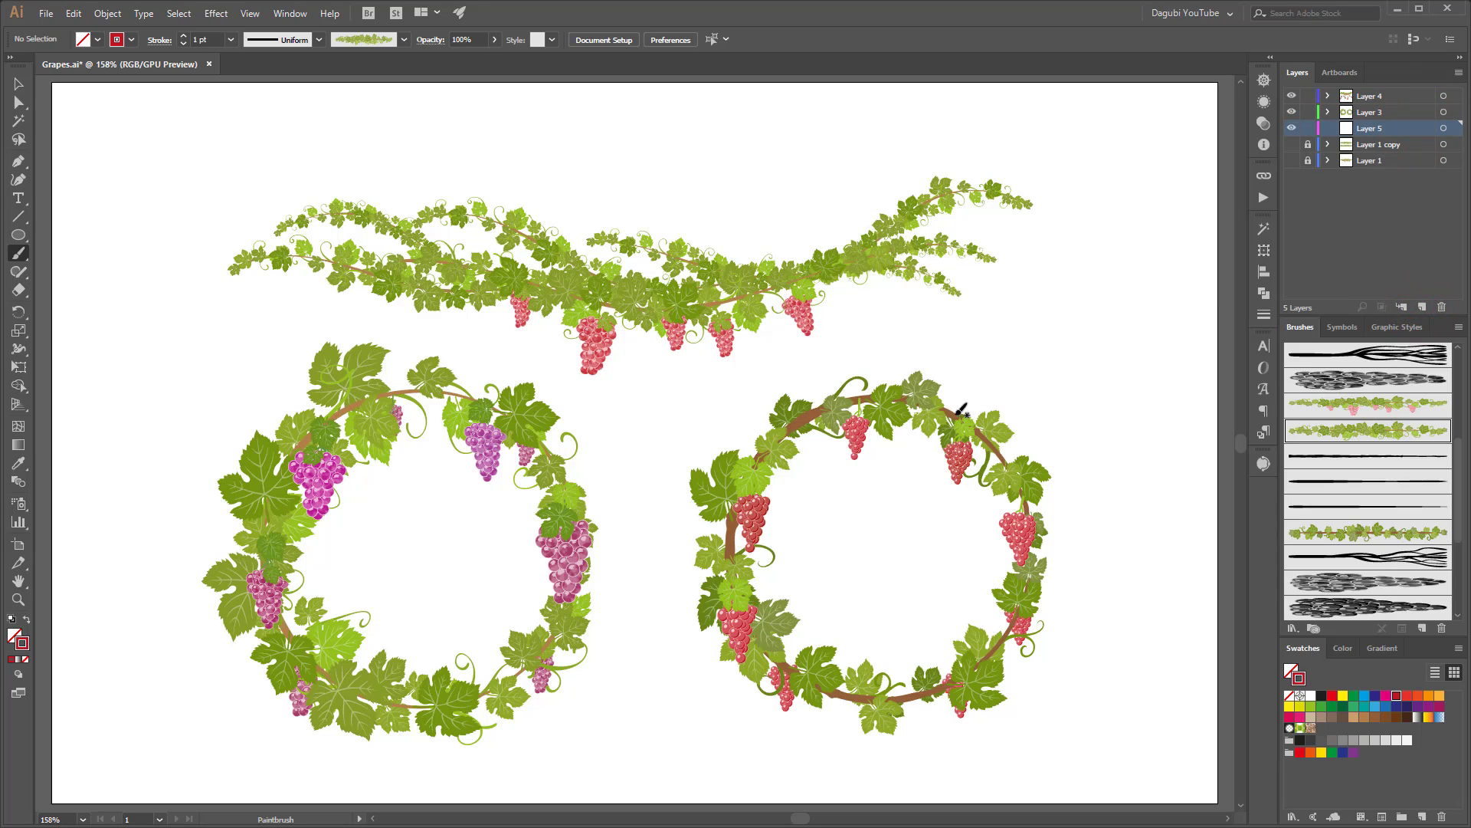
left_click_drag(950, 406, 975, 640)
left_click_drag(925, 399, 753, 592)
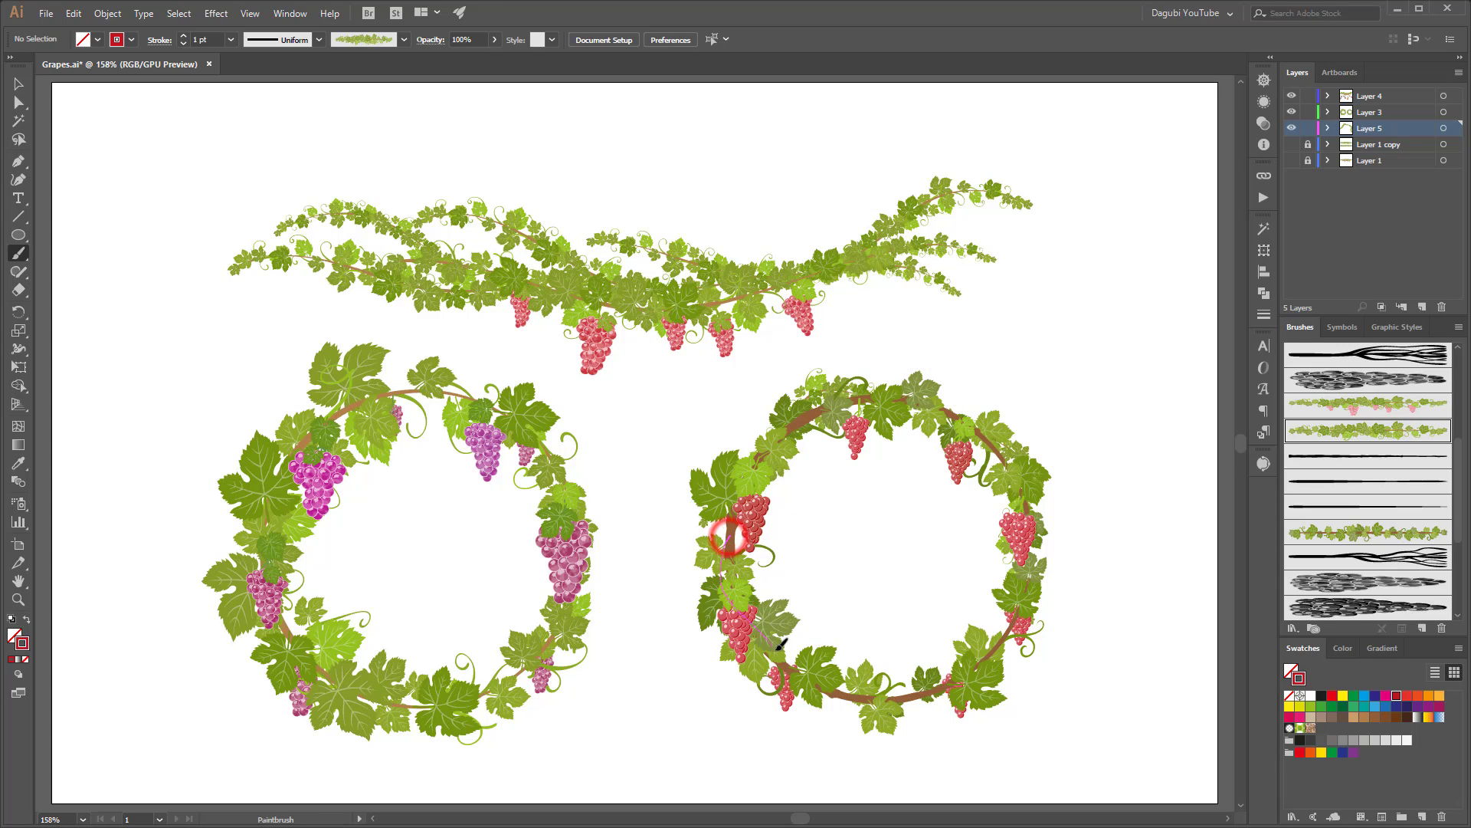
mouse_move(730, 539)
left_mouse_down()
mouse_move(866, 701)
mouse_move(954, 665)
mouse_move(807, 740)
left_mouse_up()
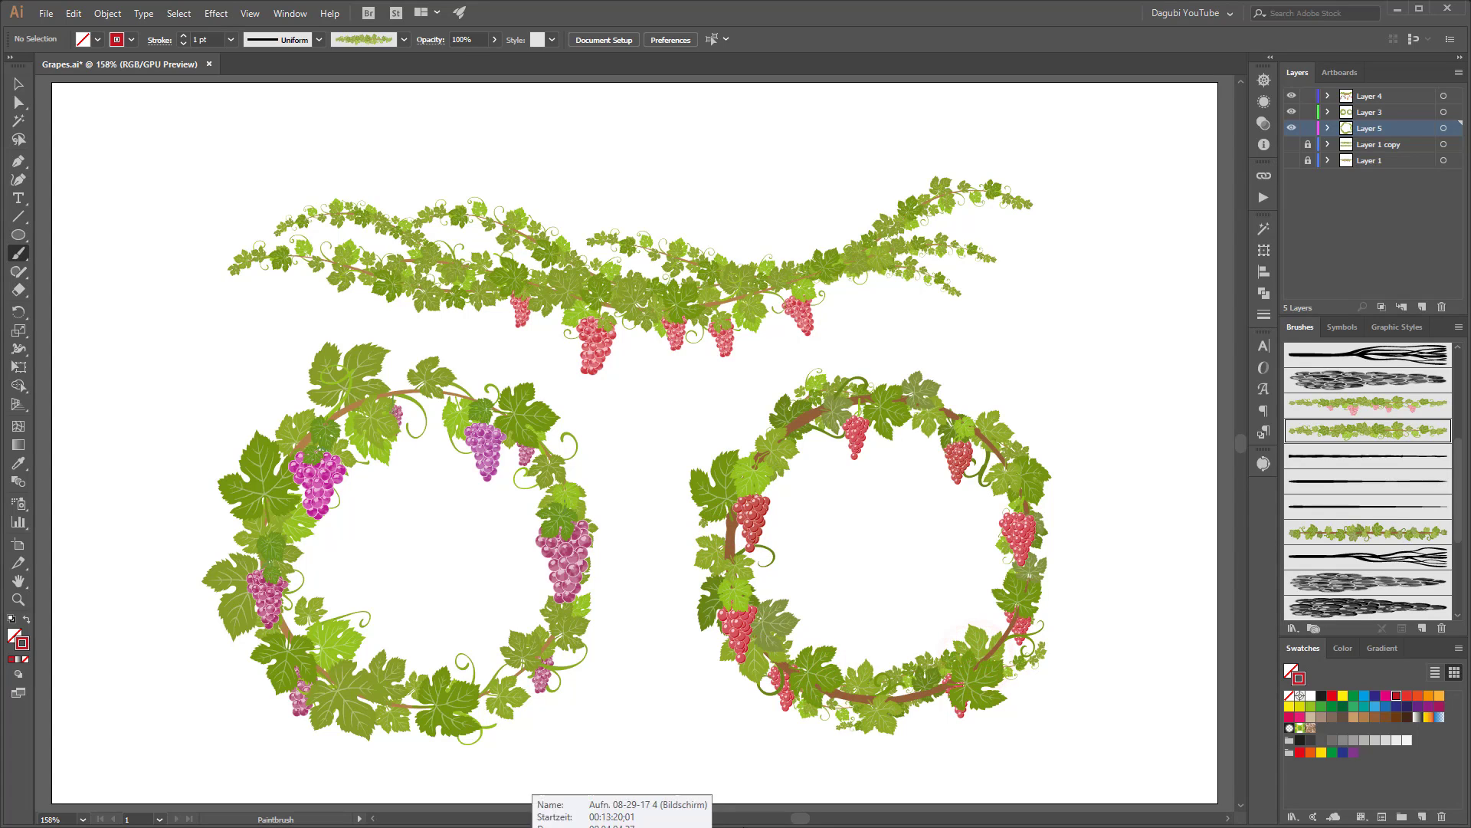
left_click_drag(764, 457, 780, 586)
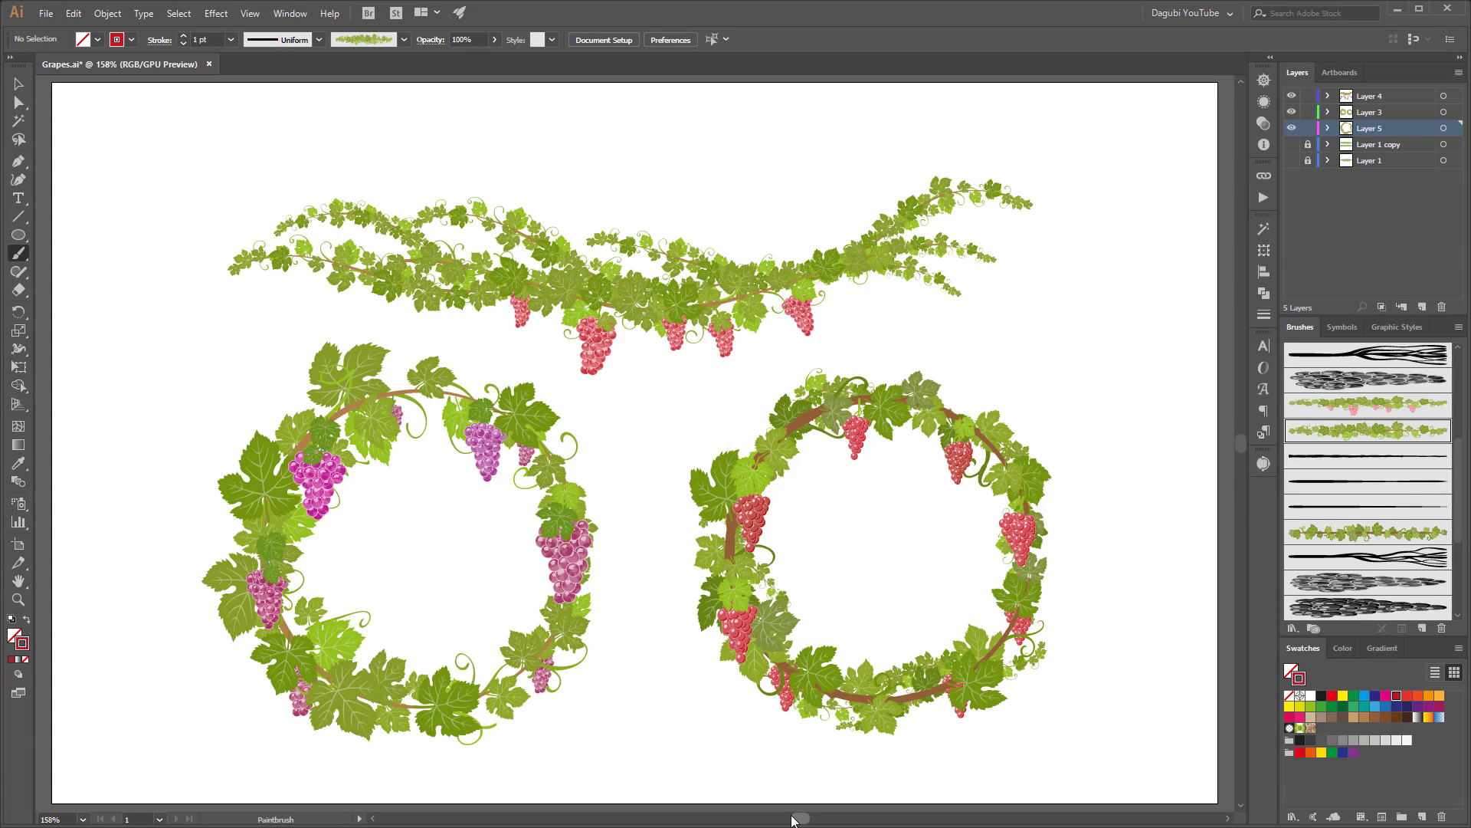
left_click(762, 443)
mouse_move(881, 394)
left_mouse_down()
mouse_move(930, 394)
mouse_move(843, 395)
left_mouse_up()
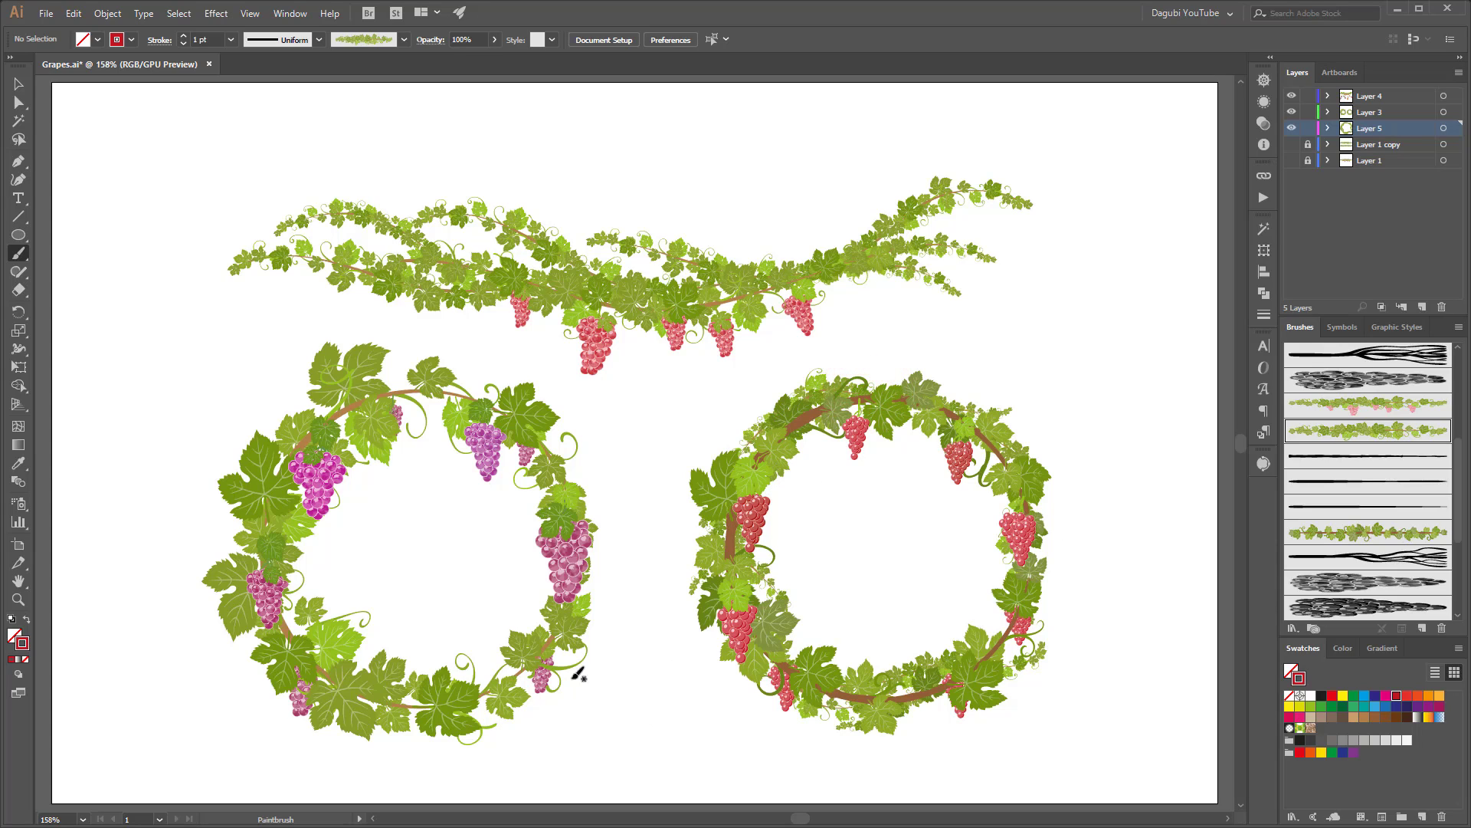
Step: Paint vine strokes around the left wreath's edges and select all Layer 5 artwork
left_click_drag(541, 424, 612, 619)
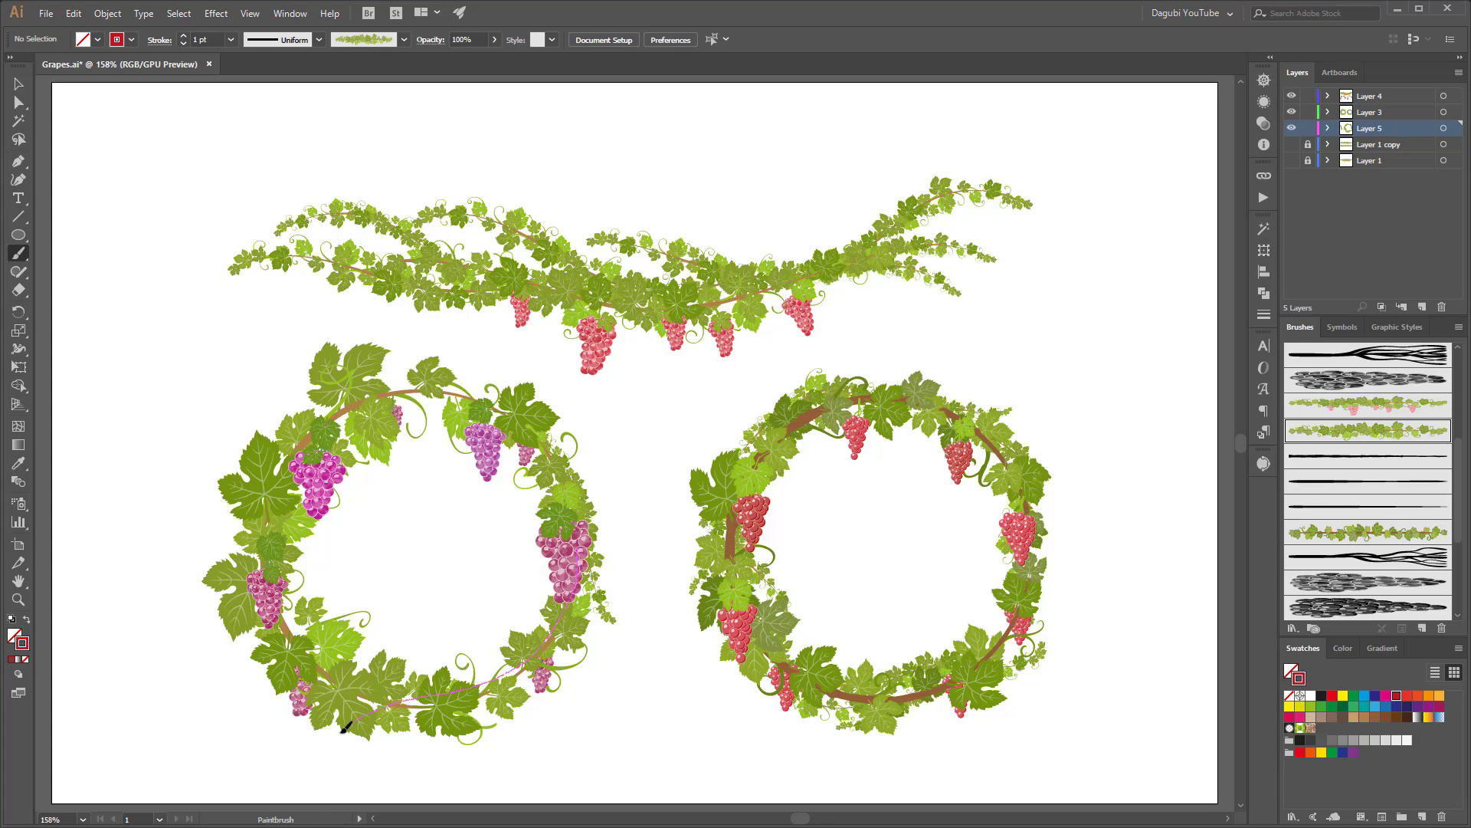
left_click_drag(383, 669, 298, 585)
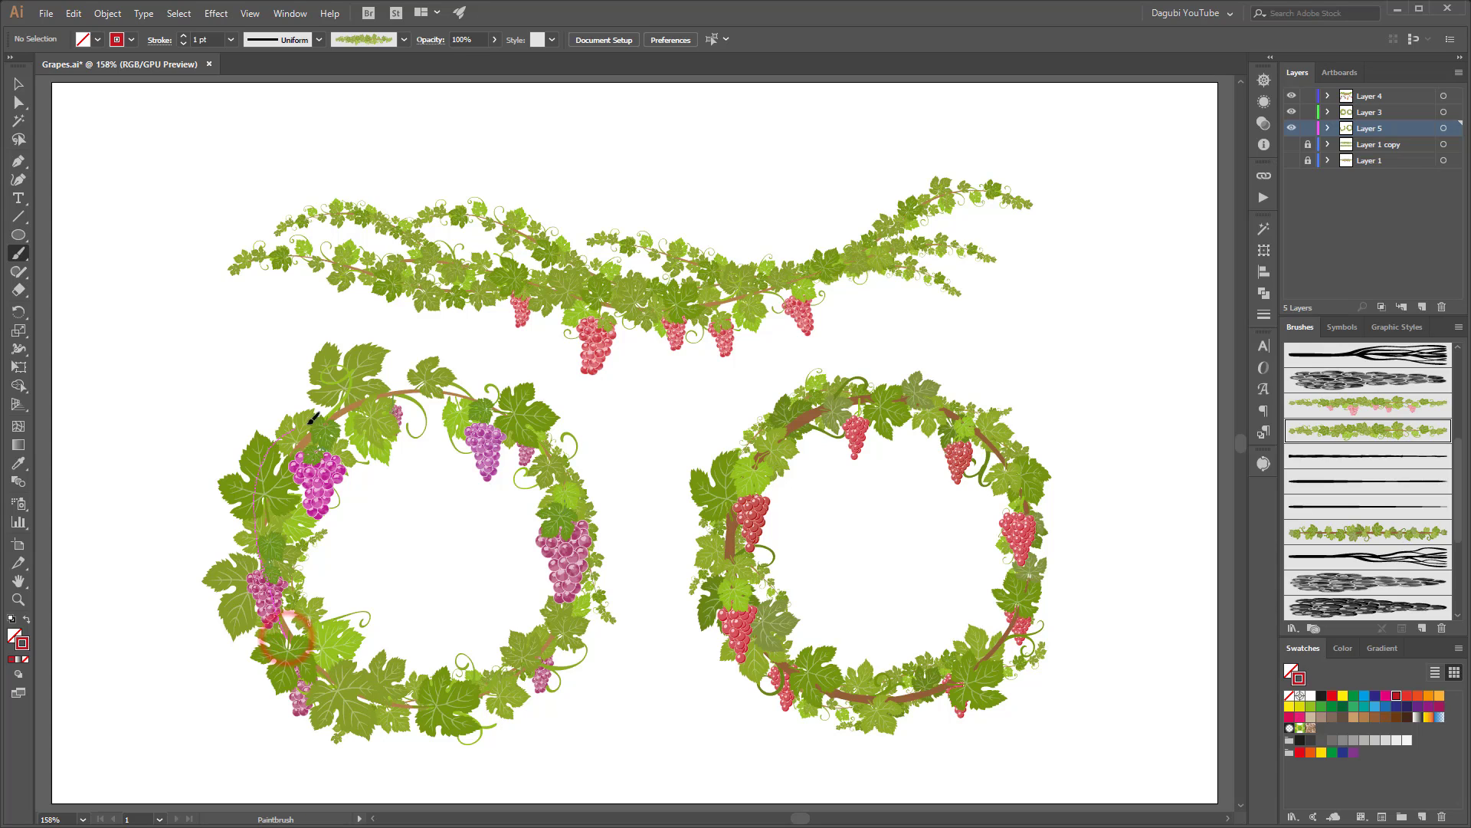
left_click_drag(269, 441, 565, 485)
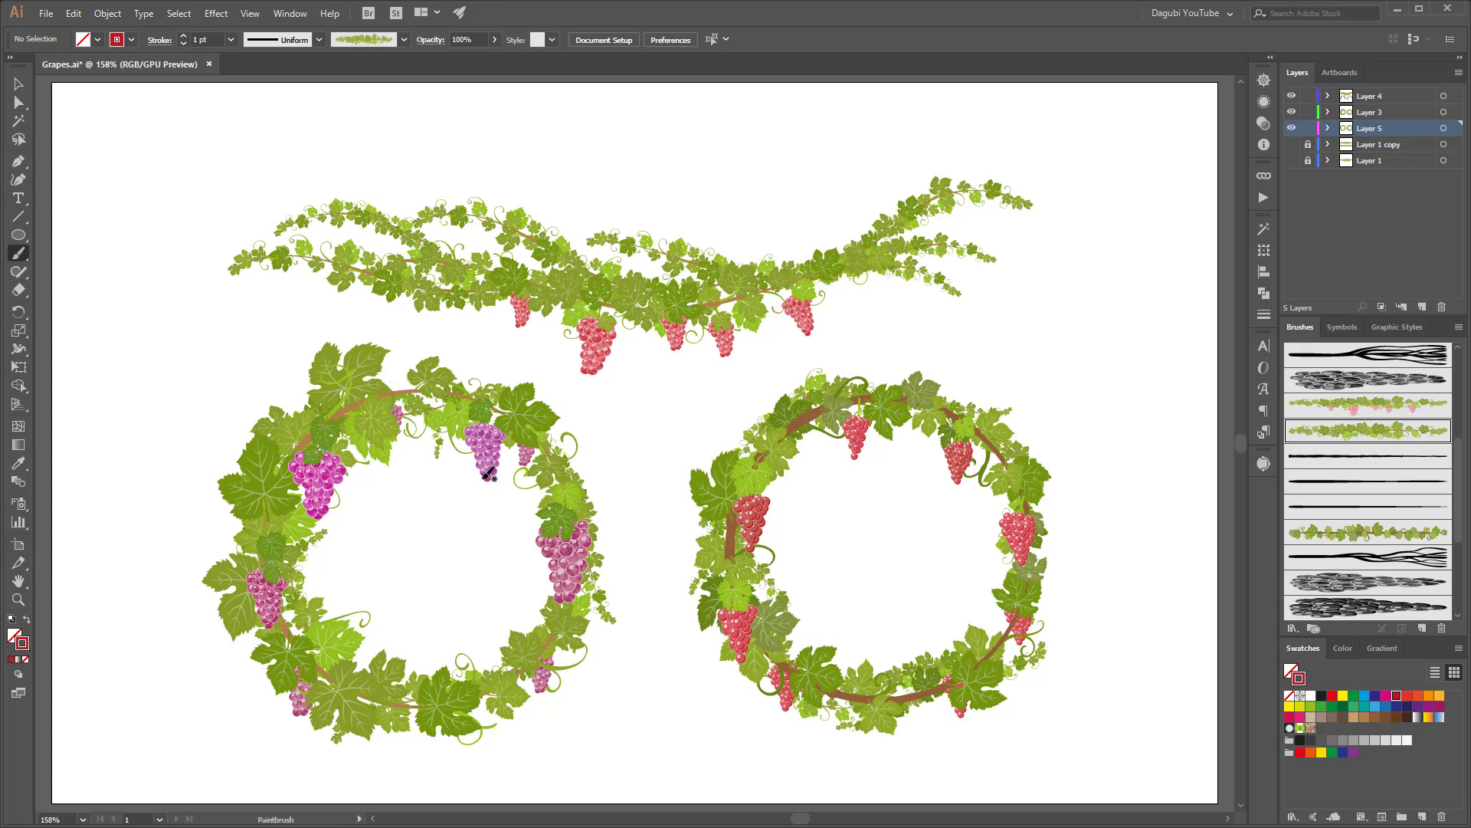
left_click_drag(528, 420, 609, 469)
left_click_drag(567, 541, 458, 679)
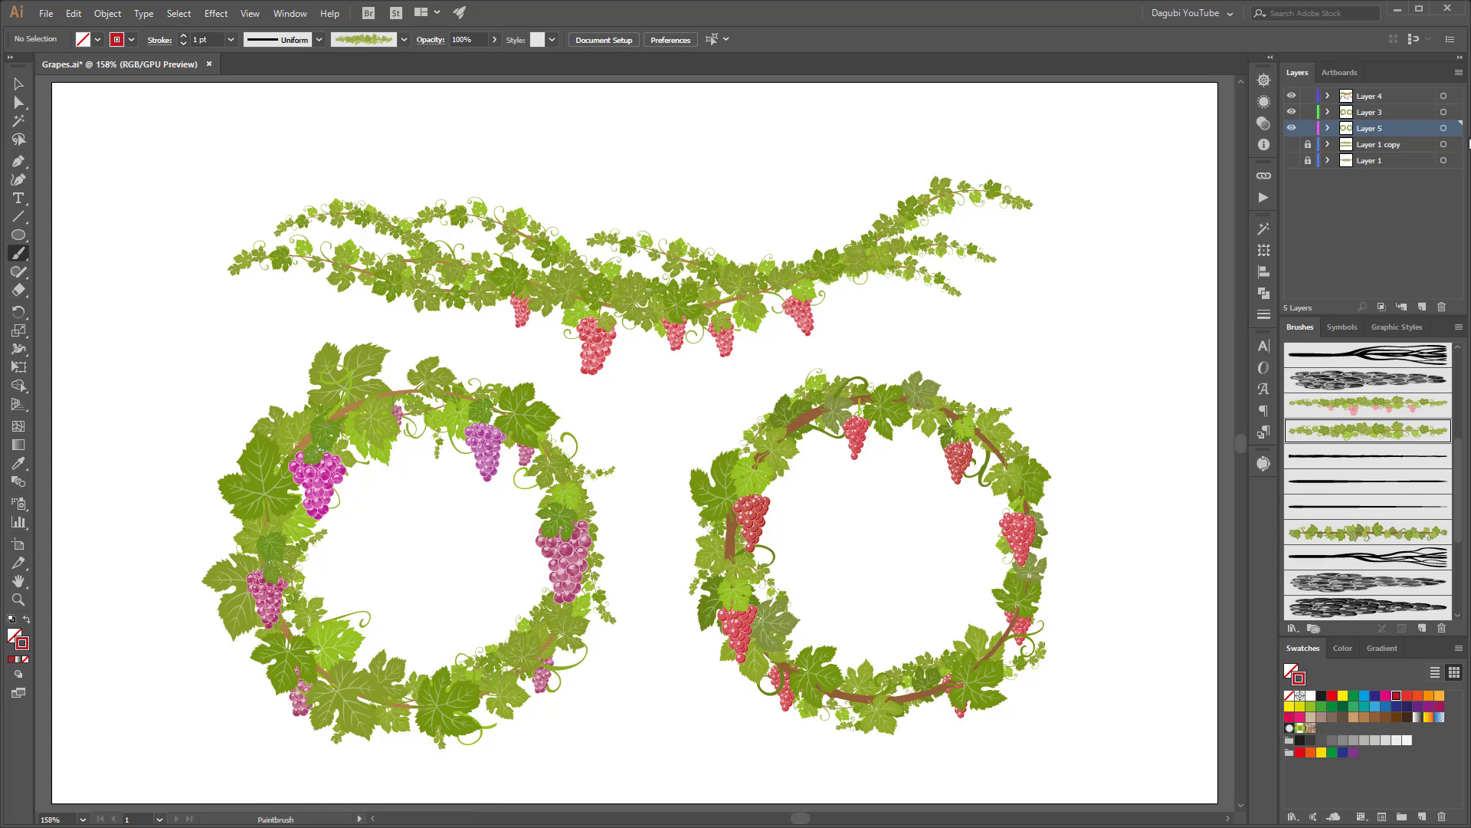
left_click(1444, 128)
Step: Darken Layer 5's vine strokes via Recolor Artwork, lowering brightness with harmony colours linked
left_click(1348, 648)
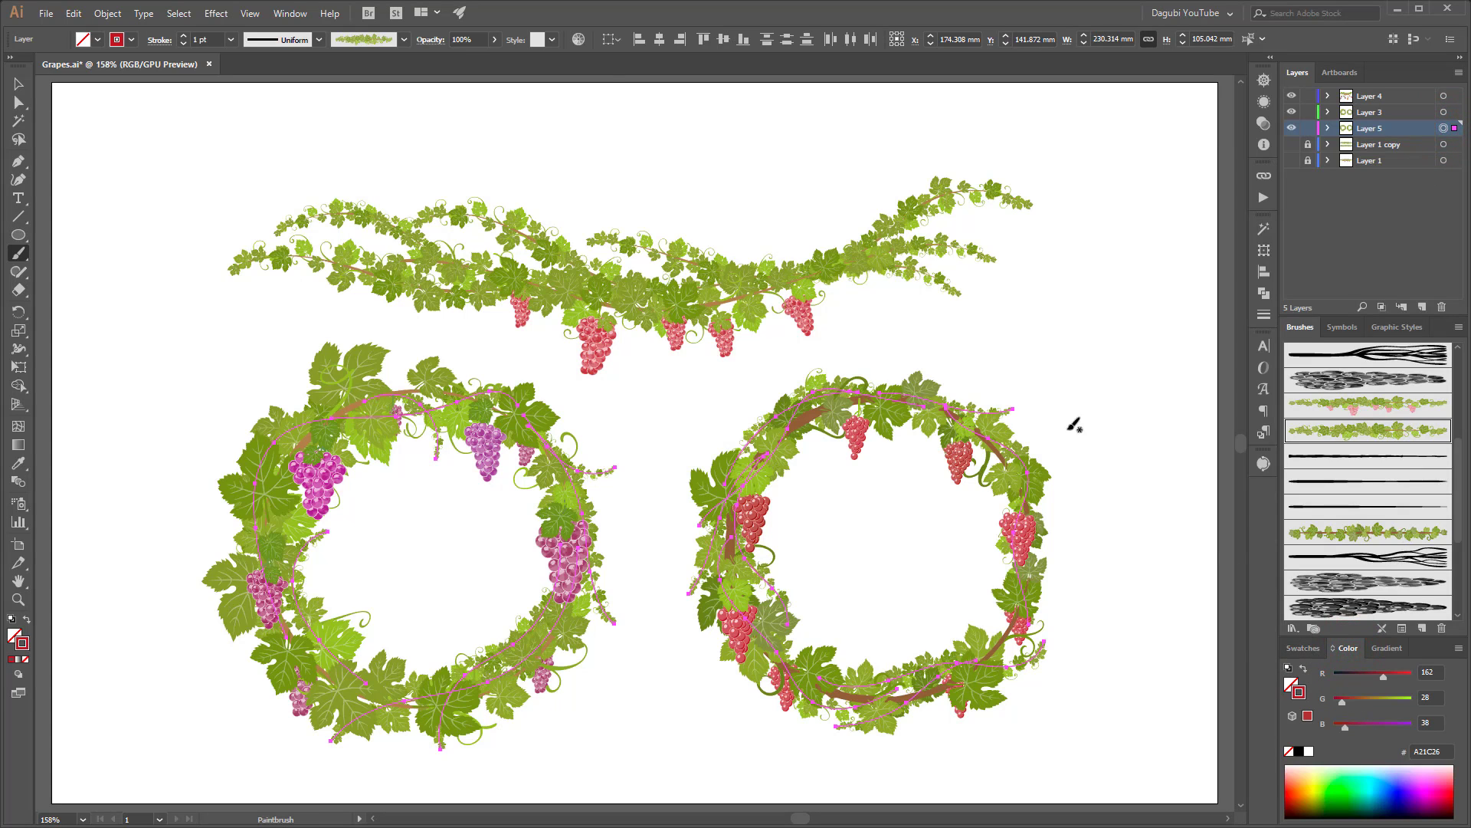
left_click(579, 40)
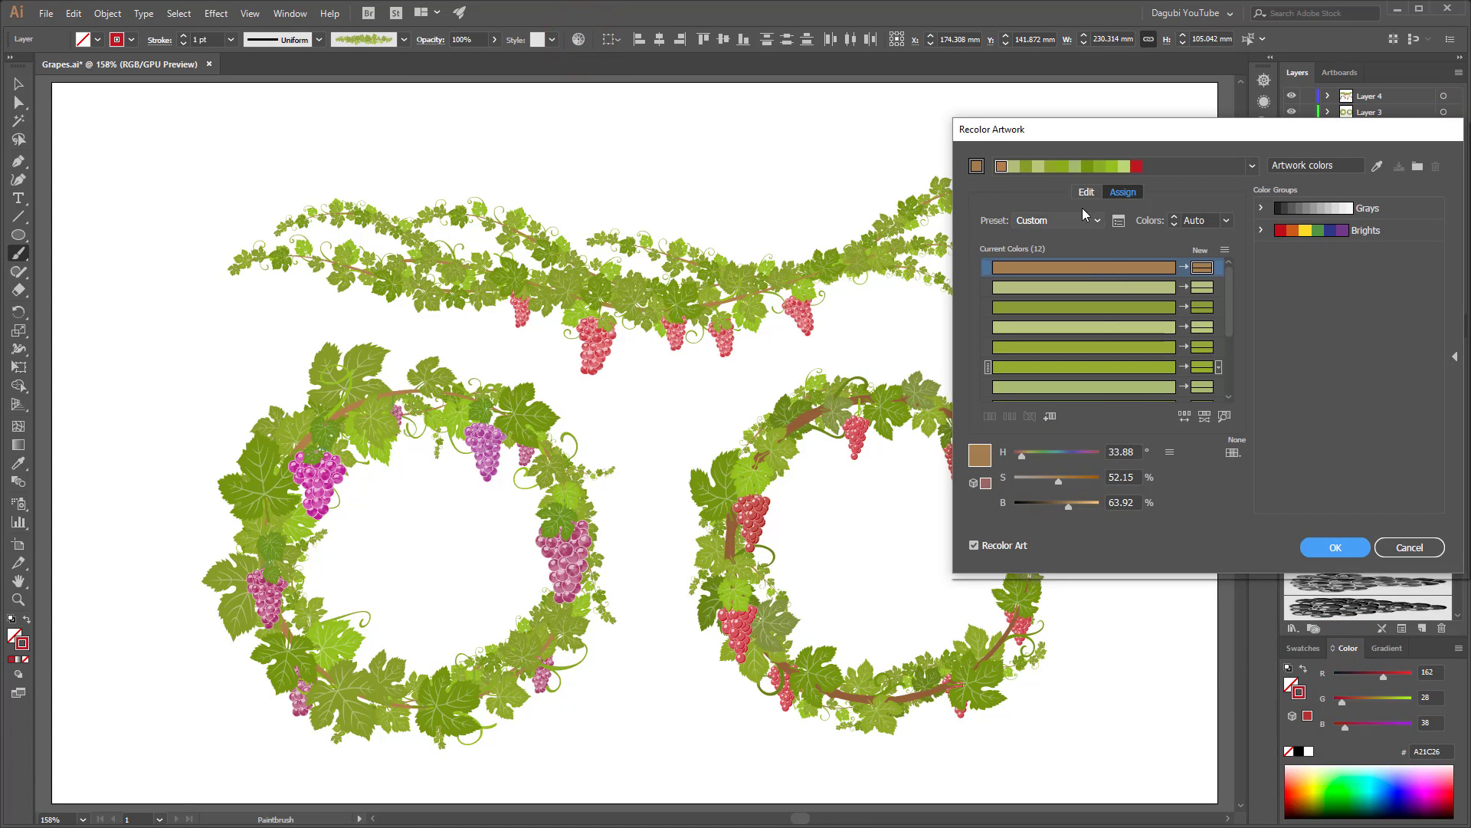
left_click(1087, 191)
left_click(1224, 418)
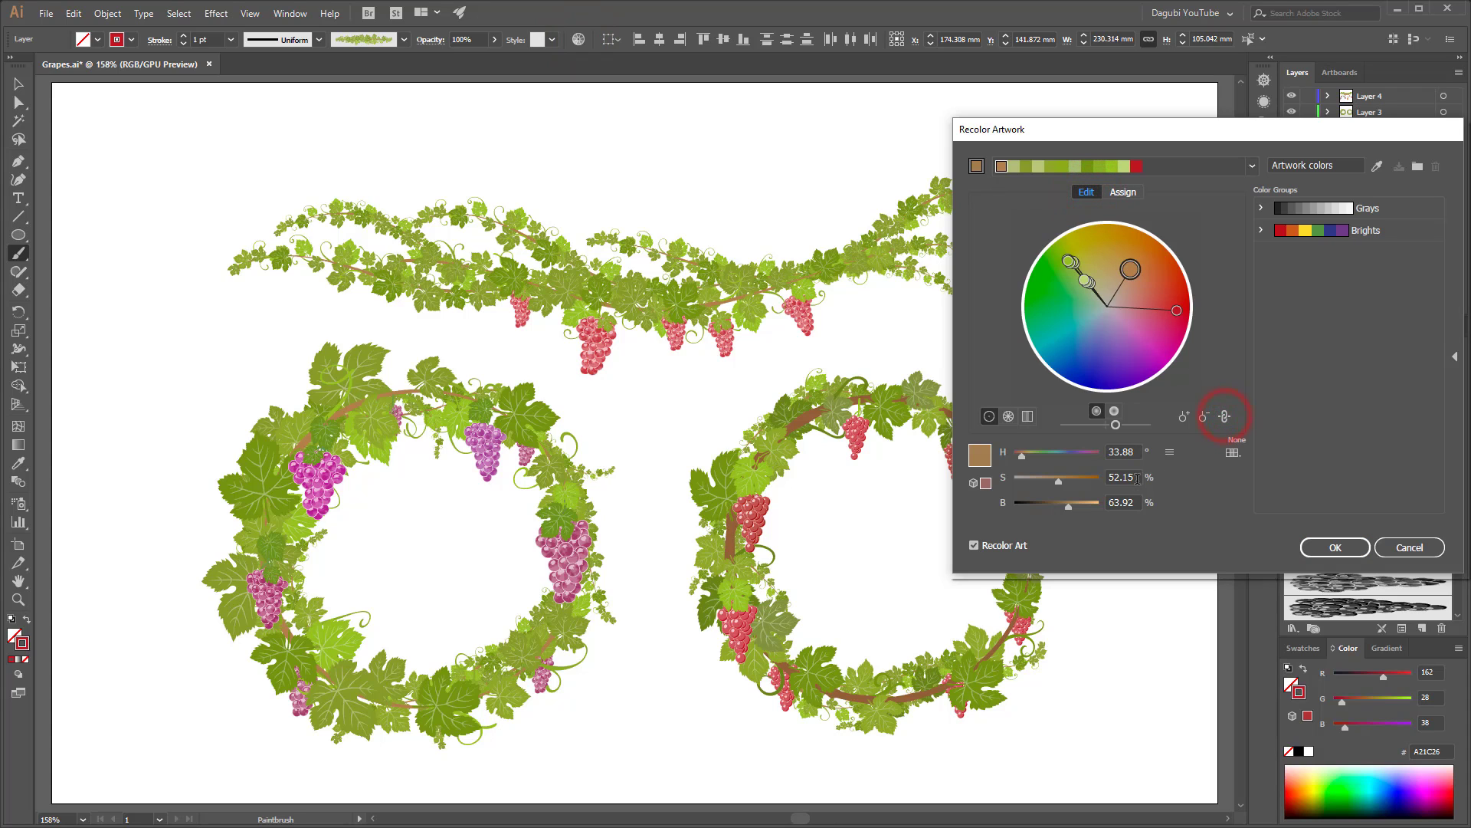
left_click_drag(1116, 426, 1110, 426)
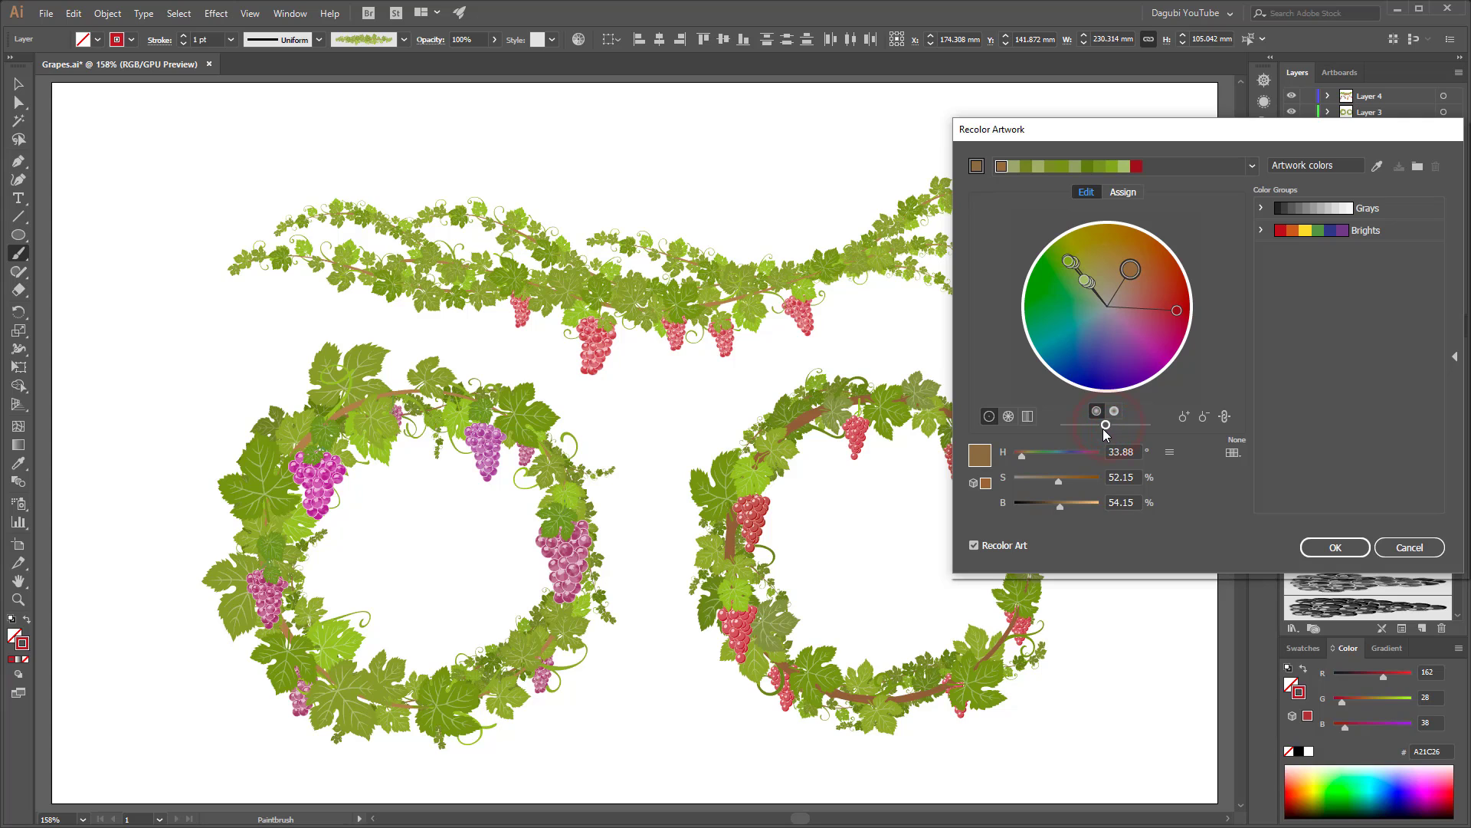
left_click(1335, 547)
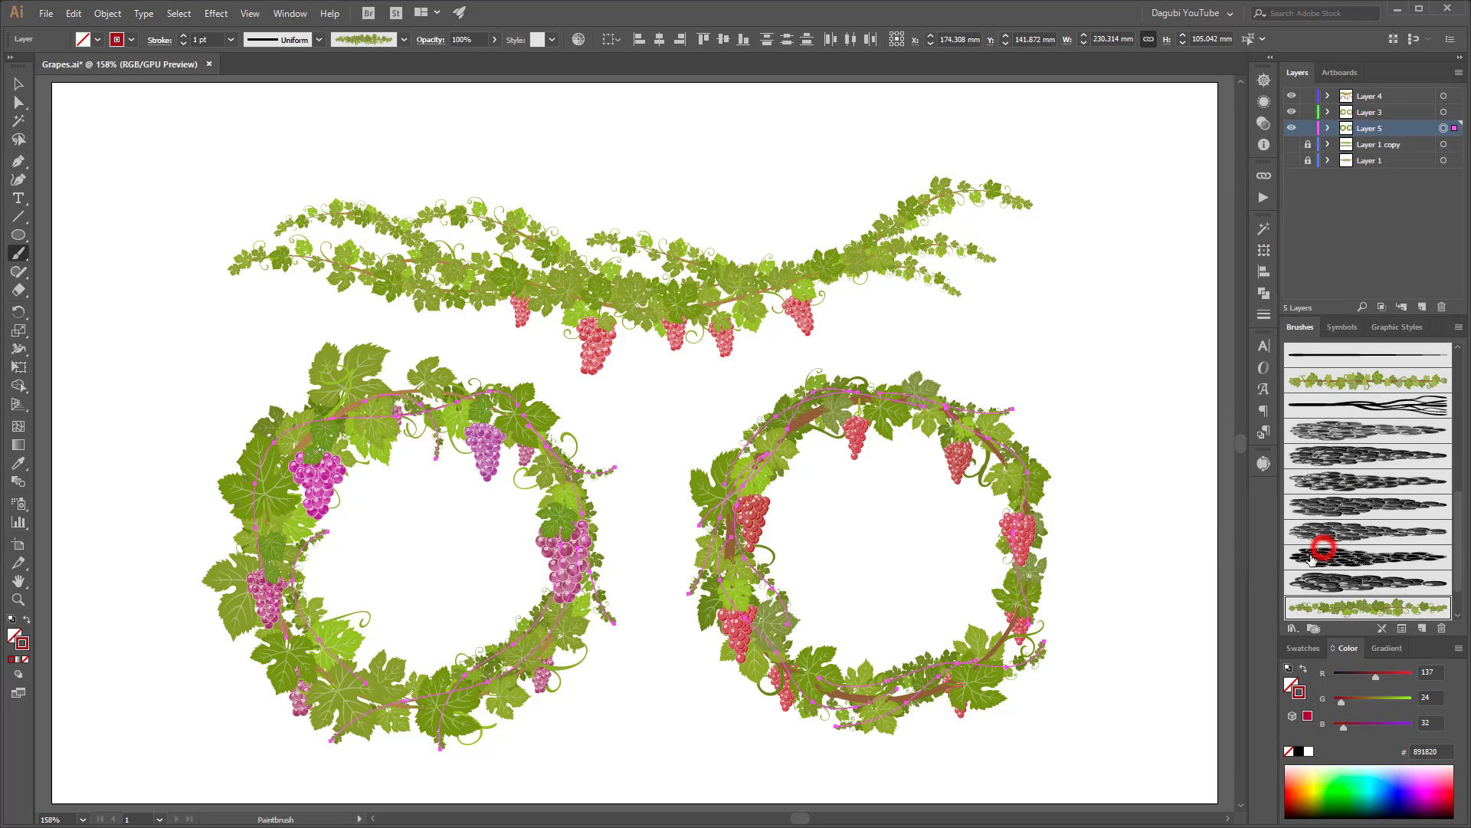
left_click(1138, 325)
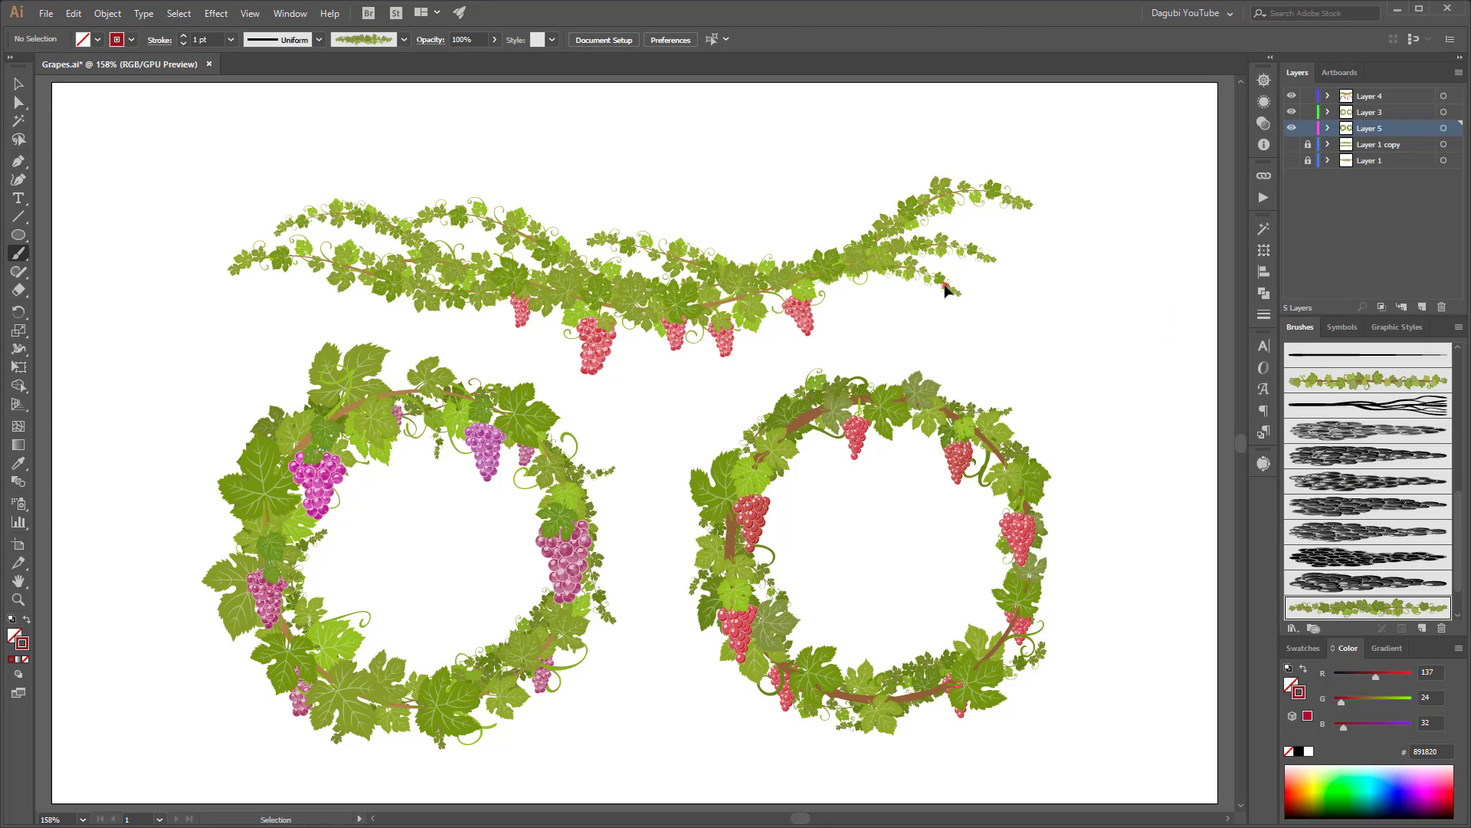
mouse_move(958, 293)
left_mouse_down()
mouse_move(783, 288)
mouse_move(412, 222)
left_mouse_up()
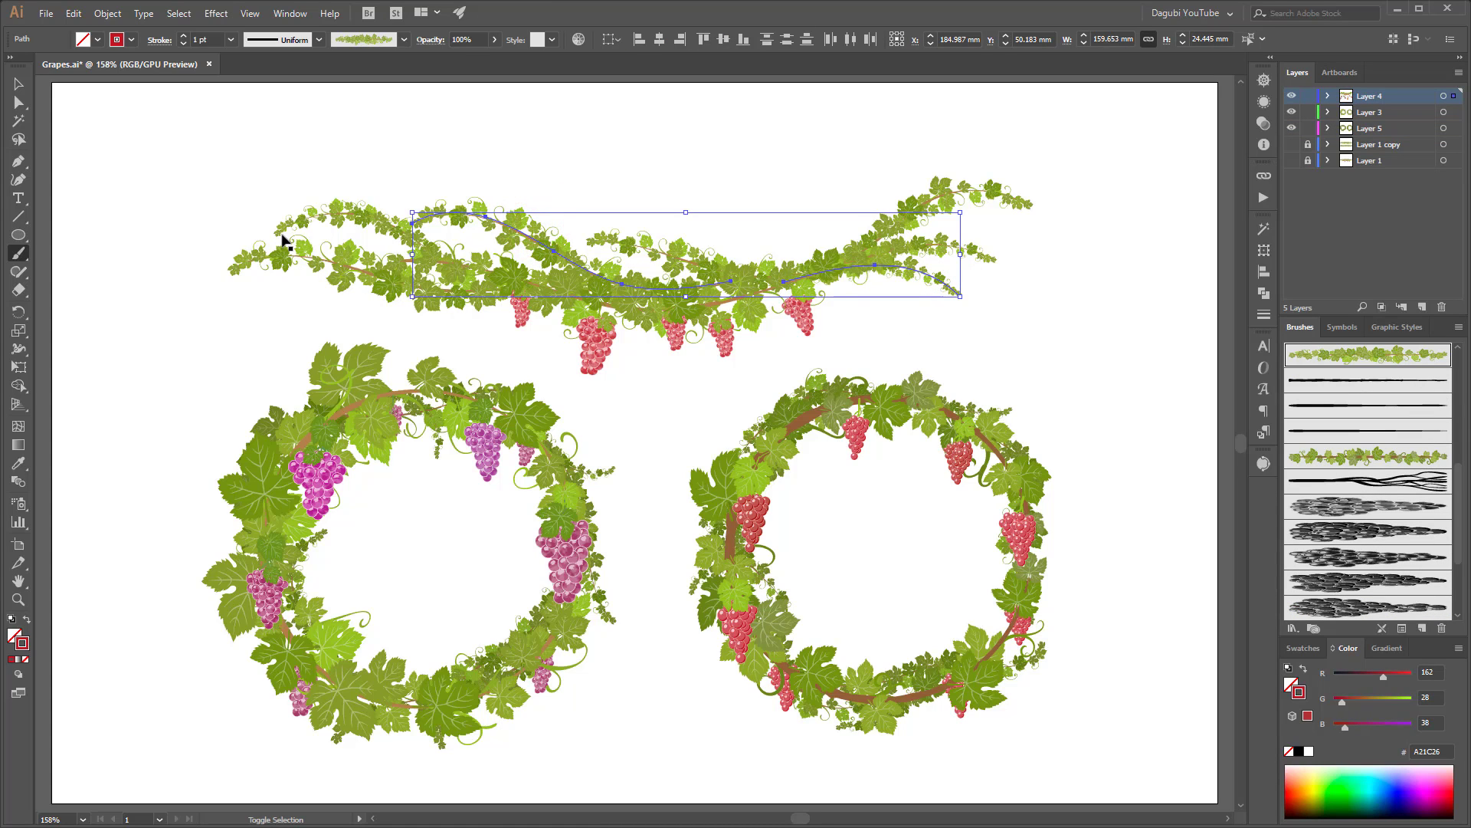
Step: Darken the first top-garland vine stroke with Recolor Artwork's linked-harmony brightness slider
left_click_drag(281, 231, 279, 233)
left_click(579, 39)
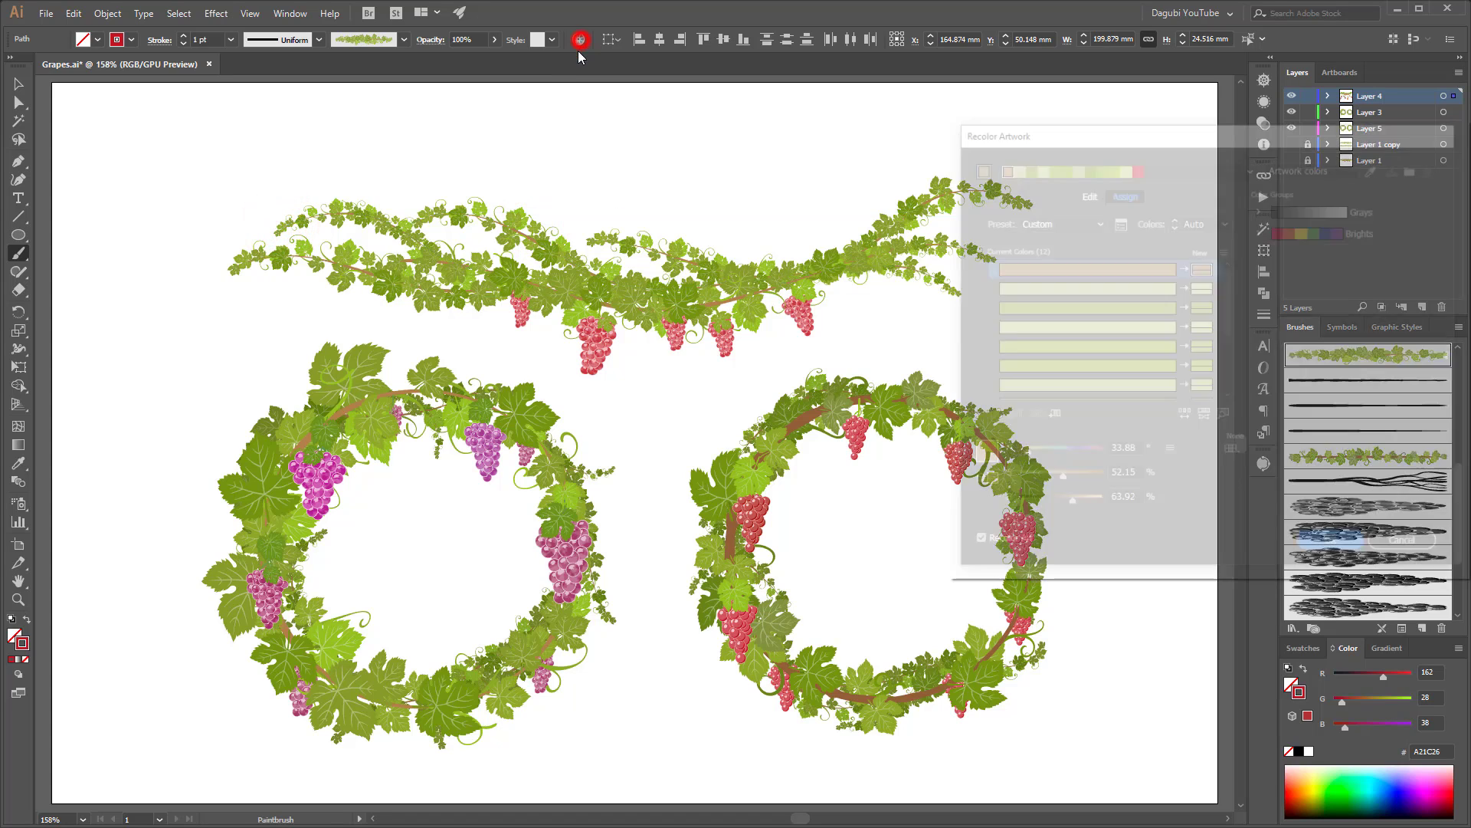
left_click(1086, 191)
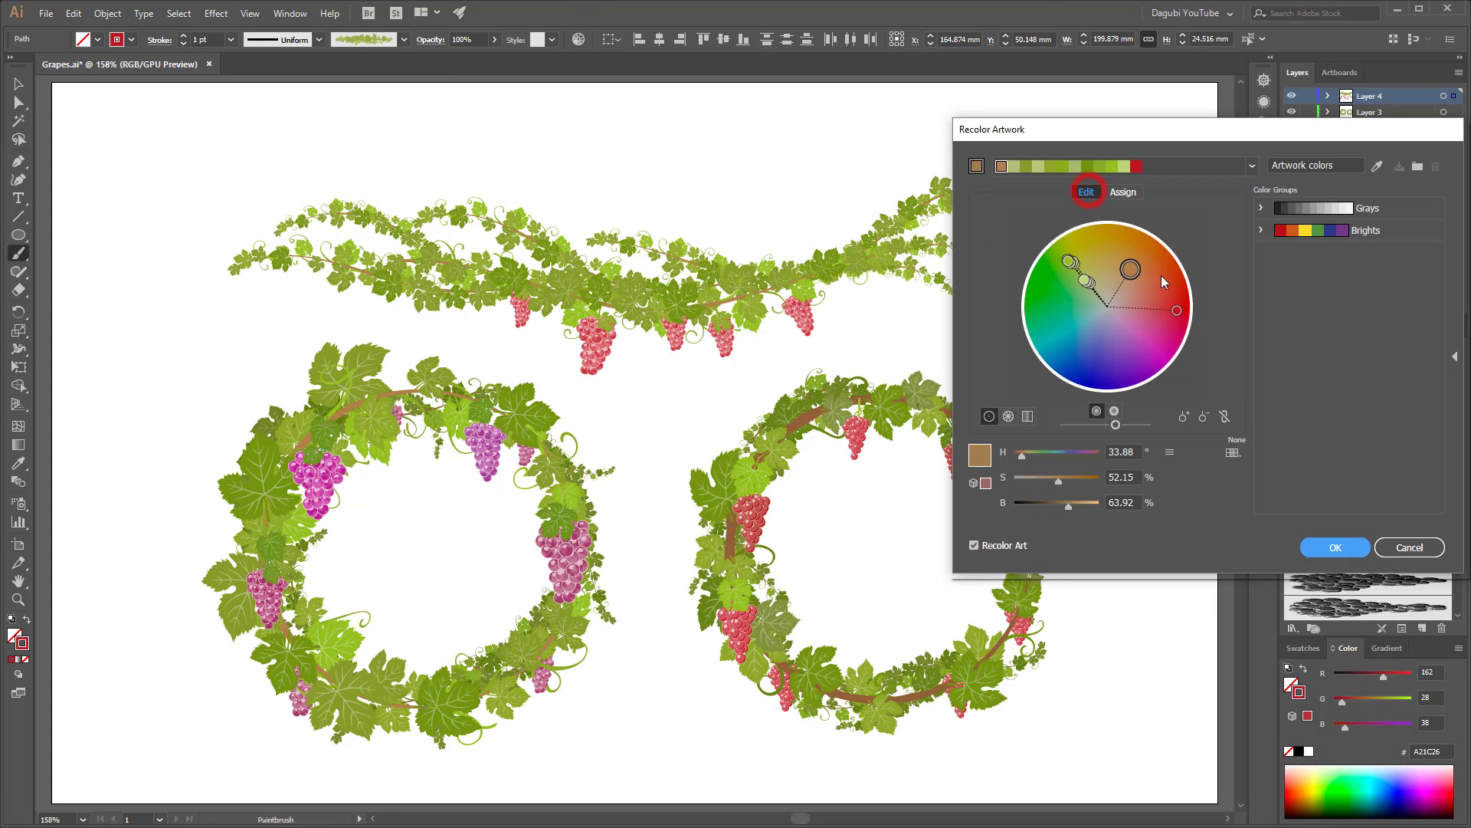
left_click(1224, 413)
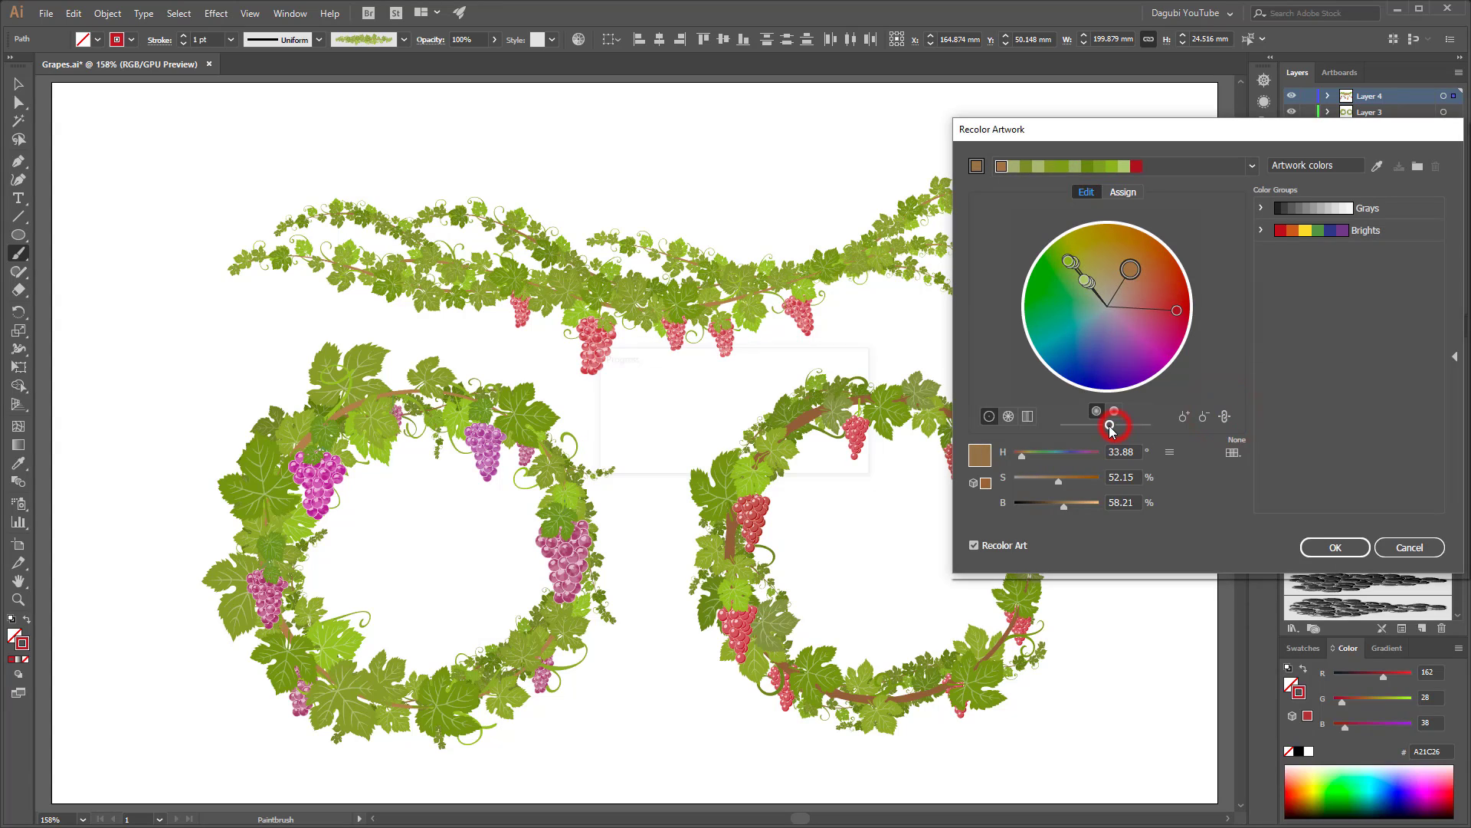
left_click_drag(1116, 426, 1097, 426)
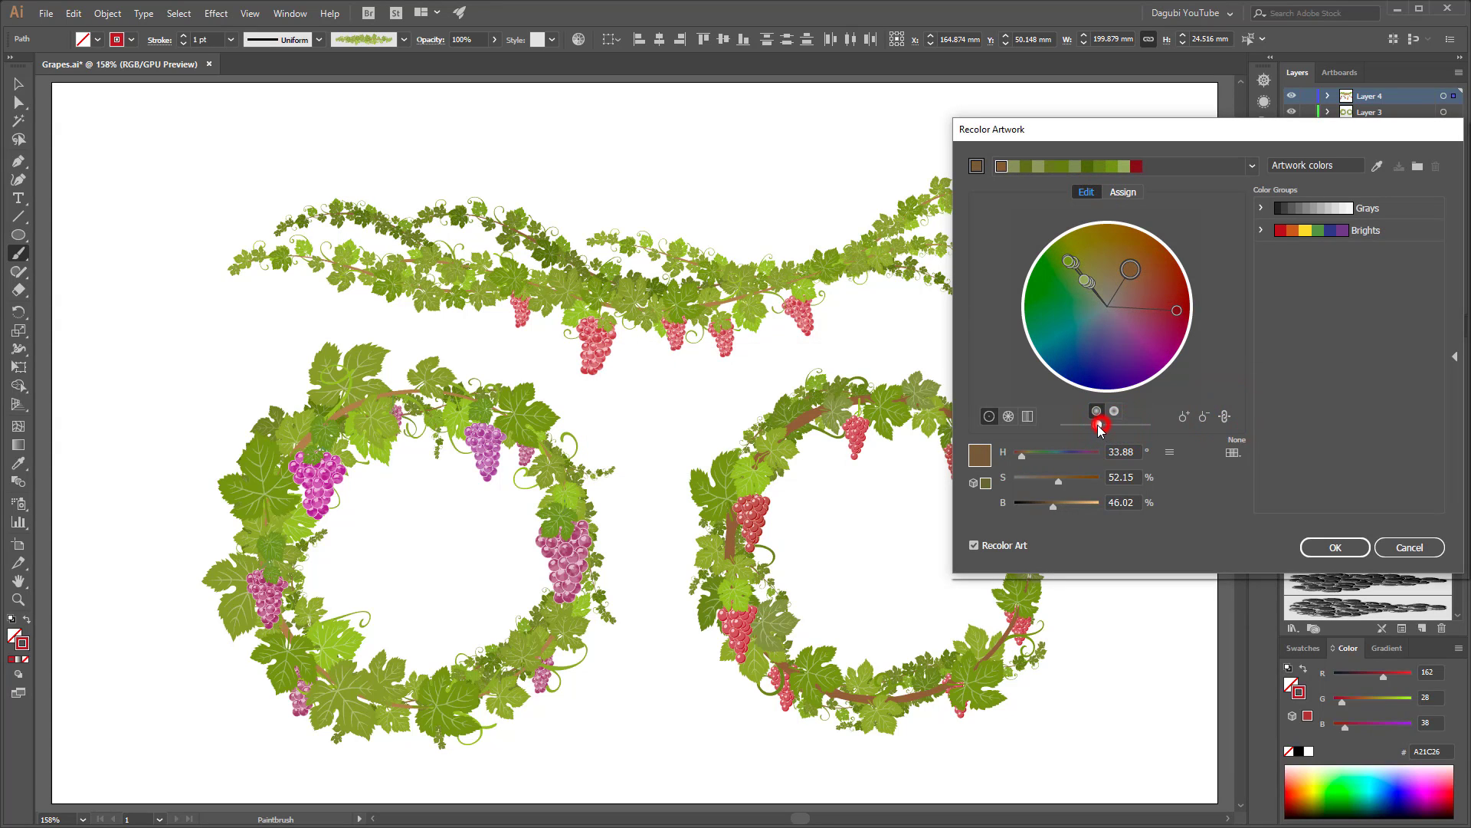
left_click(1349, 547)
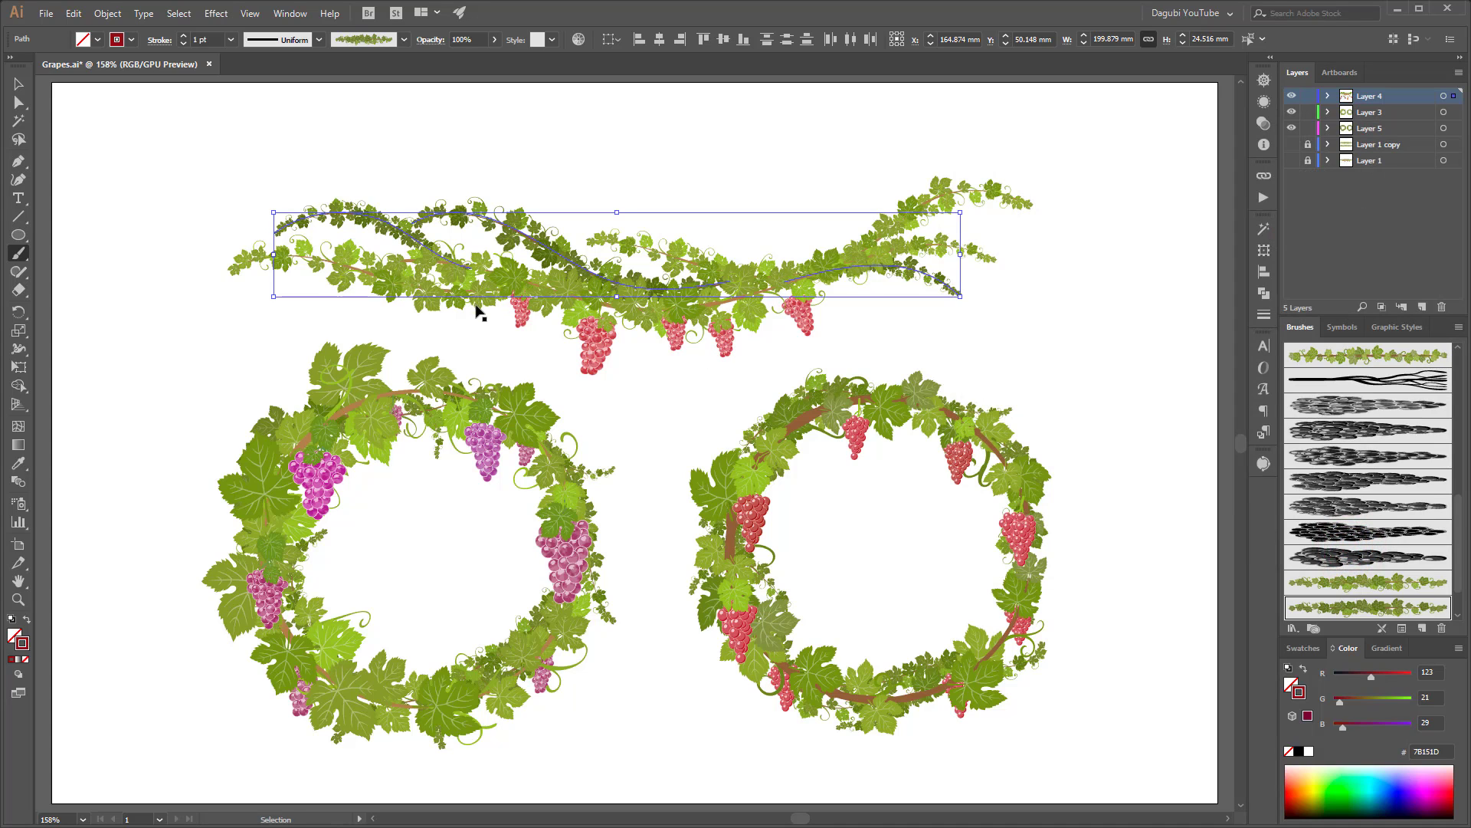
Step: Darken a second garland vine stroke the same way, then deselect everything
left_click_drag(226, 270, 607, 292)
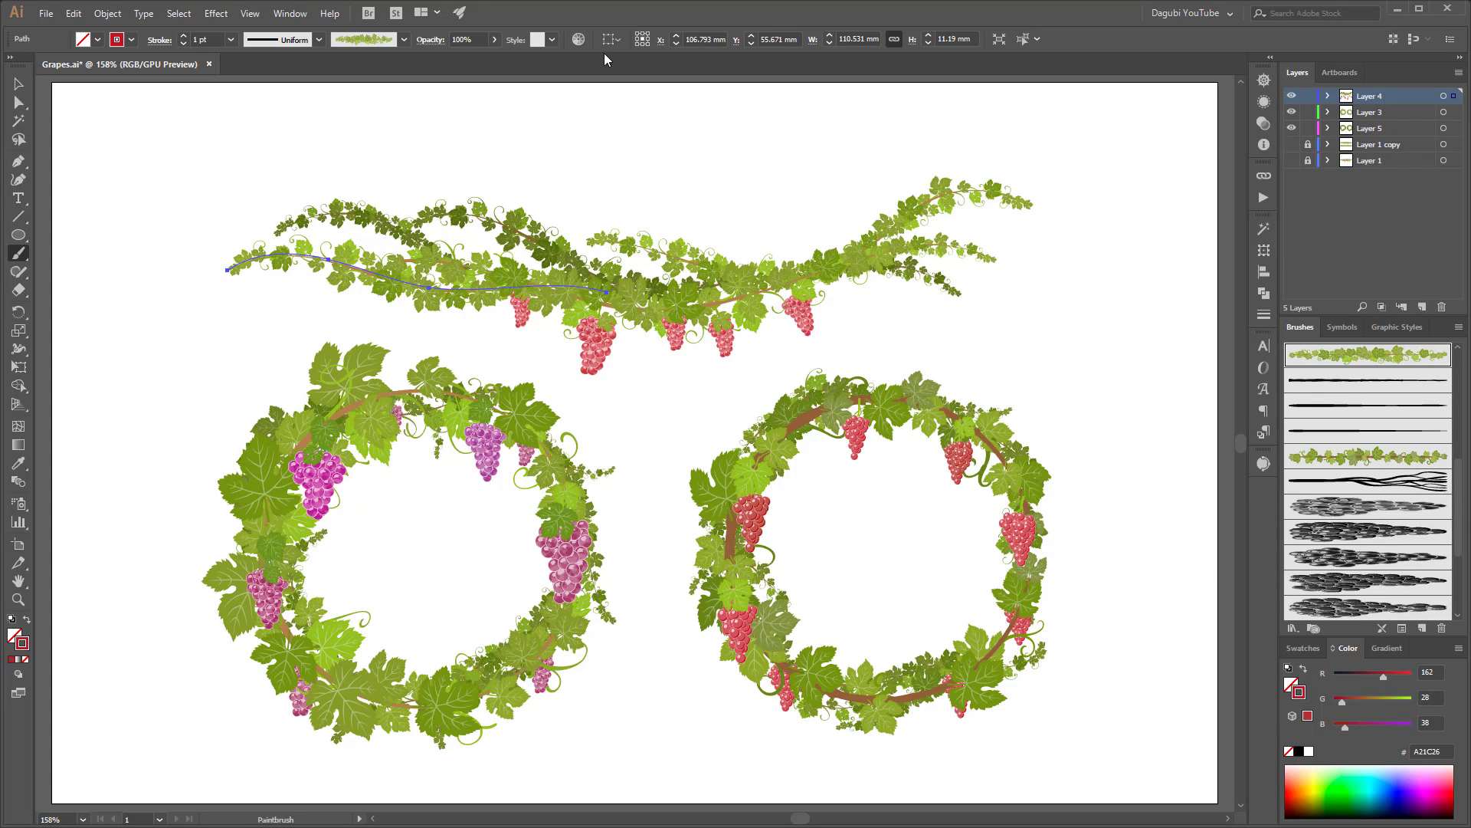
left_click(579, 39)
left_click(1086, 192)
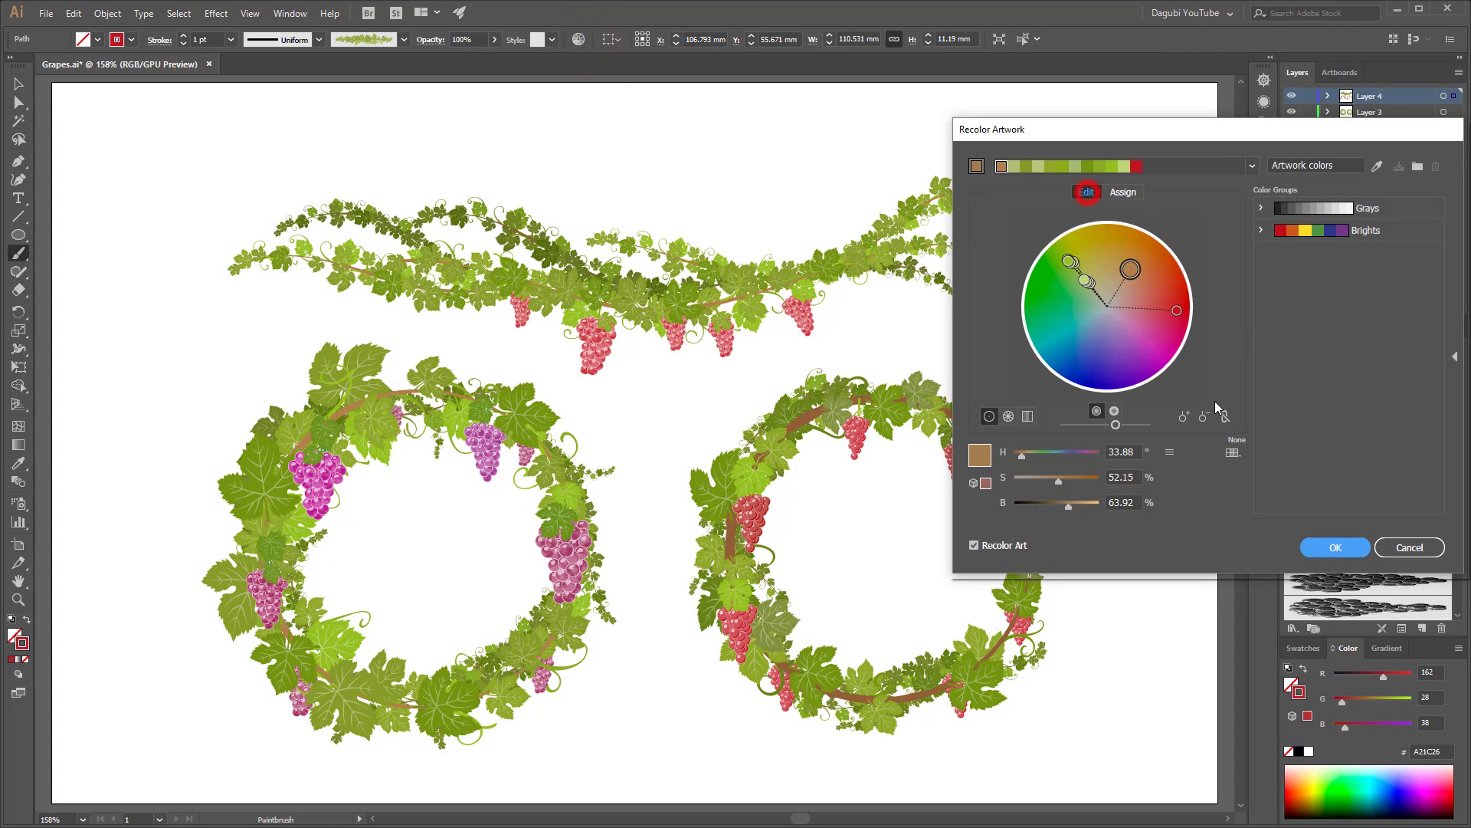
left_click(1225, 416)
left_click_drag(1116, 425, 1106, 425)
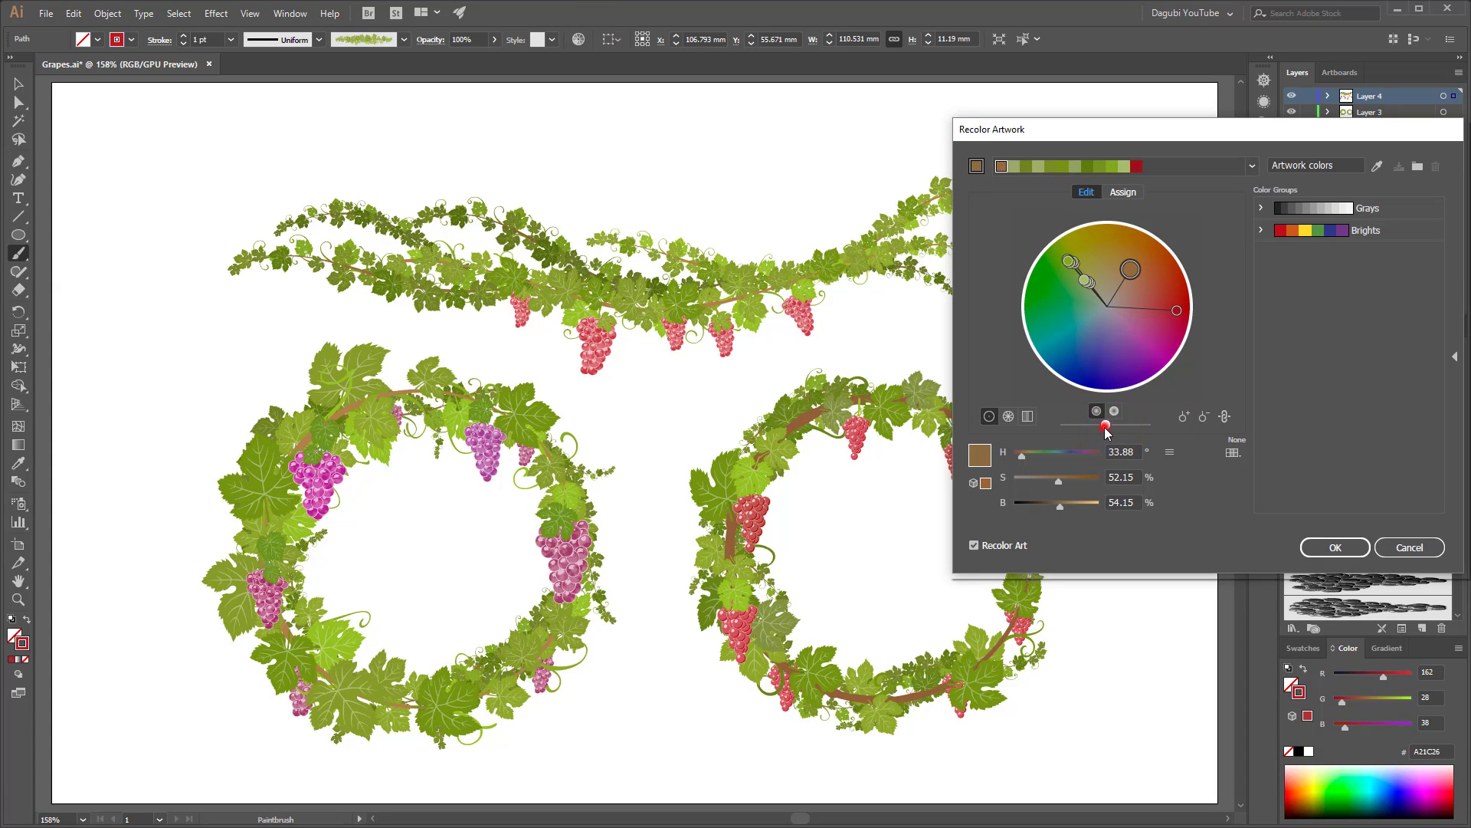
left_click(1335, 548)
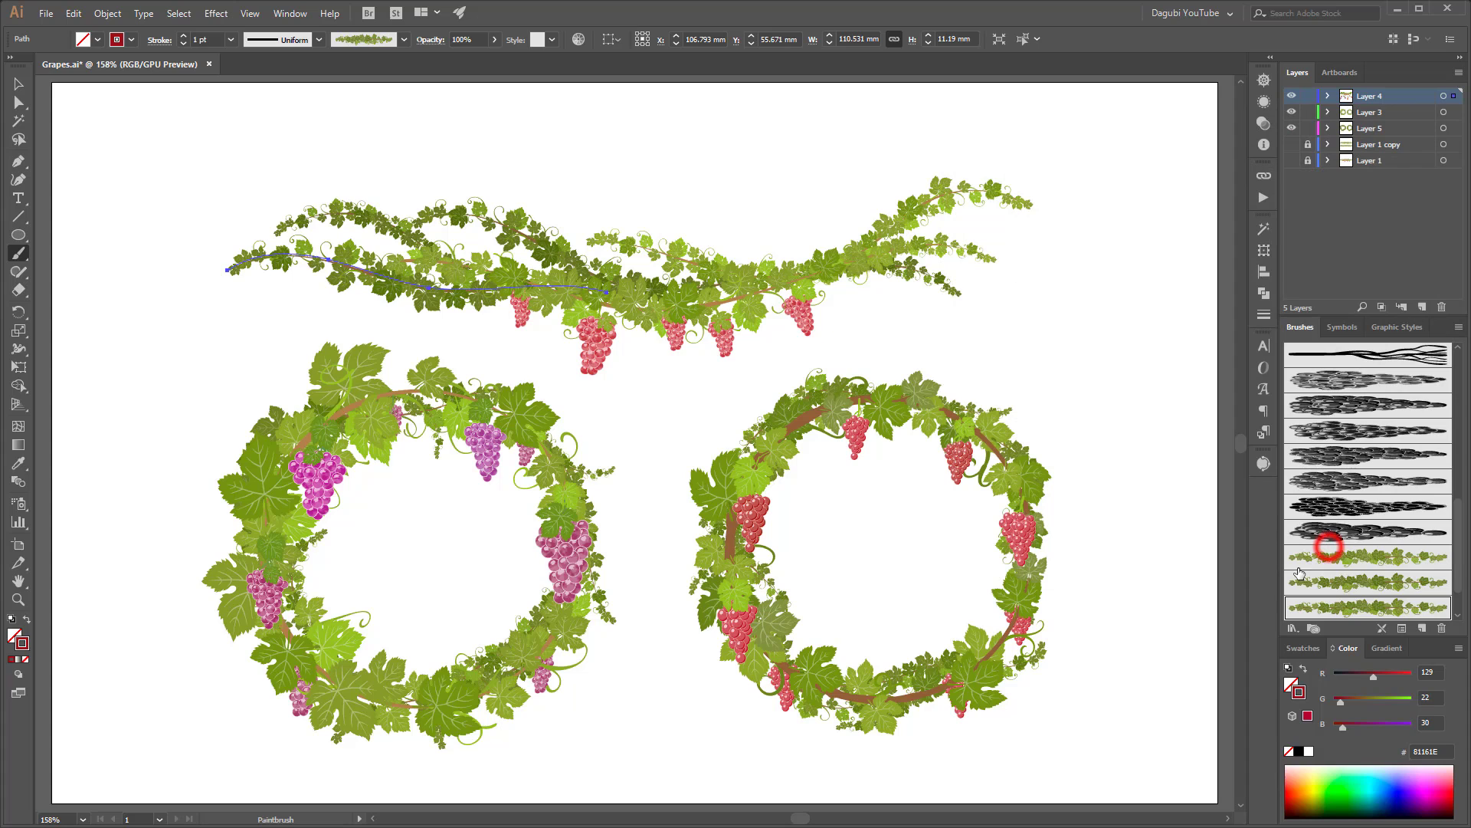
left_click(1103, 336)
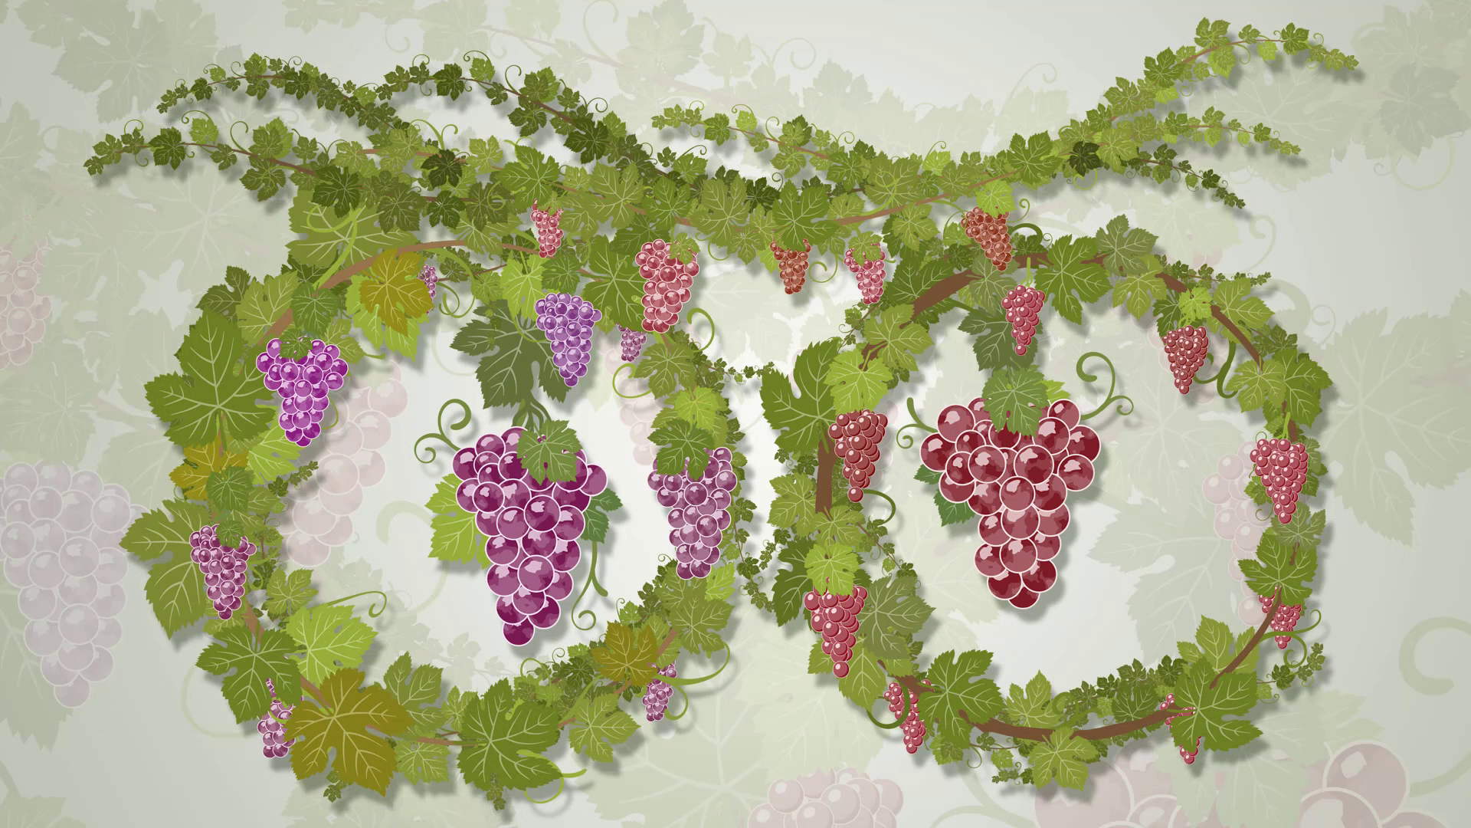